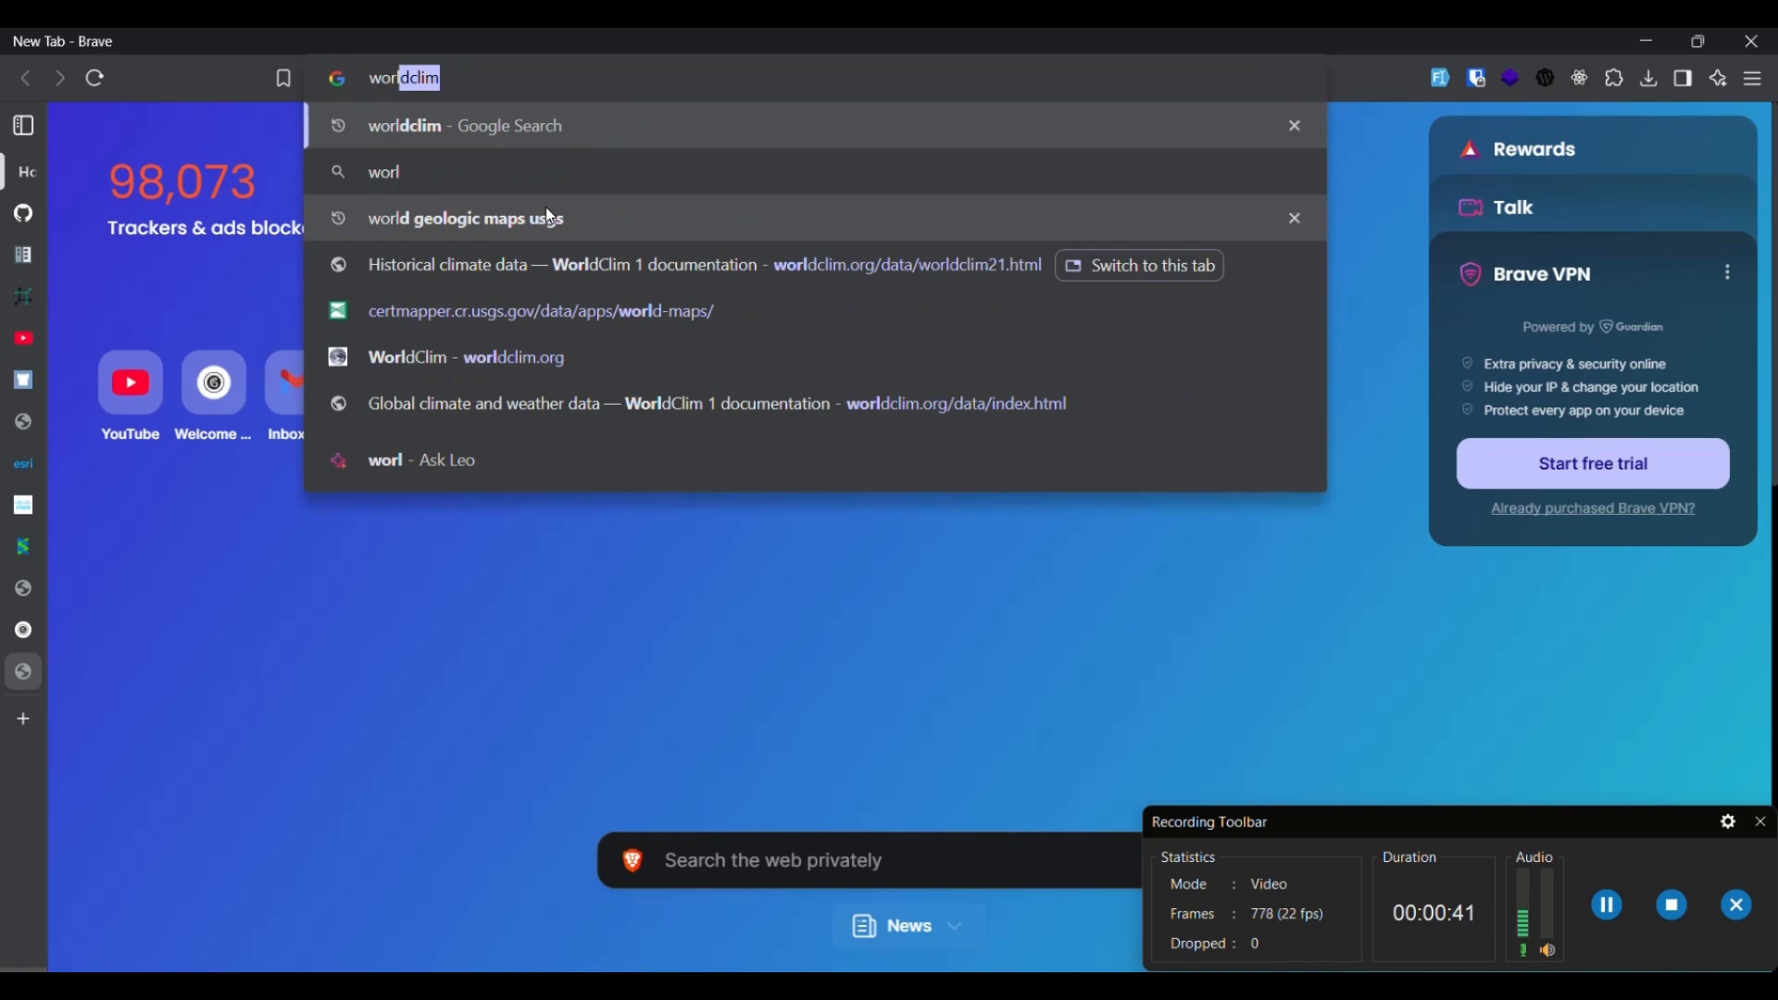
Step: Search the web for worldclim and open the data download page of the WorldClim site
type("dcli")
key("Return")
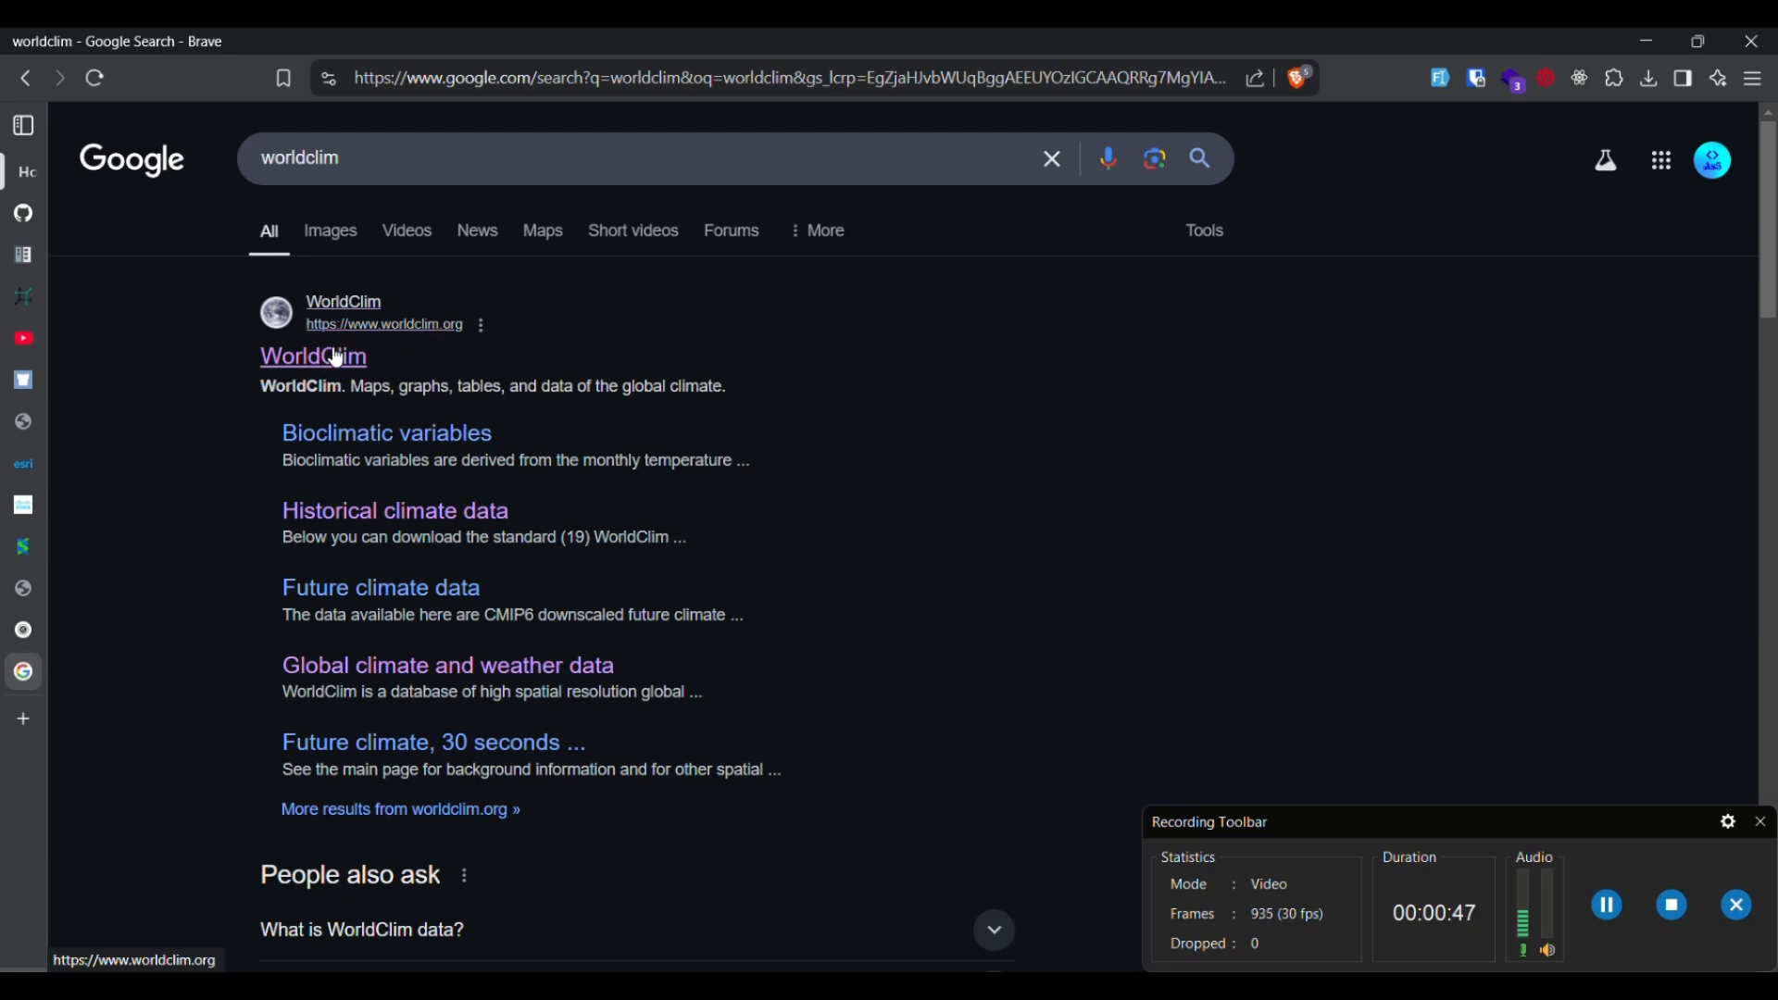
left_click(337, 358)
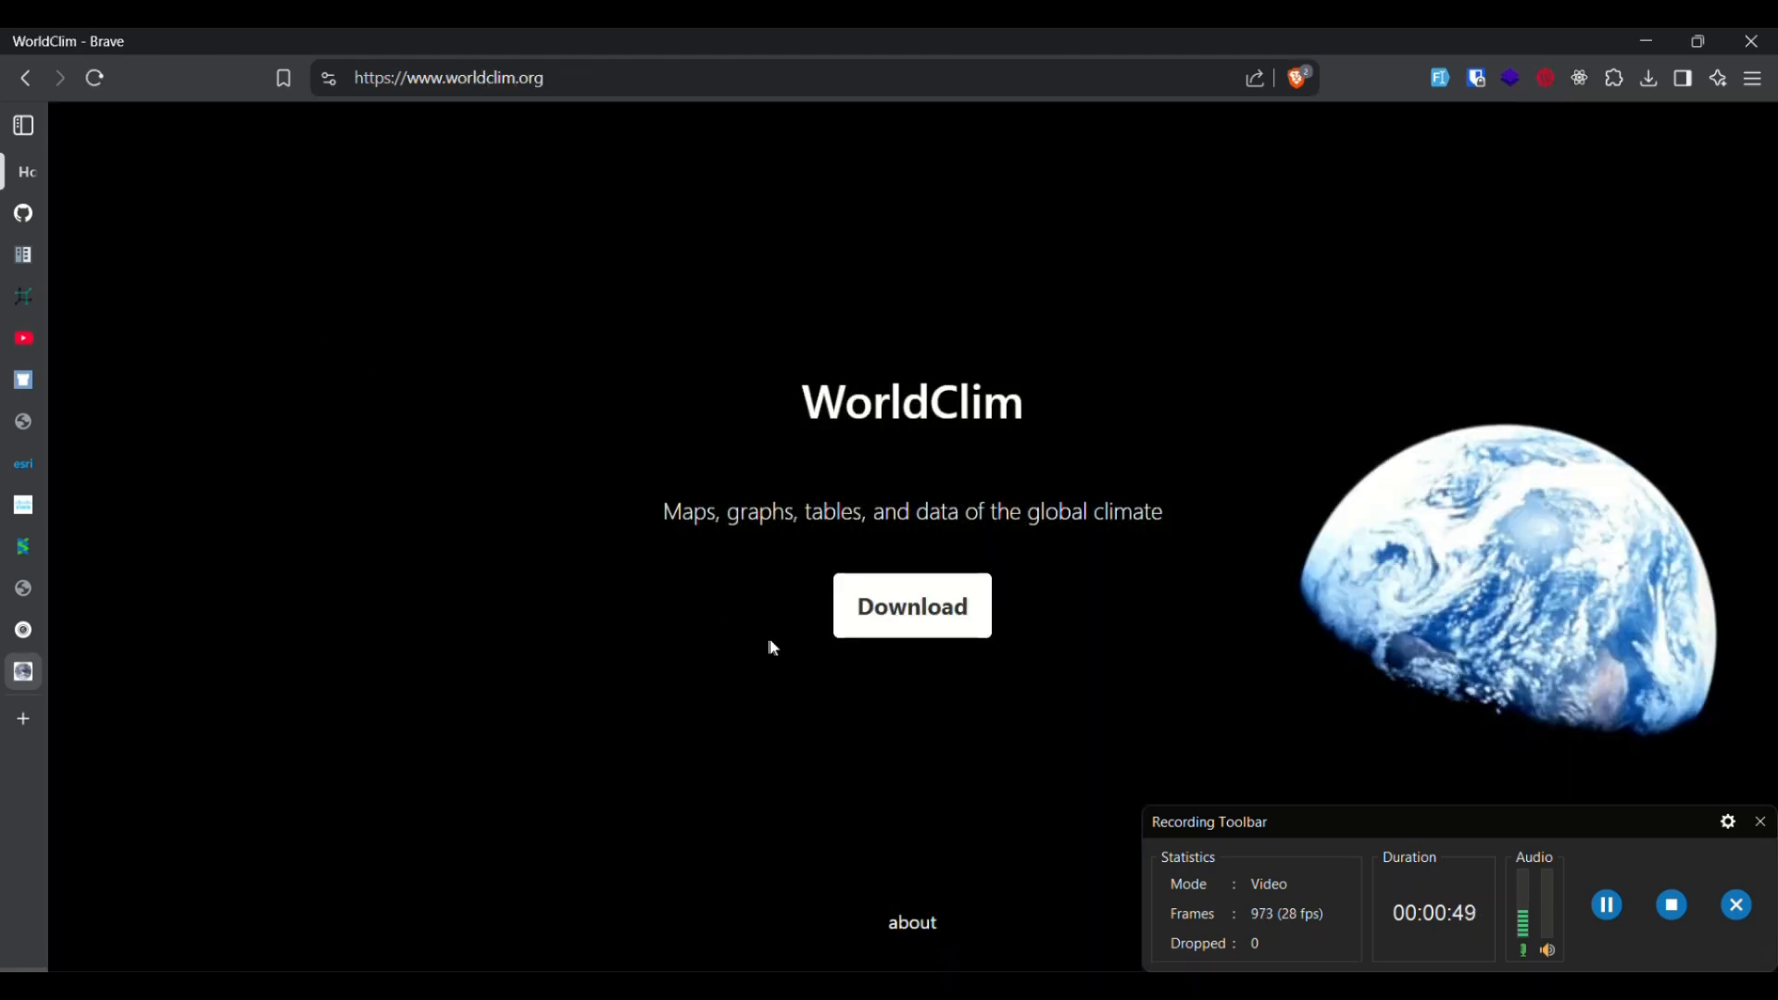
left_click(929, 637)
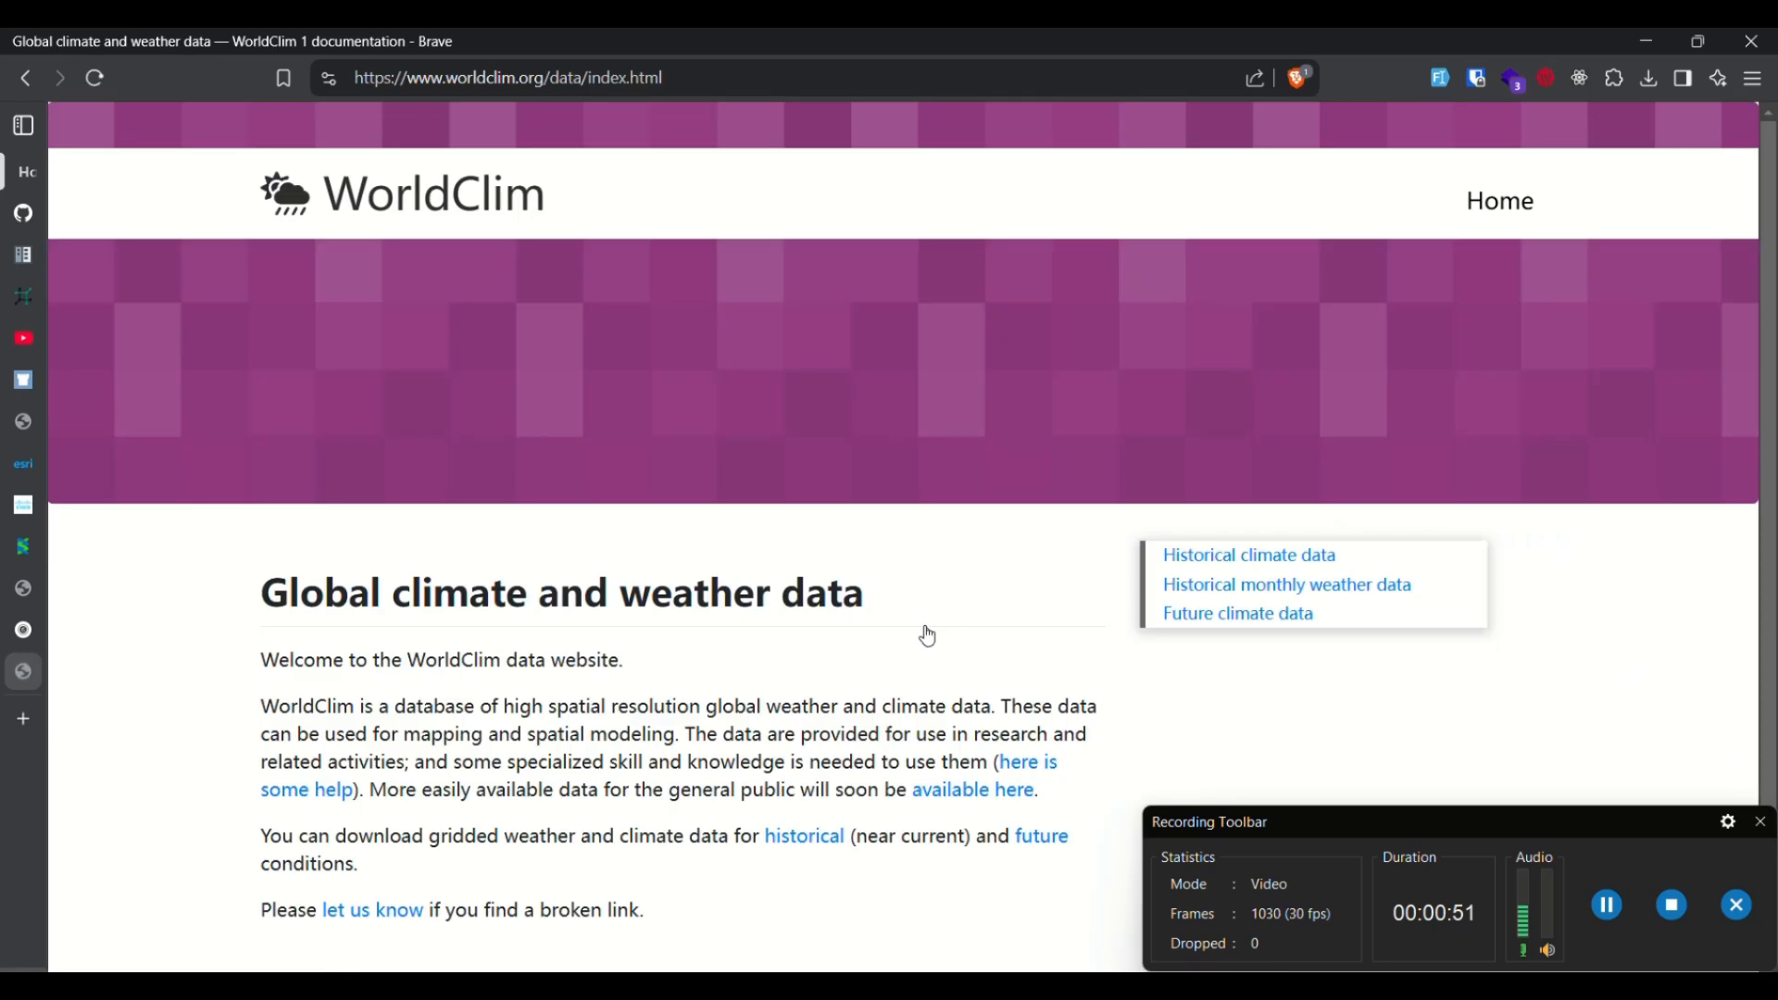
Step: Open the Historical climate data page and go to its table of variables and resolutions
scroll(929, 637, "down", 2)
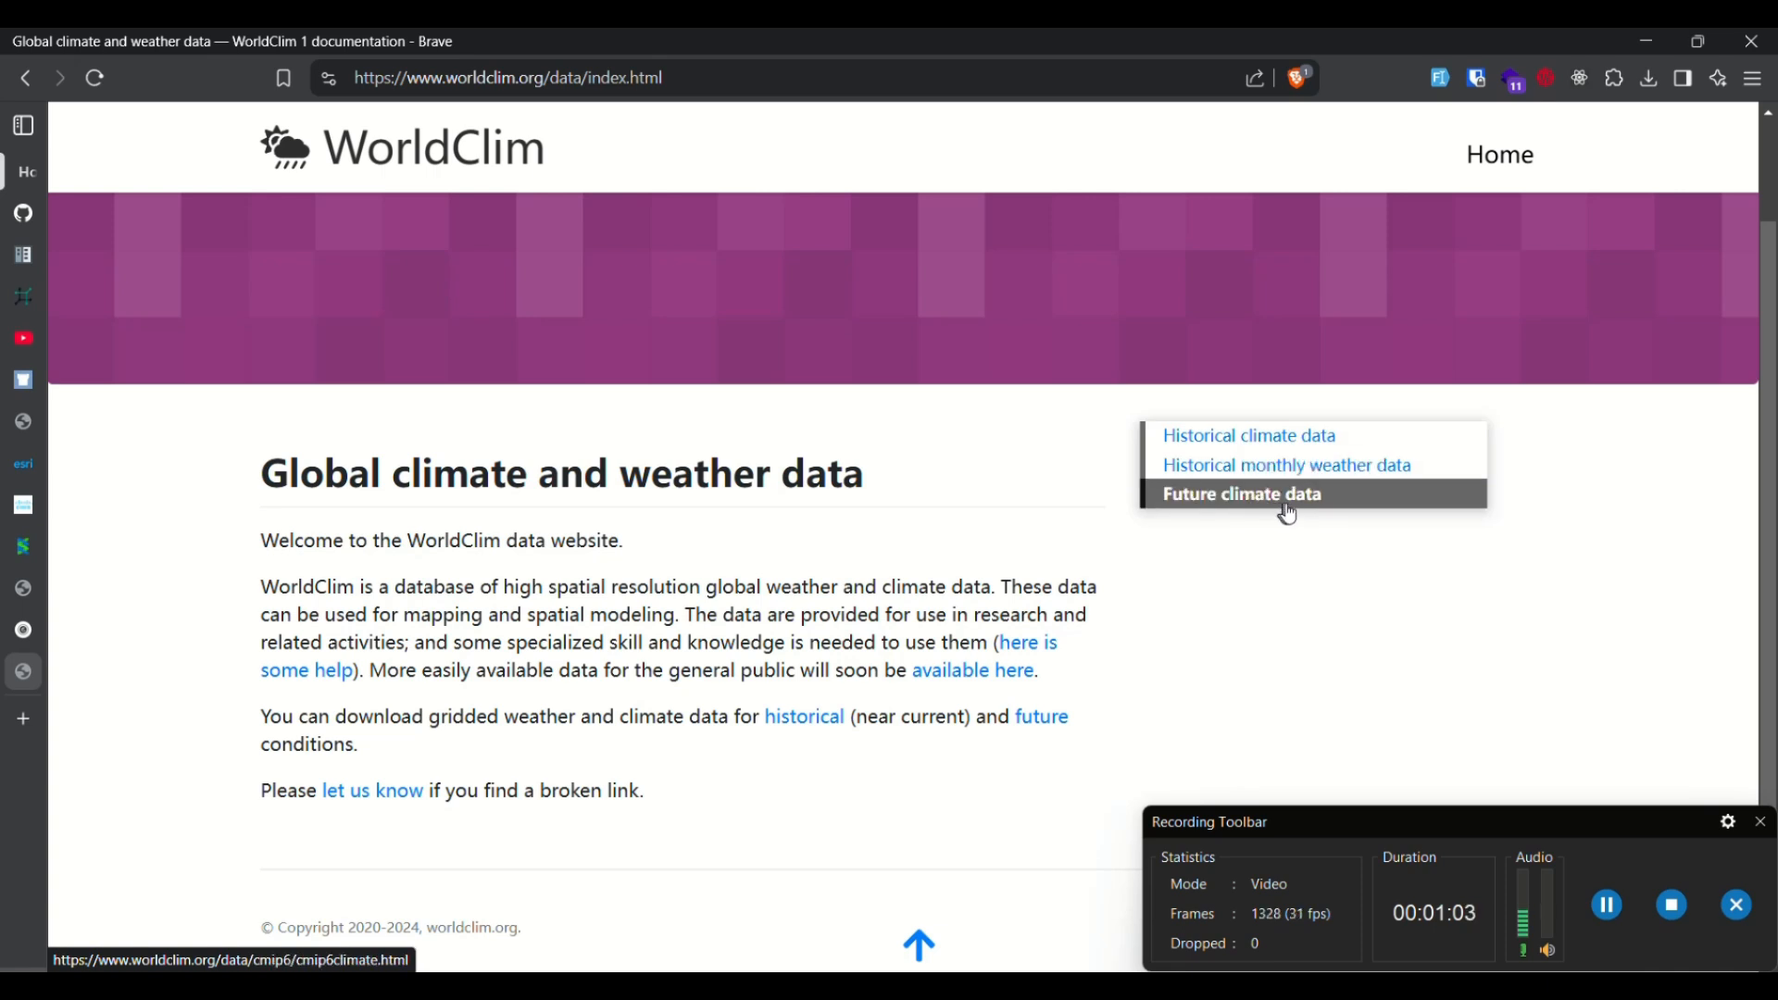
left_click(1268, 442)
scroll(590, 560, "down", 3)
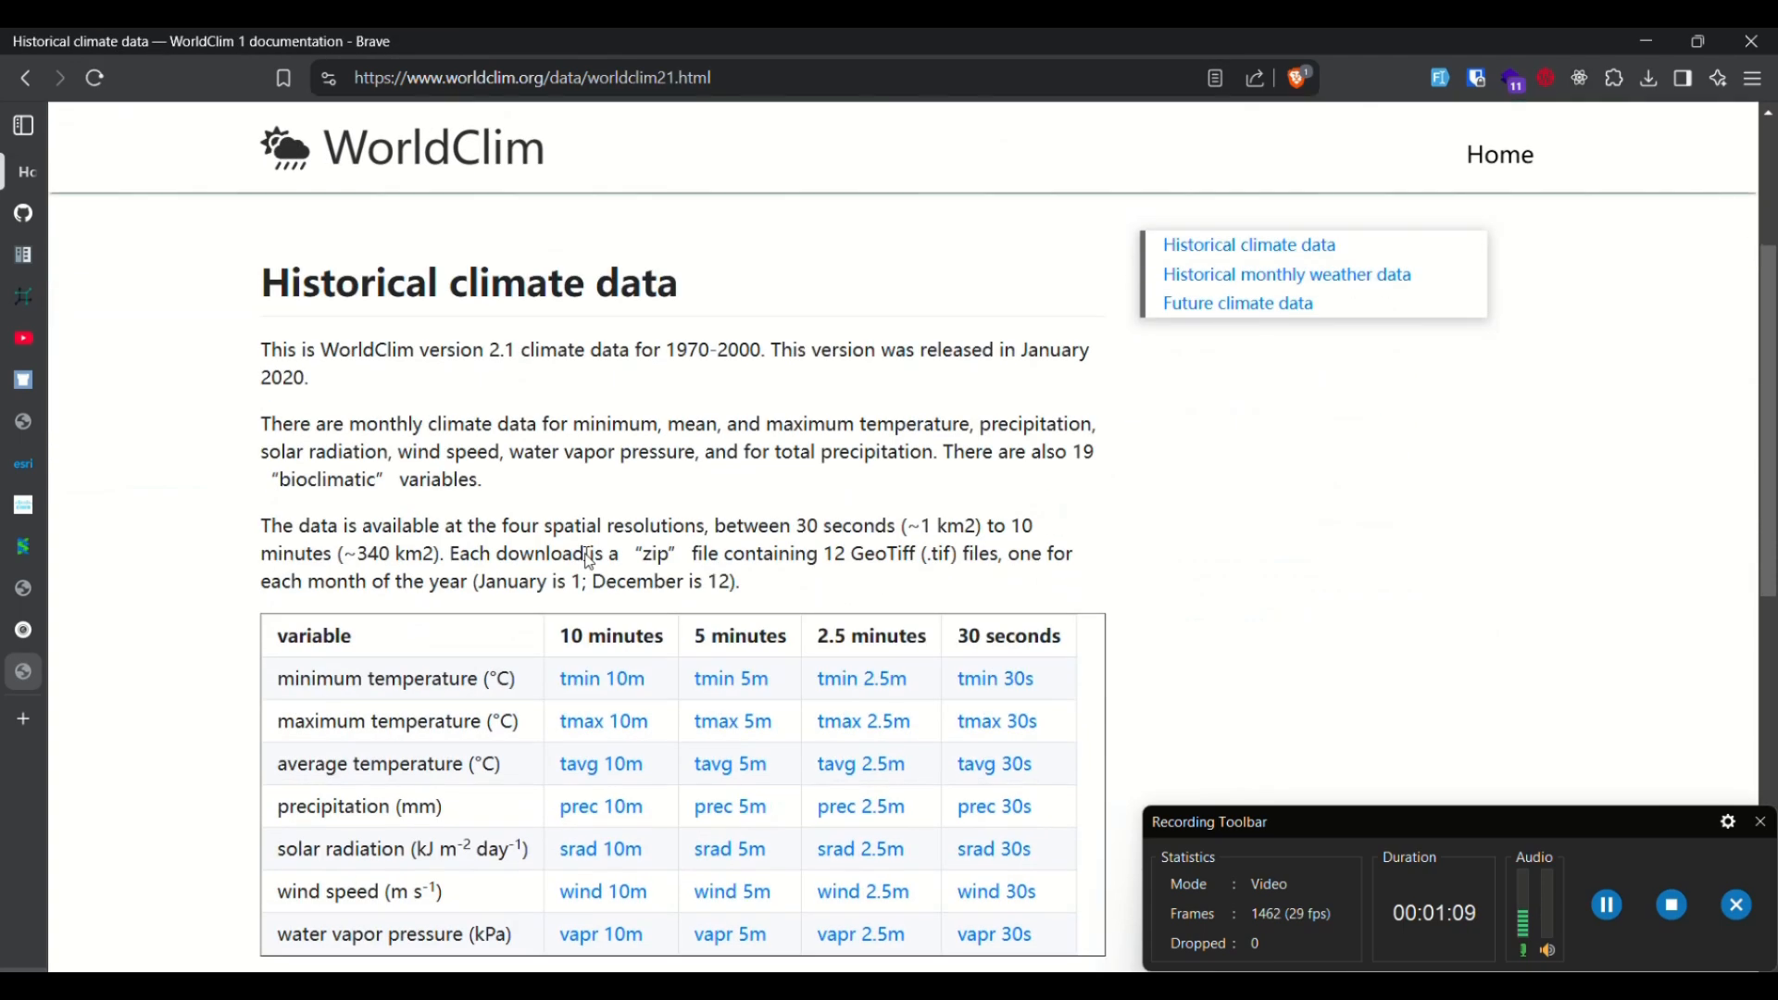
scroll(590, 560, "down", 1)
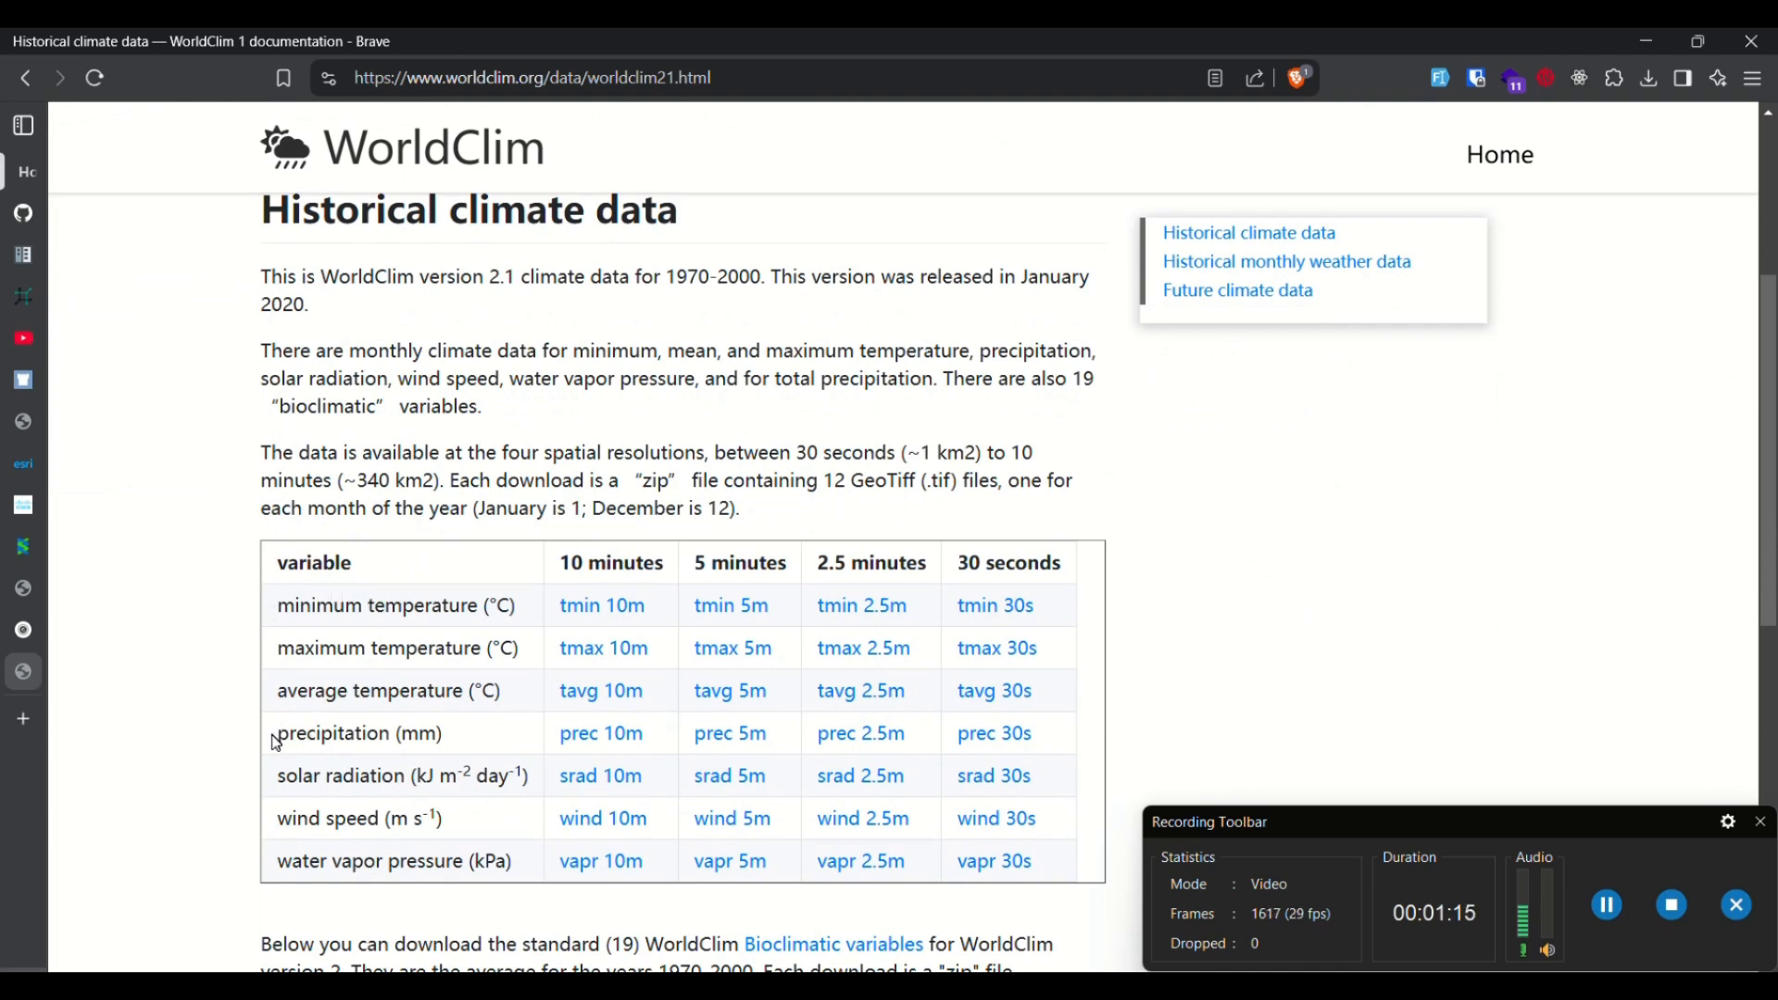
Step: Examine the precipitation row and the 10 minutes, 5 minutes and 30 seconds resolution columns in the download table
left_click_drag(279, 744, 463, 741)
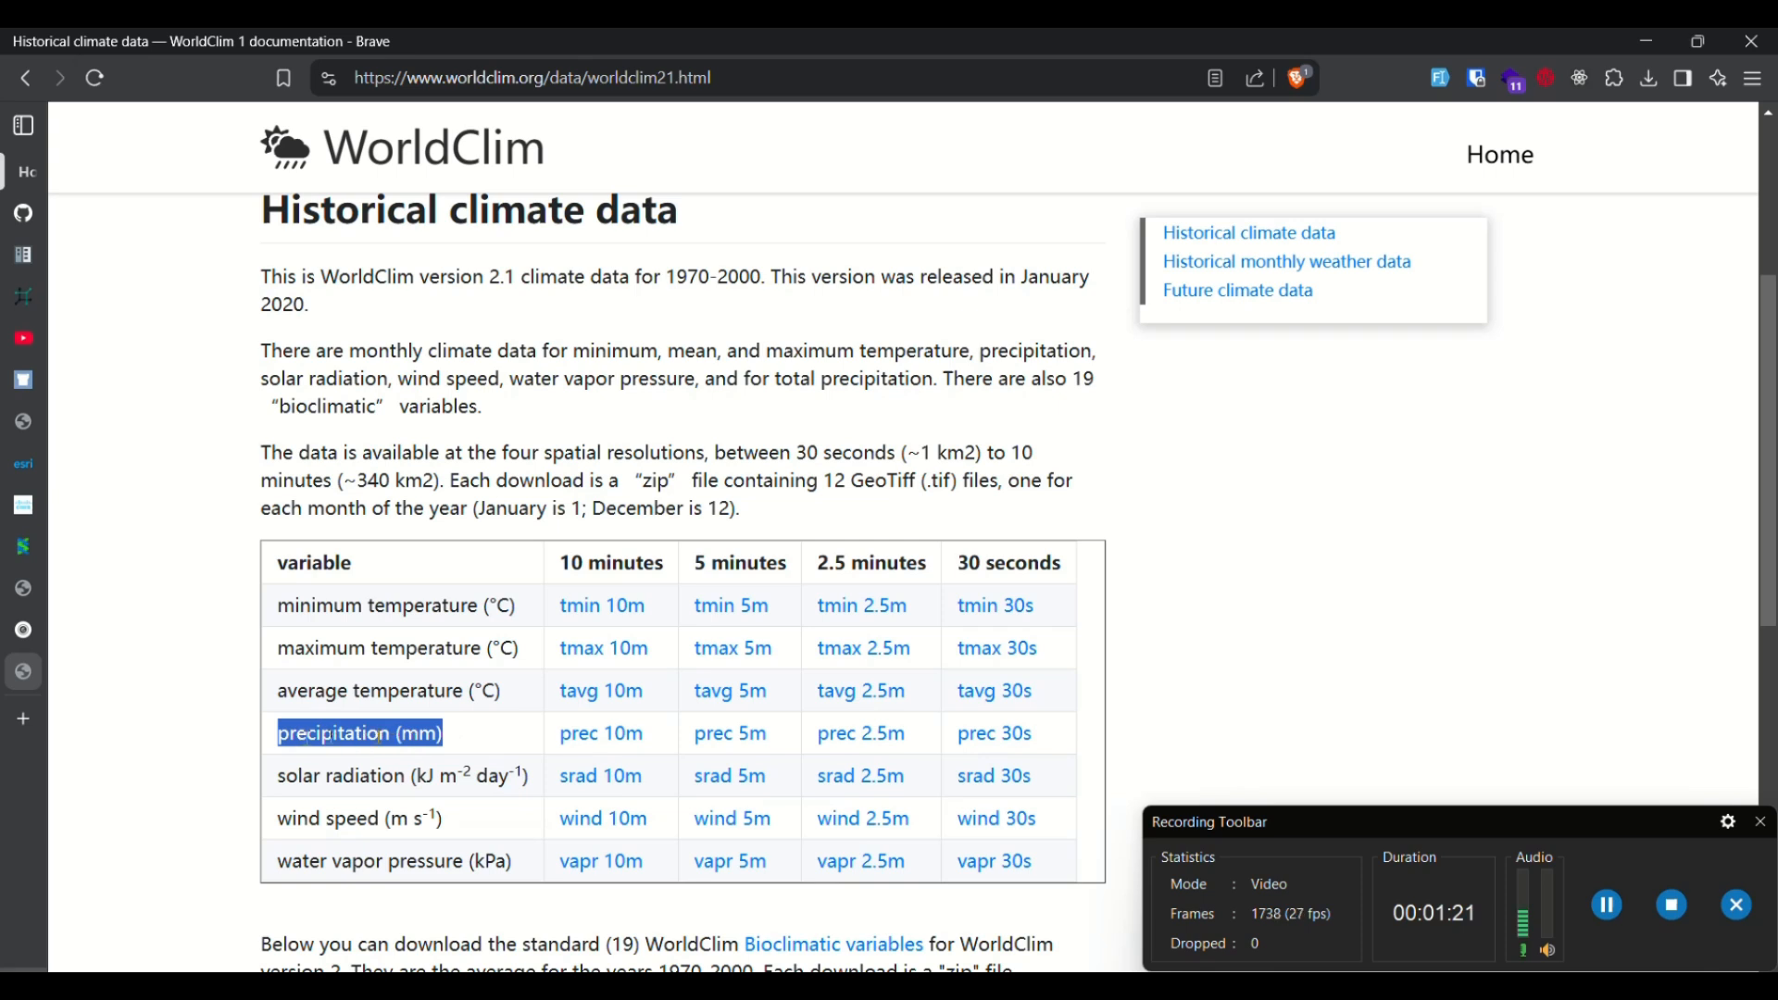
left_click(459, 734)
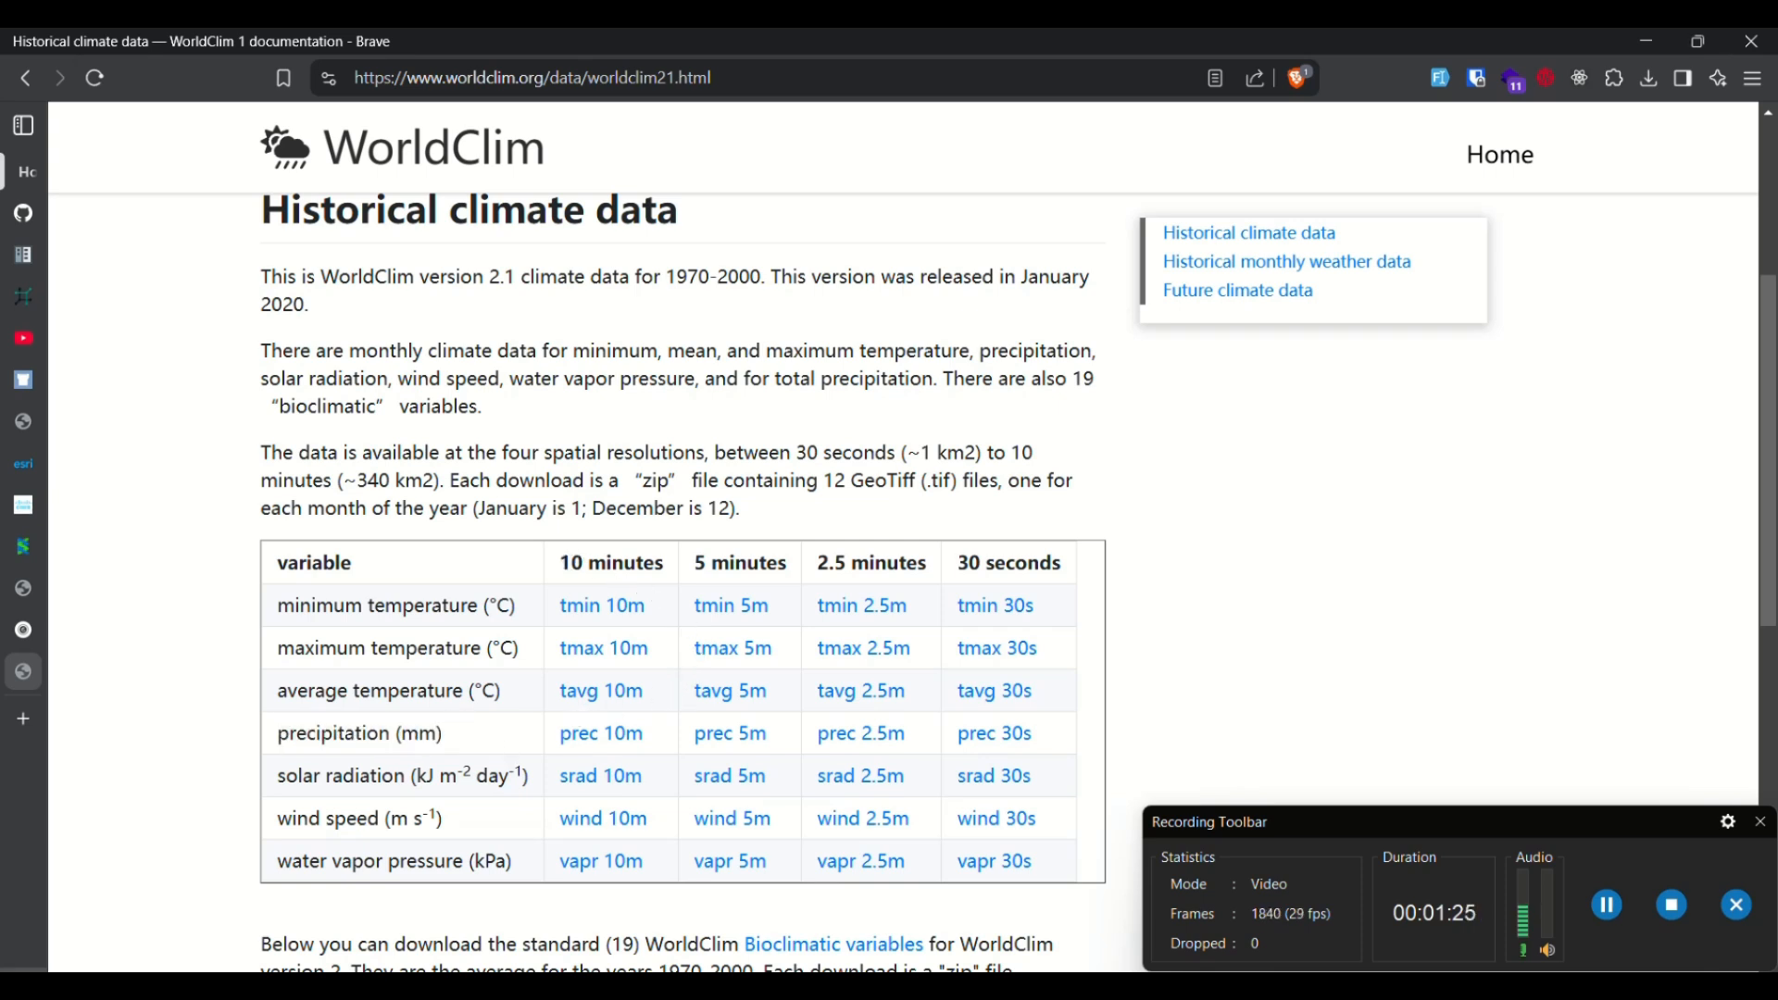
left_click_drag(559, 562, 530, 509)
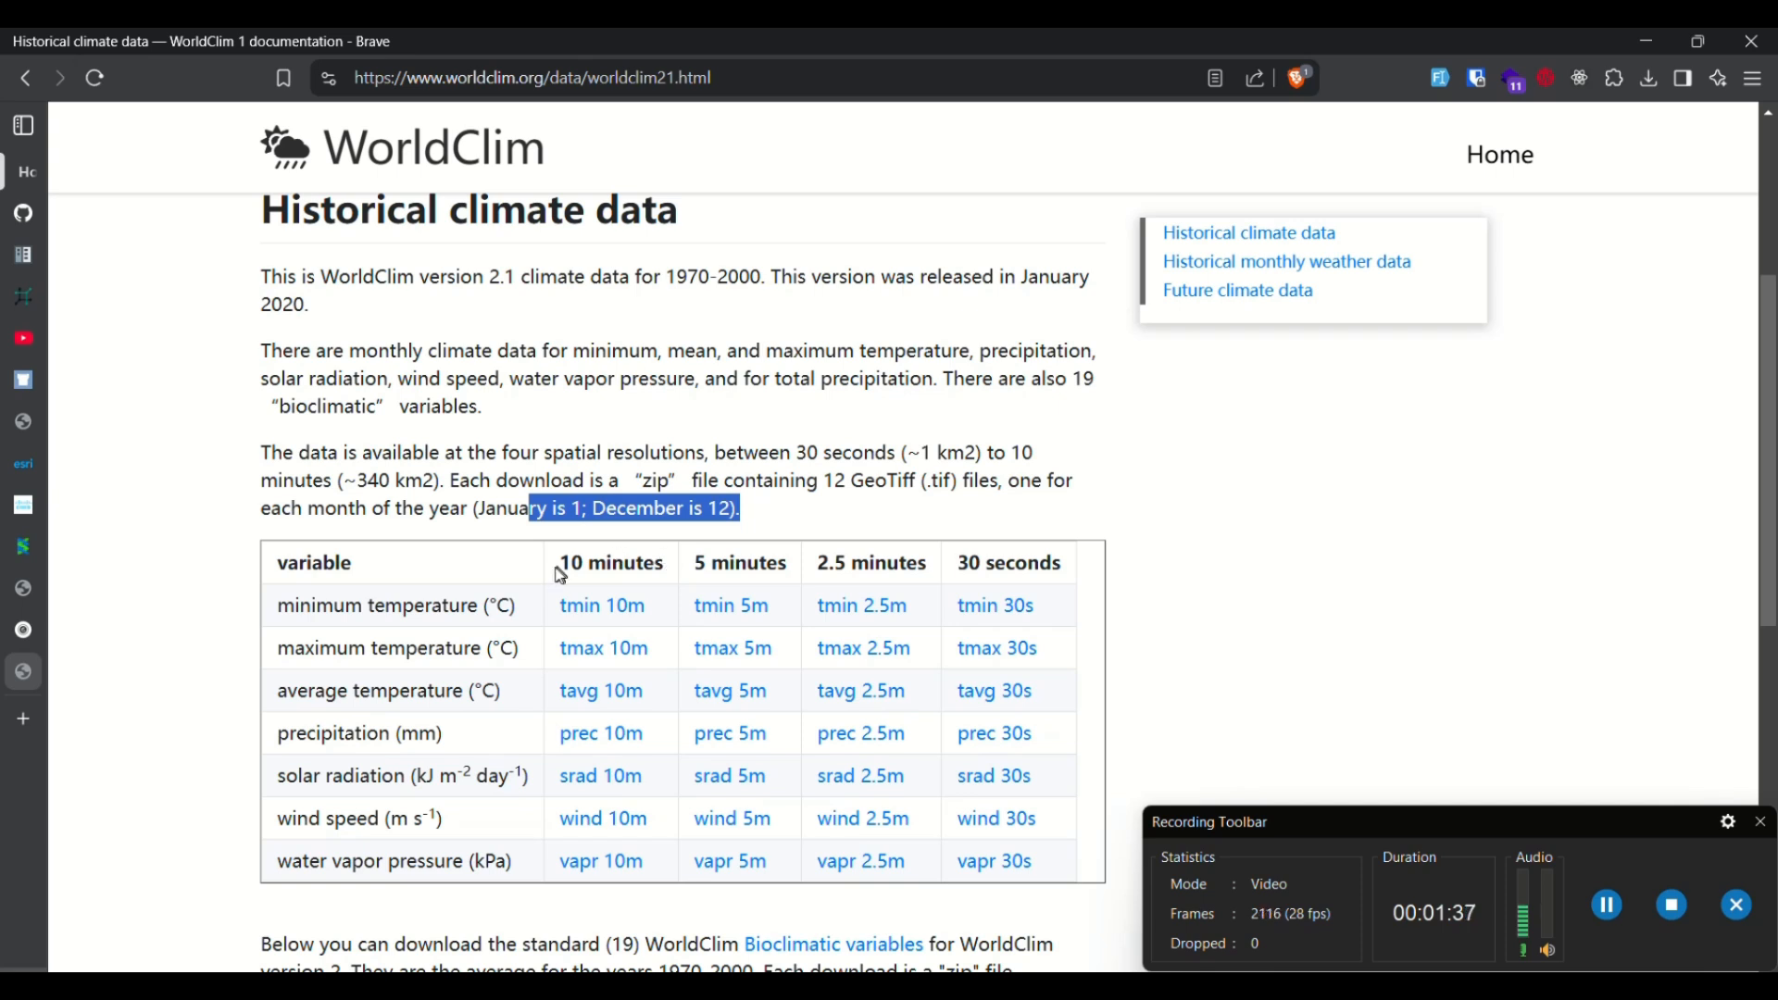
left_click_drag(557, 568, 671, 571)
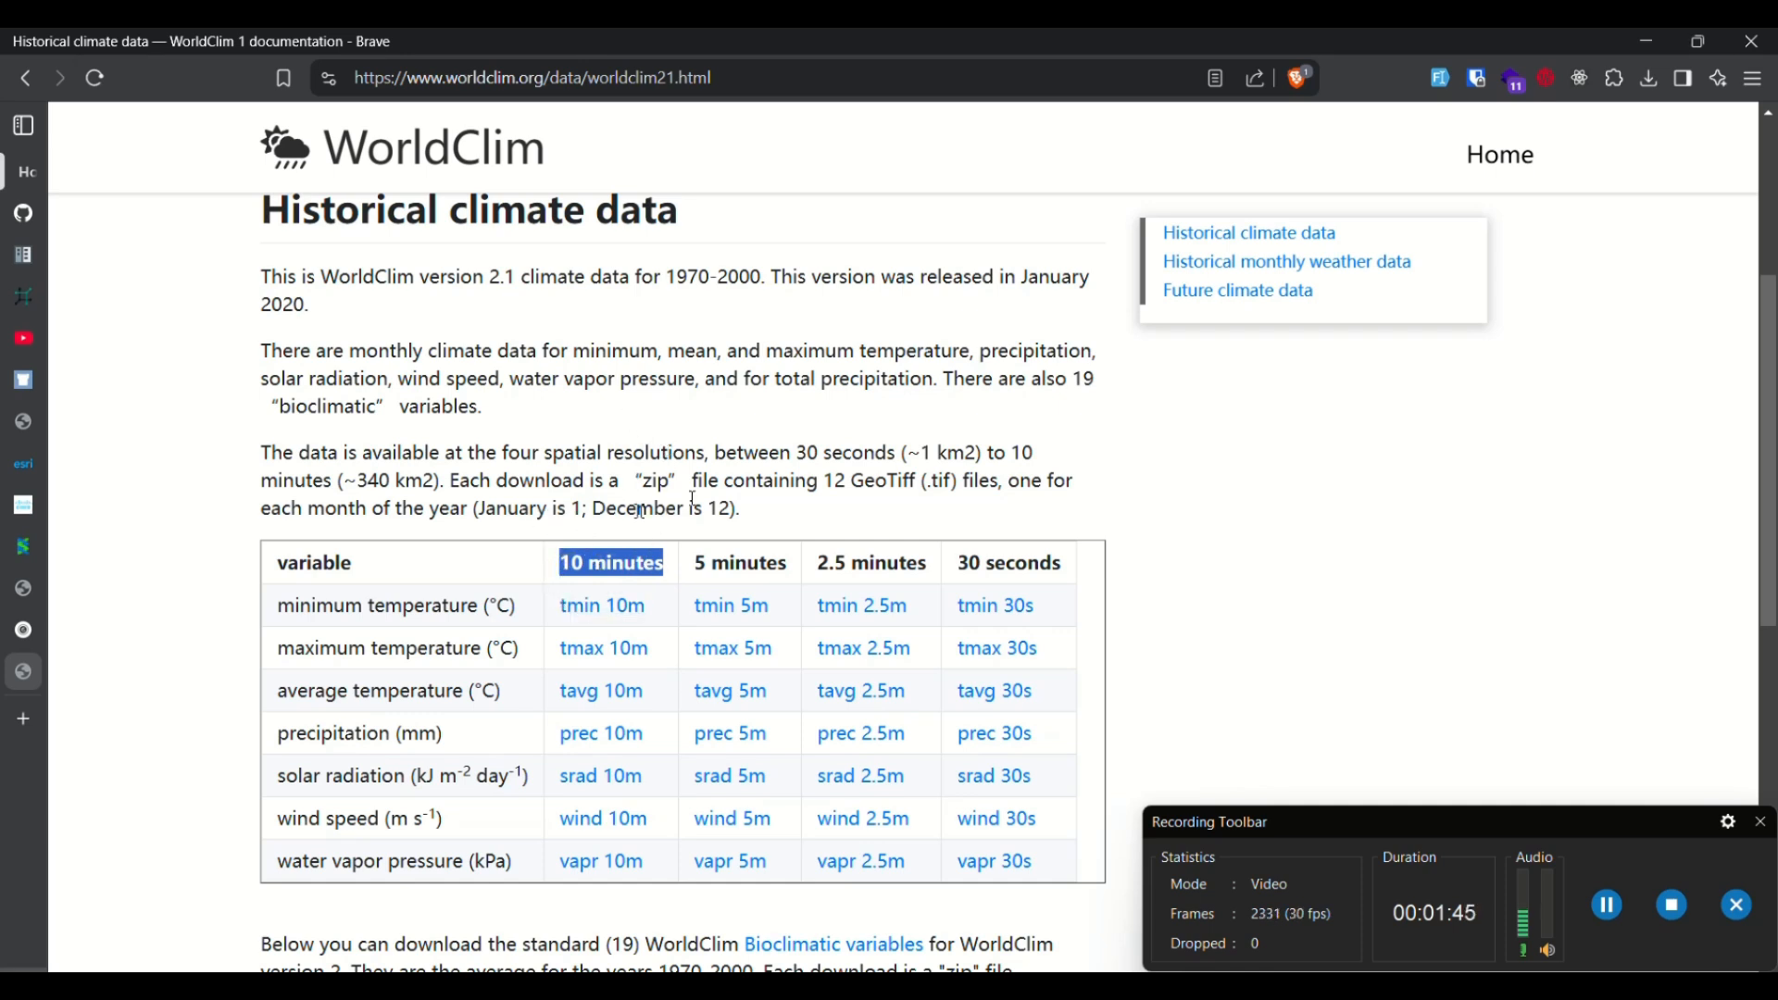
left_click_drag(695, 563, 784, 564)
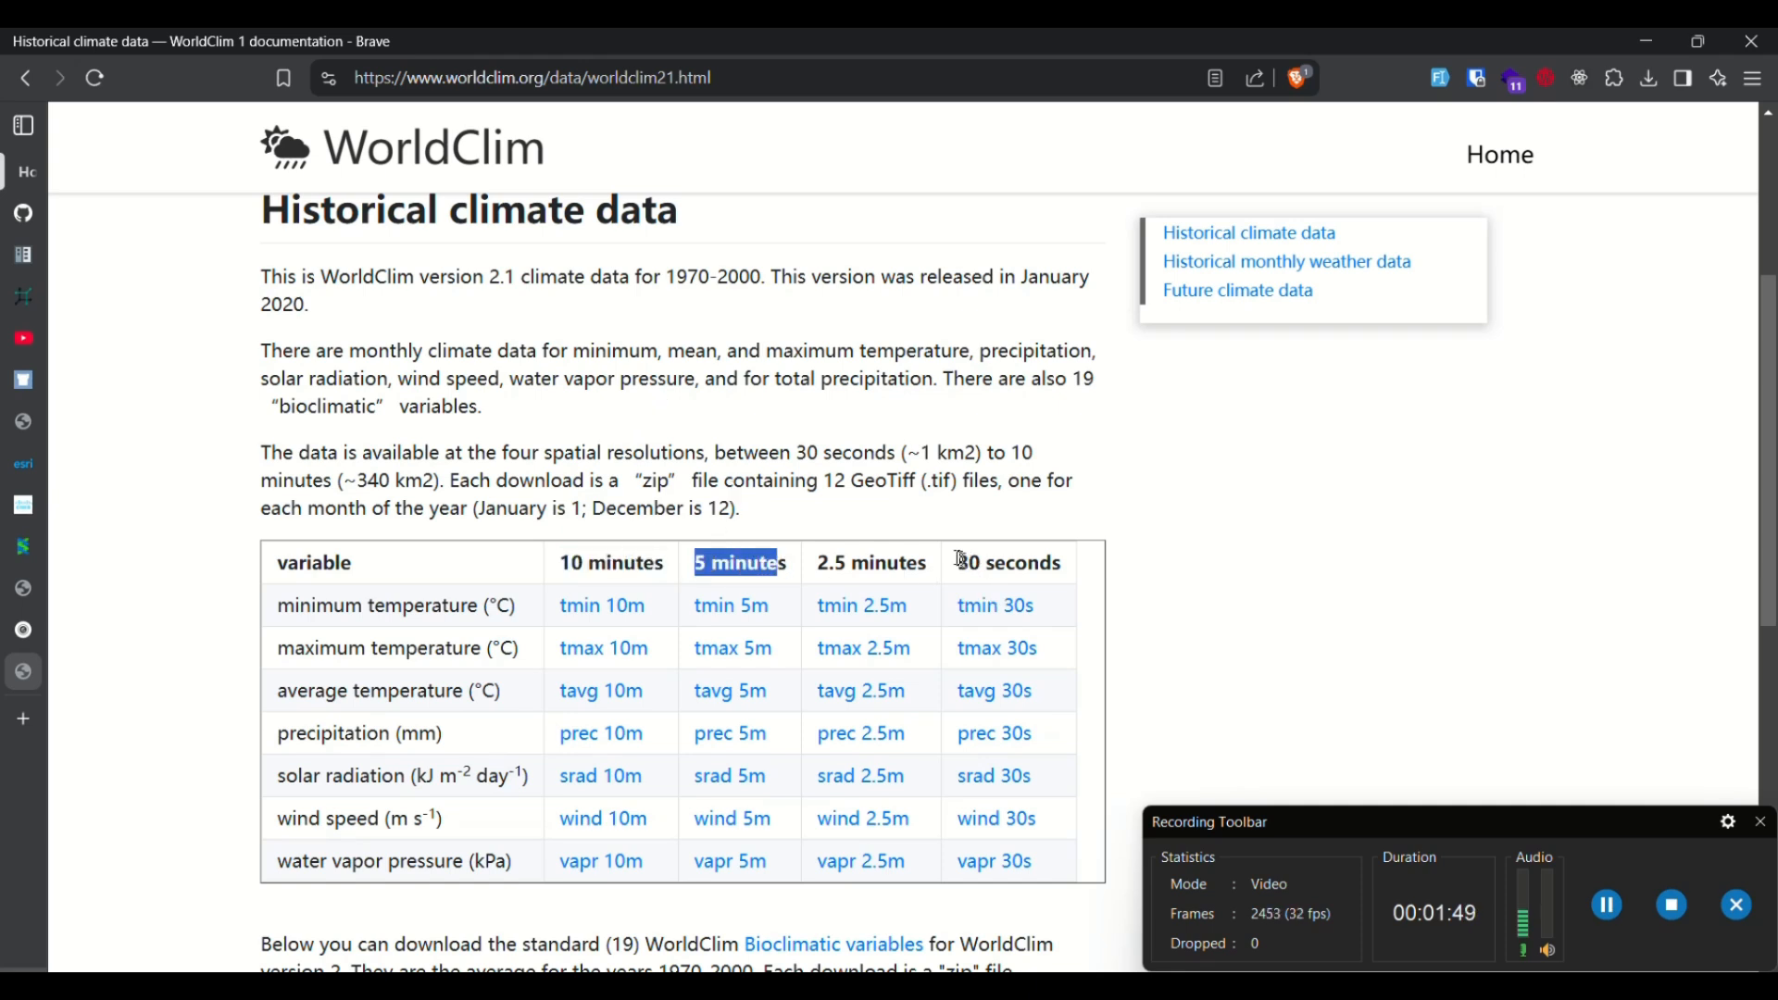
left_click_drag(958, 563, 1067, 573)
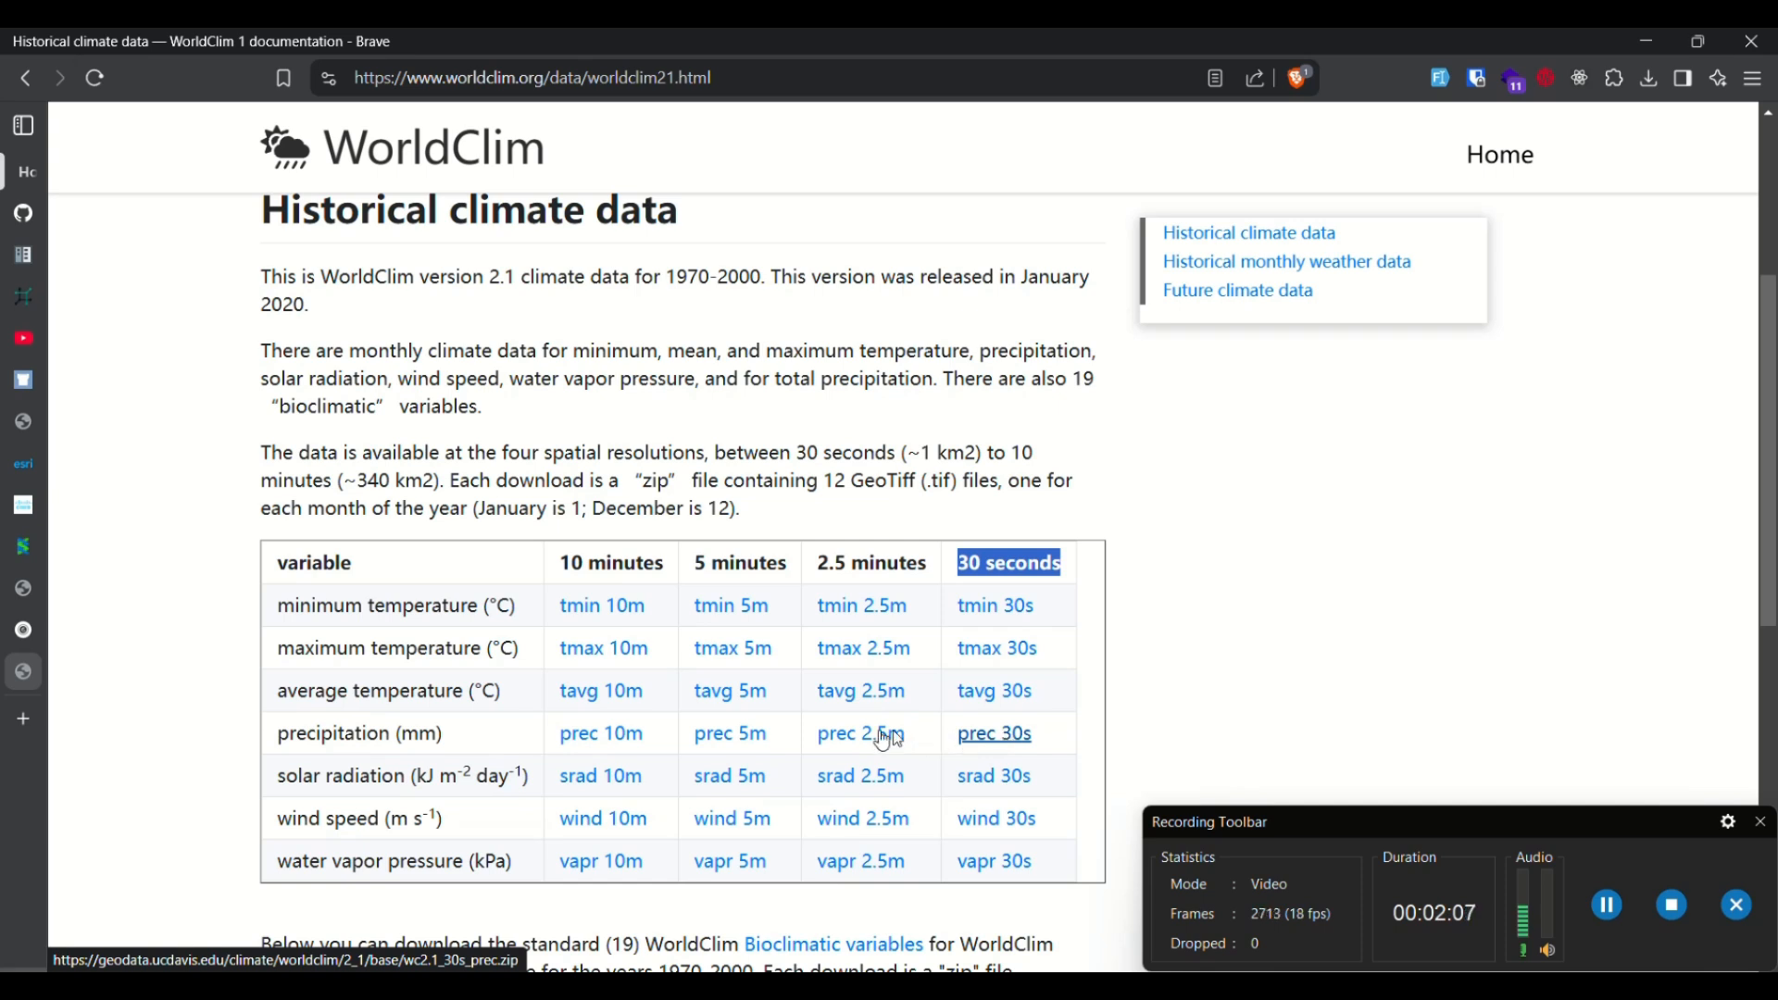
Step: Download the 10-minute precipitation data as wc2.1_10m_prec.zip
left_click(593, 741)
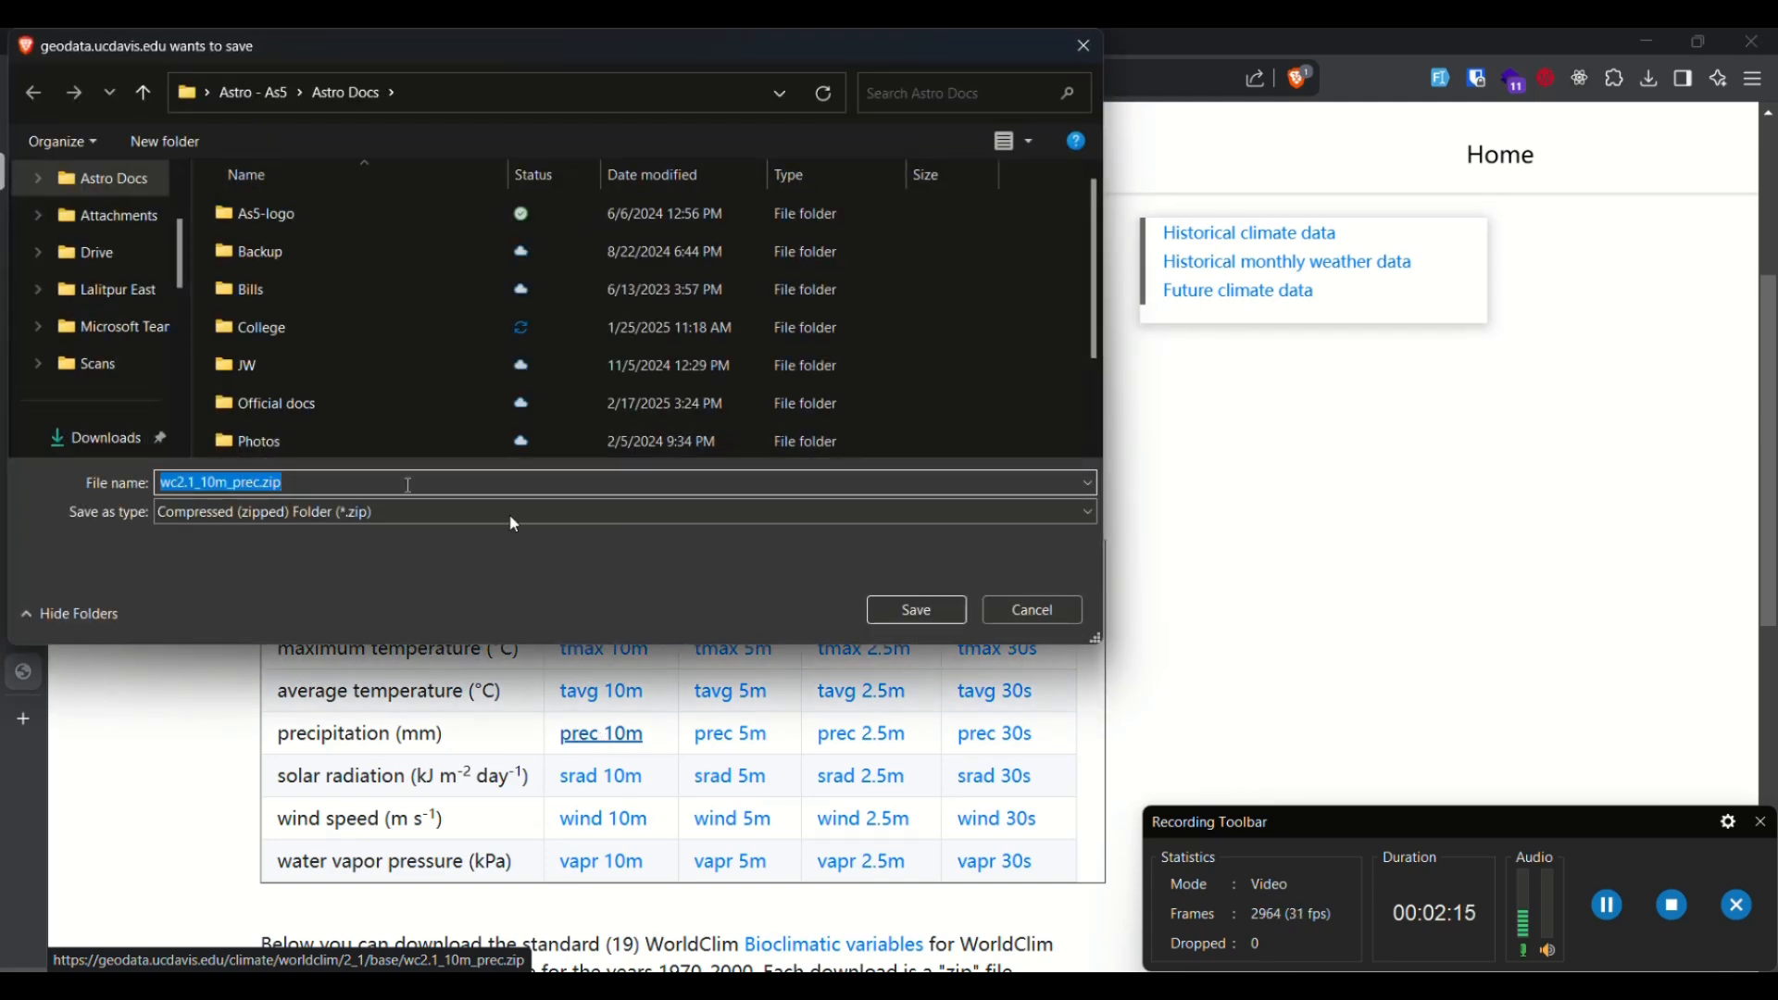
key("Return")
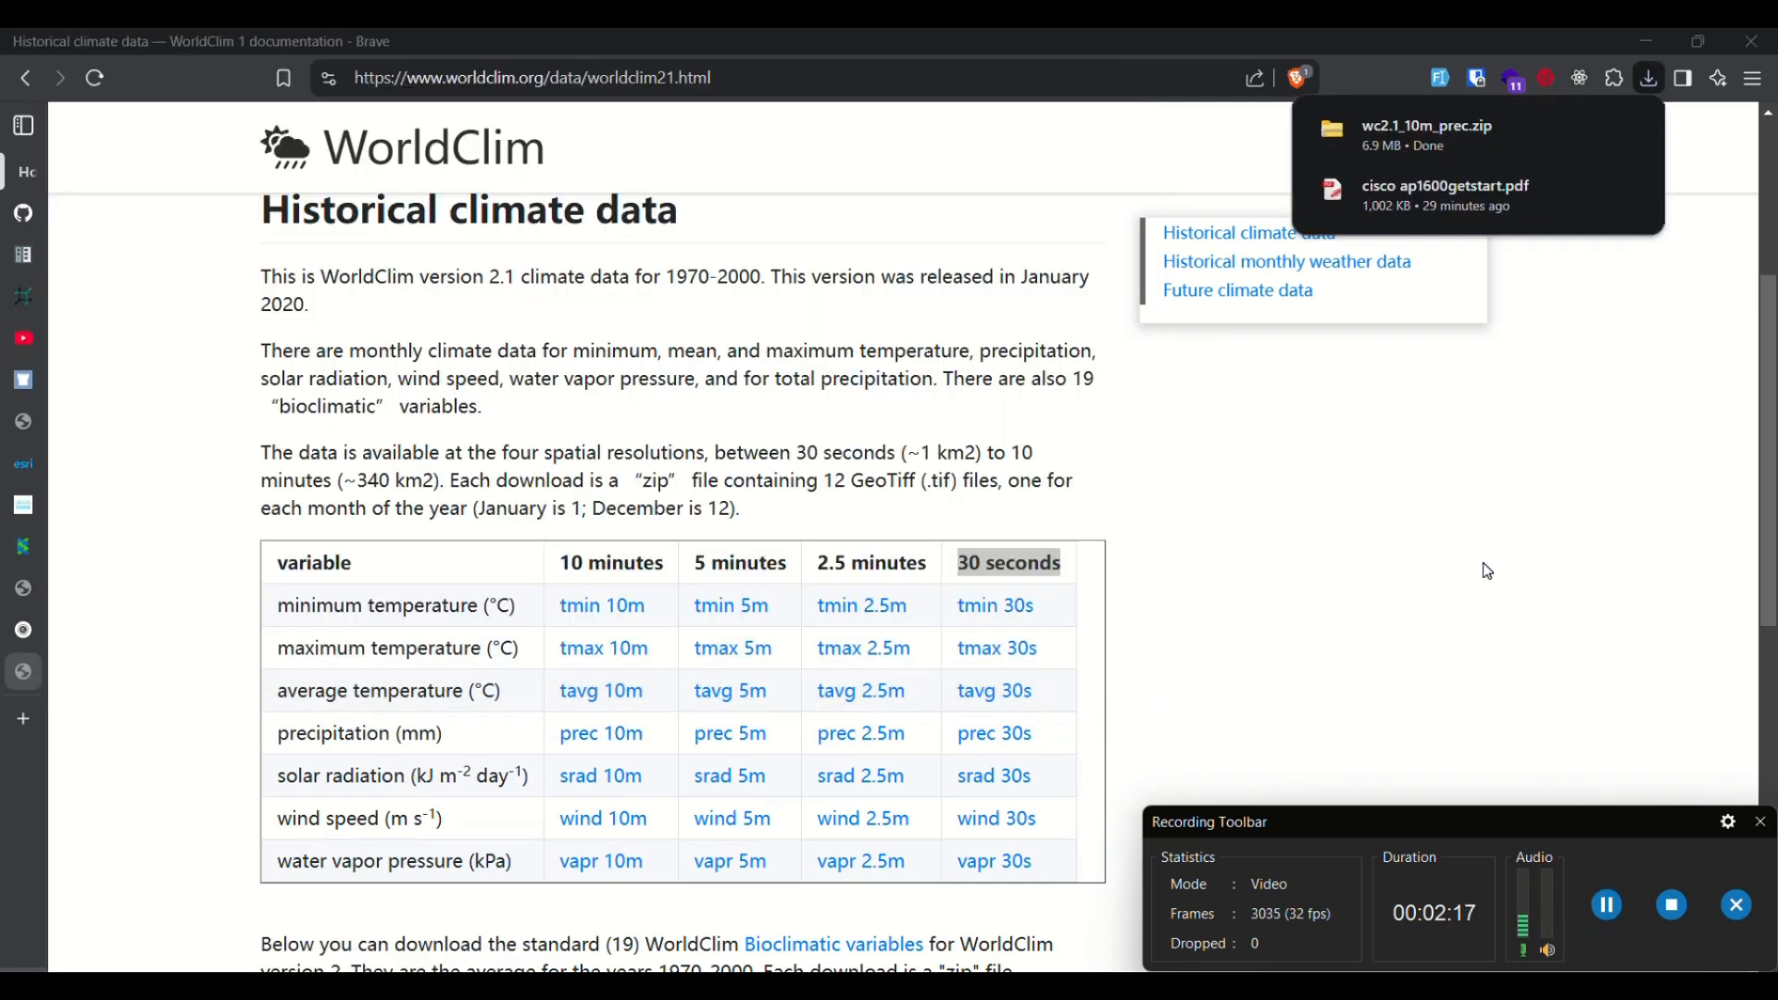
mouse_move(1476, 147)
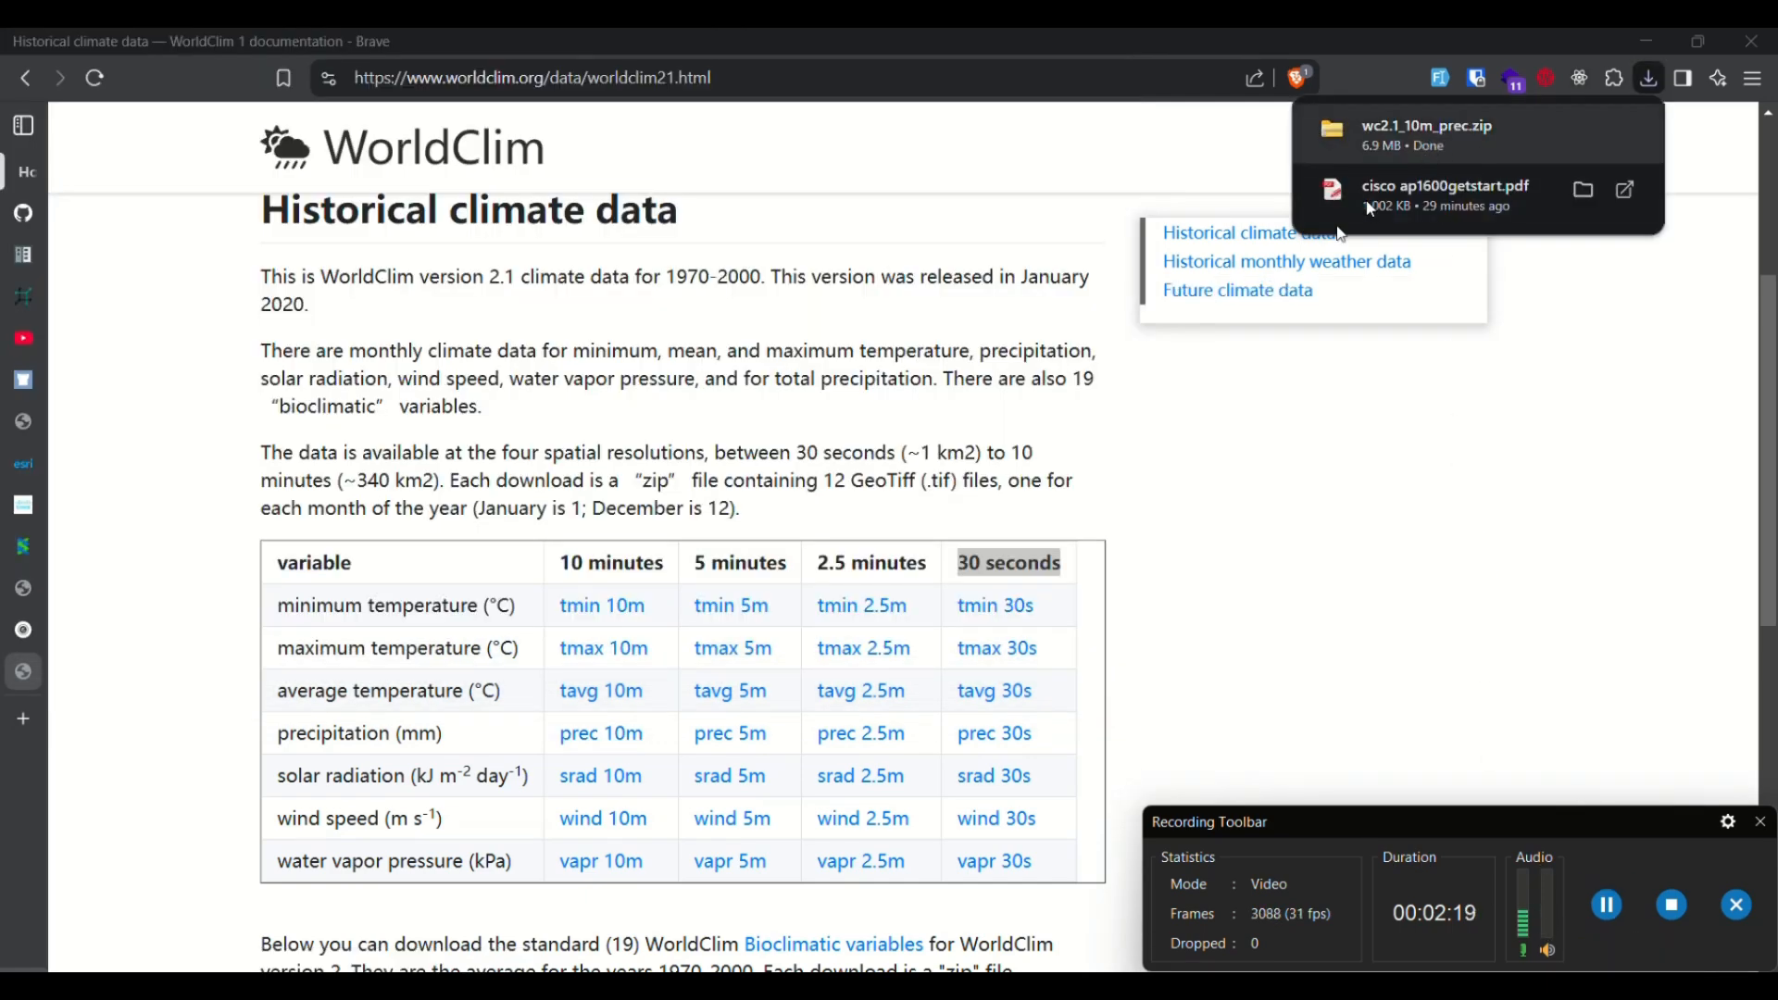
left_click(1118, 661)
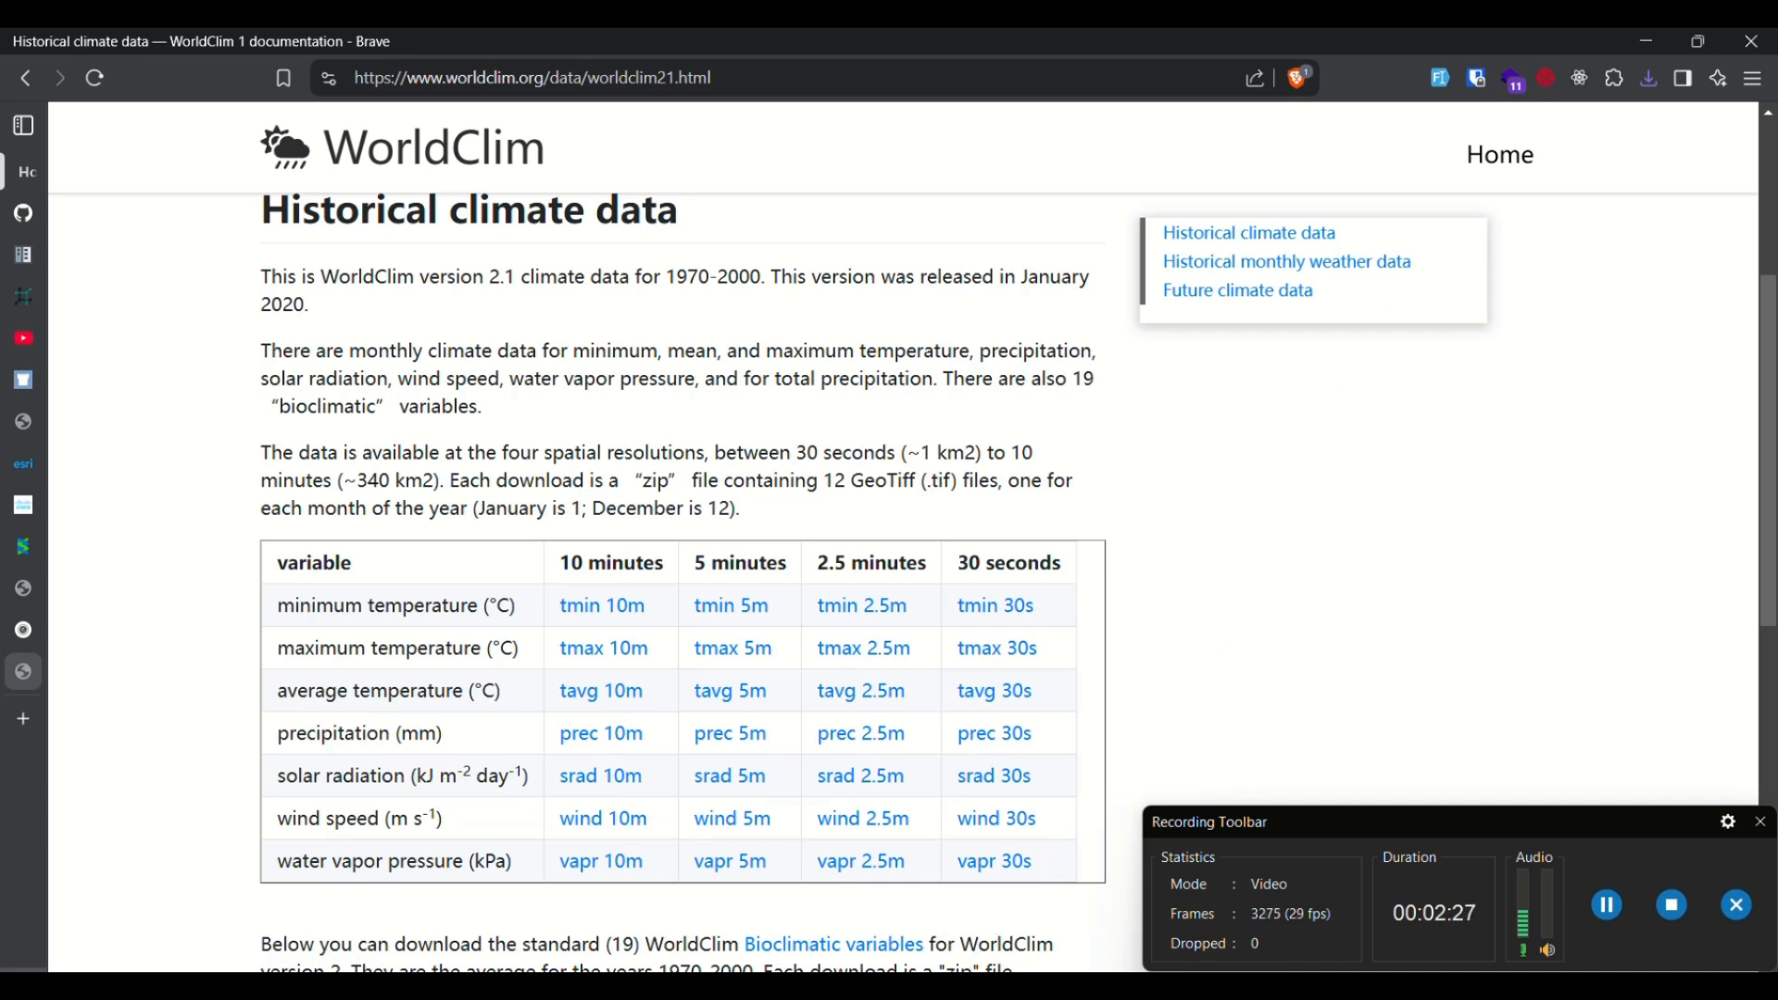
Step: Switch to ArcGIS Pro and start a new map project named Climate, stored in the Land resource mapping coursework location
key("alt+Tab")
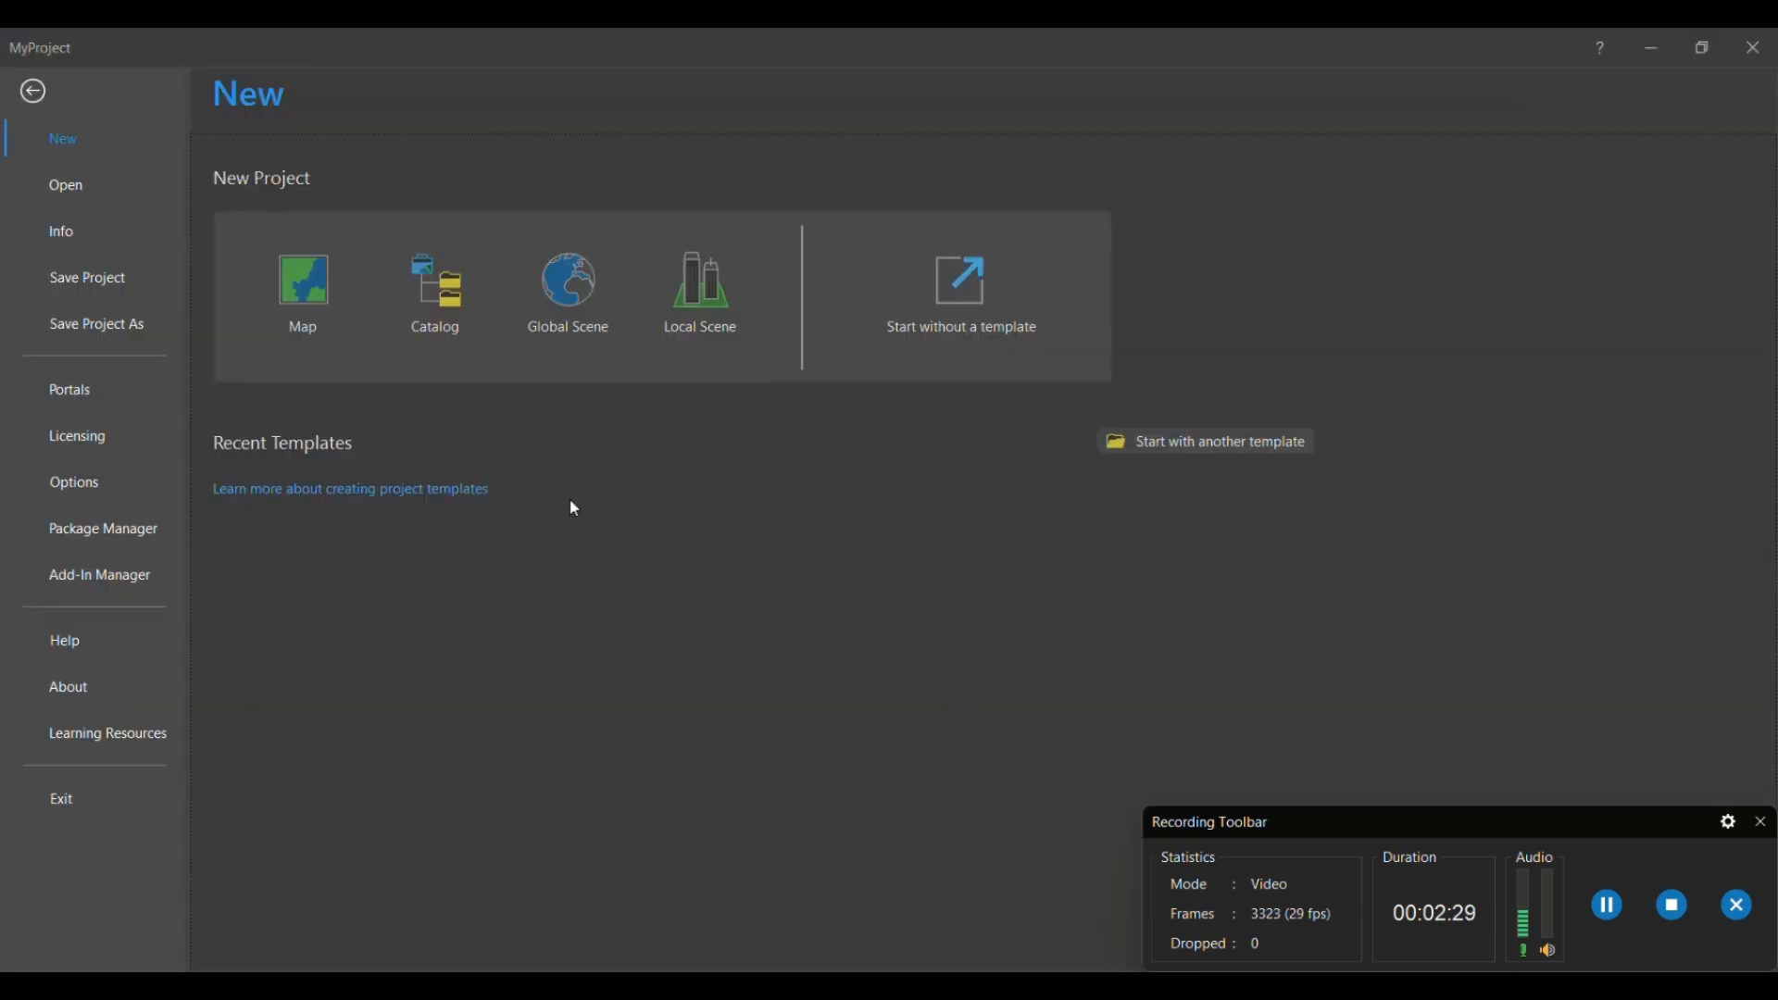
left_click(312, 283)
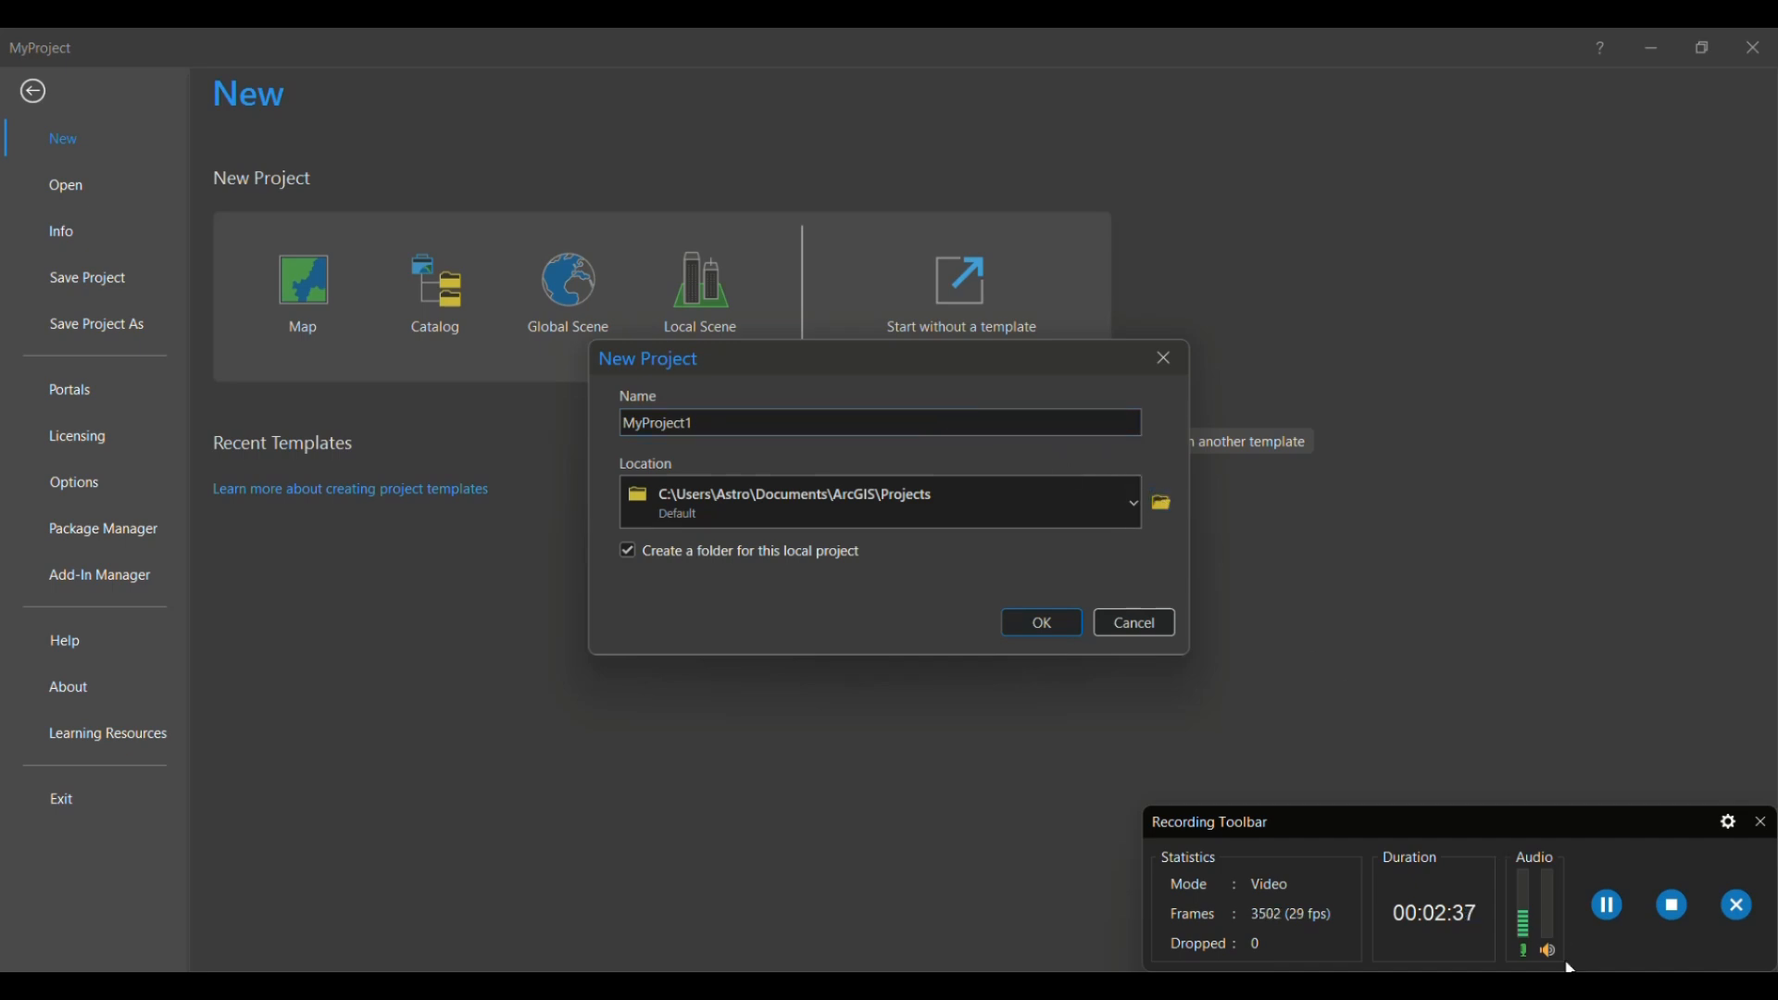
left_click(1609, 907)
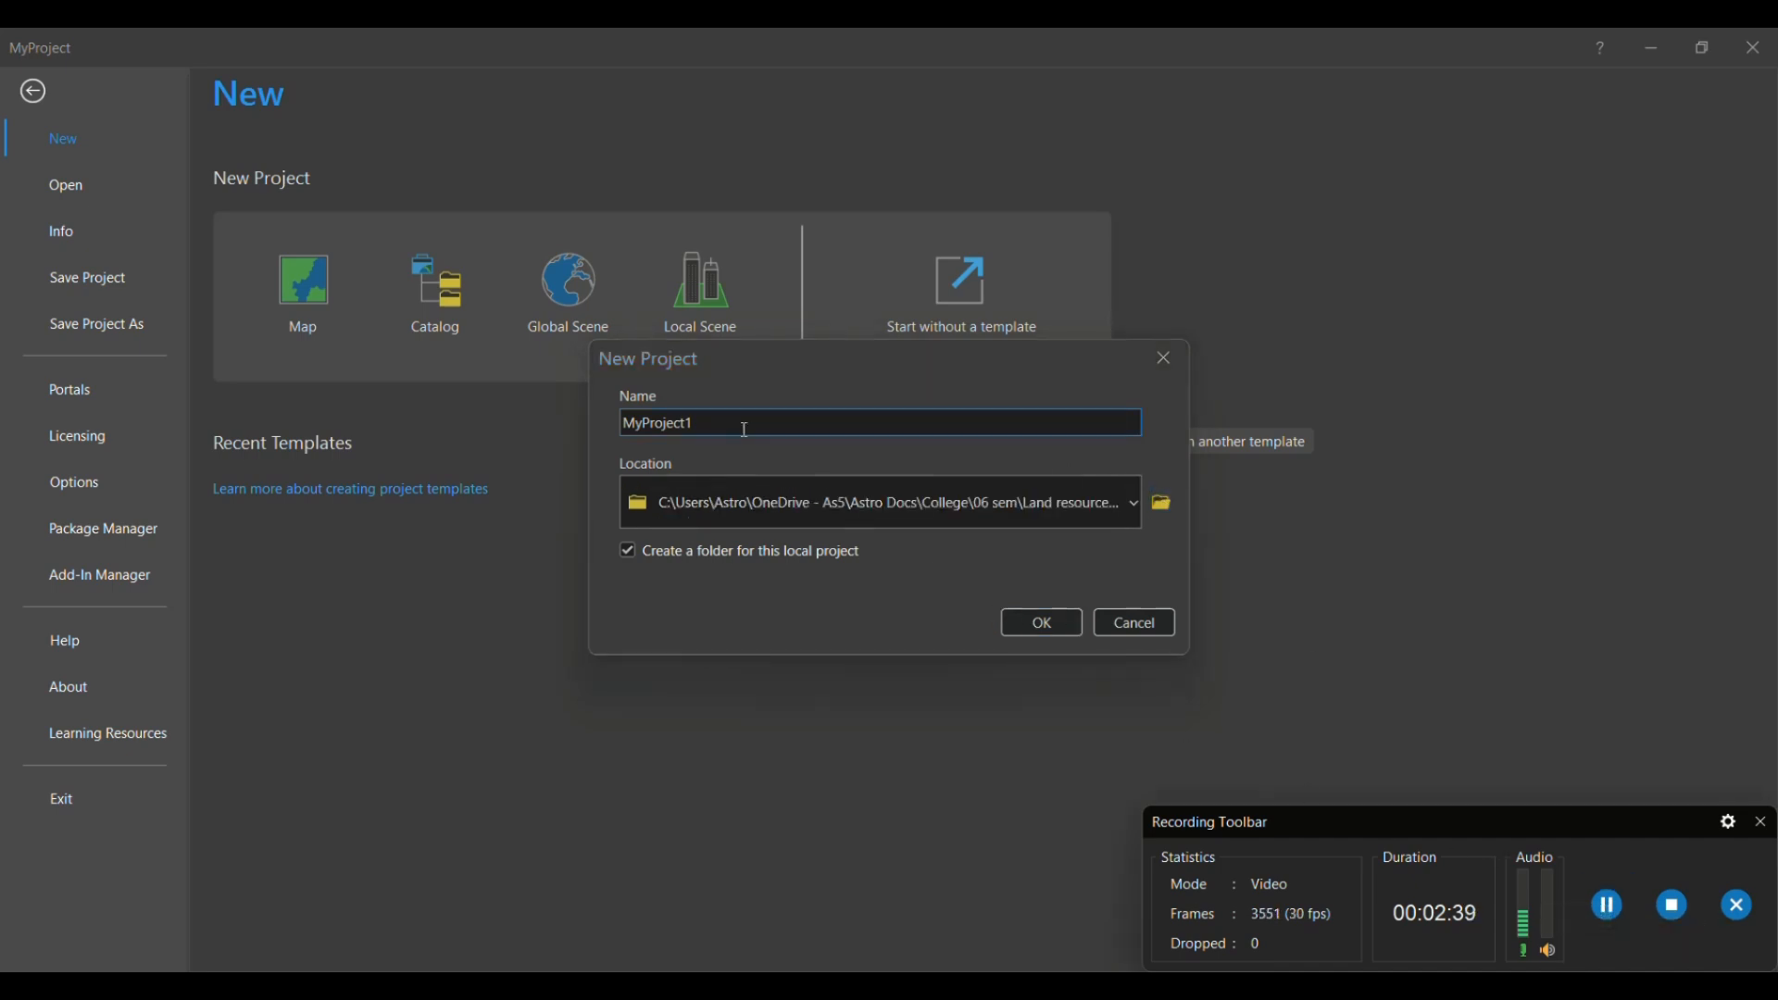
left_click(742, 425)
double_click(736, 426)
type("Clima")
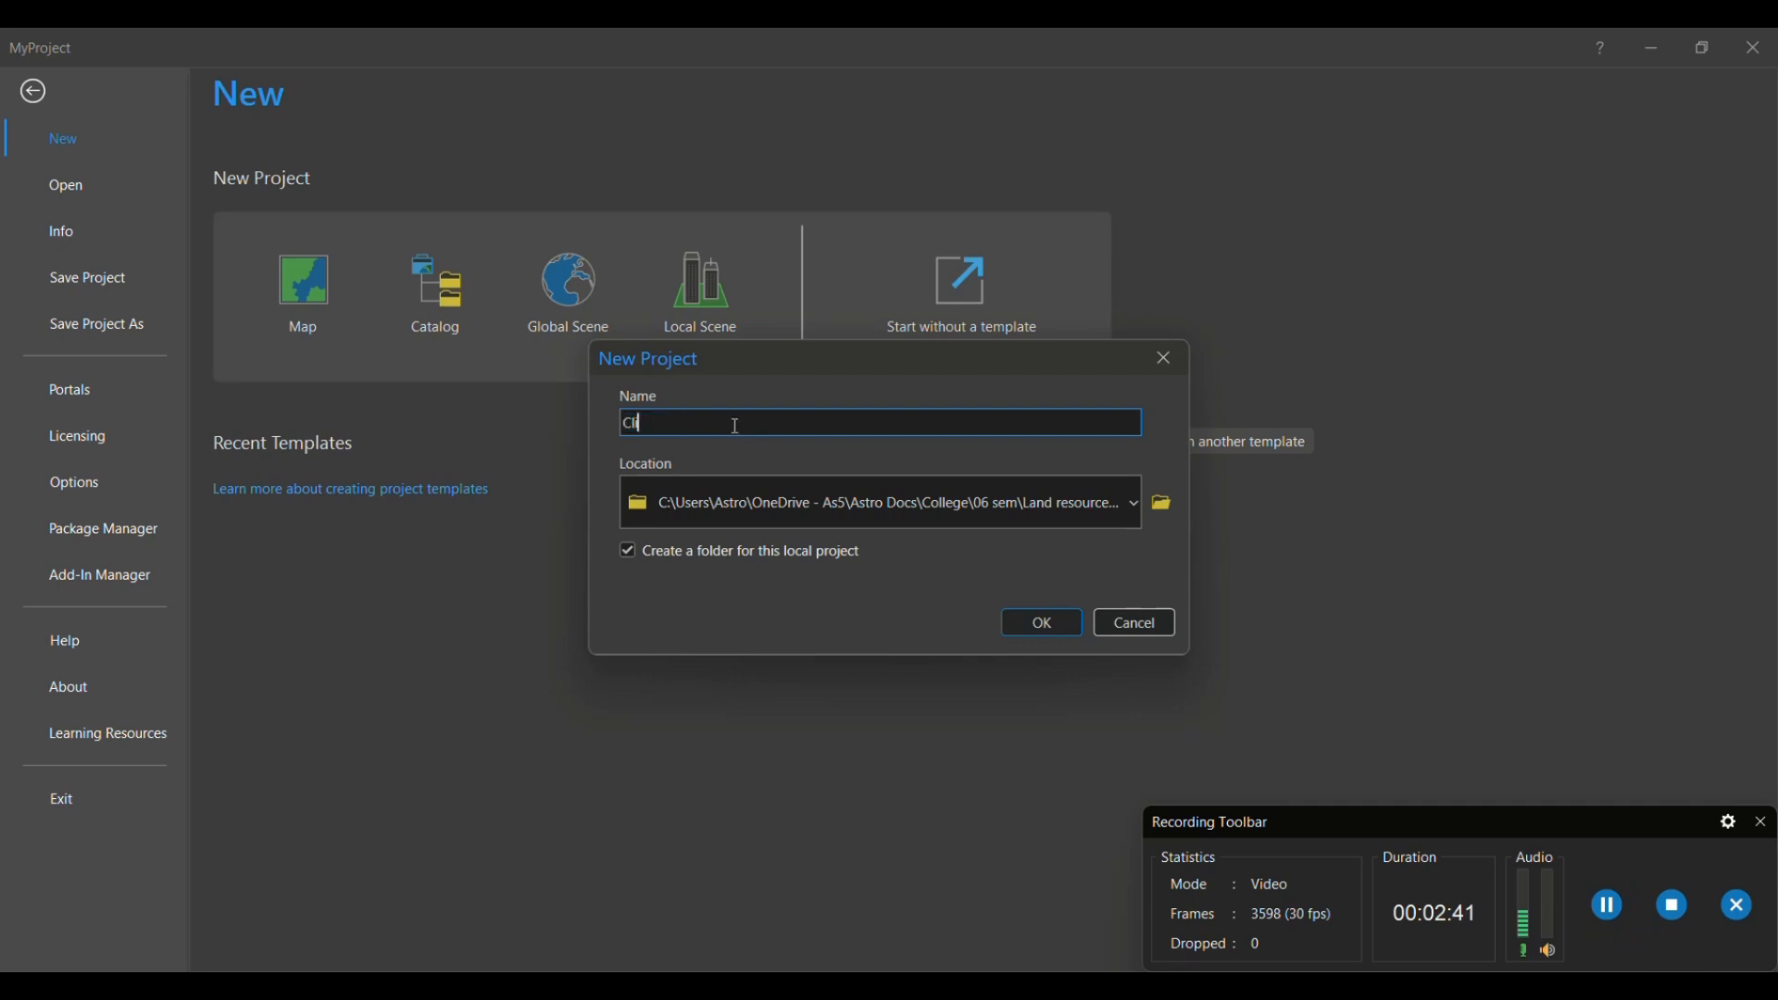
type("tate")
key("BackSpace")
key("BackSpace")
Step: Turn off the separate folder for the local project and create it without saving changes to MyProject
left_click(629, 552)
left_click(1047, 624)
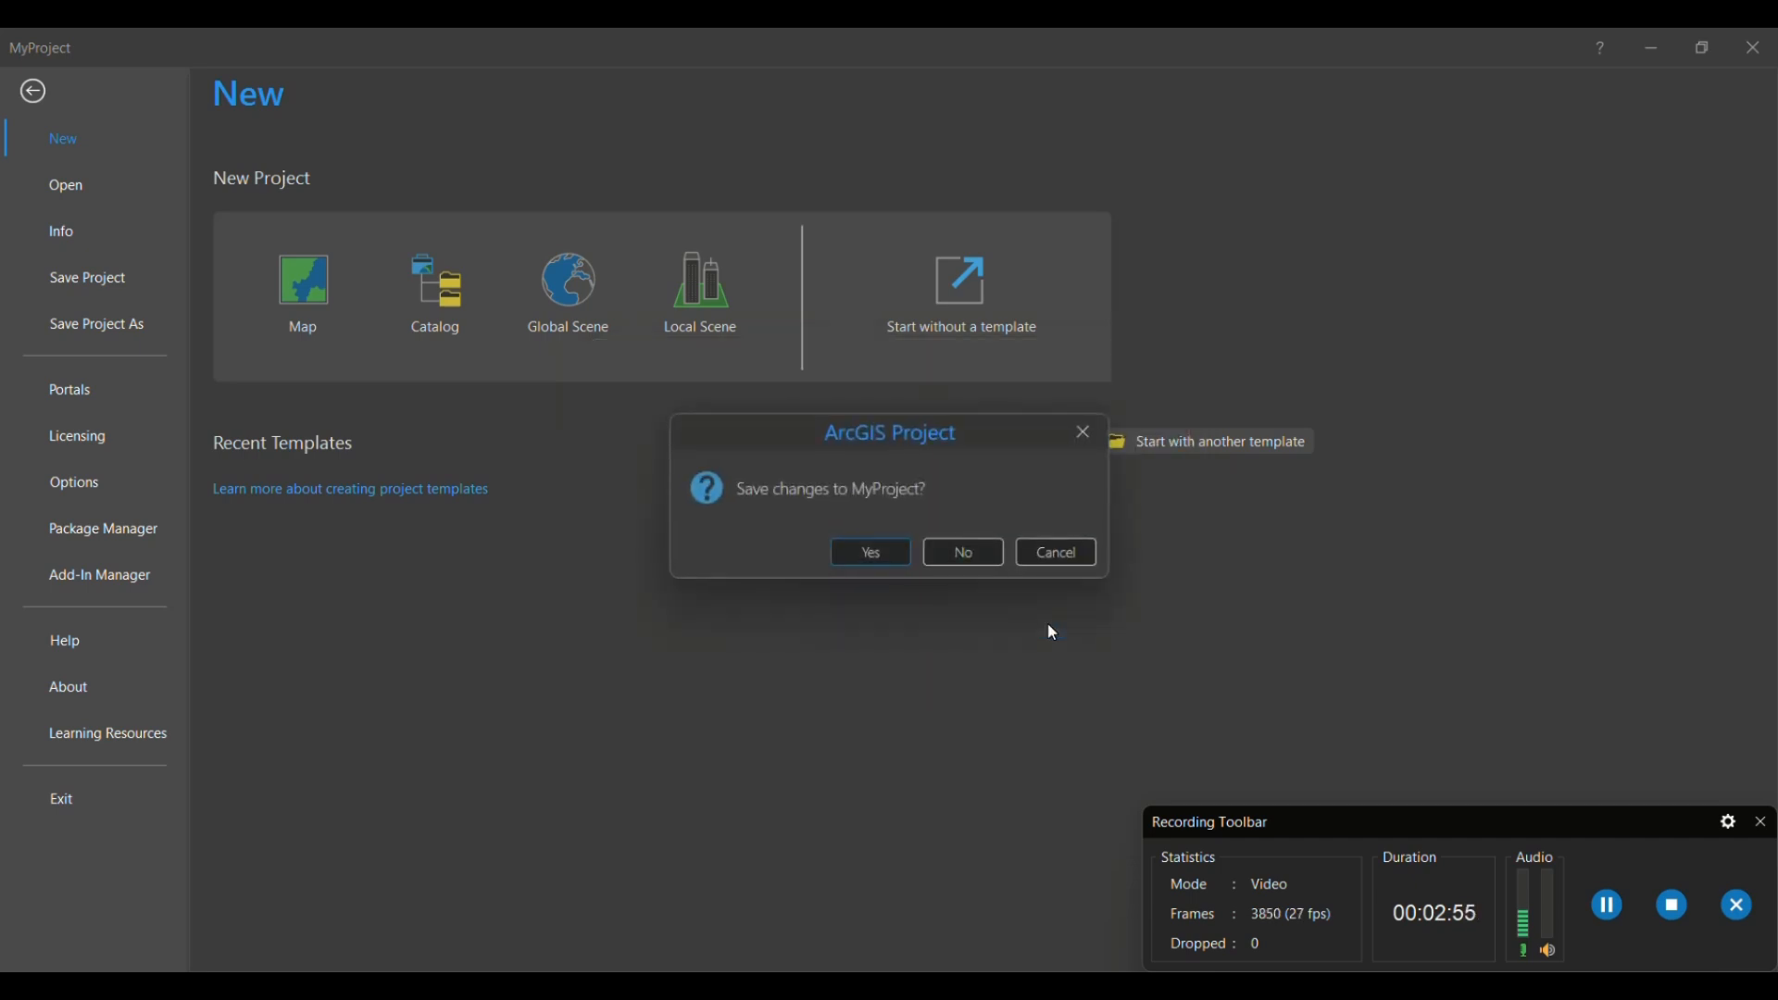
left_click(958, 554)
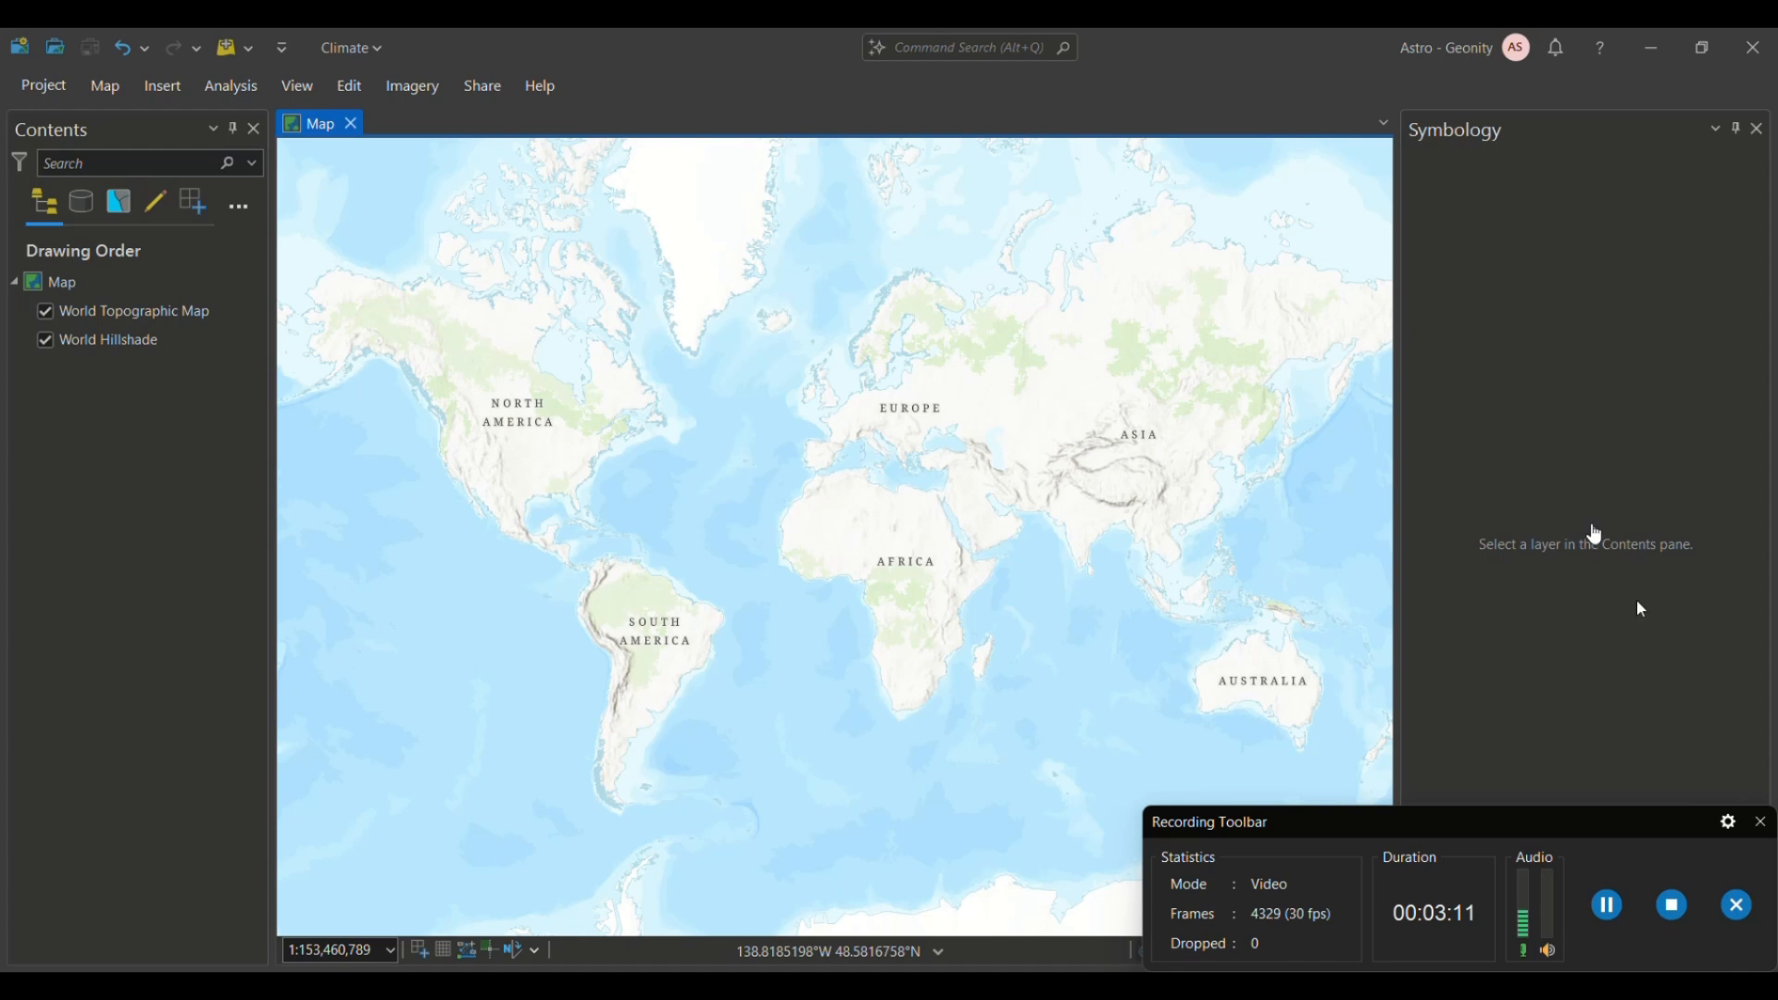
Step: Show the favorite folders in the Catalog and check the contents of the top-level Practical folder
left_click(1763, 824)
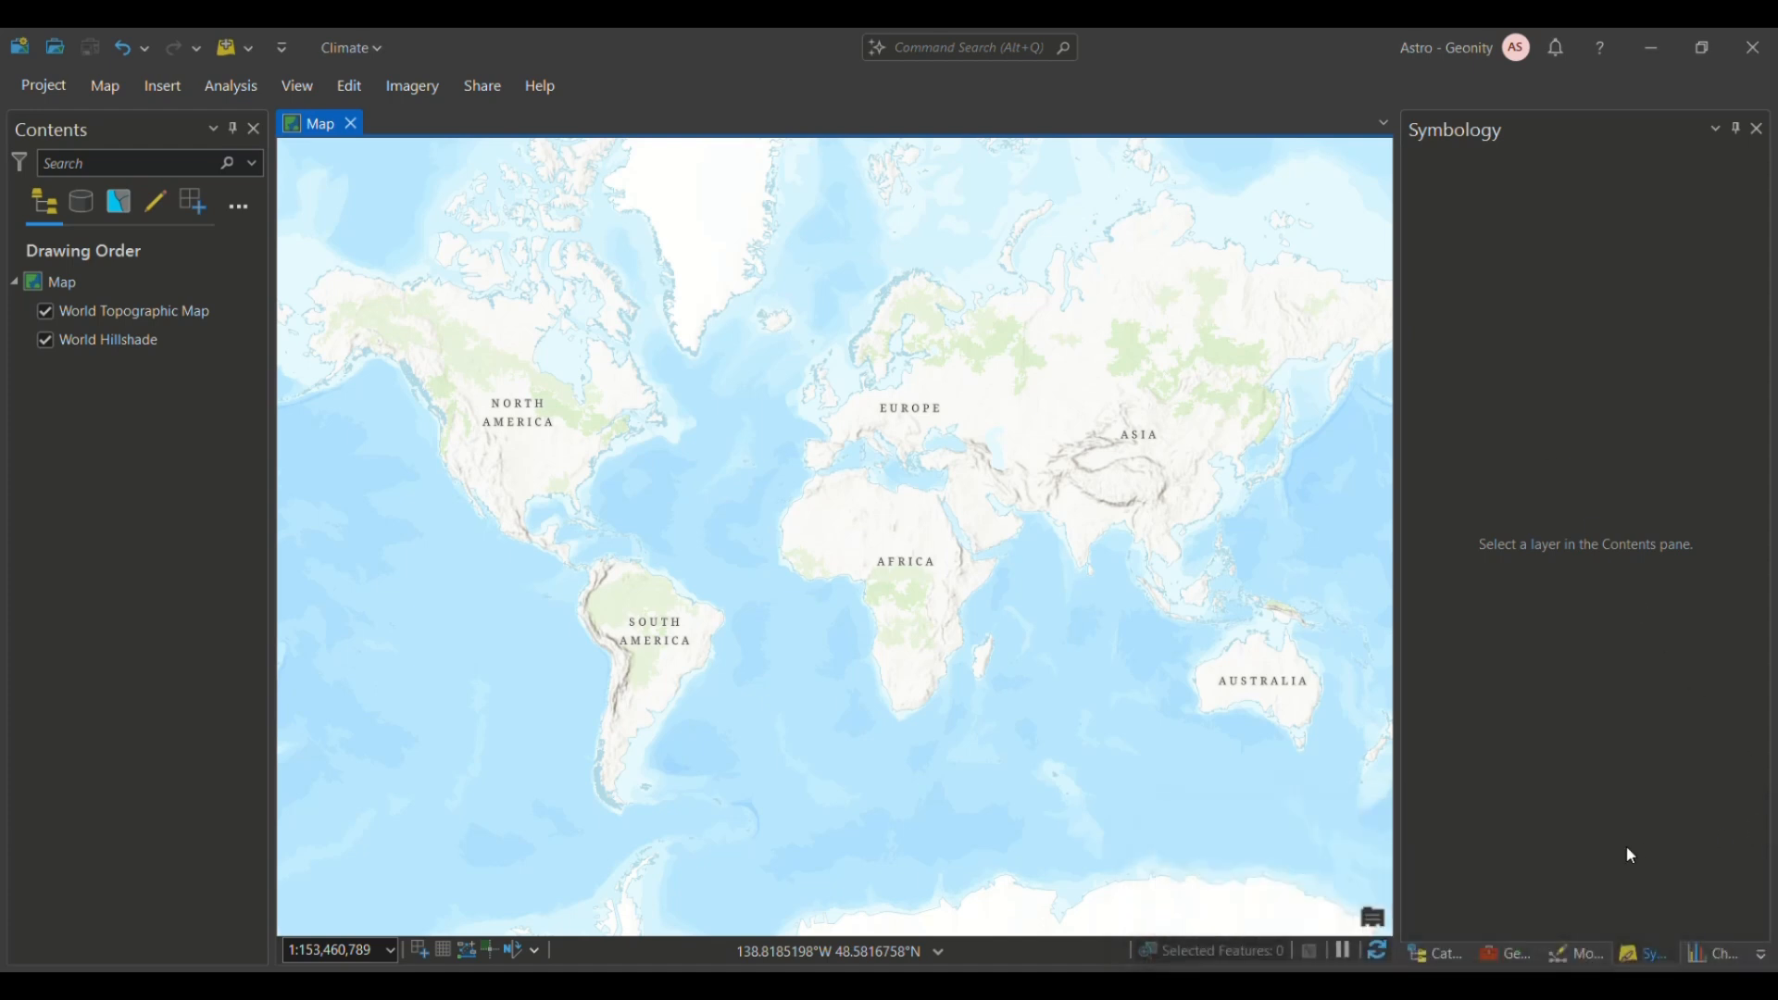
left_click(1427, 948)
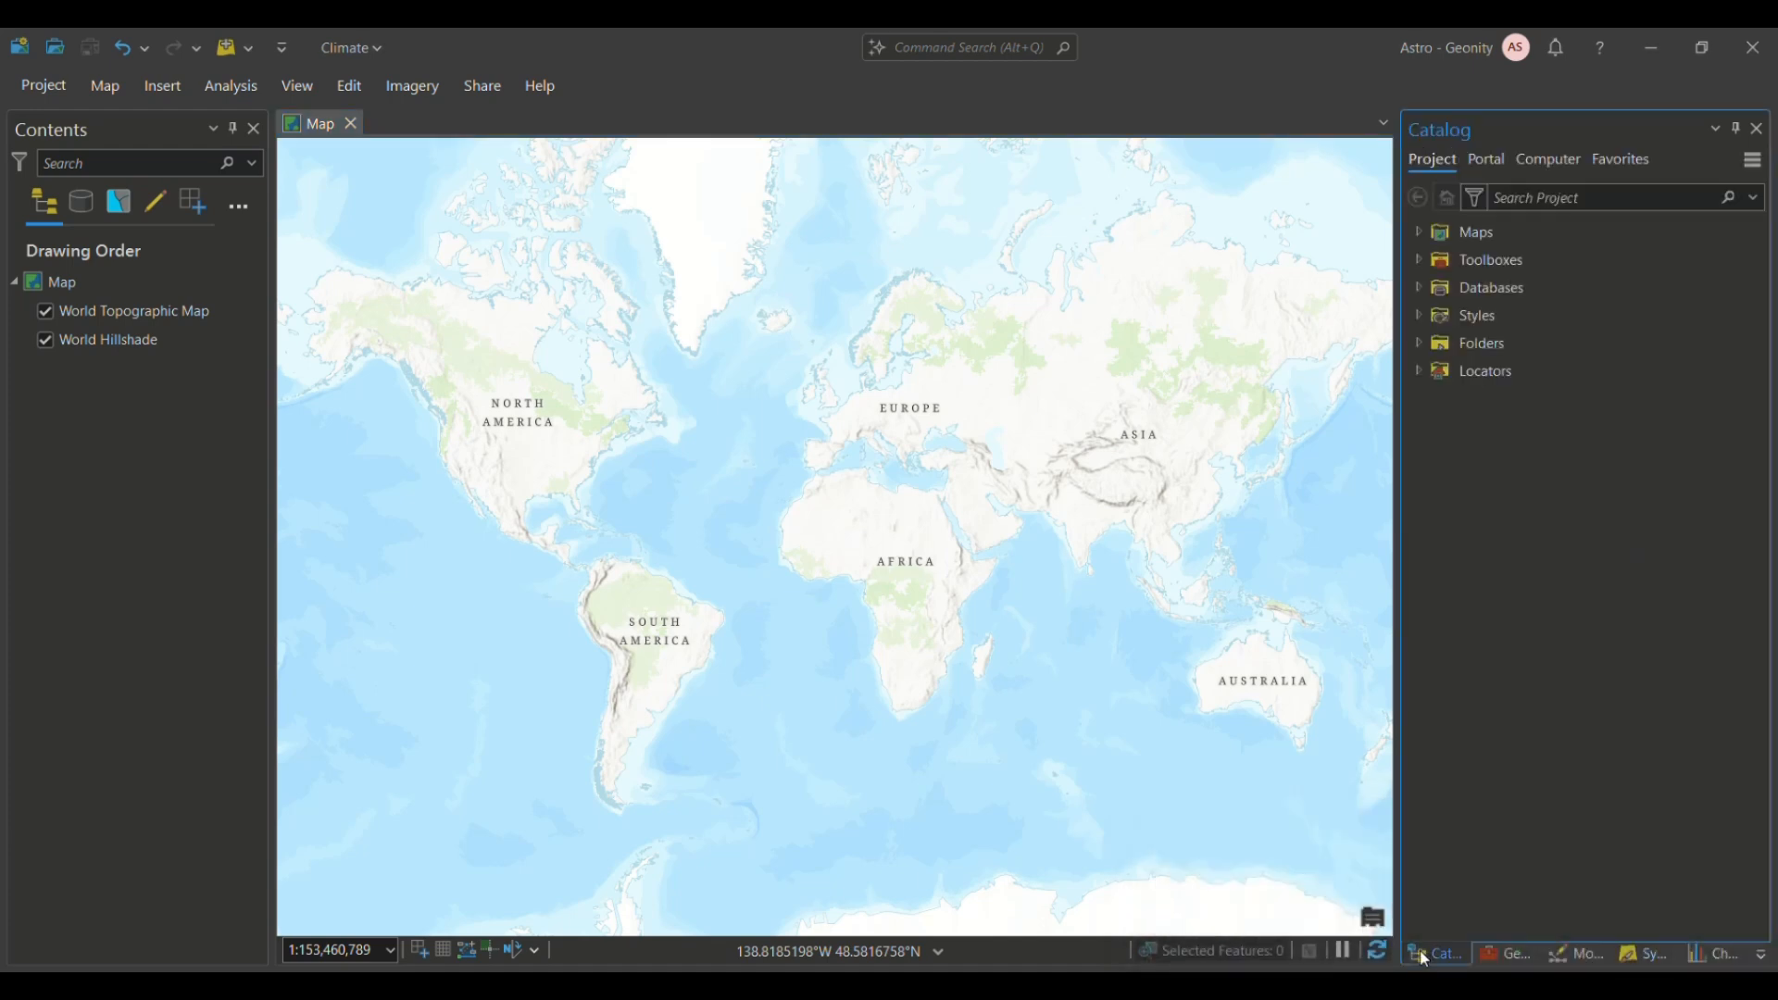
left_click(1548, 165)
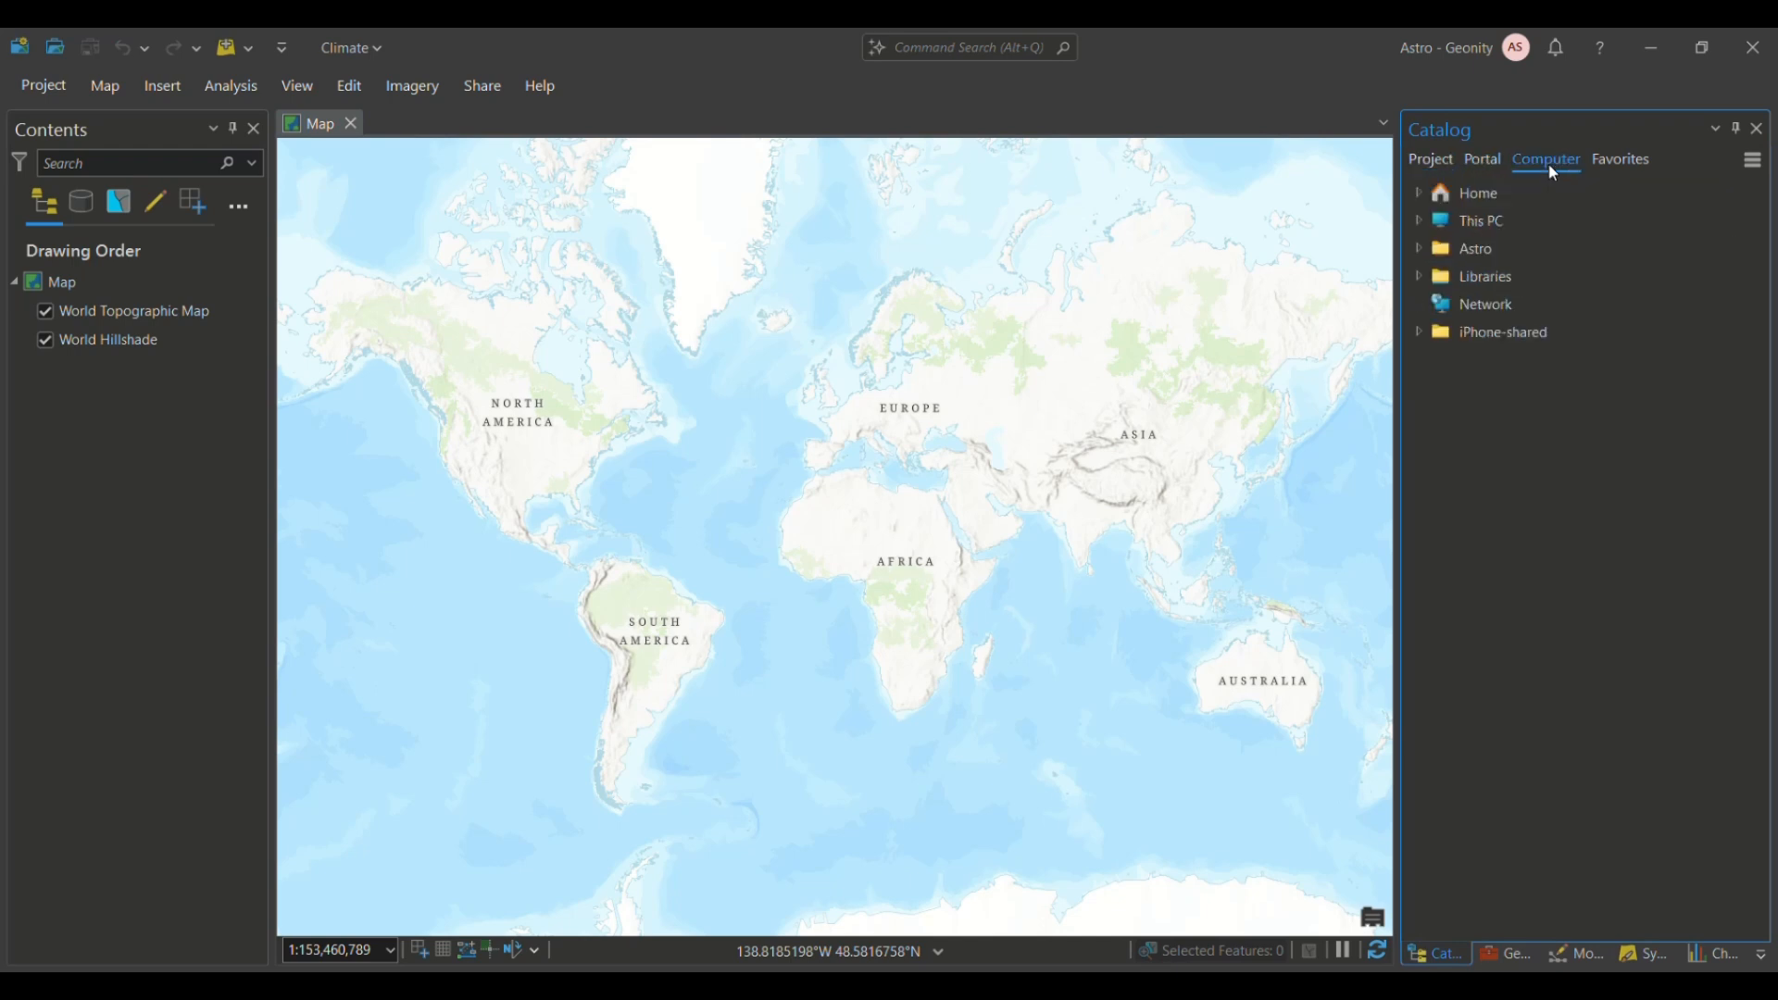
left_click(1619, 161)
left_click(1418, 235)
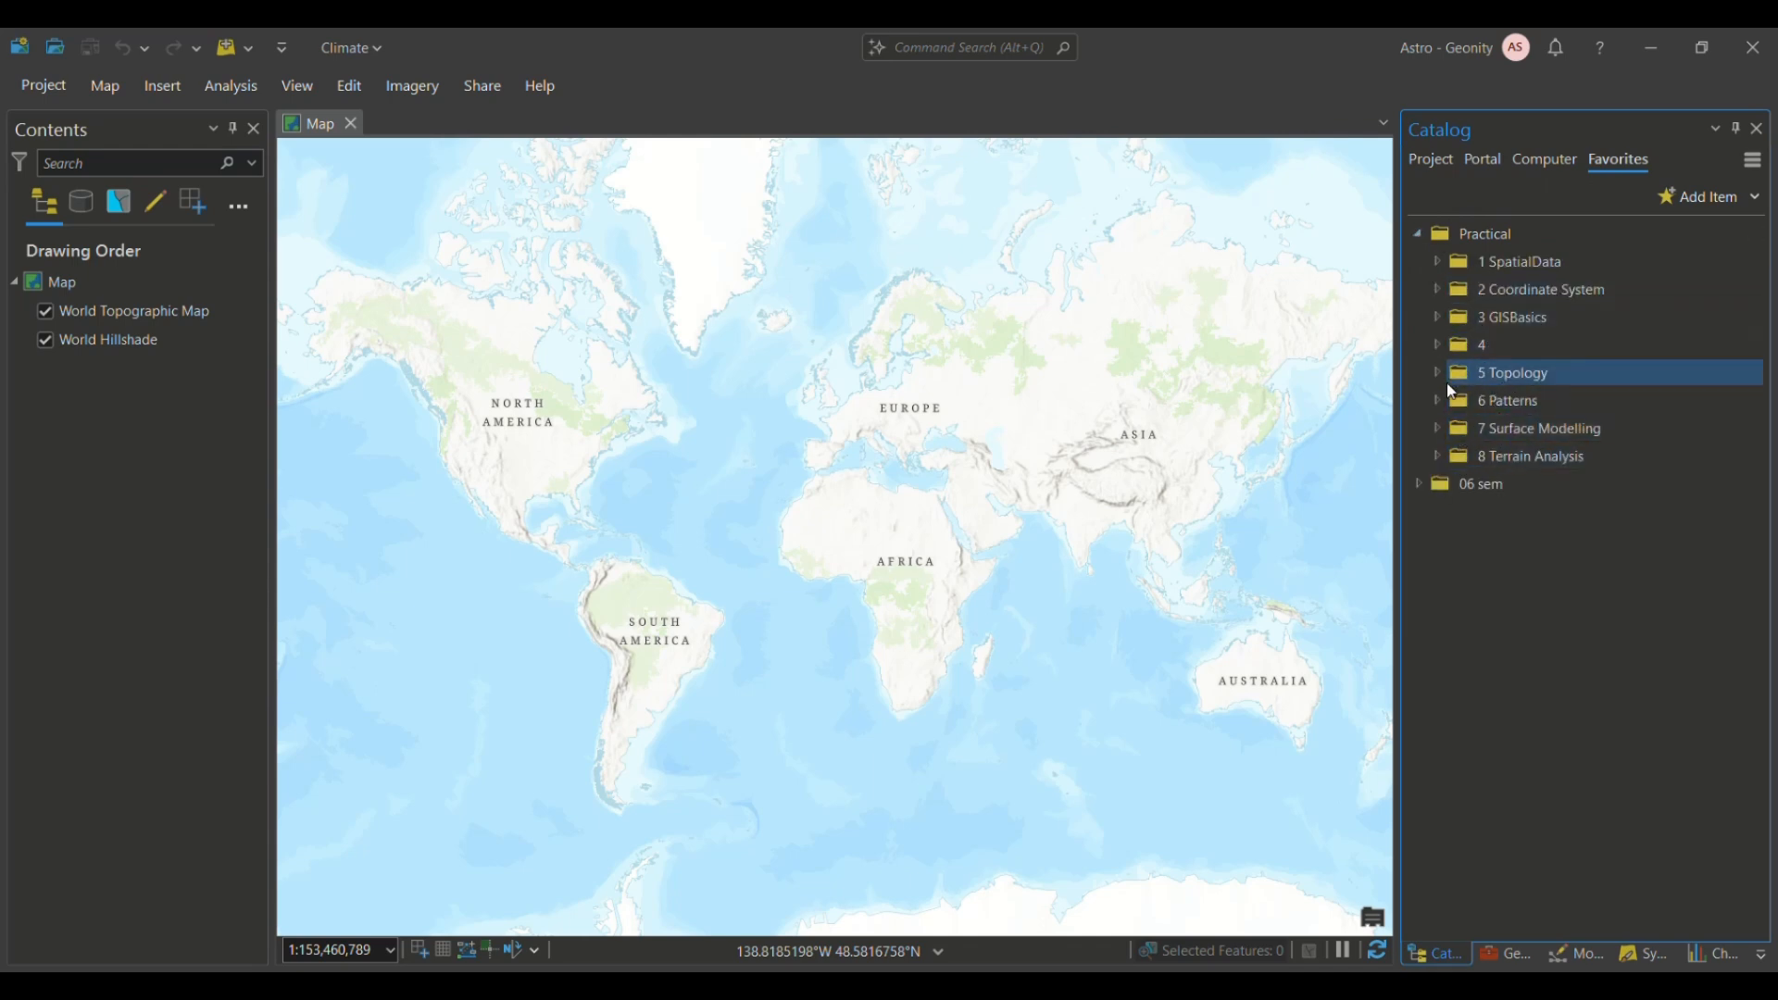
left_click(1420, 235)
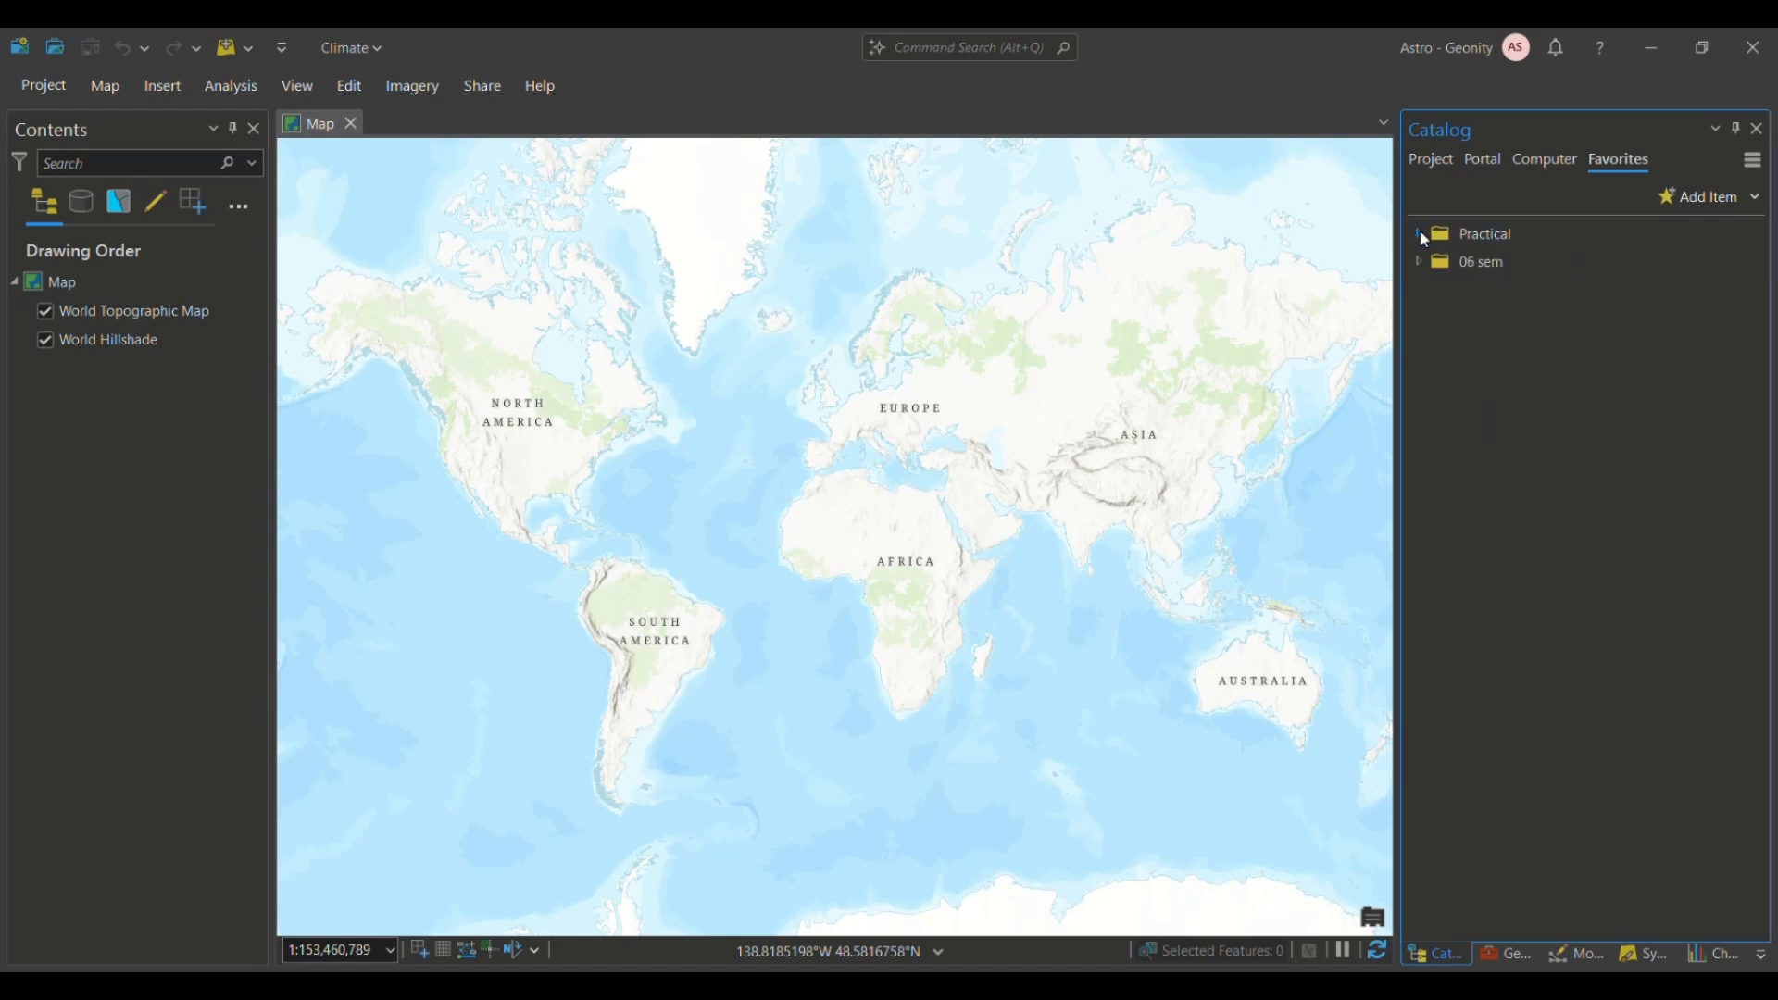
Step: Expand 06 sem, Land resource mapping, Practical and Climatic map in the favorites to reach the climate data folders
left_click(1419, 263)
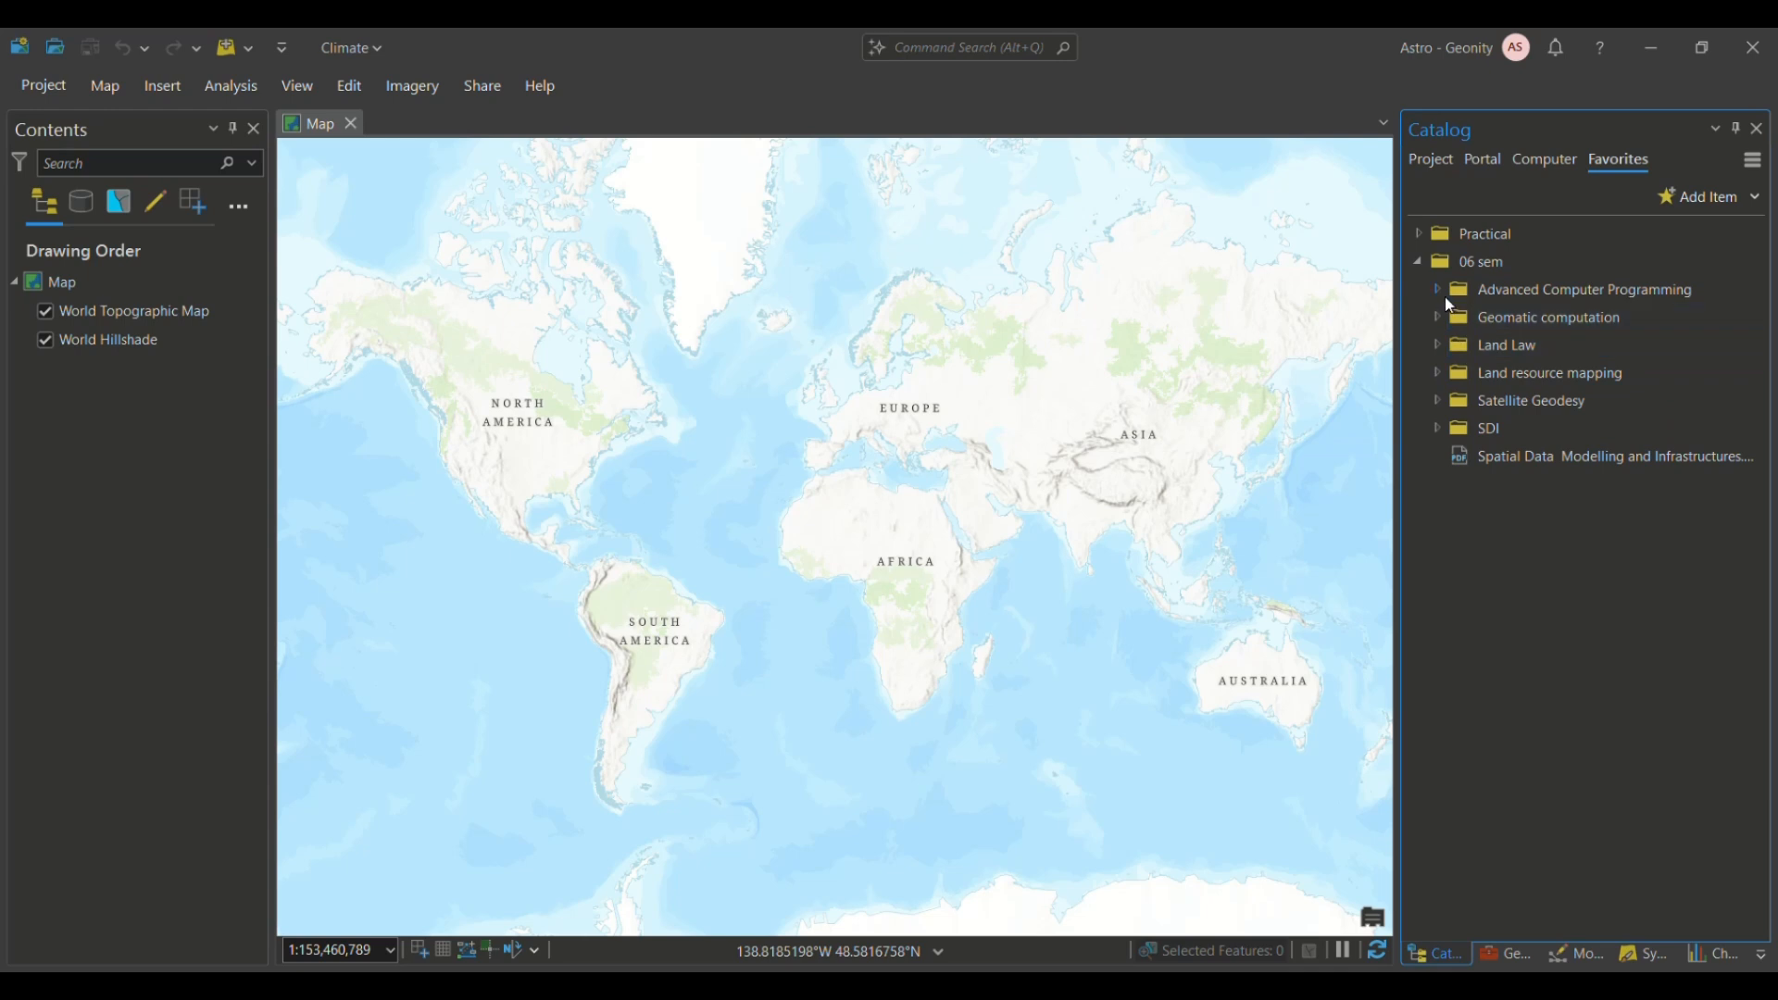
left_click(1437, 372)
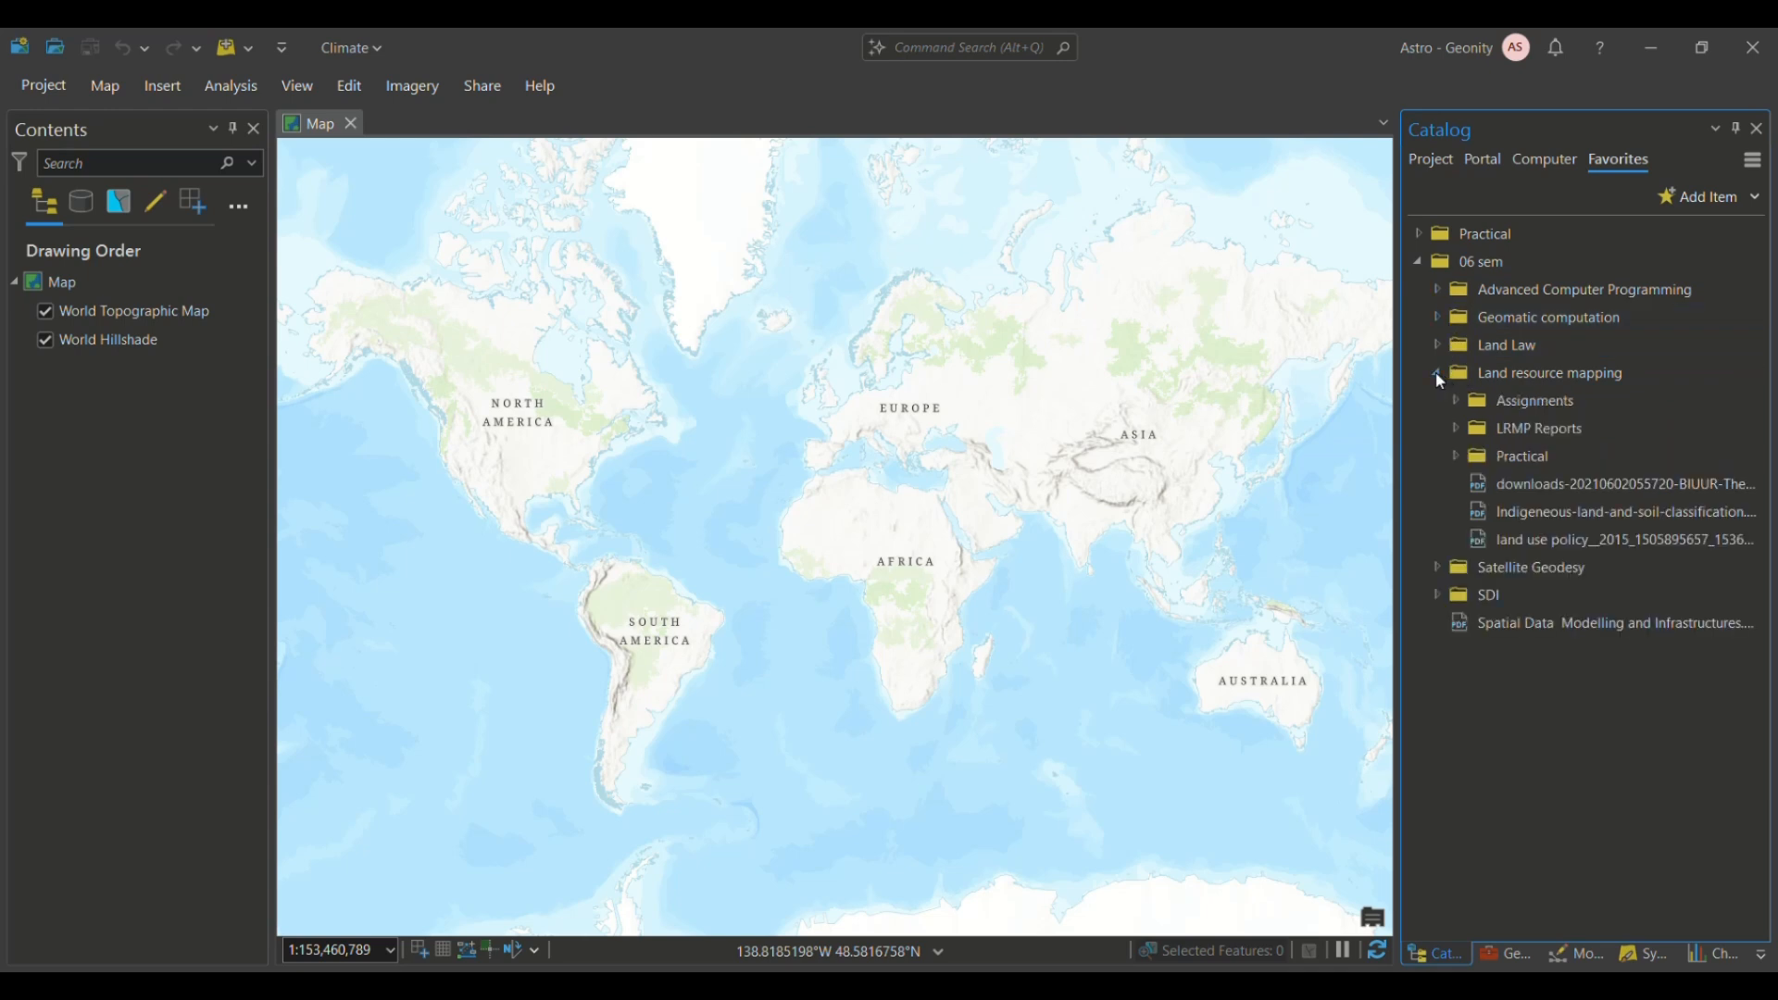
left_click(1456, 457)
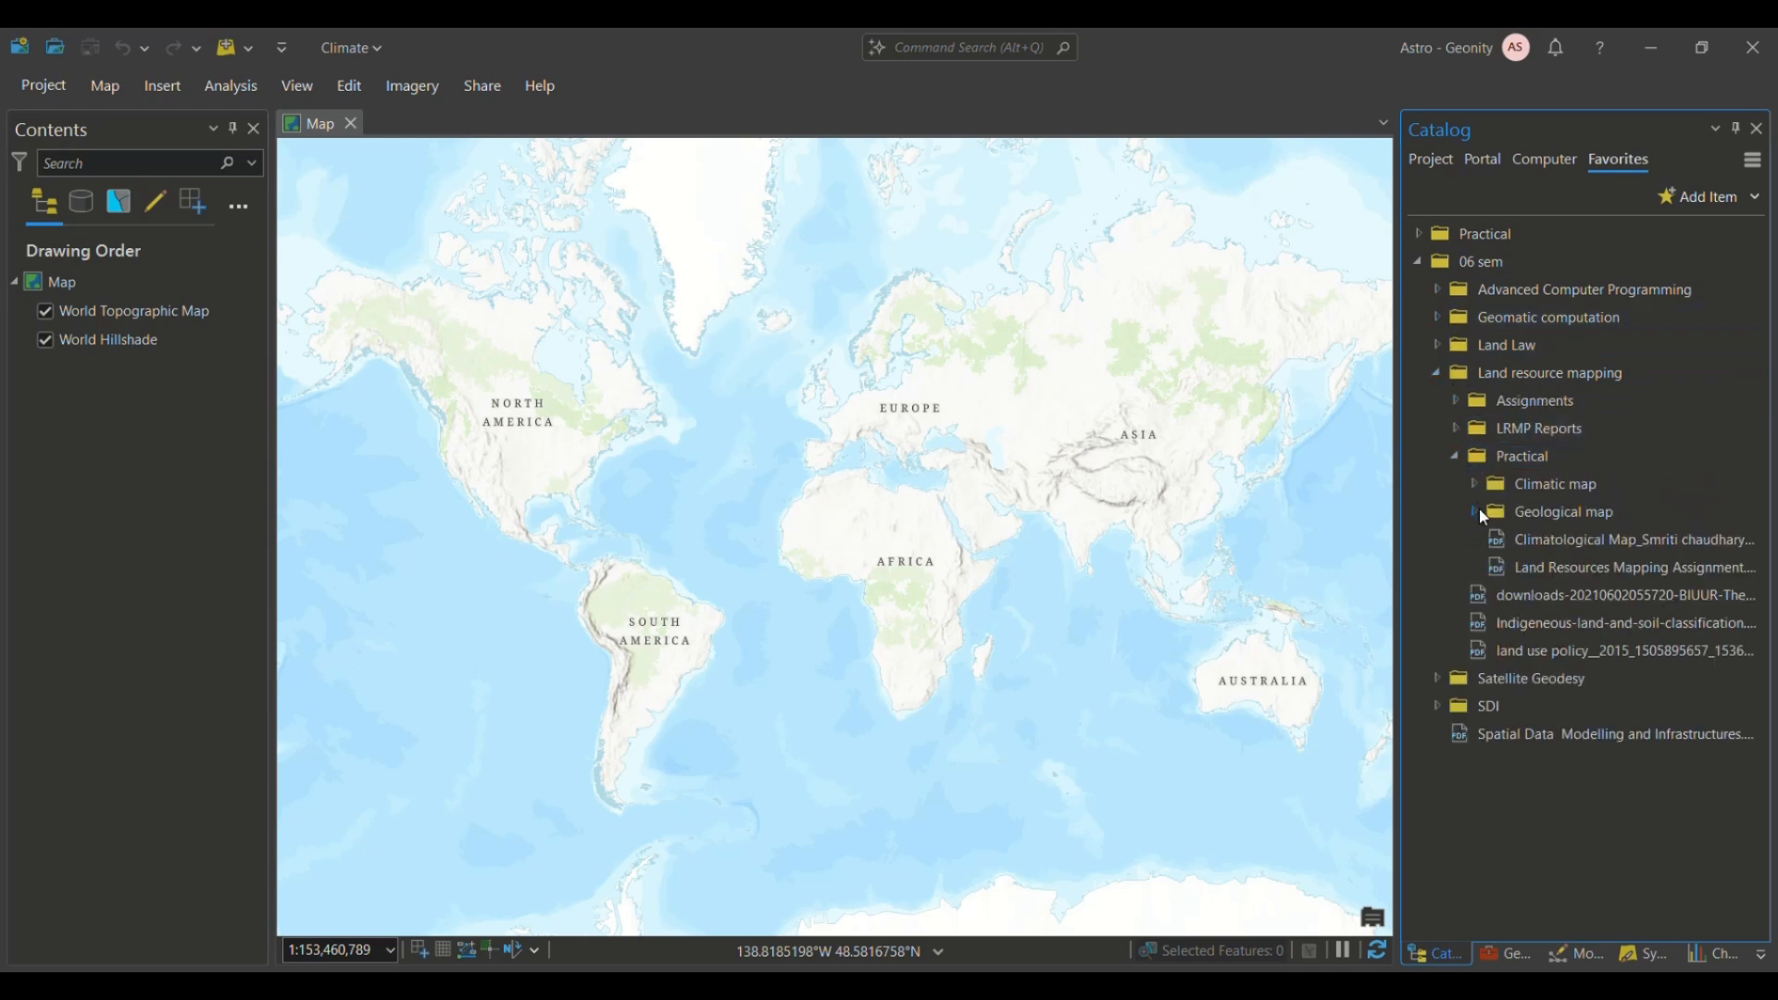
left_click(1474, 485)
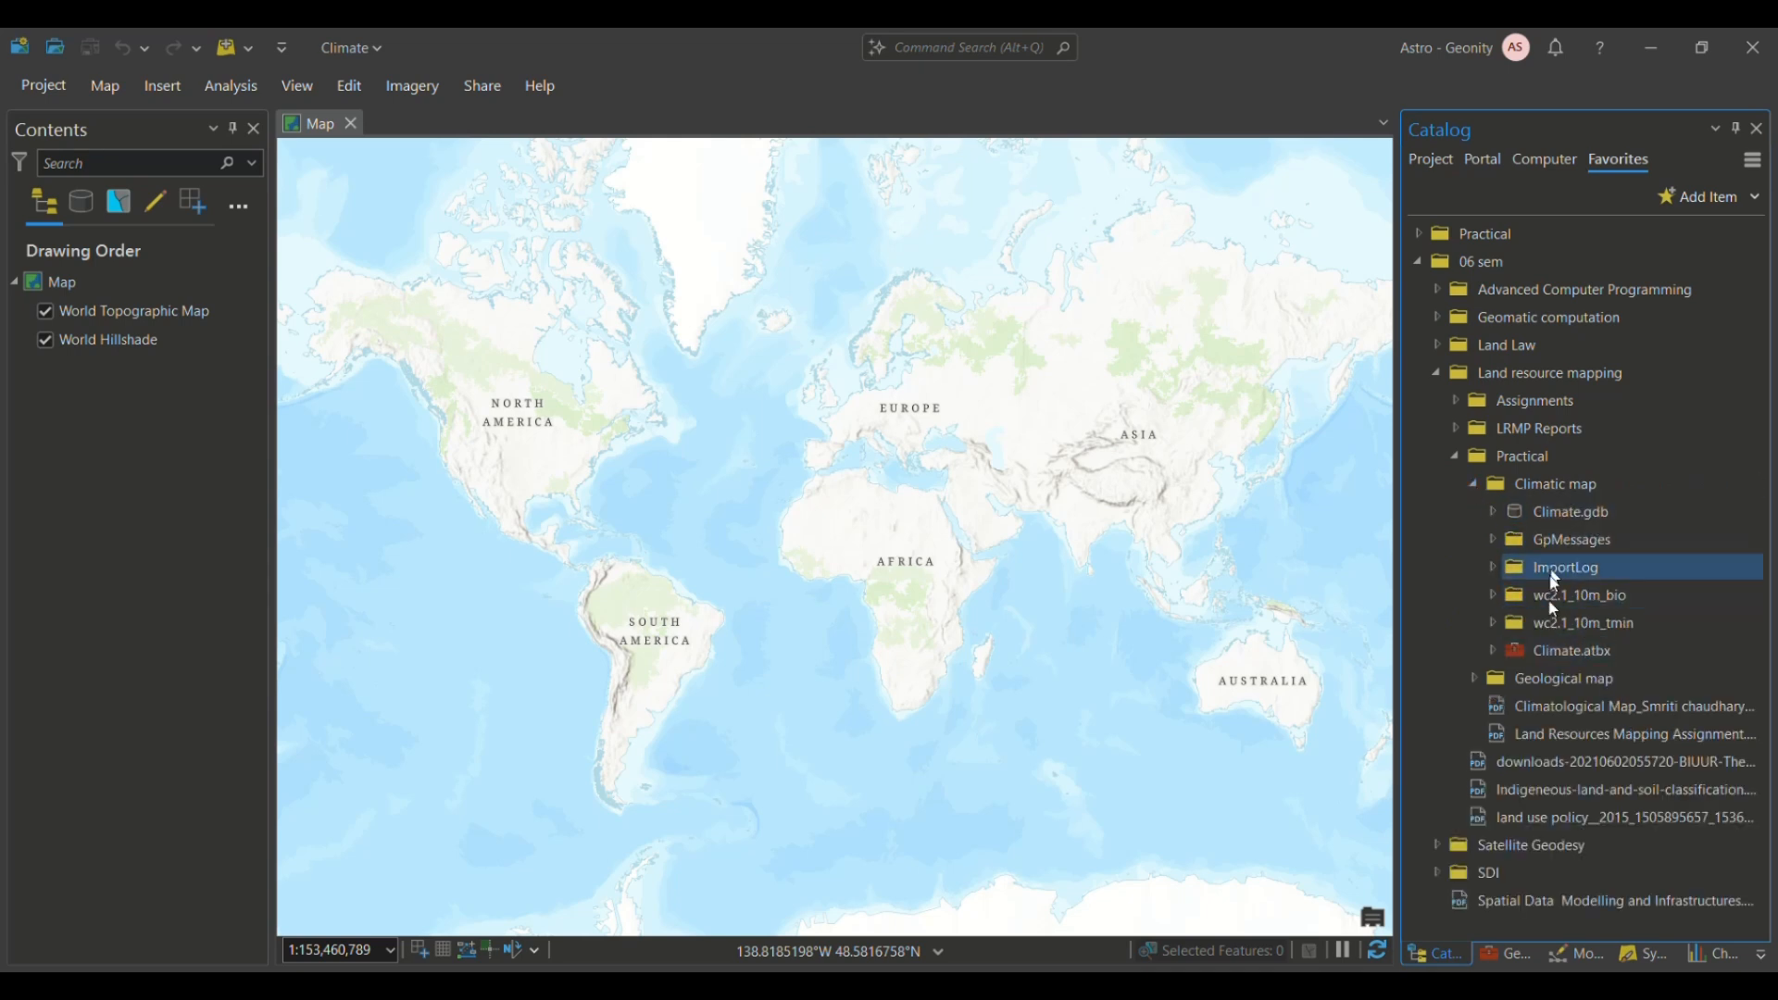
mouse_move(1566, 597)
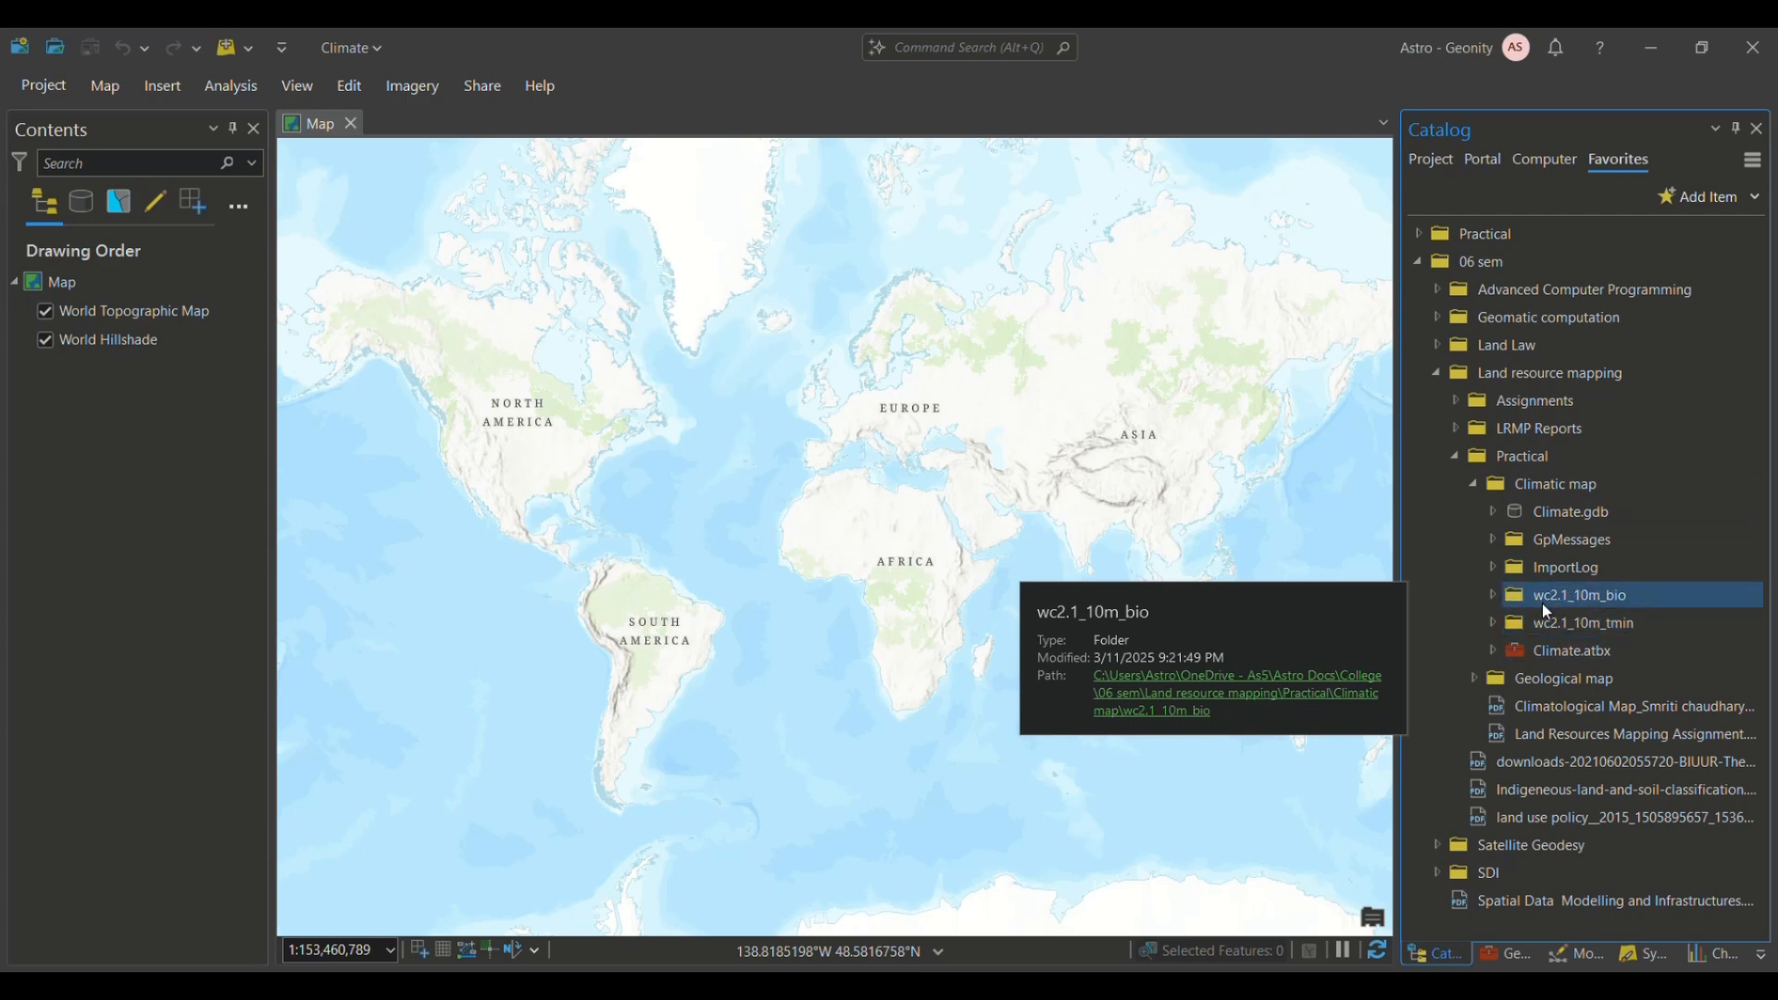
Step: Switch to File Explorer and open the Climatic map folder inside Practical
left_click(1075, 988)
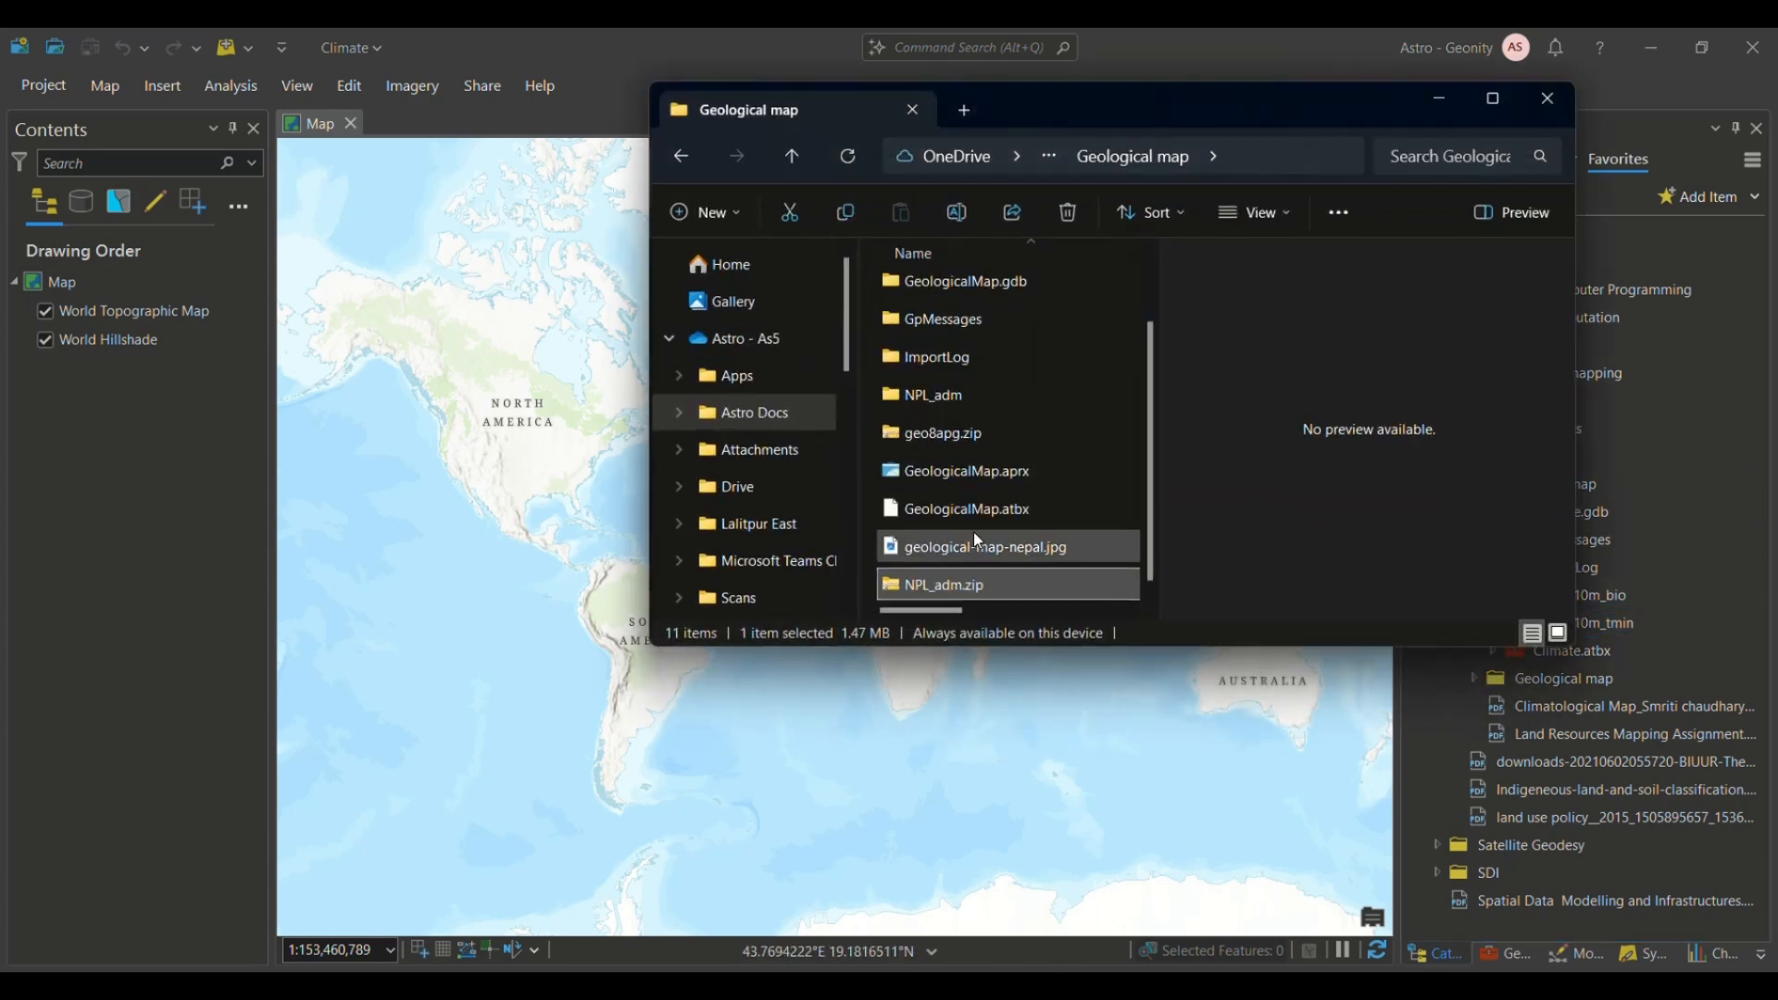
key("alt+Left")
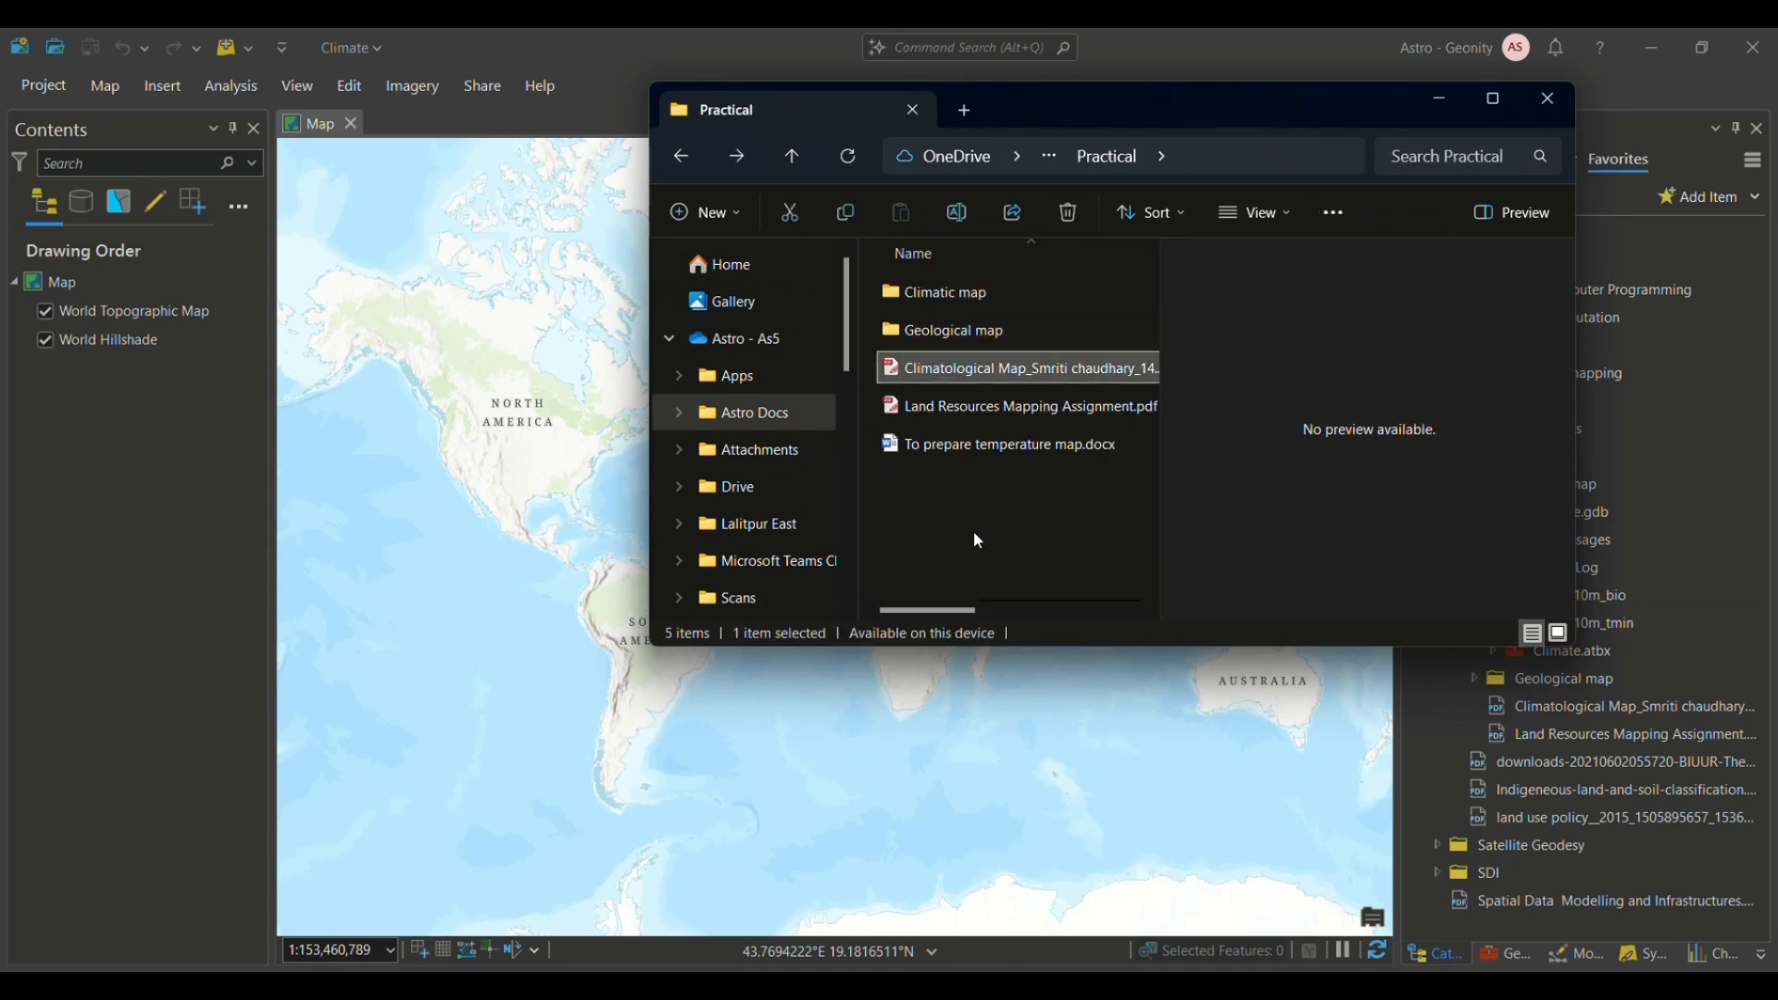
key("Up")
key("Return")
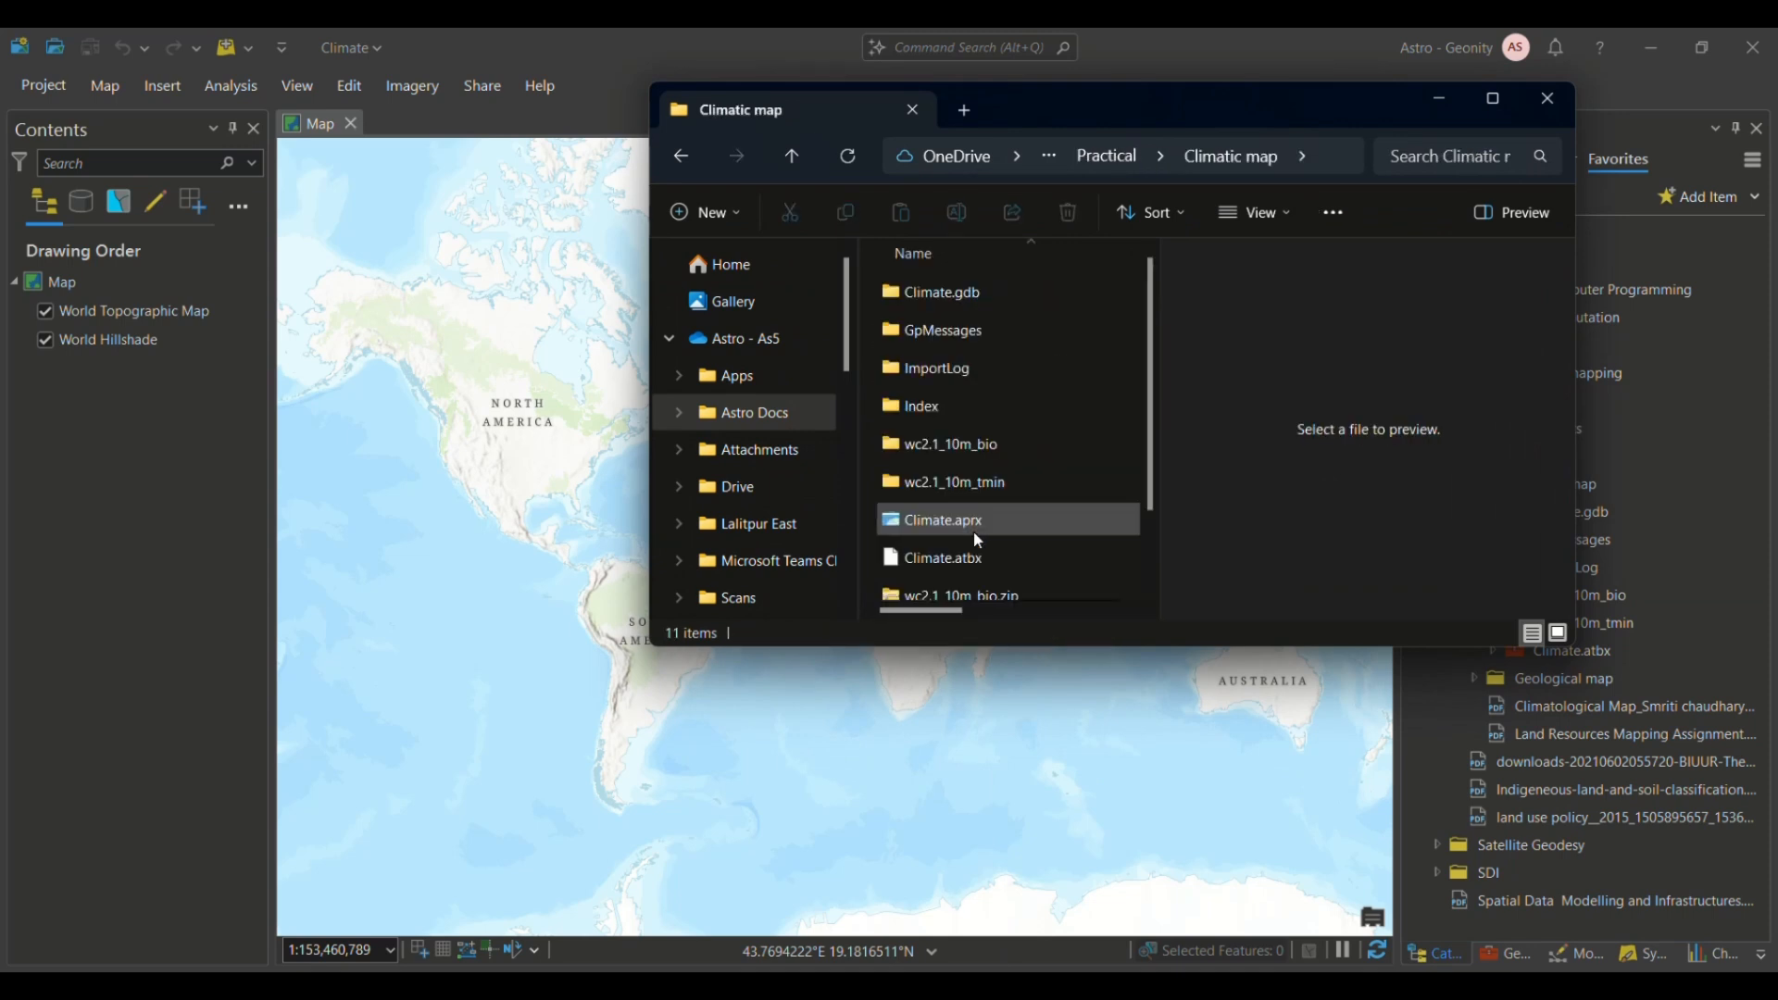
Step: Extract wc2.1_10m_prec.zip in the Climatic map folder and return to the ArcGIS Pro project
scroll(959, 509, "down", 1)
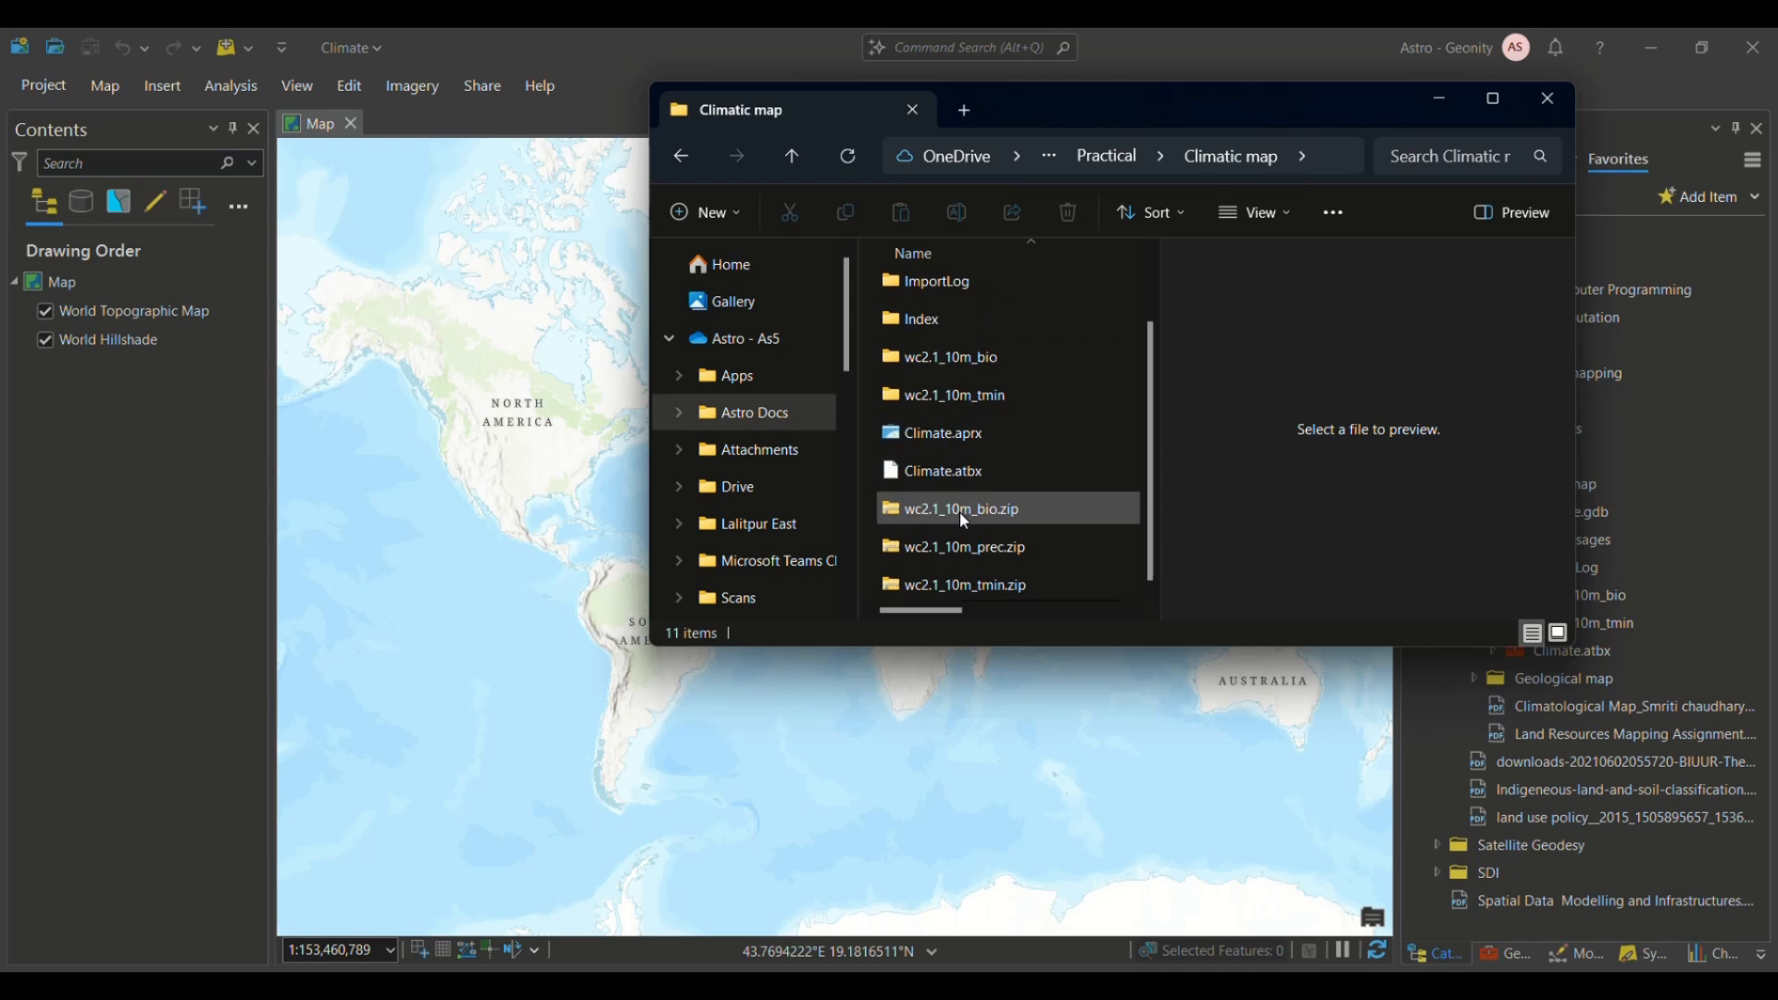
left_click(1005, 555)
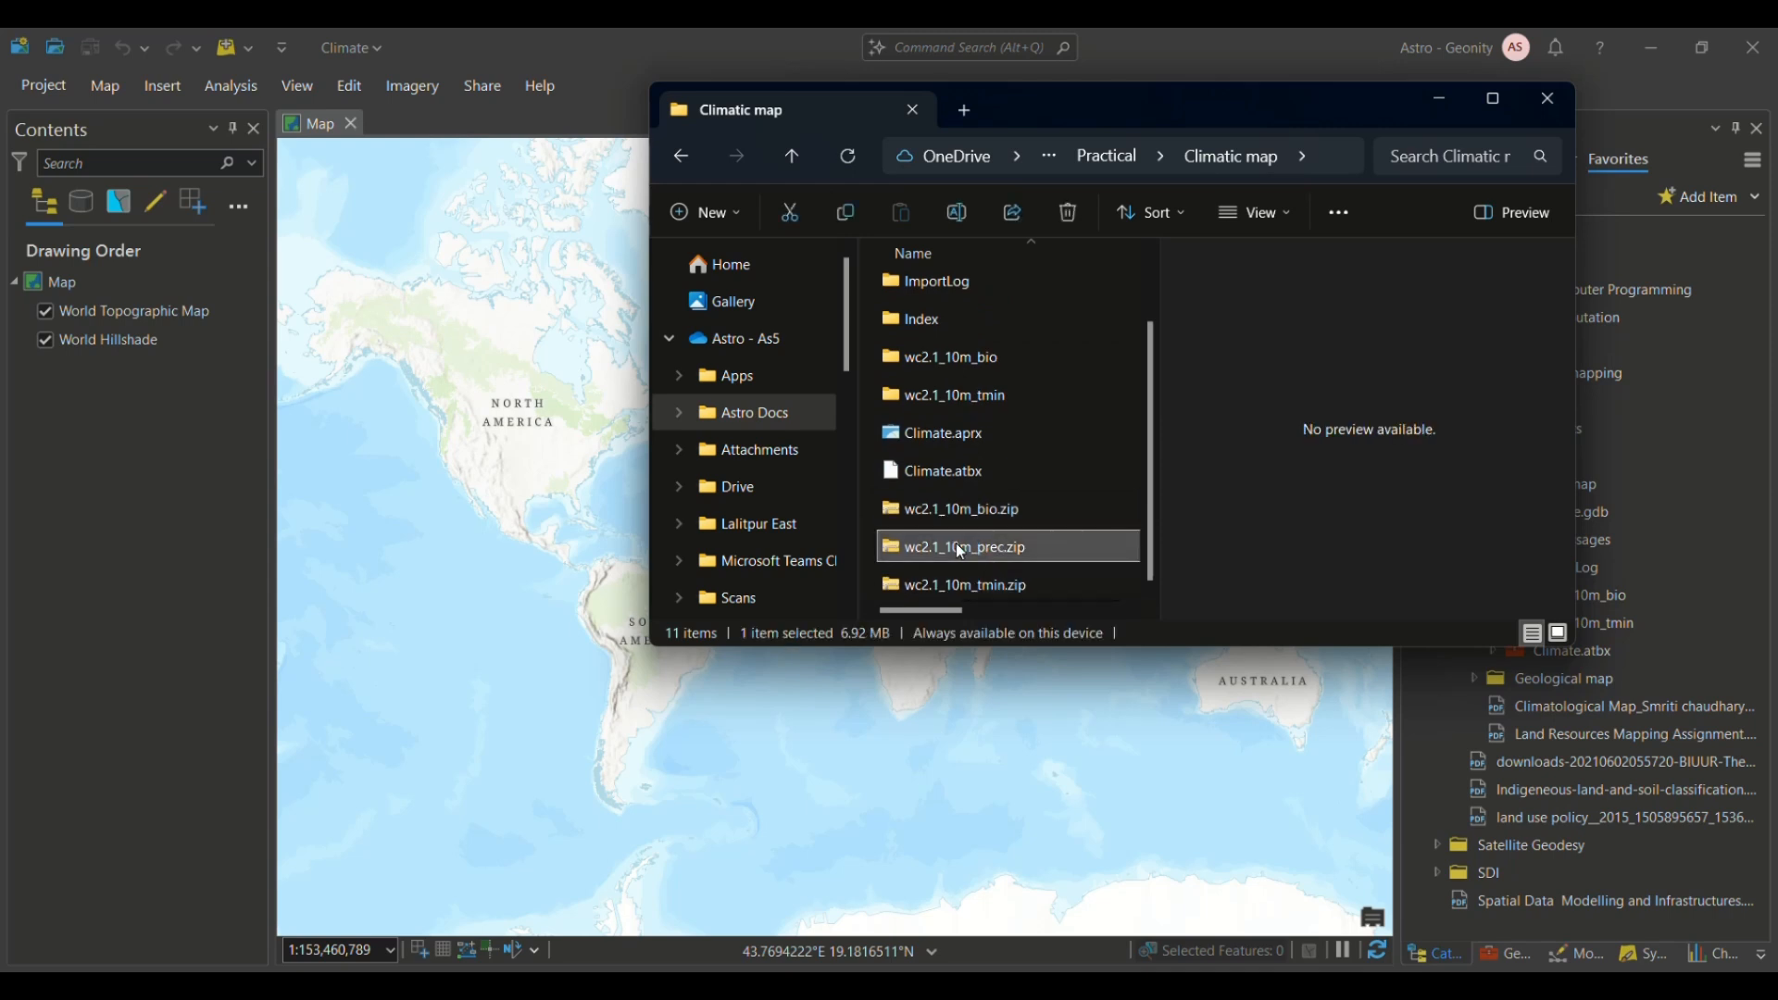
right_click(959, 551)
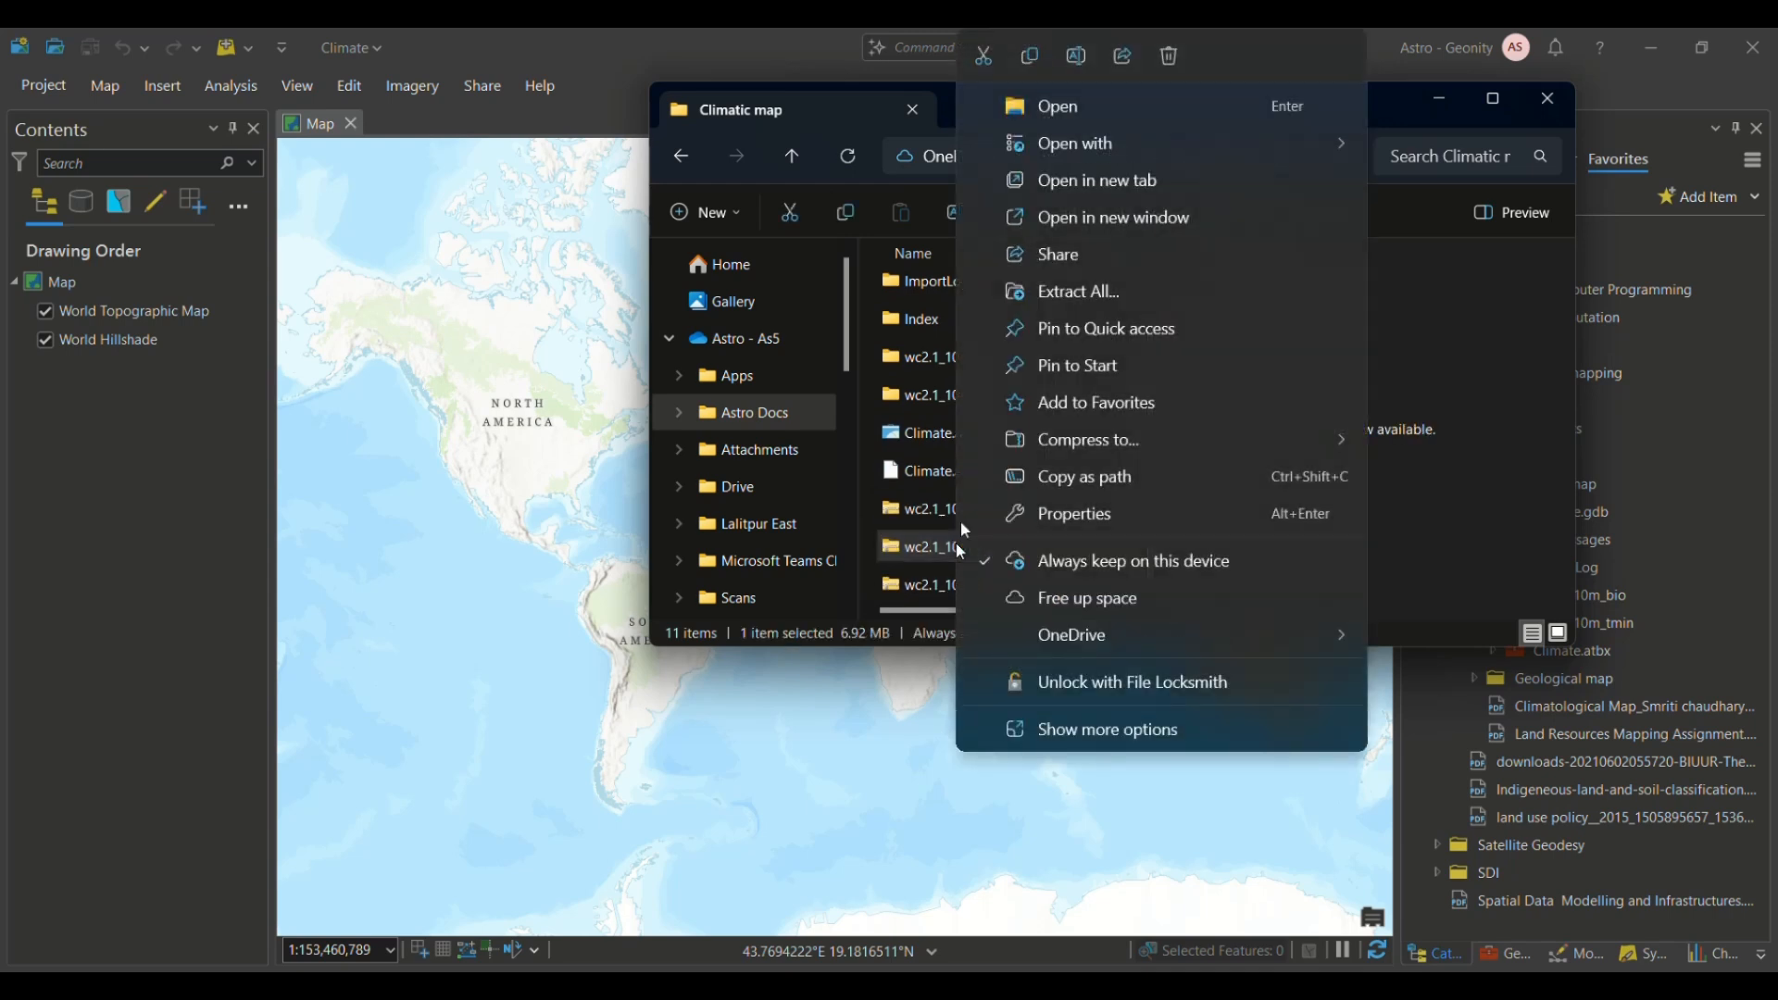
left_click(1162, 293)
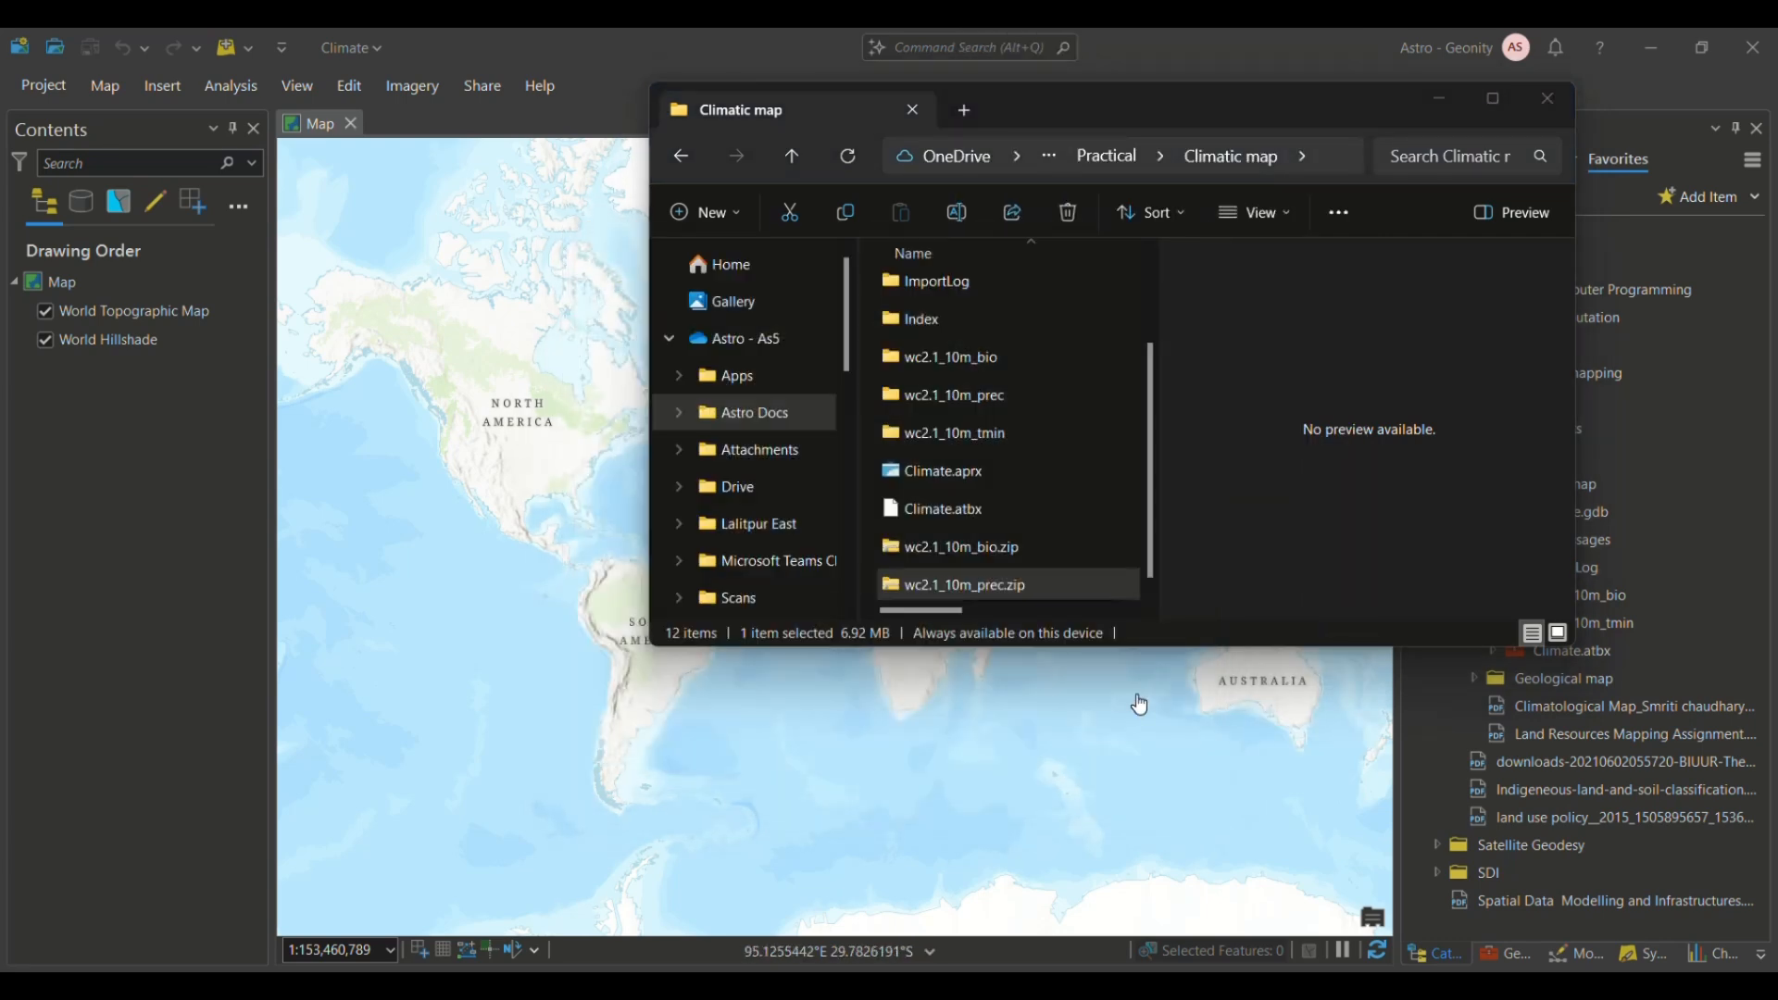
left_click(1448, 104)
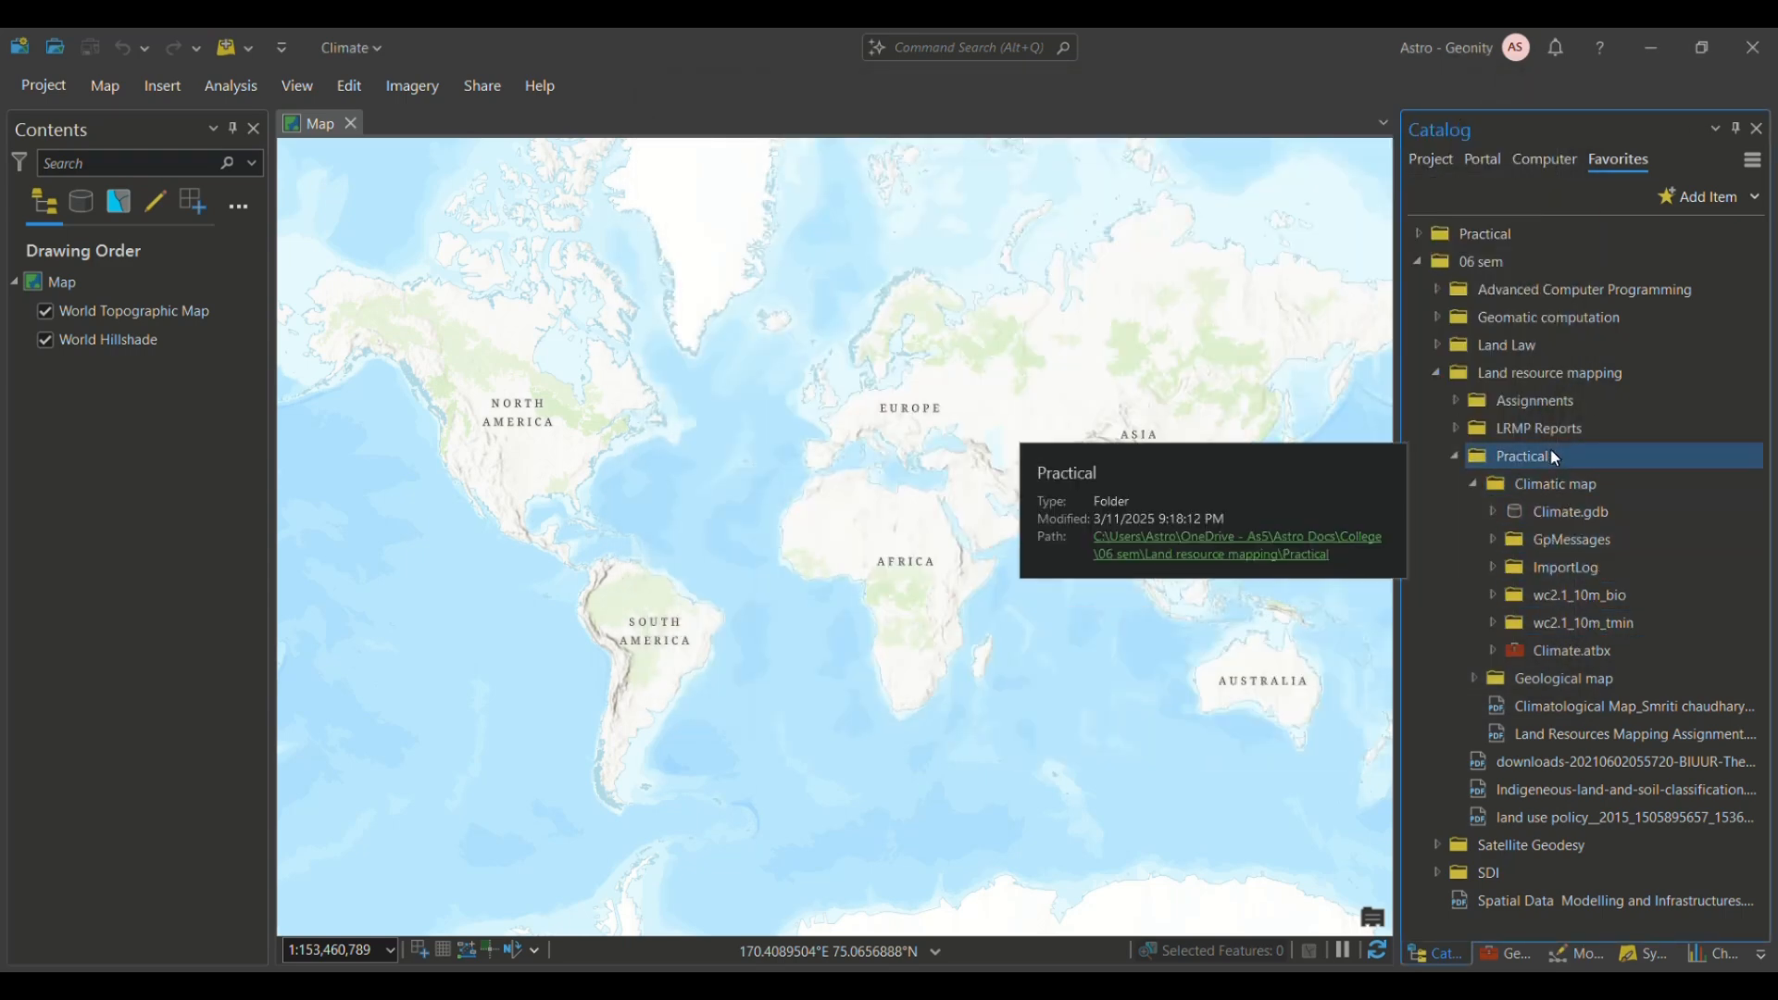
Step: Refresh the Climatic map folder in the Catalog and expand wc2.1_10m_prec to list its precipitation rasters
right_click(1556, 483)
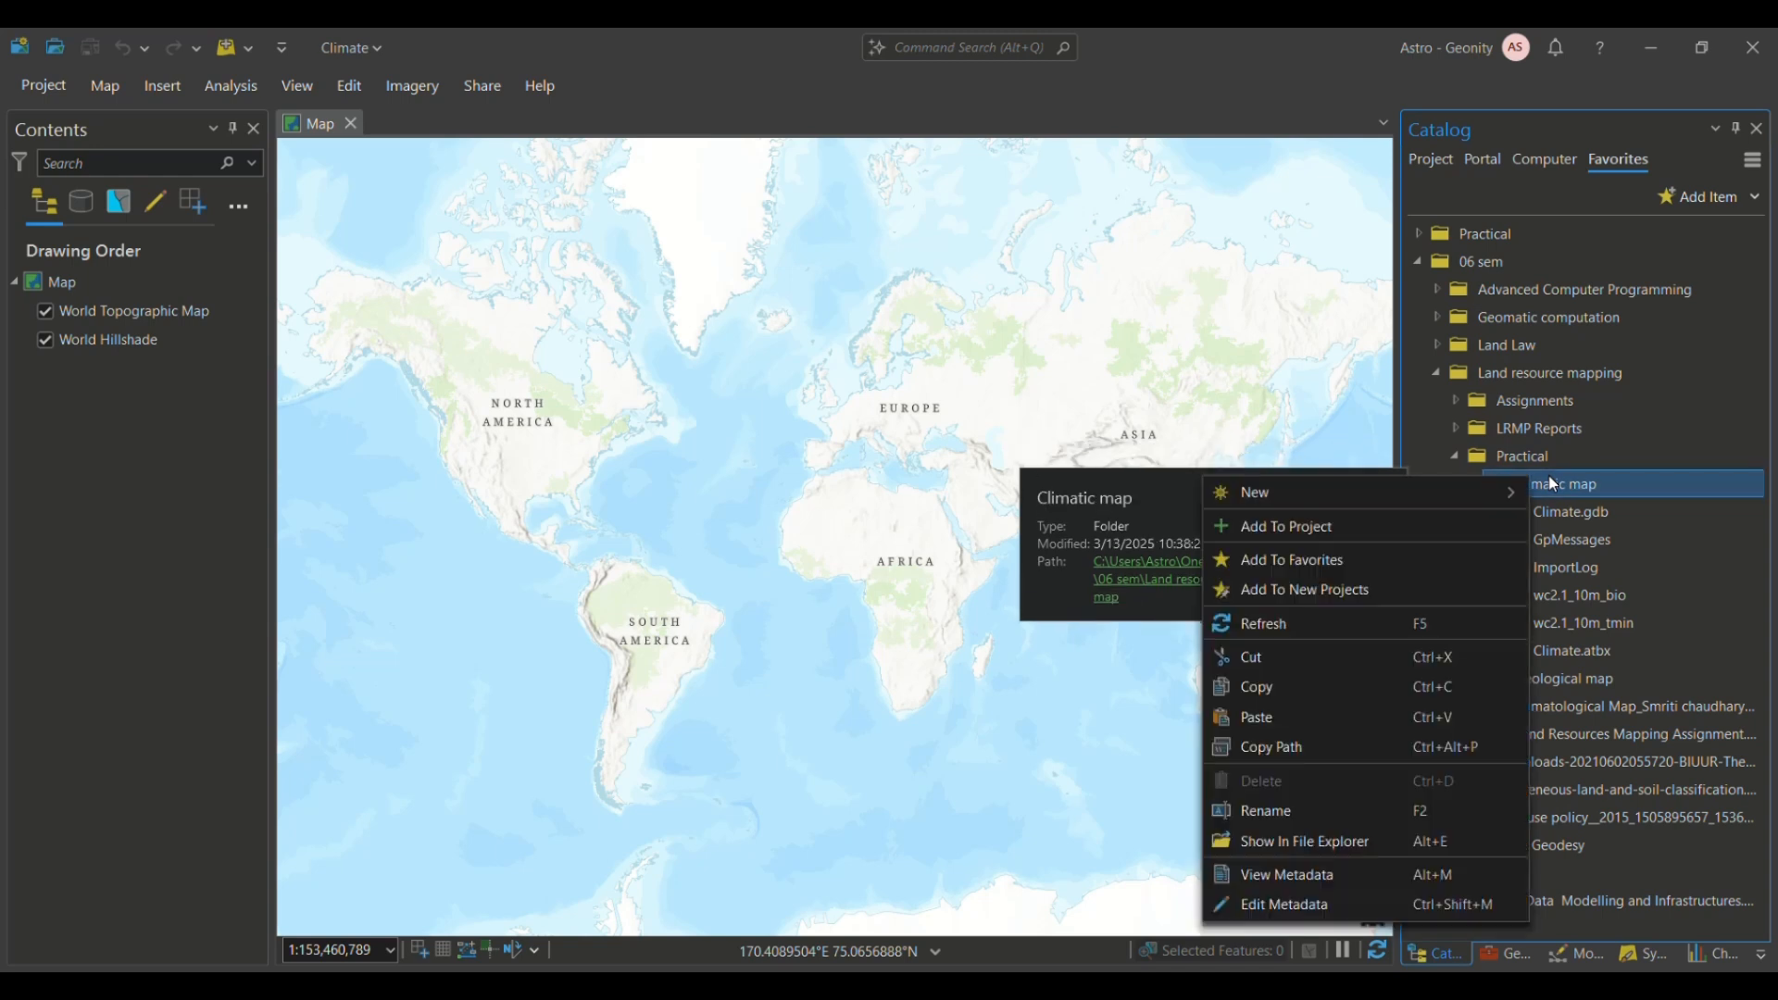
left_click(1293, 615)
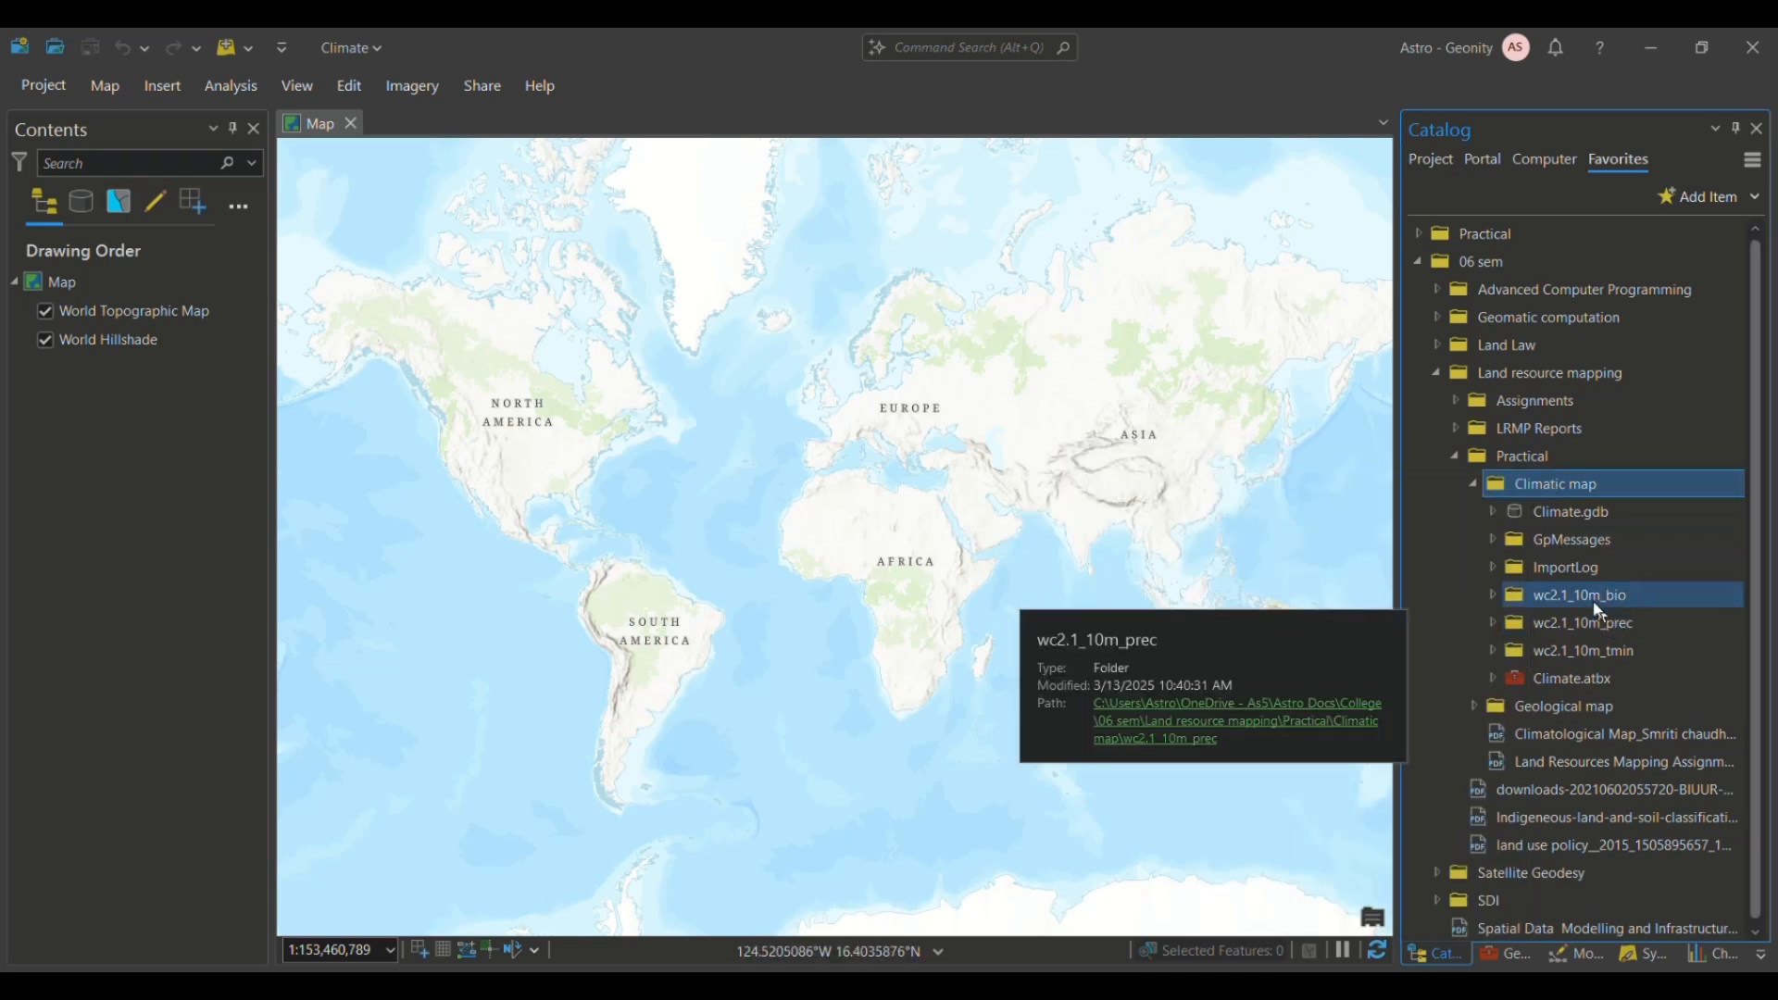
left_click(1589, 636)
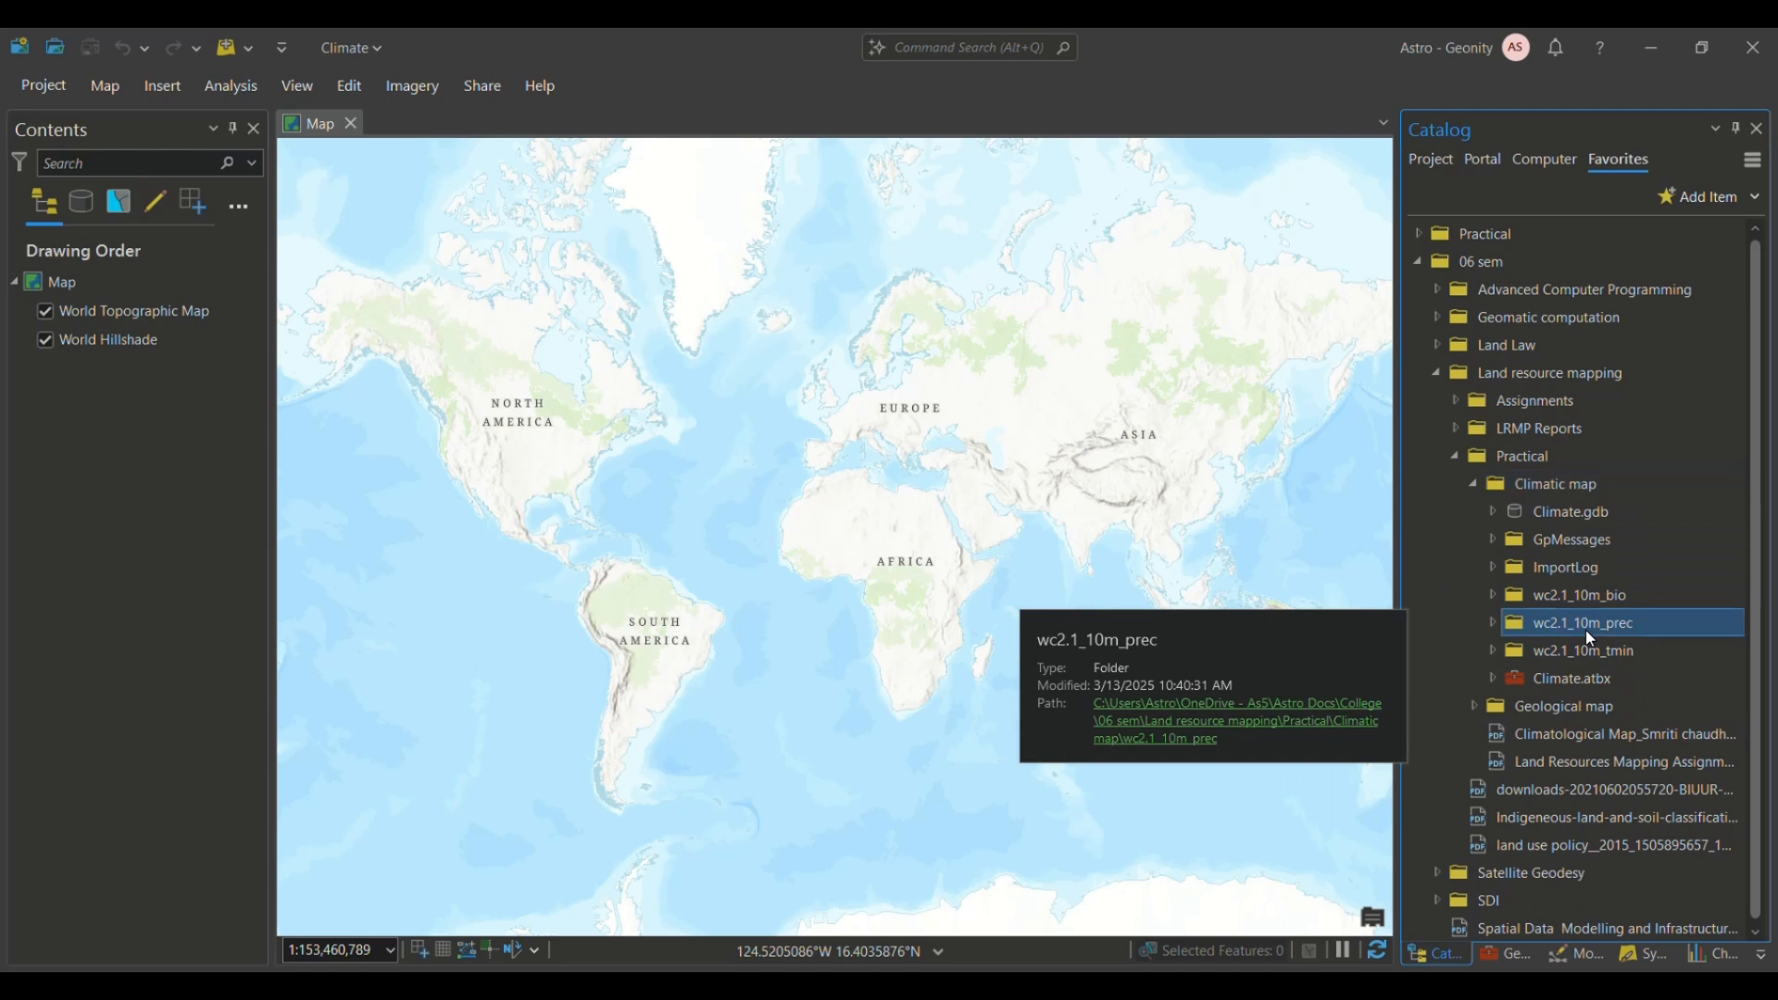
left_click(1492, 621)
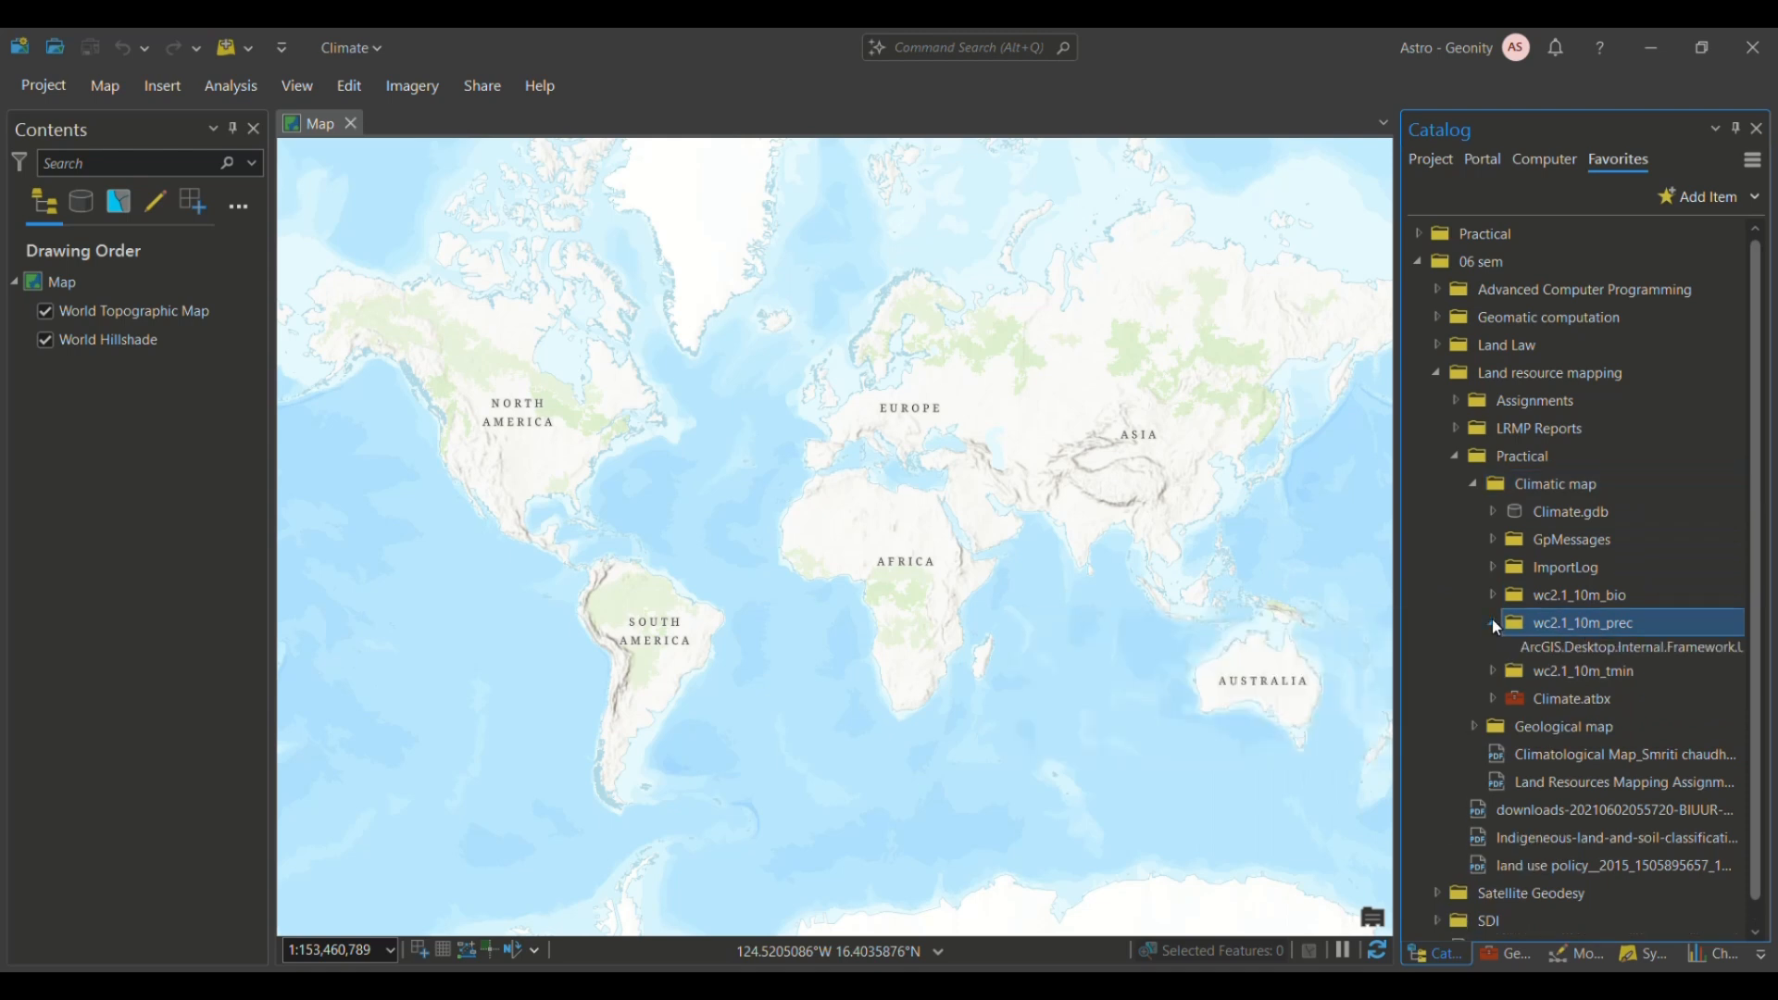
scroll(1586, 635, "down", 4)
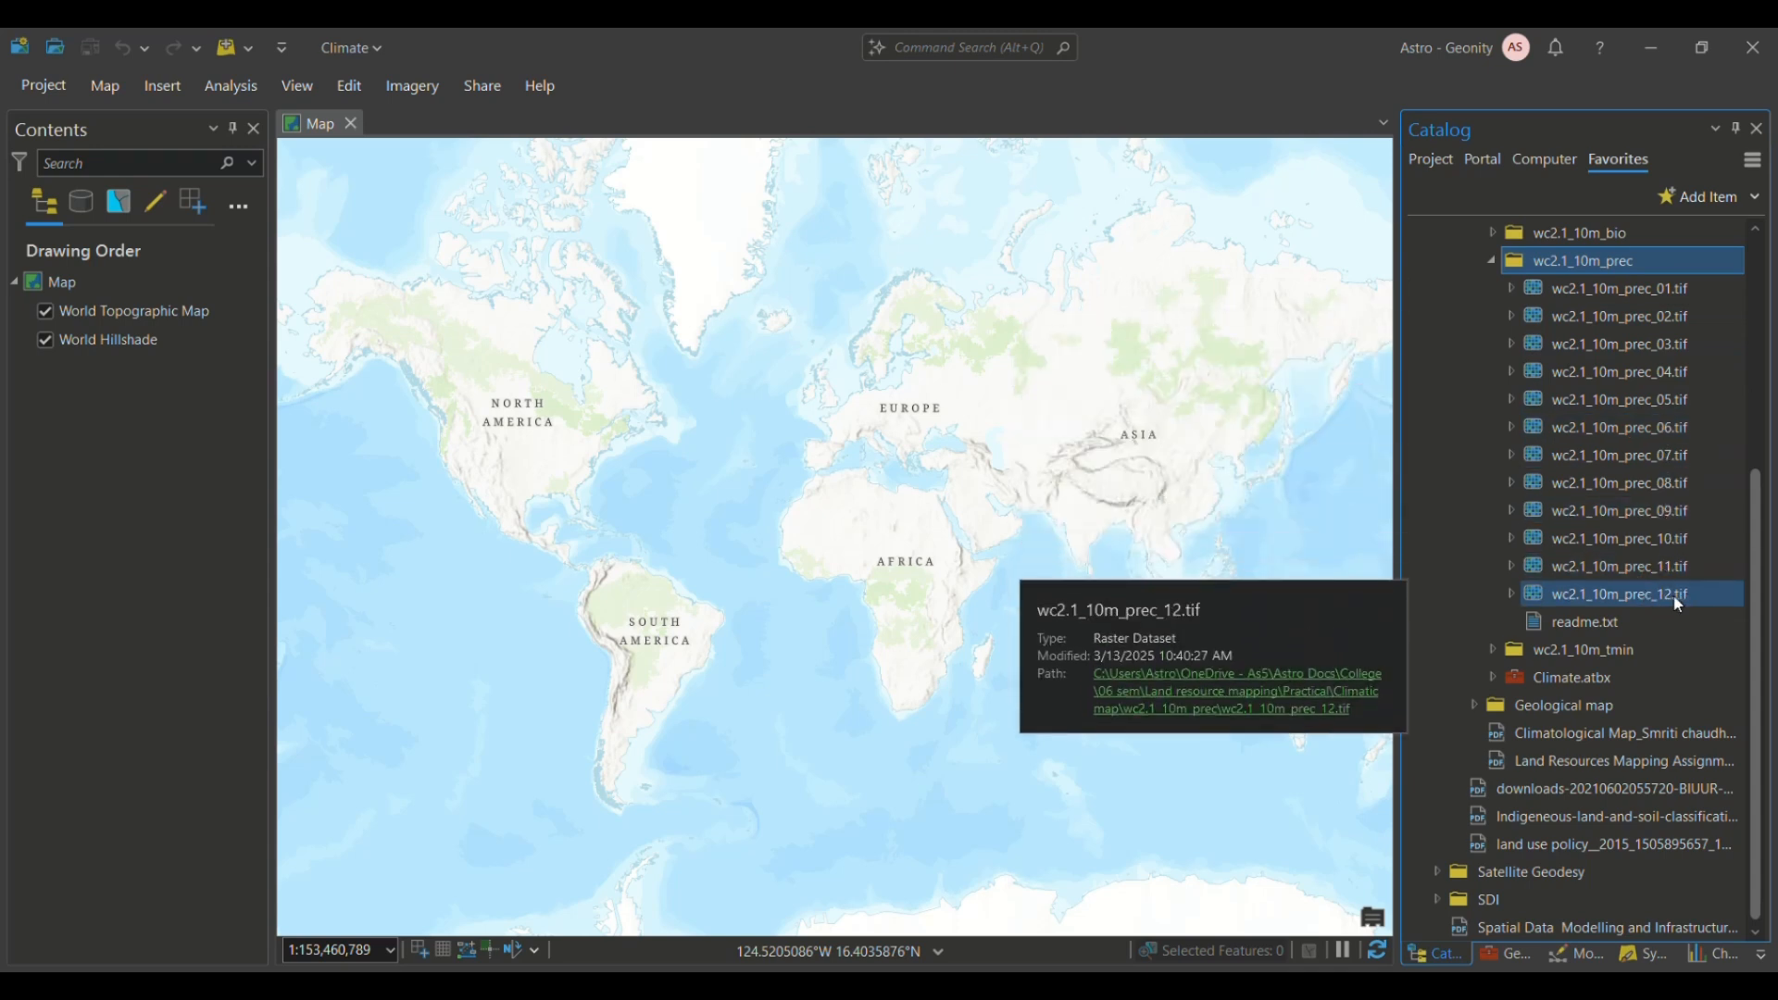
Step: Add wc2.1_10m_prec_01.tif to the map without calculating statistics and bring South Asia into view
left_click(1648, 296)
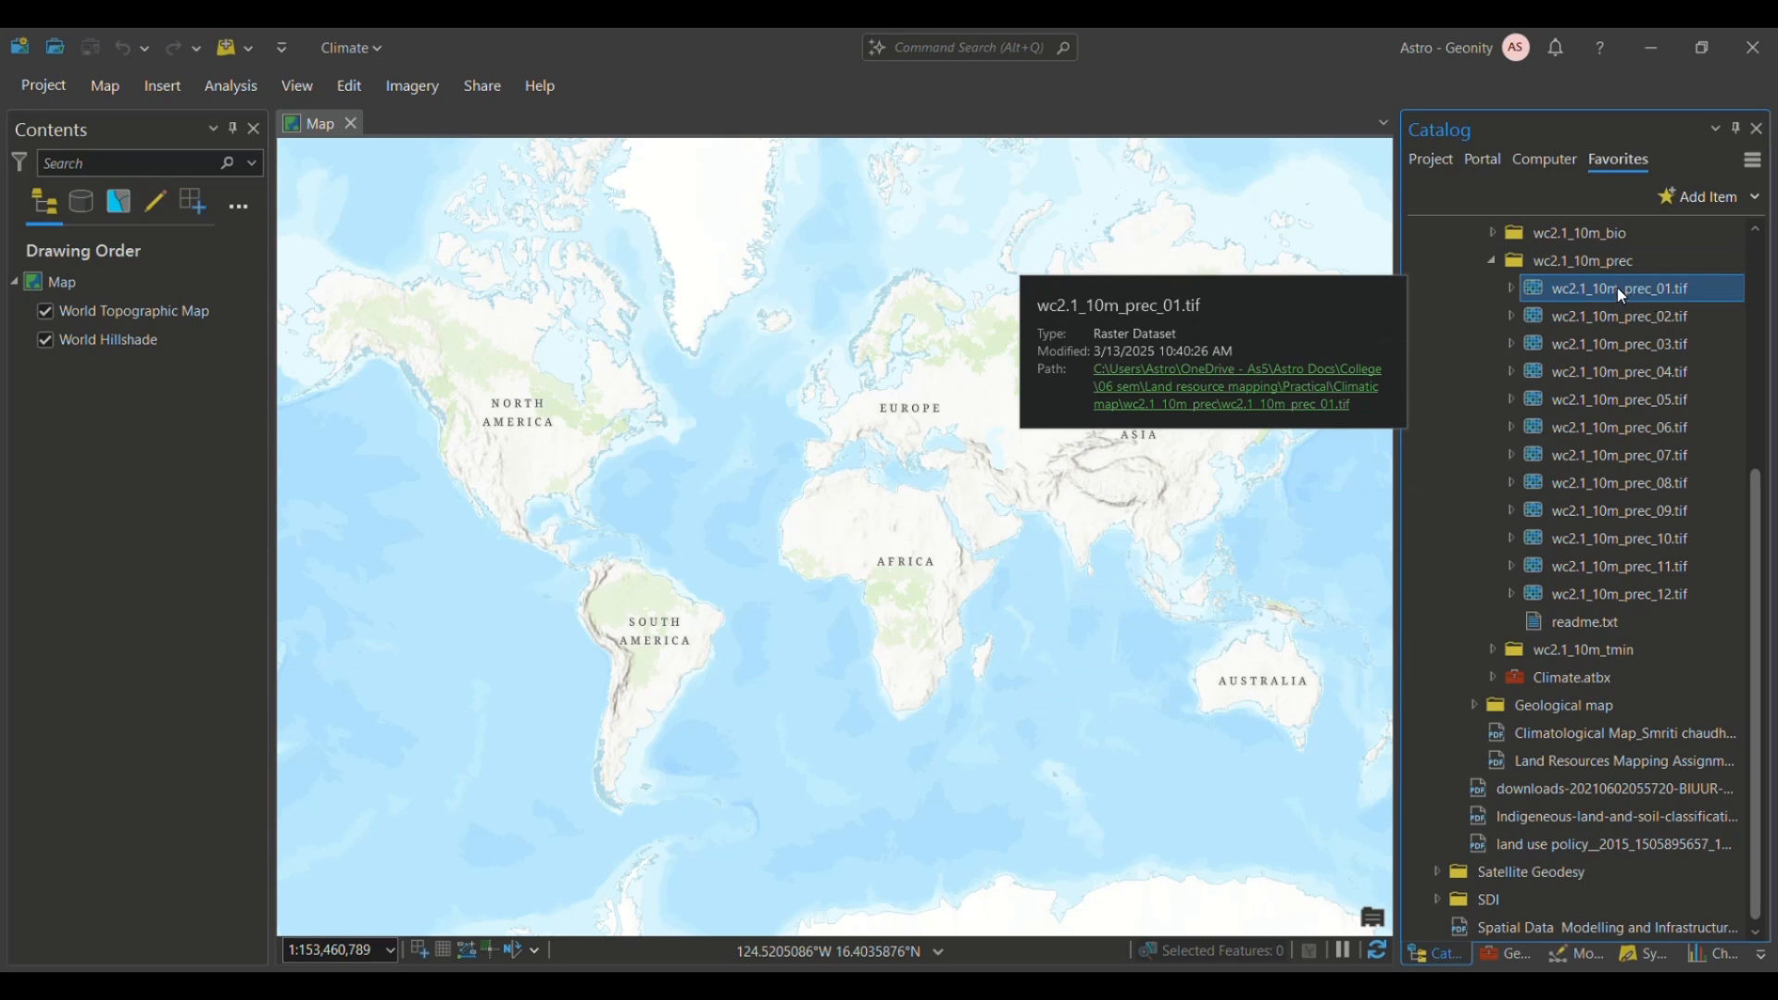
left_click_drag(1620, 294, 890, 515)
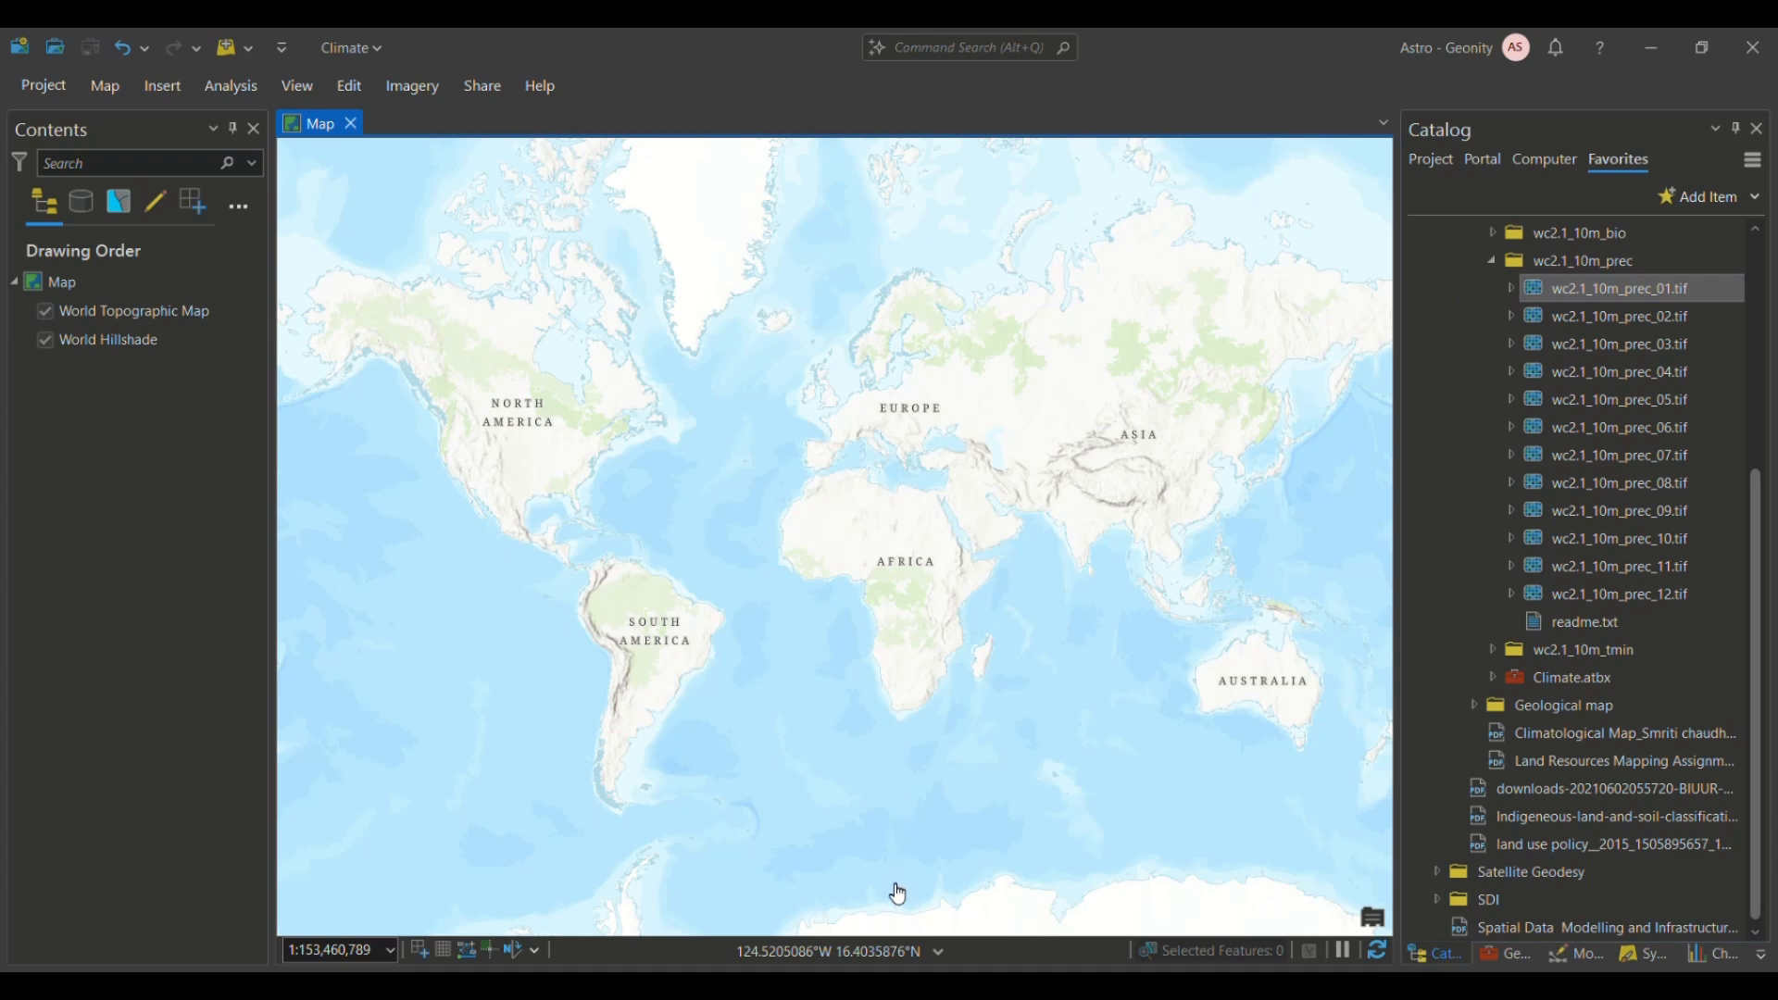
right_click(1651, 288)
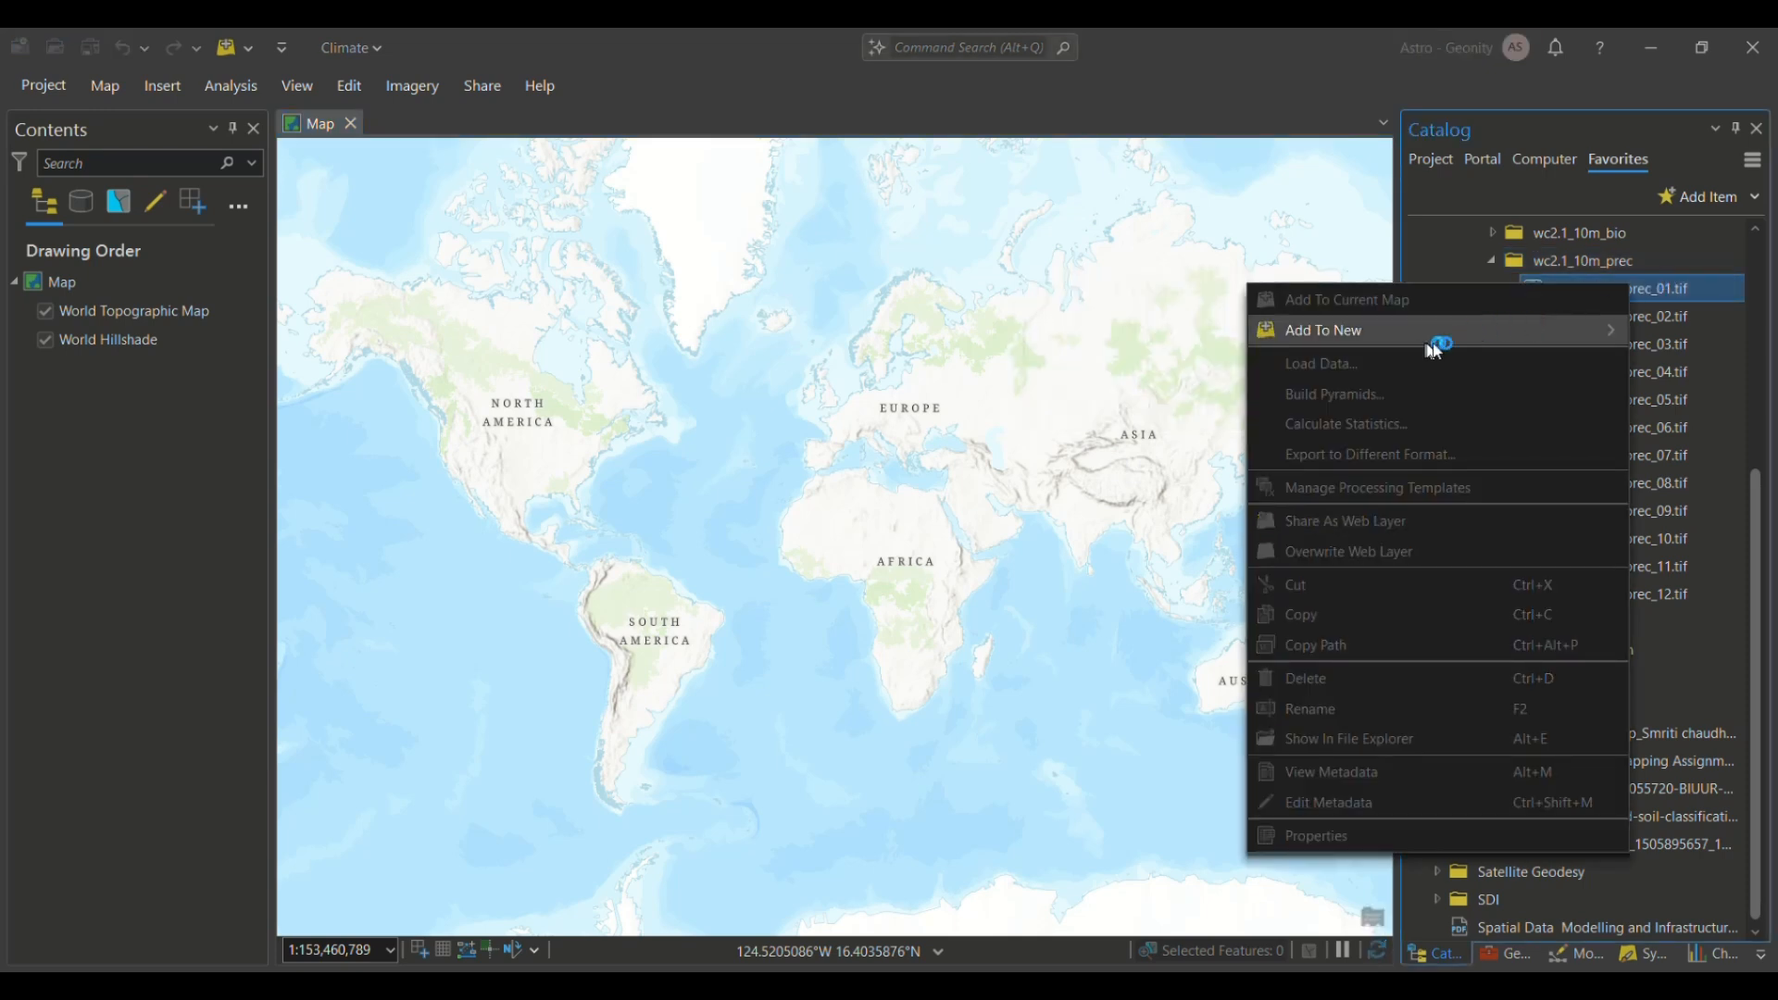
mouse_move(1436, 331)
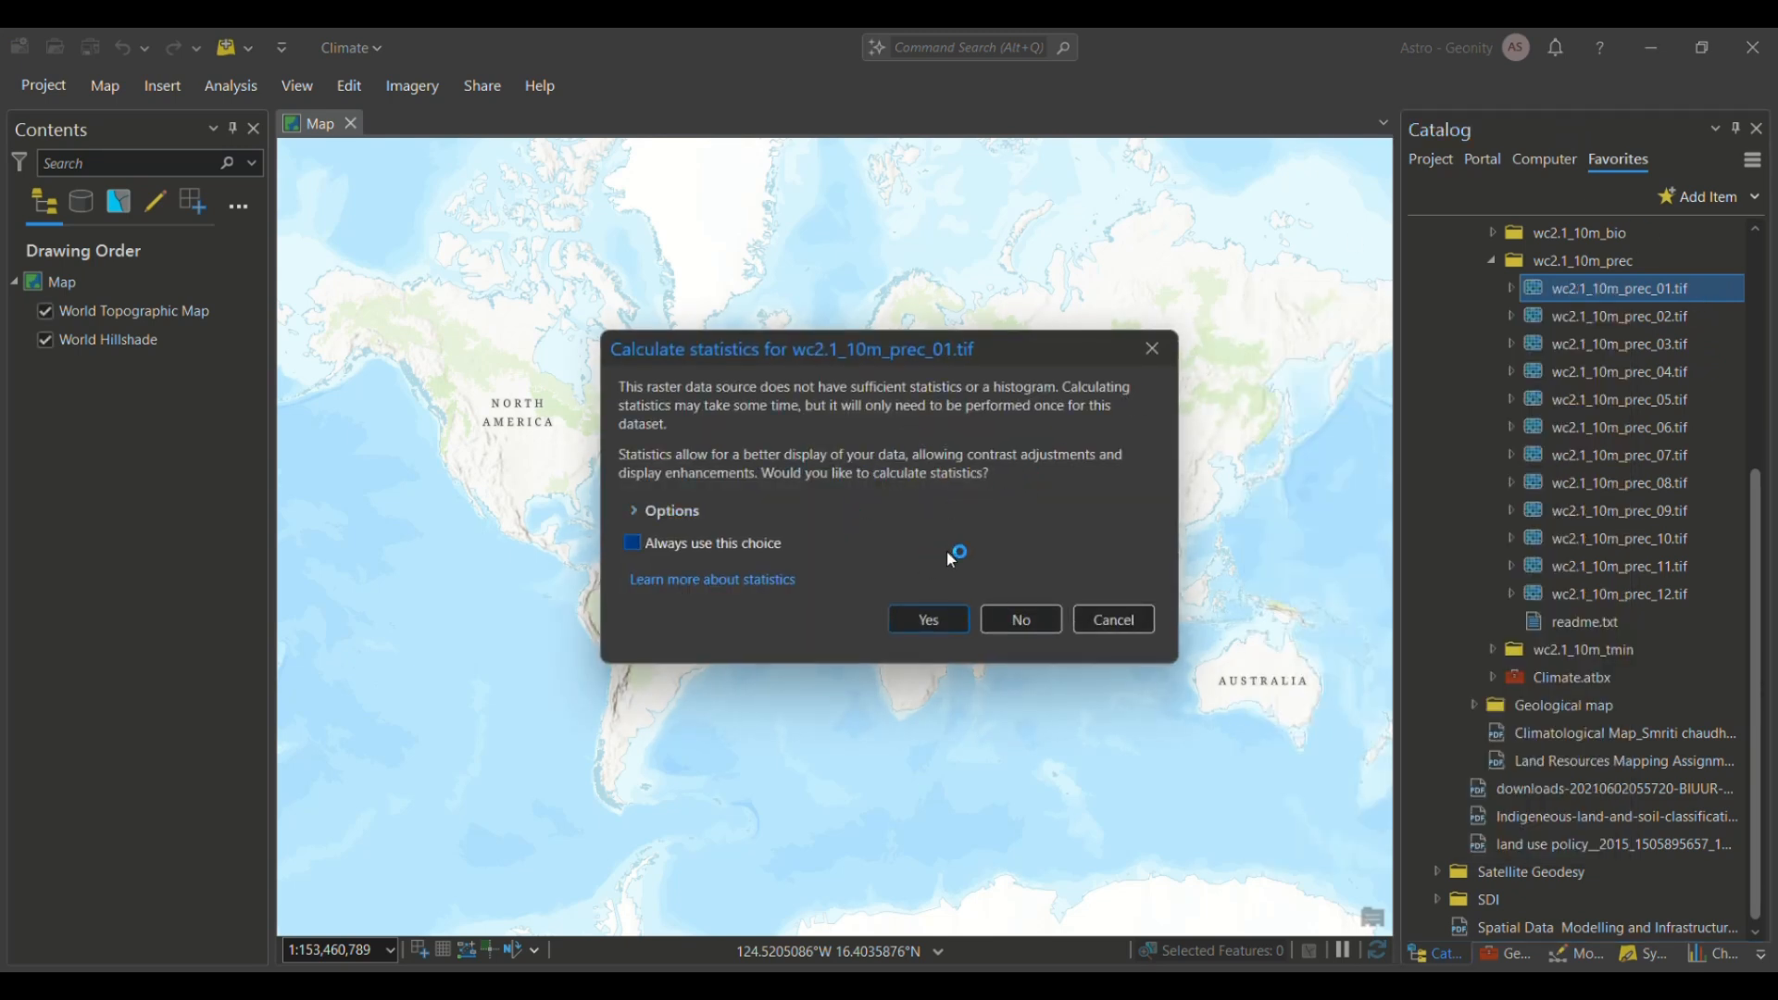
left_click(1024, 621)
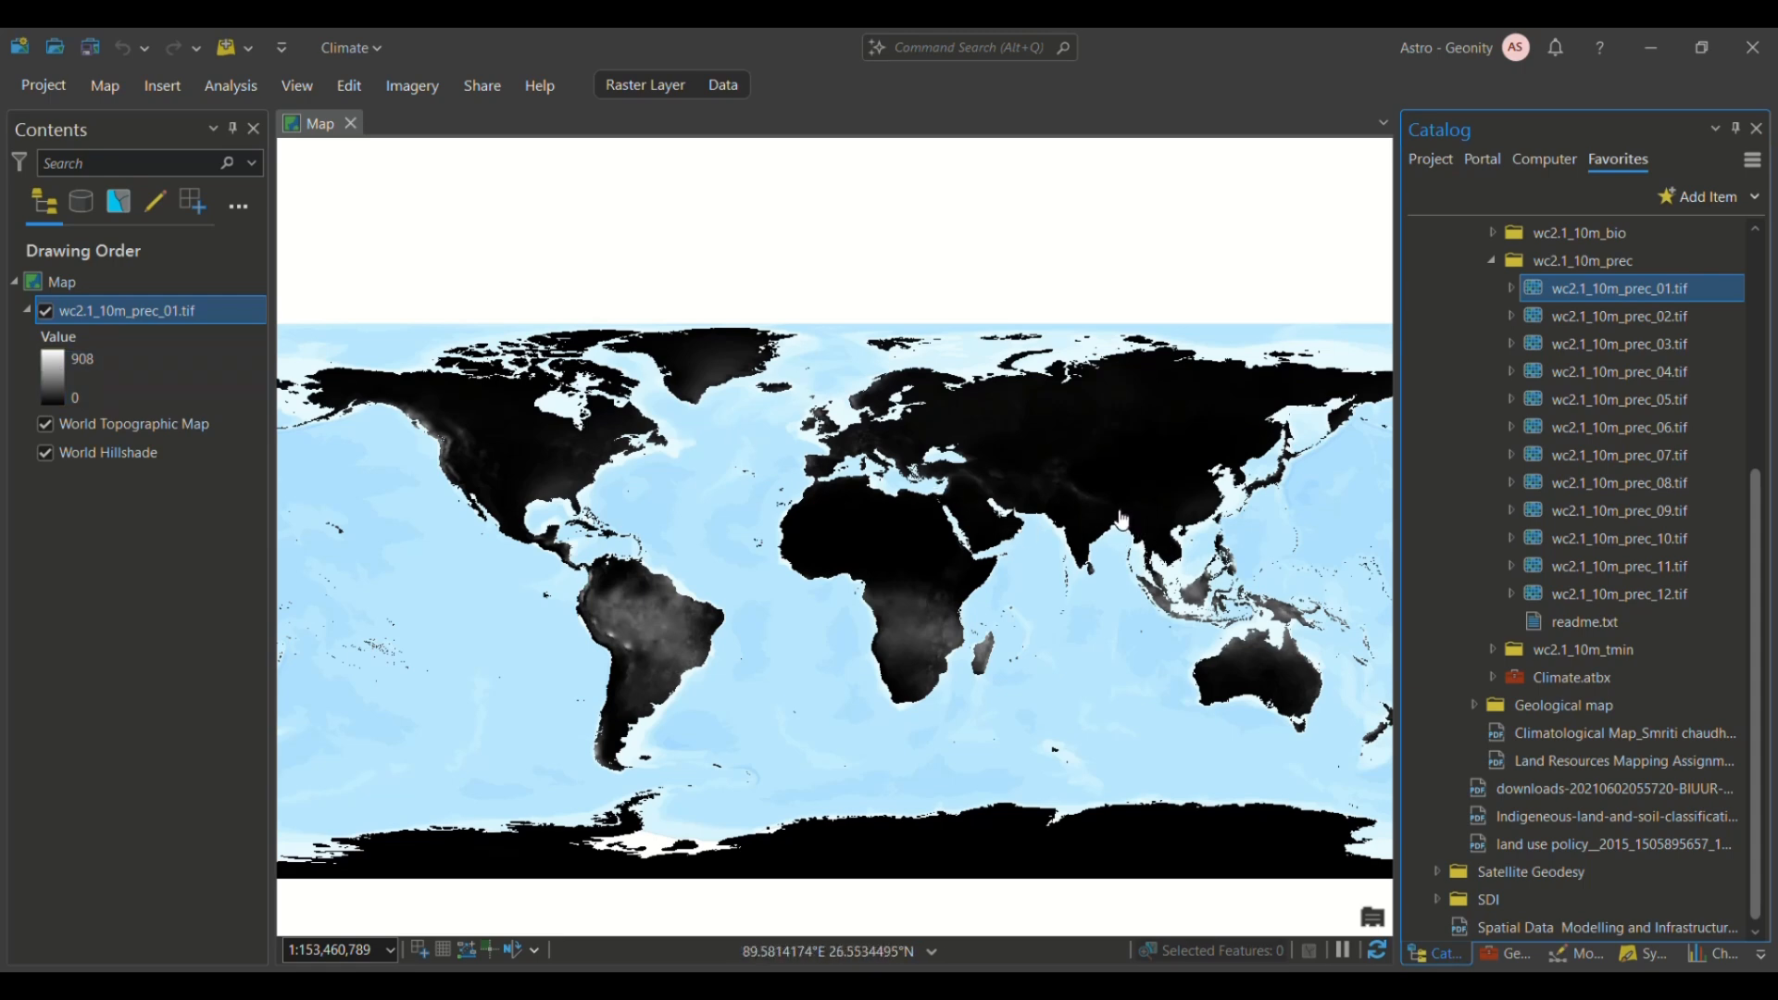
scroll(1121, 519, "up", 5)
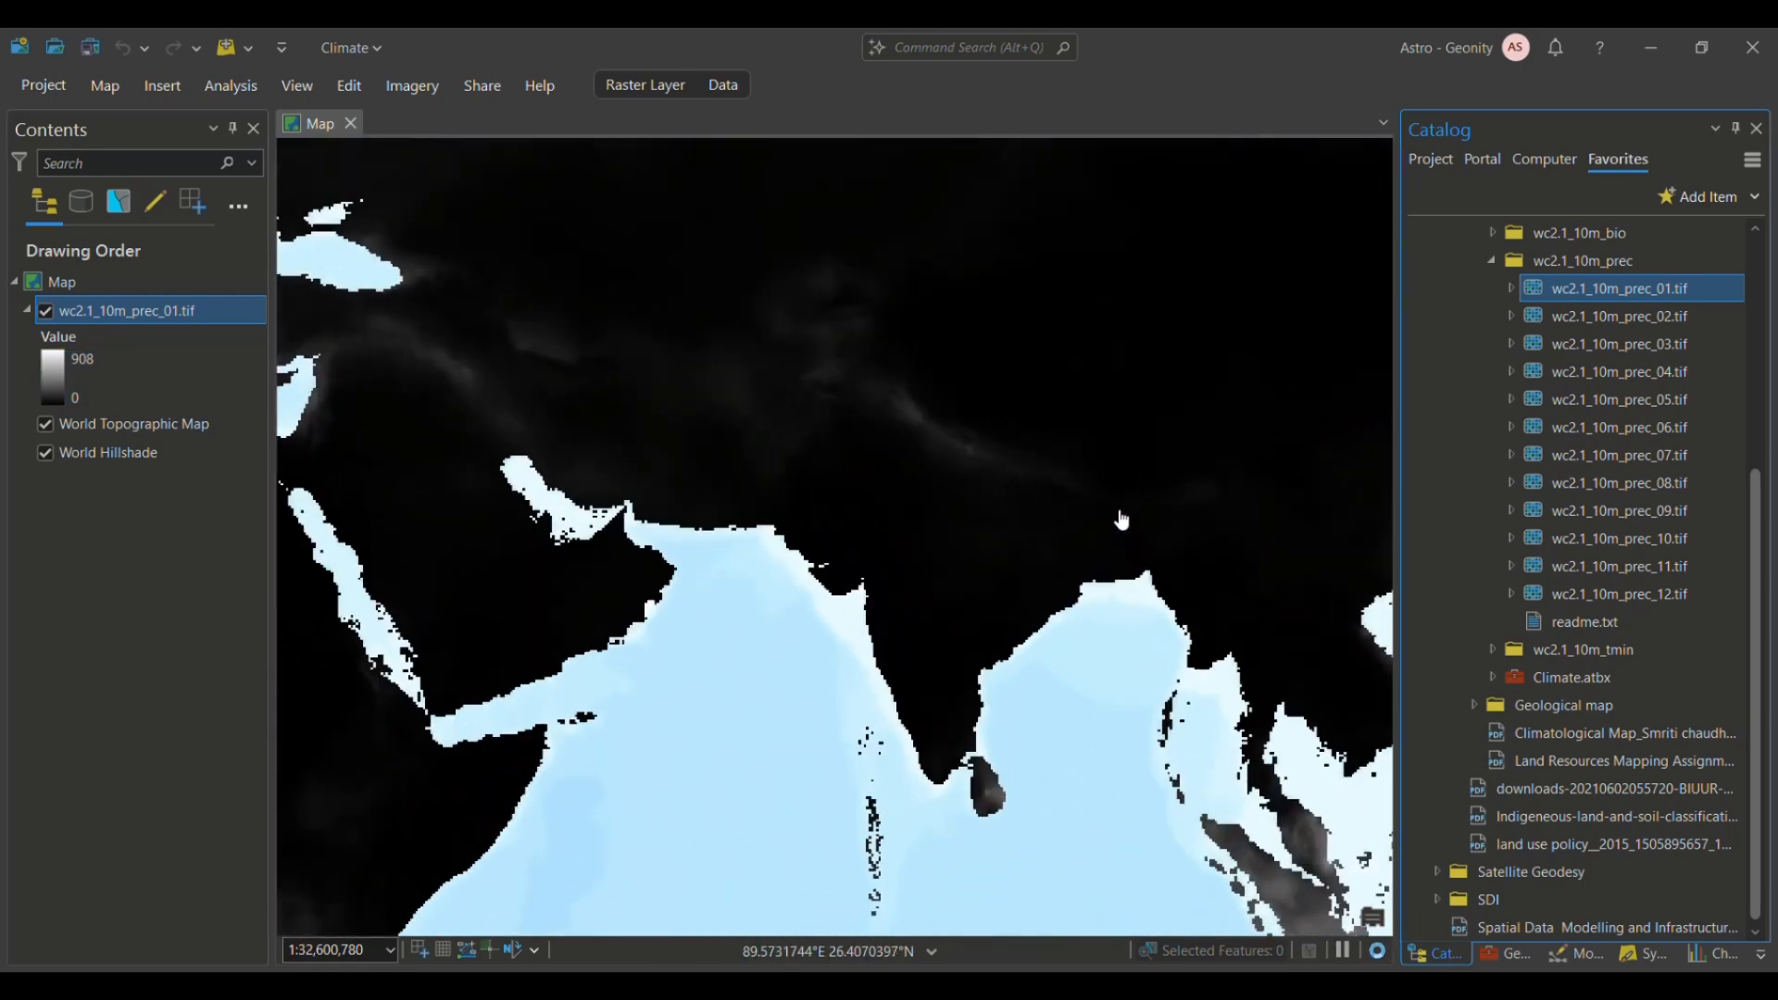
left_click_drag(1036, 436, 984, 575)
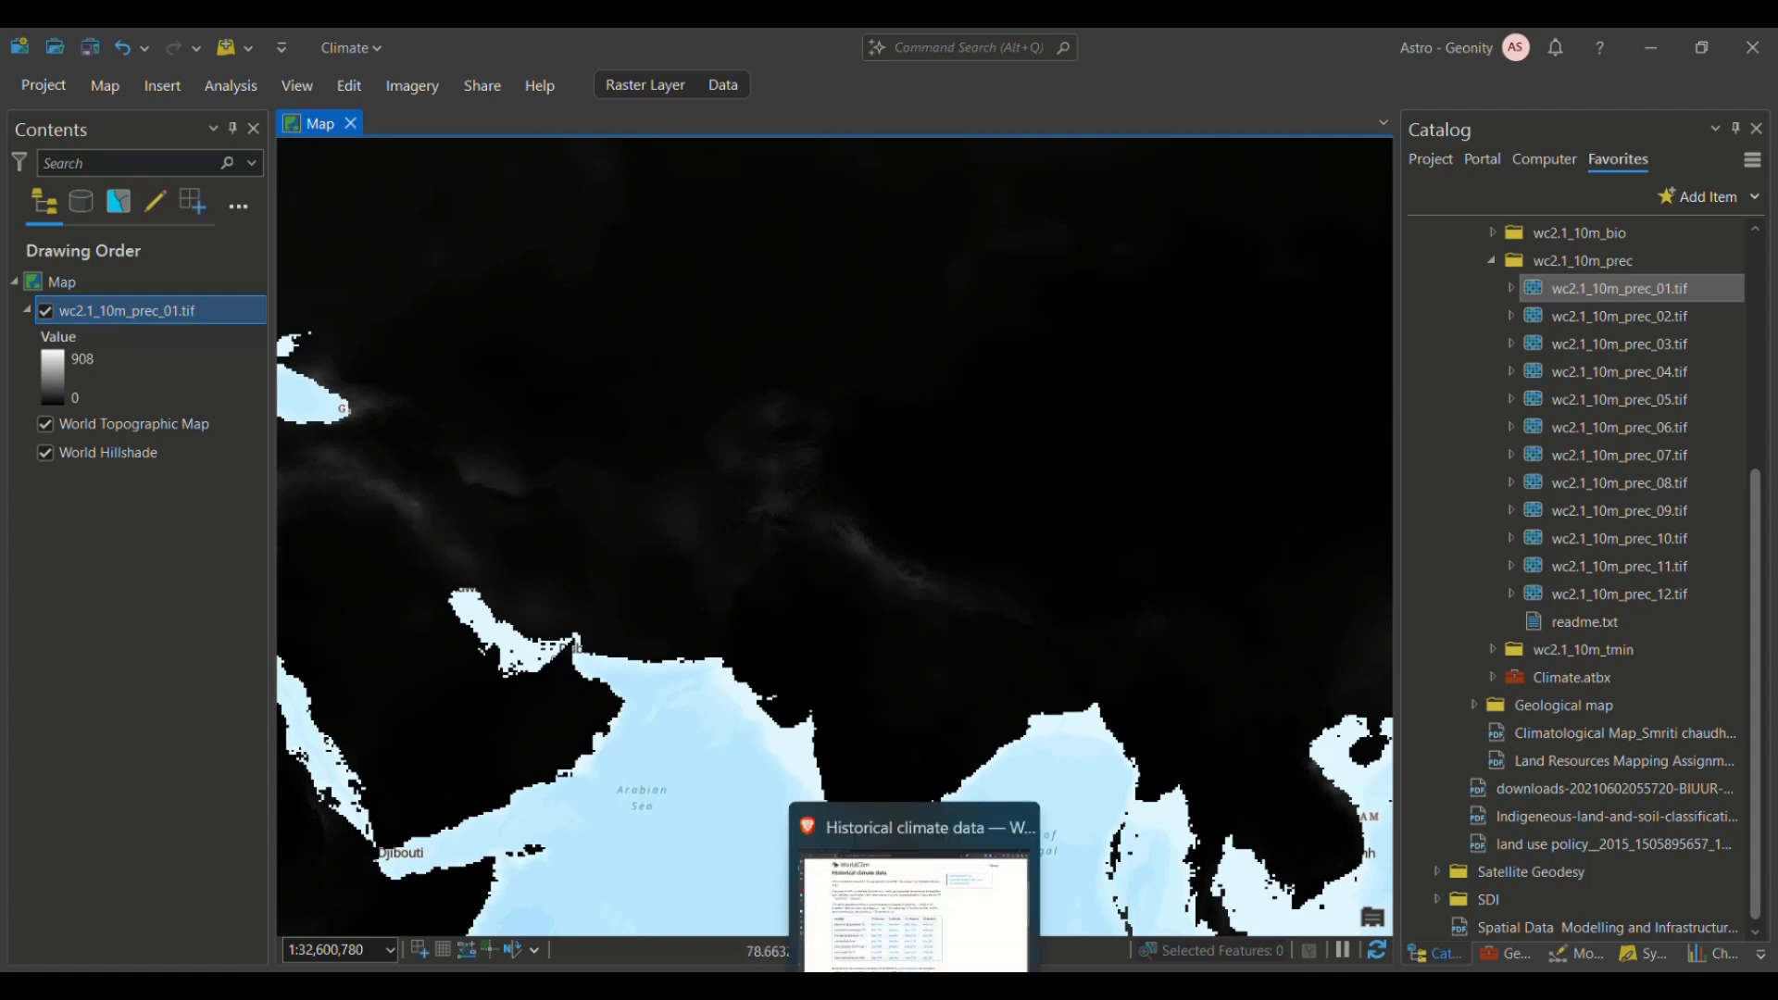
Step: Switch to the Brave browser, open the DIVA-GIS site in a new tab and go to its spatial data page
left_click(912, 987)
key("ctrl+t")
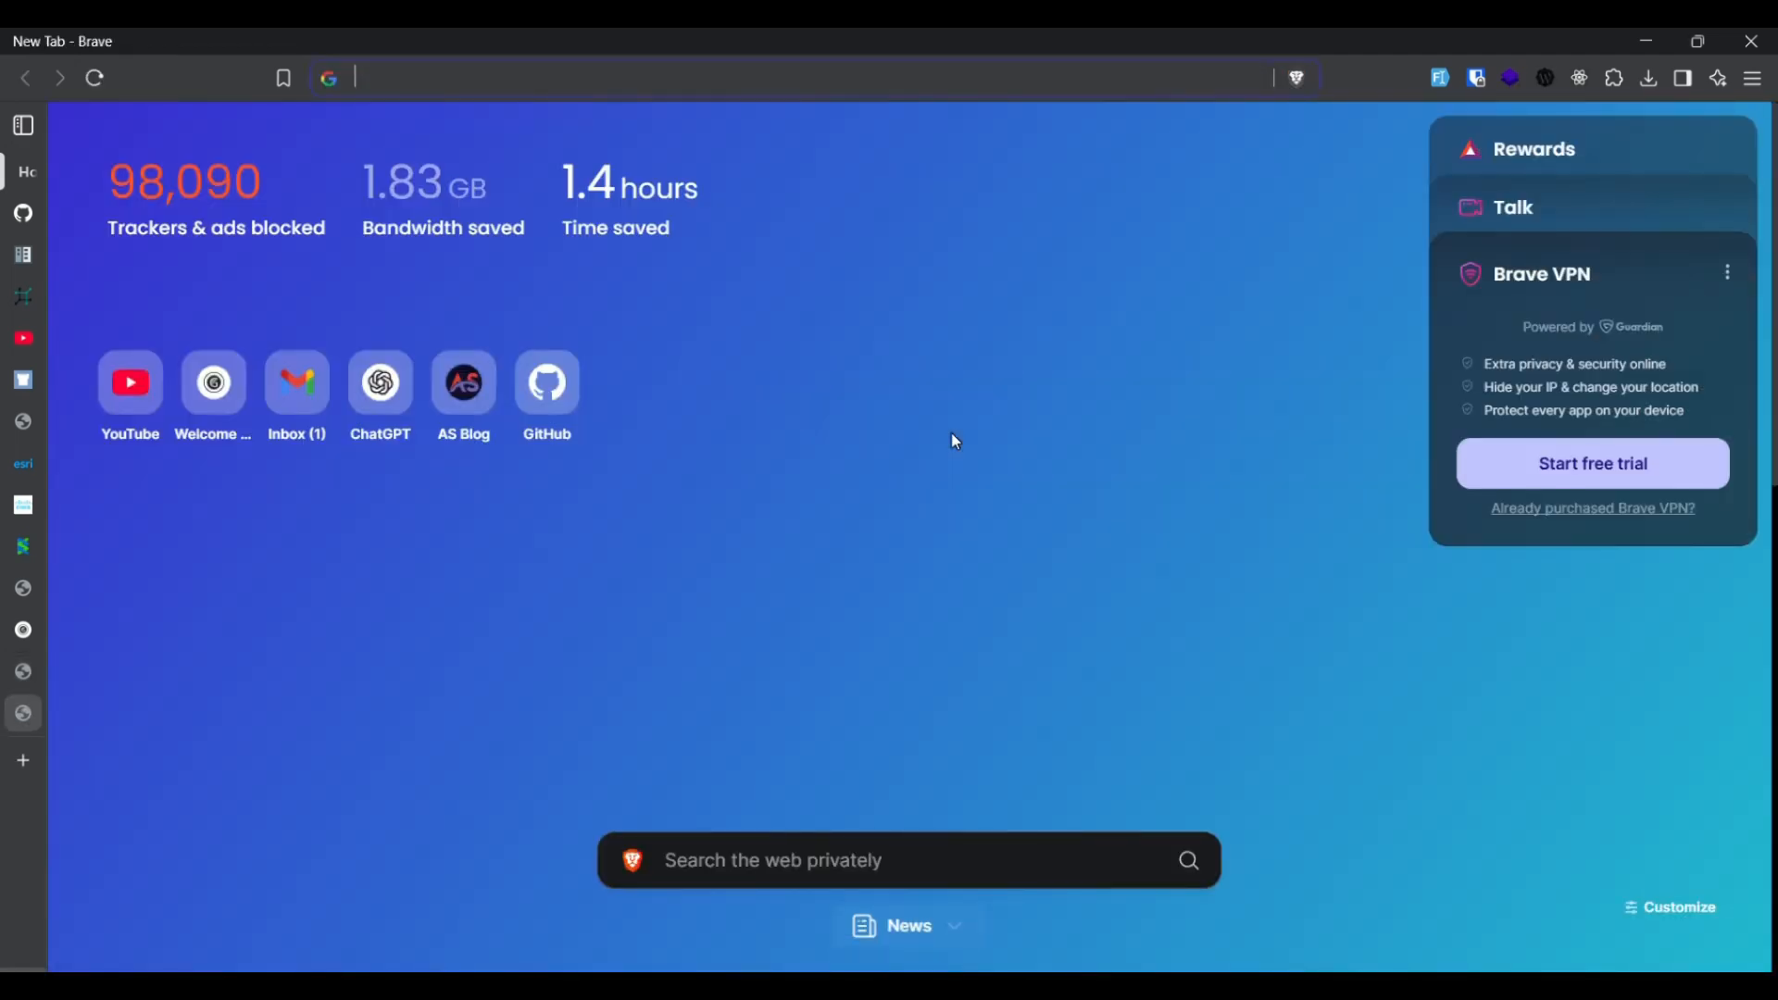
type("diva")
key("Return")
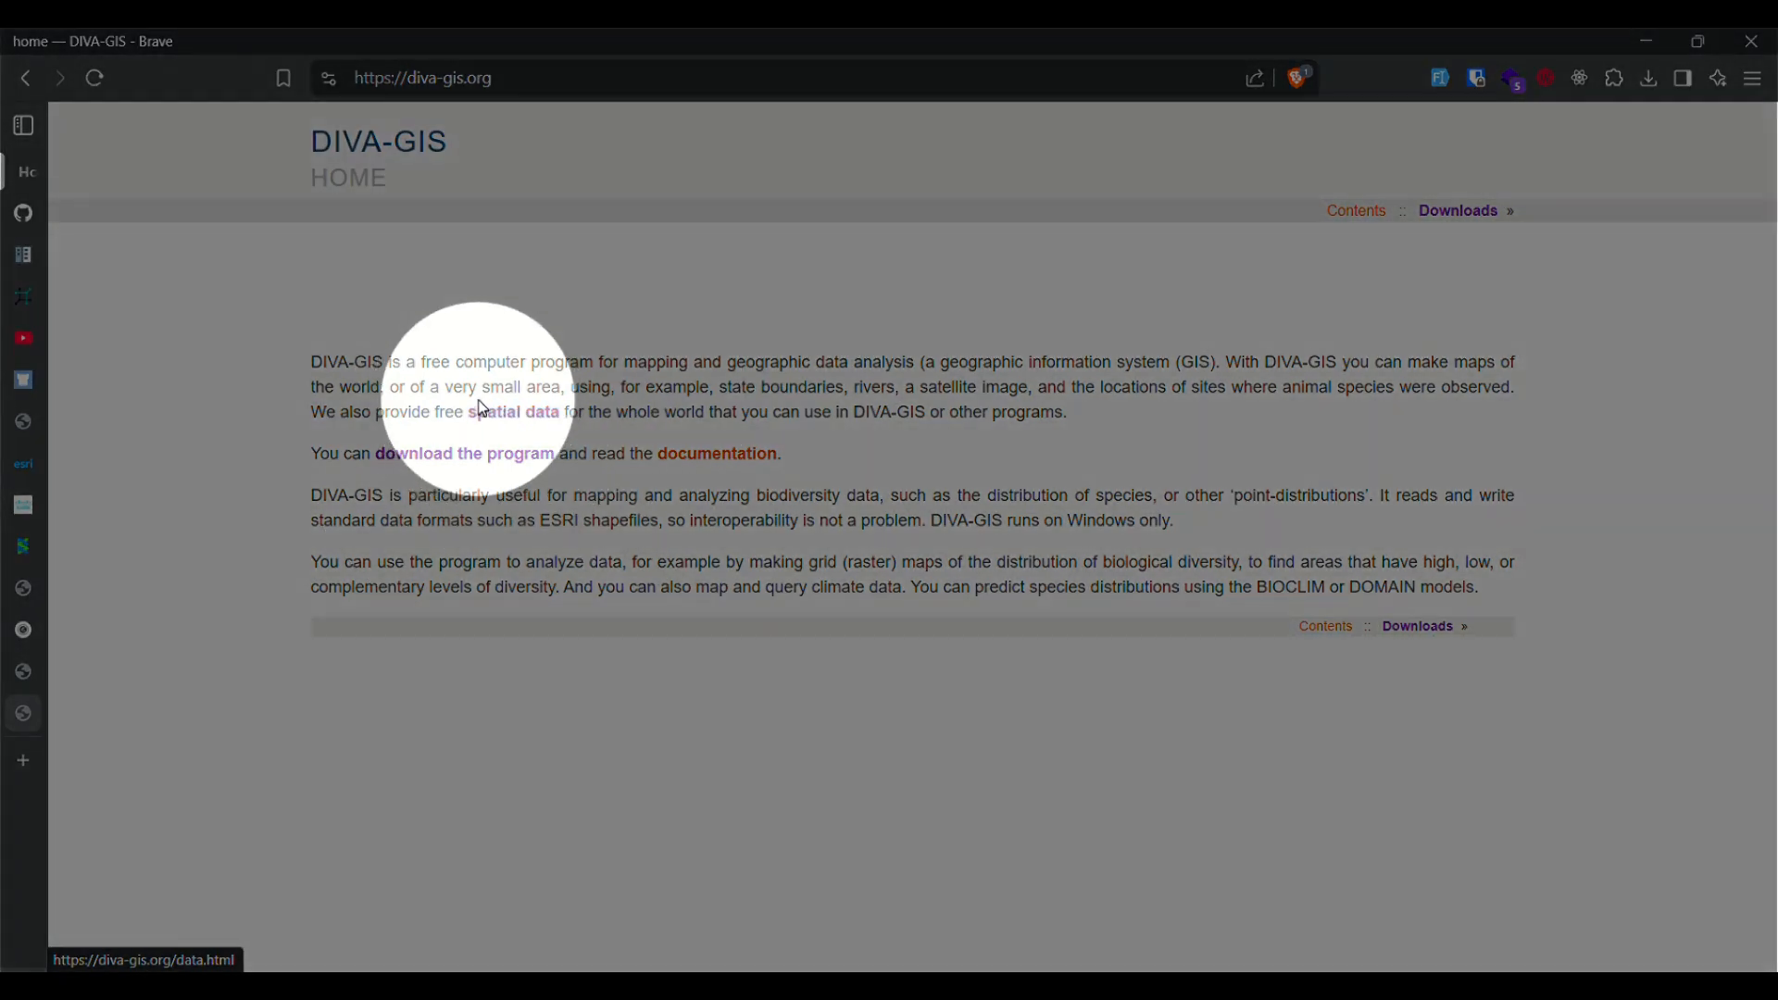
left_click(512, 418)
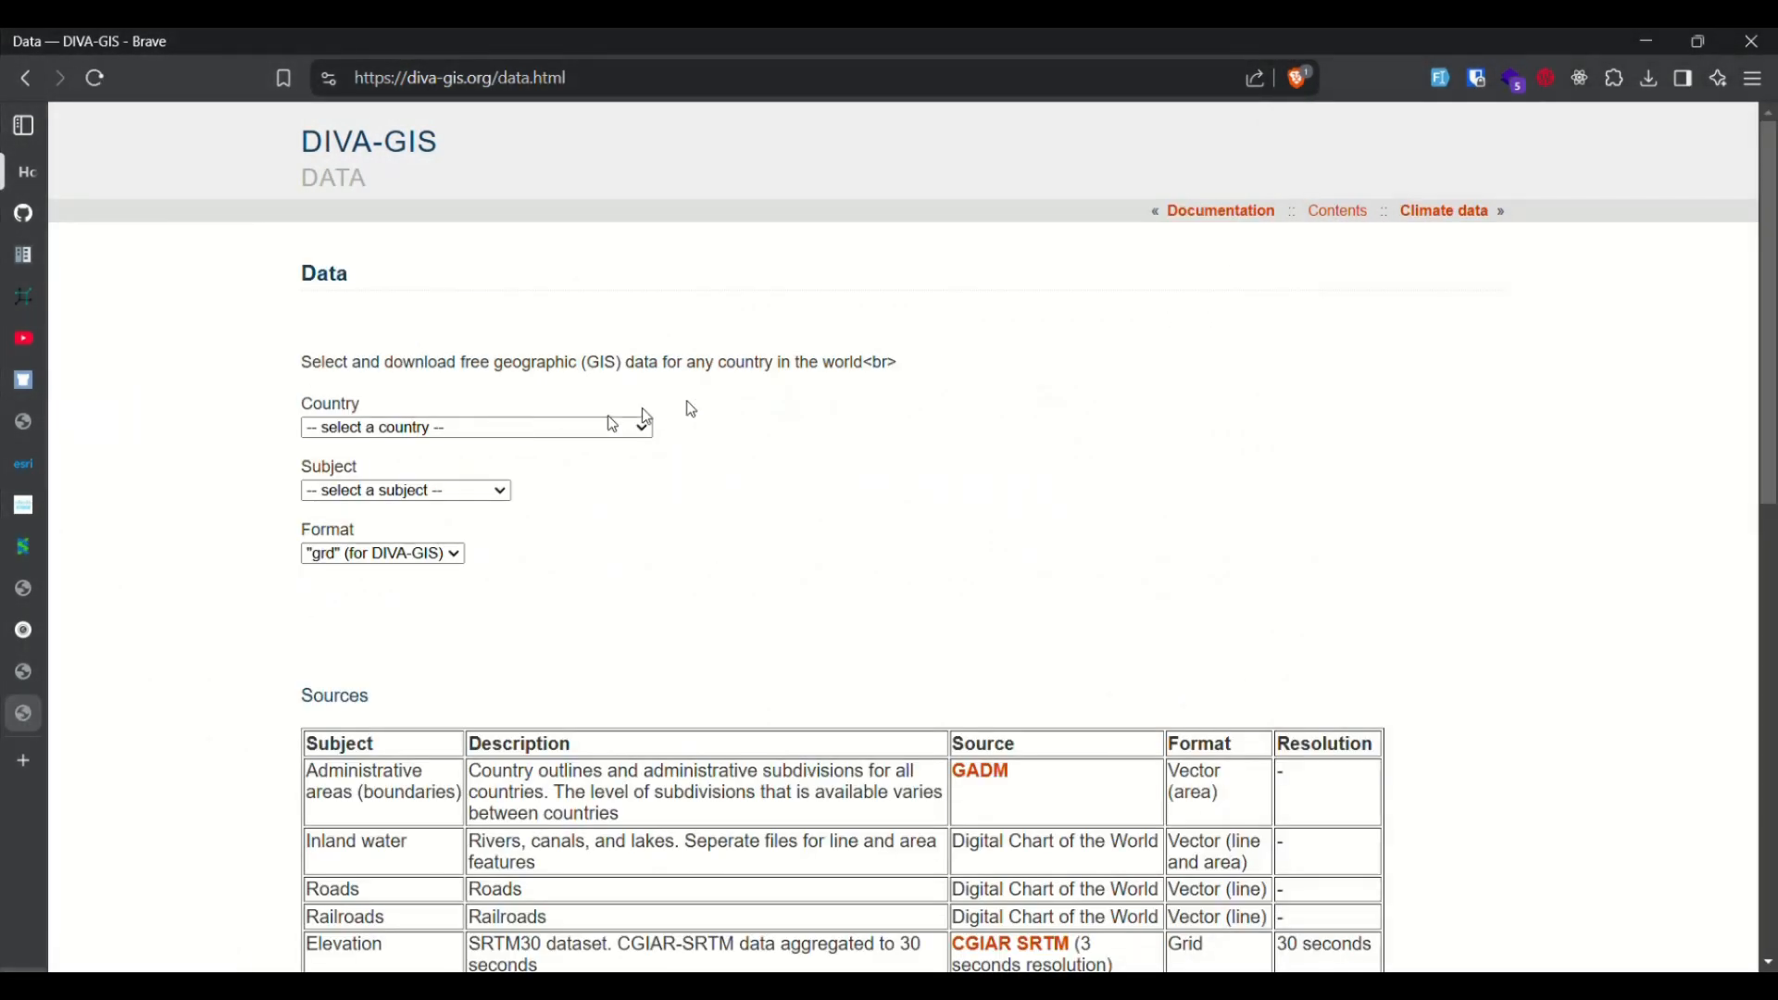
Step: Choose Nepal as the country and Administrative areas as the subject for the DIVA-GIS data
left_click(585, 428)
type("nepal")
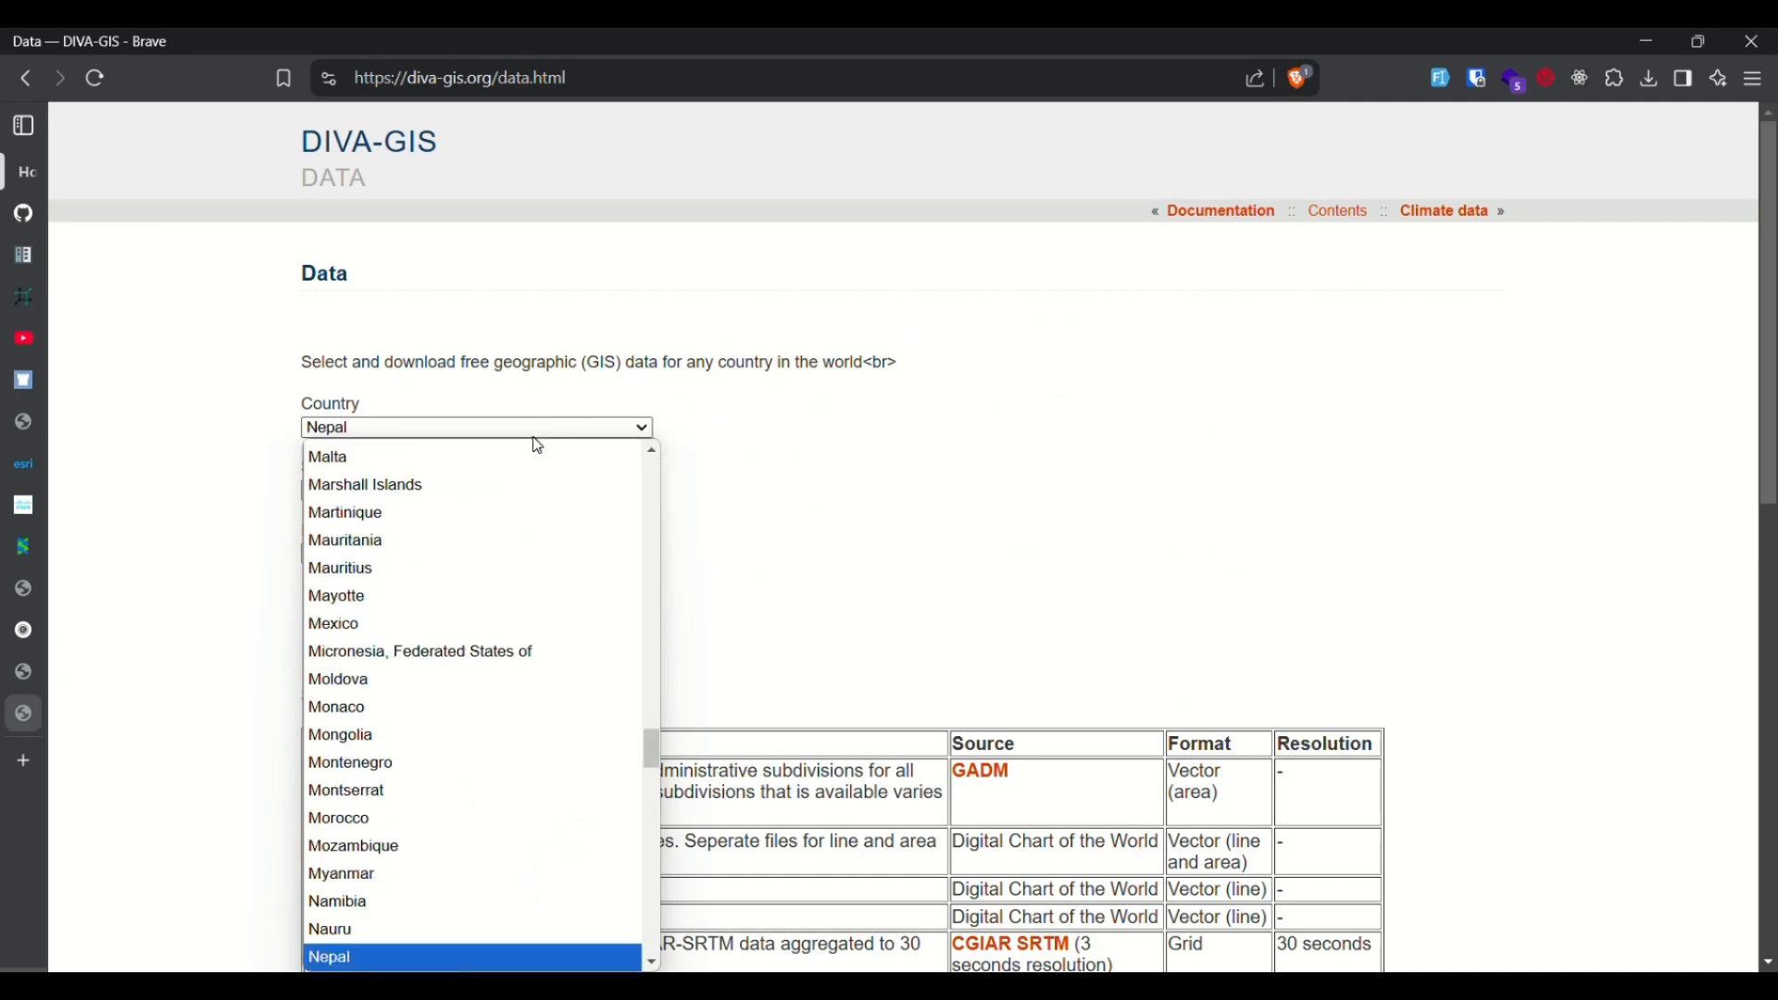
key("Return")
left_click(461, 492)
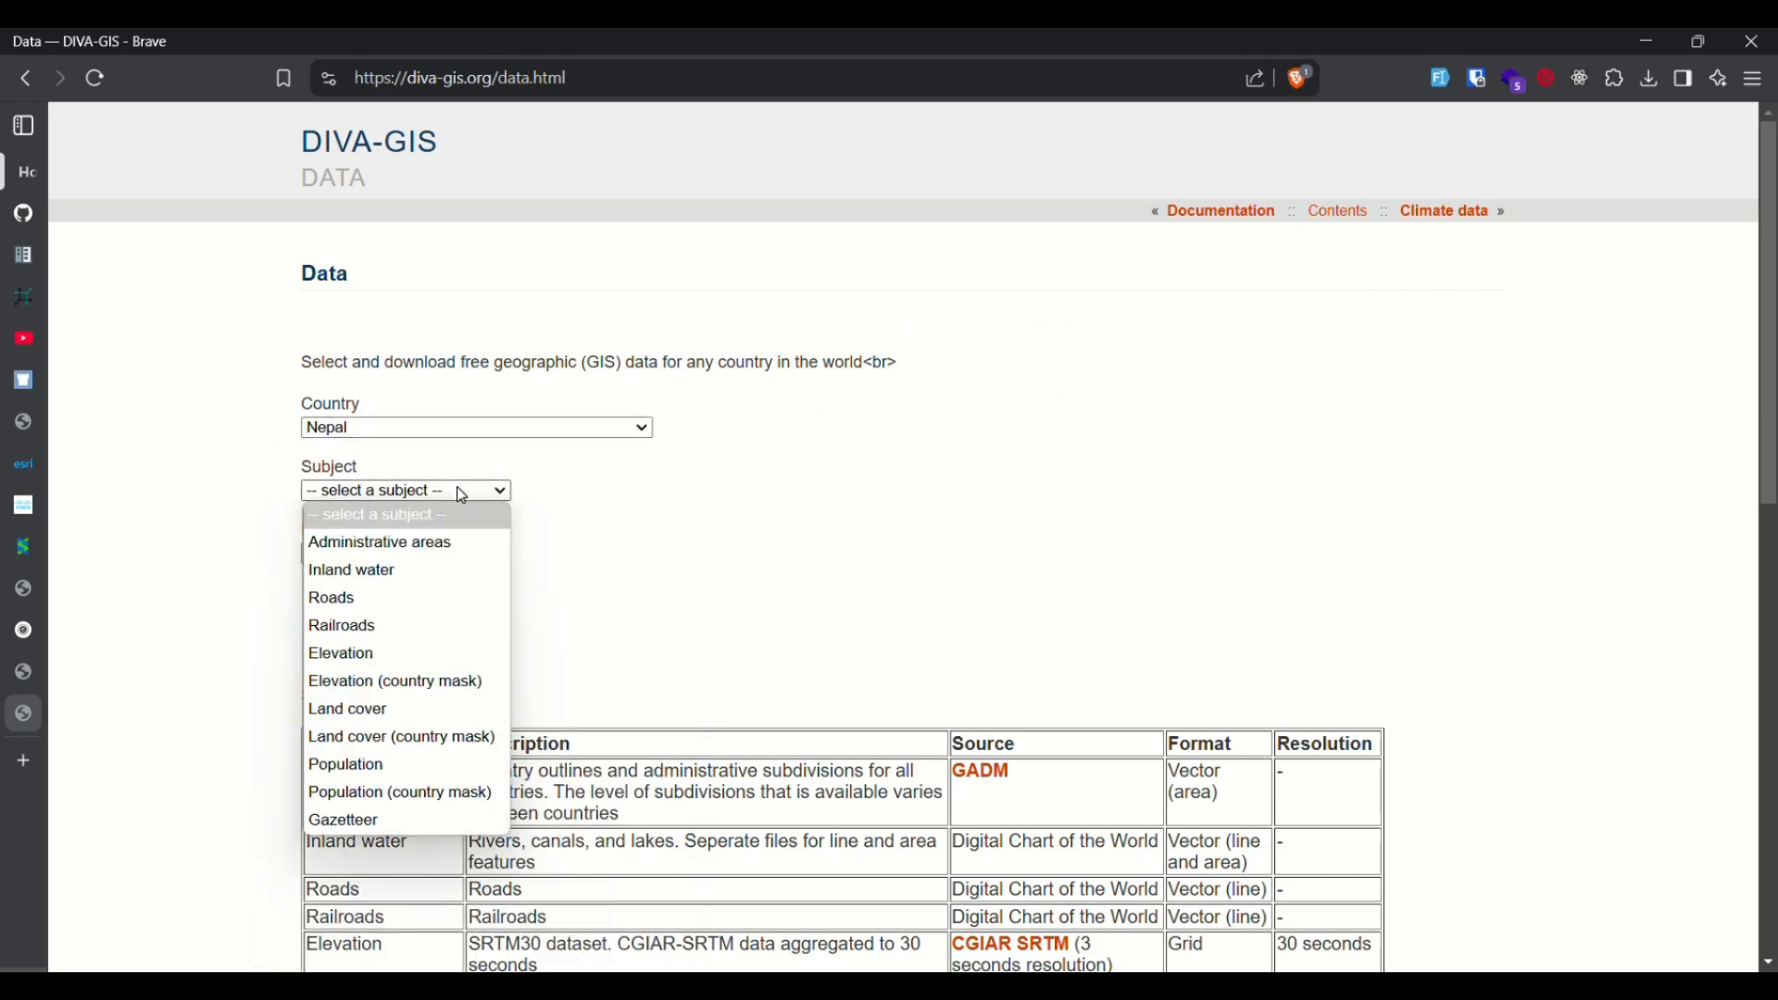
left_click(407, 543)
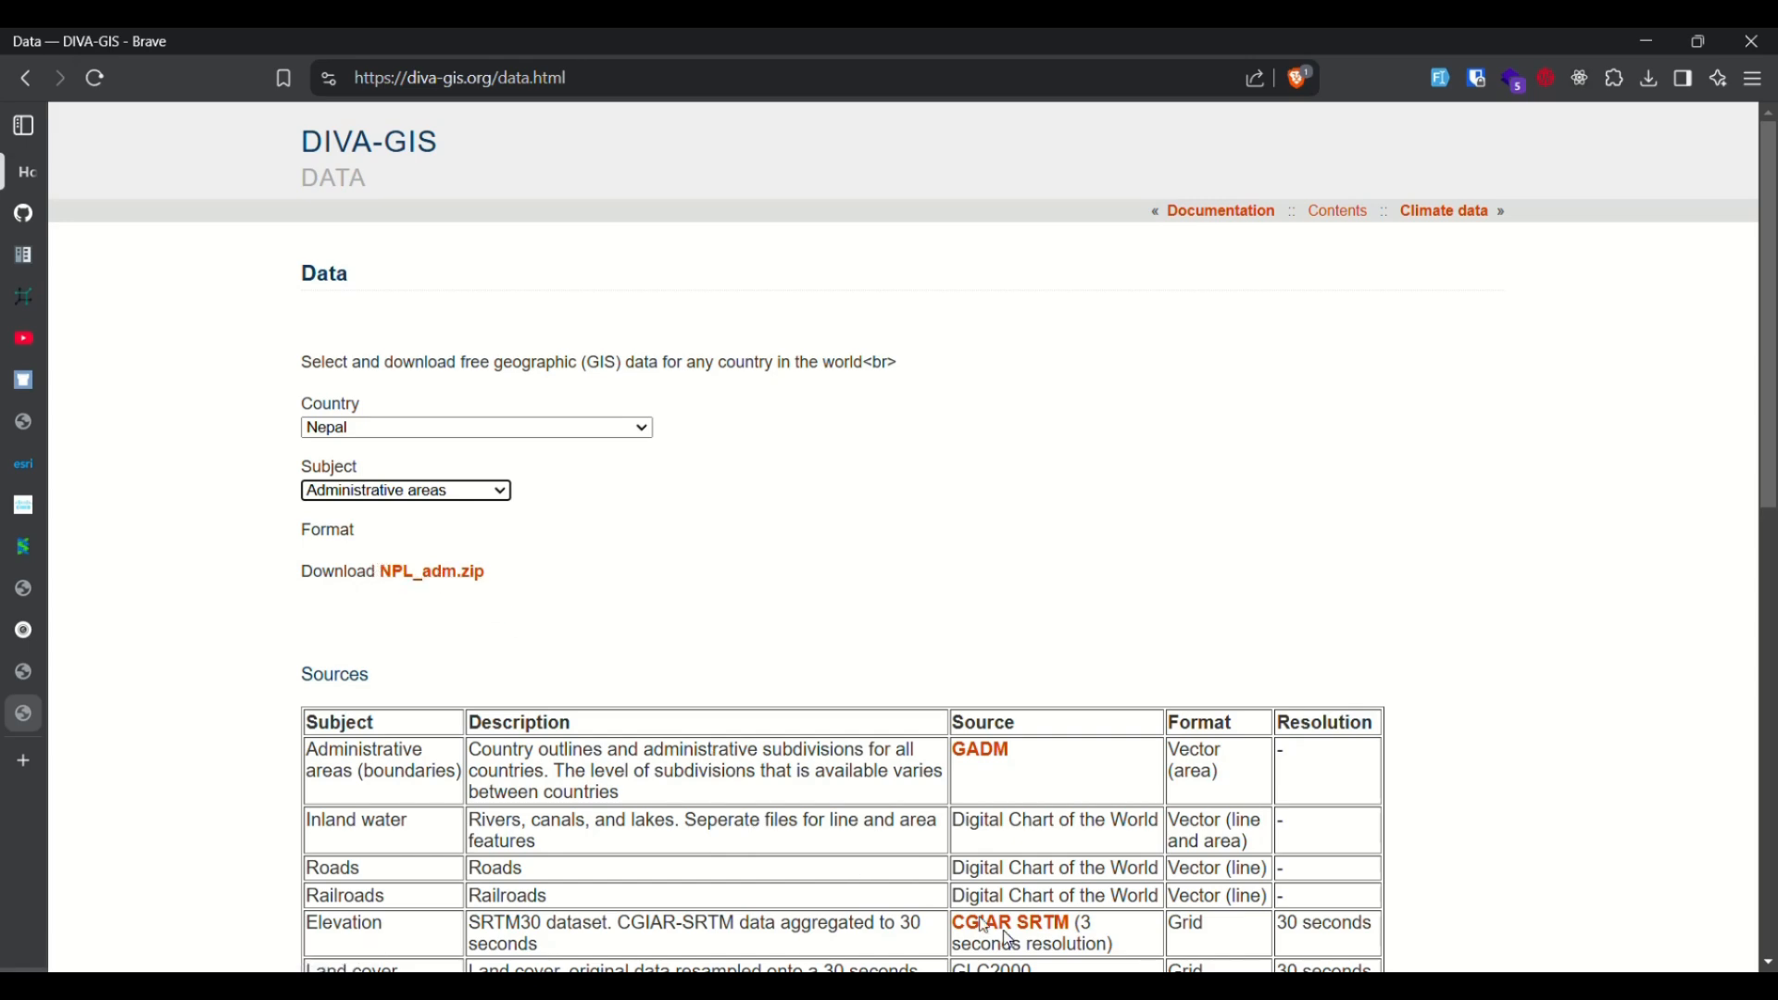
Step: Switch back to ArcGIS Pro, collapse wc2.1_10m_prec and expand the Geological map folder down to NPL_adm
key("alt+Tab")
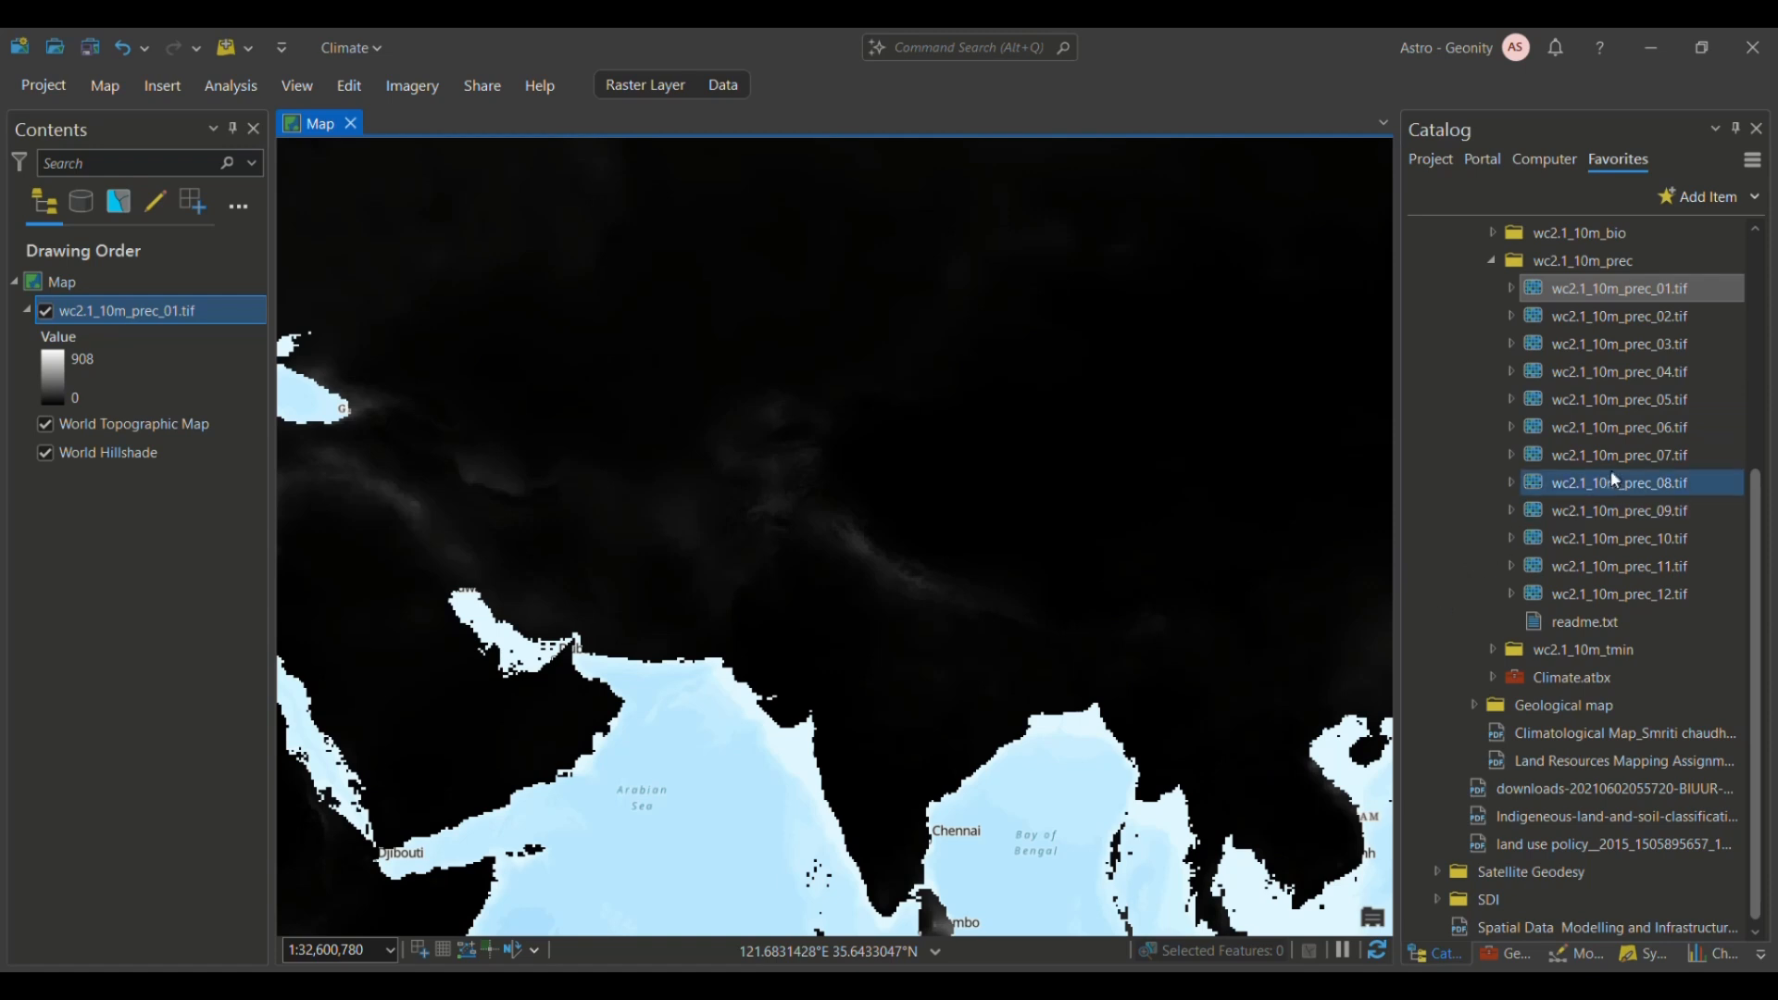
scroll(1616, 479, "up", 5)
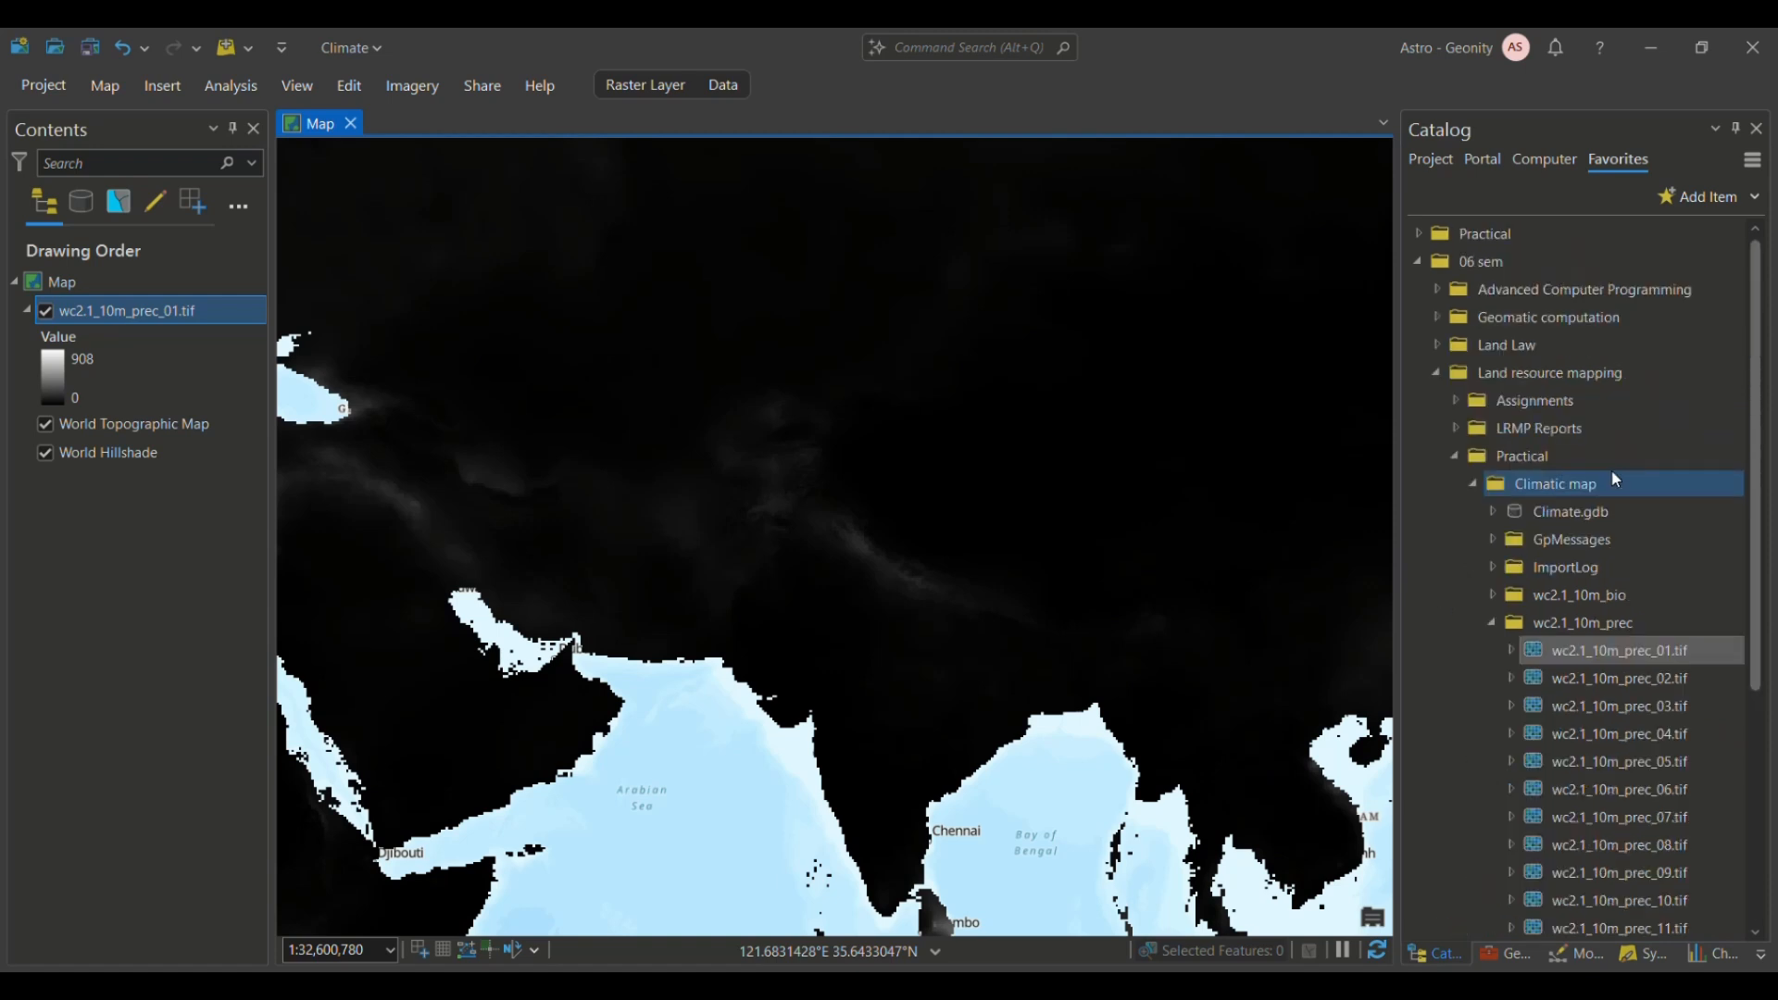
left_click(1492, 623)
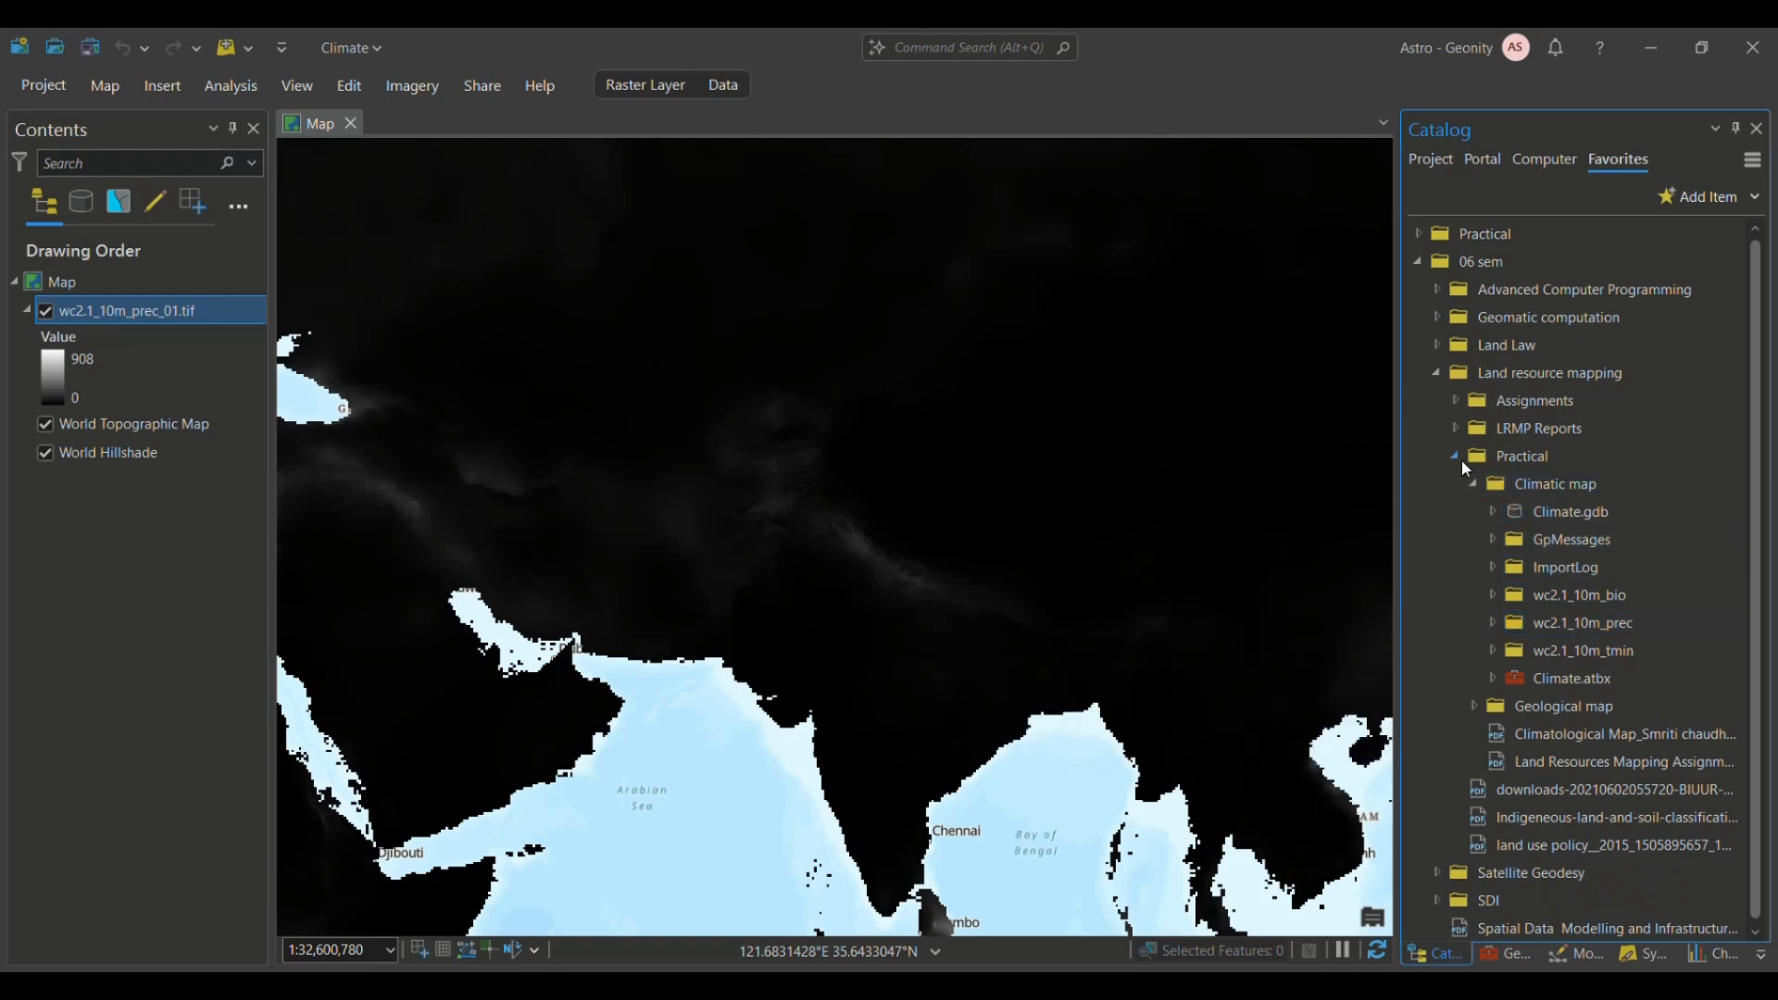
left_click(1473, 706)
scroll(1469, 704, "down", 3)
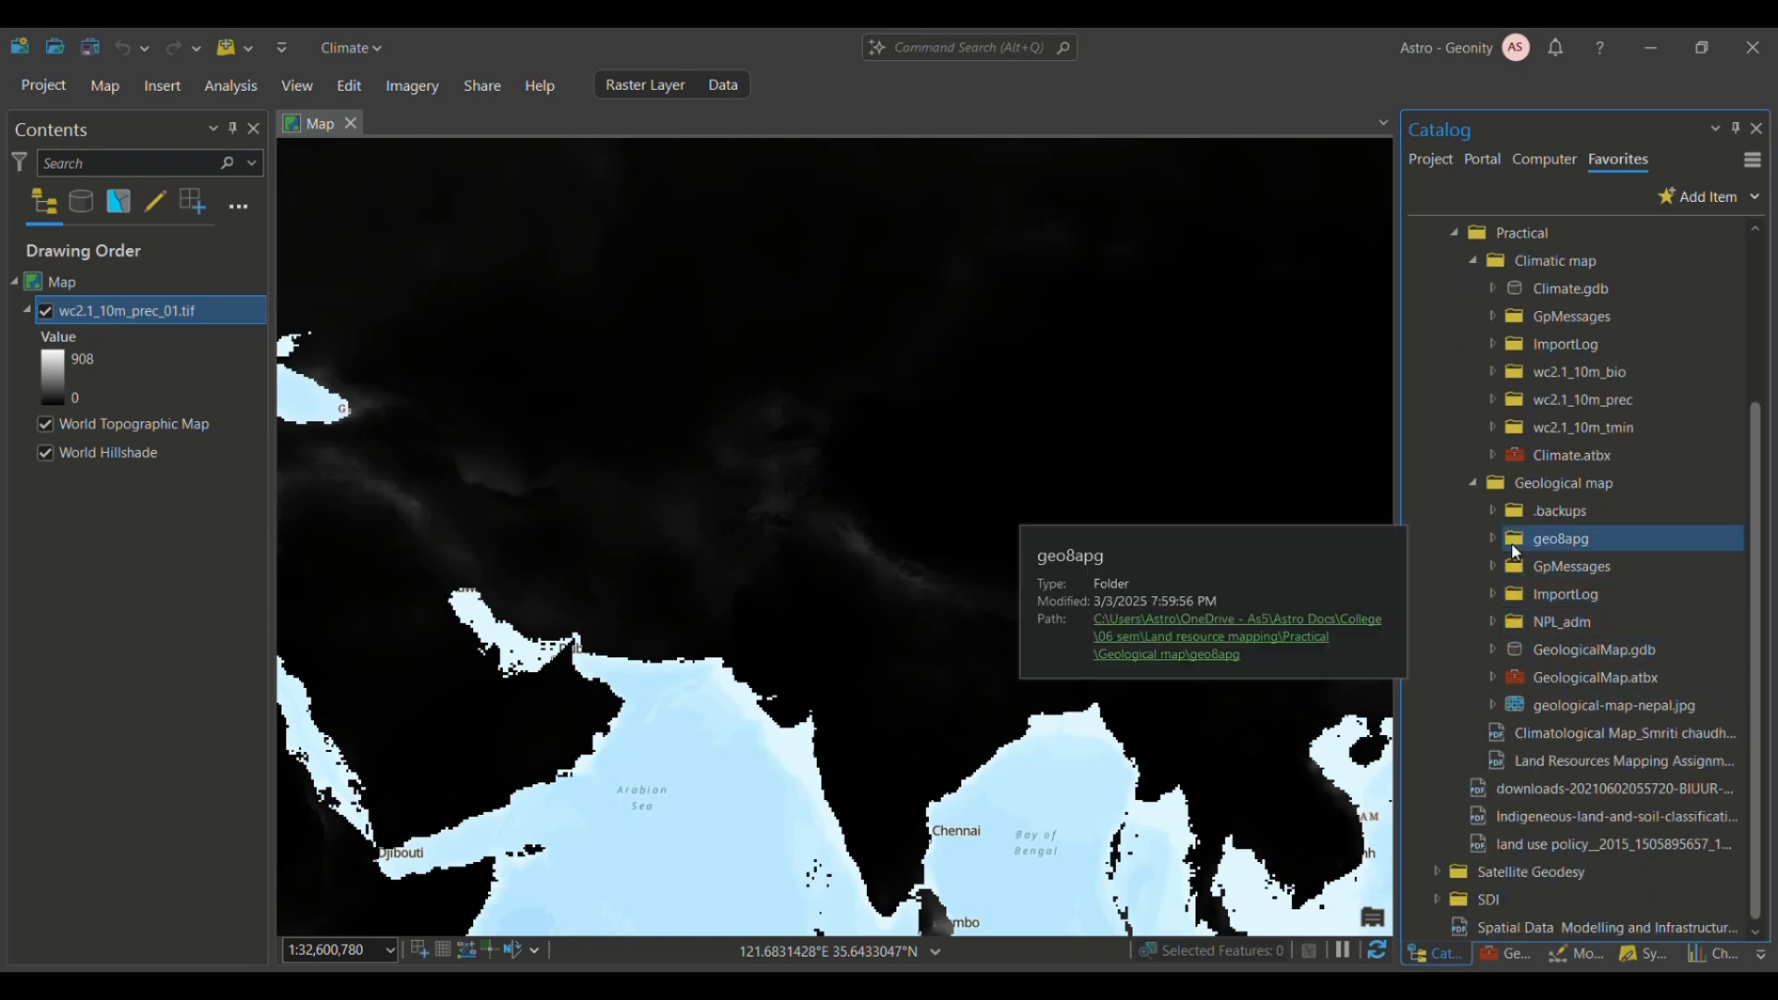
left_click(1492, 623)
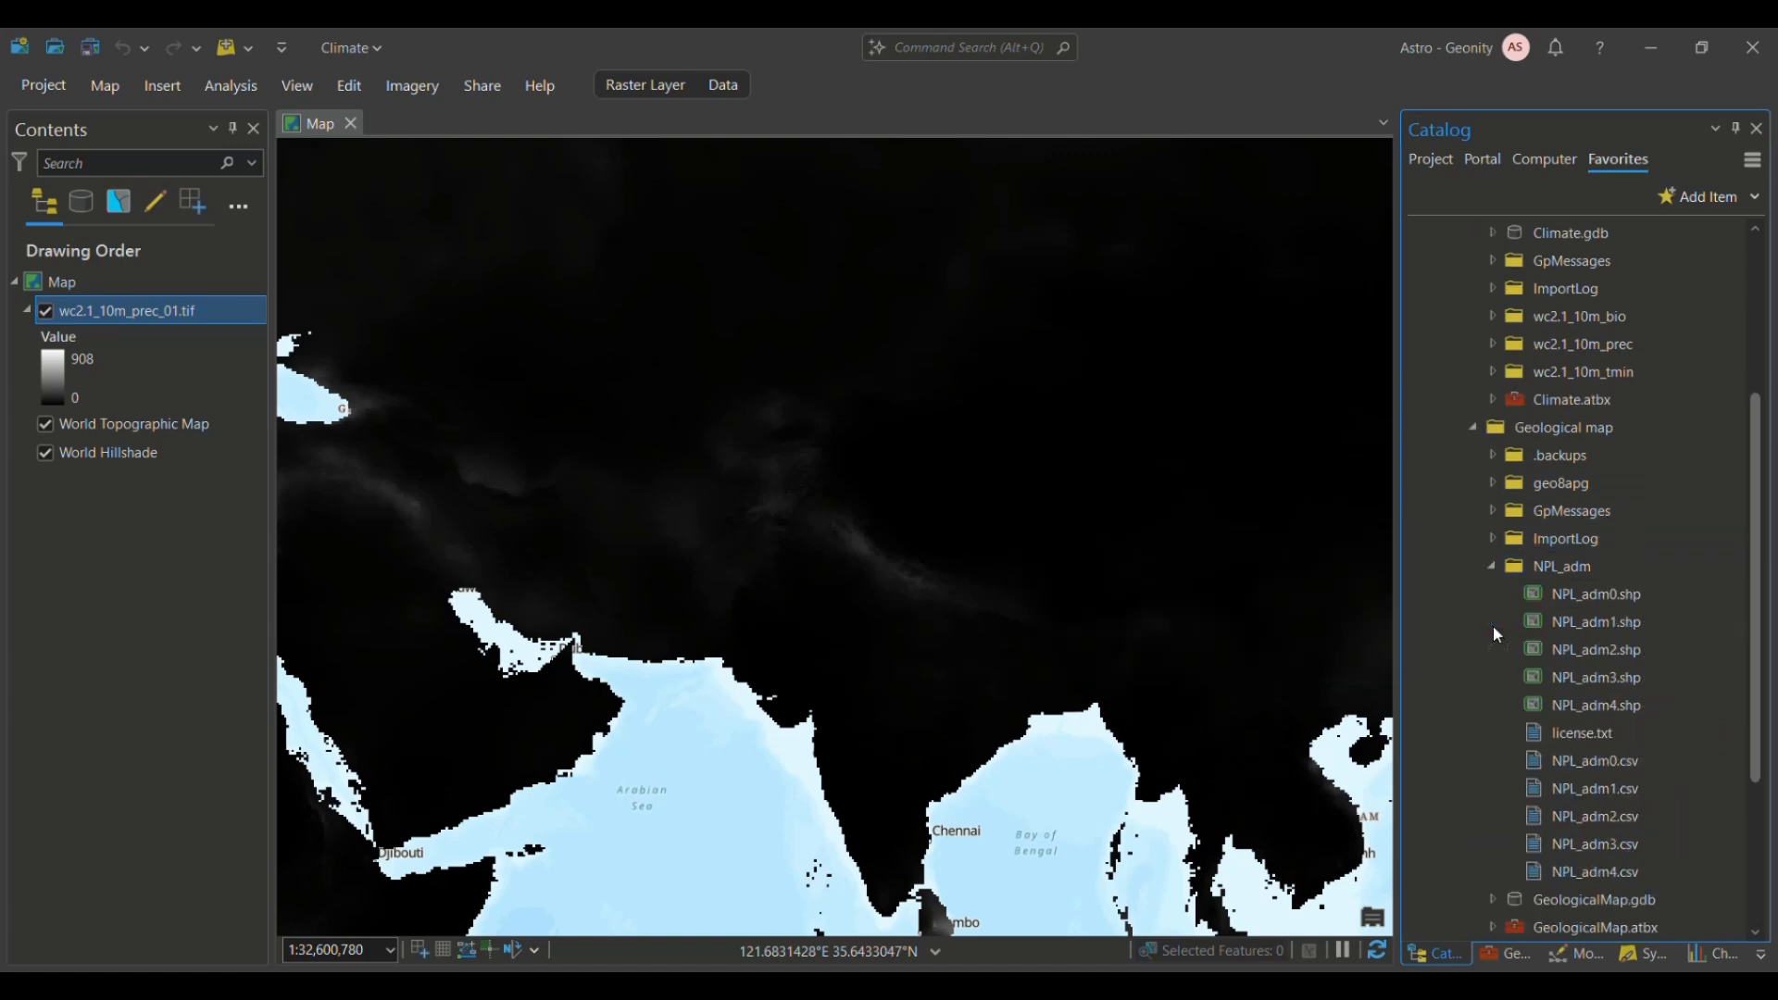
Step: Add the NPL_adm0.shp boundary to the map and zoom in on Nepal
left_click(1599, 598)
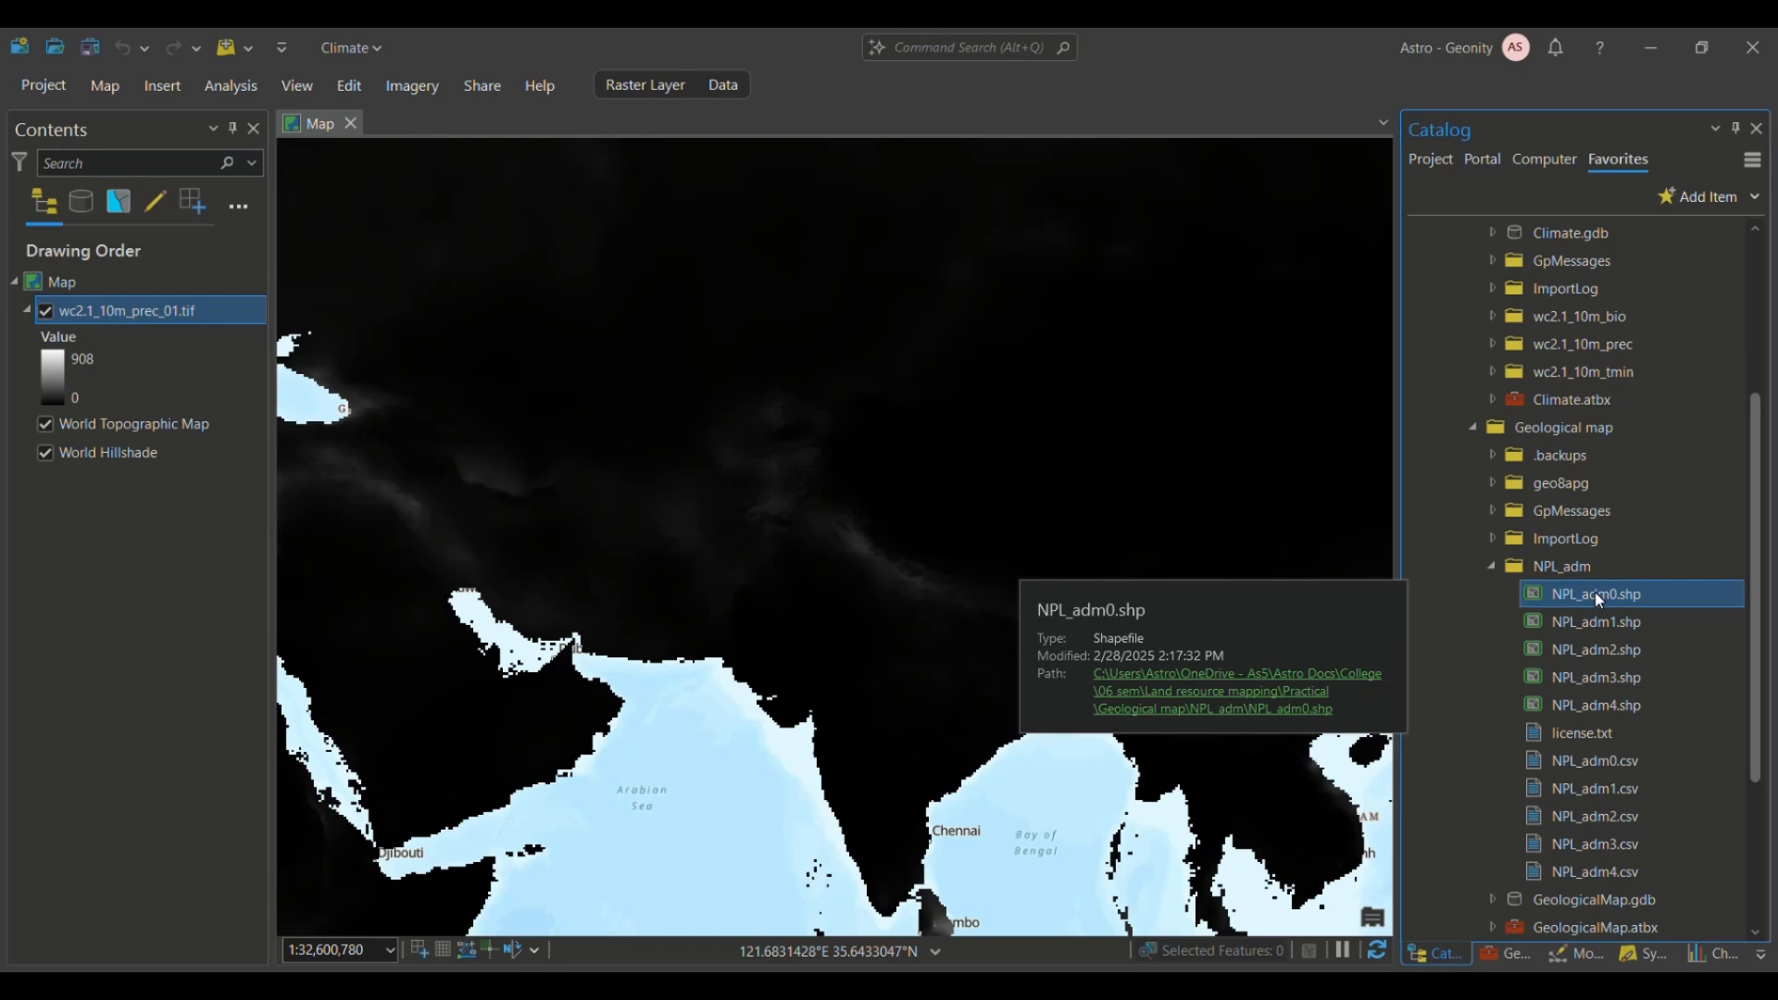
left_click_drag(1594, 592, 1155, 499)
scroll(970, 642, "up", 5)
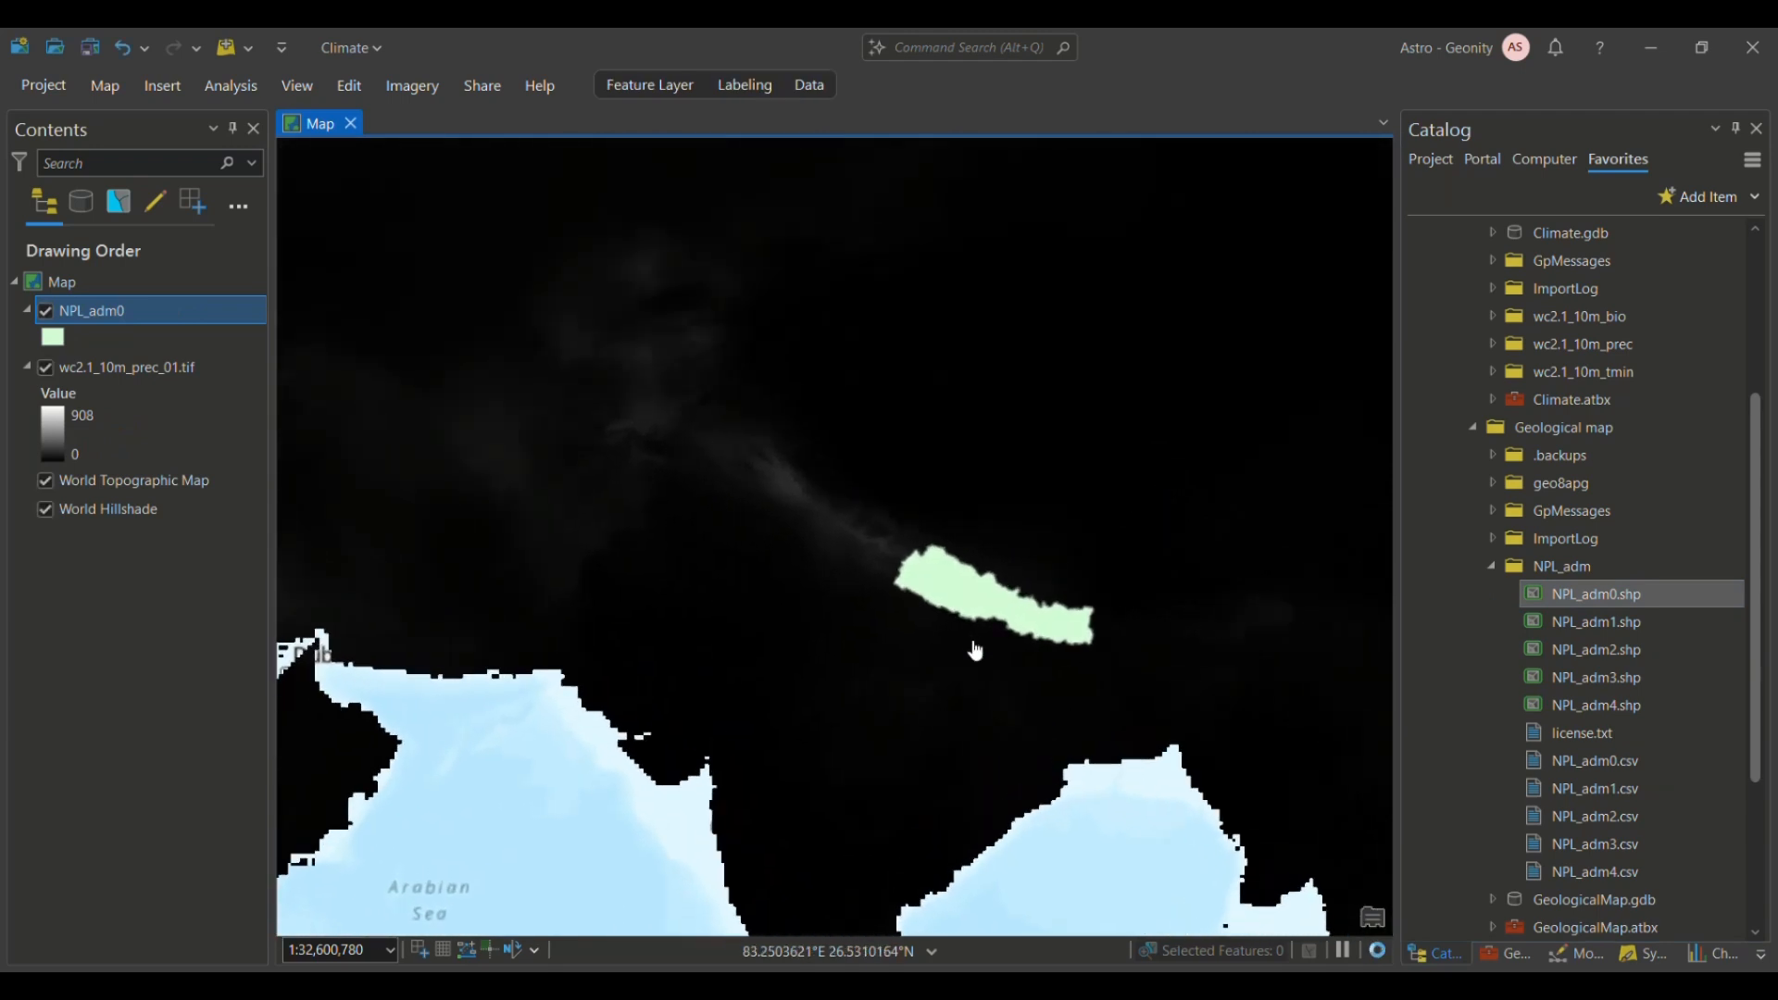
left_click_drag(1152, 609, 1025, 631)
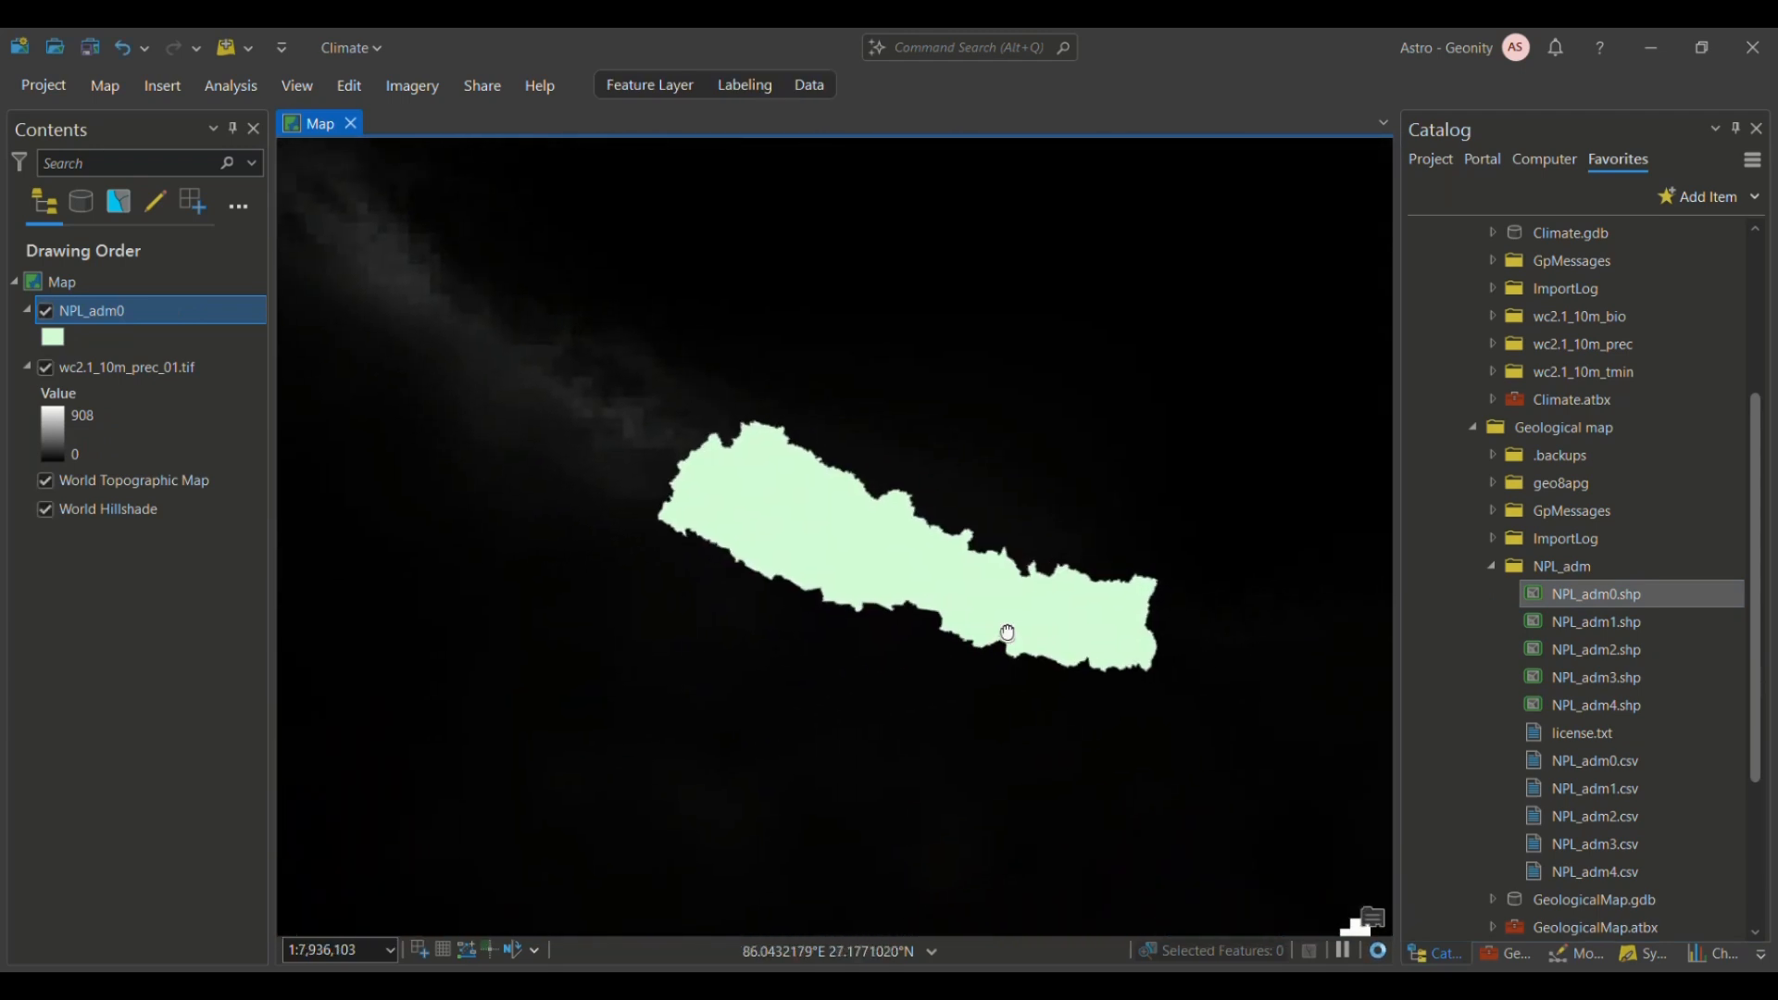
scroll(884, 583, "up", 1)
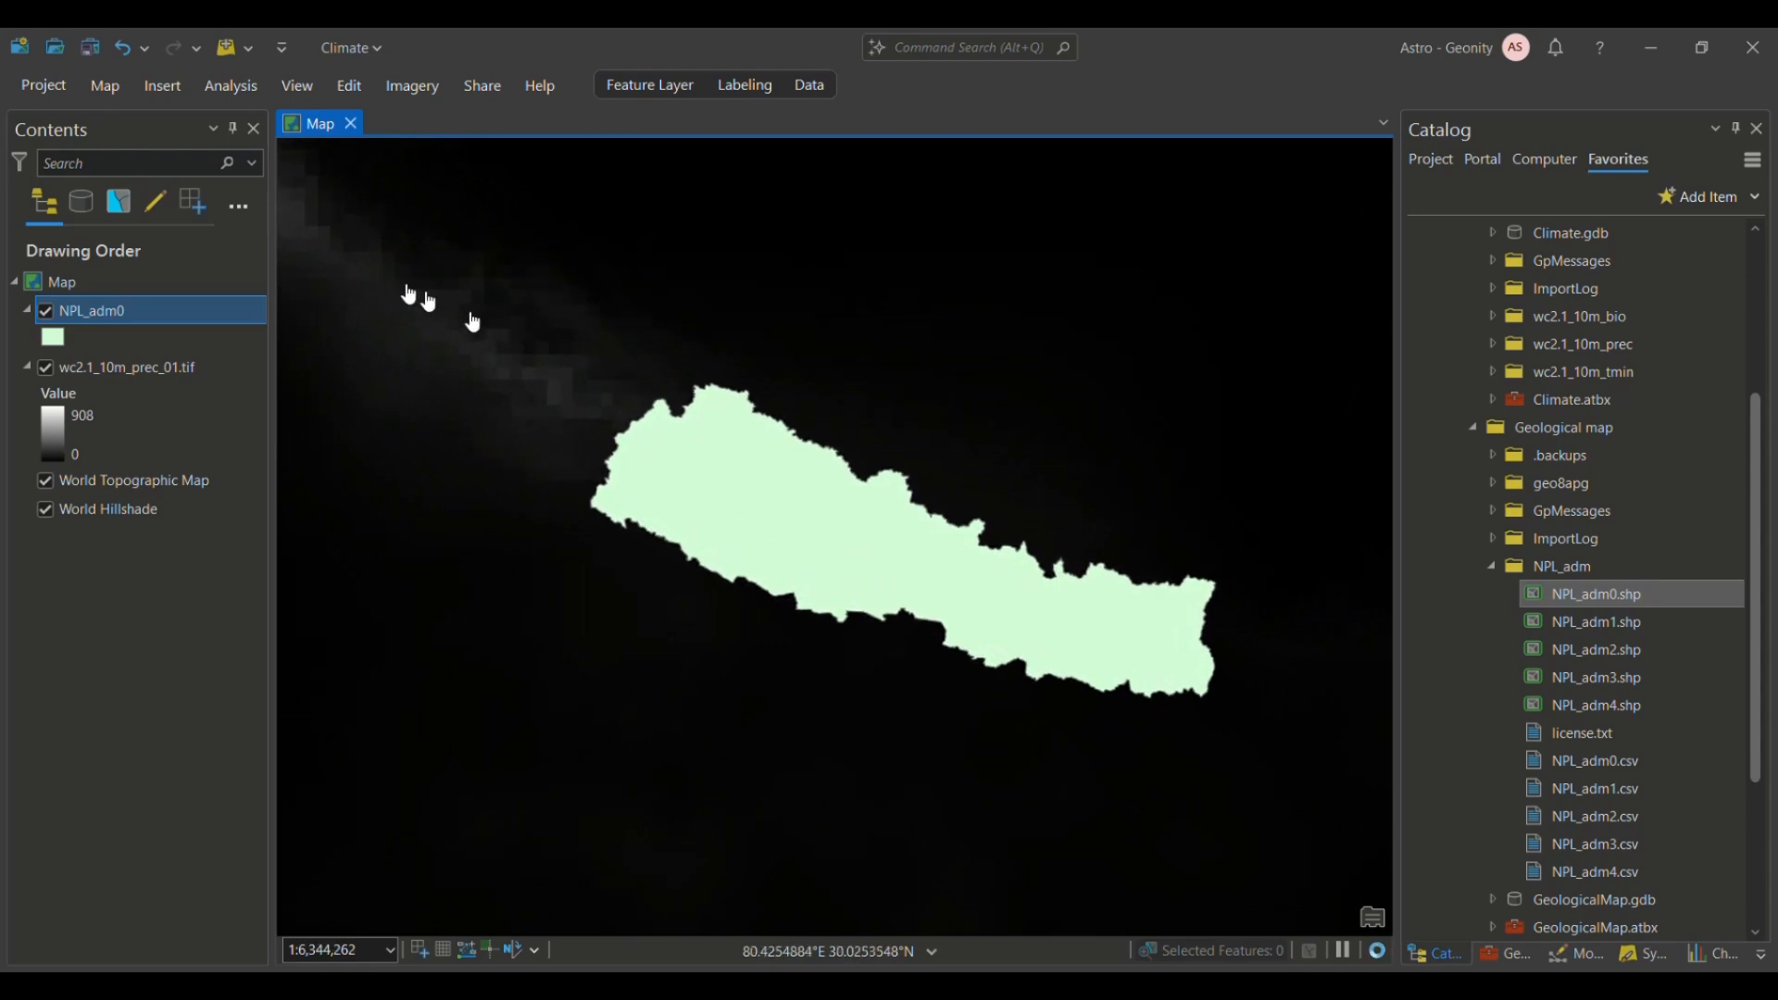
Step: Replace the NPL_adm0 polygon fill with the thicker solid black outline preset from the ArcGIS 2D symbols
left_click(59, 346)
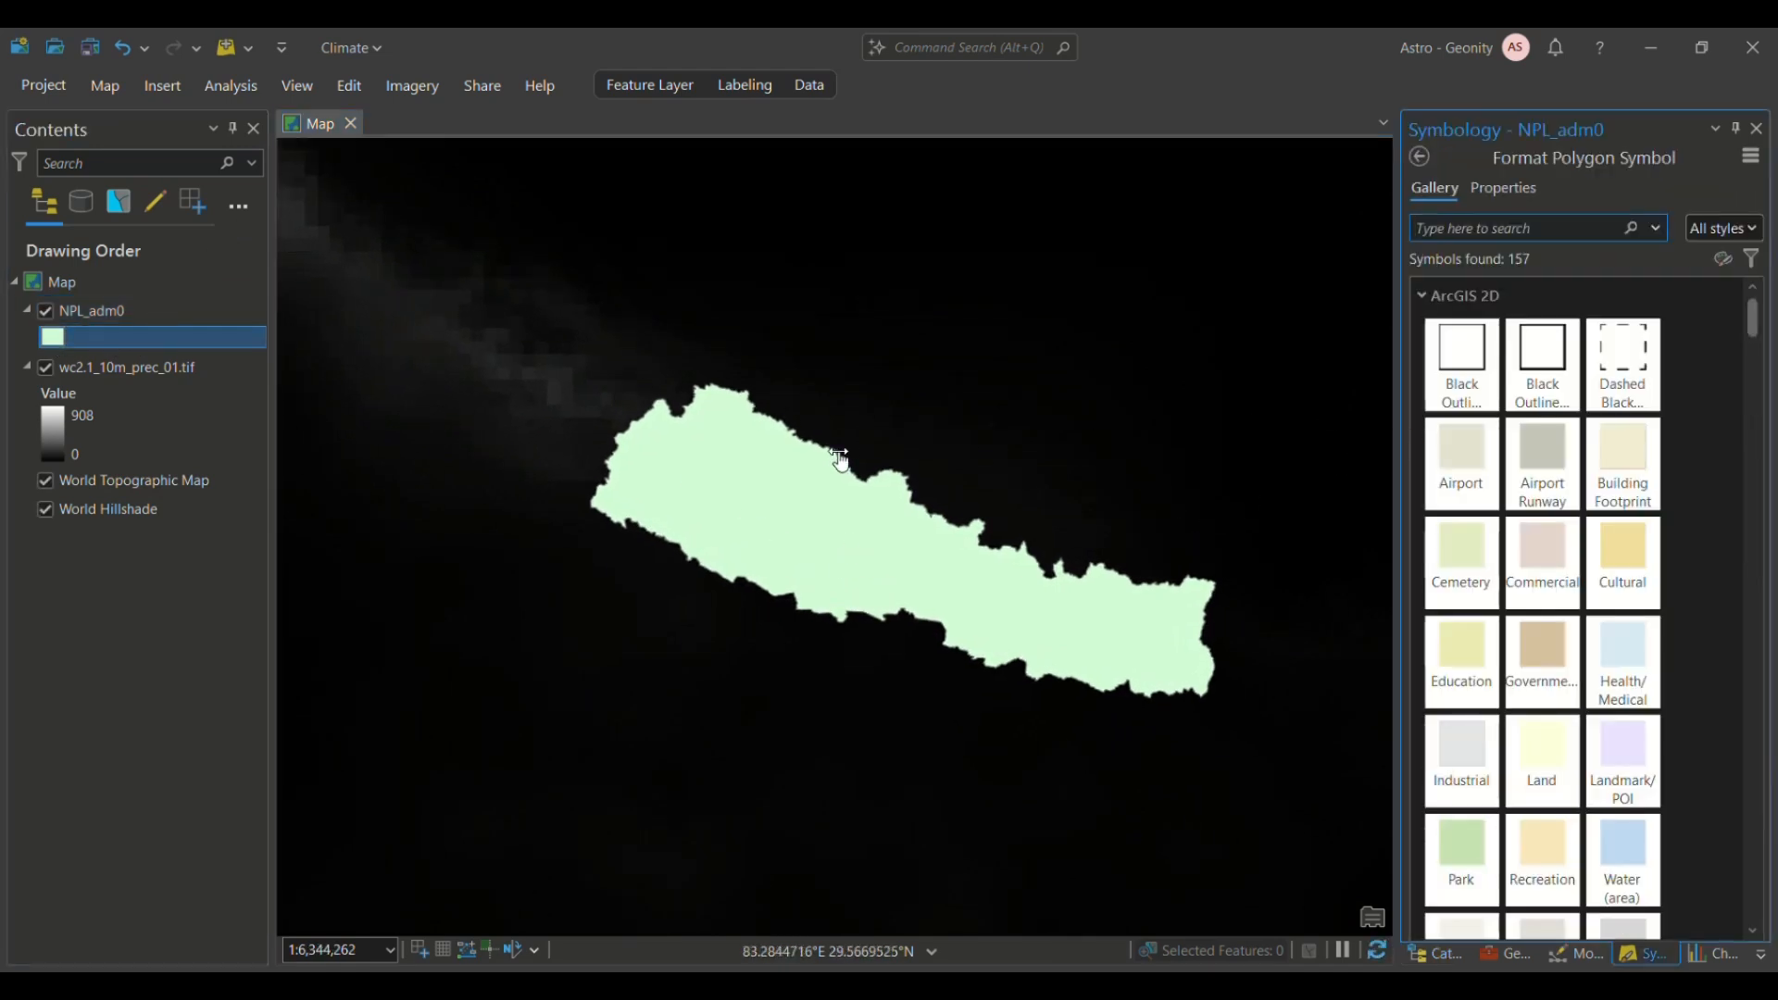
scroll(1531, 574, "down", 10)
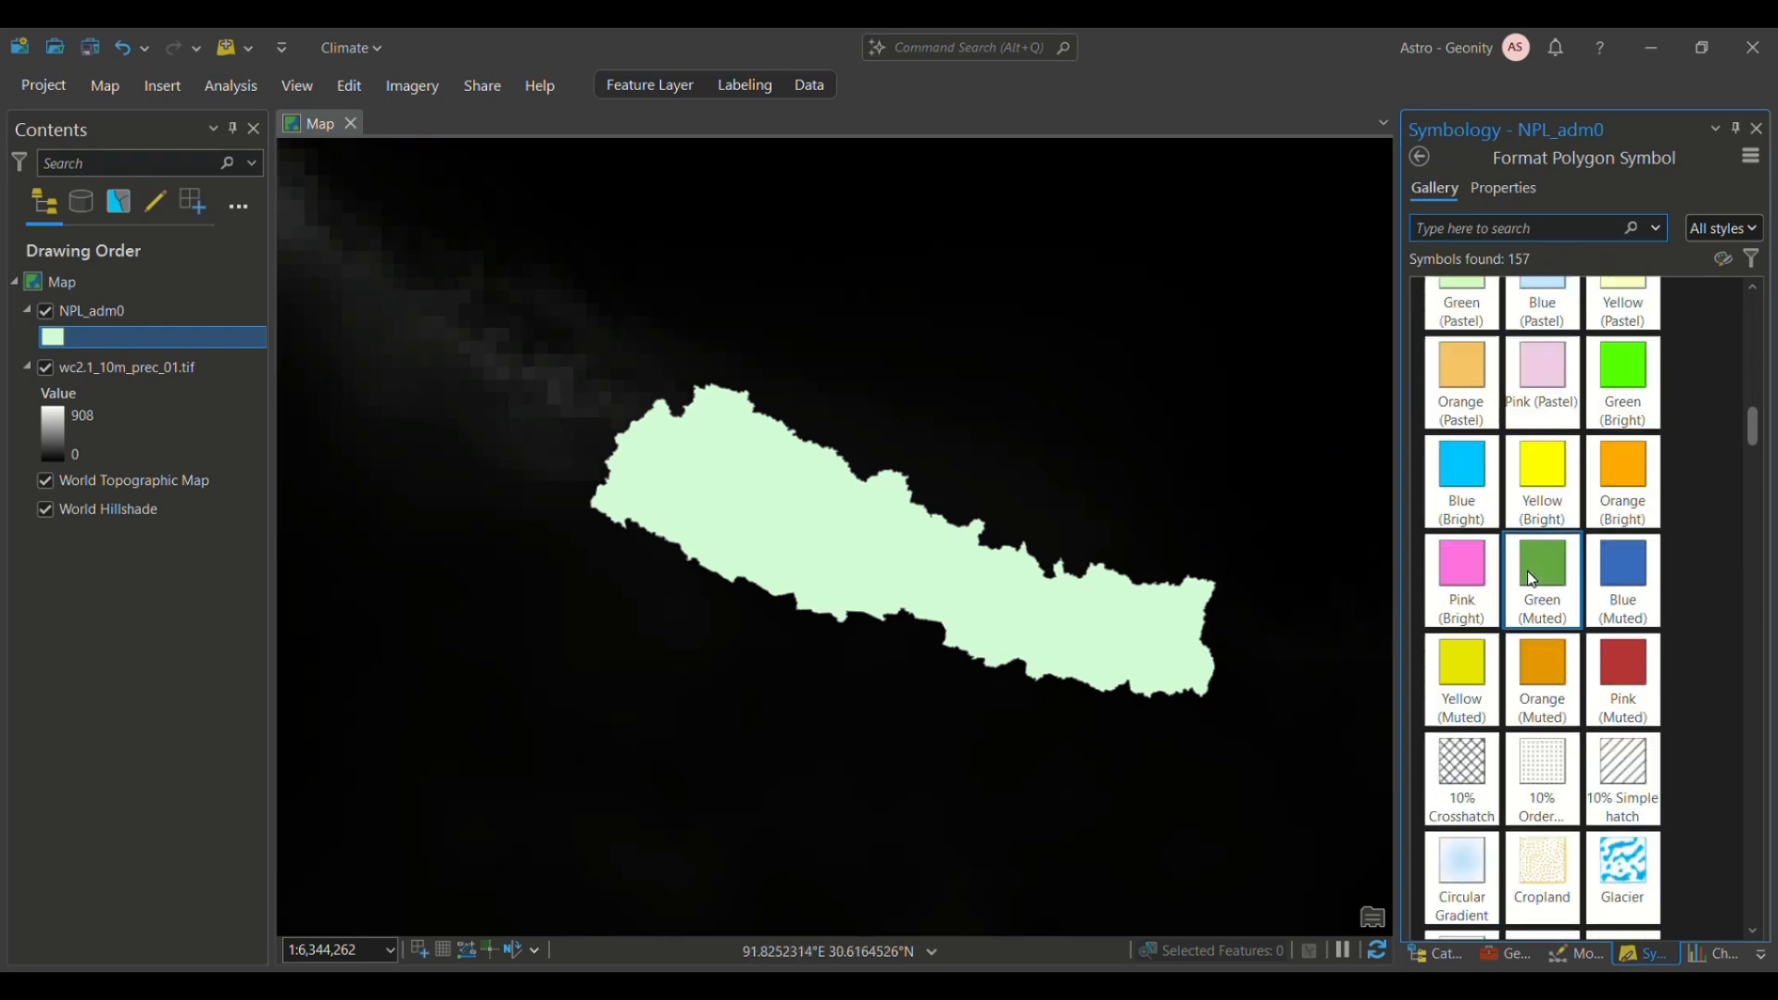
scroll(1530, 575, "up", 10)
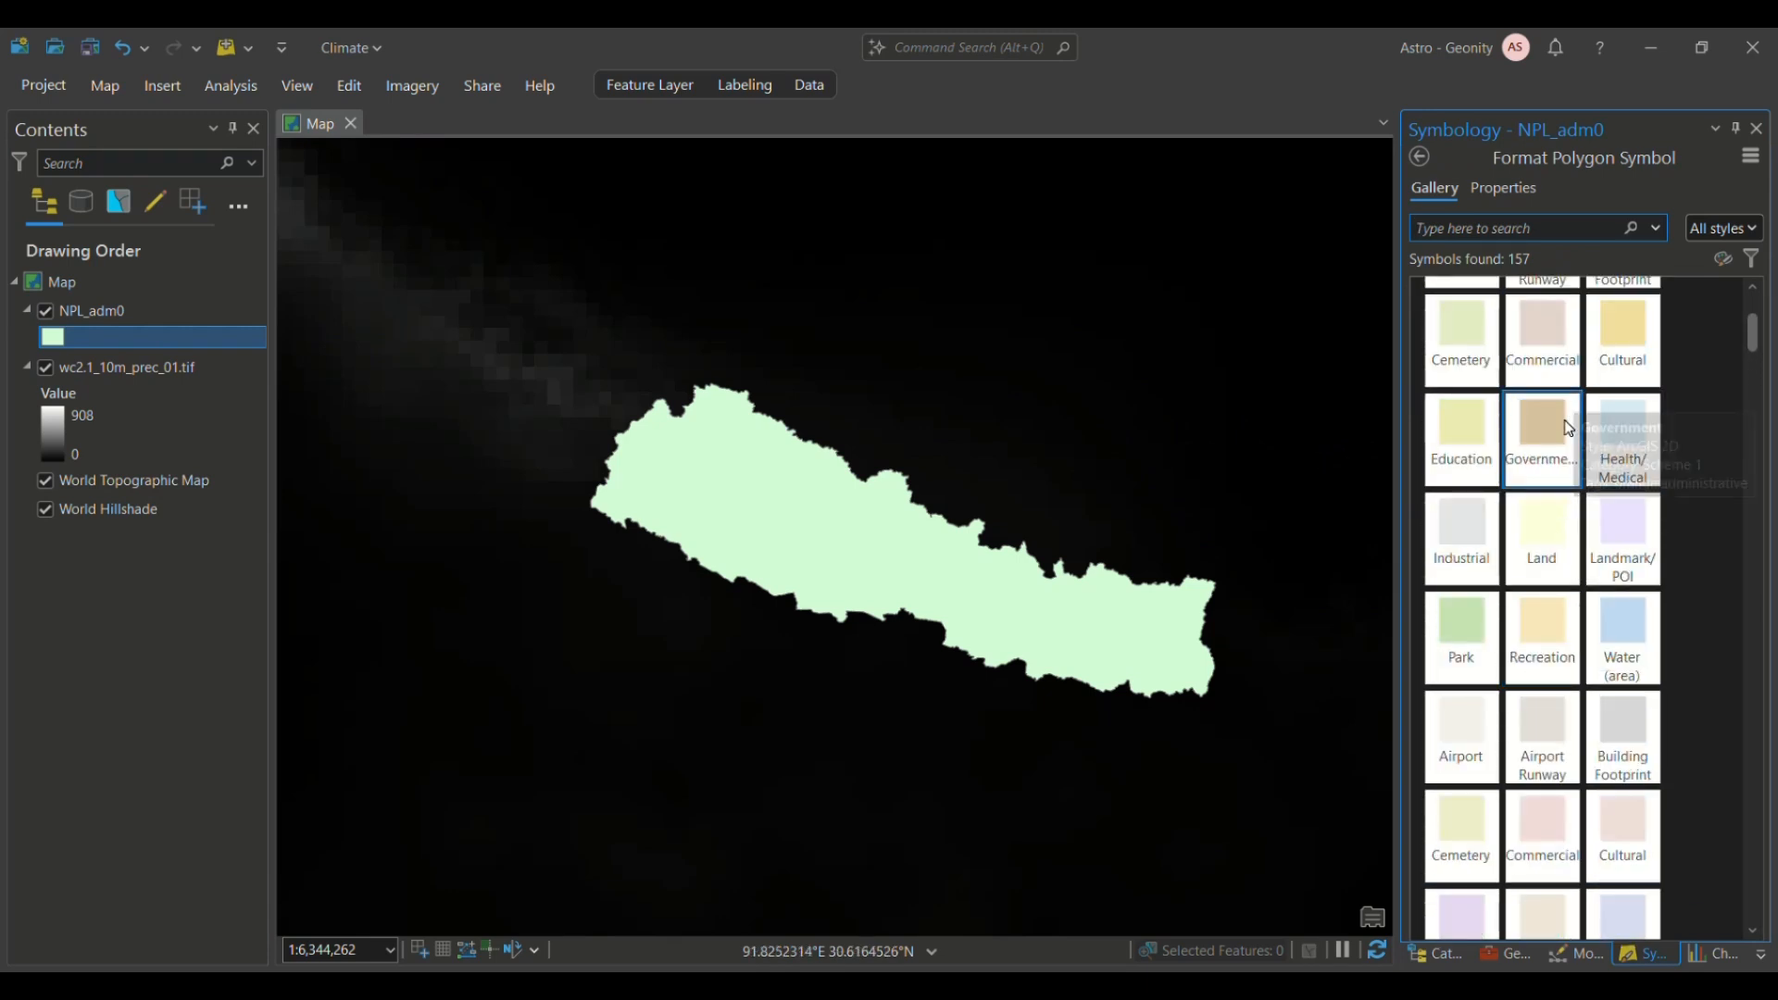
left_click(1545, 361)
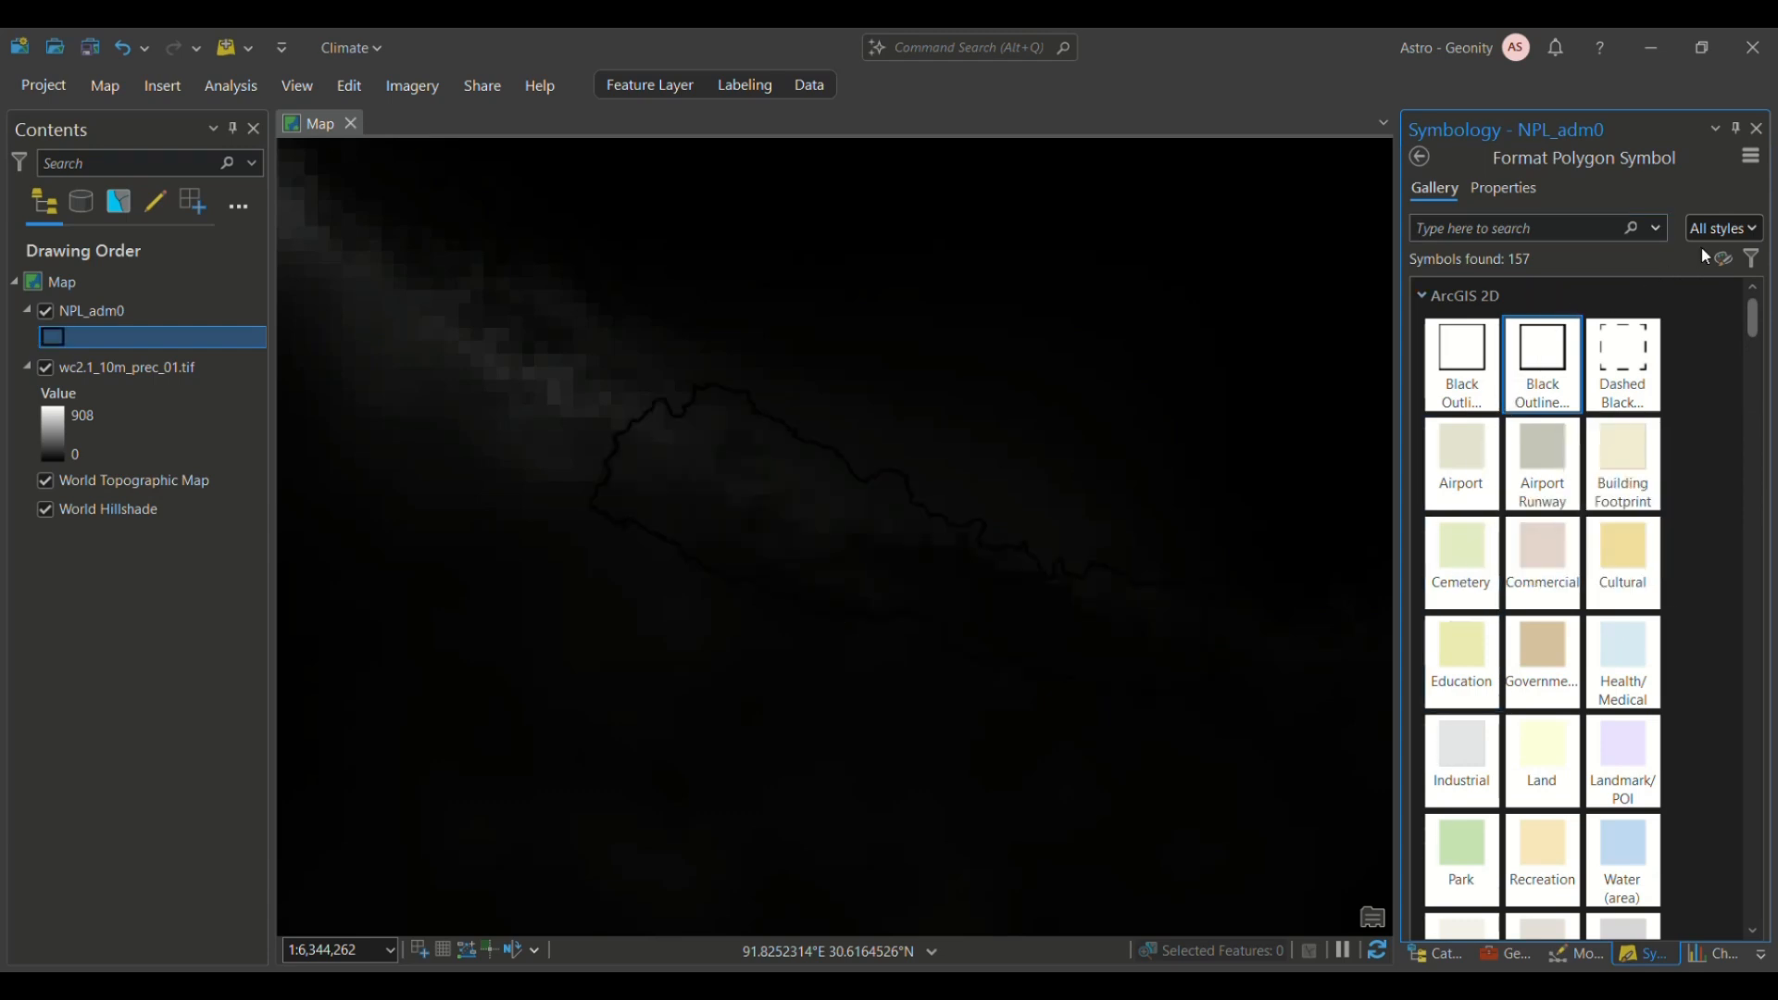
Step: Change the NPL_adm0 boundary's outline color to red and apply it
left_click(1507, 187)
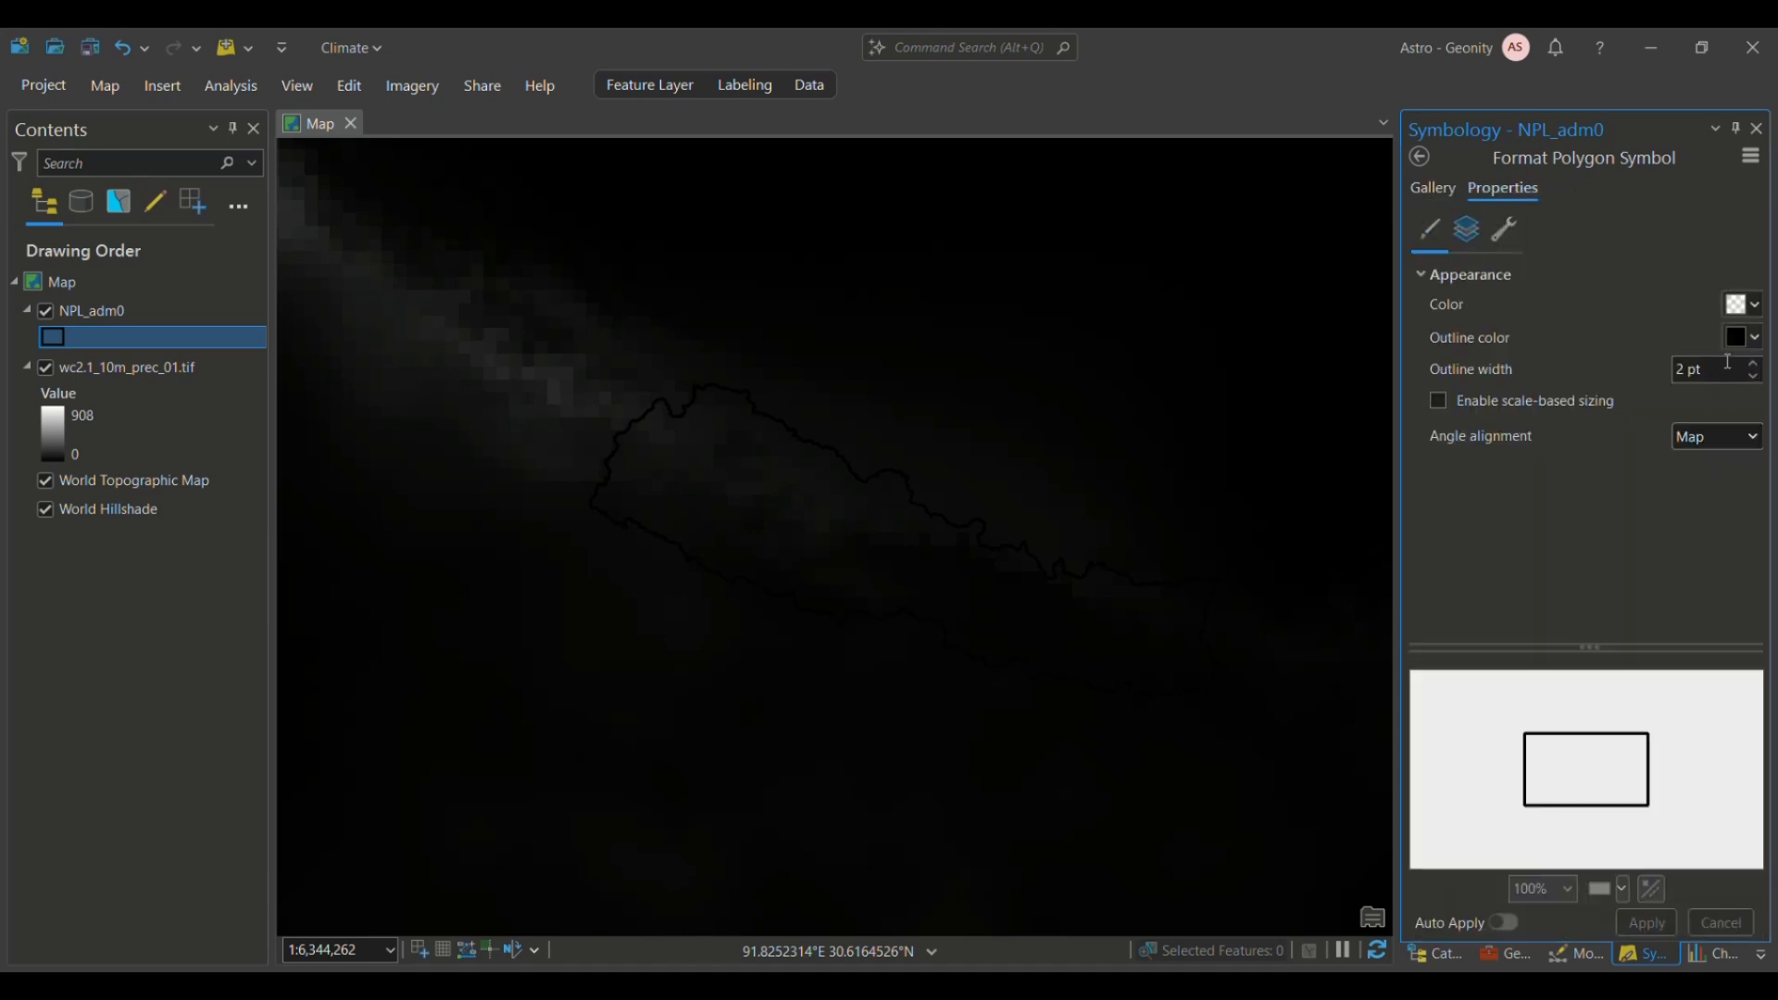
left_click(1754, 337)
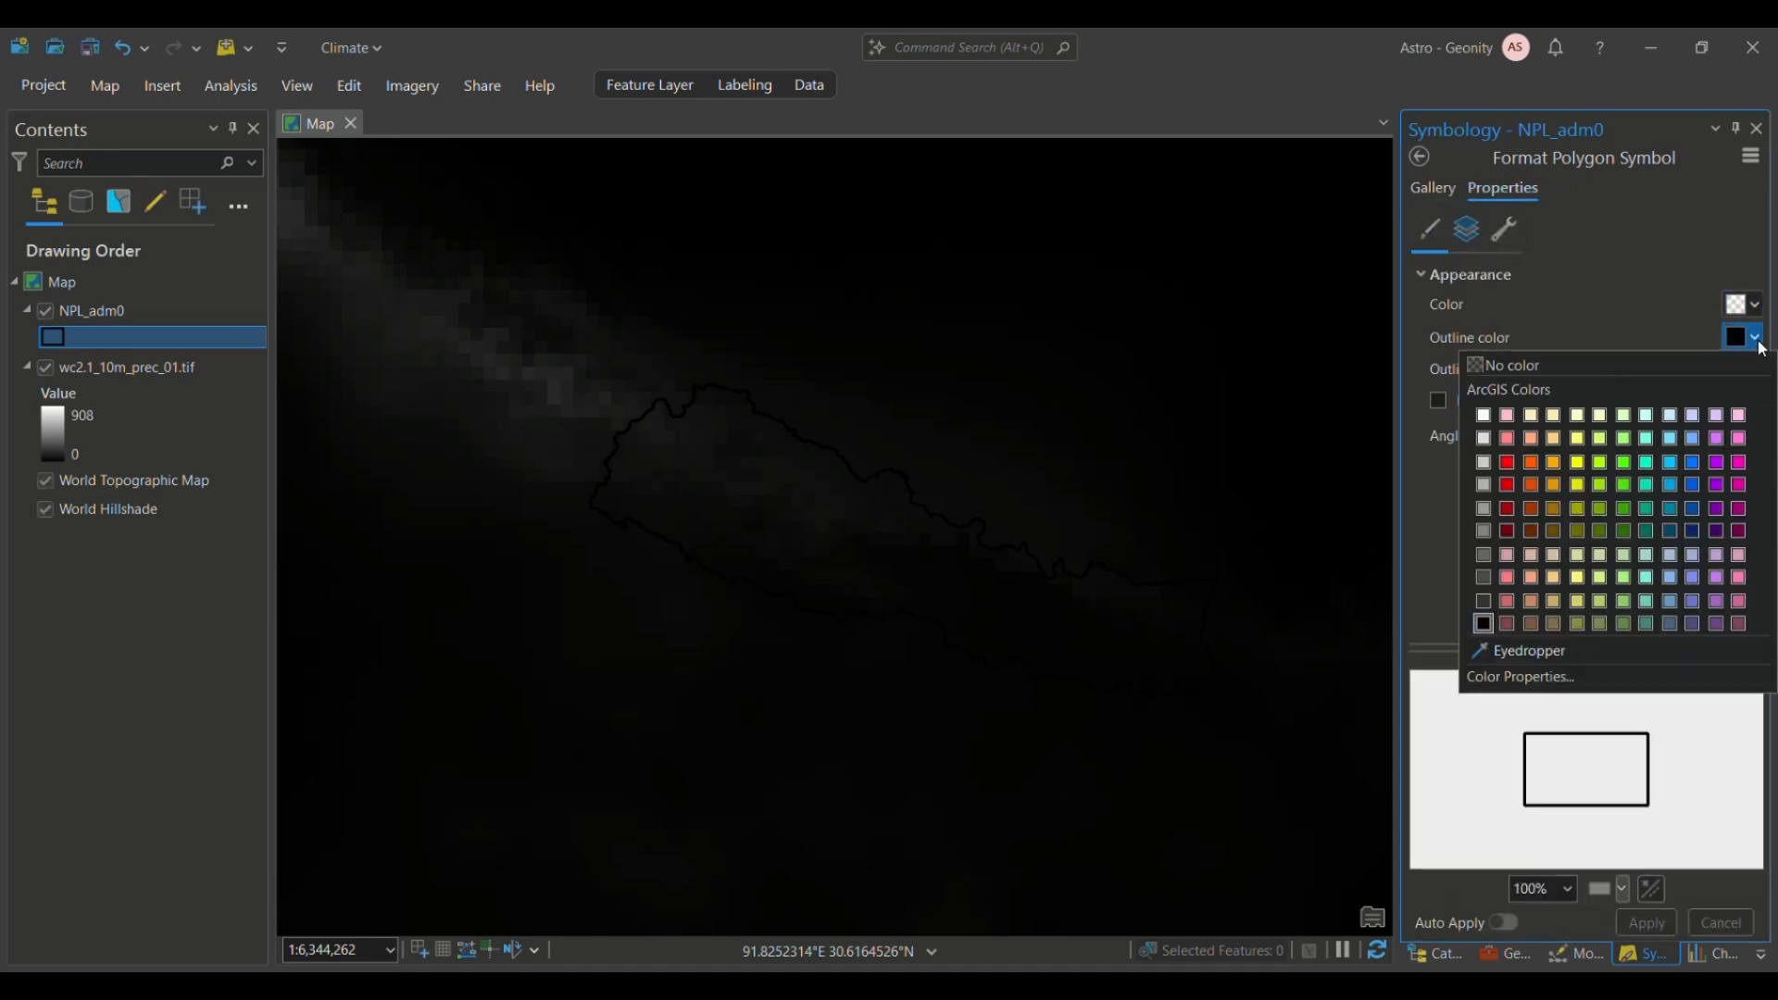
left_click(1508, 466)
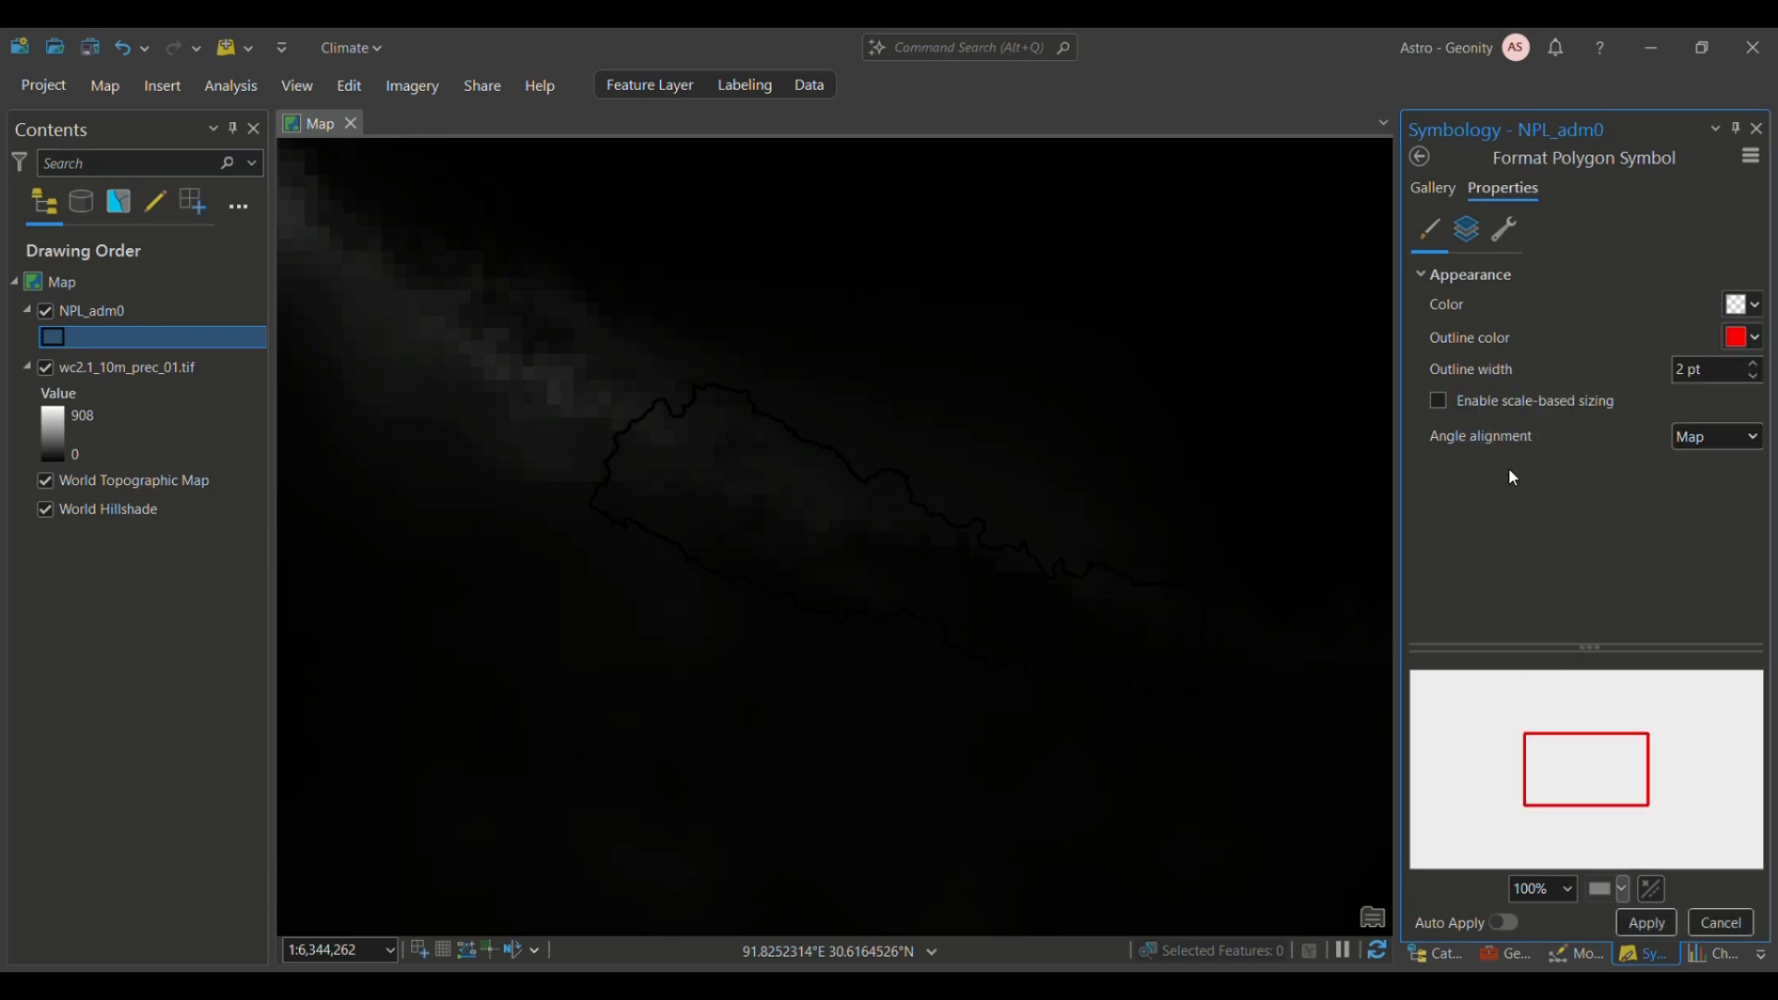
left_click(1658, 924)
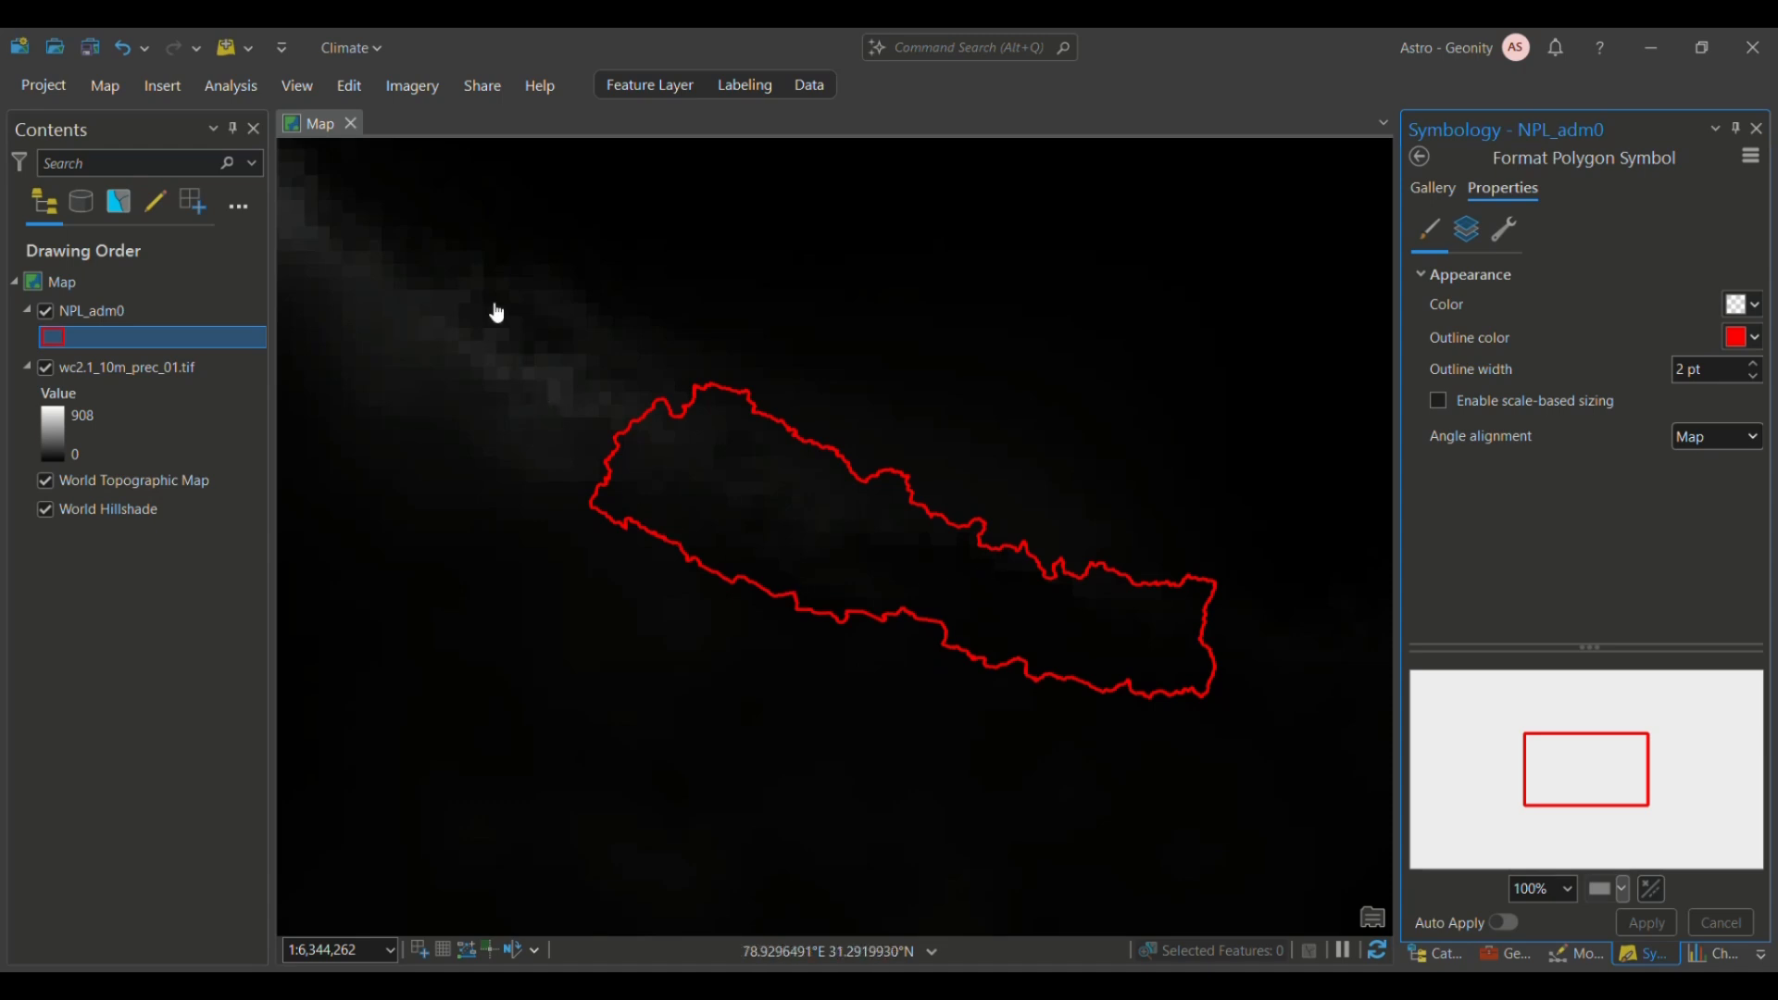
left_click(229, 86)
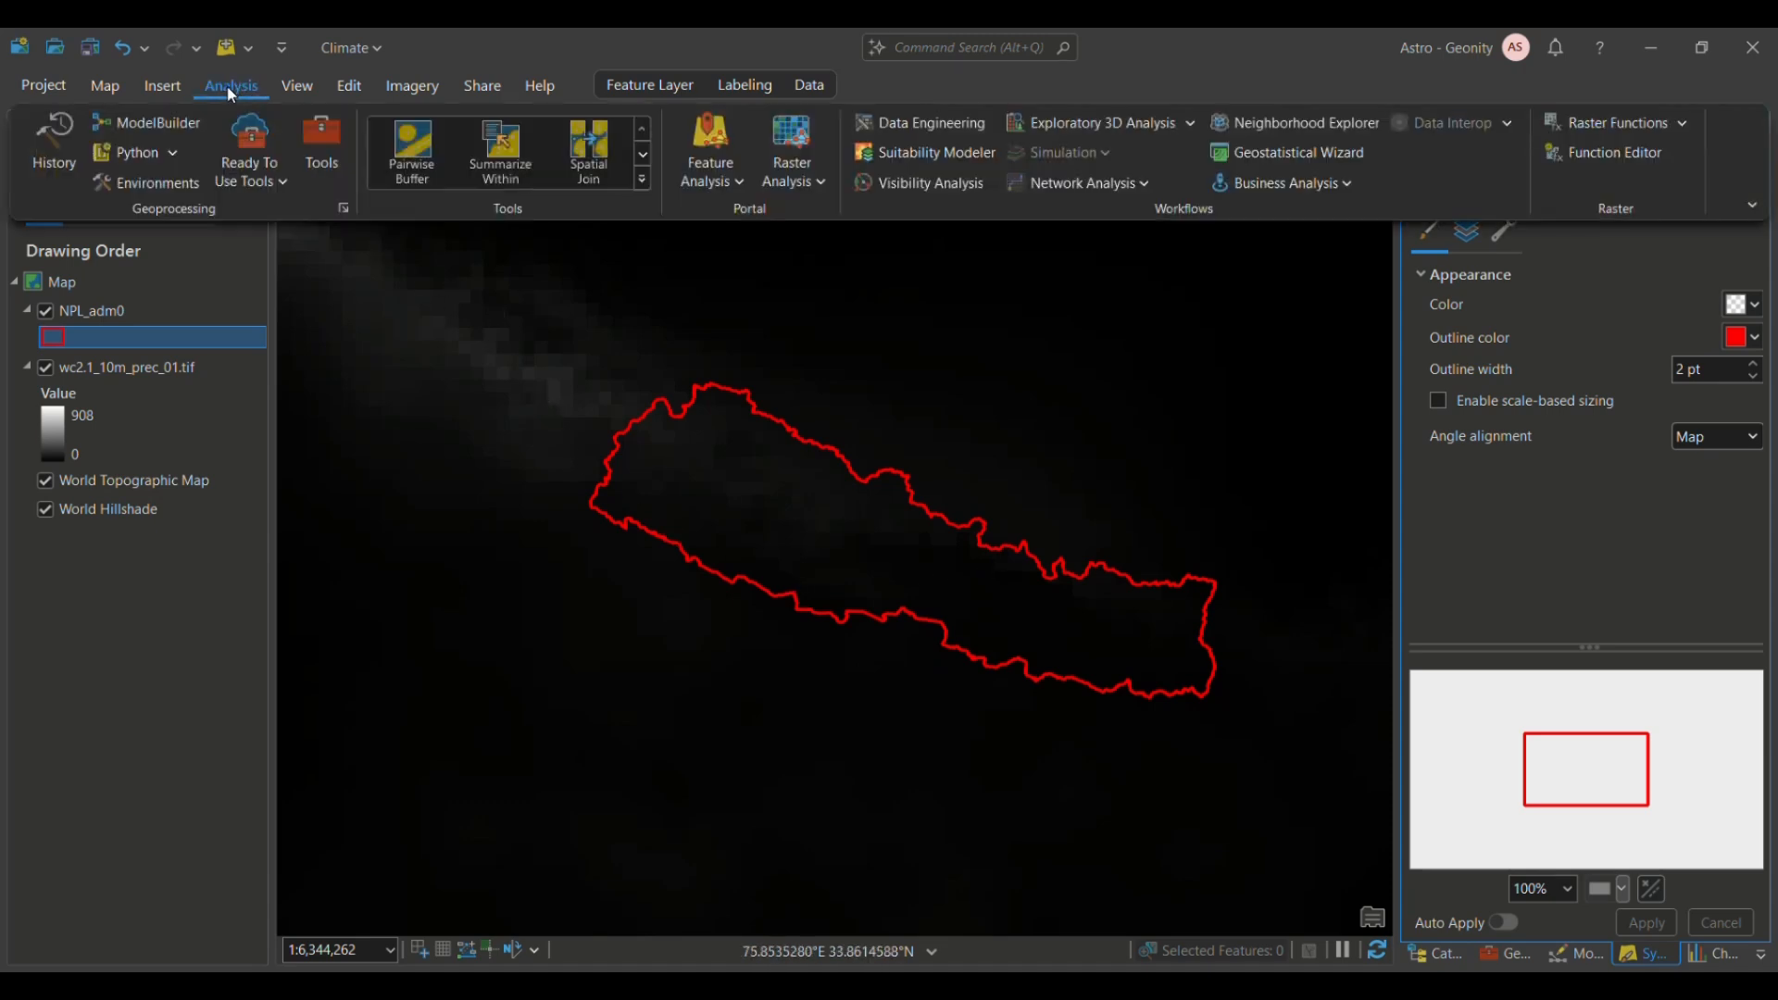
left_click(139, 197)
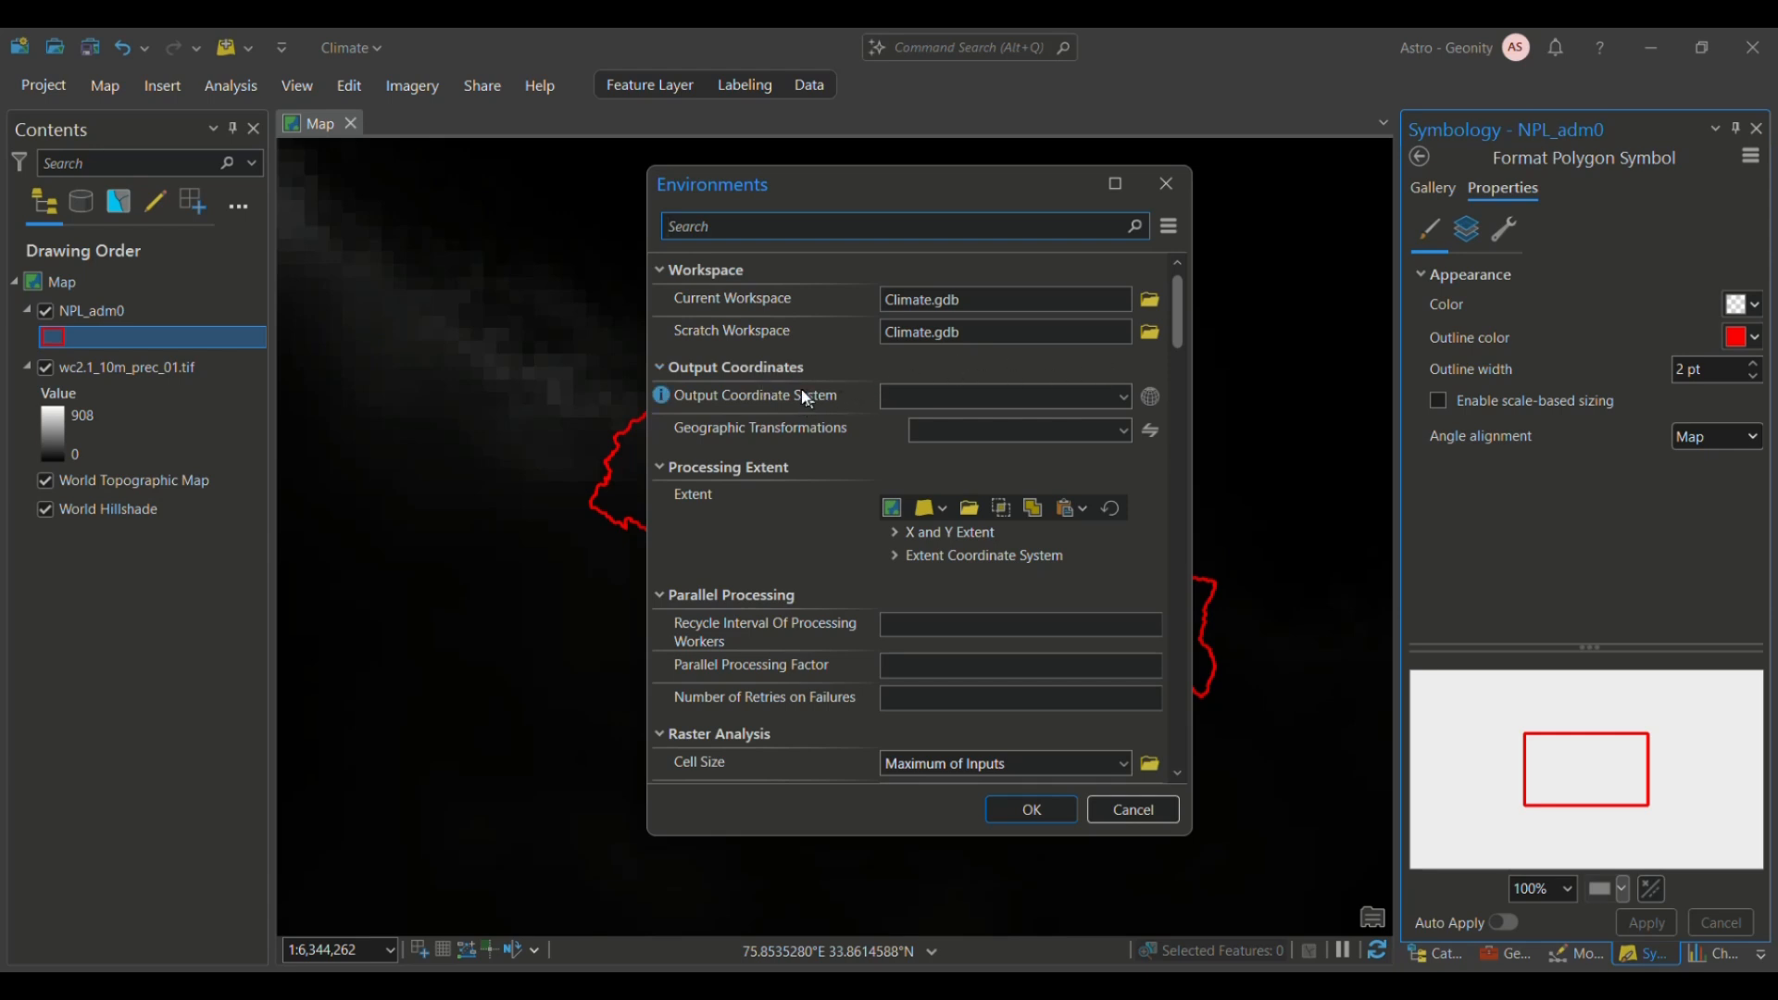
left_click(1130, 400)
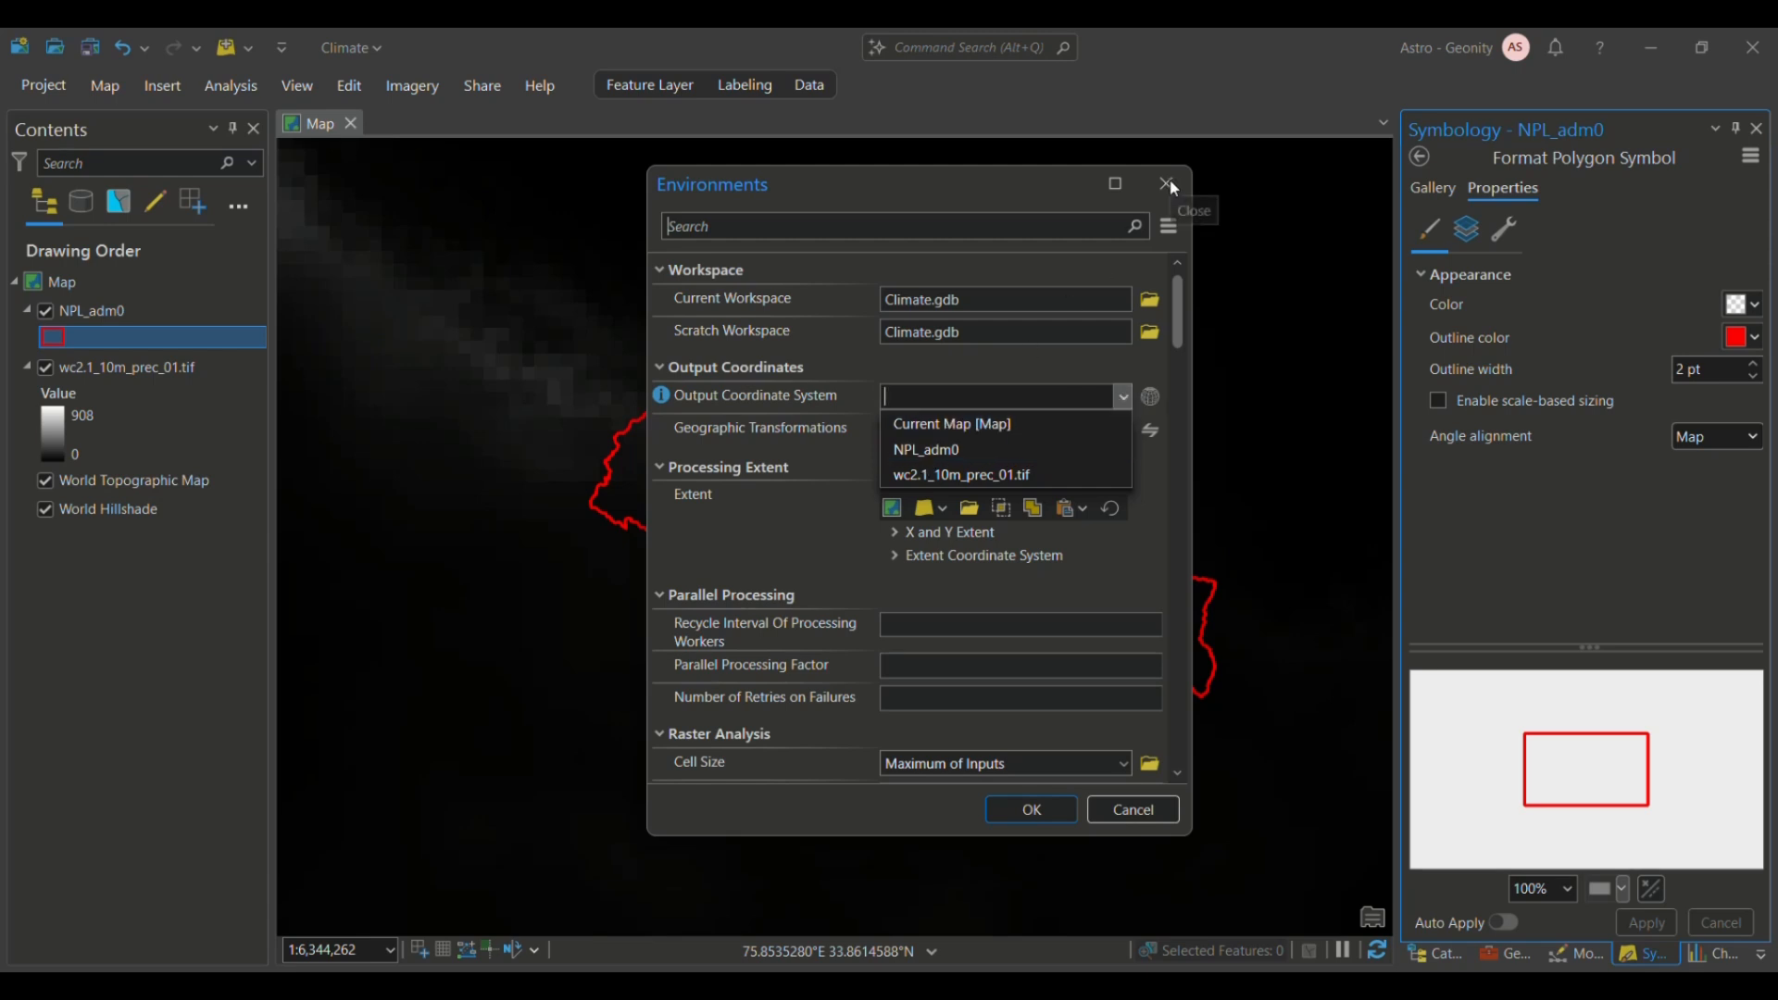
left_click(999, 187)
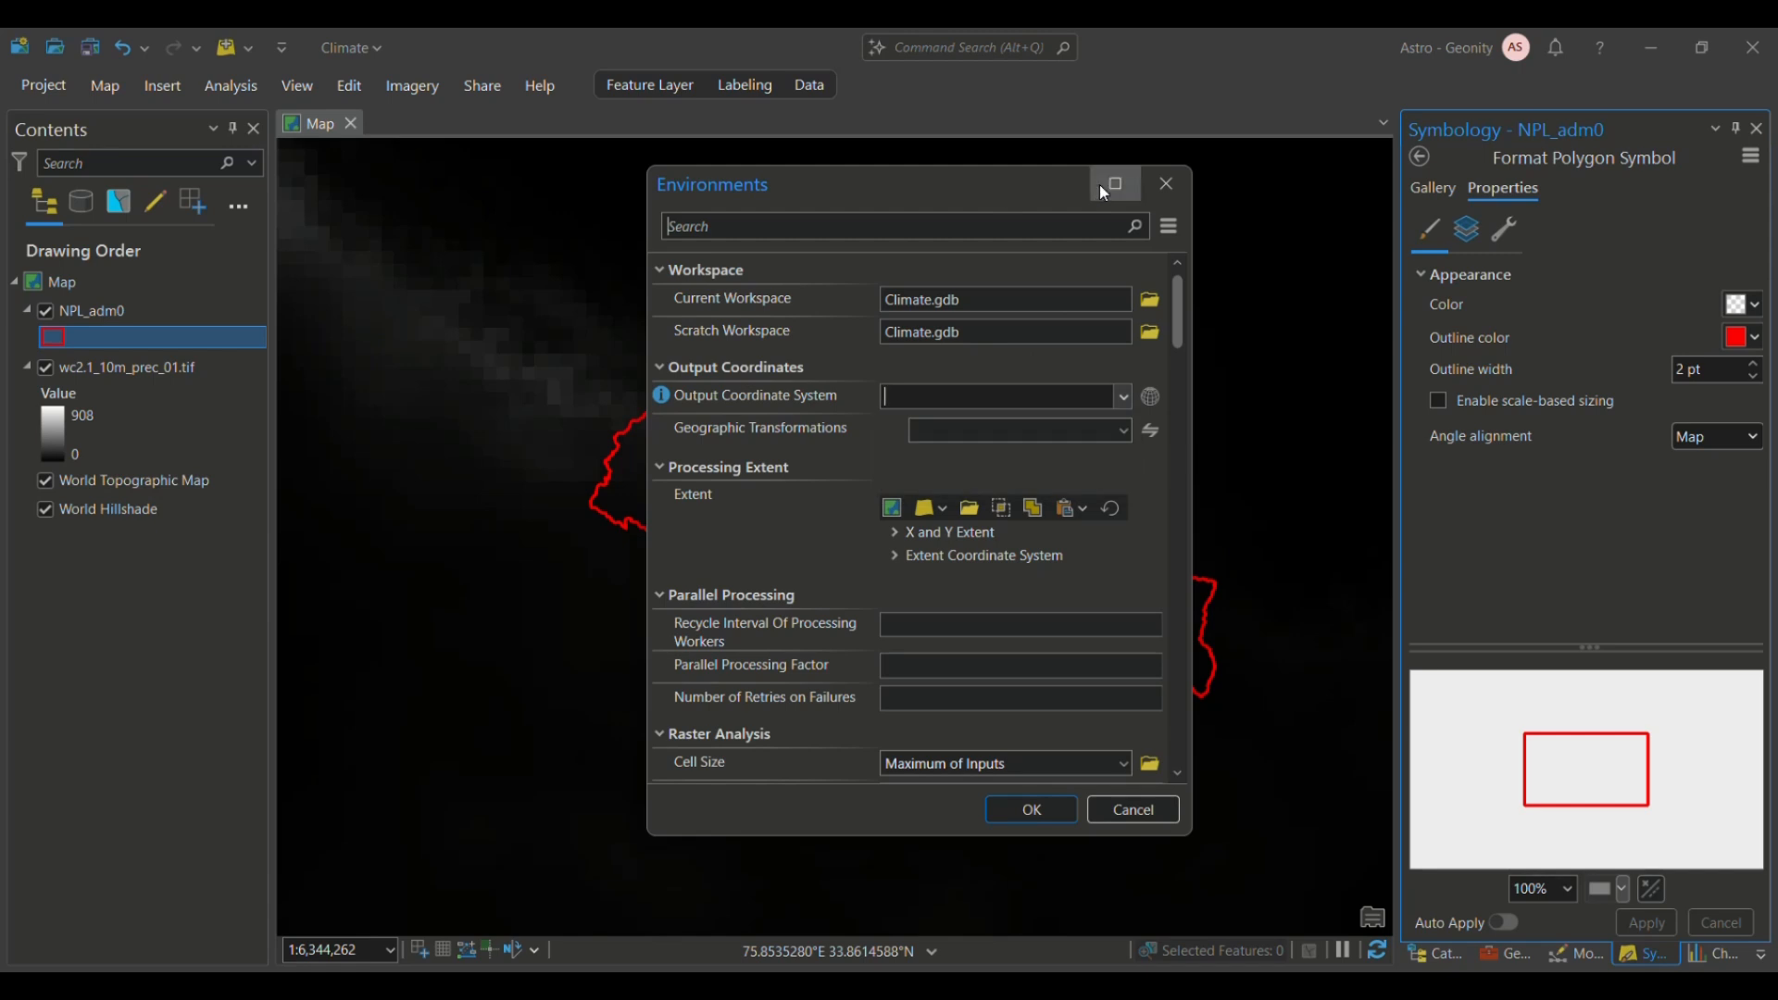
left_click(1164, 183)
Step: Check the spatial reference of the NPL_adm0 layer in its source properties
left_click(78, 311)
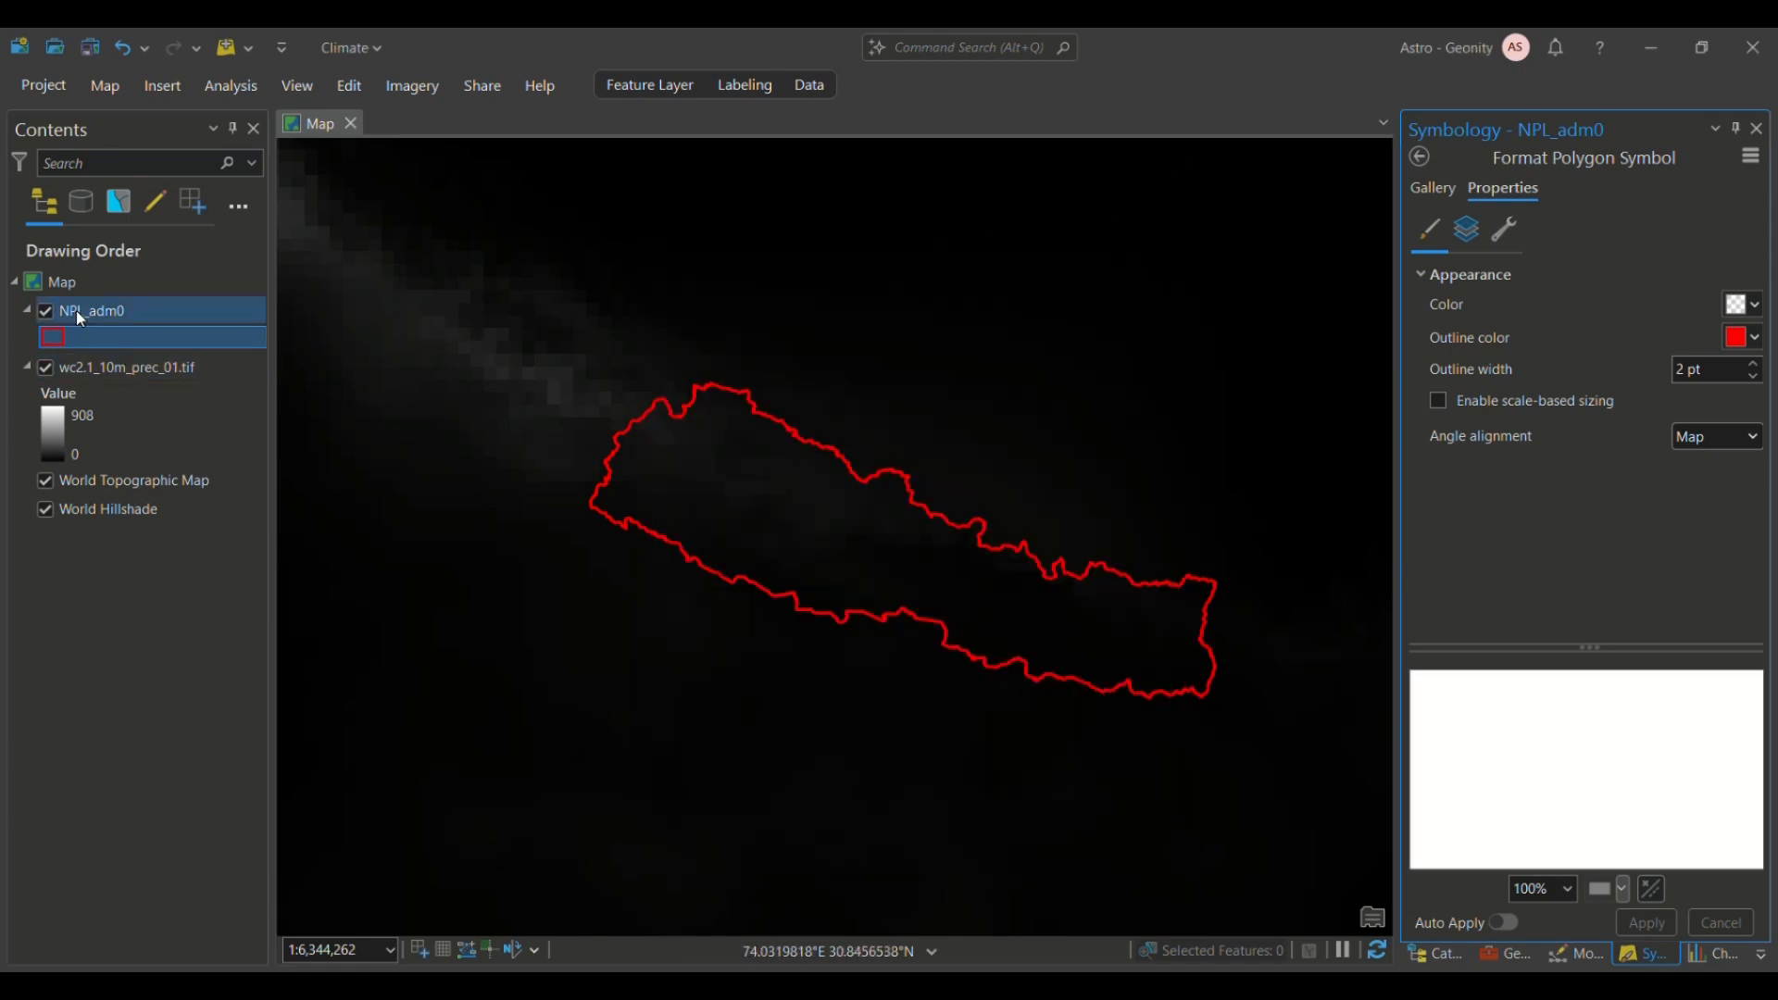
right_click(76, 309)
left_click(188, 933)
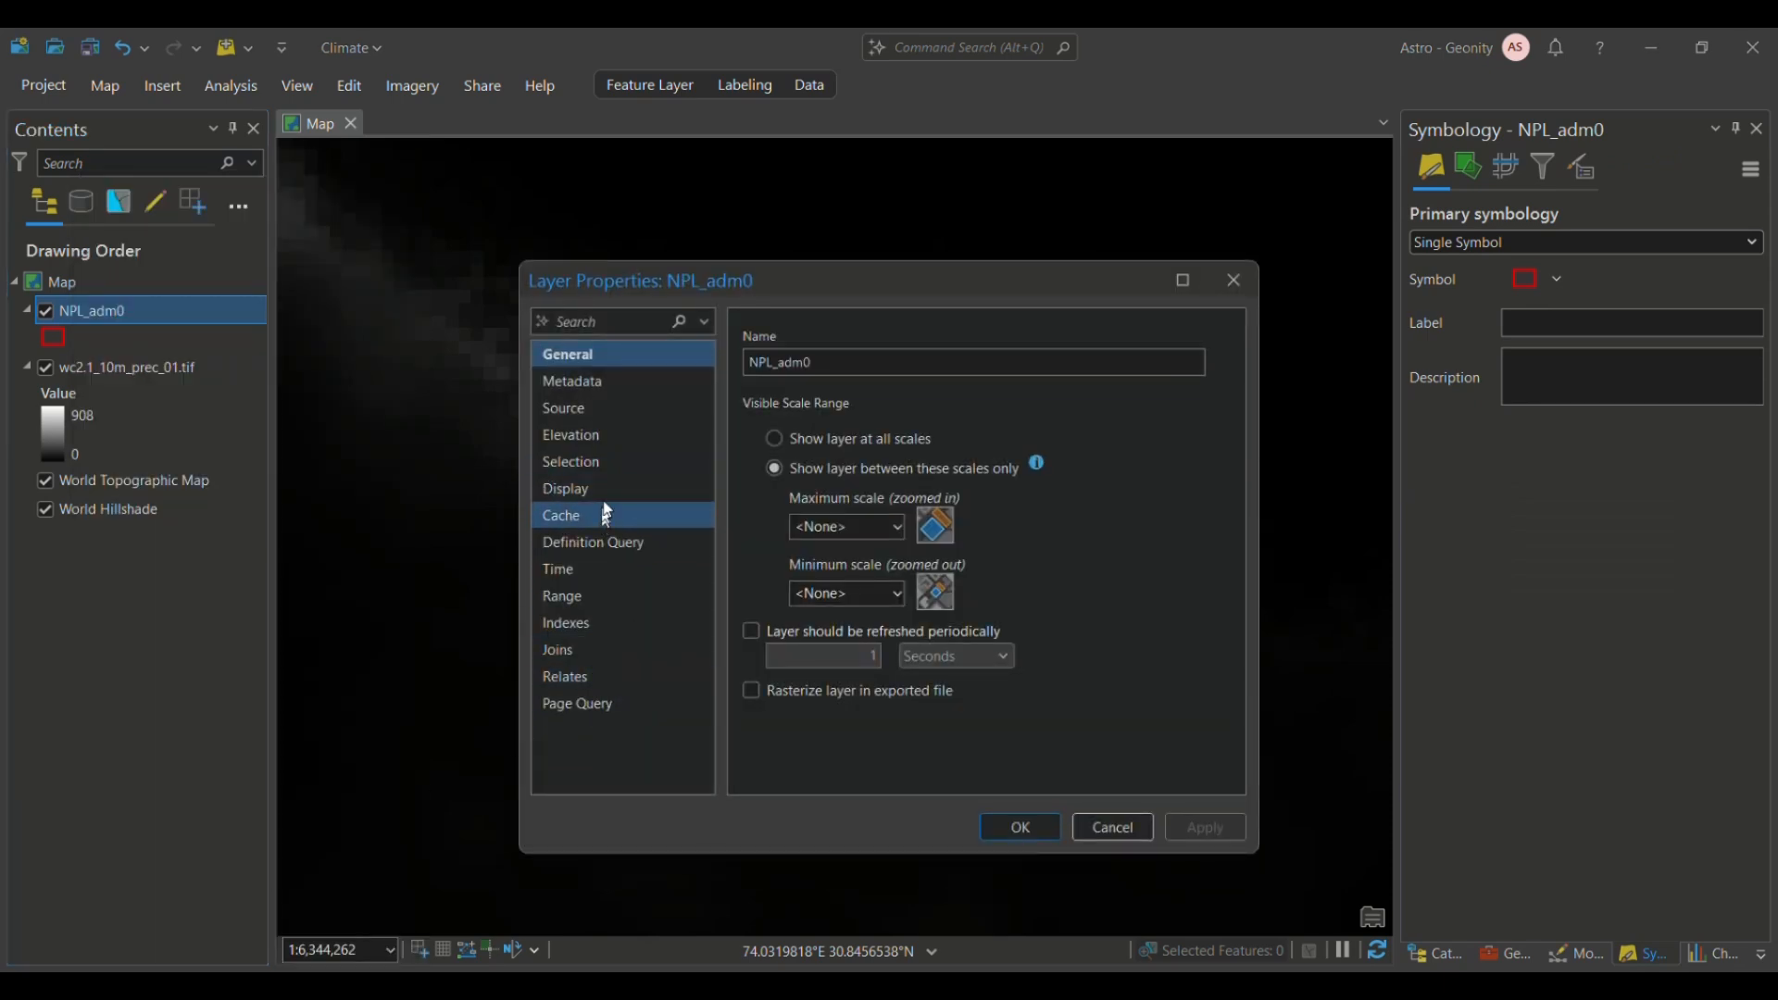
left_click(611, 421)
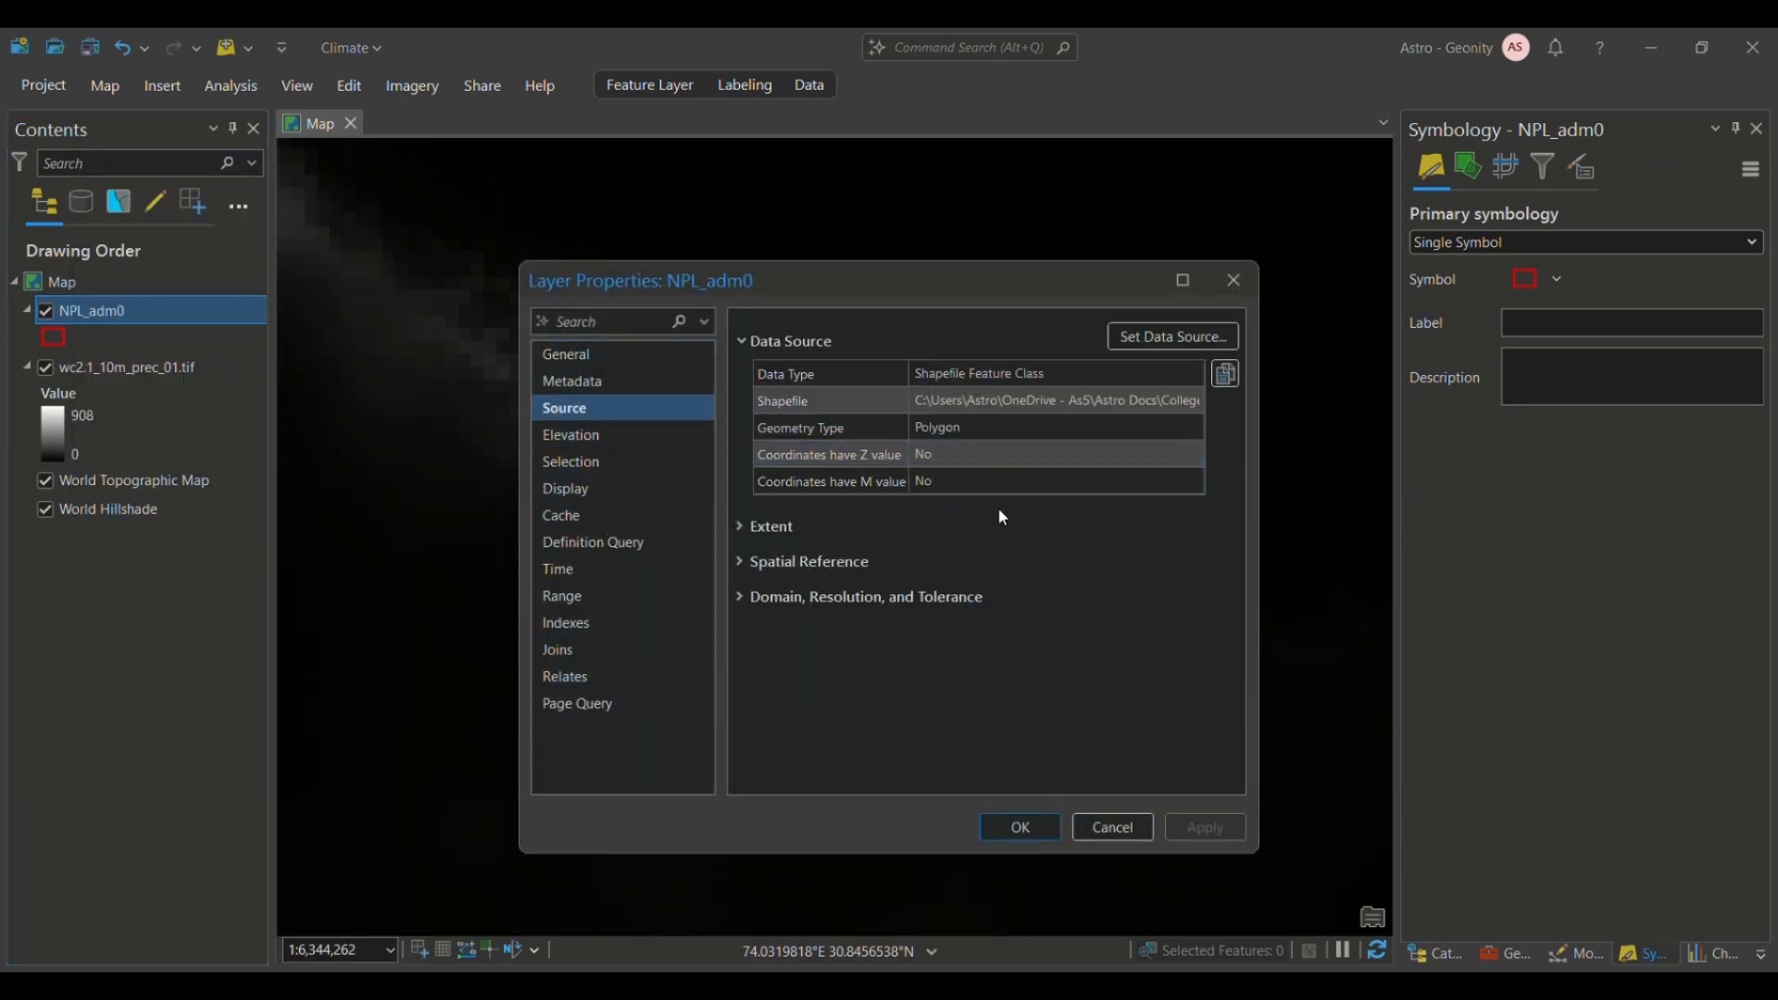
left_click(800, 559)
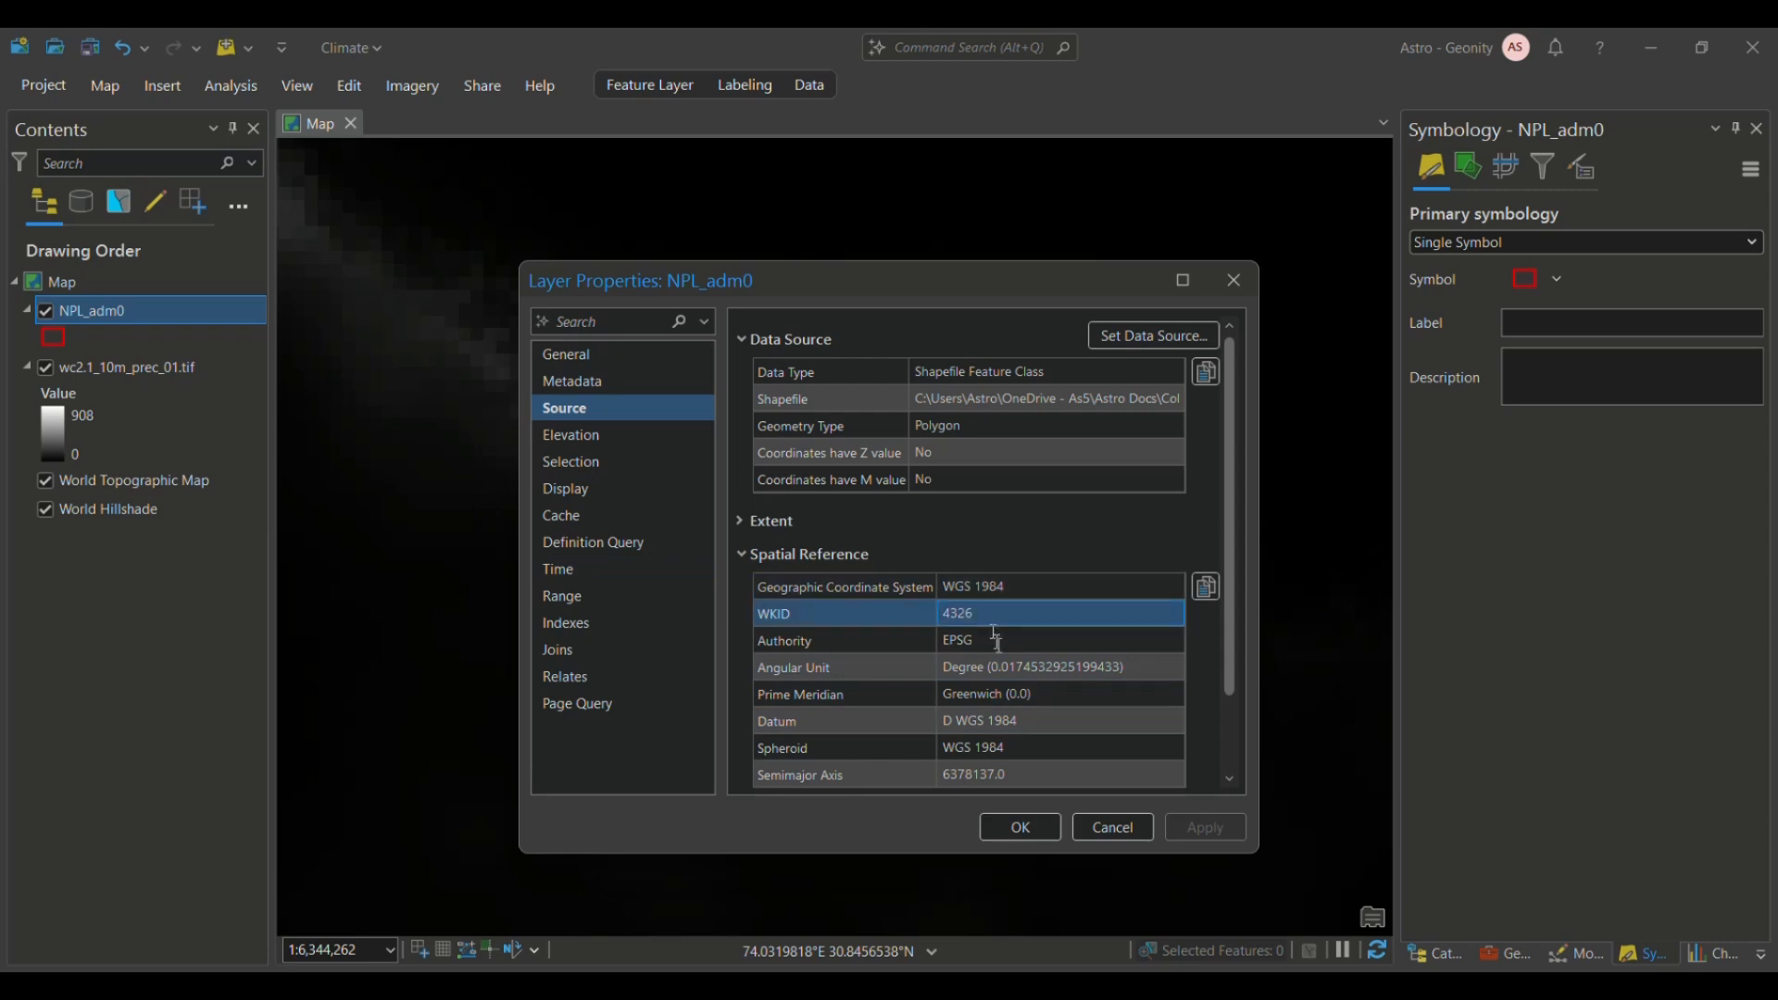
scroll(979, 684, "down", 2)
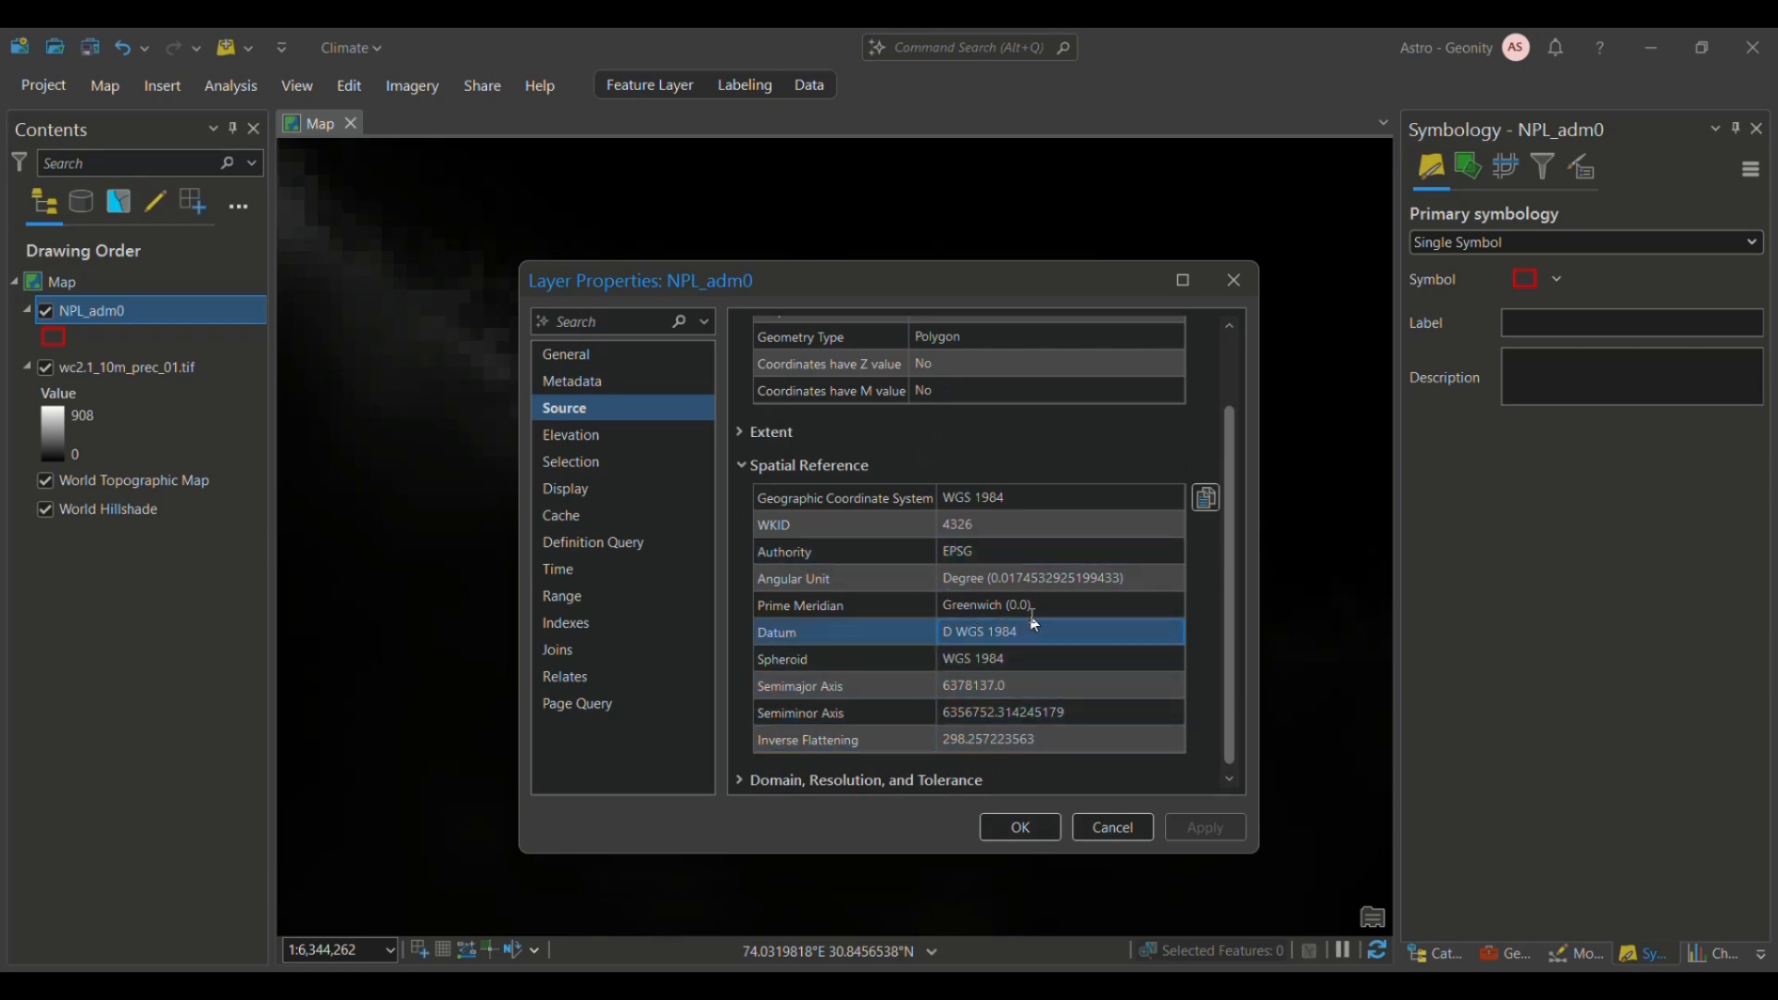
left_click(1234, 280)
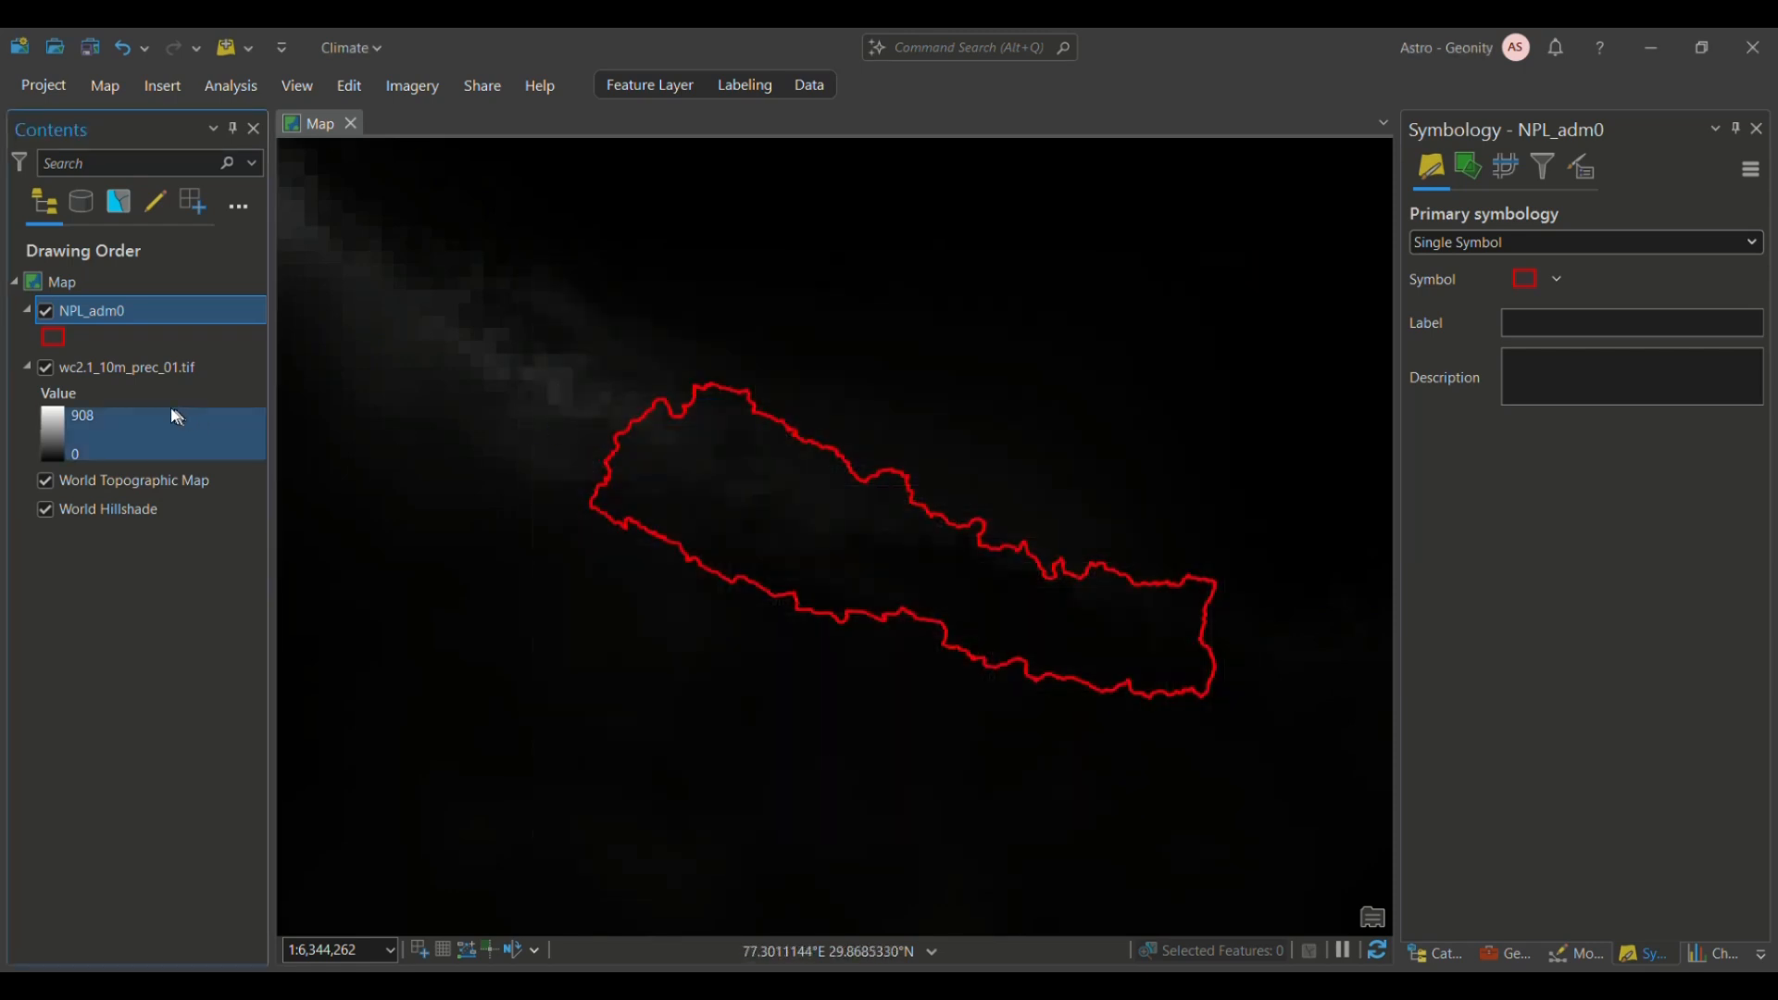
Step: Check the spatial reference of the wc2.1_10m_prec_01.tif raster in its source properties
left_click(129, 375)
double_click(129, 375)
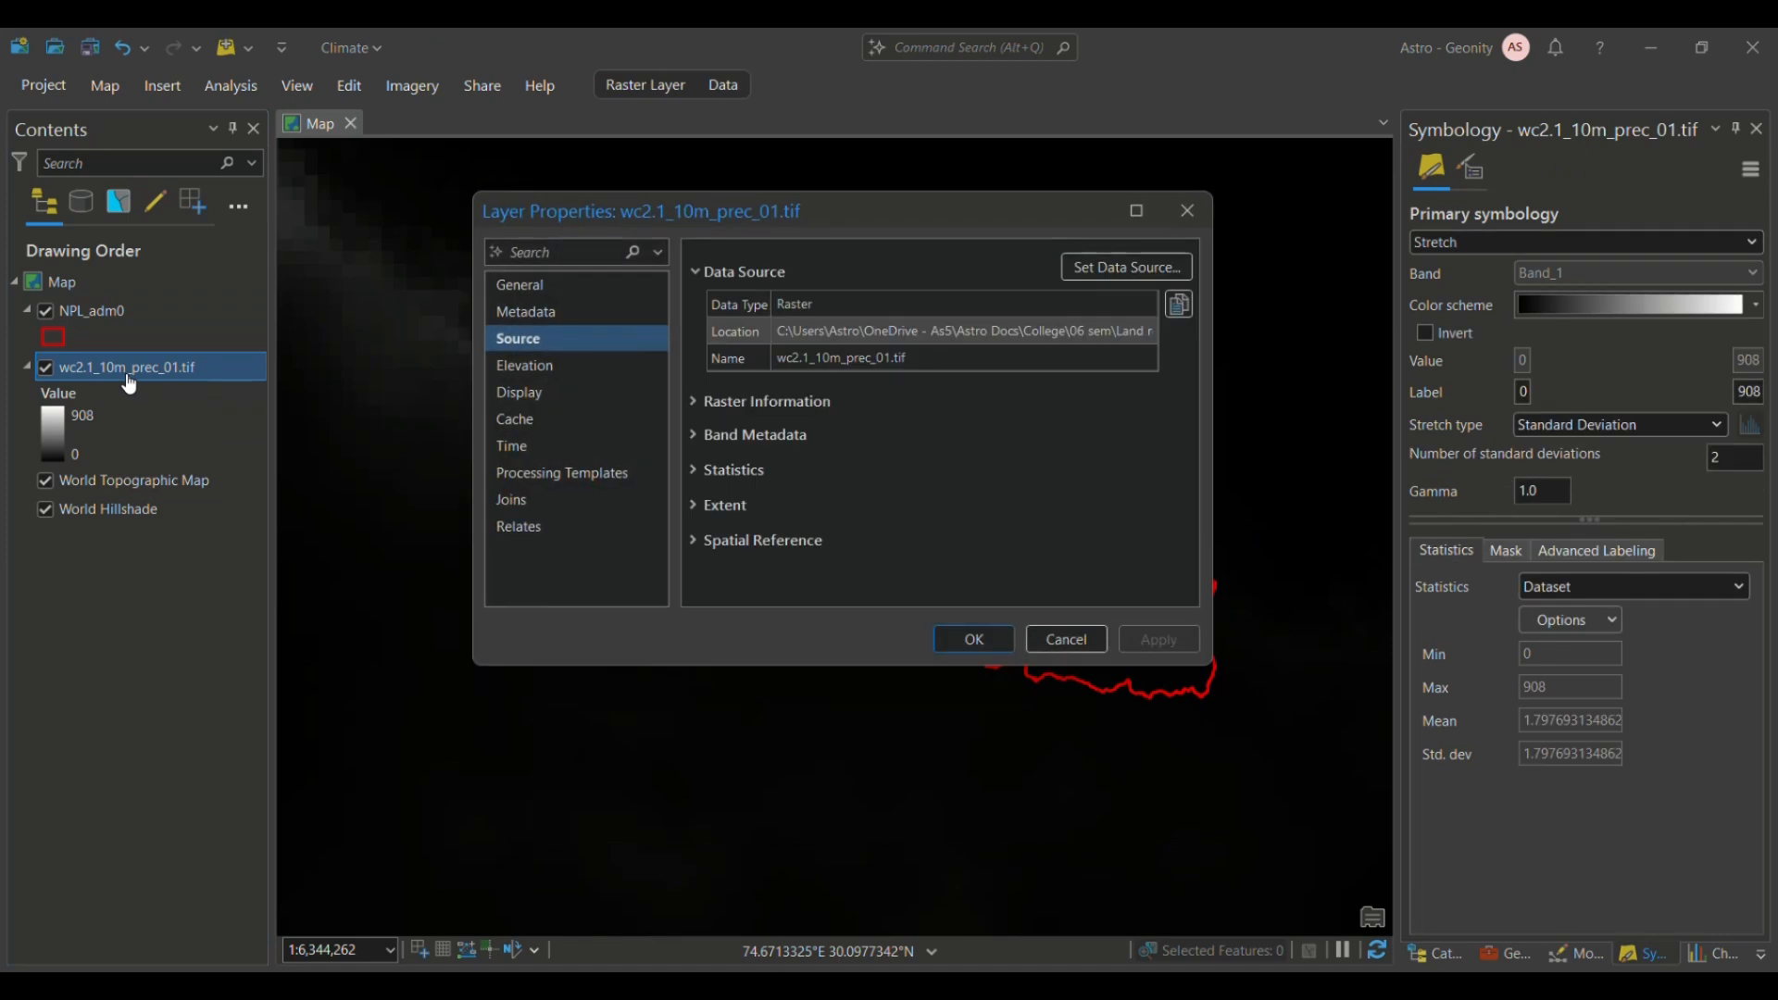
left_click(733, 399)
left_click(734, 399)
left_click(746, 535)
scroll(942, 526, "down", 3)
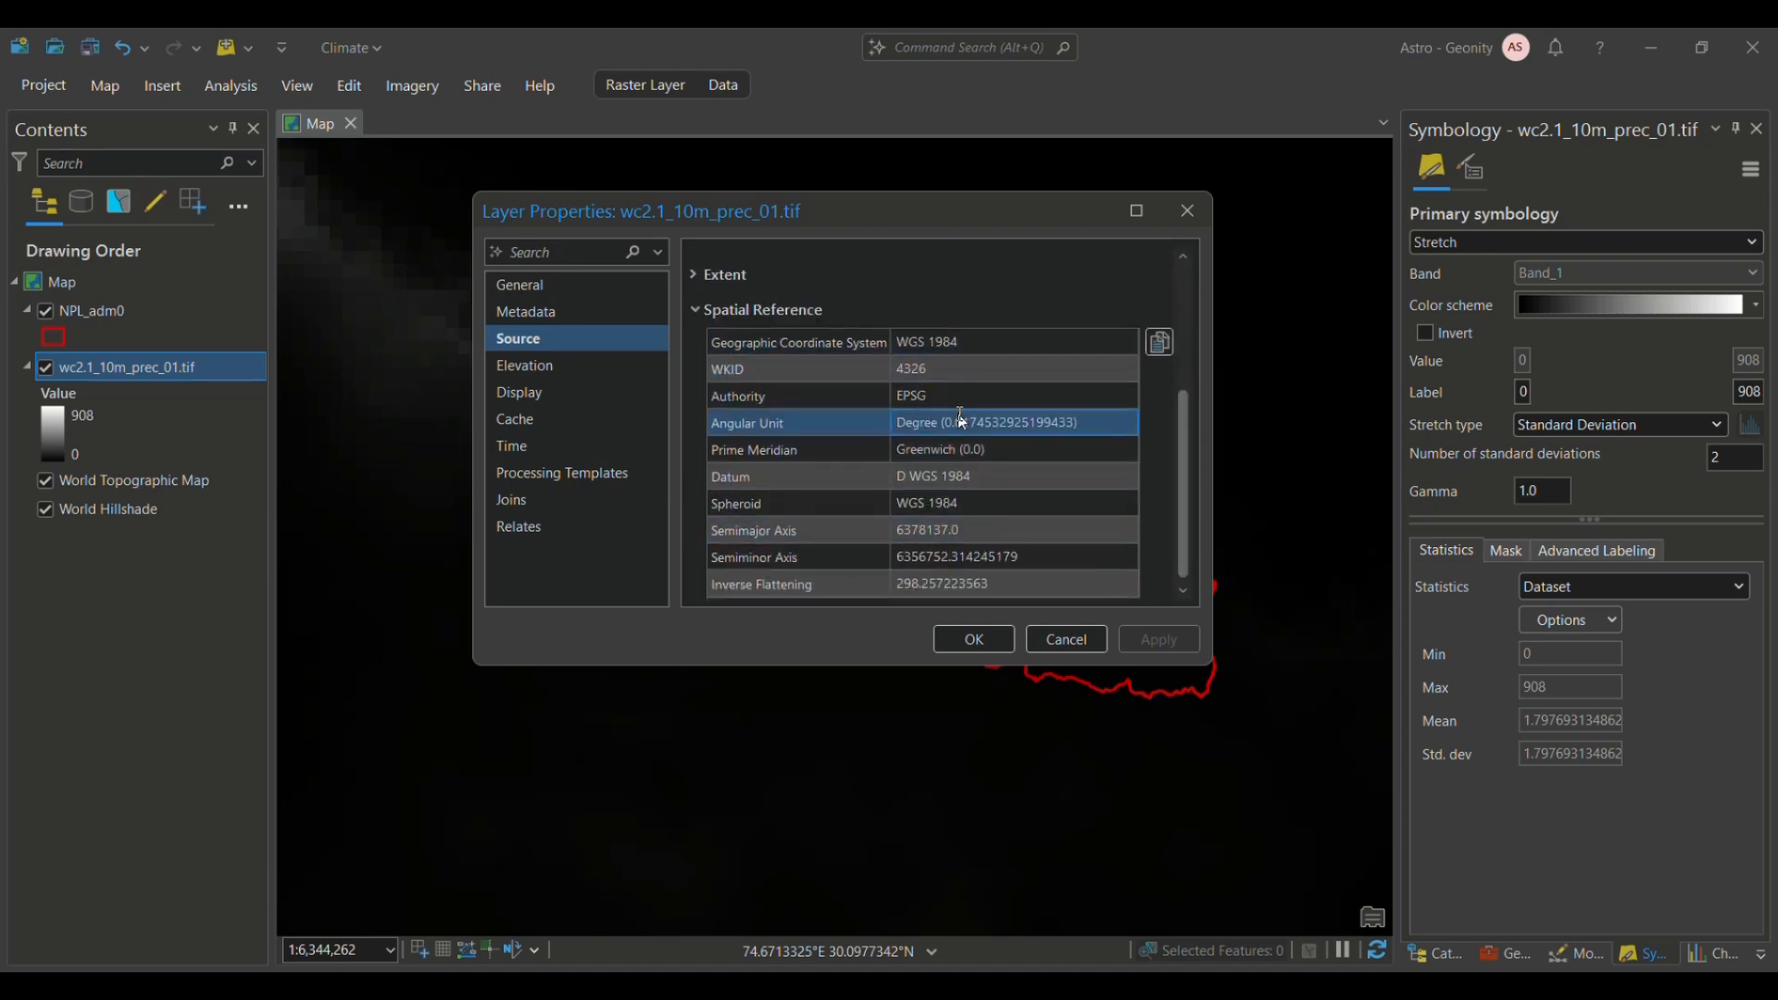
left_click(1074, 641)
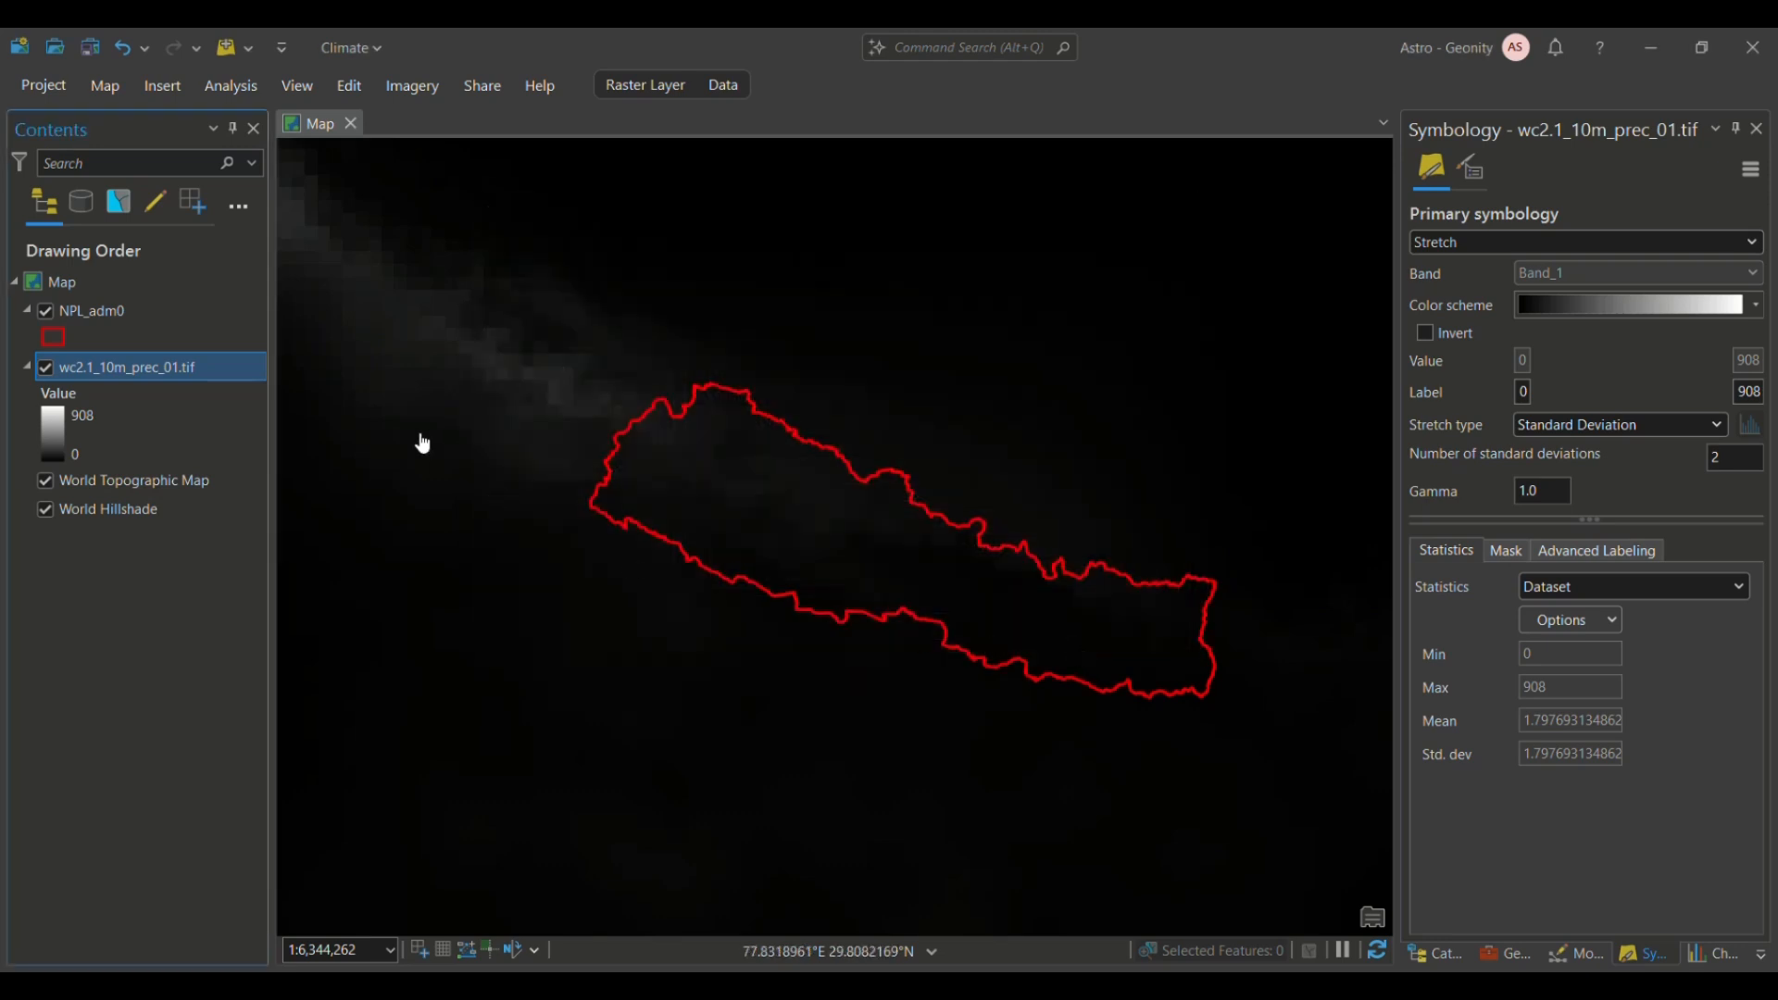
Step: Set the processing extent in the geoprocessing environments to the NPL_adm0 layer
left_click(231, 83)
left_click(126, 186)
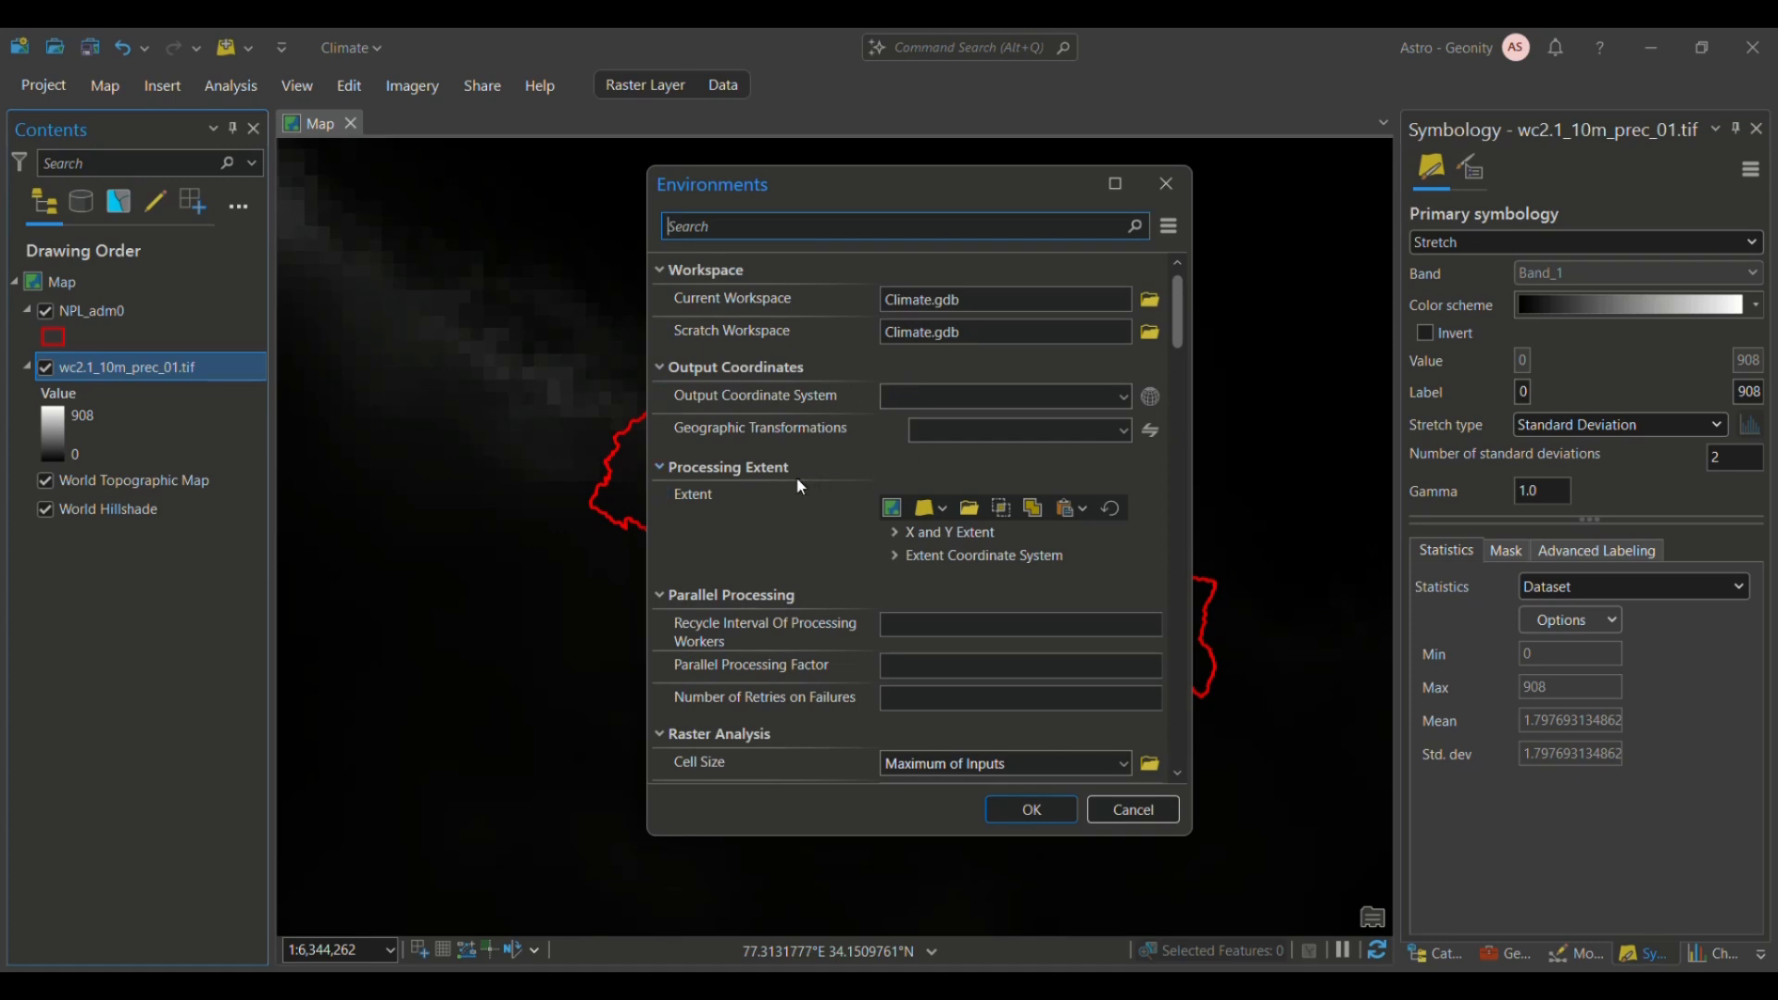
left_click(945, 510)
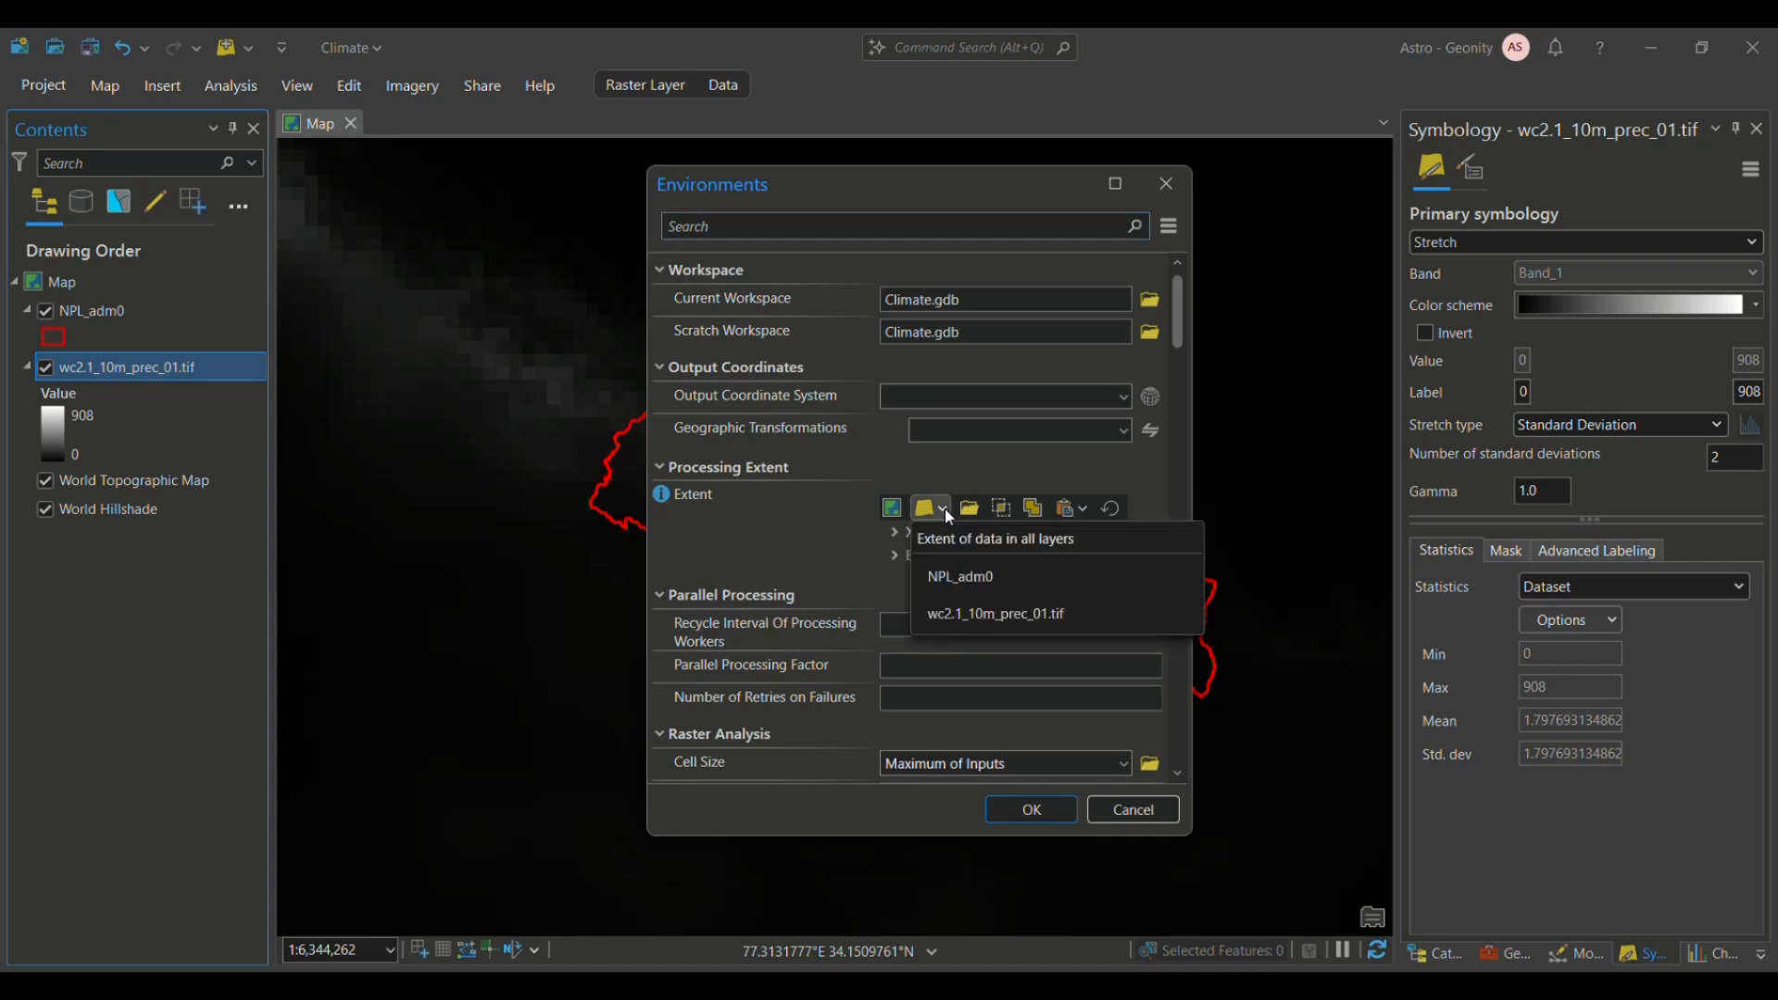
left_click(973, 590)
Step: Set the raster analysis mask to NPL_adm0.shp from the Geological map's NPL_adm folder under 06 sem, Land resource mapping, Practical
scroll(791, 559, "down", 10)
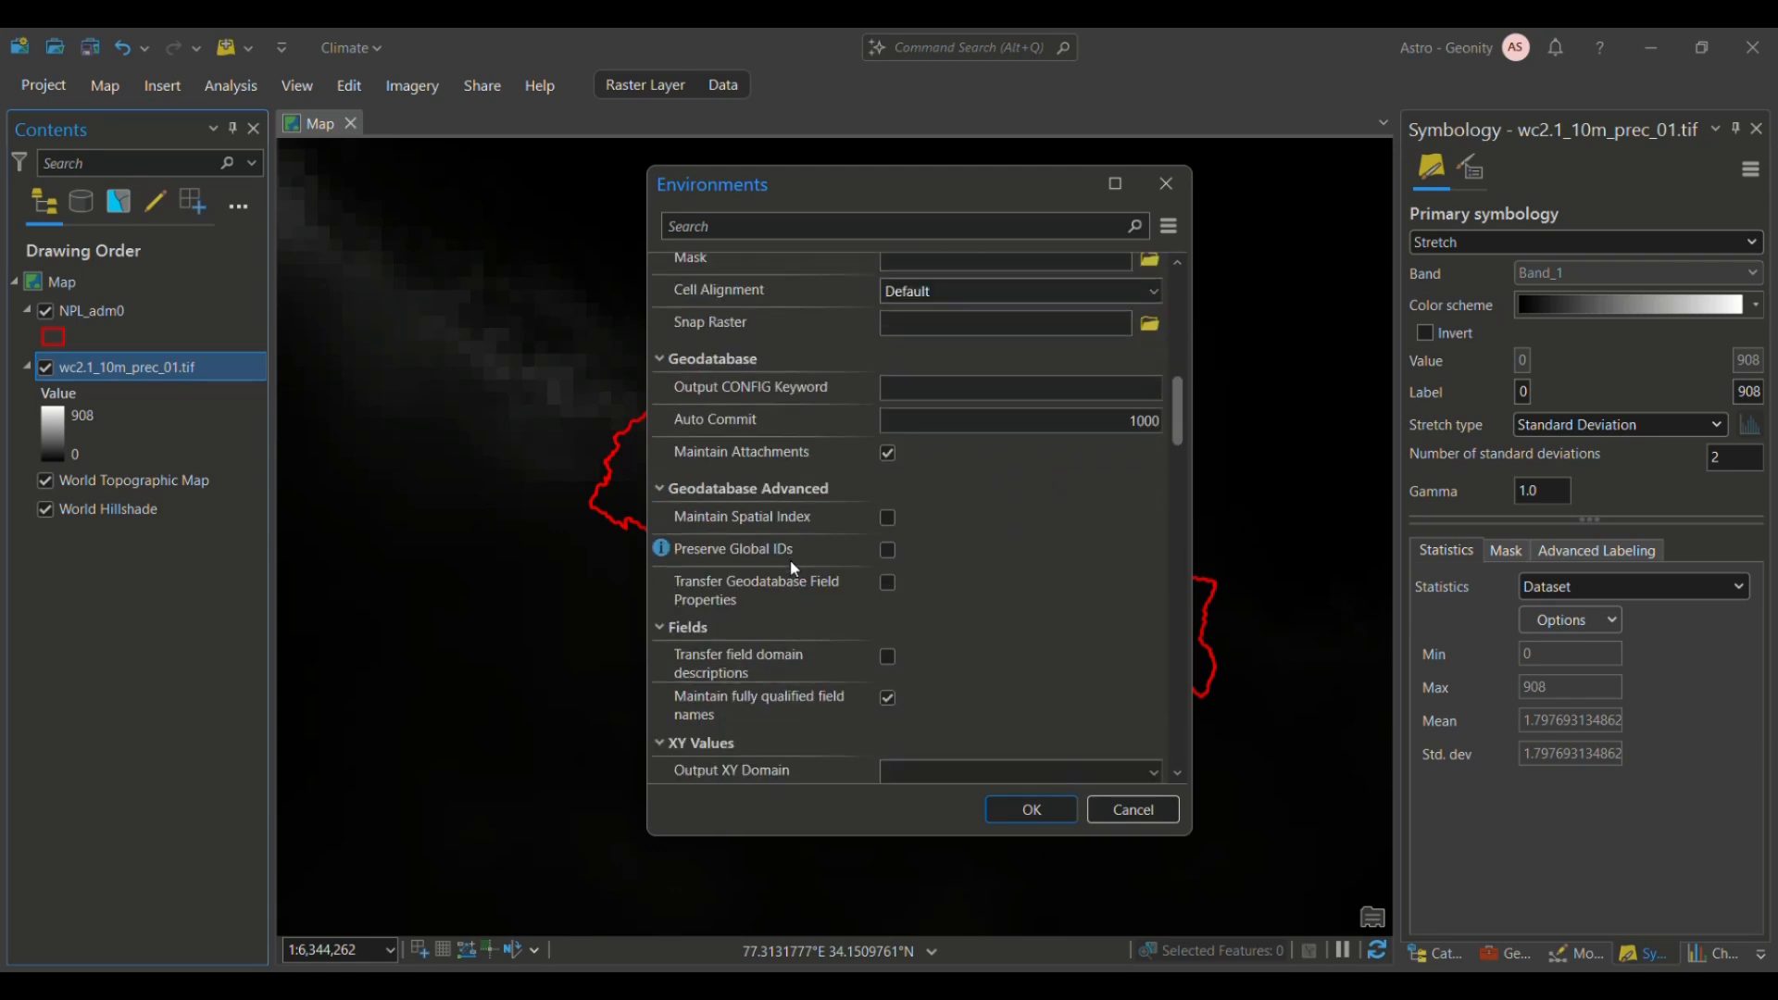
scroll(791, 559, "up", 8)
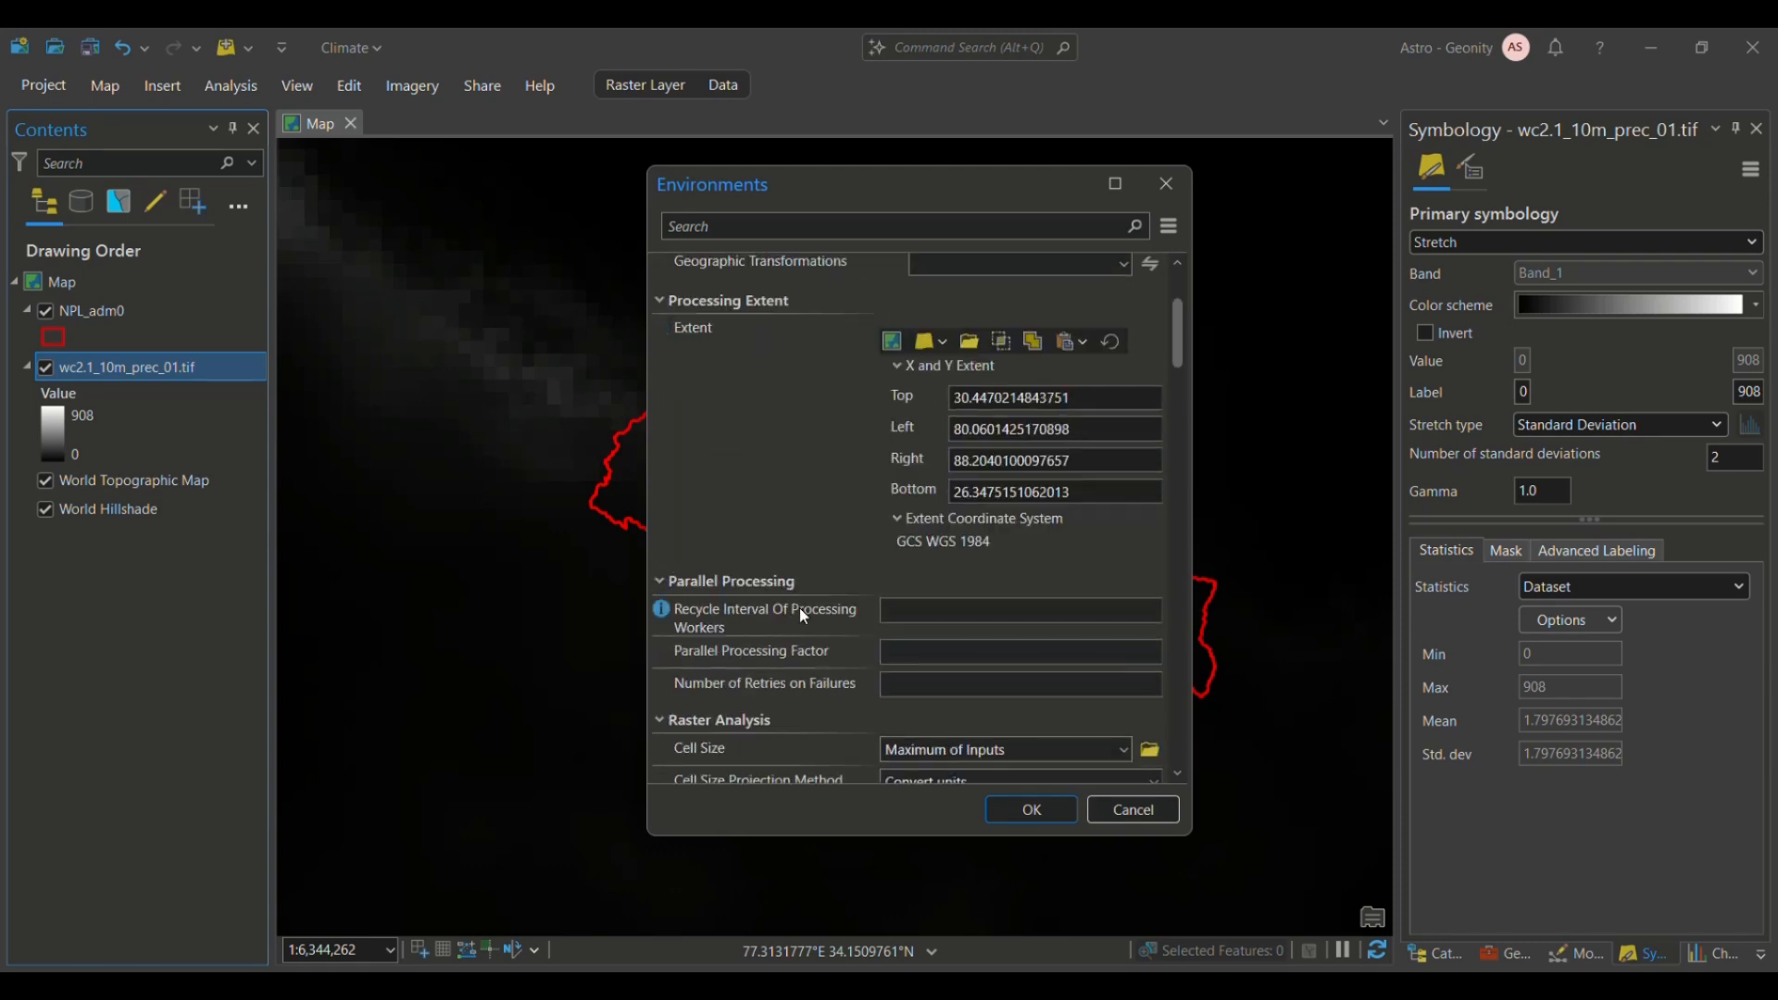
scroll(800, 611, "down", 3)
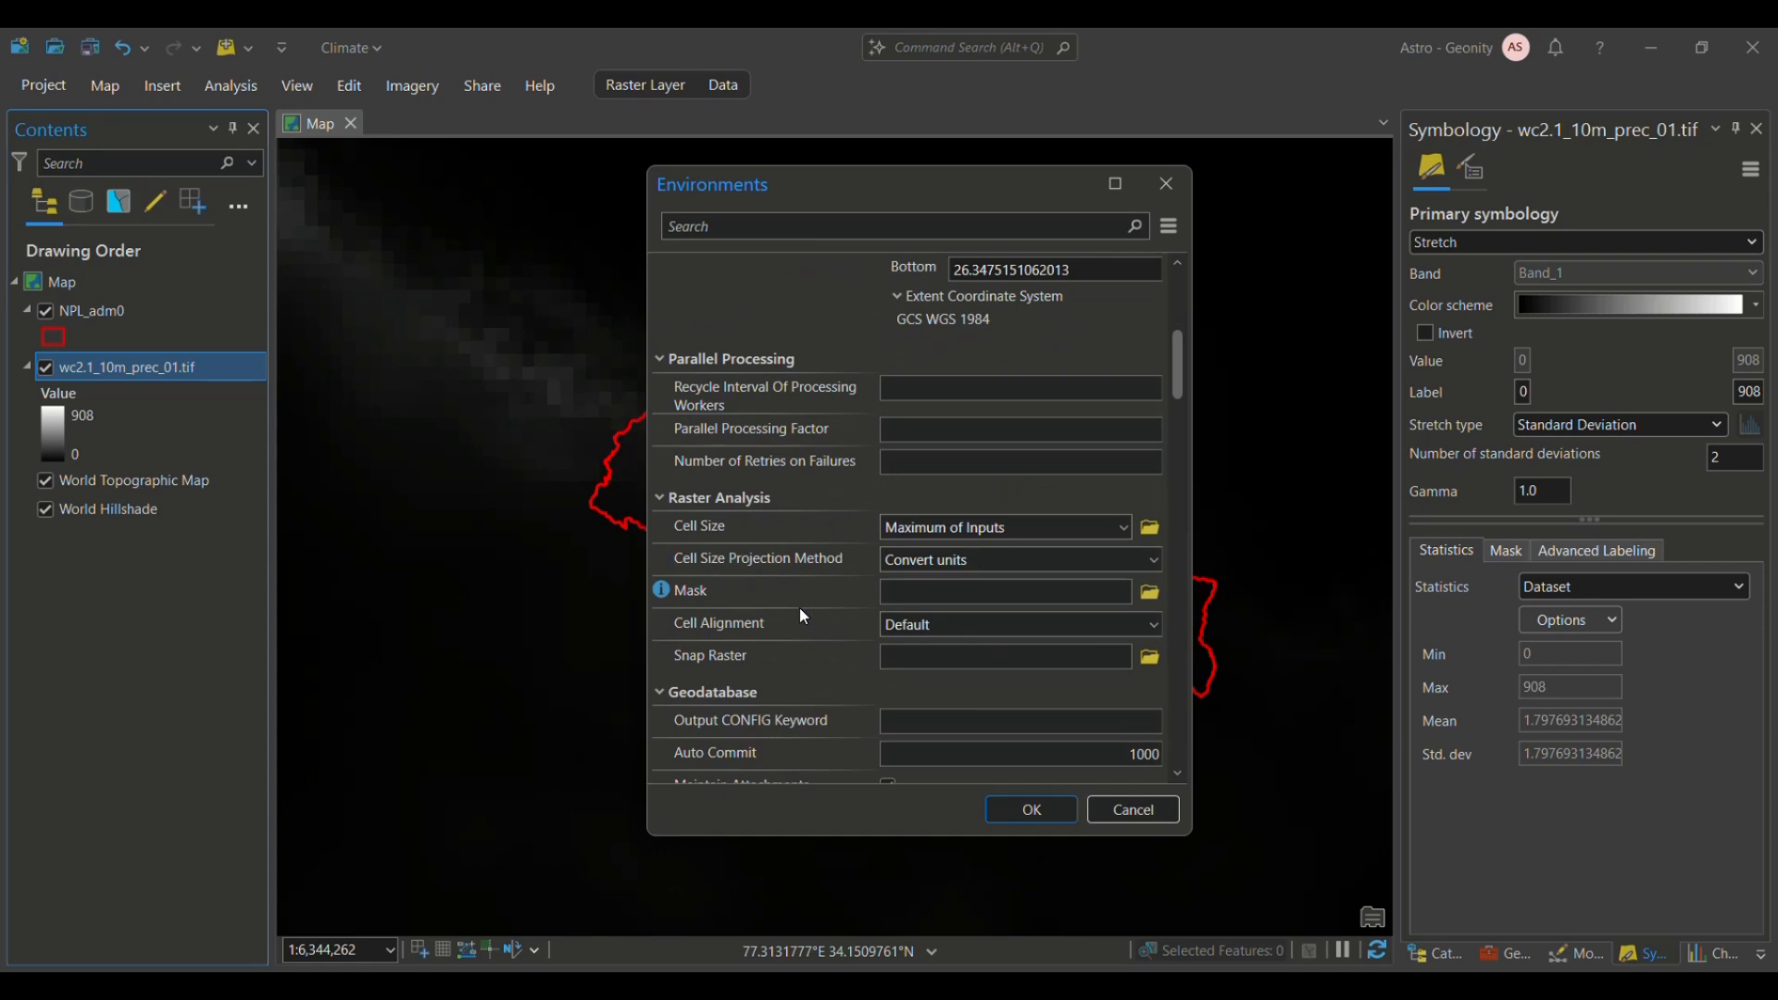
left_click(1149, 593)
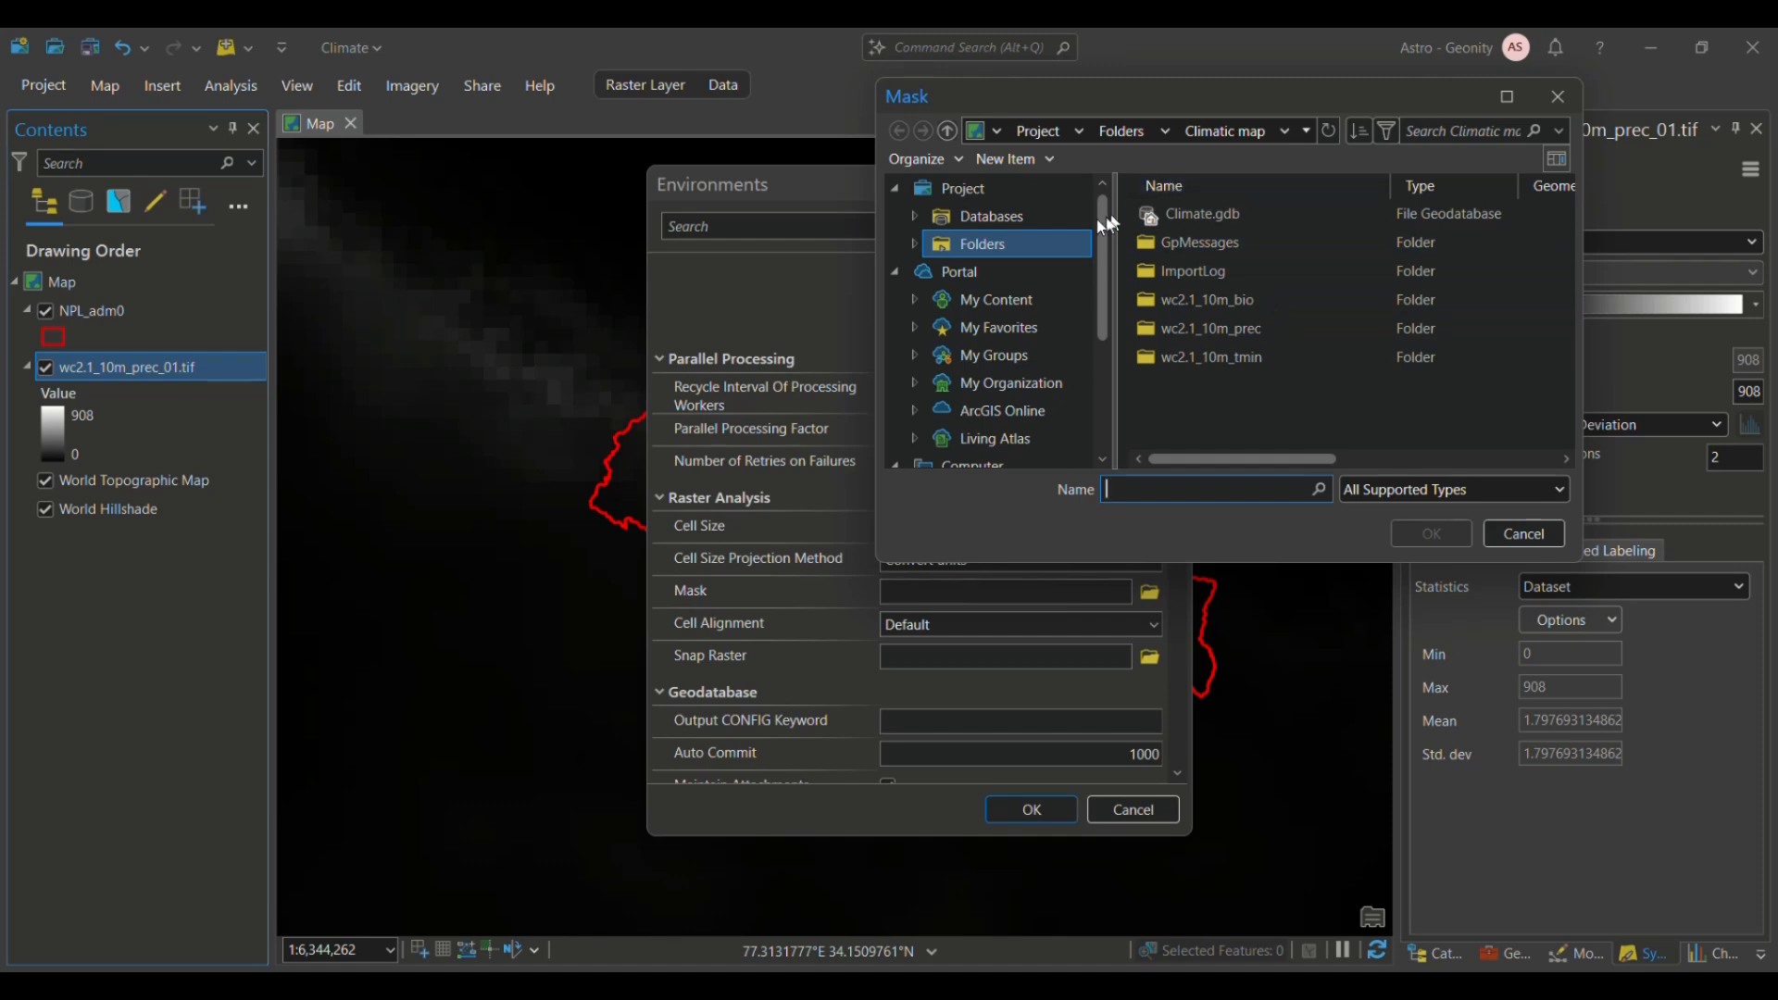
scroll(1011, 295, "down", 3)
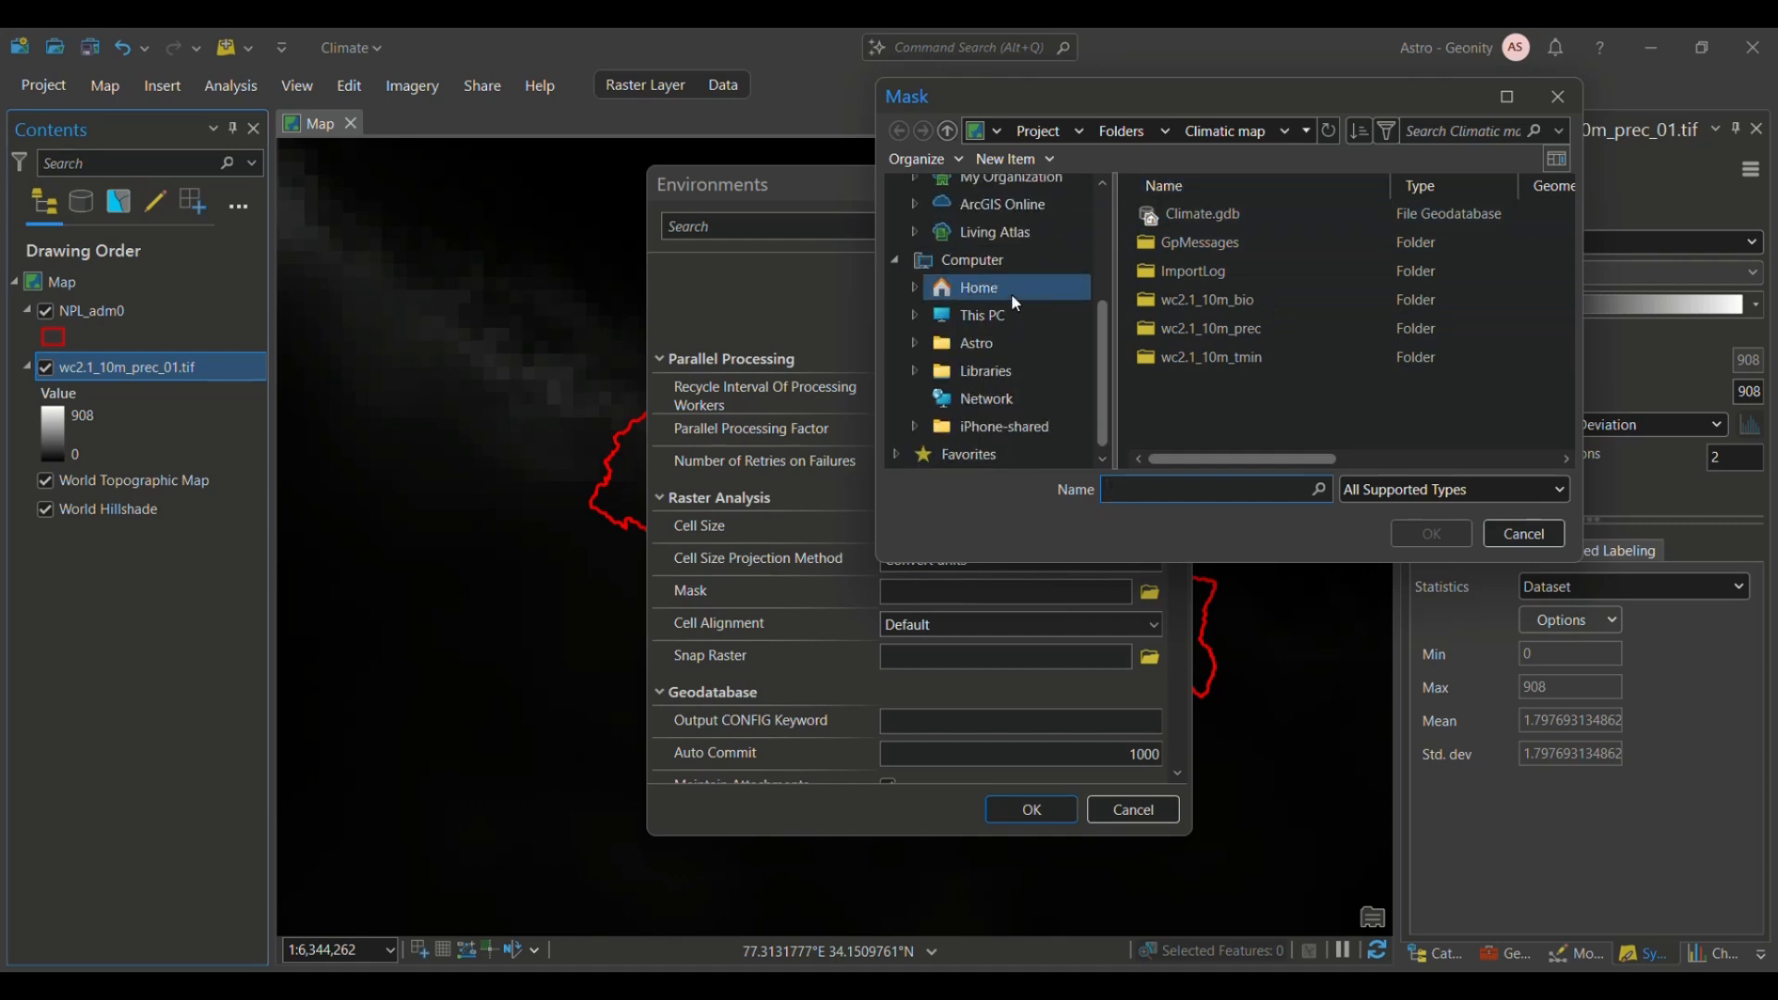
left_click(967, 453)
double_click(1190, 245)
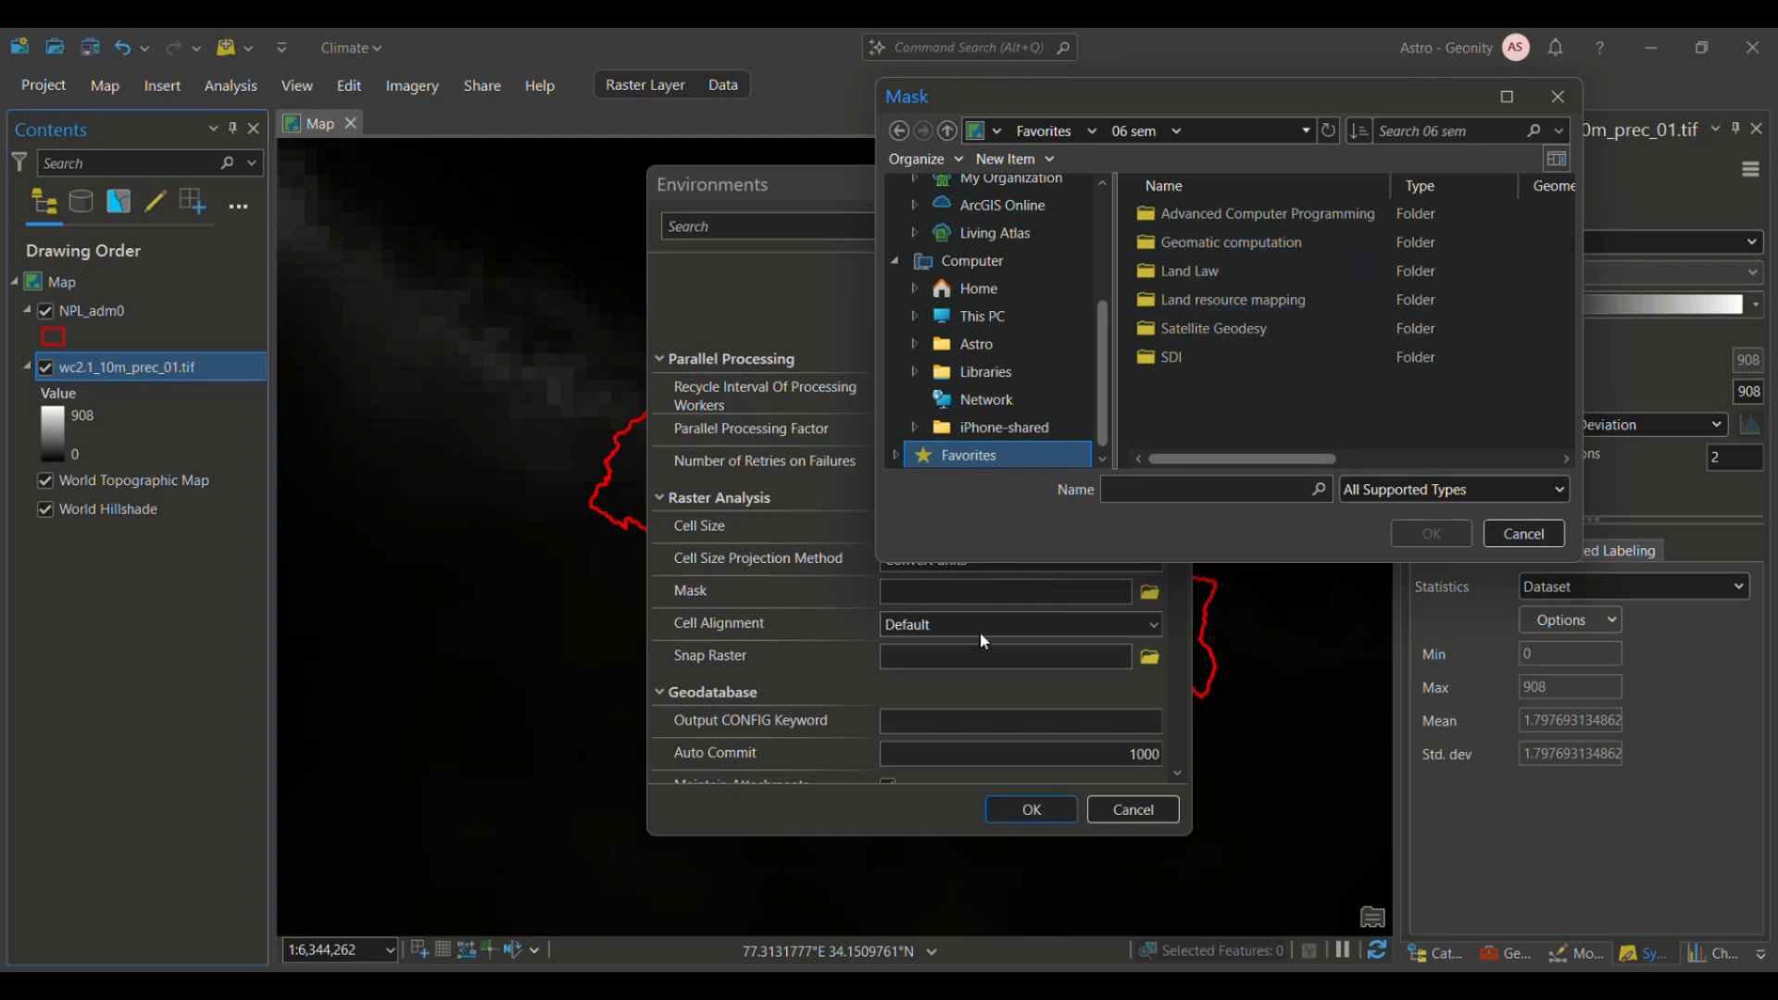
double_click(1183, 312)
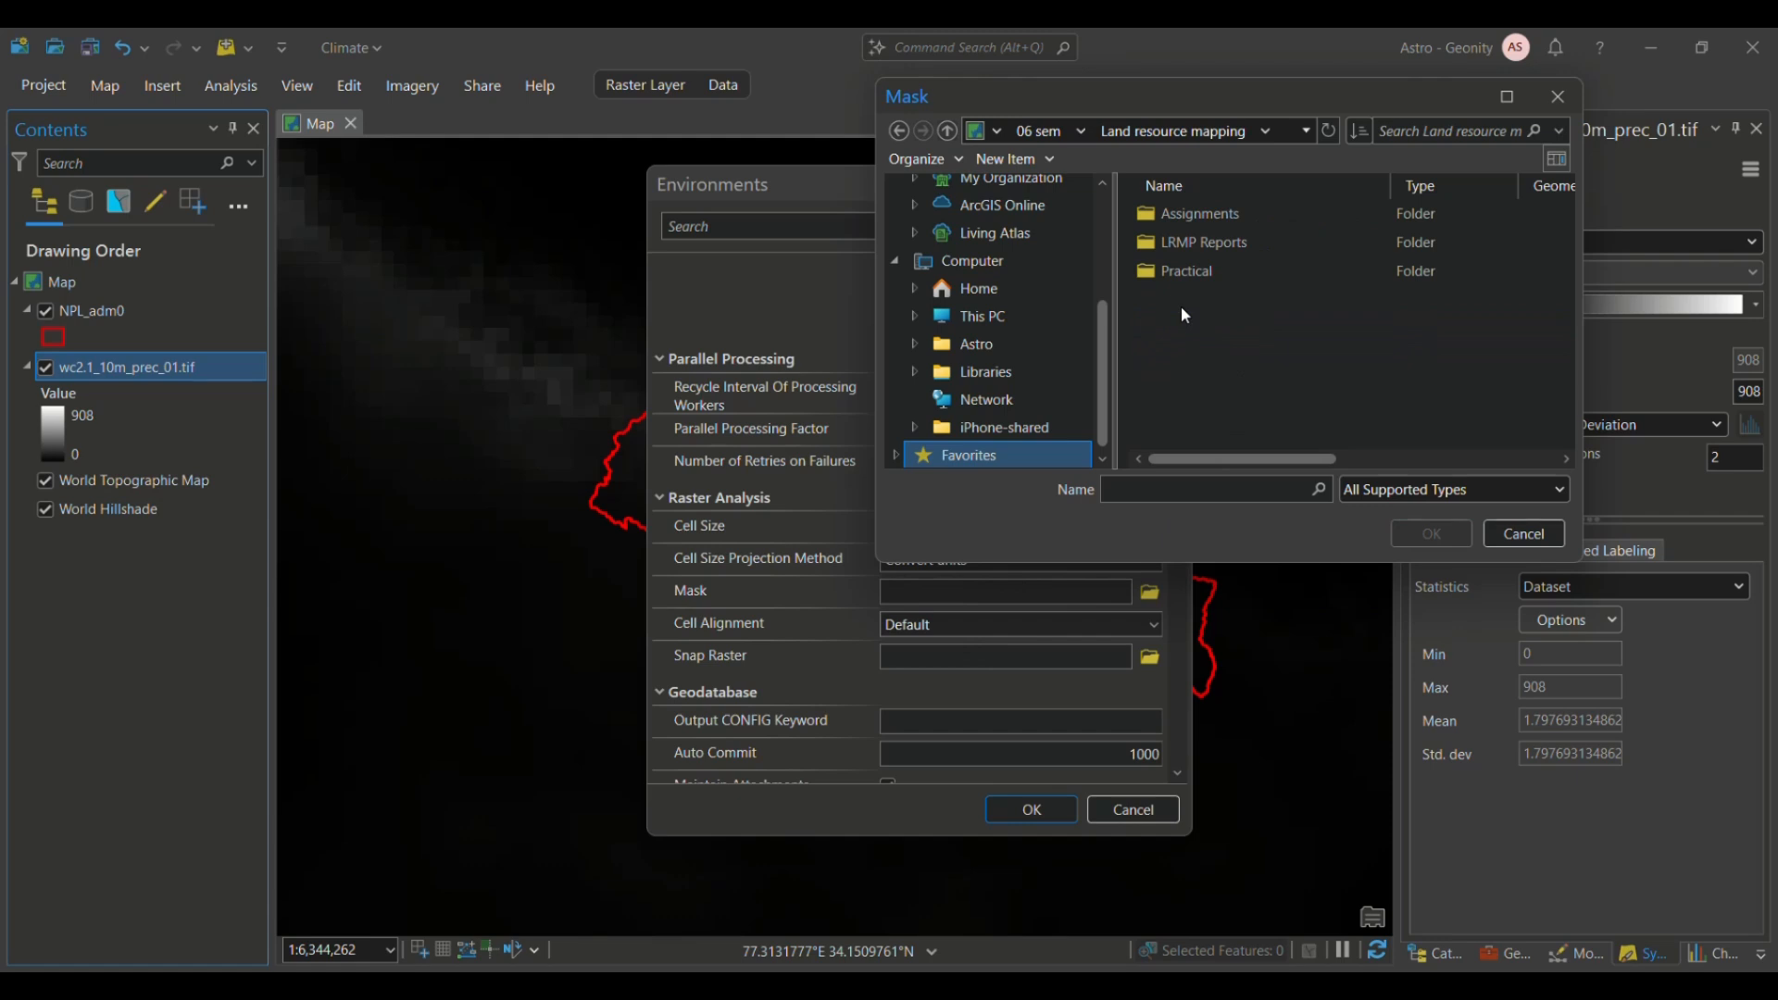
double_click(1169, 273)
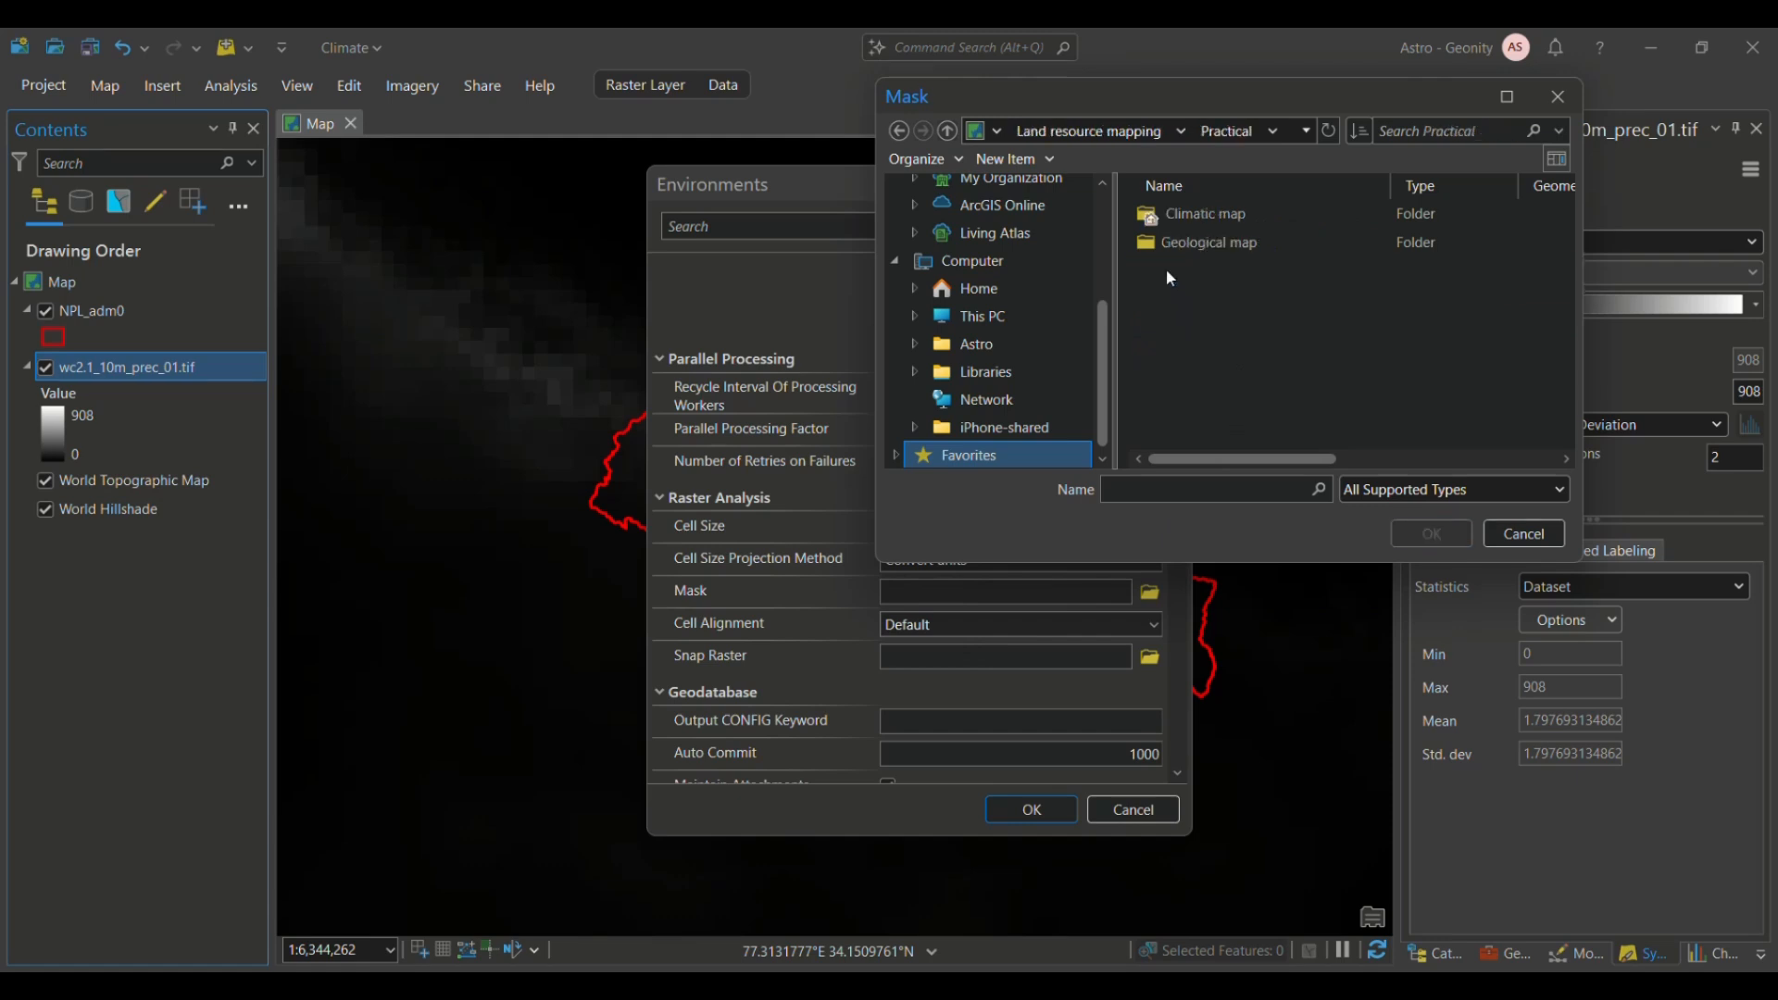
double_click(1208, 242)
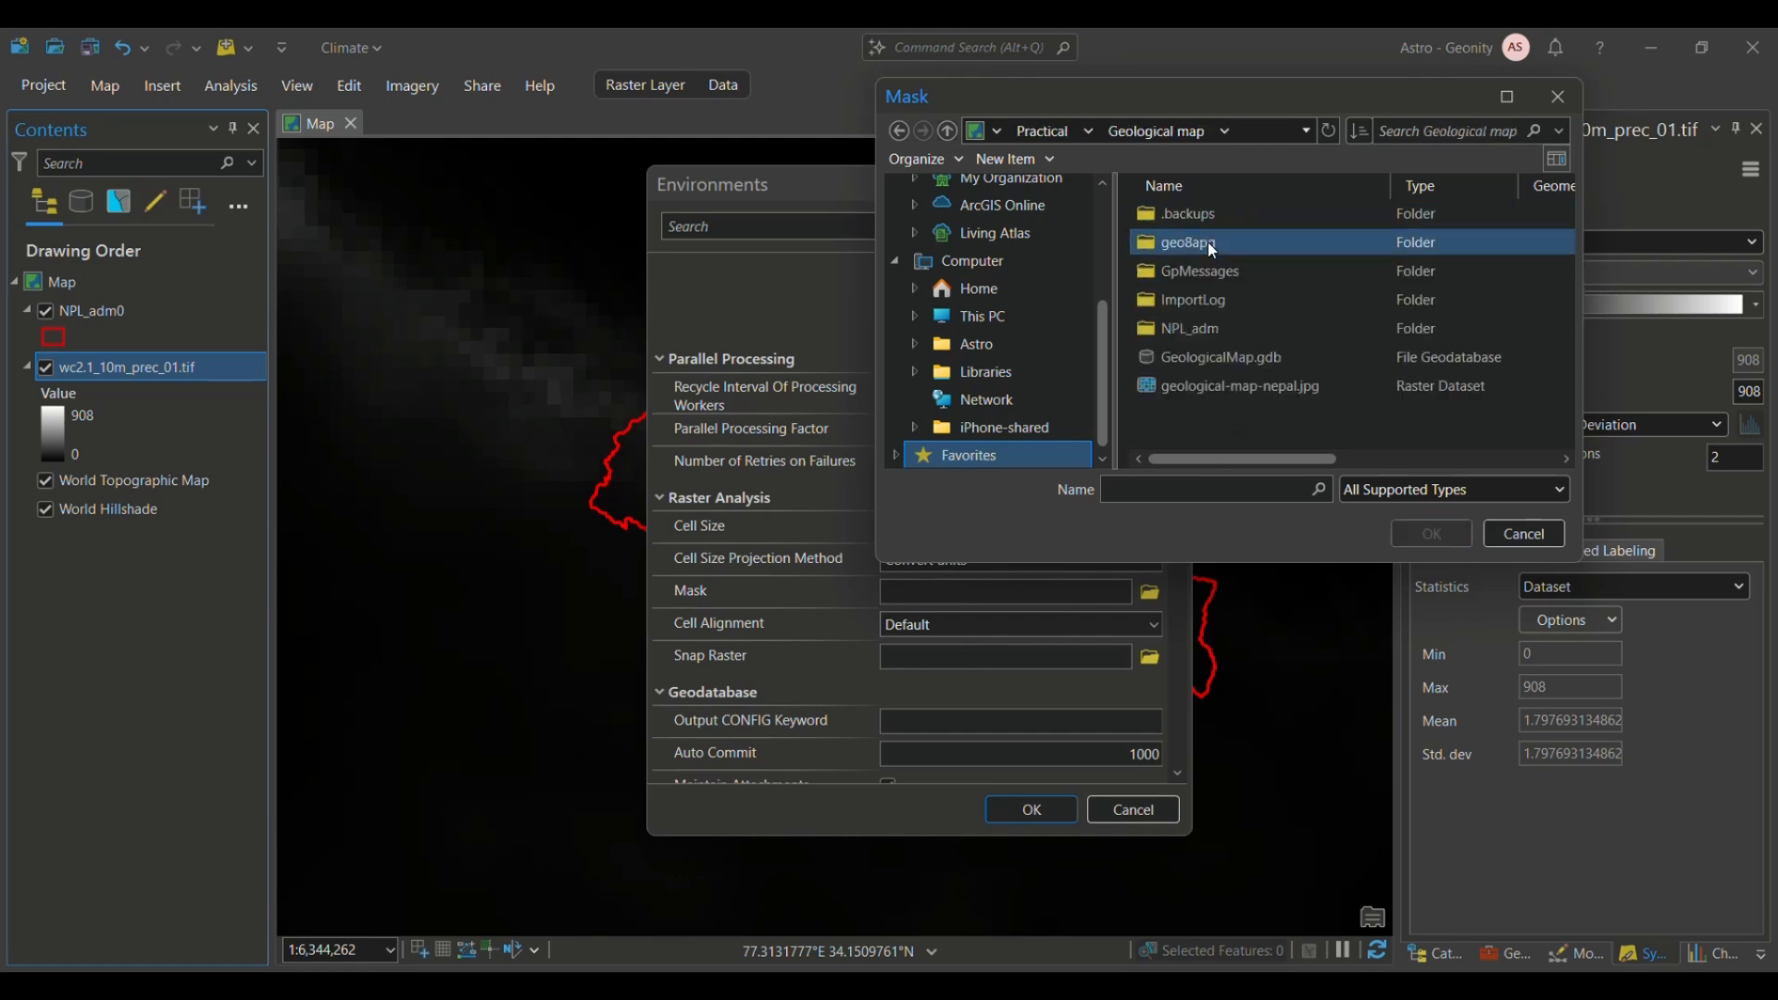
double_click(1204, 330)
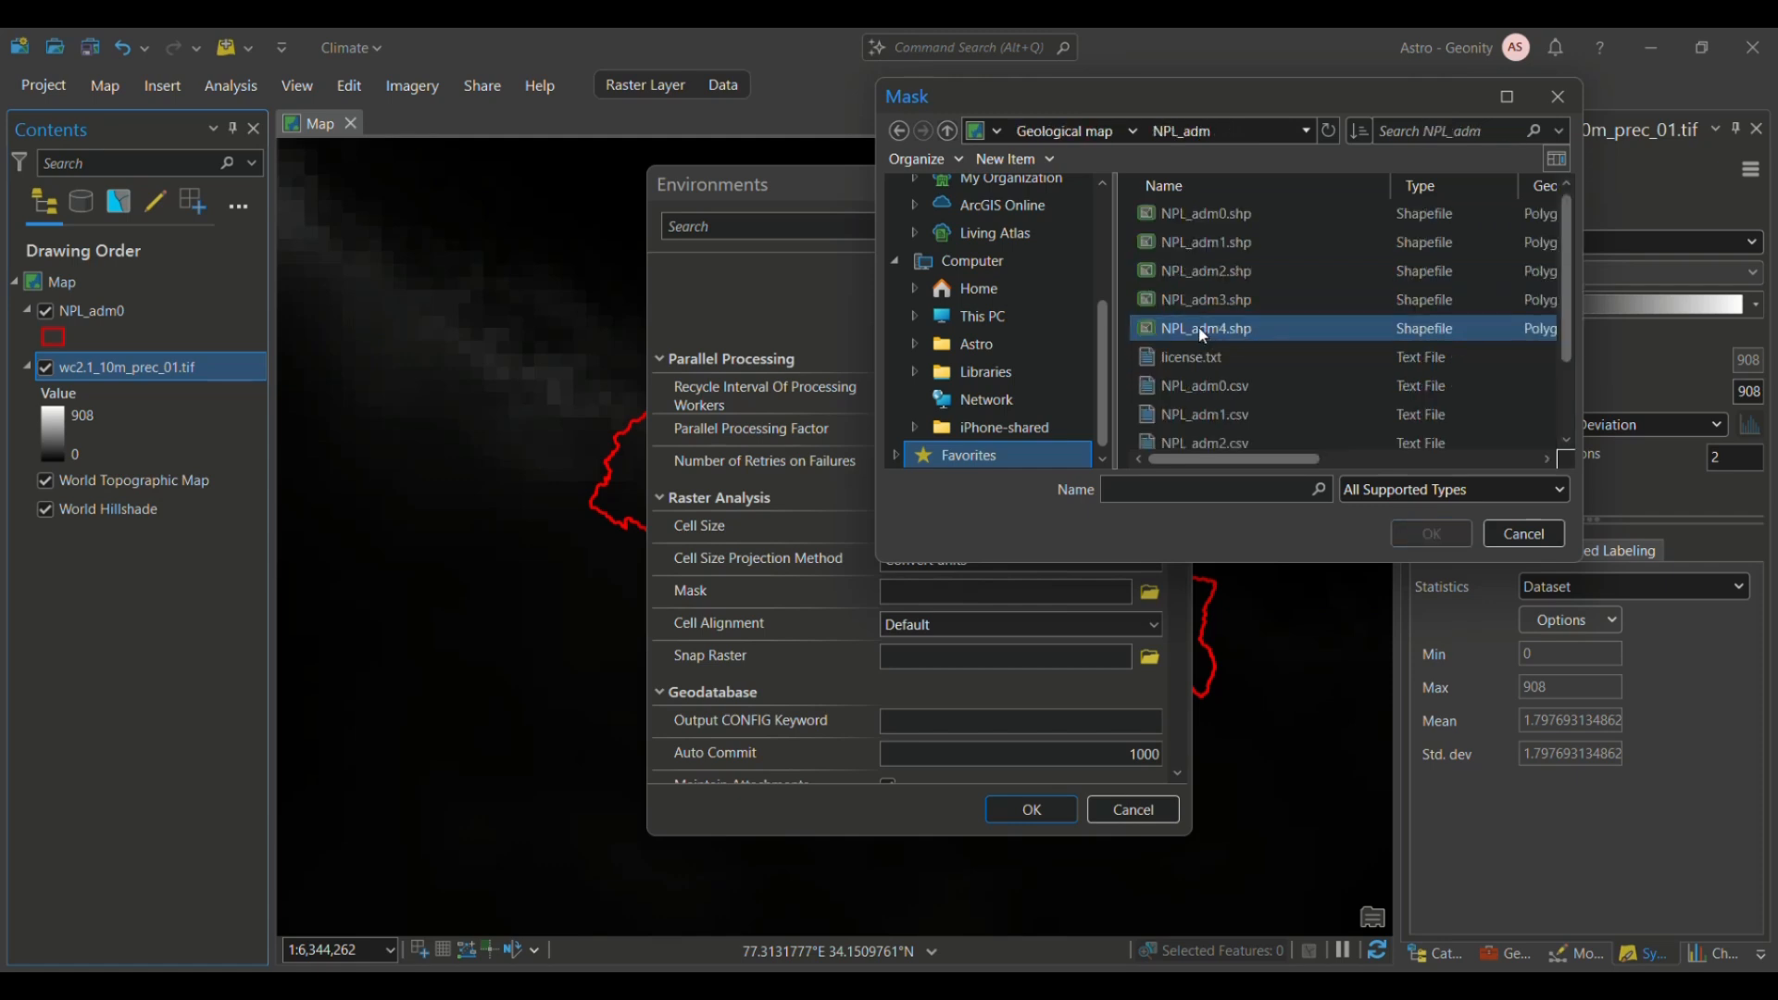
left_click(1196, 214)
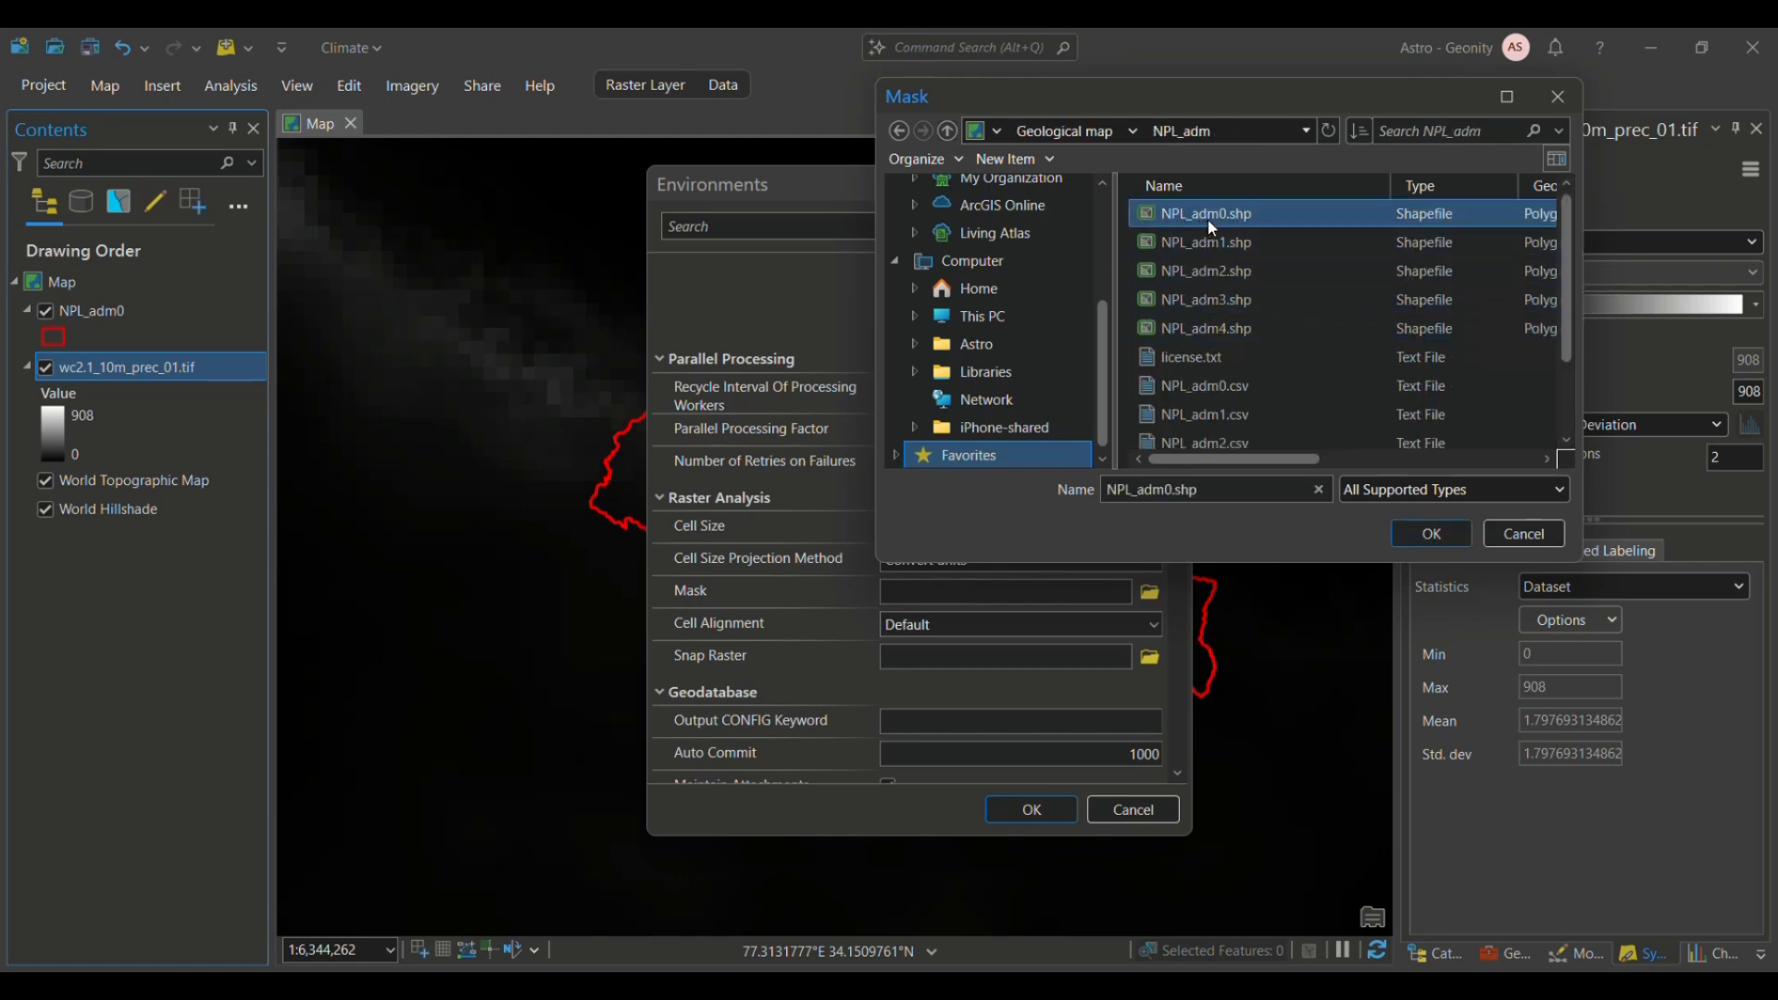
left_click(1431, 533)
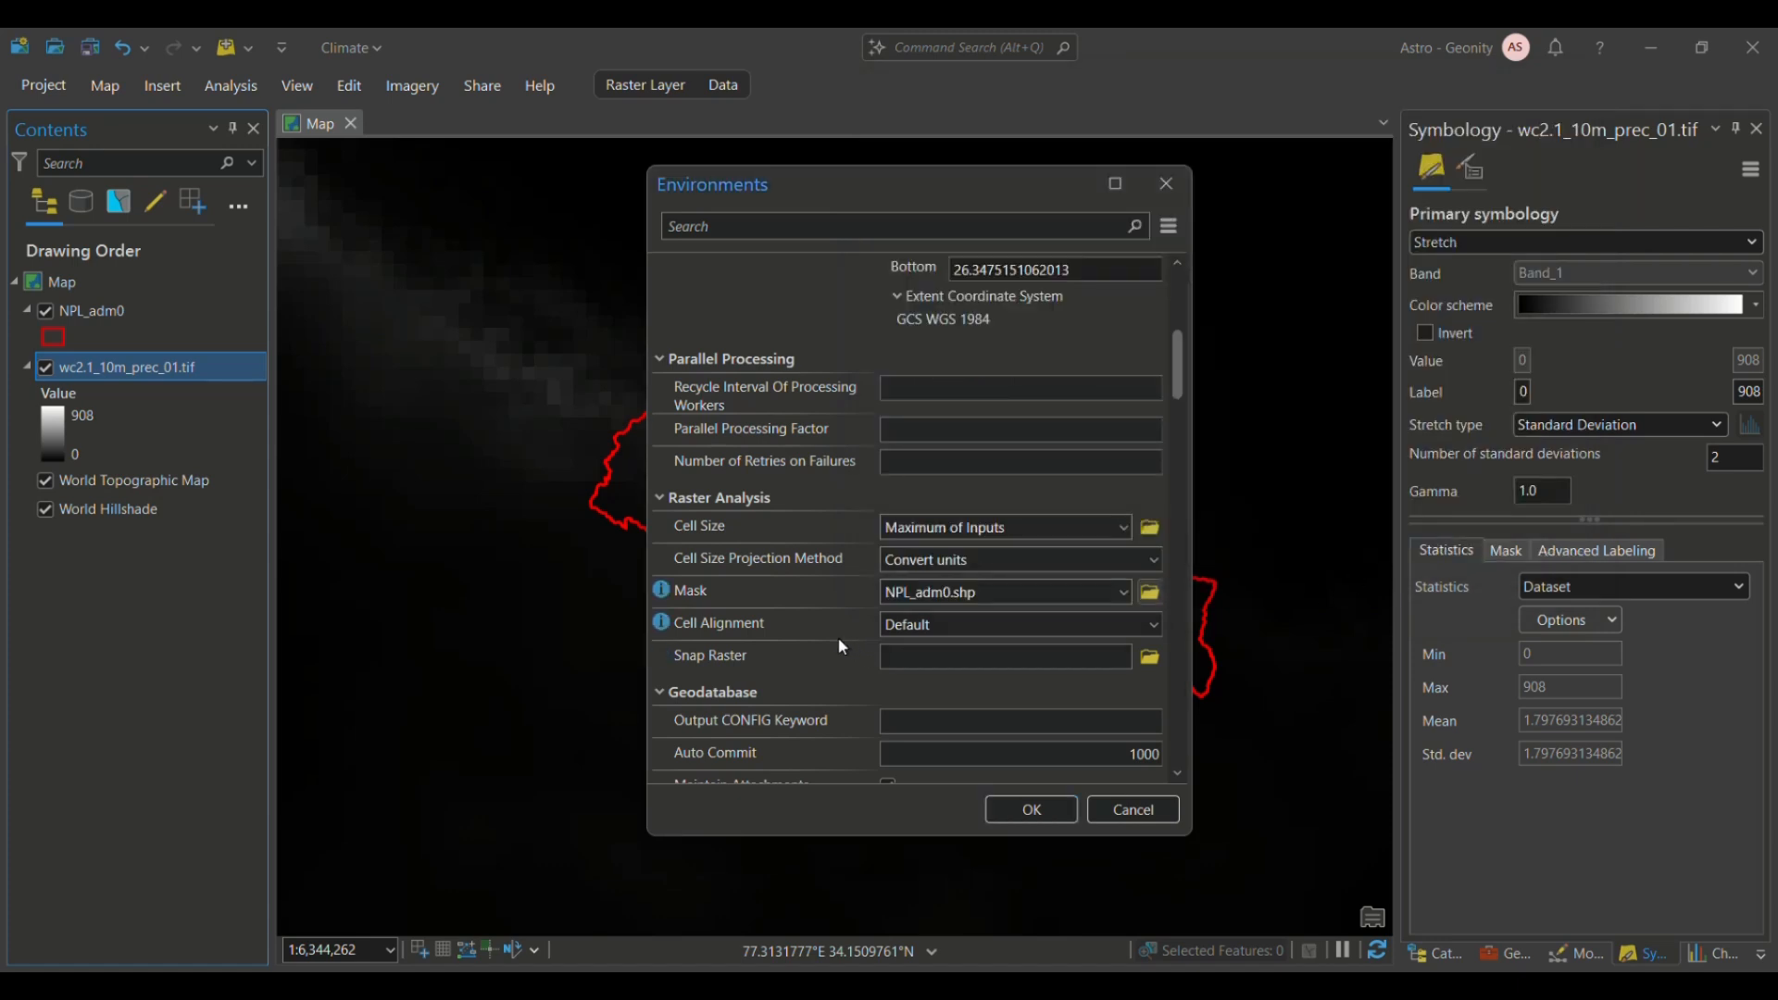
Step: Review the remaining geoprocessing environment settings and apply the extent and mask configuration
scroll(839, 641, "down", 8)
scroll(842, 646, "down", 8)
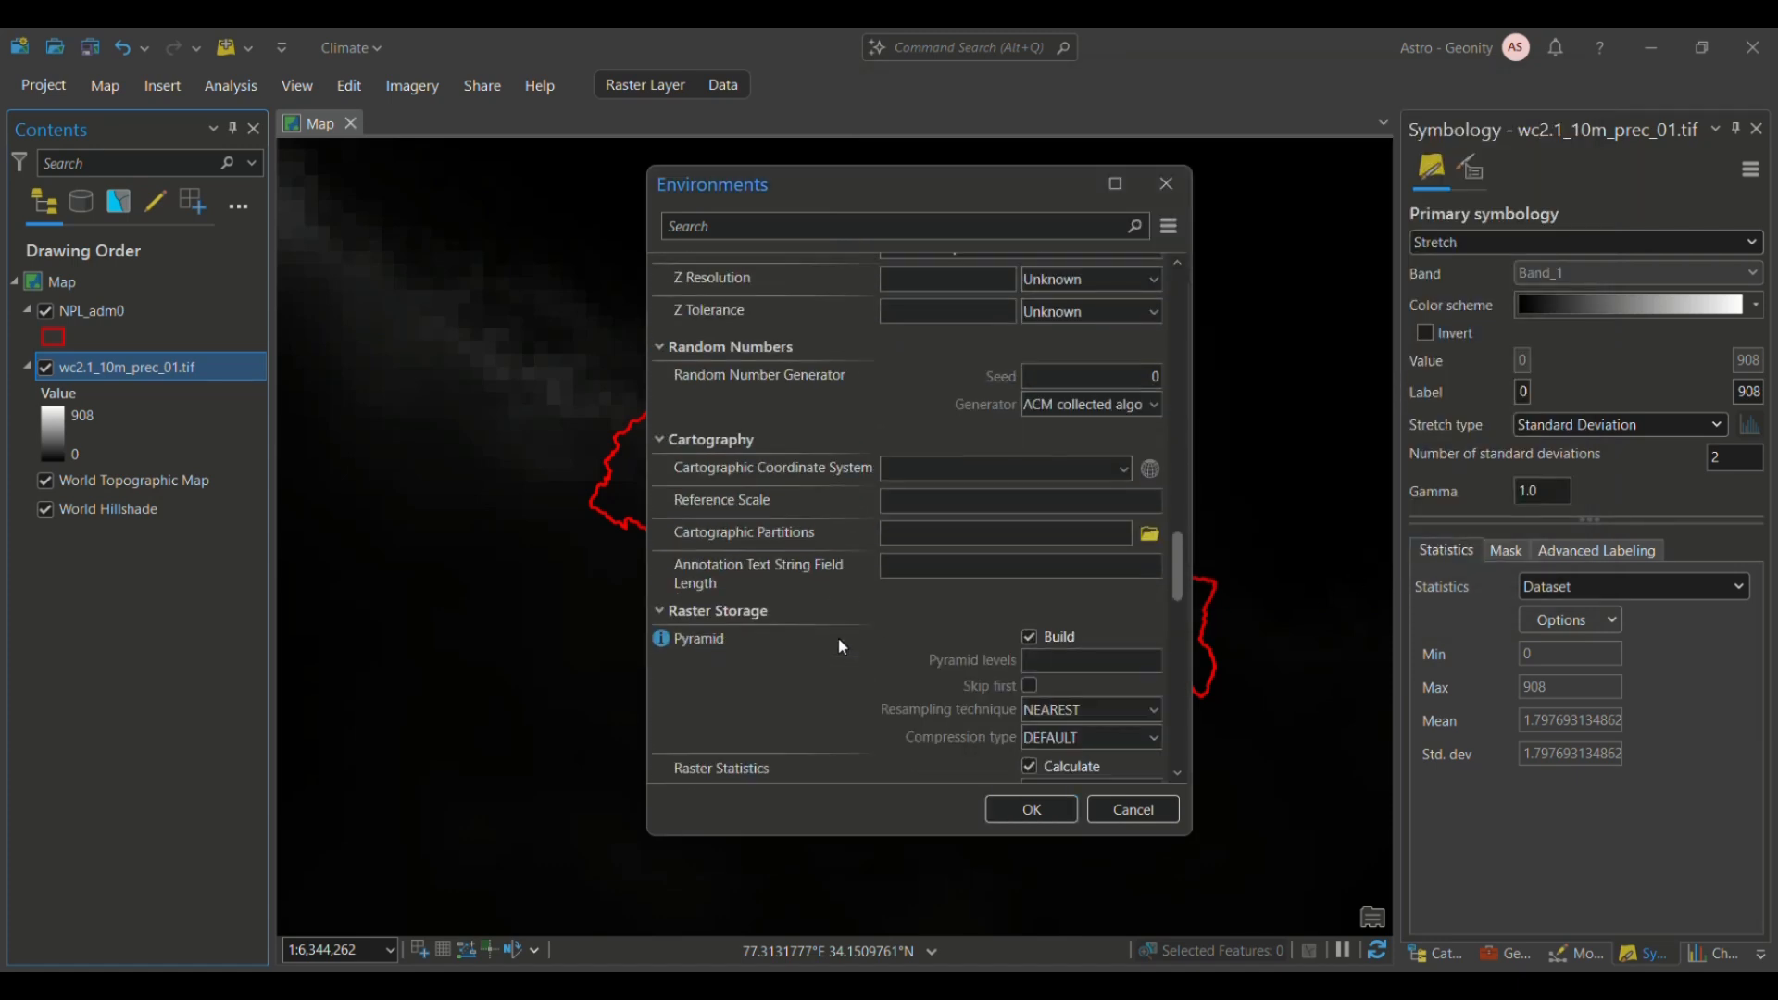
scroll(841, 646, "down", 12)
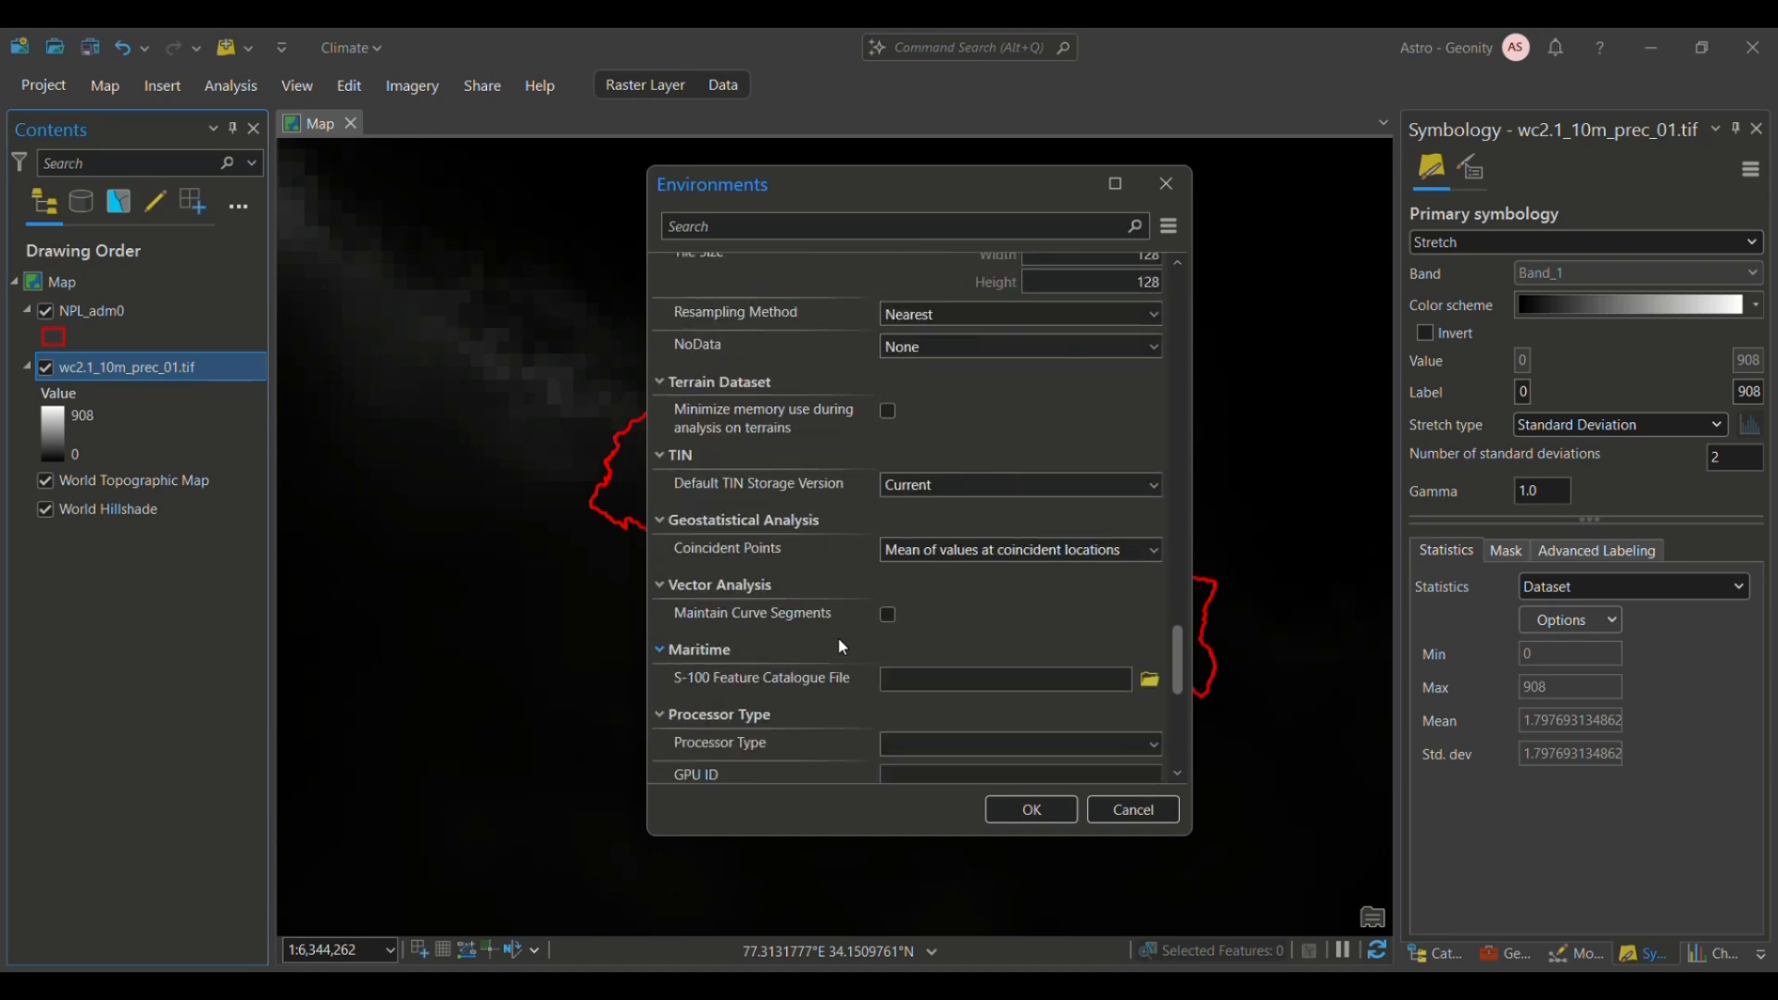
scroll(840, 641, "down", 2)
scroll(840, 641, "up", 12)
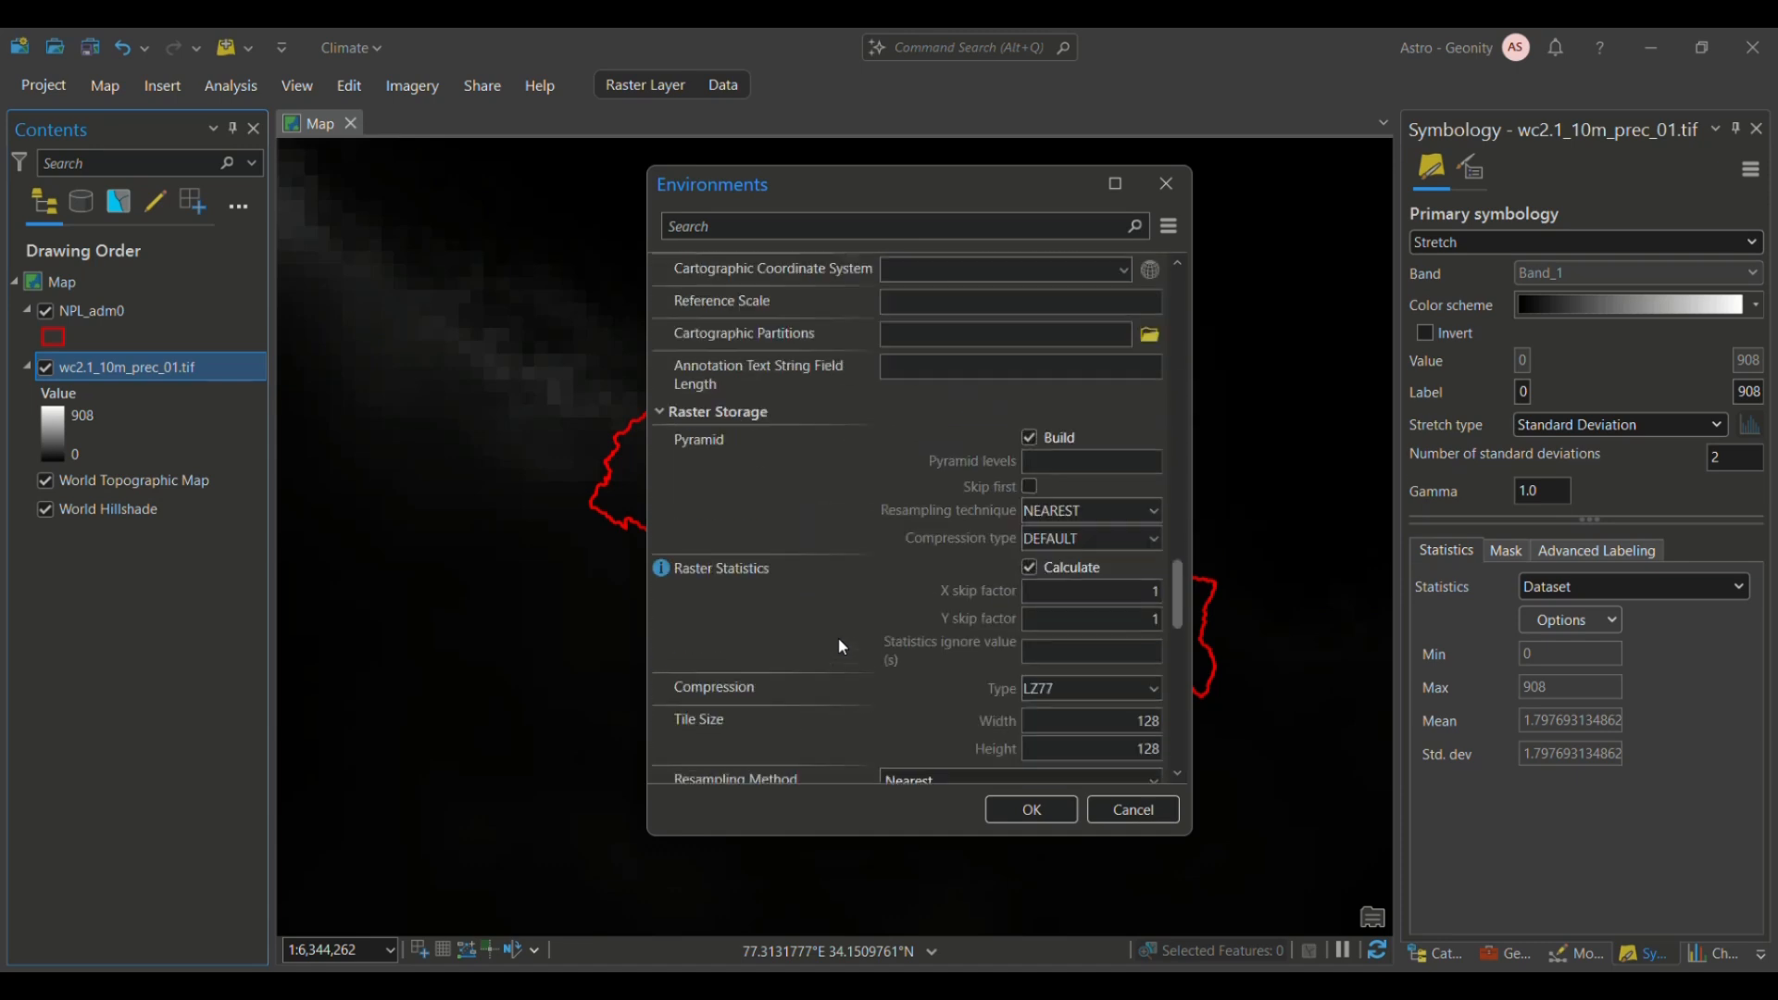
scroll(840, 640, "up", 12)
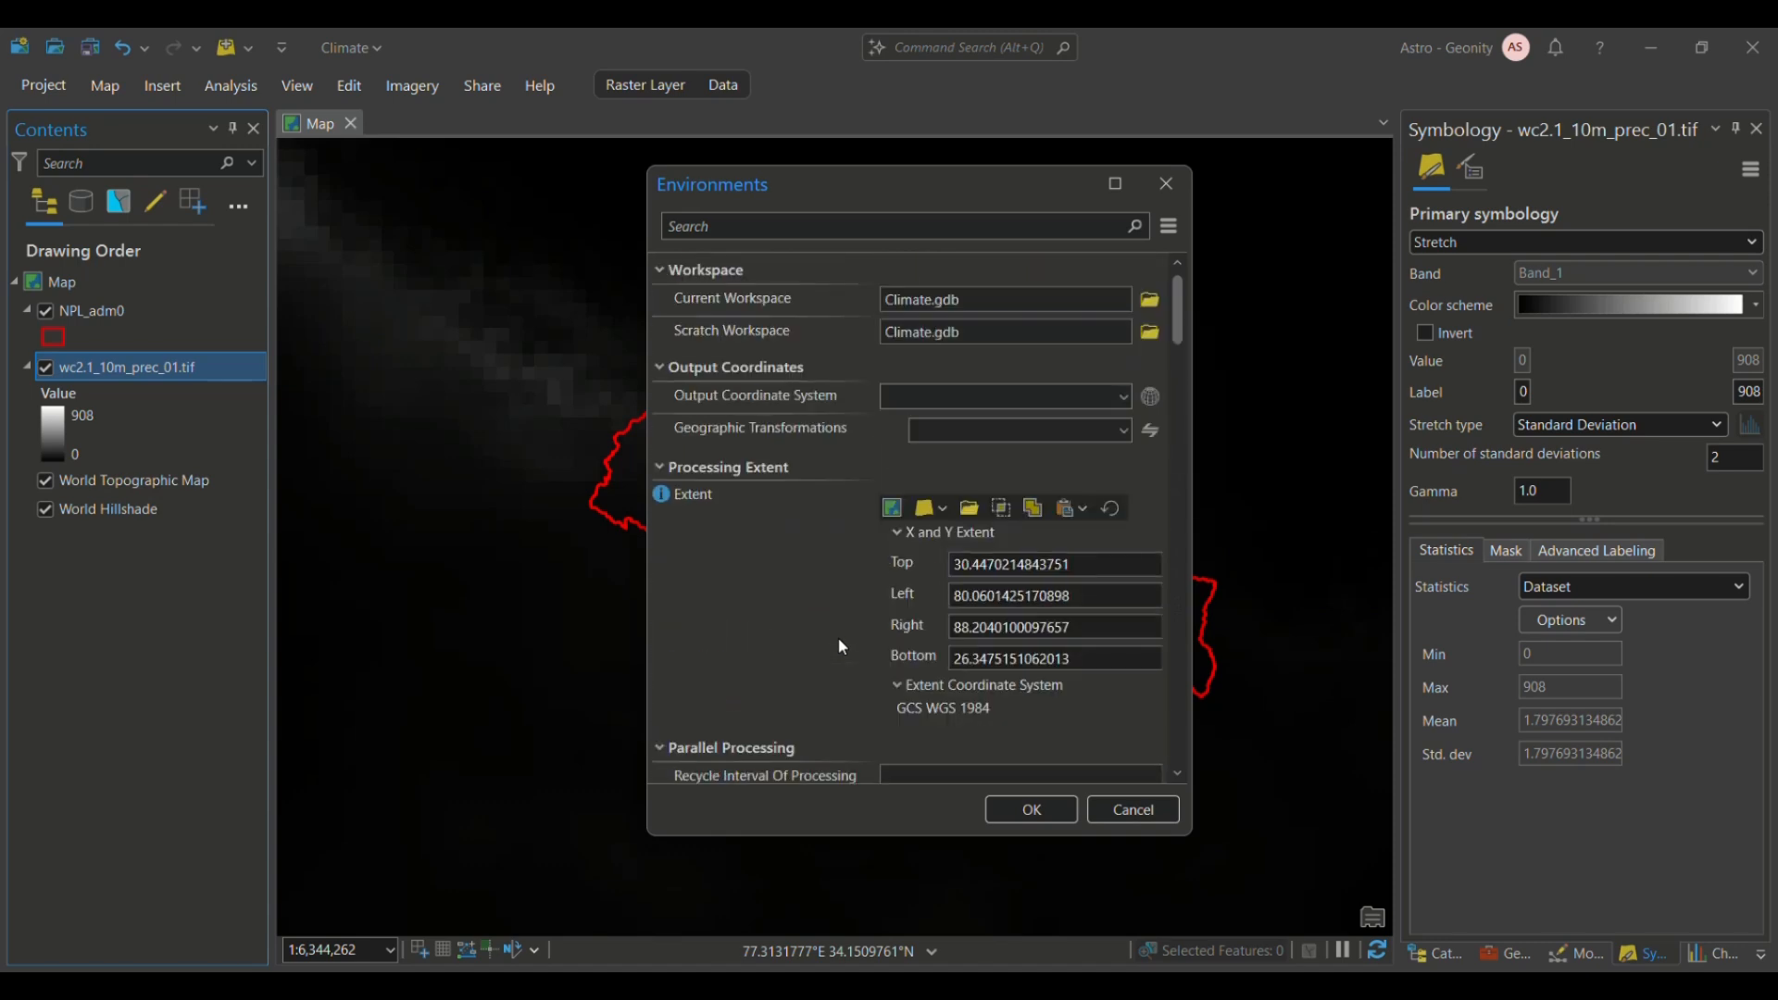
left_click(1025, 820)
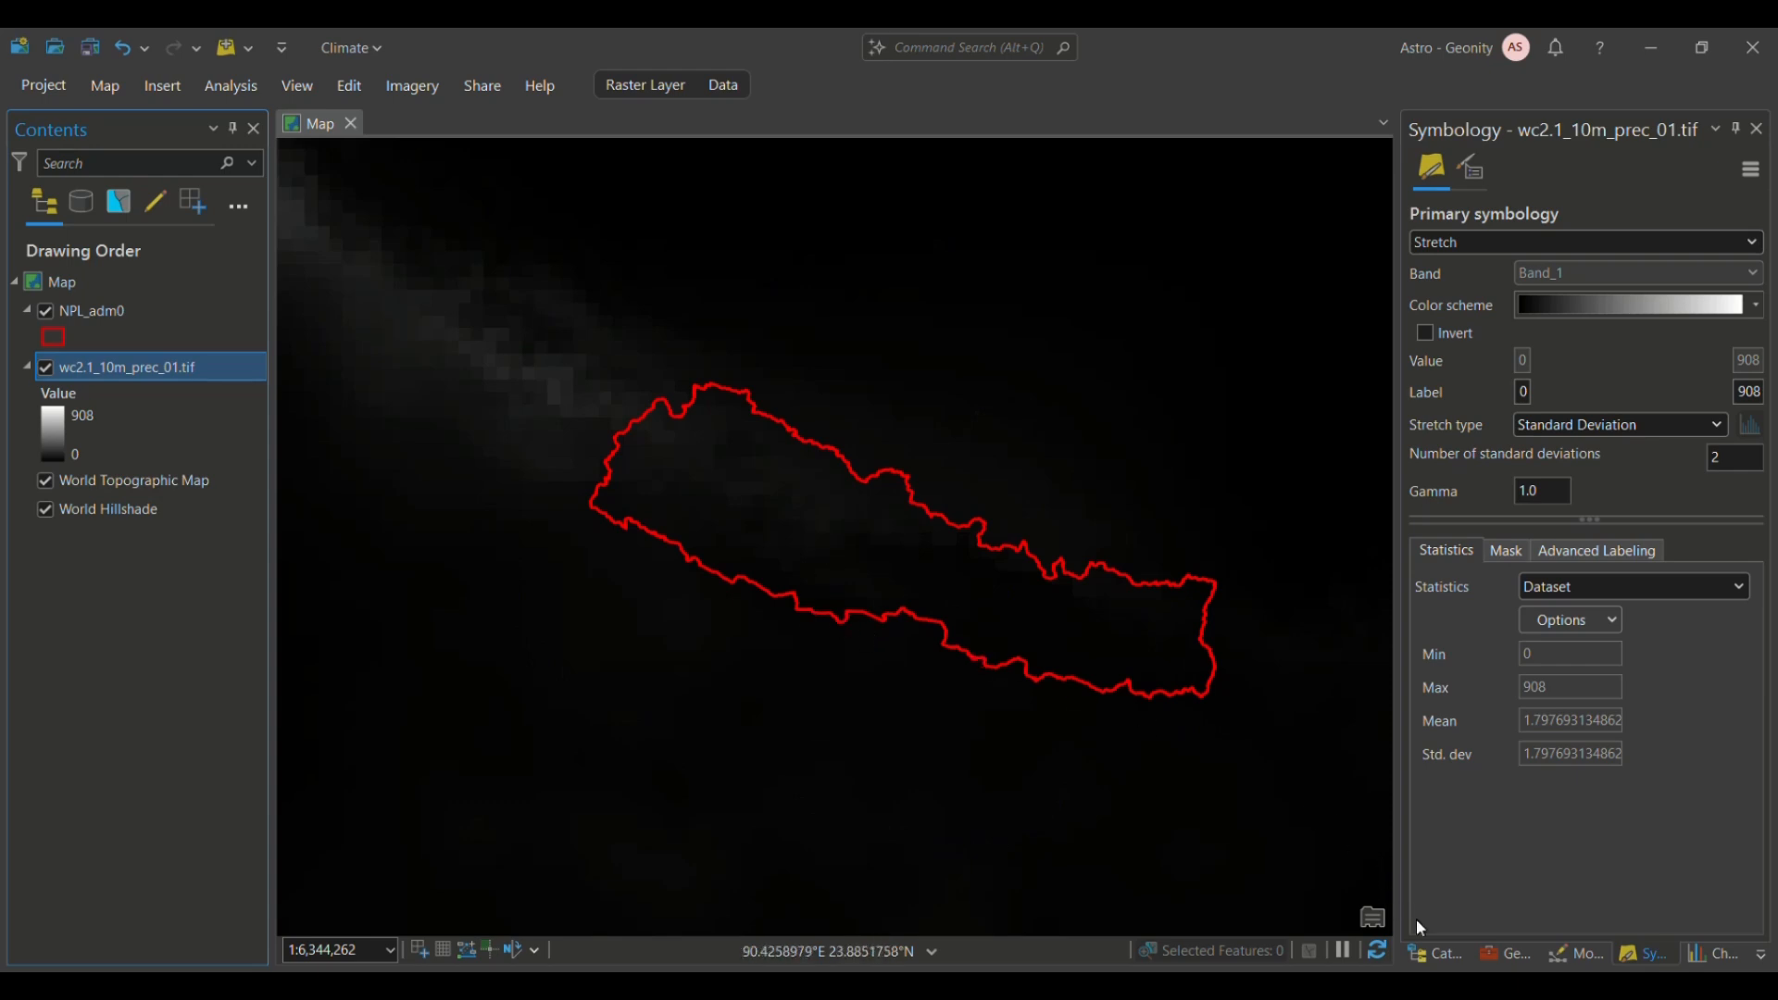
Step: Search the geoprocessing tools for "clip raster" and open the Clip Raster tool
left_click(1438, 955)
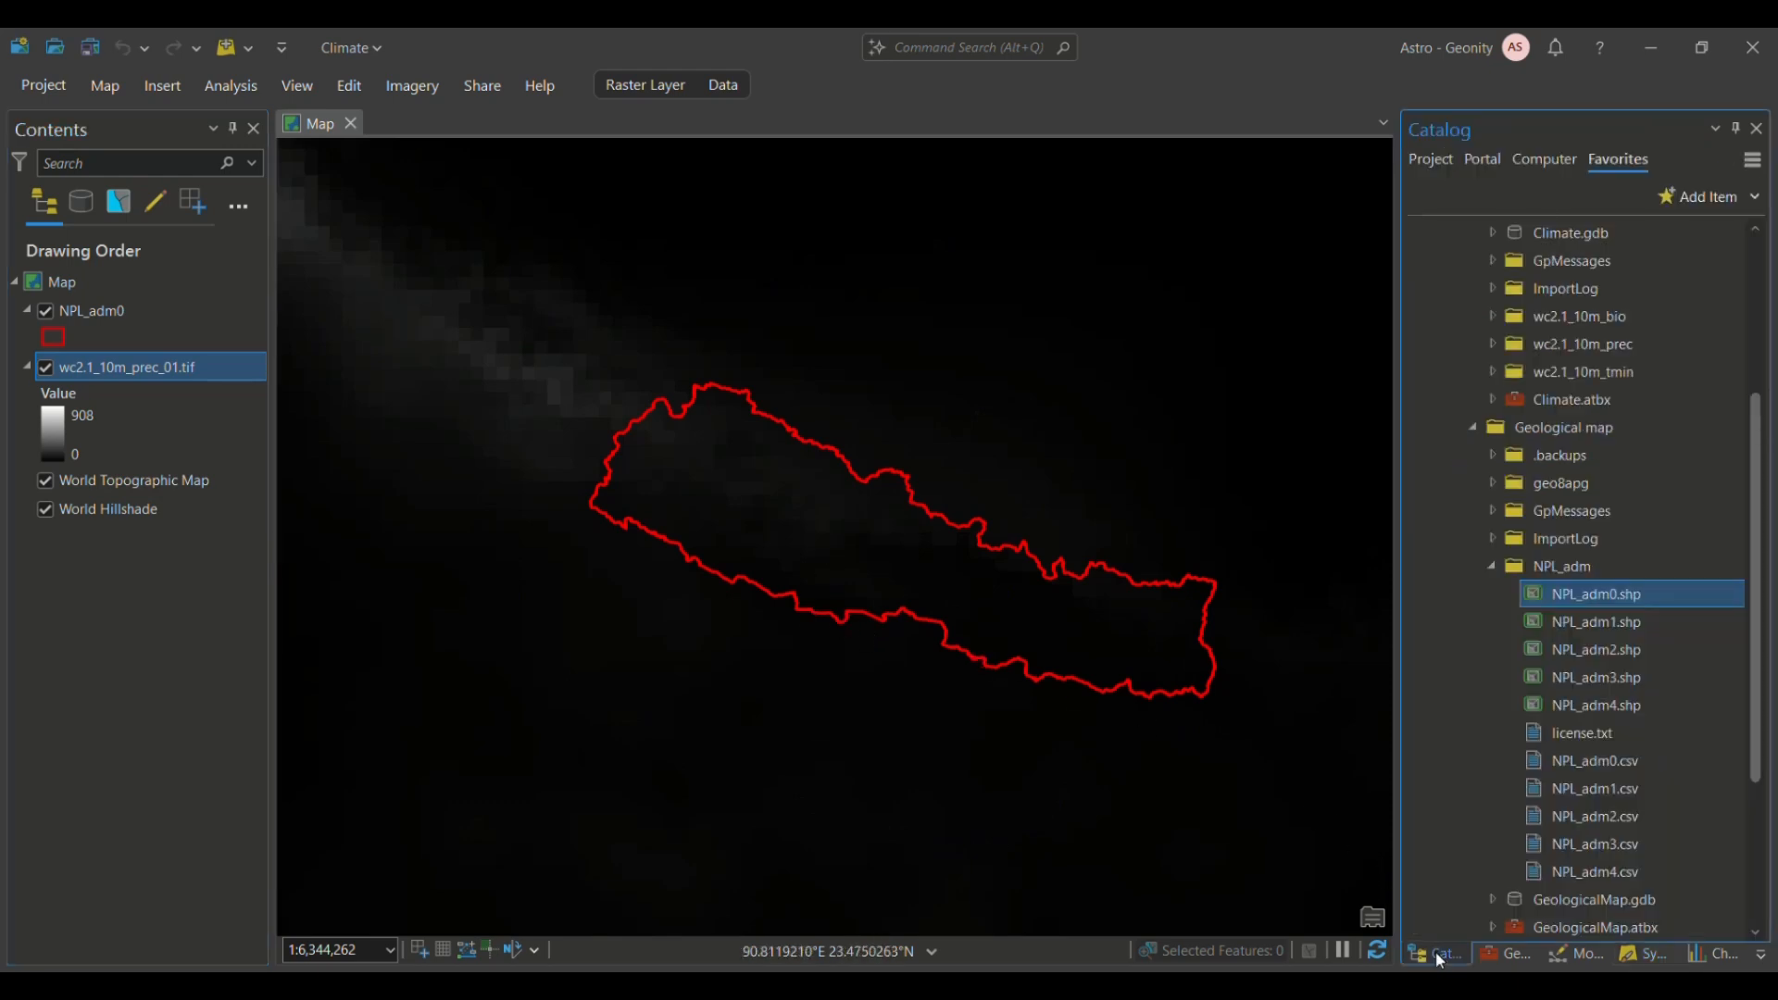
left_click(1493, 956)
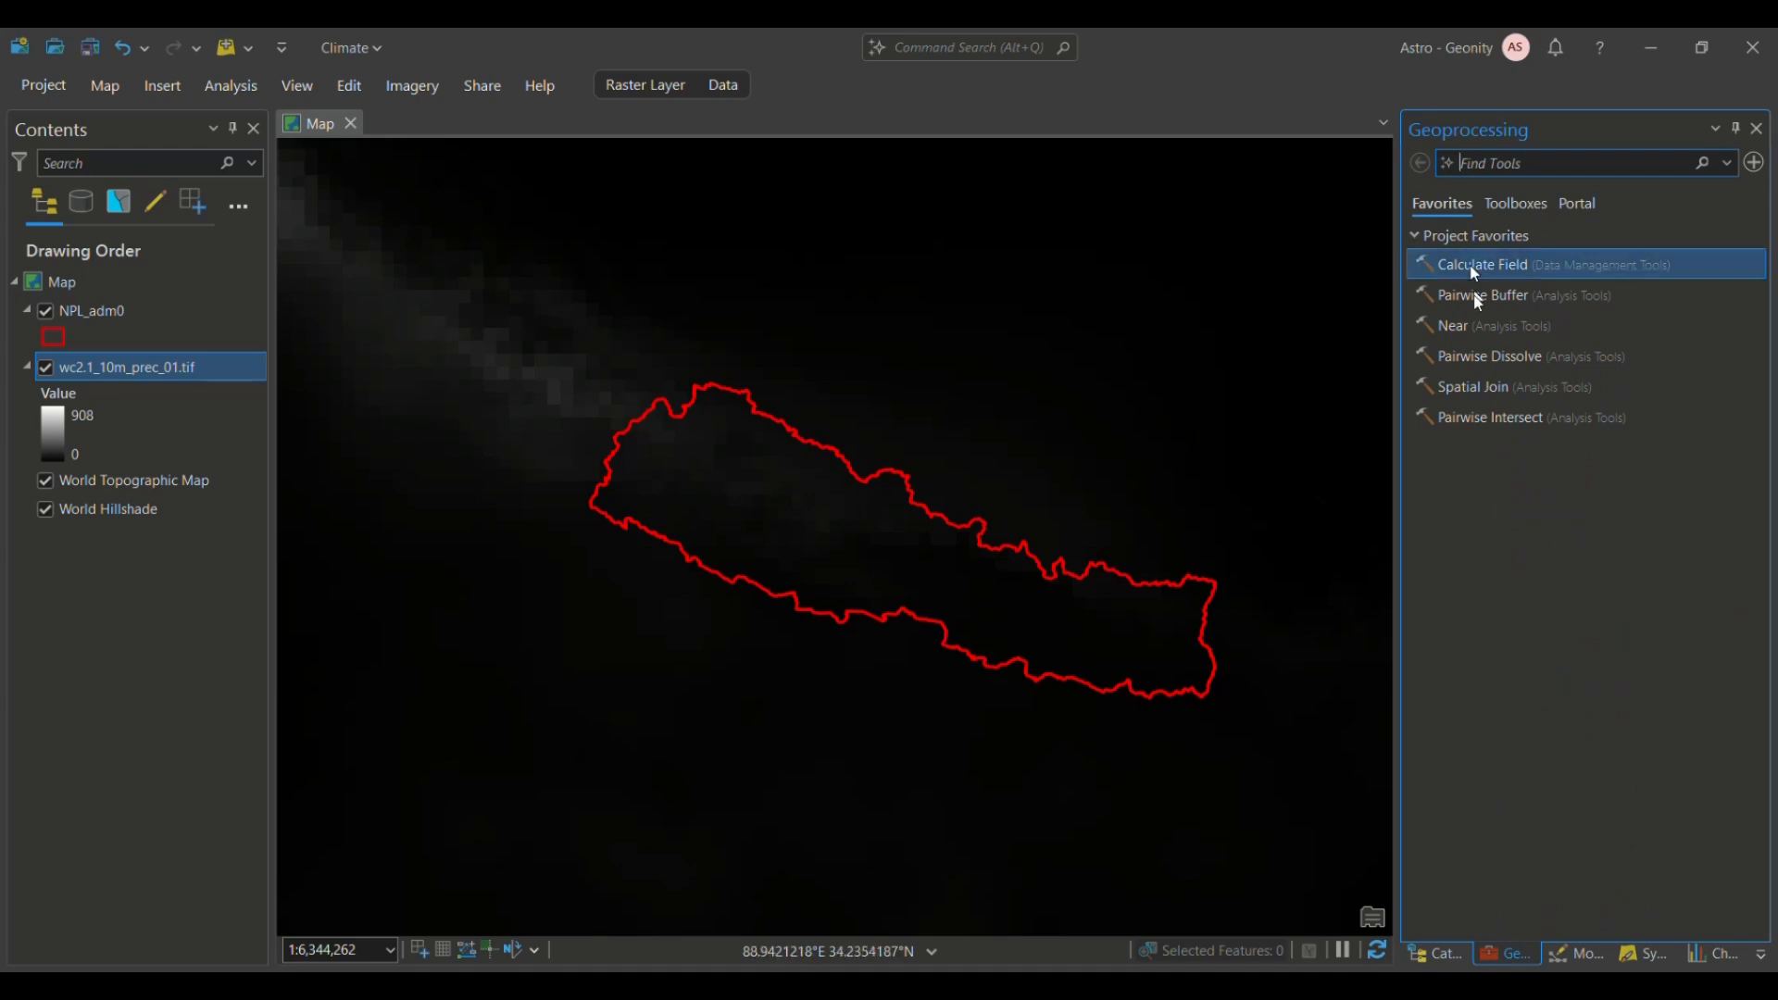
left_click(230, 85)
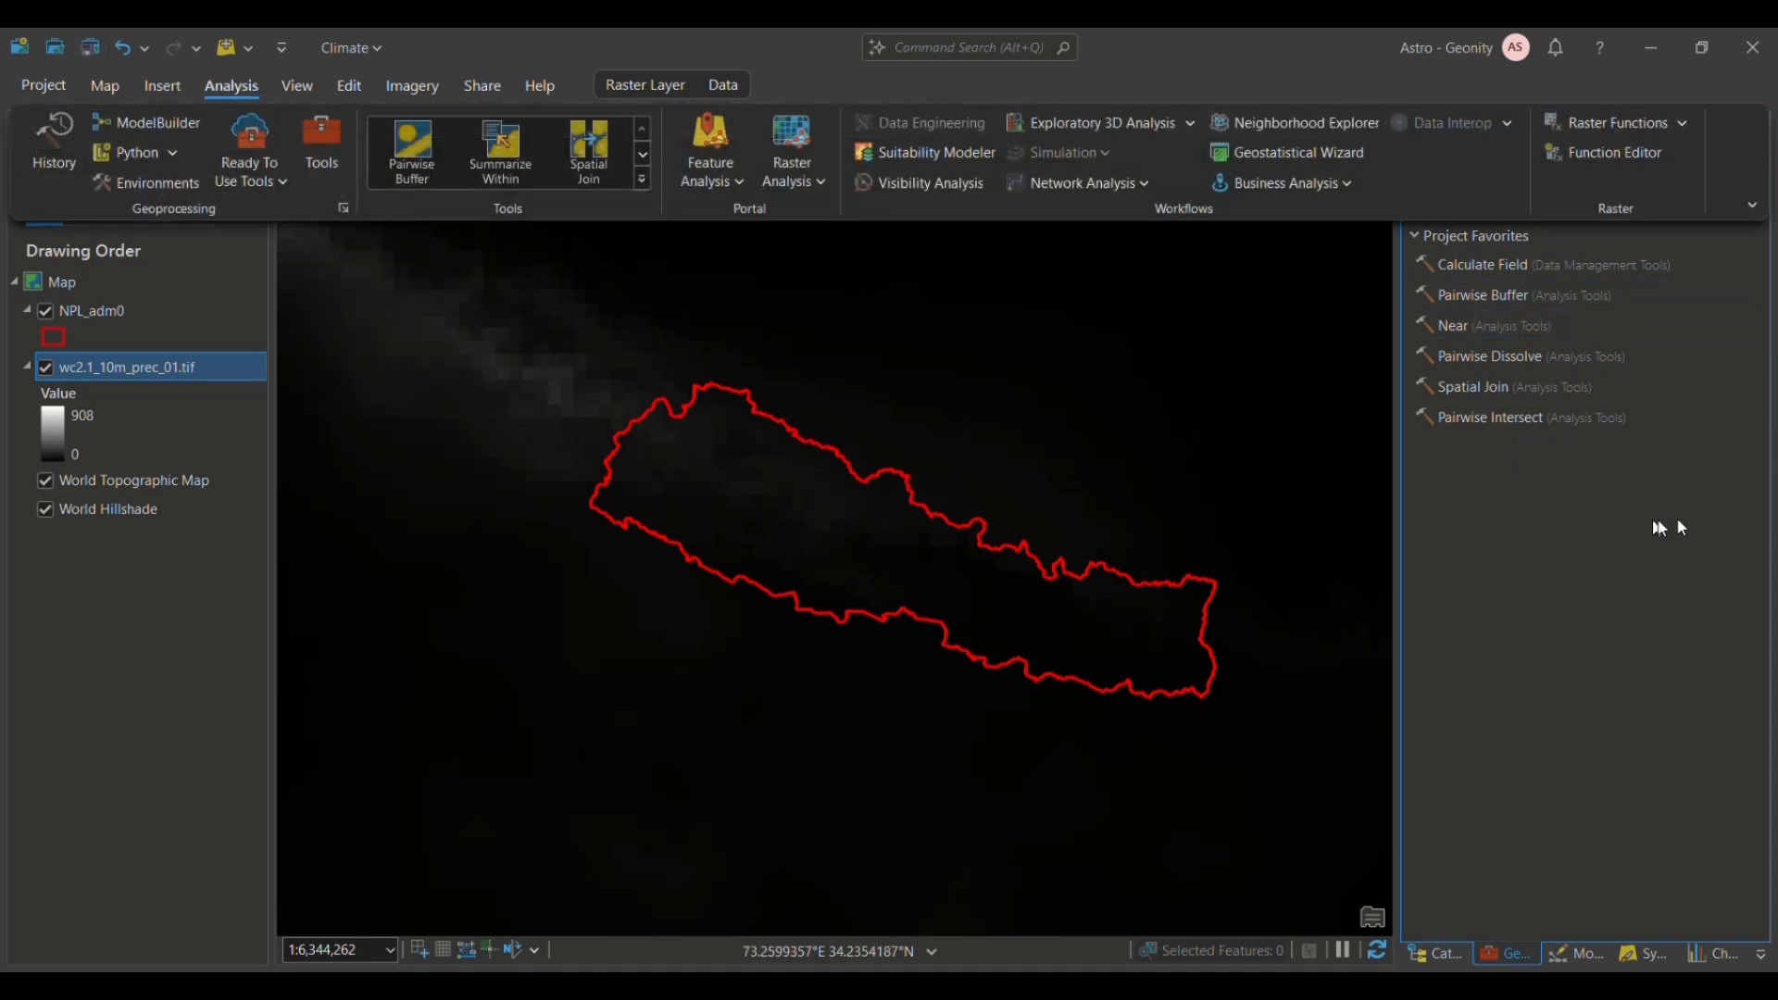
left_click(1620, 519)
left_click(1544, 168)
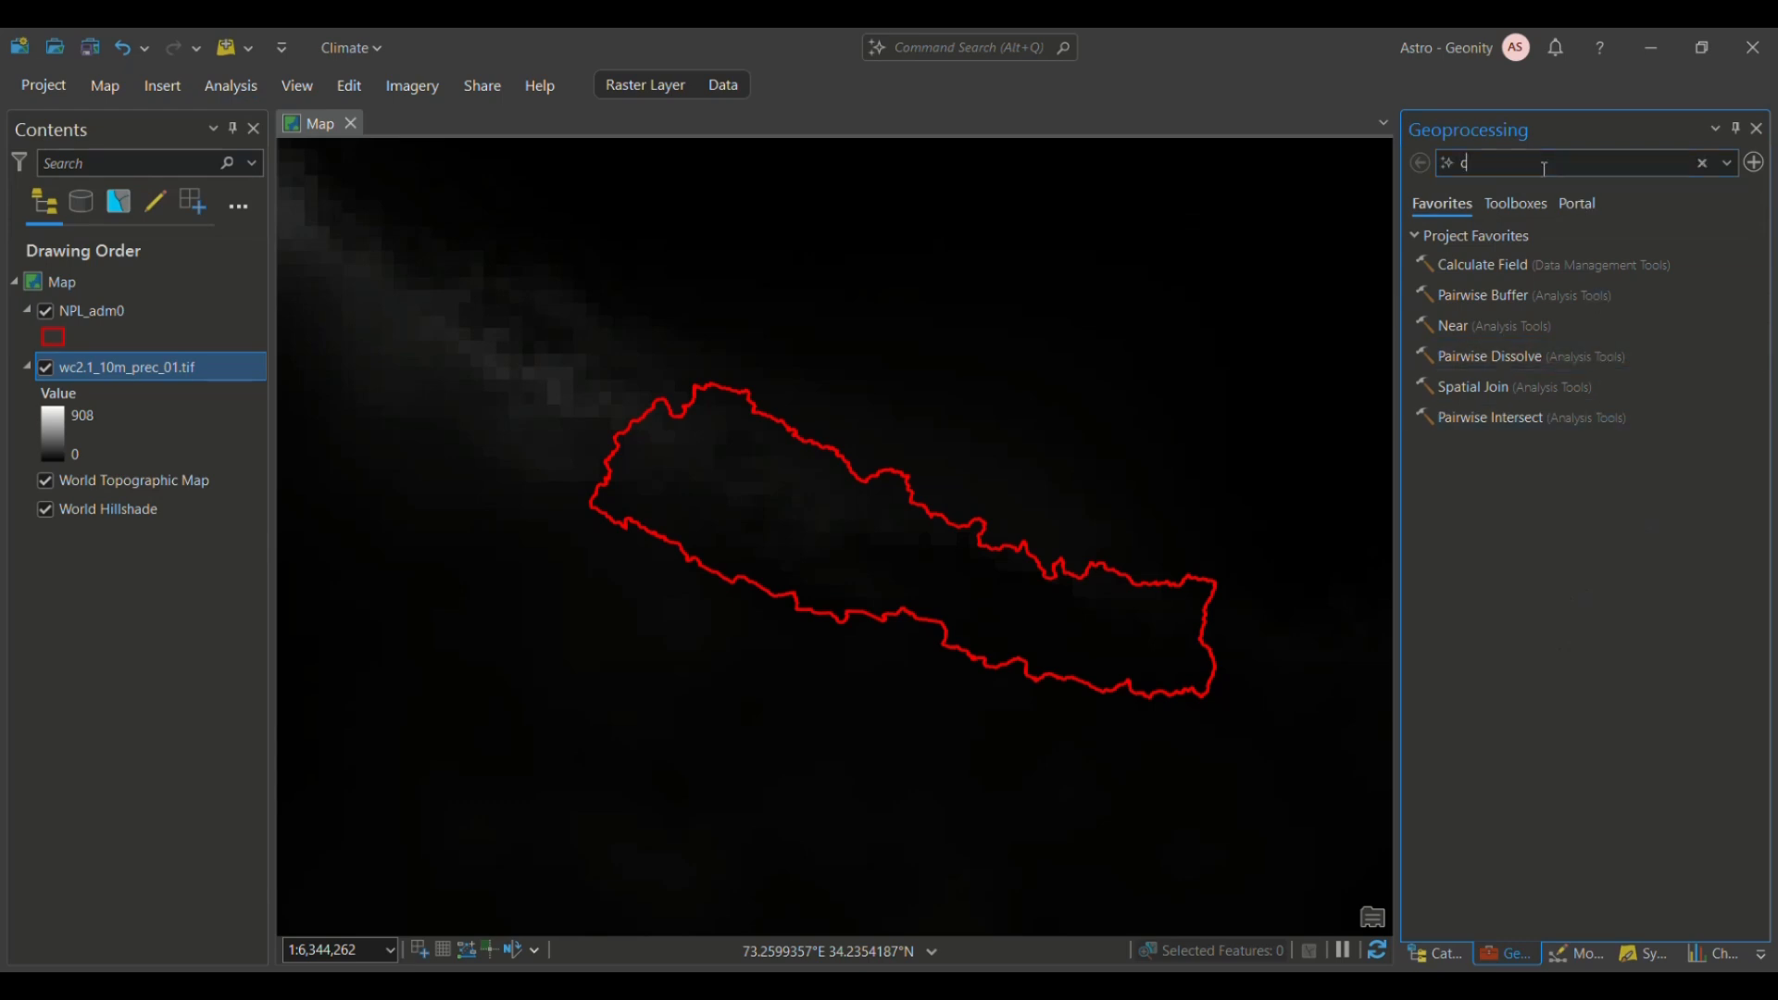
type("clip")
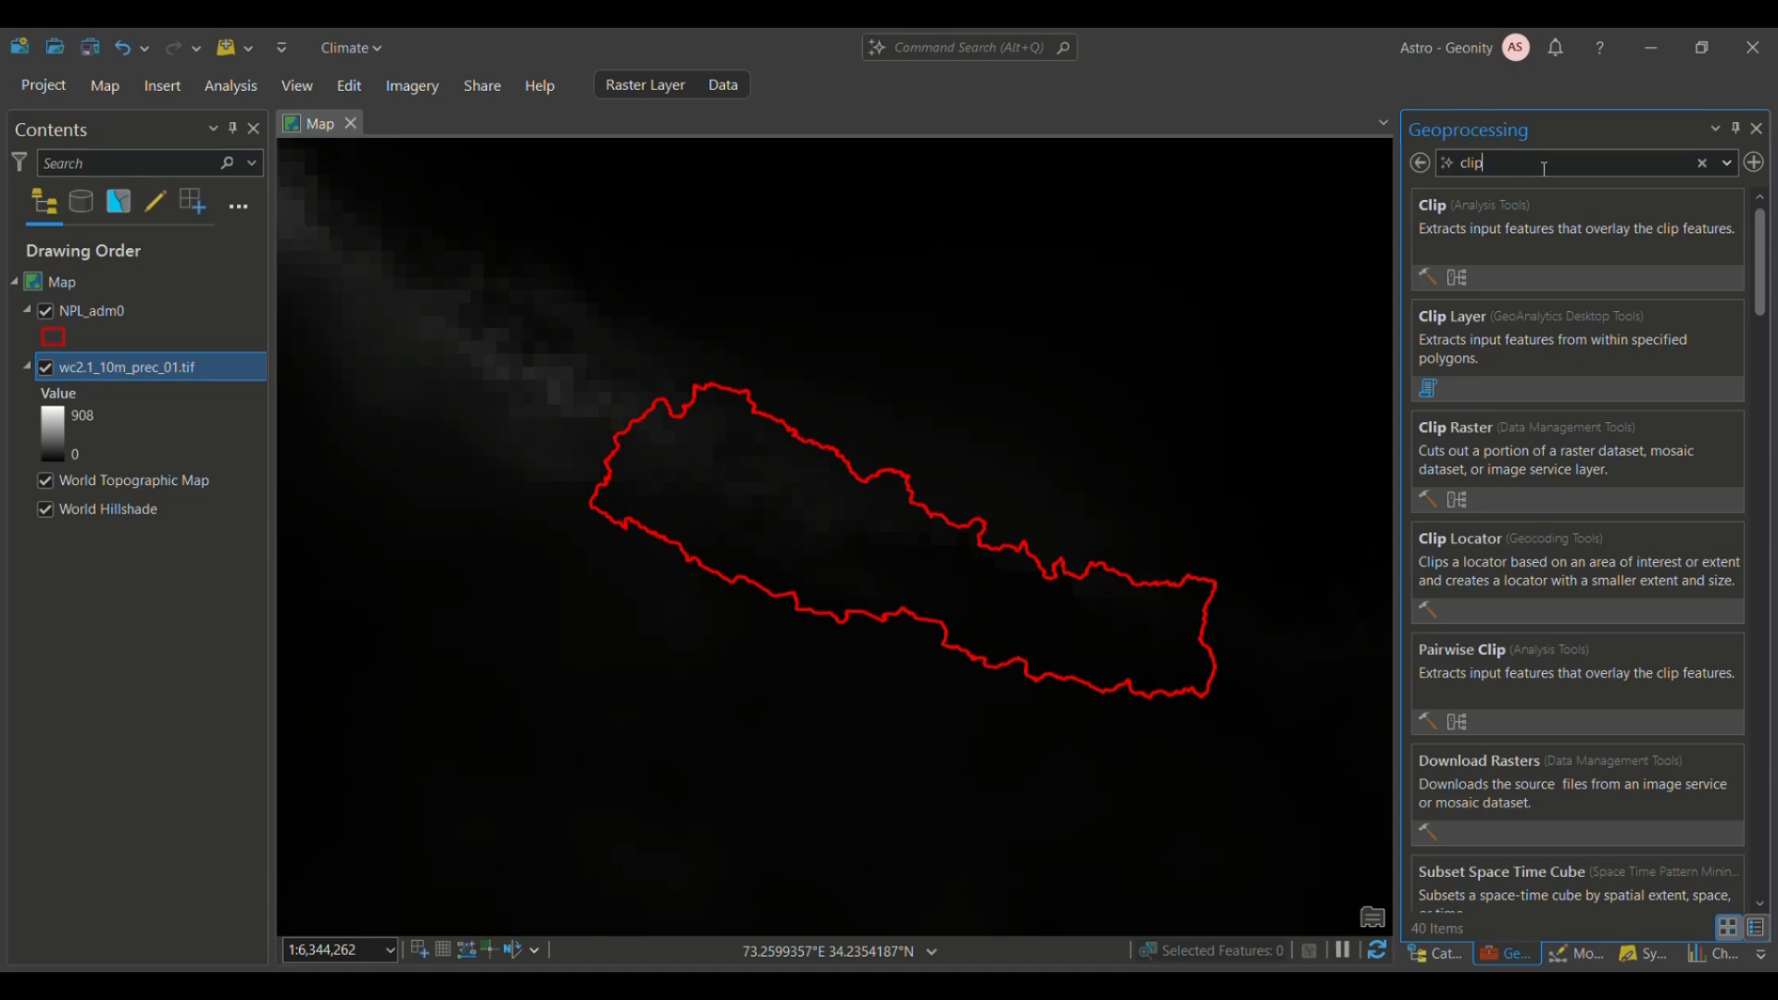
type(" raster")
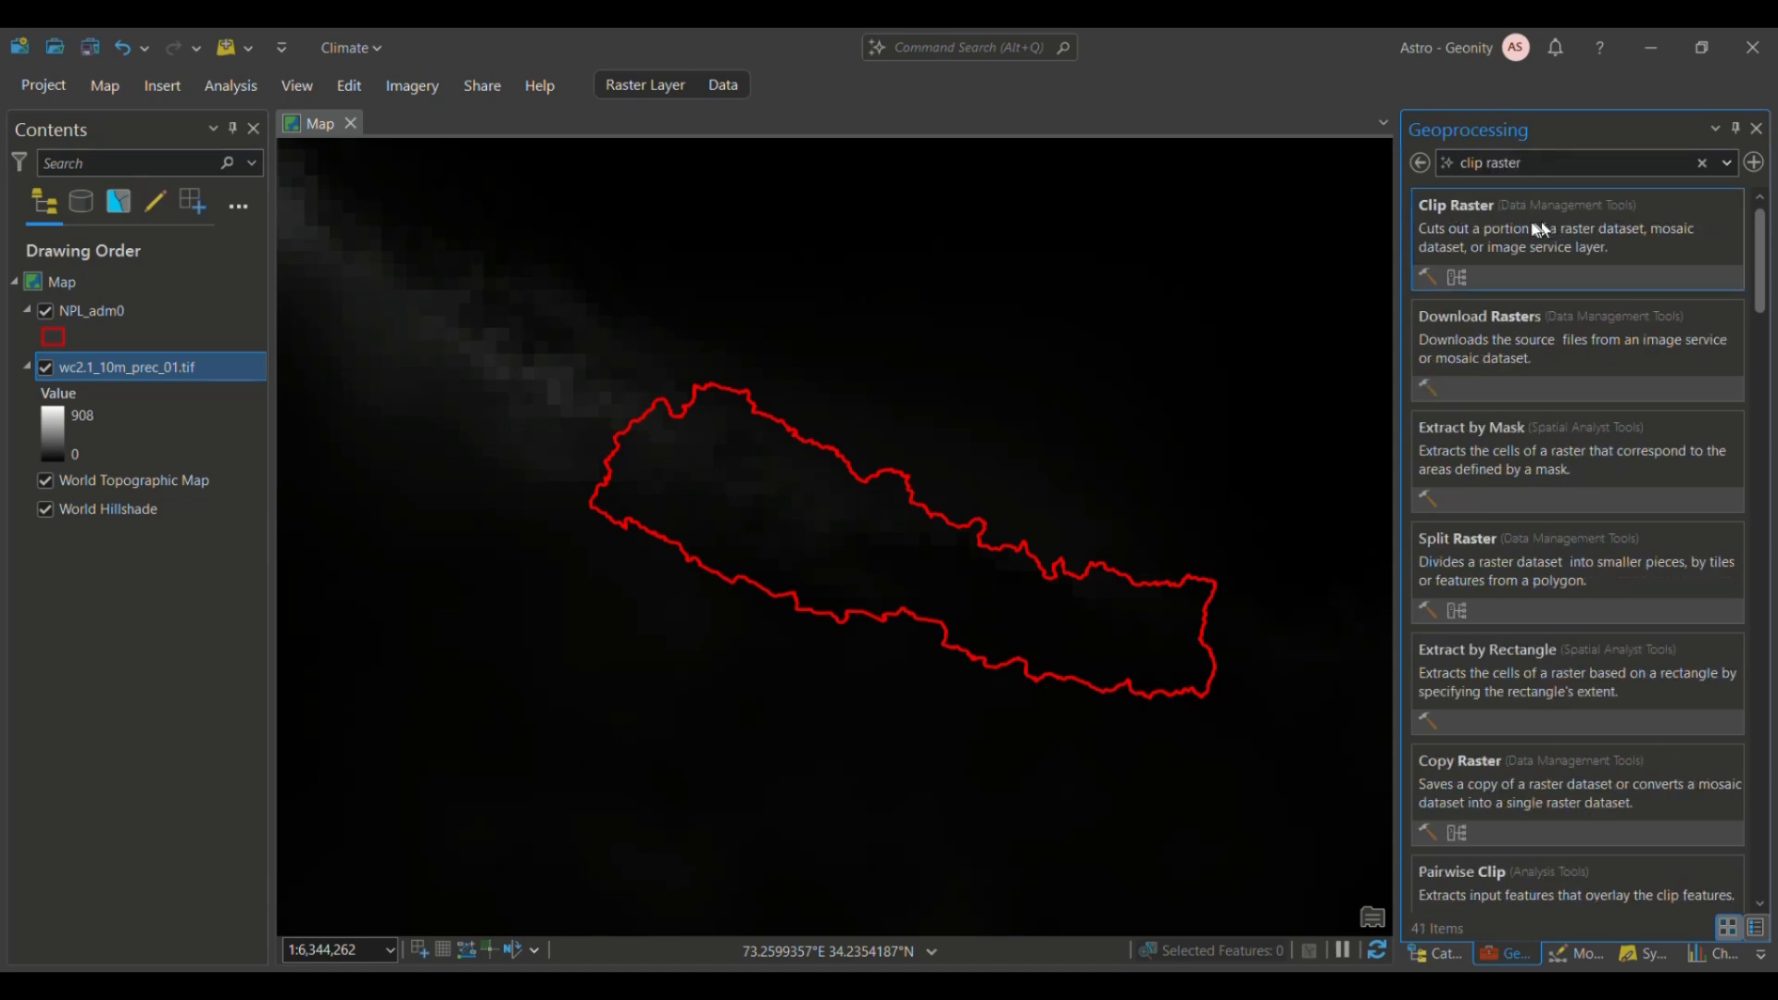
left_click(1469, 207)
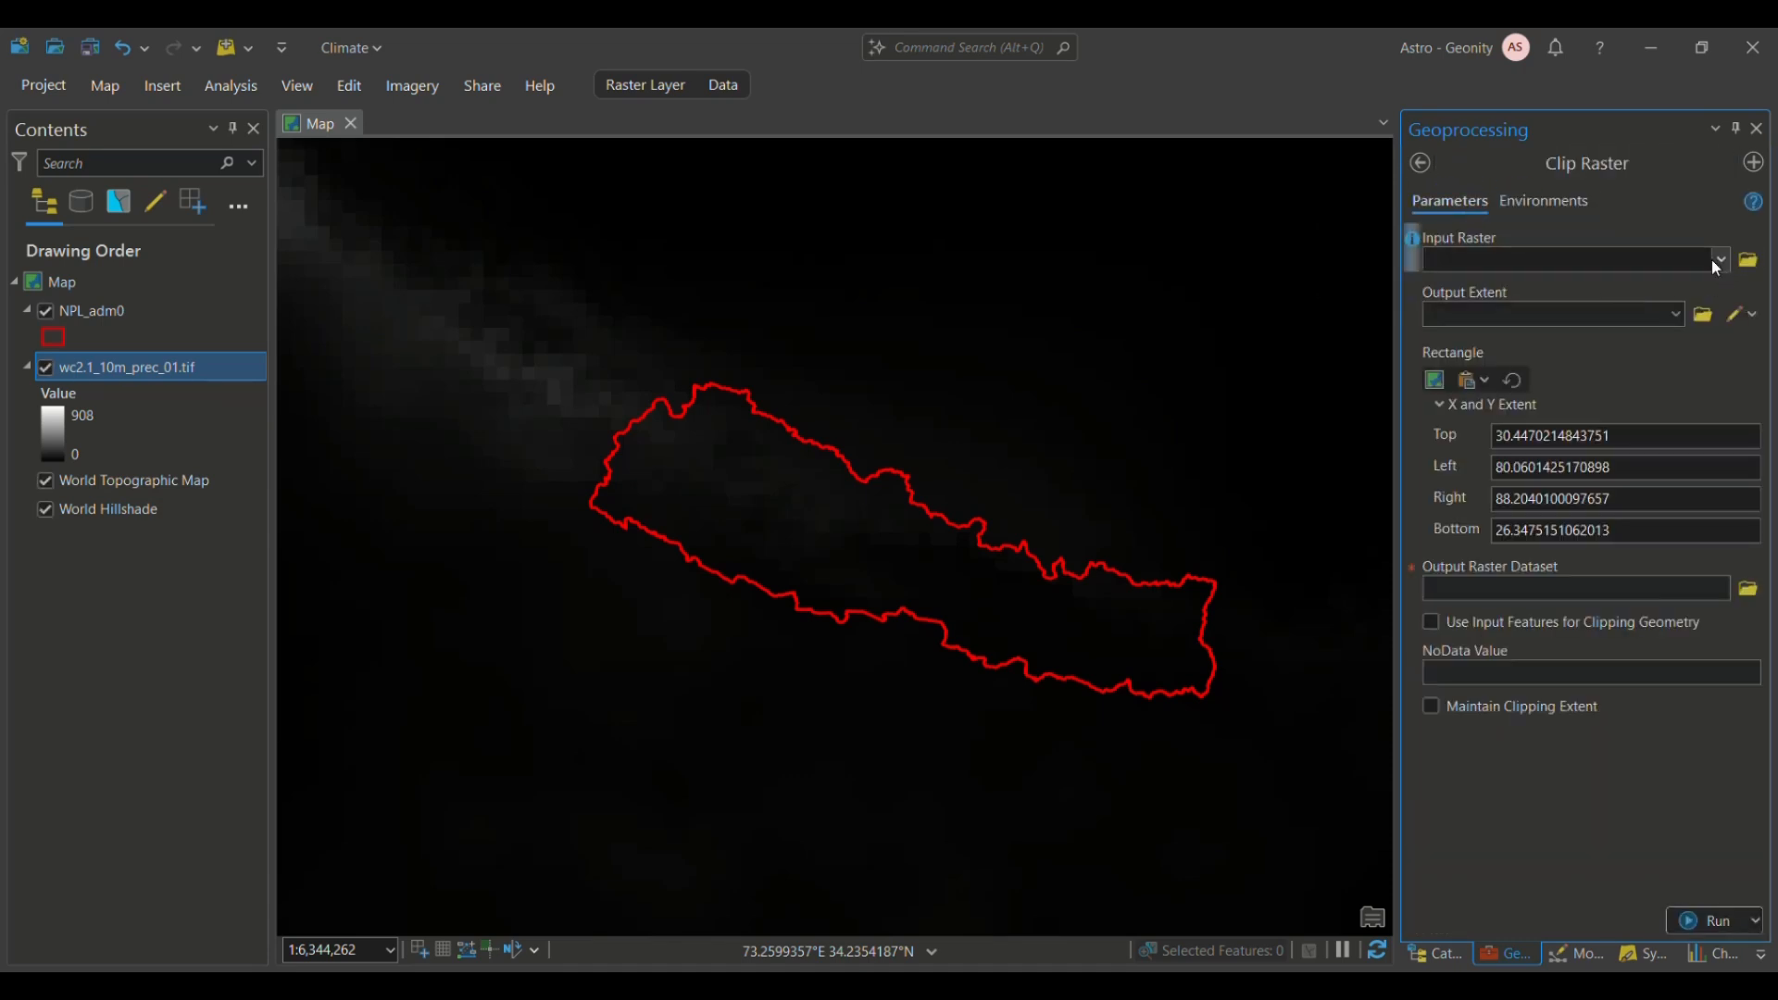
Step: Set wc2.1_10m_prec_01.tif as the raster to clip and NPL_adm0 as the output extent
left_click(1715, 260)
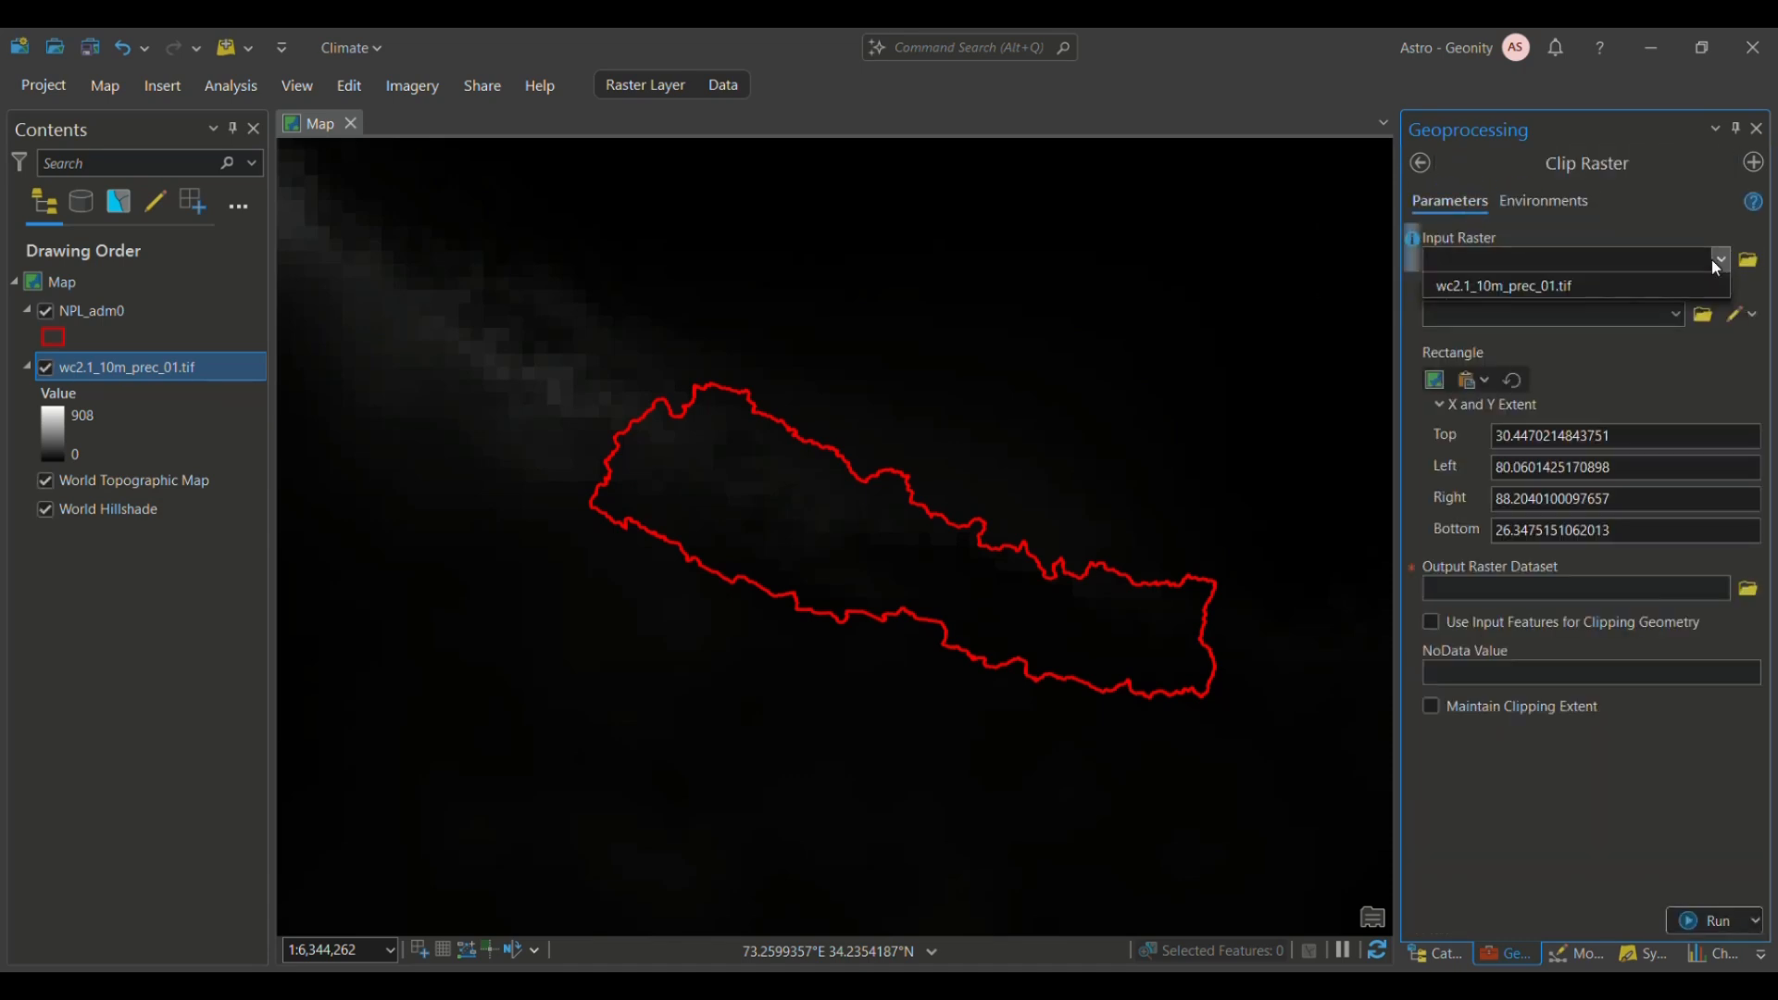
left_click(1562, 288)
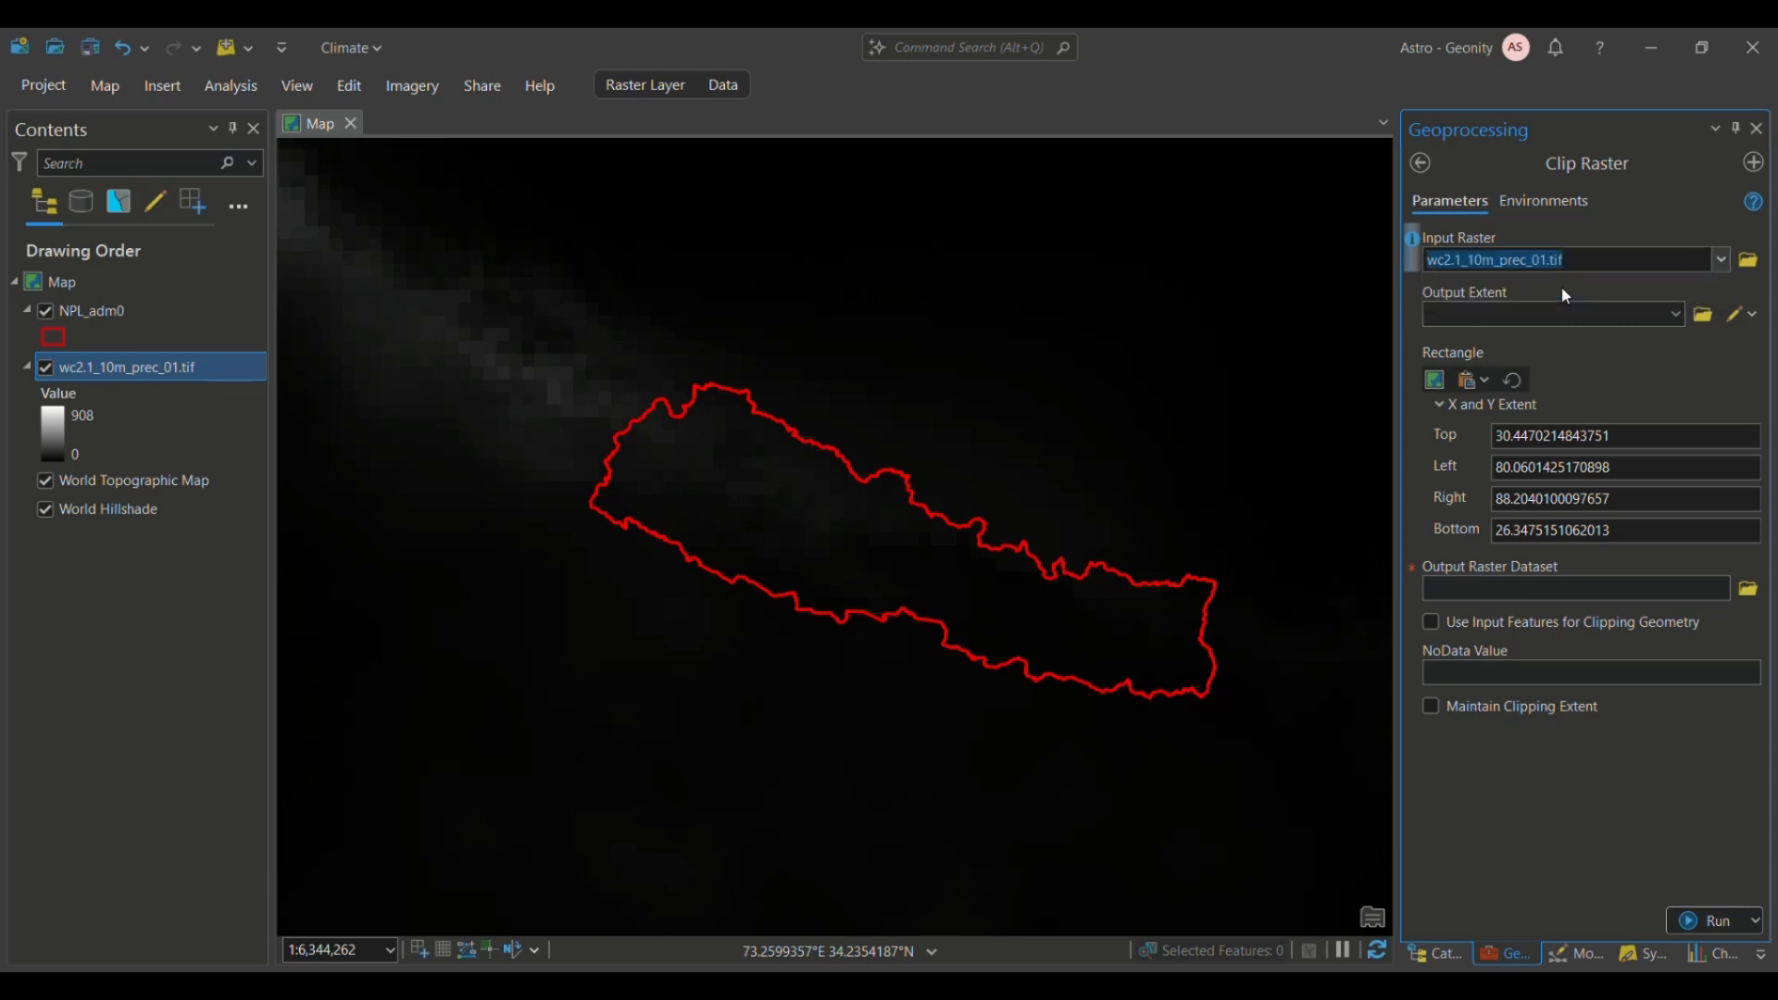
left_click(1677, 315)
left_click(1564, 340)
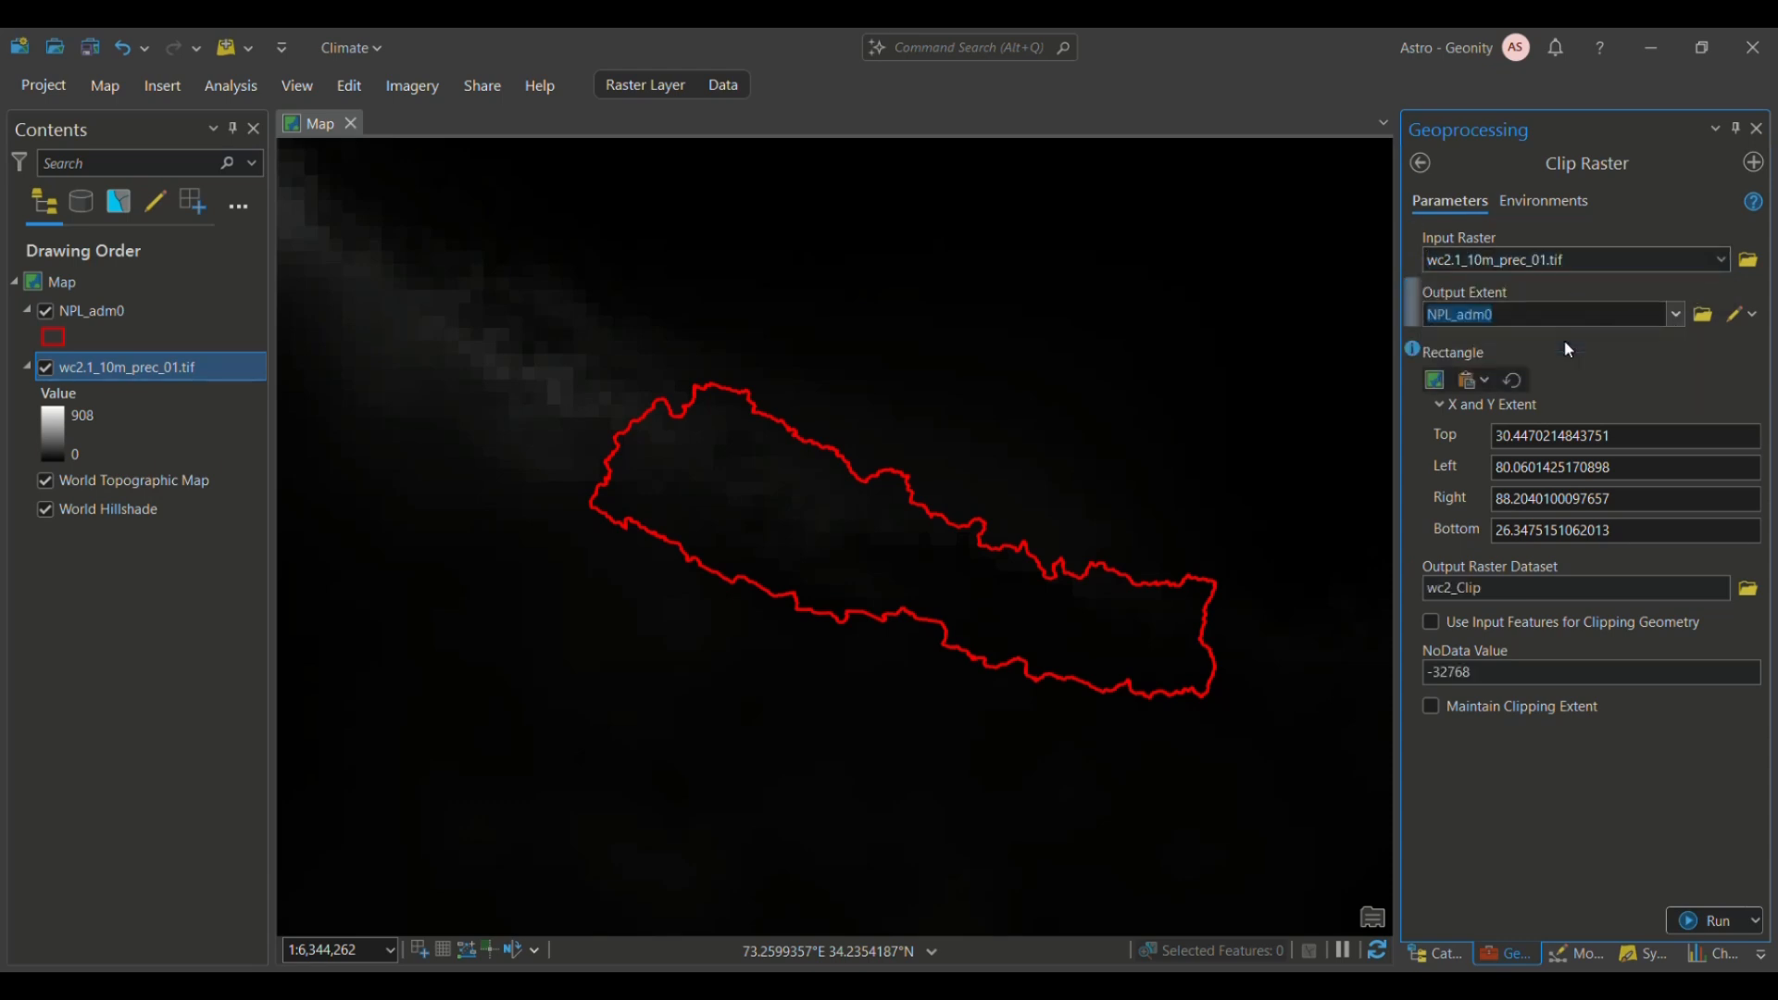
left_click(1614, 843)
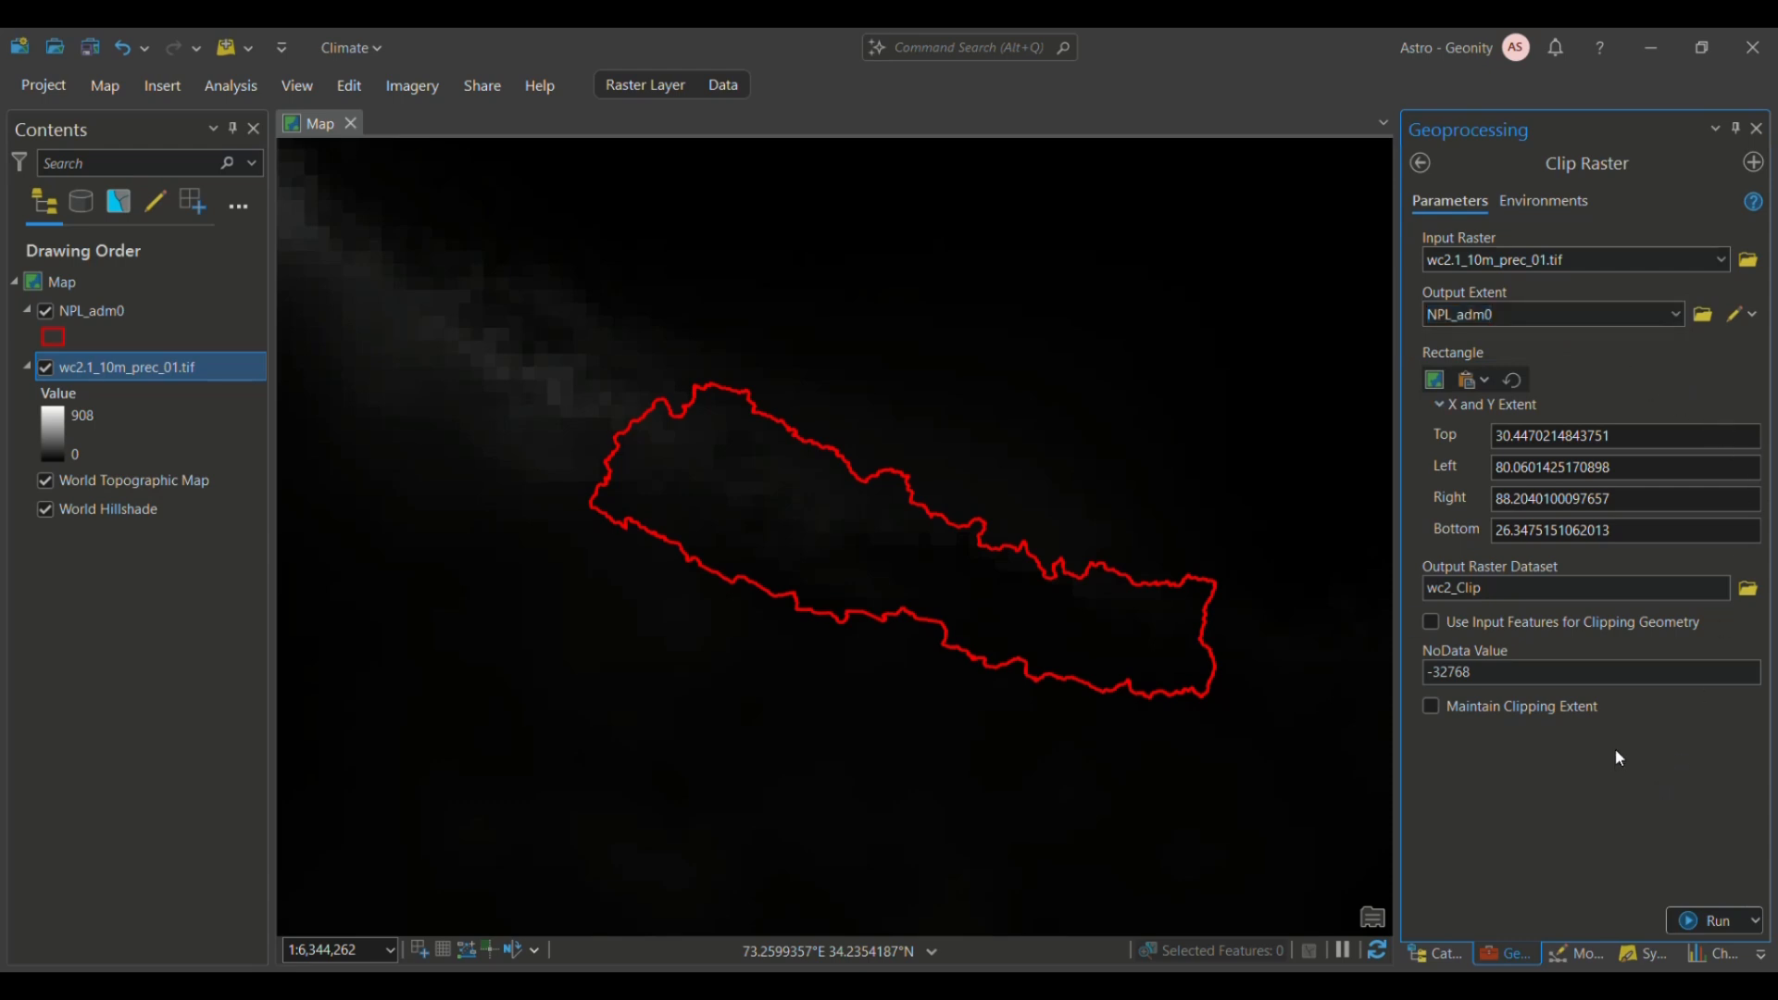
Step: Name the clipped output raster prep_clip in Climate.gdb and run Clip Raster
left_click(1642, 587)
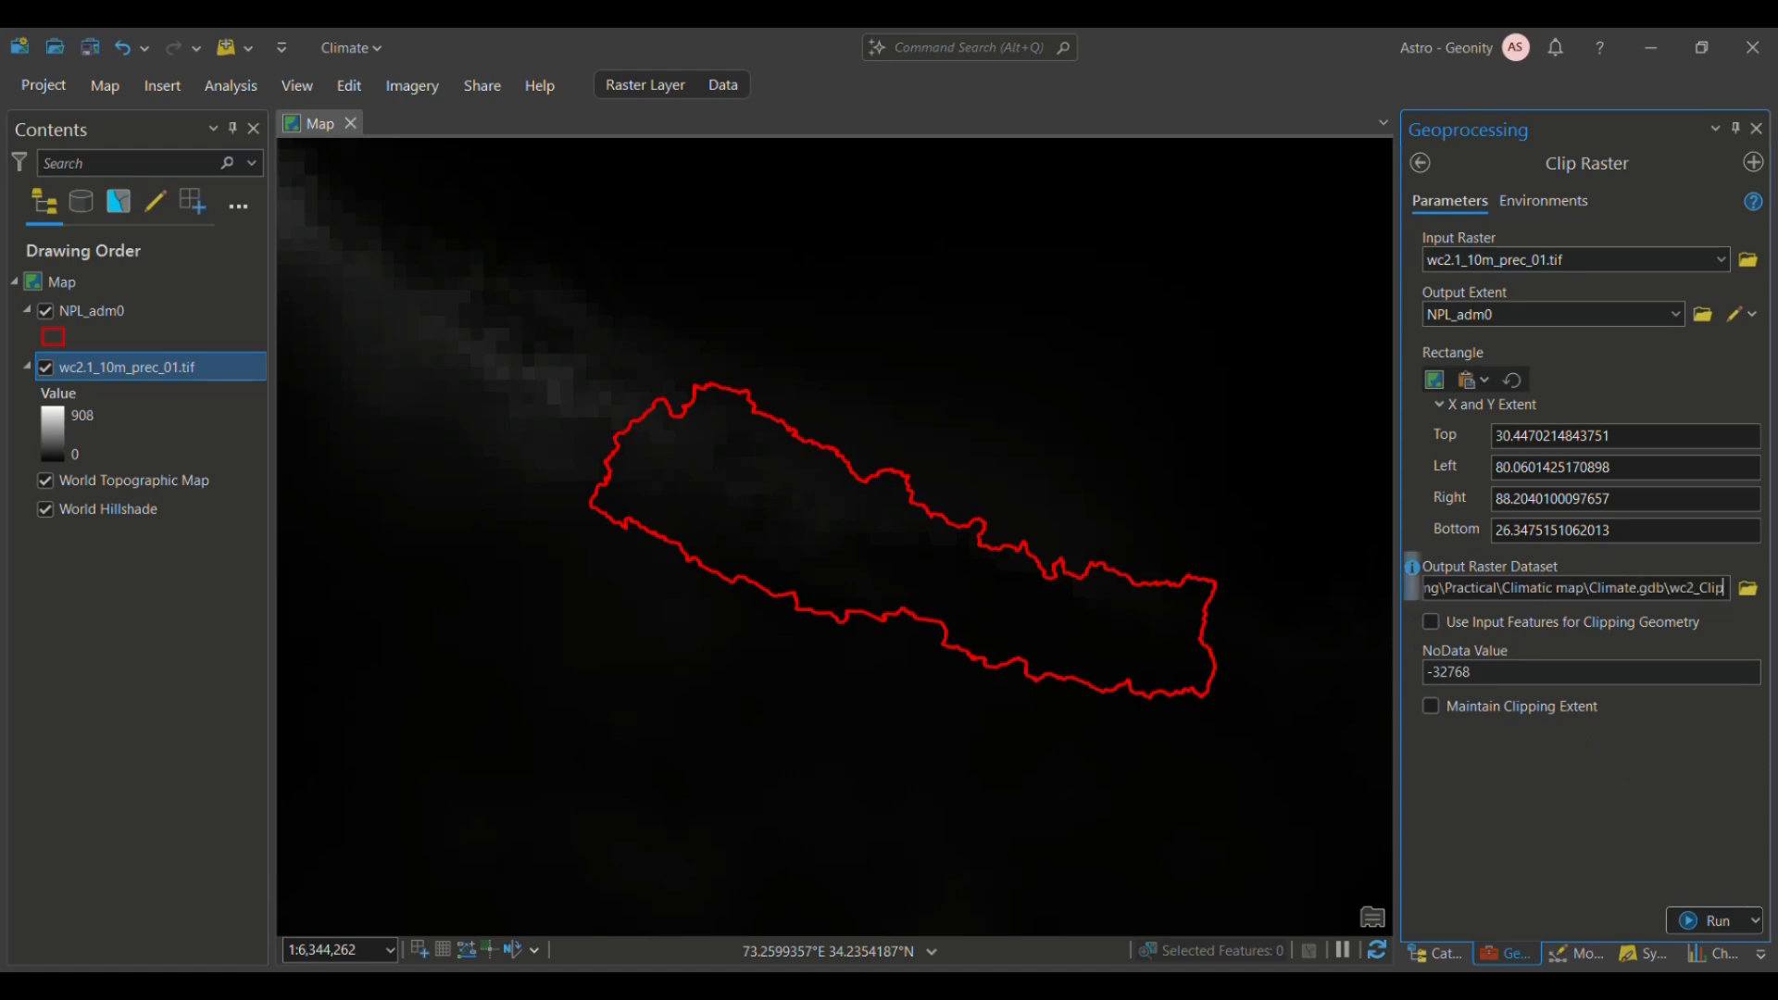
key("End")
key("BackSpace")
key("BackSpace")
key("BackSpace")
key("BackSpace")
key("BackSpace")
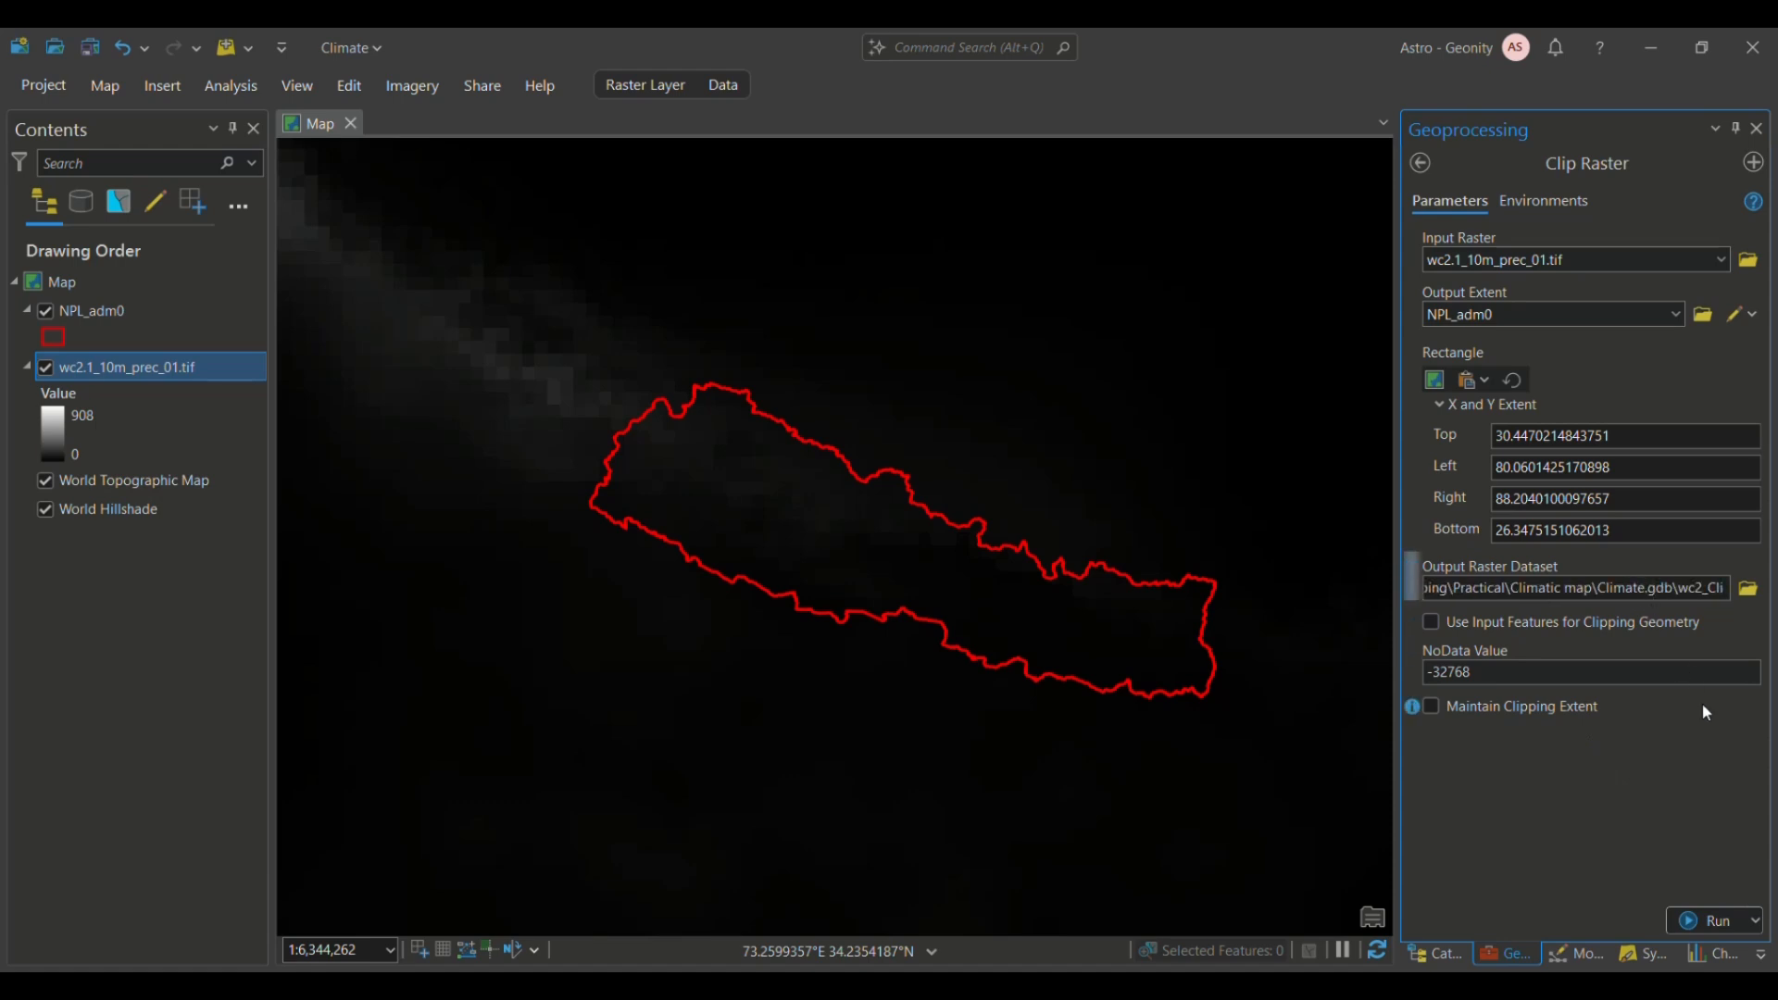
key("BackSpace")
key("BackSpace")
key("BackSpace")
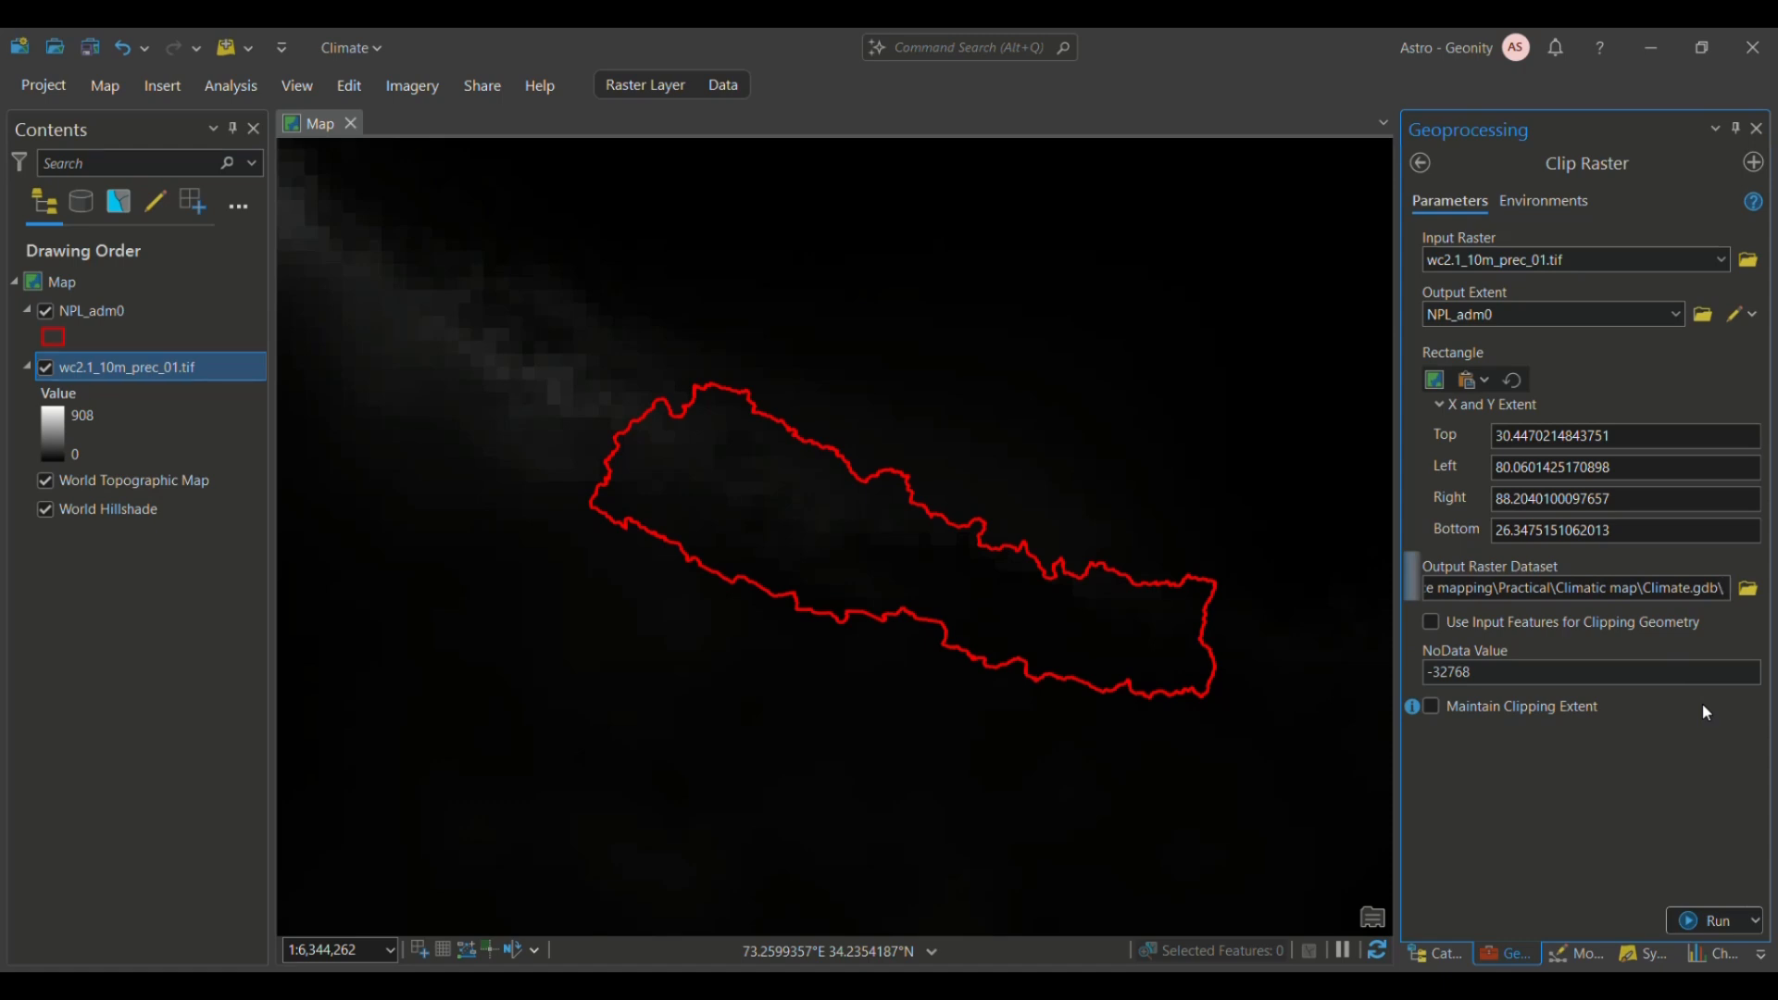
type("prep")
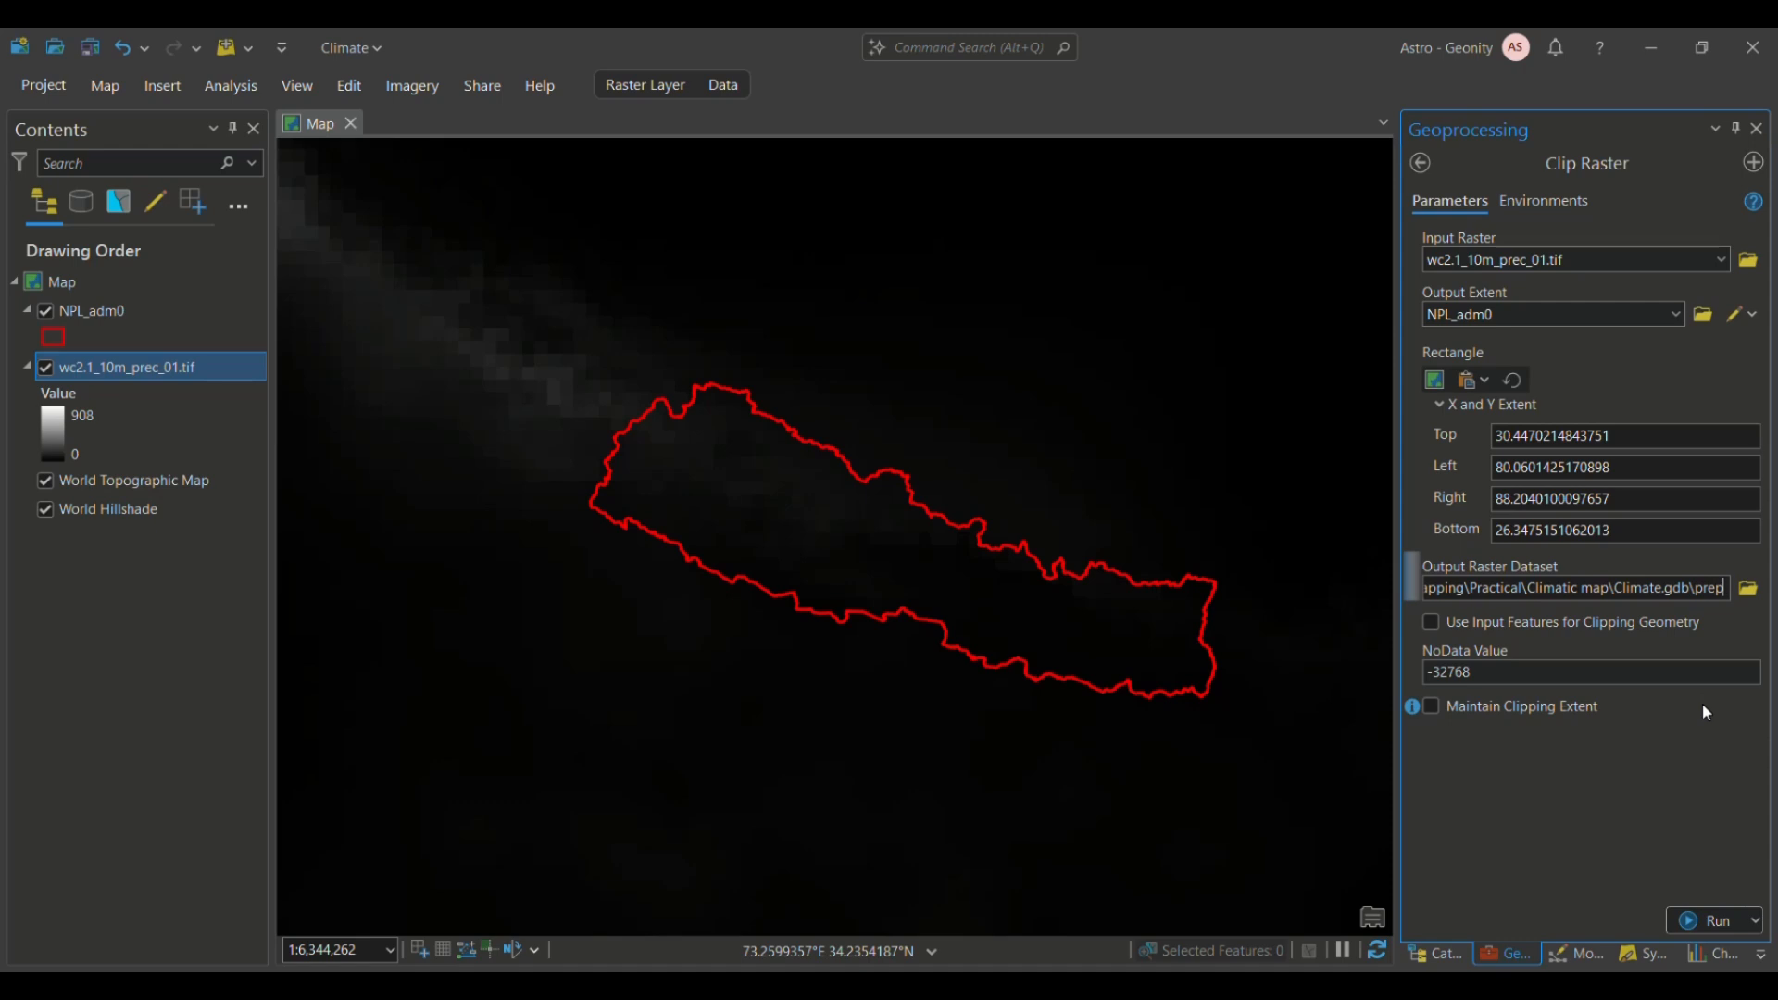
type("_c")
type("lip")
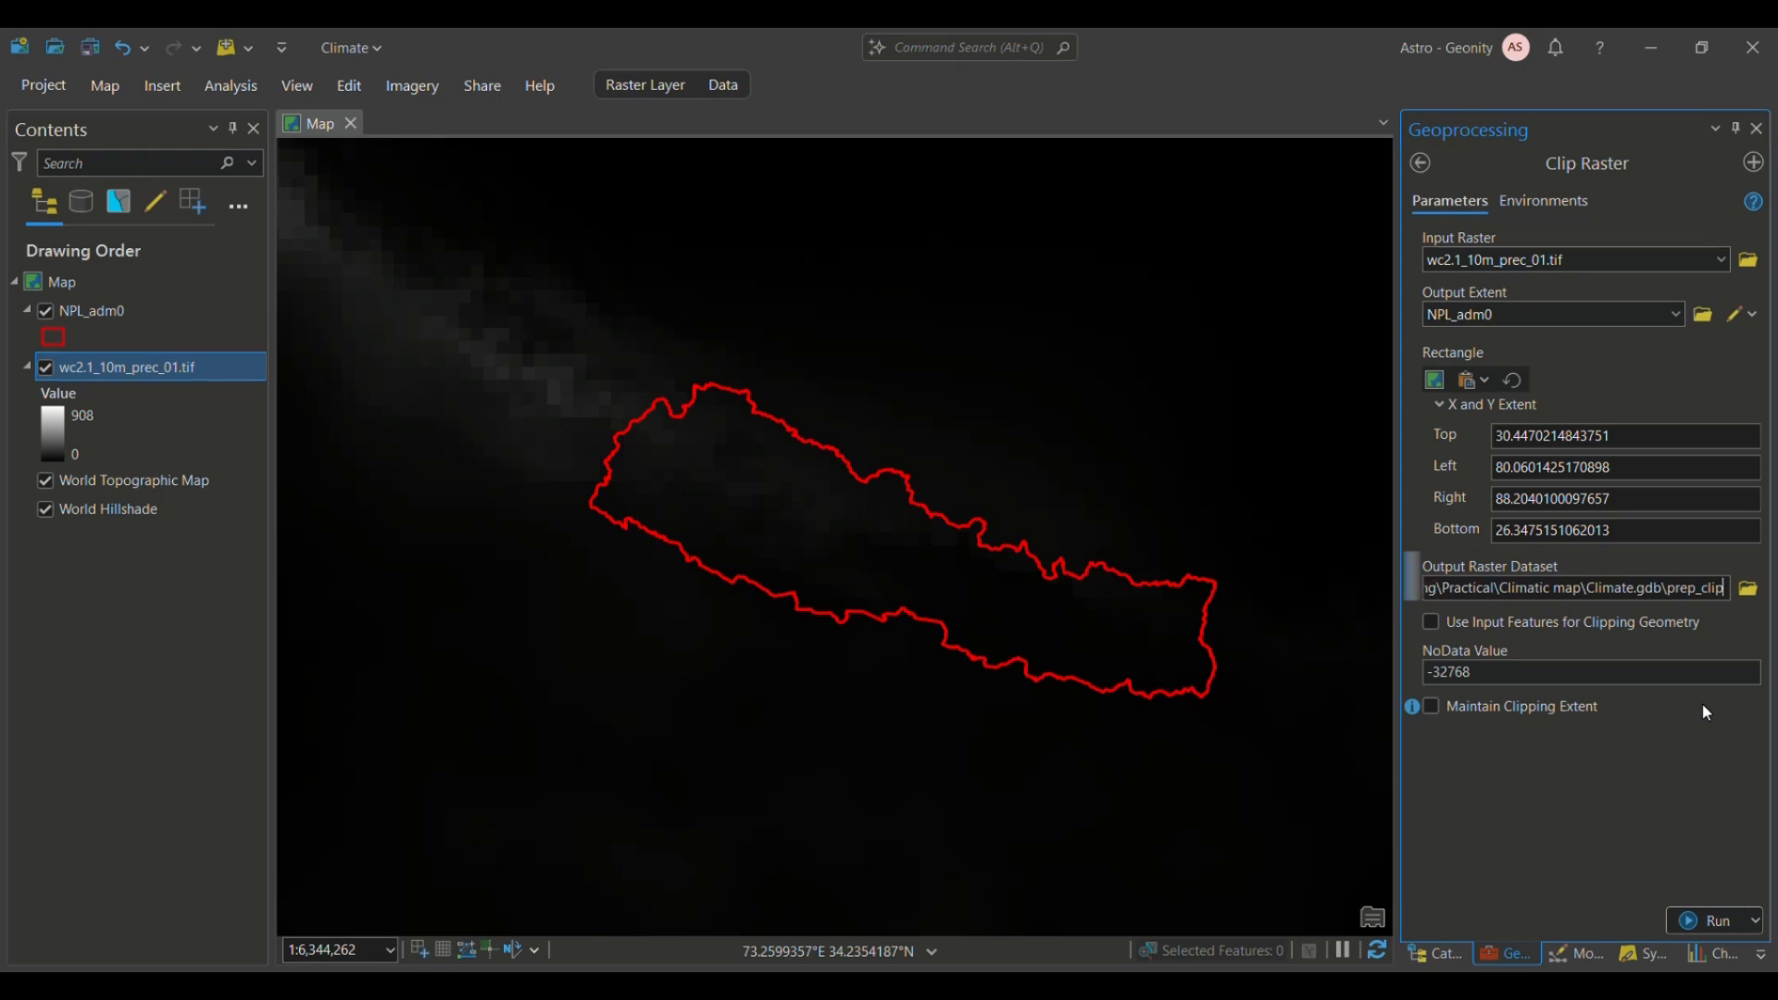
left_click(1681, 755)
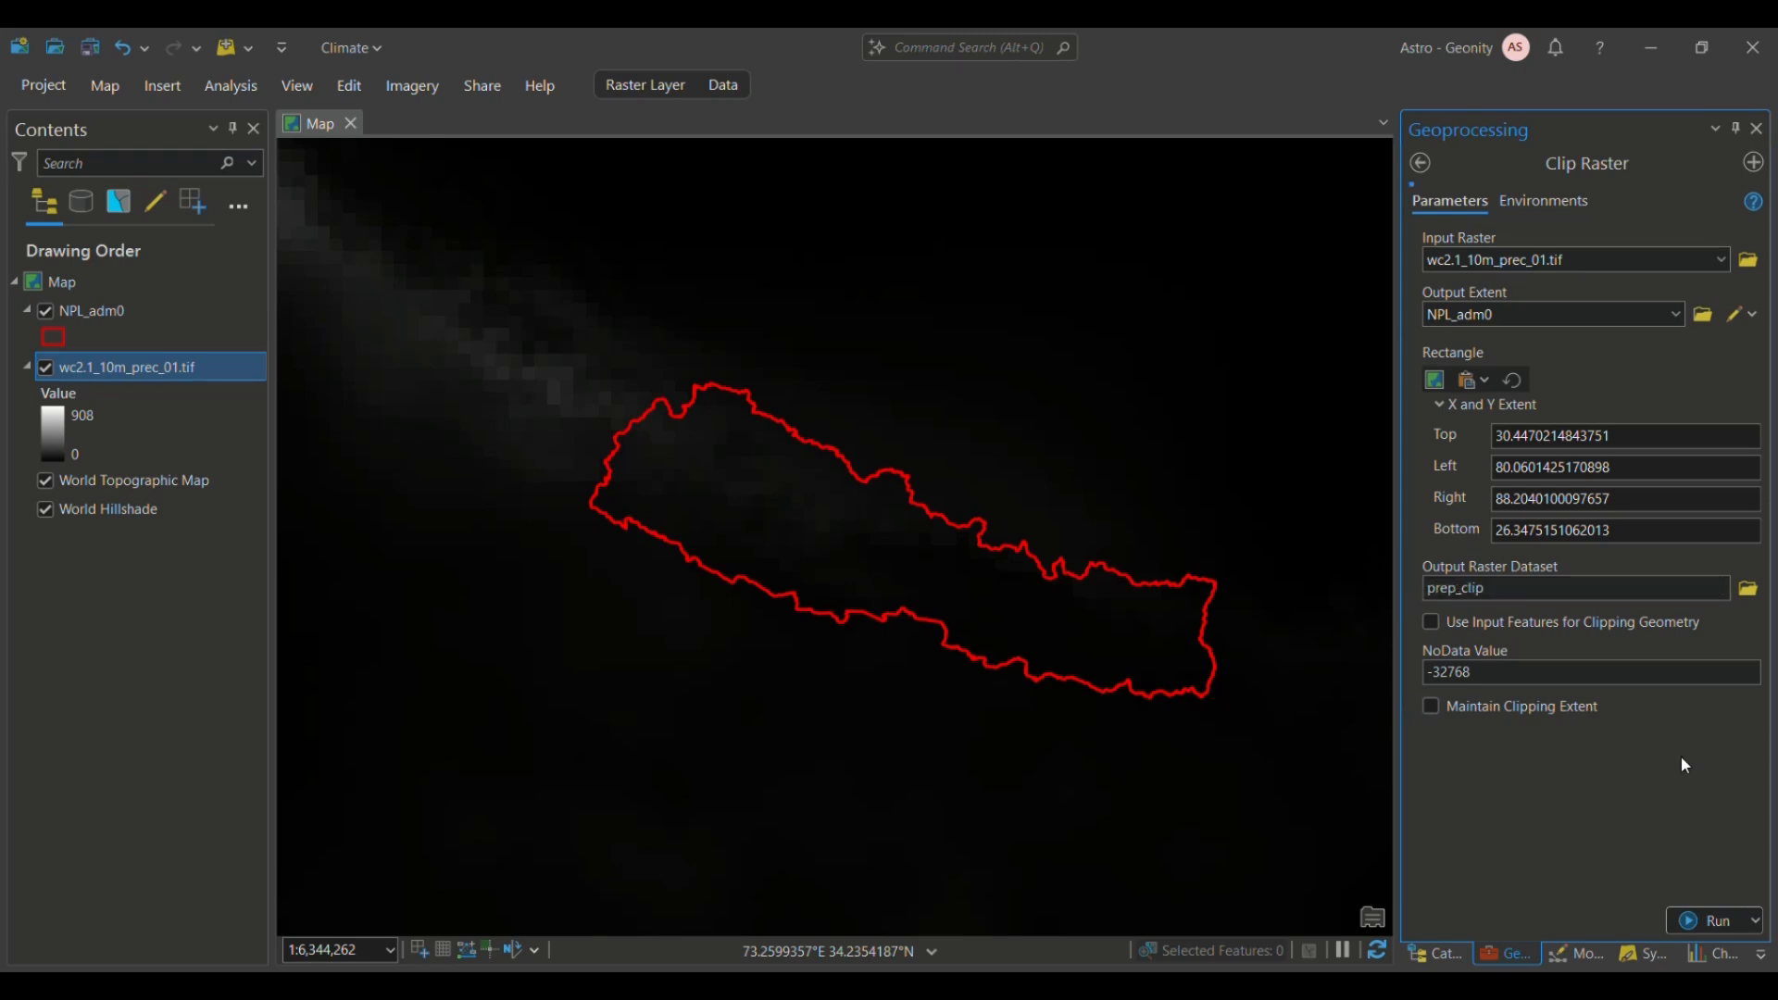
left_click(1714, 923)
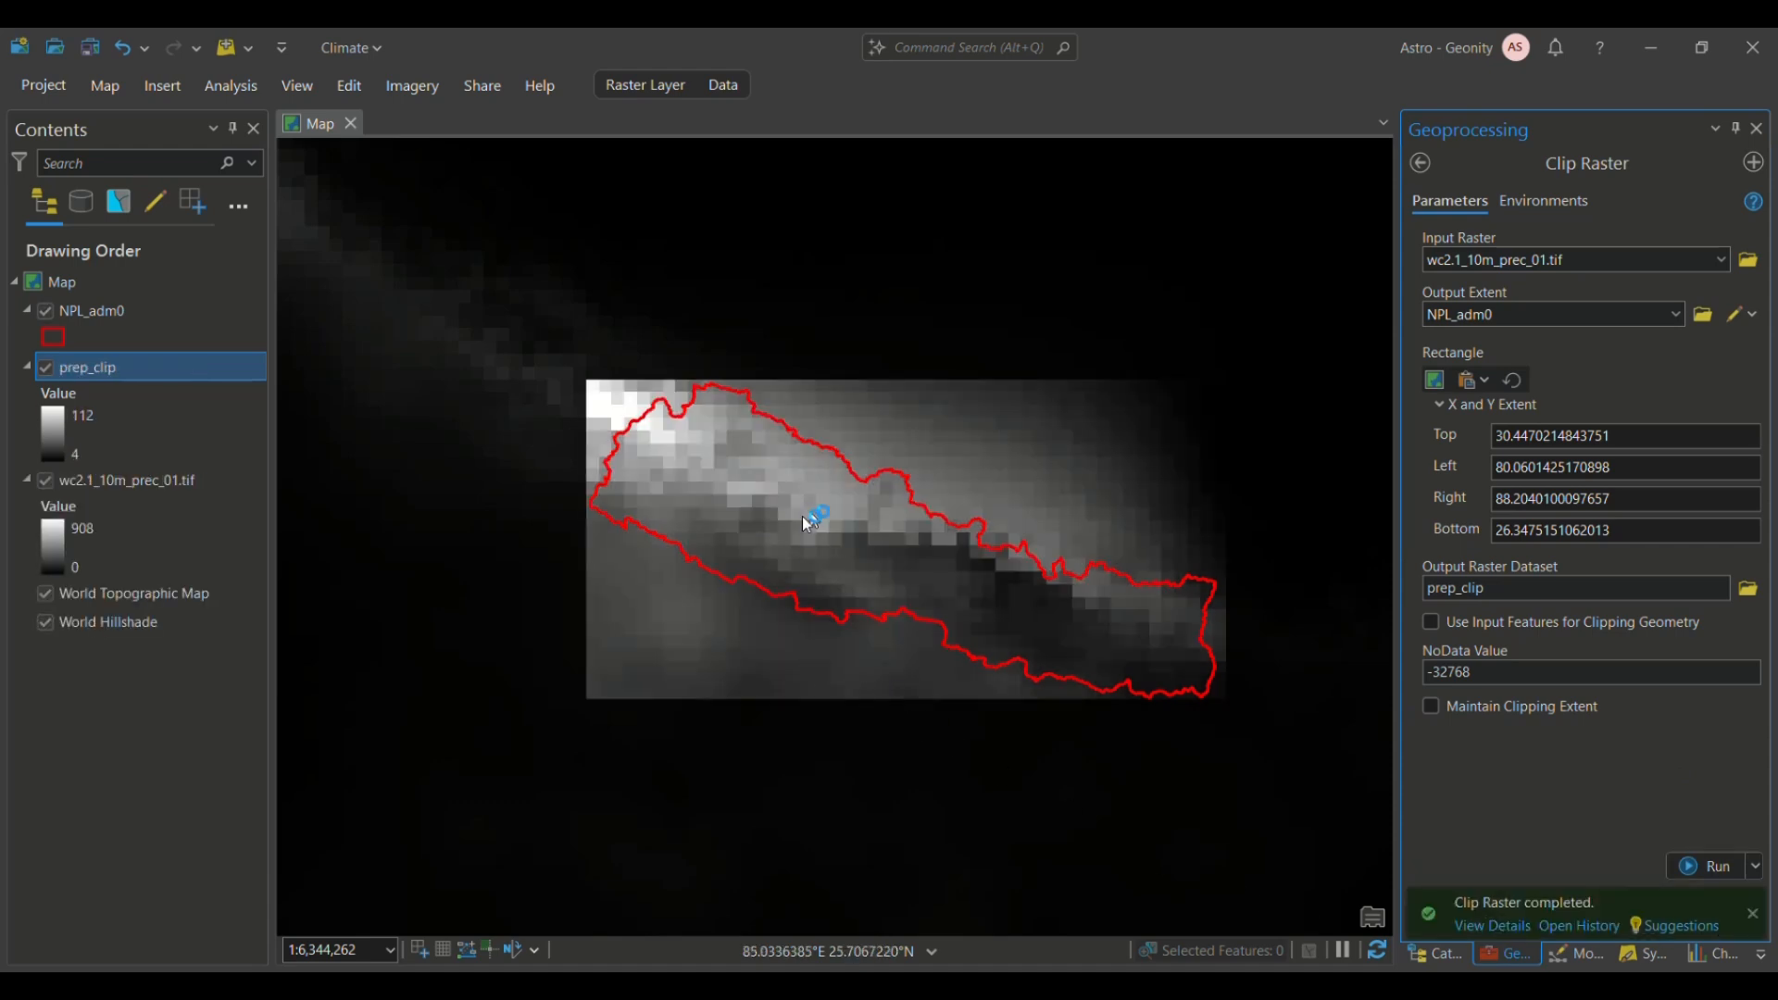
Step: Hide the original wc2.1_10m_prec_01.tif layer in the map
left_click(48, 485)
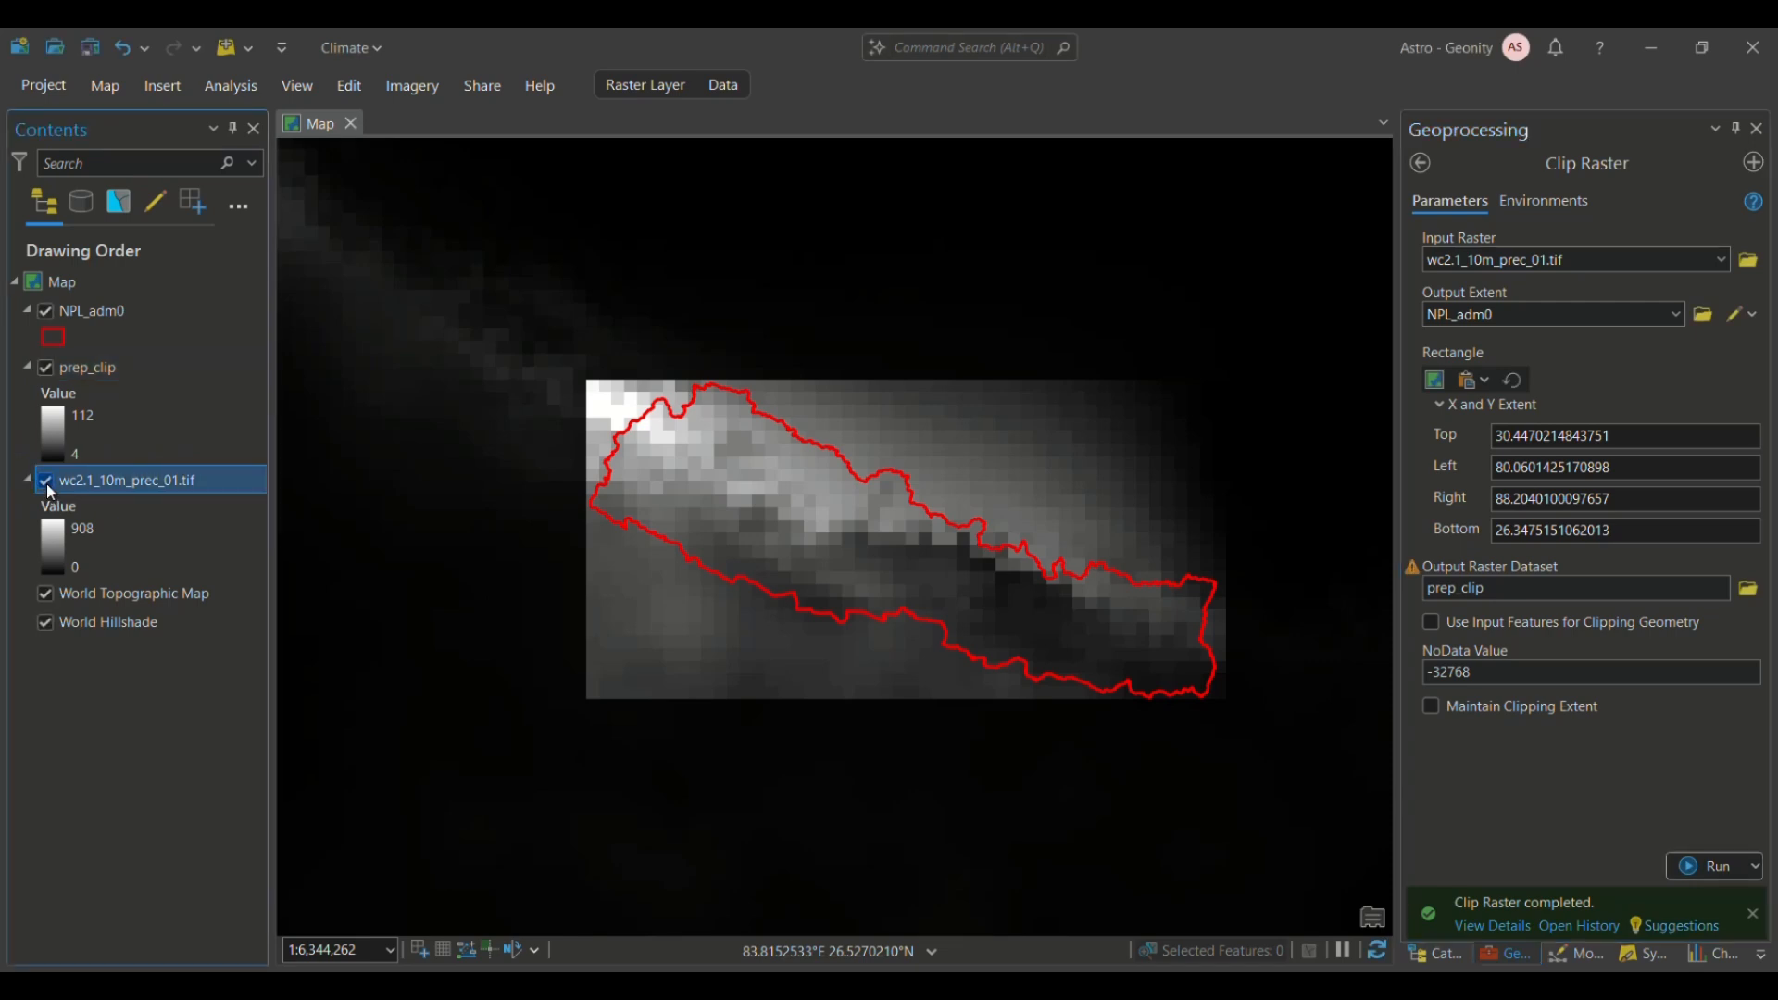
left_click(49, 480)
left_click(44, 480)
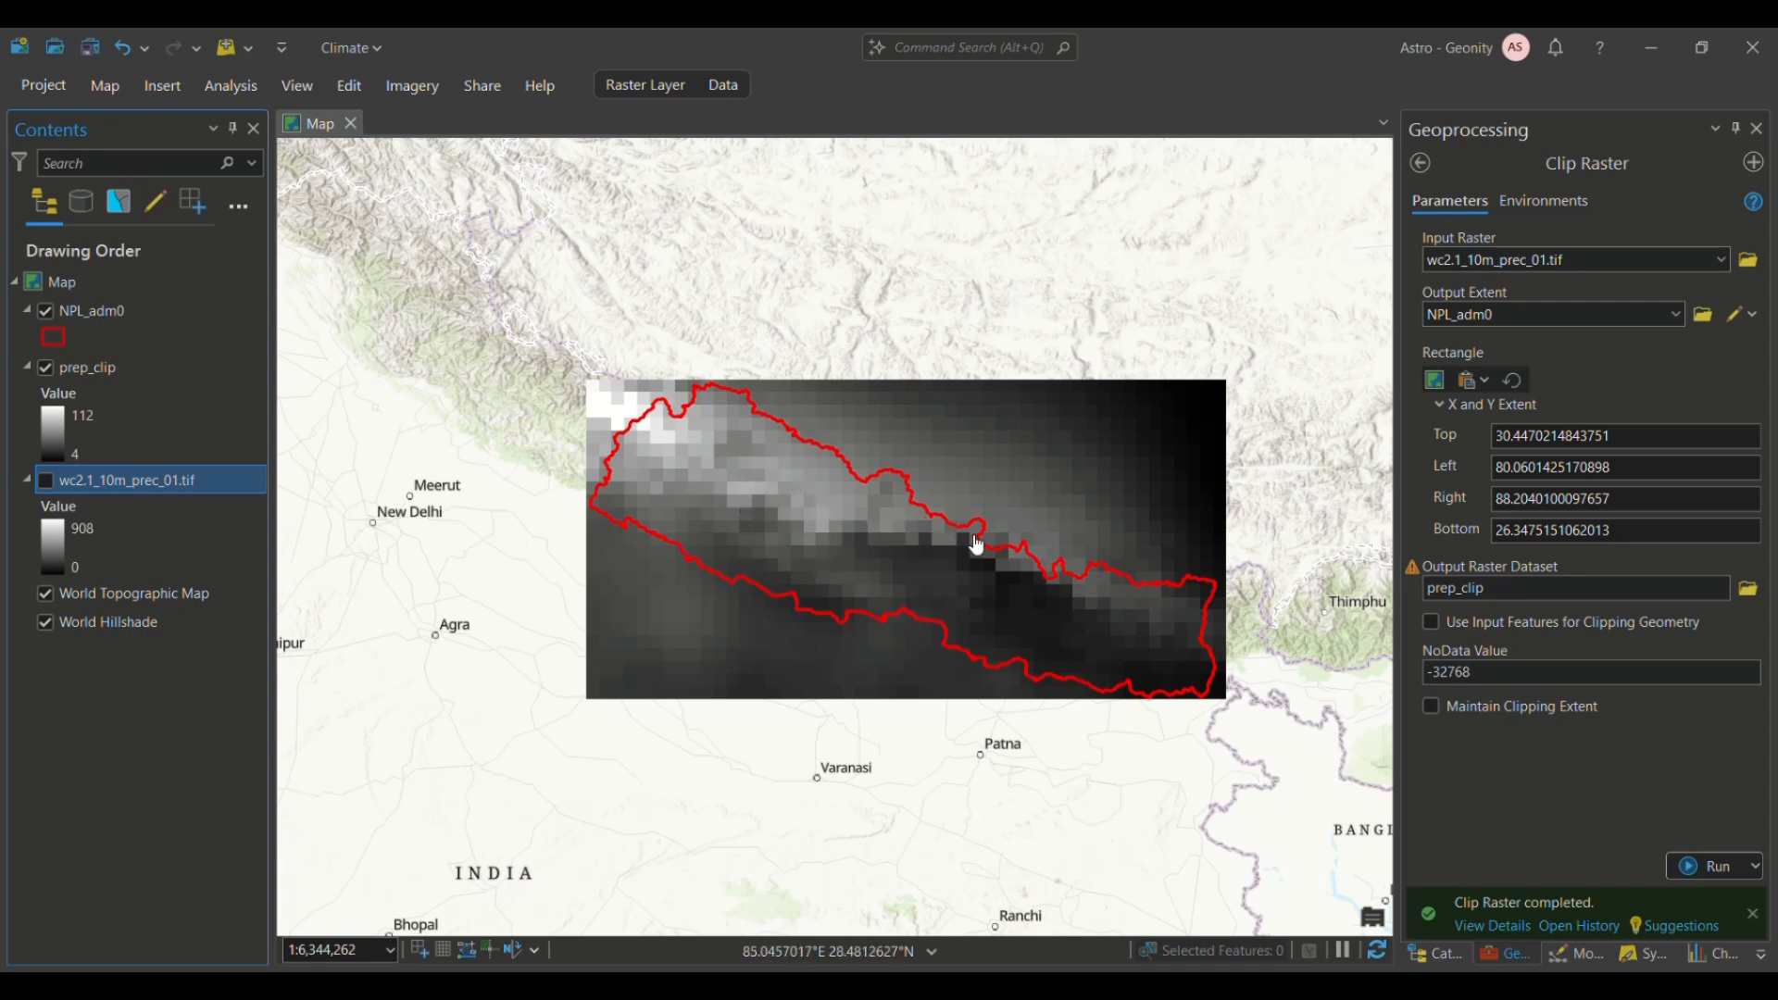
Step: Find and open the Raster to Point tool and set prep_clip as its input raster
left_click(1421, 163)
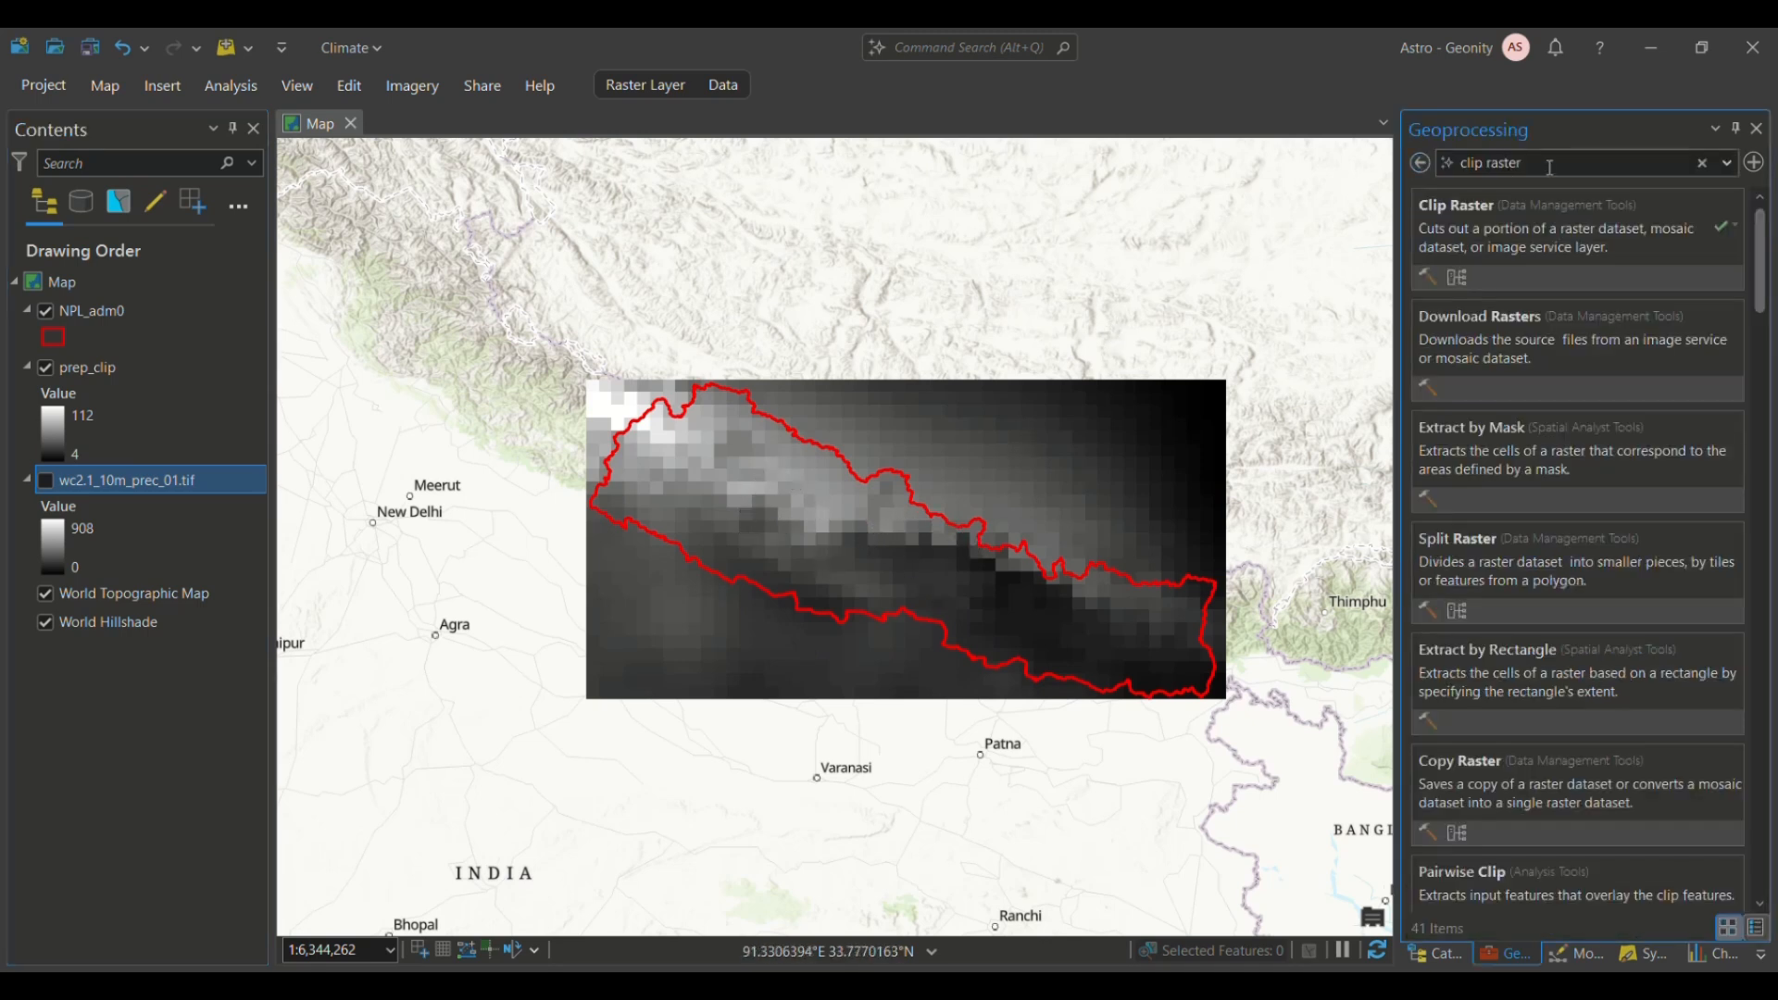
left_click_drag(1548, 164, 1459, 164)
type("ras")
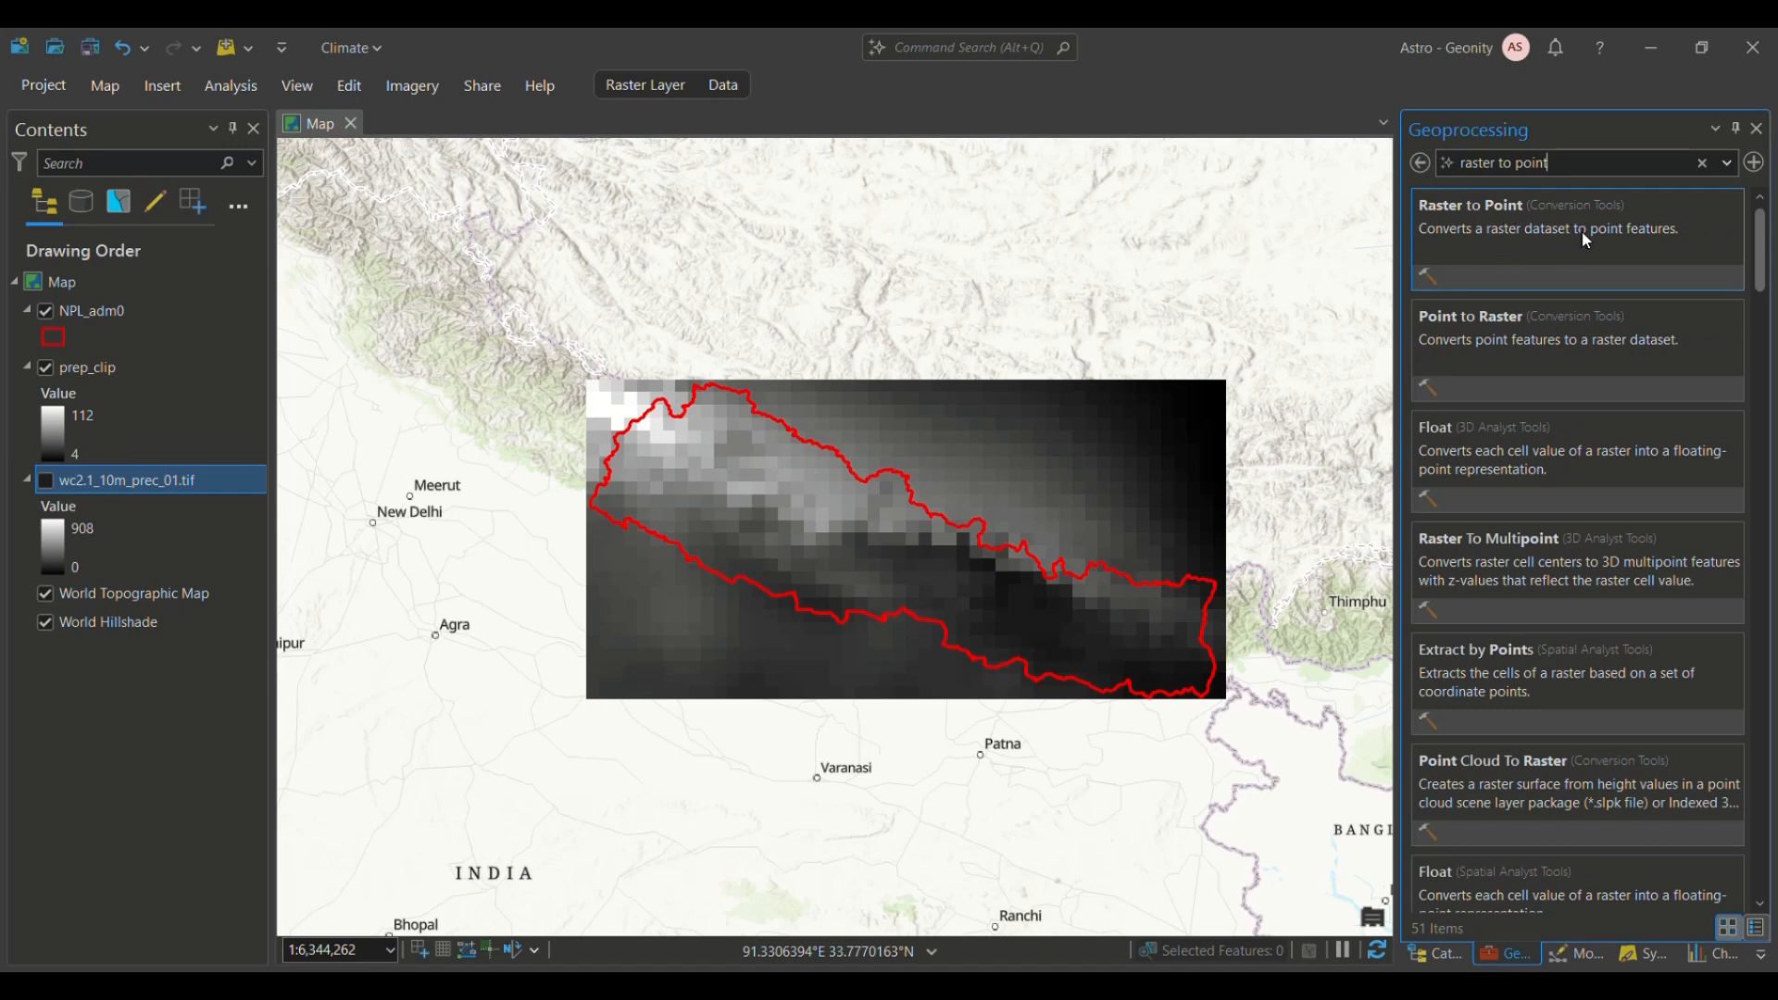
left_click(1463, 206)
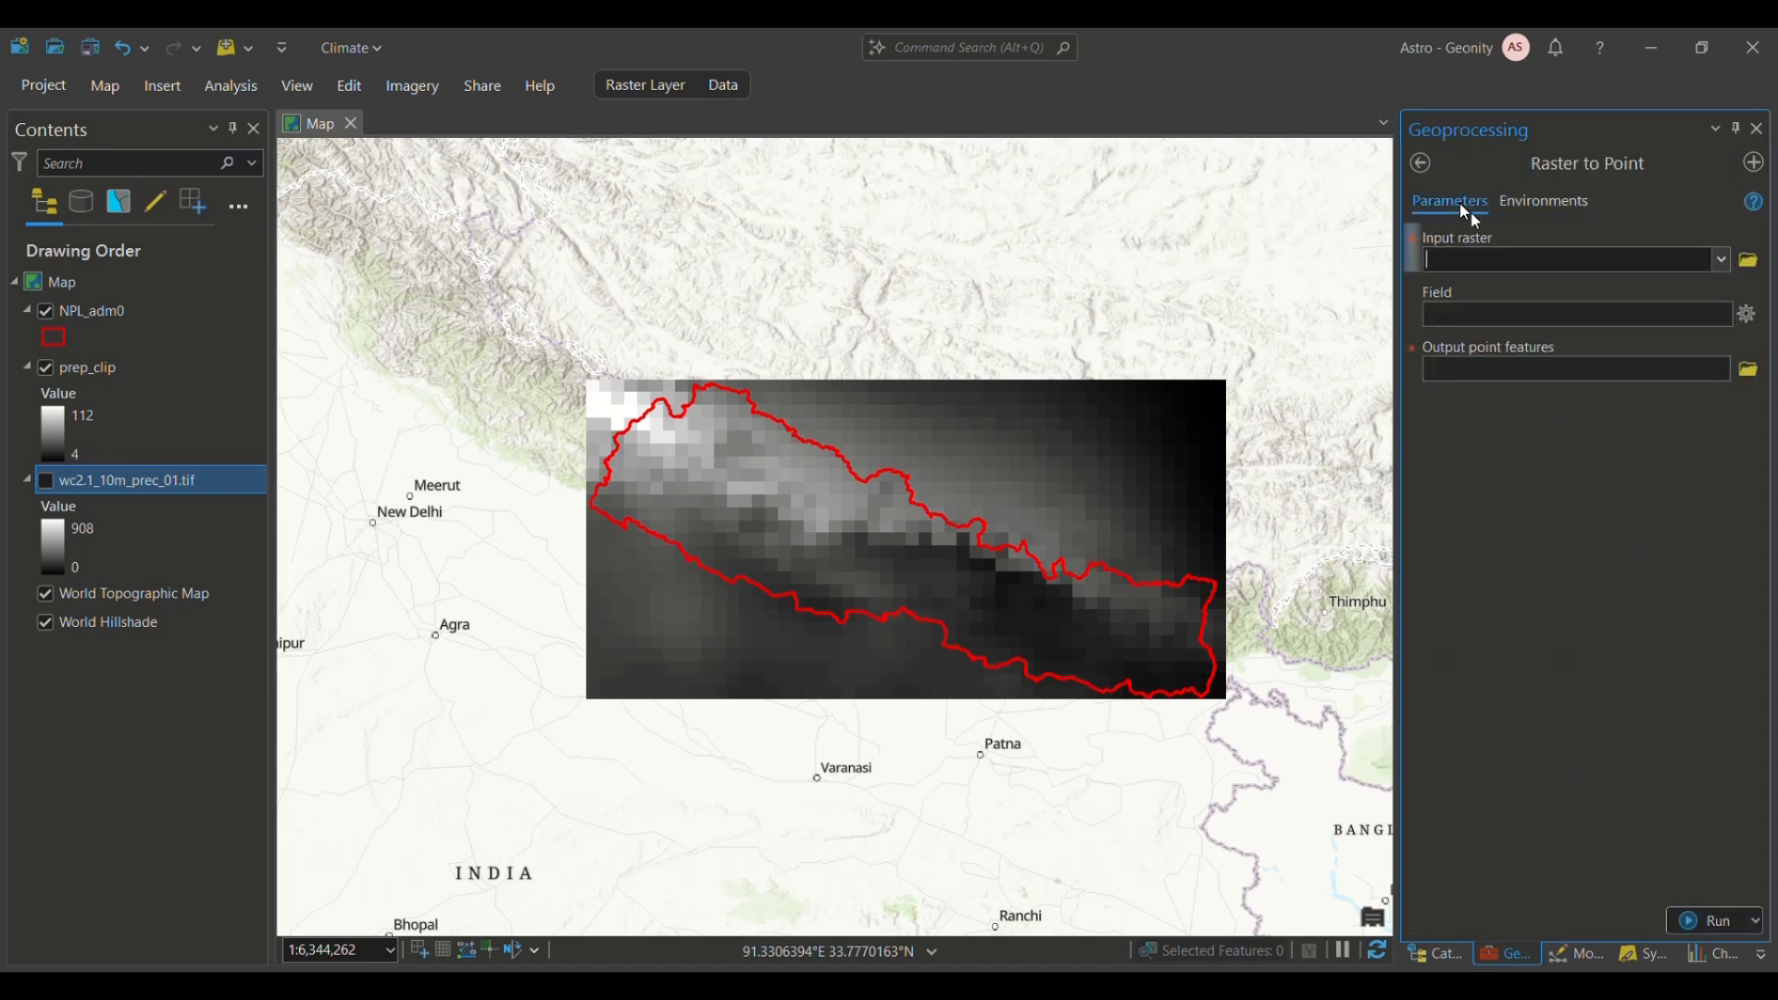
left_click(1581, 257)
left_click(1720, 259)
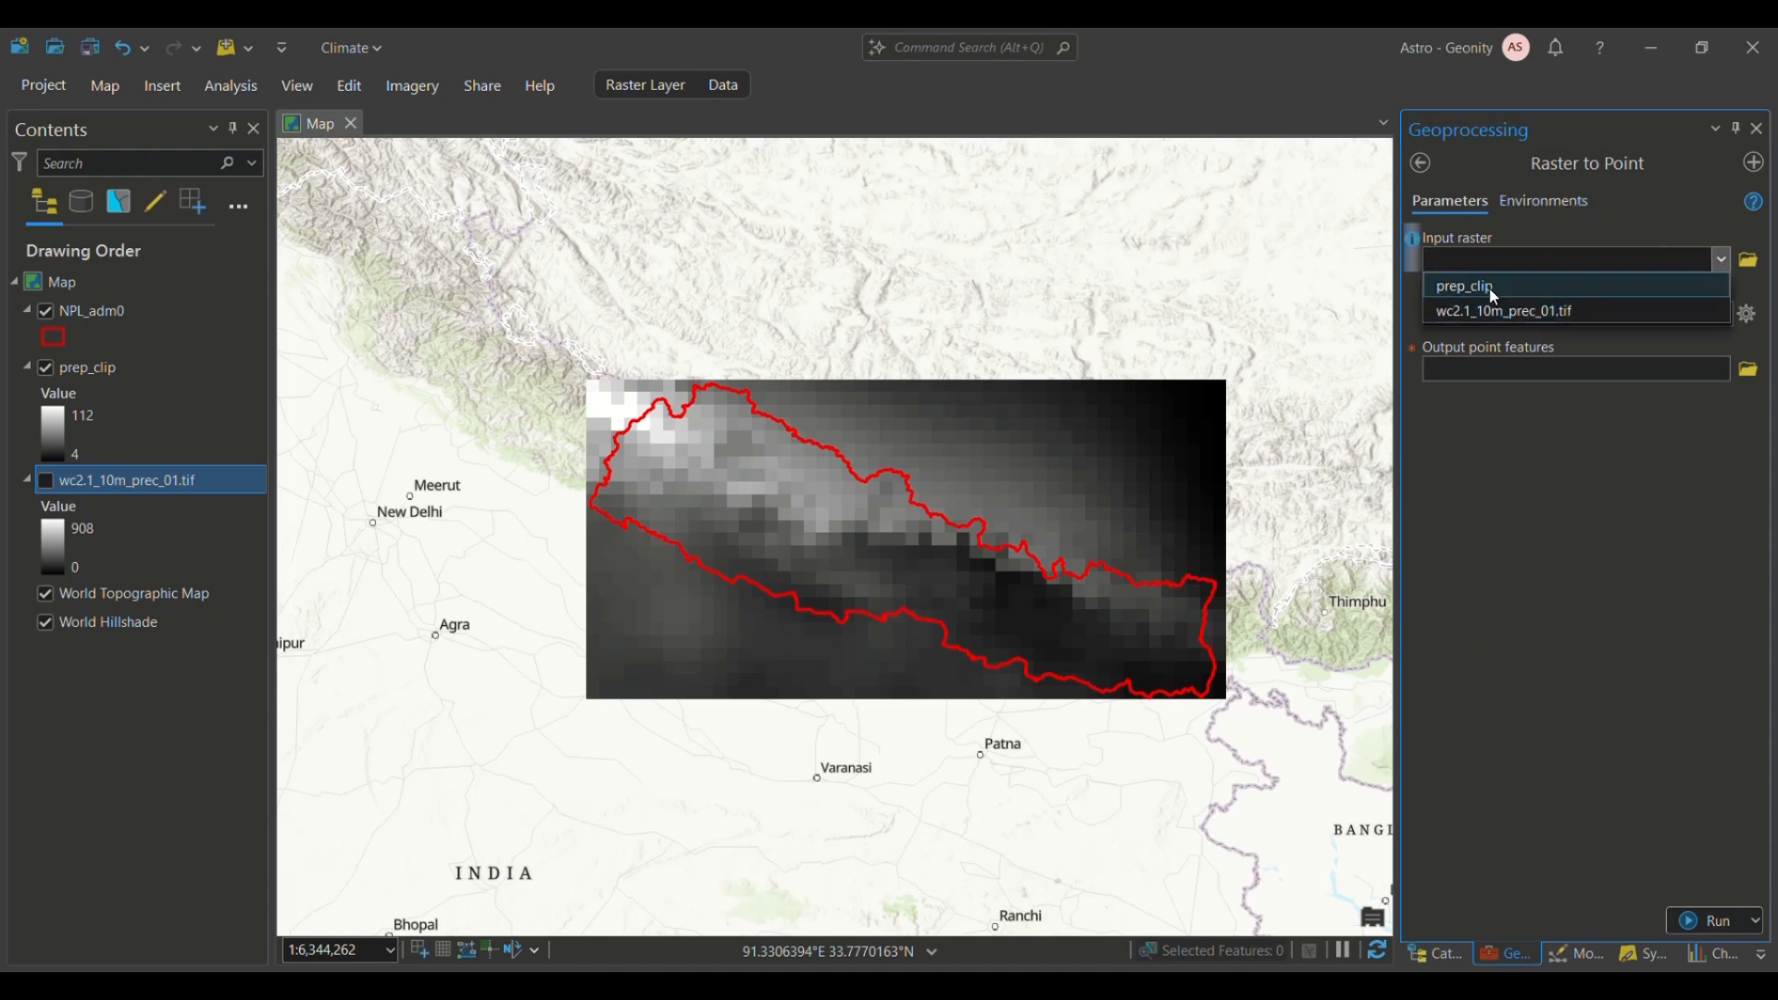
left_click(1492, 296)
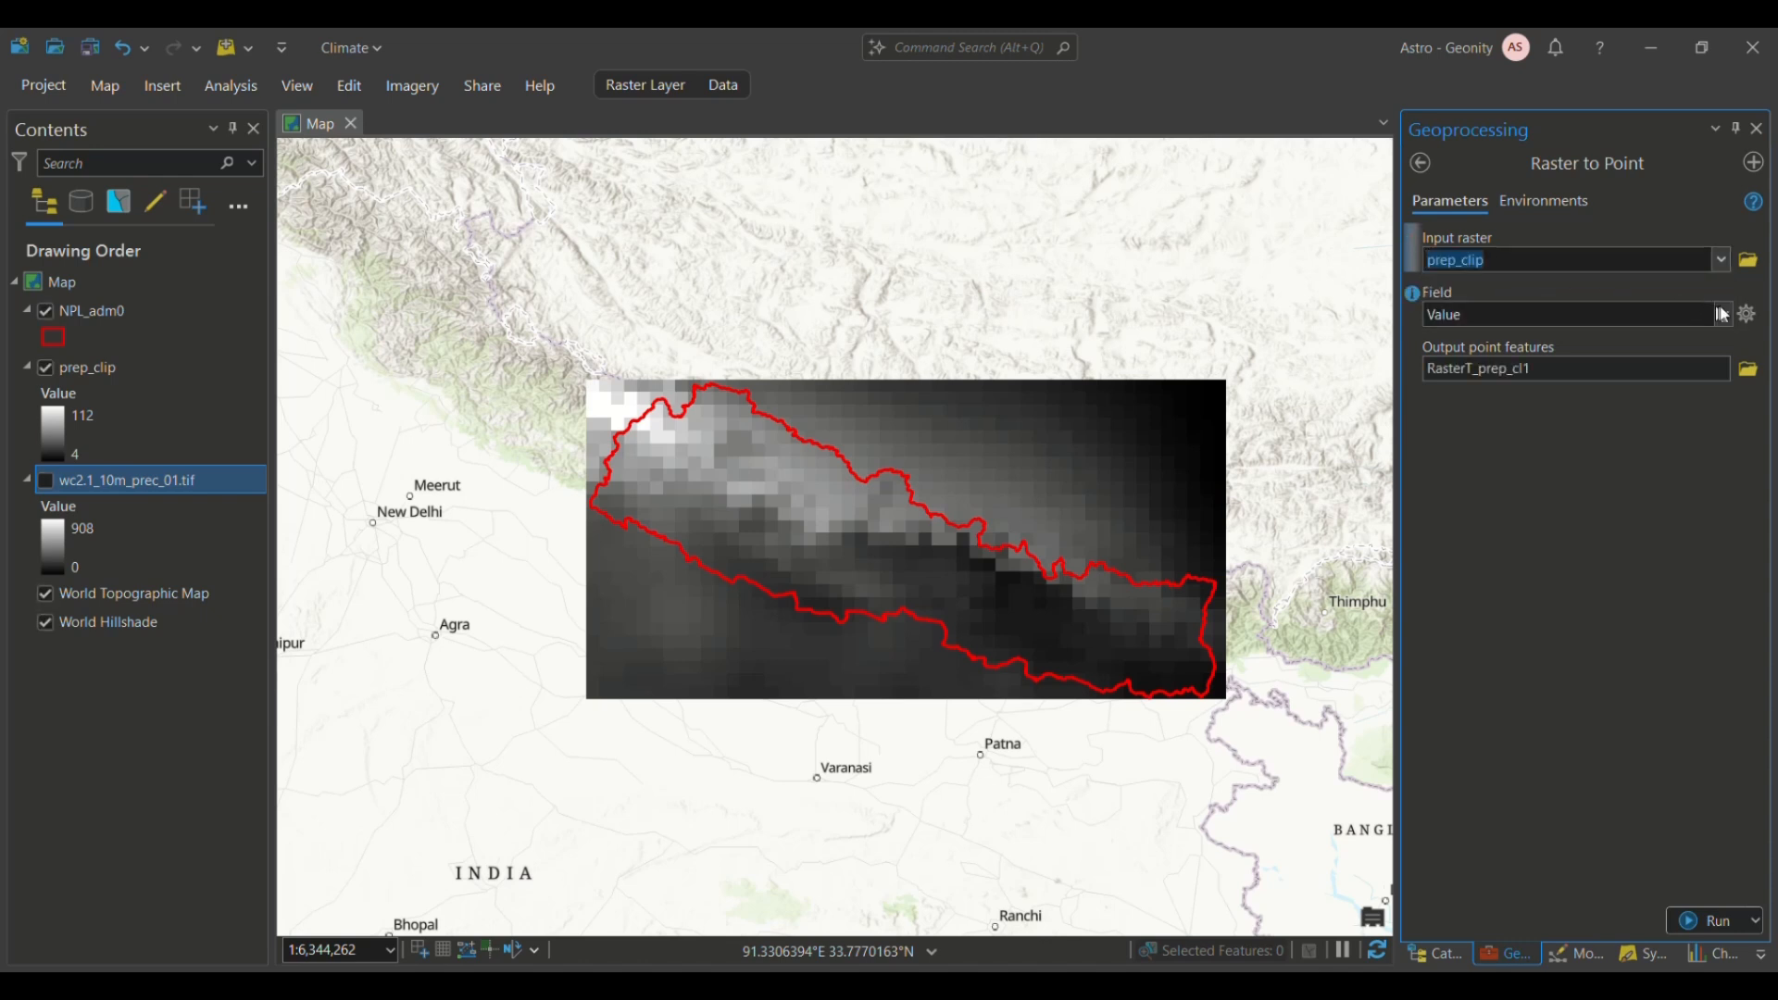
Step: Name the output point features prep_pt in Climate.gdb and run Raster to Point
left_click(1645, 370)
key("BackSpace")
key("BackSpace")
key("BackSpace")
key("BackSpace")
key("BackSpace")
key("BackSpace")
key("BackSpace")
key("BackSpace")
key("BackSpace")
key("BackSpace")
key("BackSpace")
key("BackSpace")
key("BackSpace")
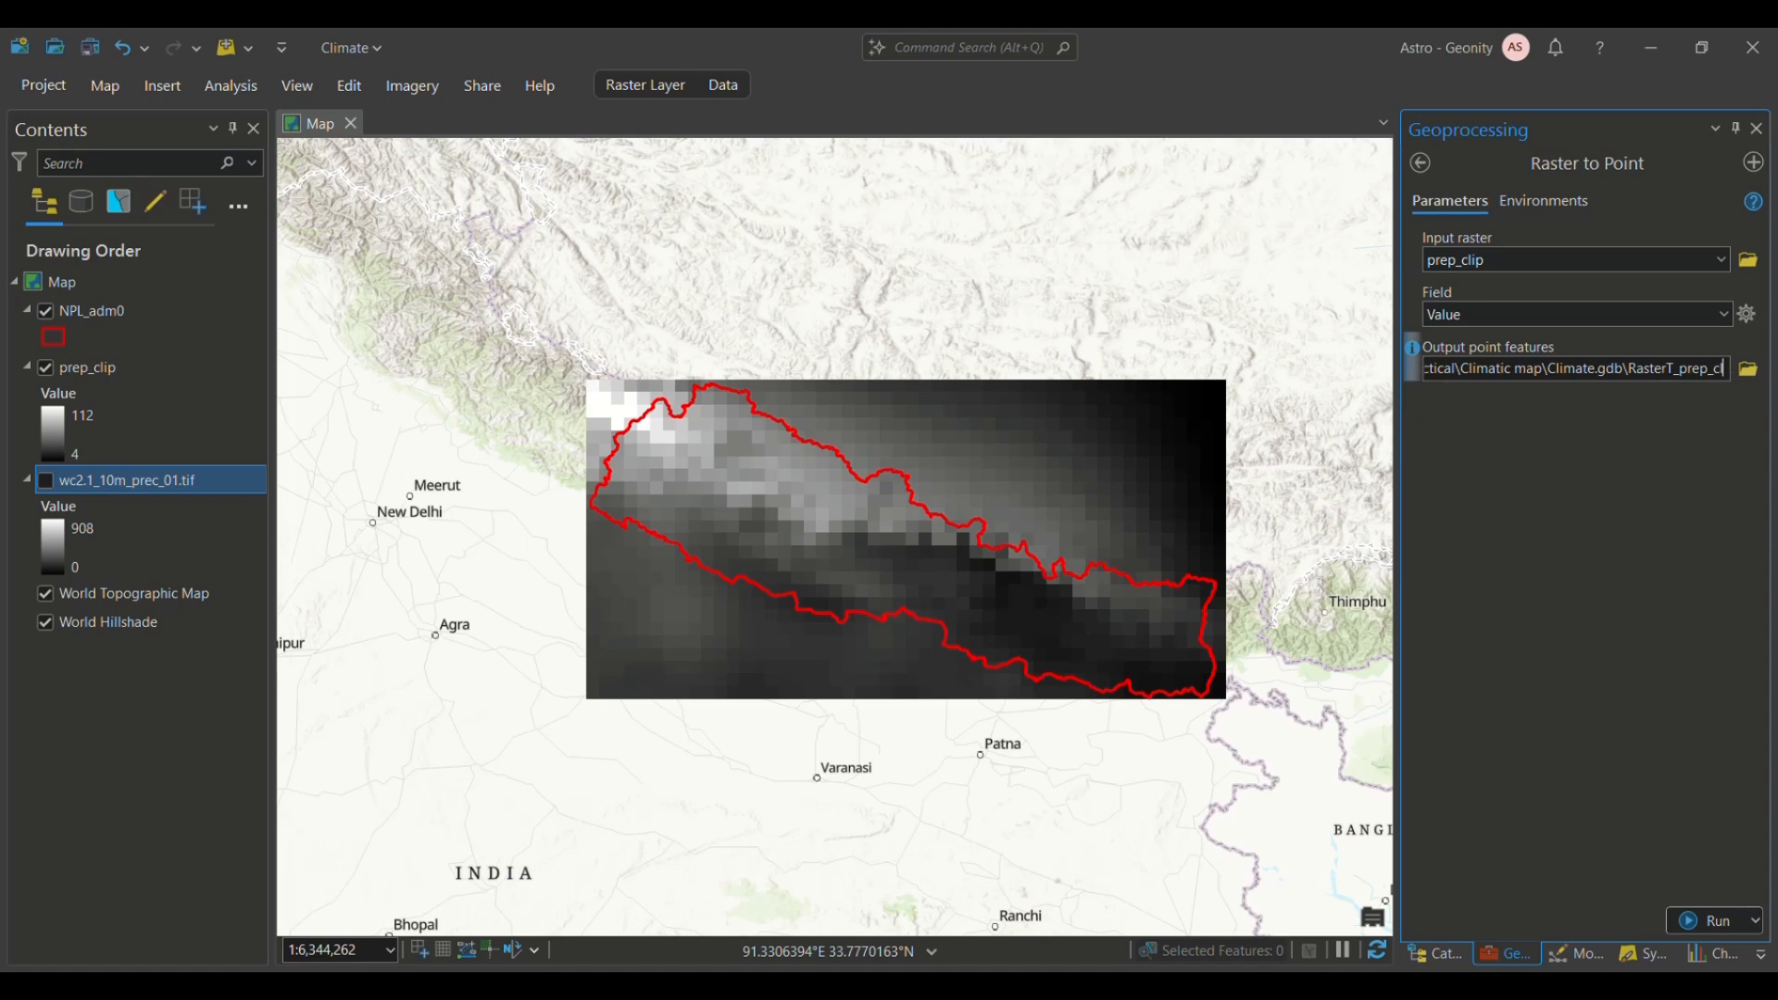
key("BackSpace")
key("BackSpace")
key("BackSpace")
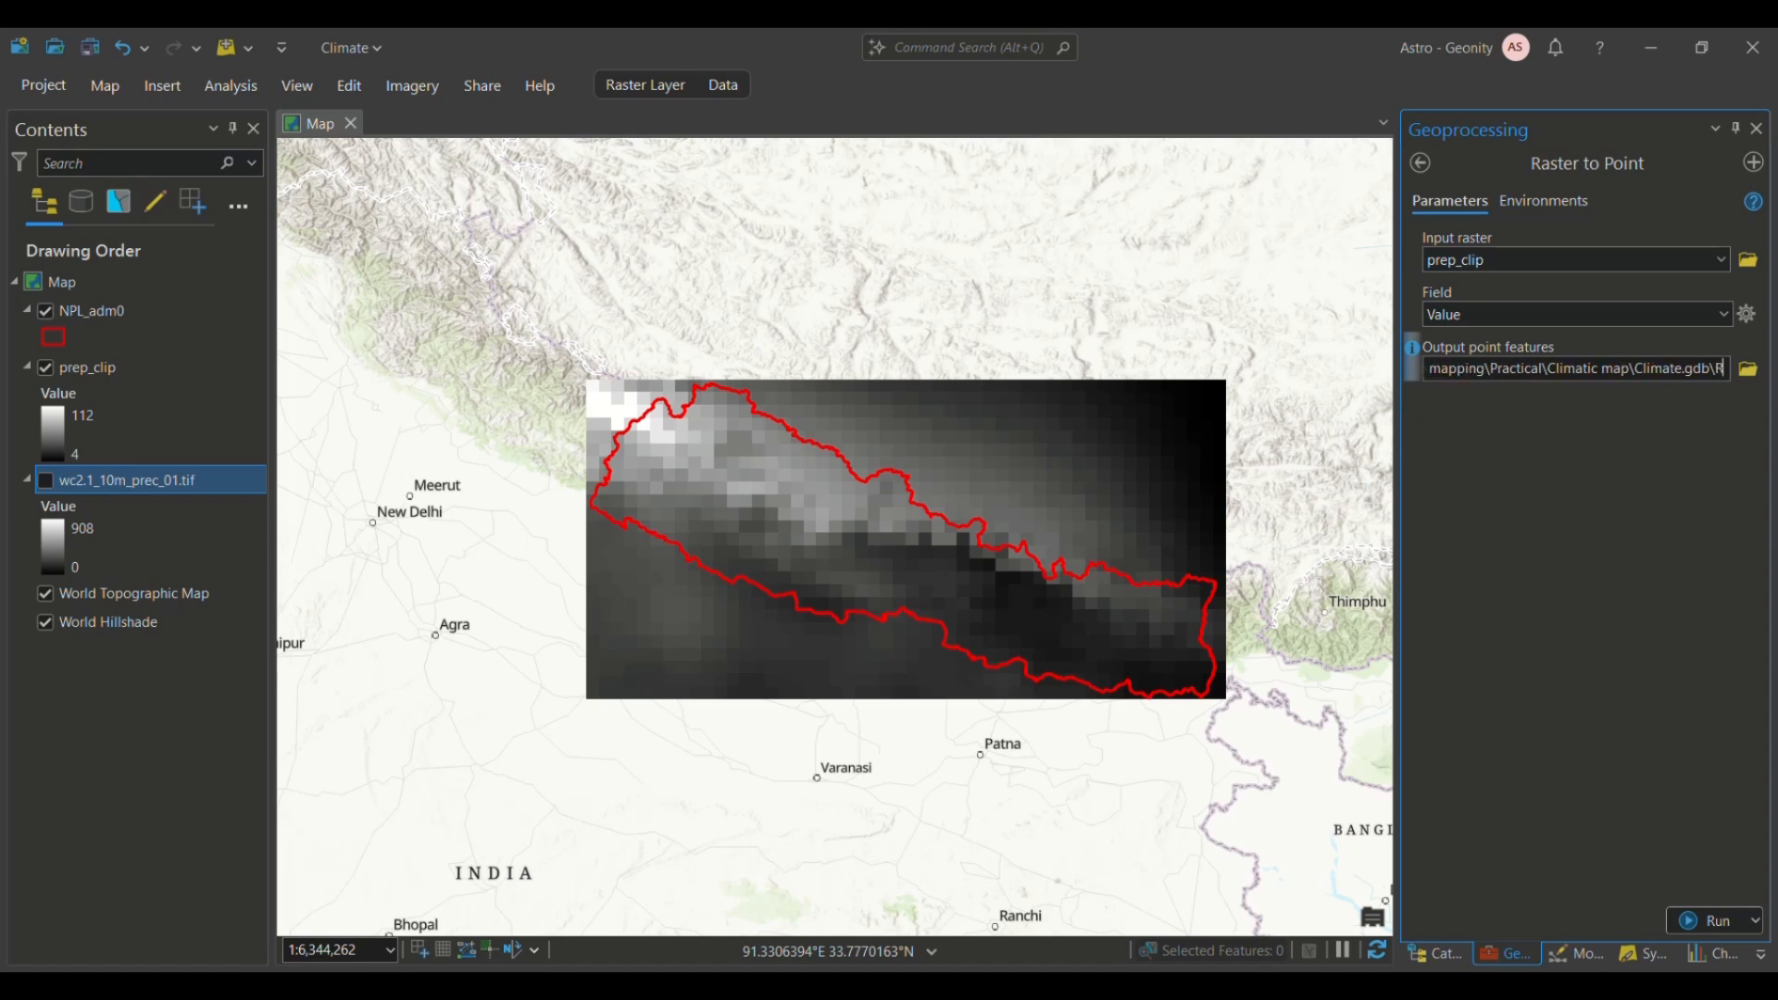
type("prep")
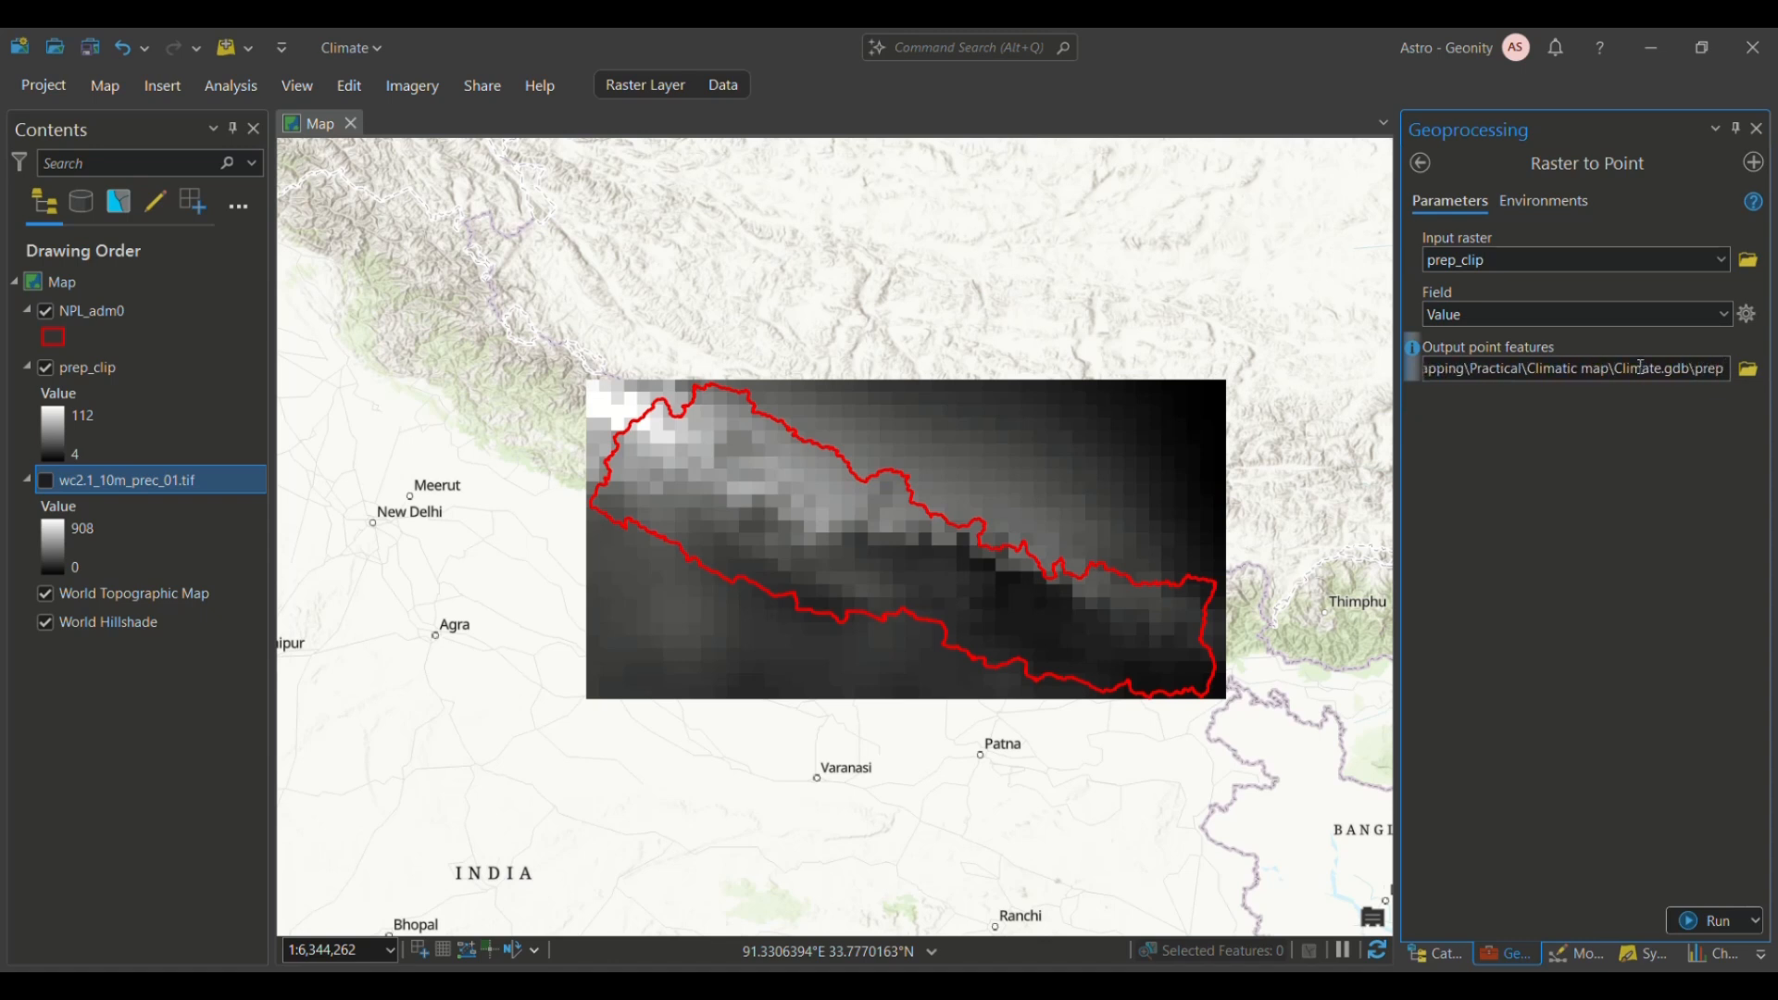
type("_pt")
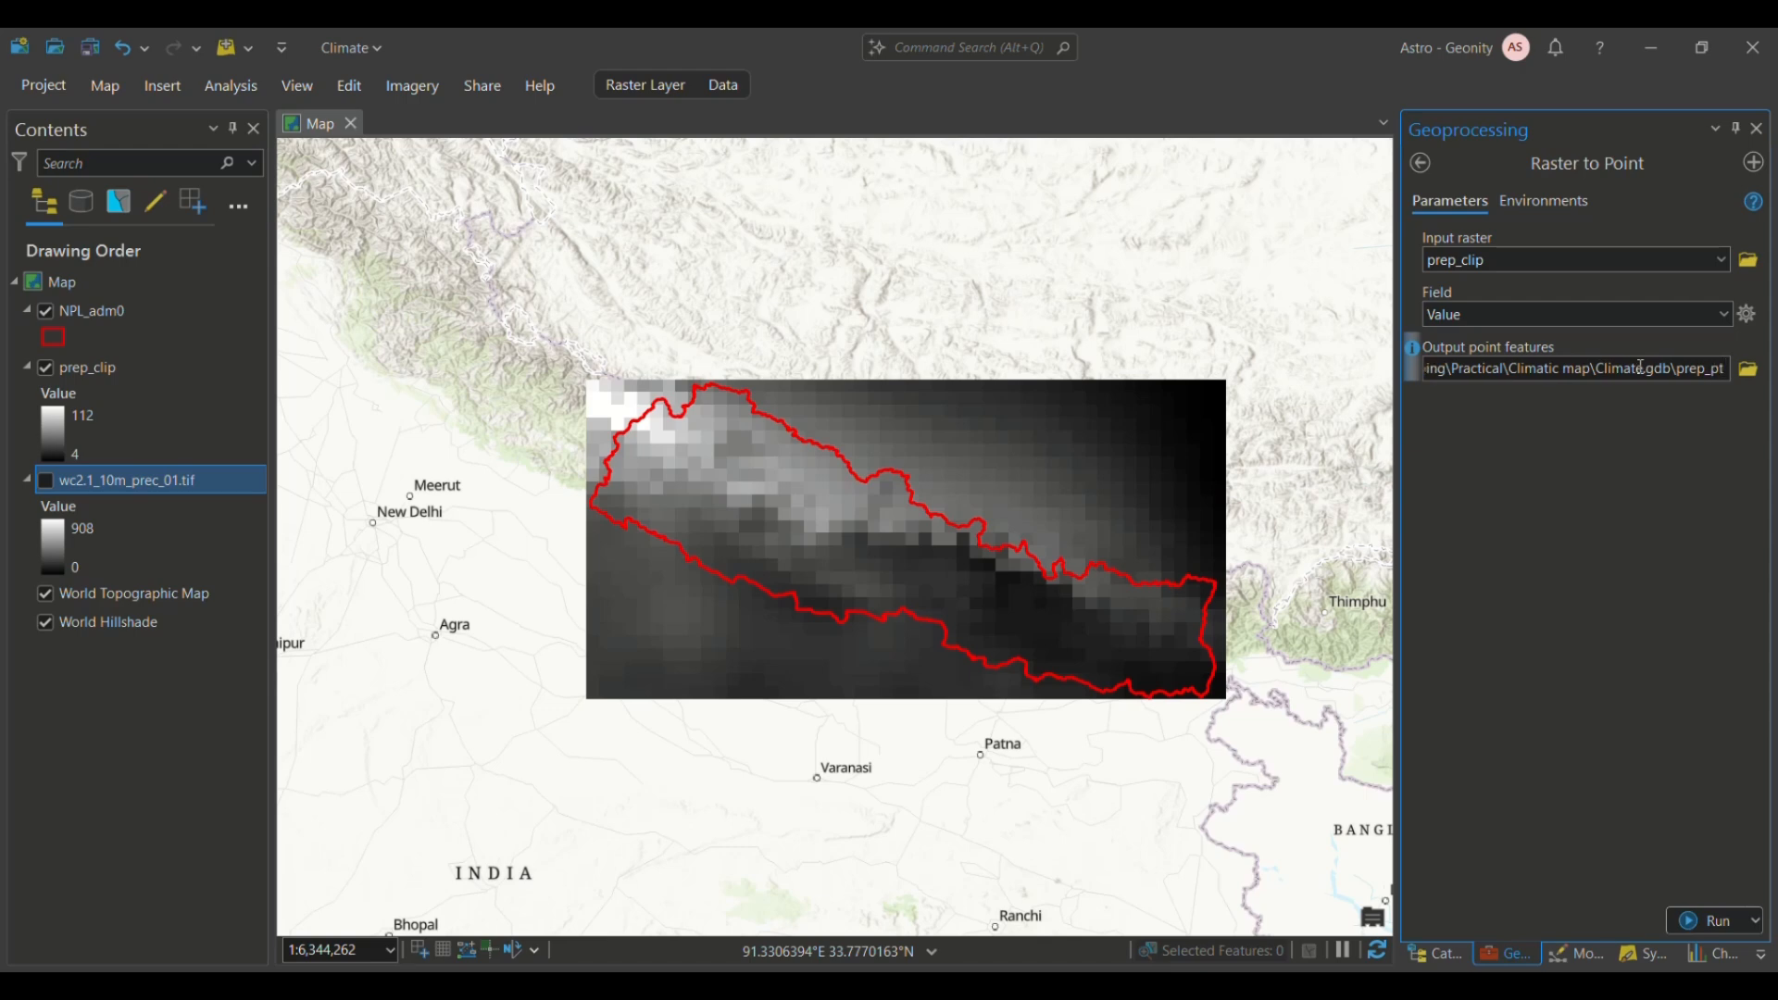
left_click(1683, 926)
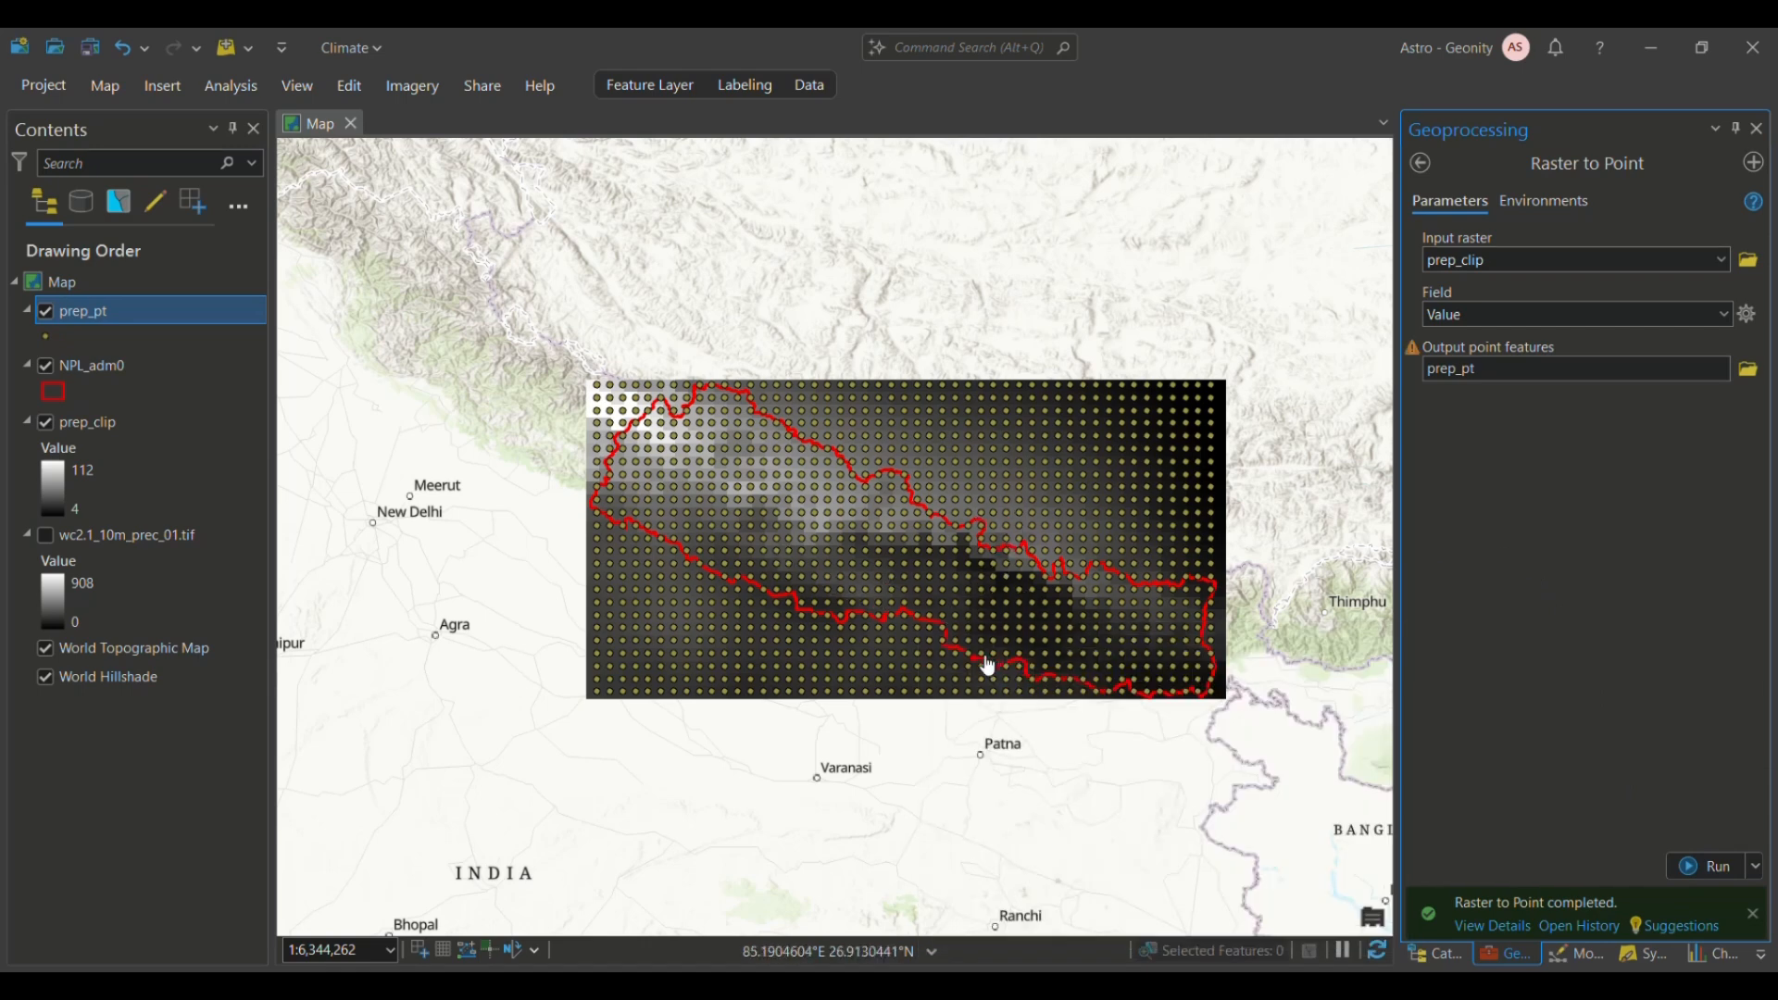
Step: Inspect up close how the prep_pt points line up with the prep_clip raster cells across Nepal
scroll(908, 536, "up", 3)
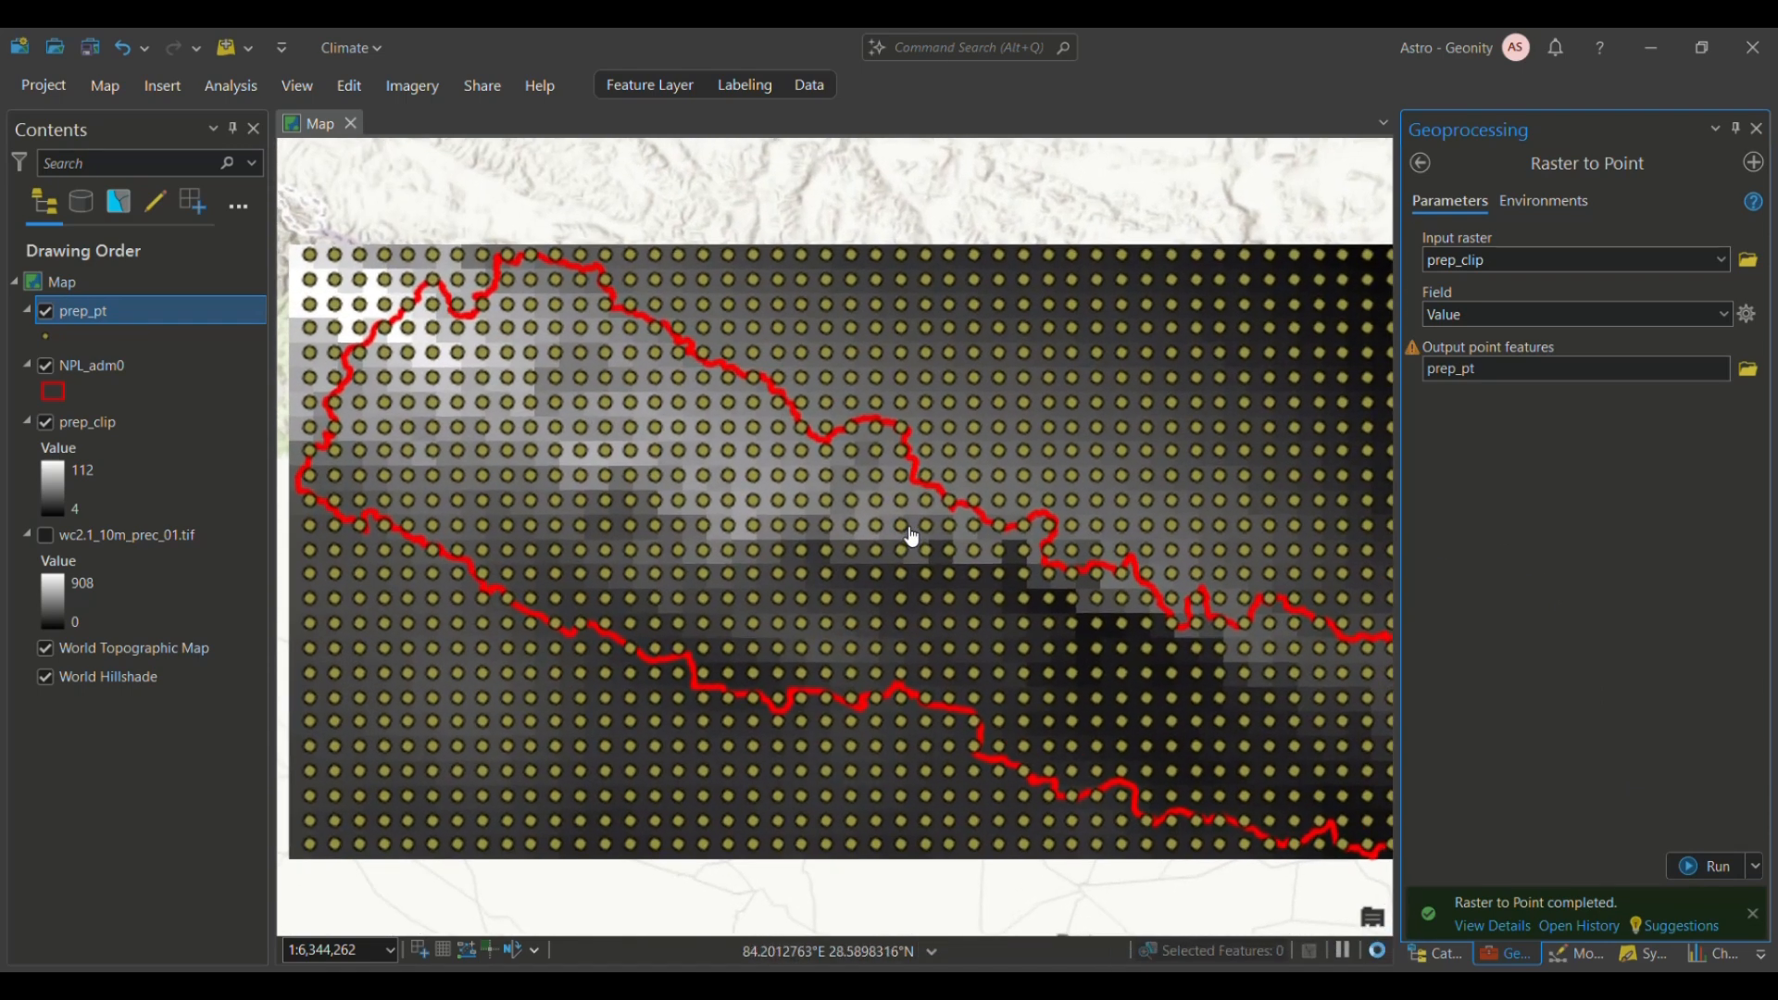
scroll(911, 537, "up", 3)
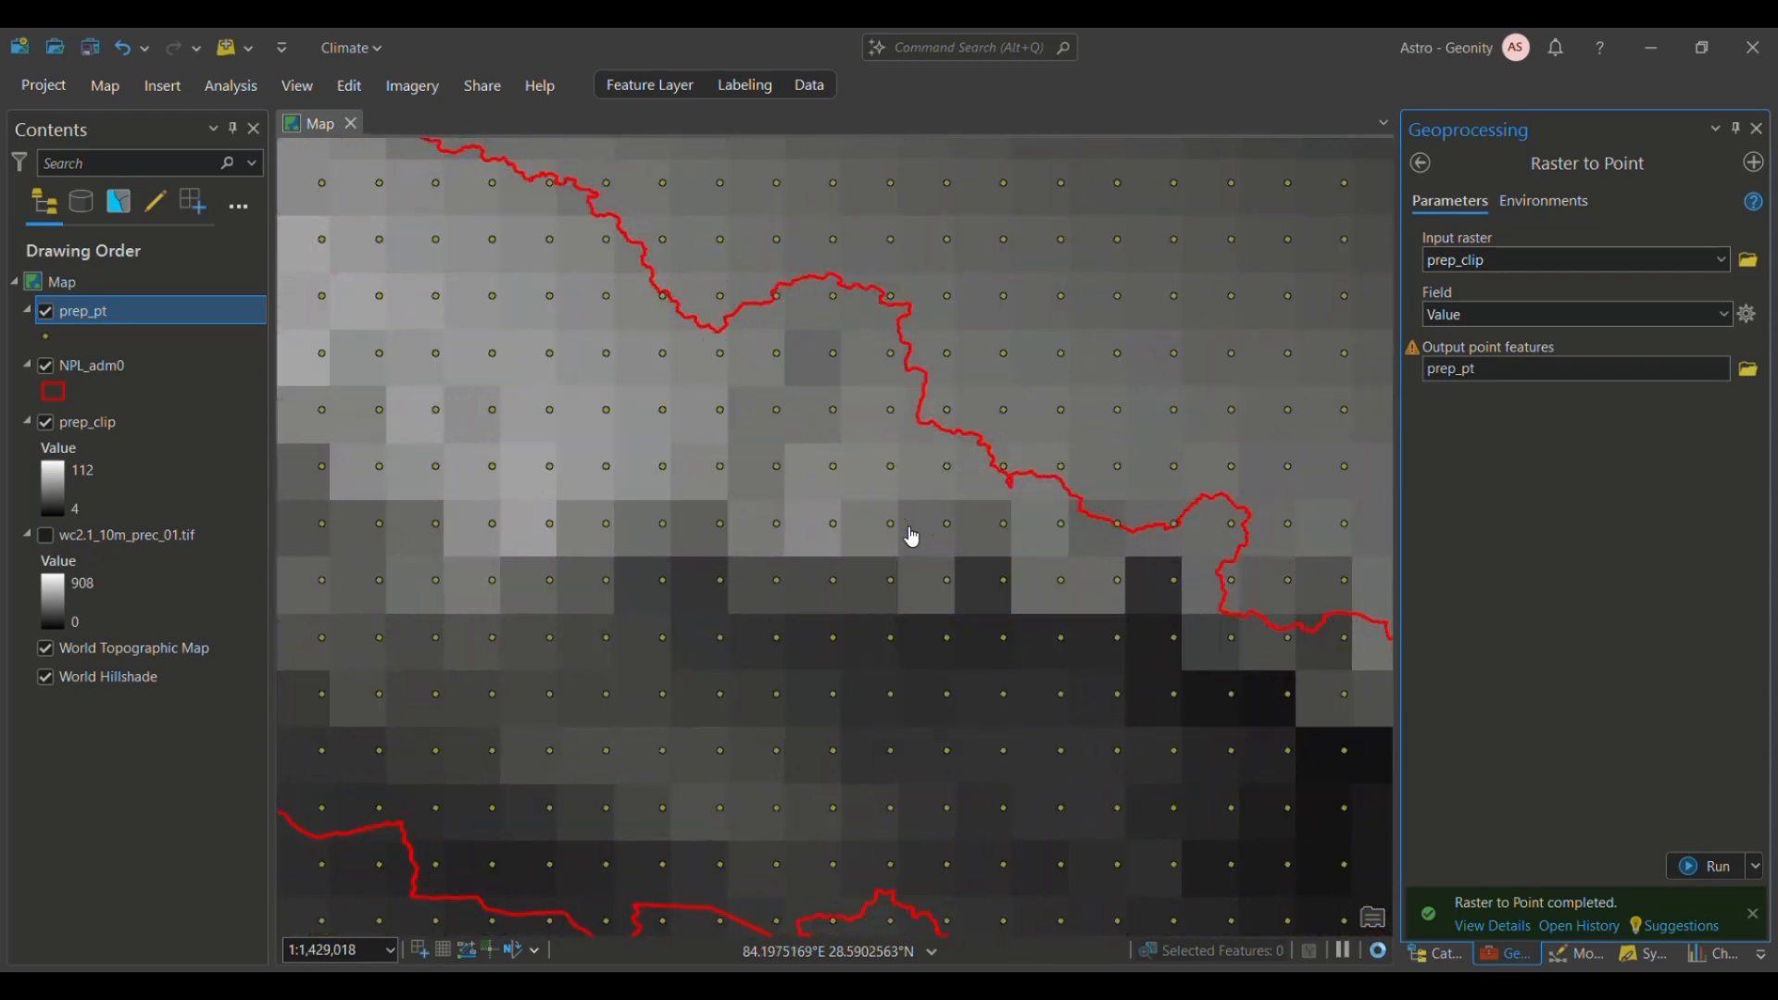
scroll(708, 597, "up", 1)
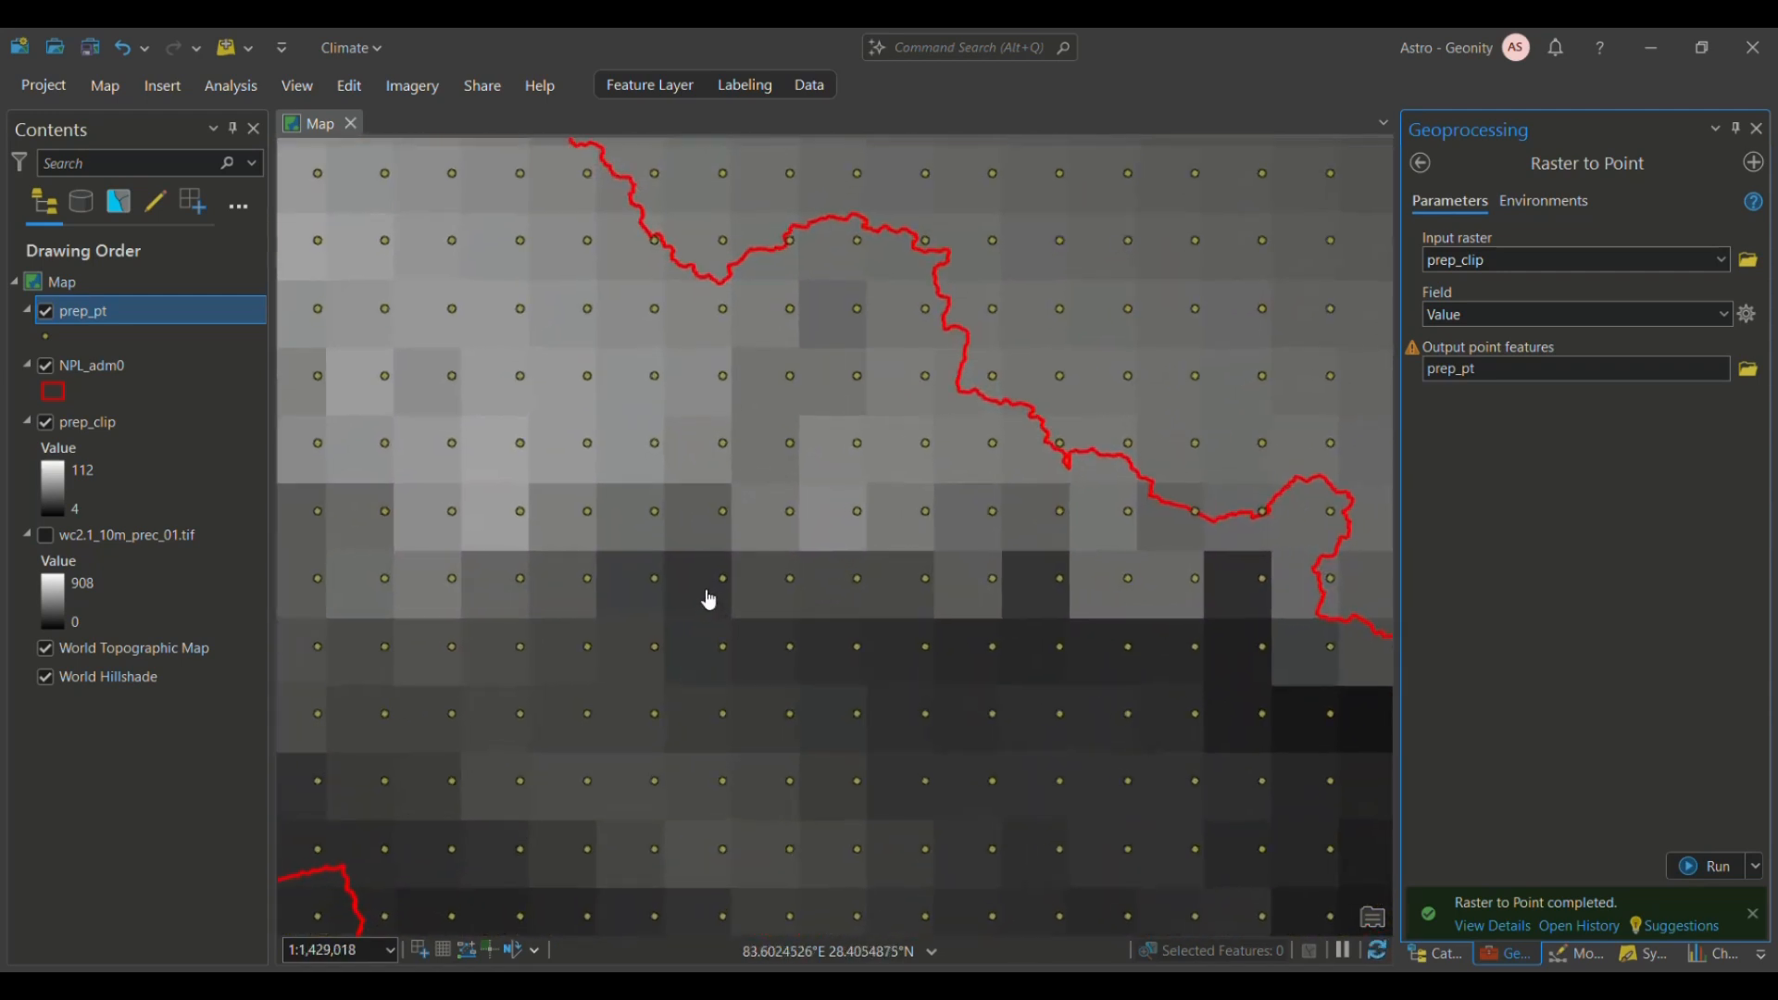
scroll(708, 600, "up", 2)
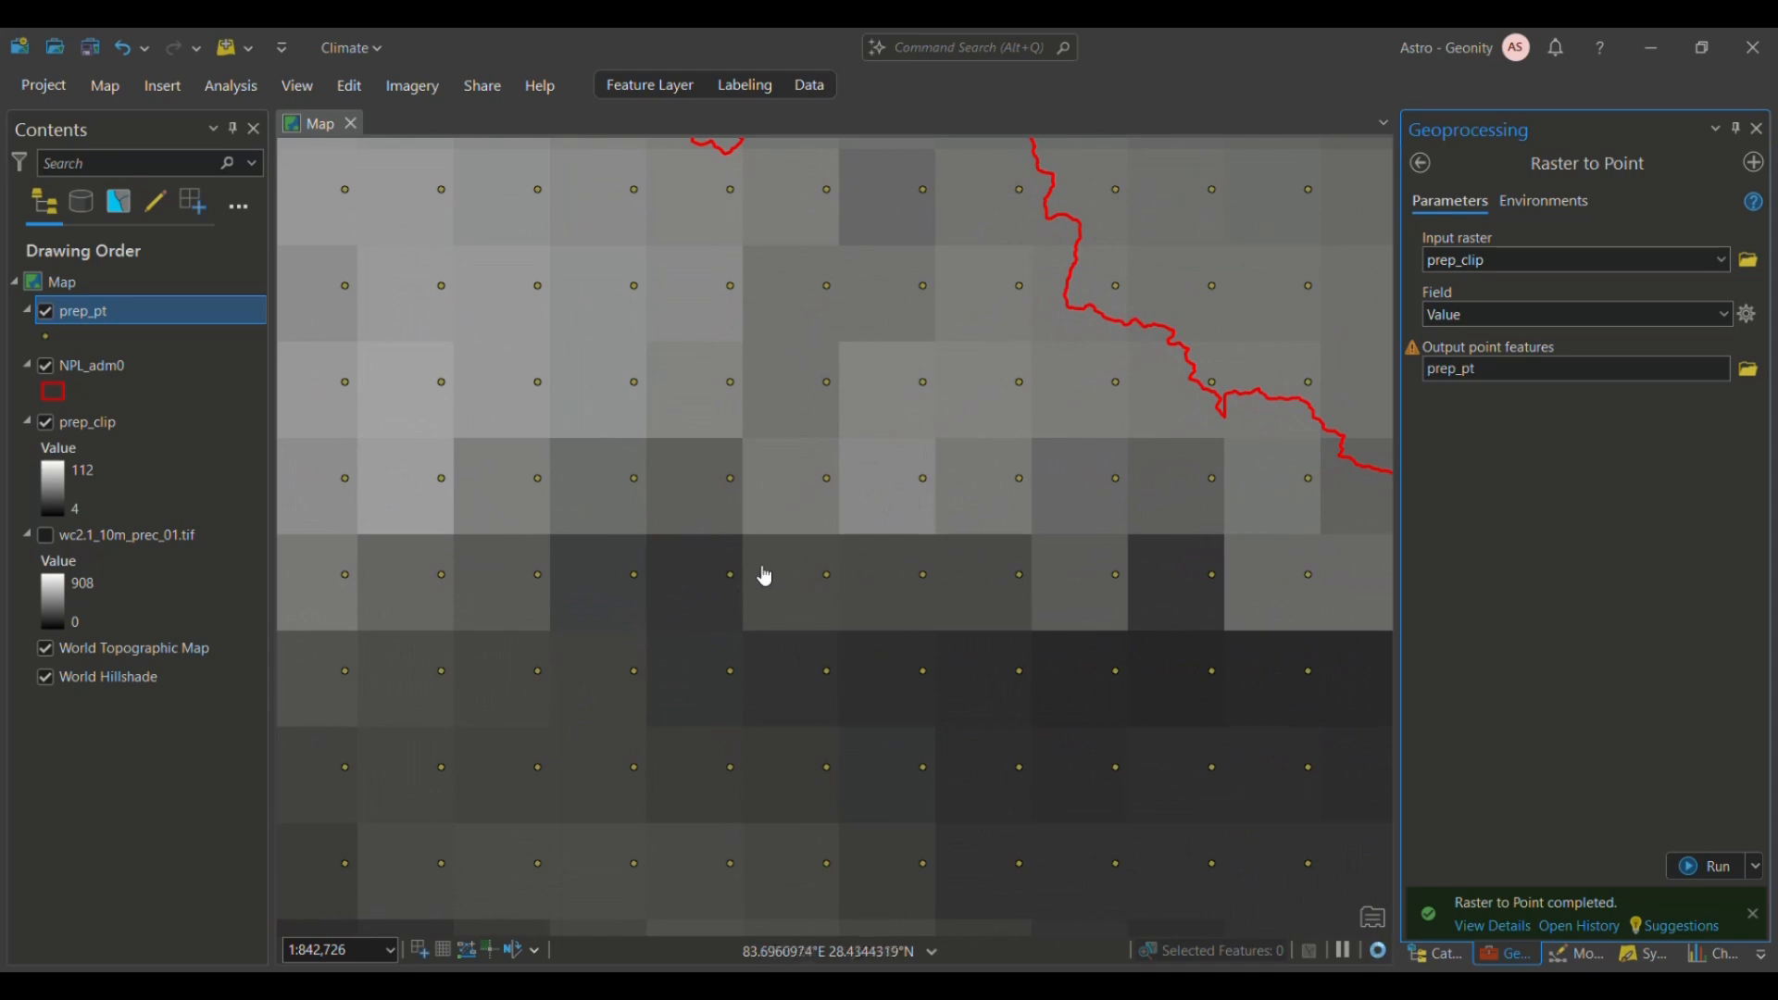
scroll(763, 575, "down", 4)
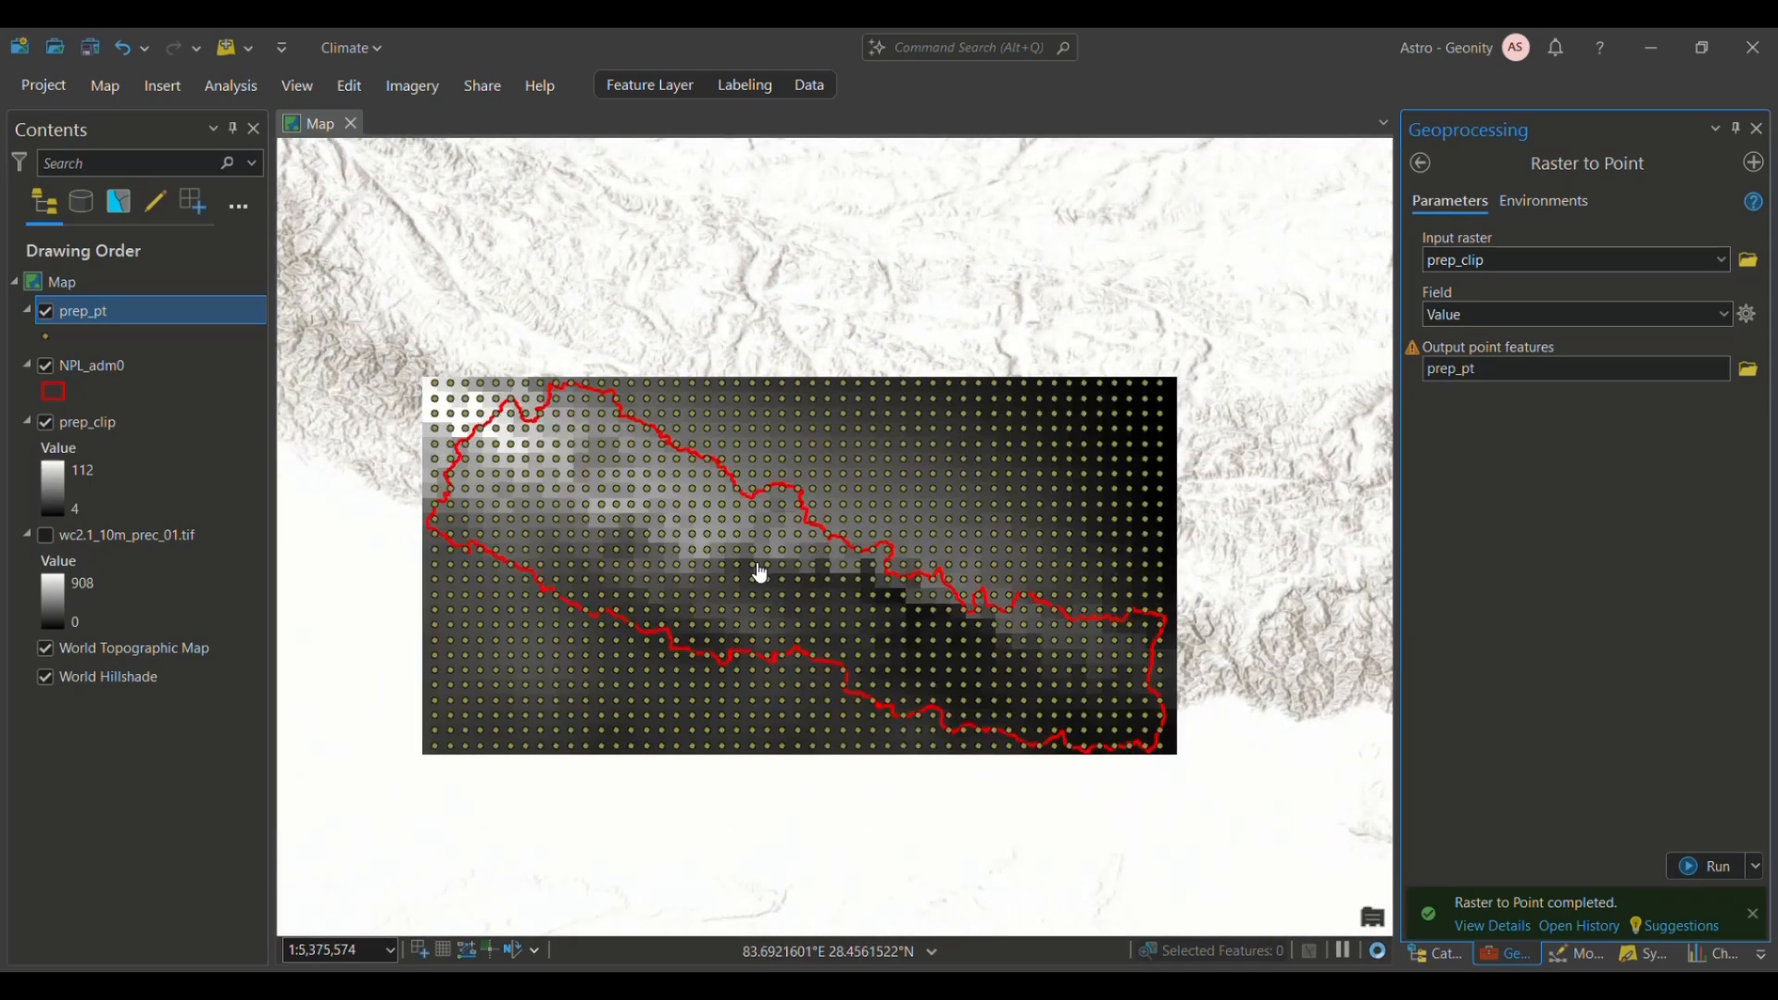
Step: Find and open the Spatial Analyst IDW tool, with prep_pt as input point features and grid_code as Z value field
left_click(1426, 167)
key("ctrl+a")
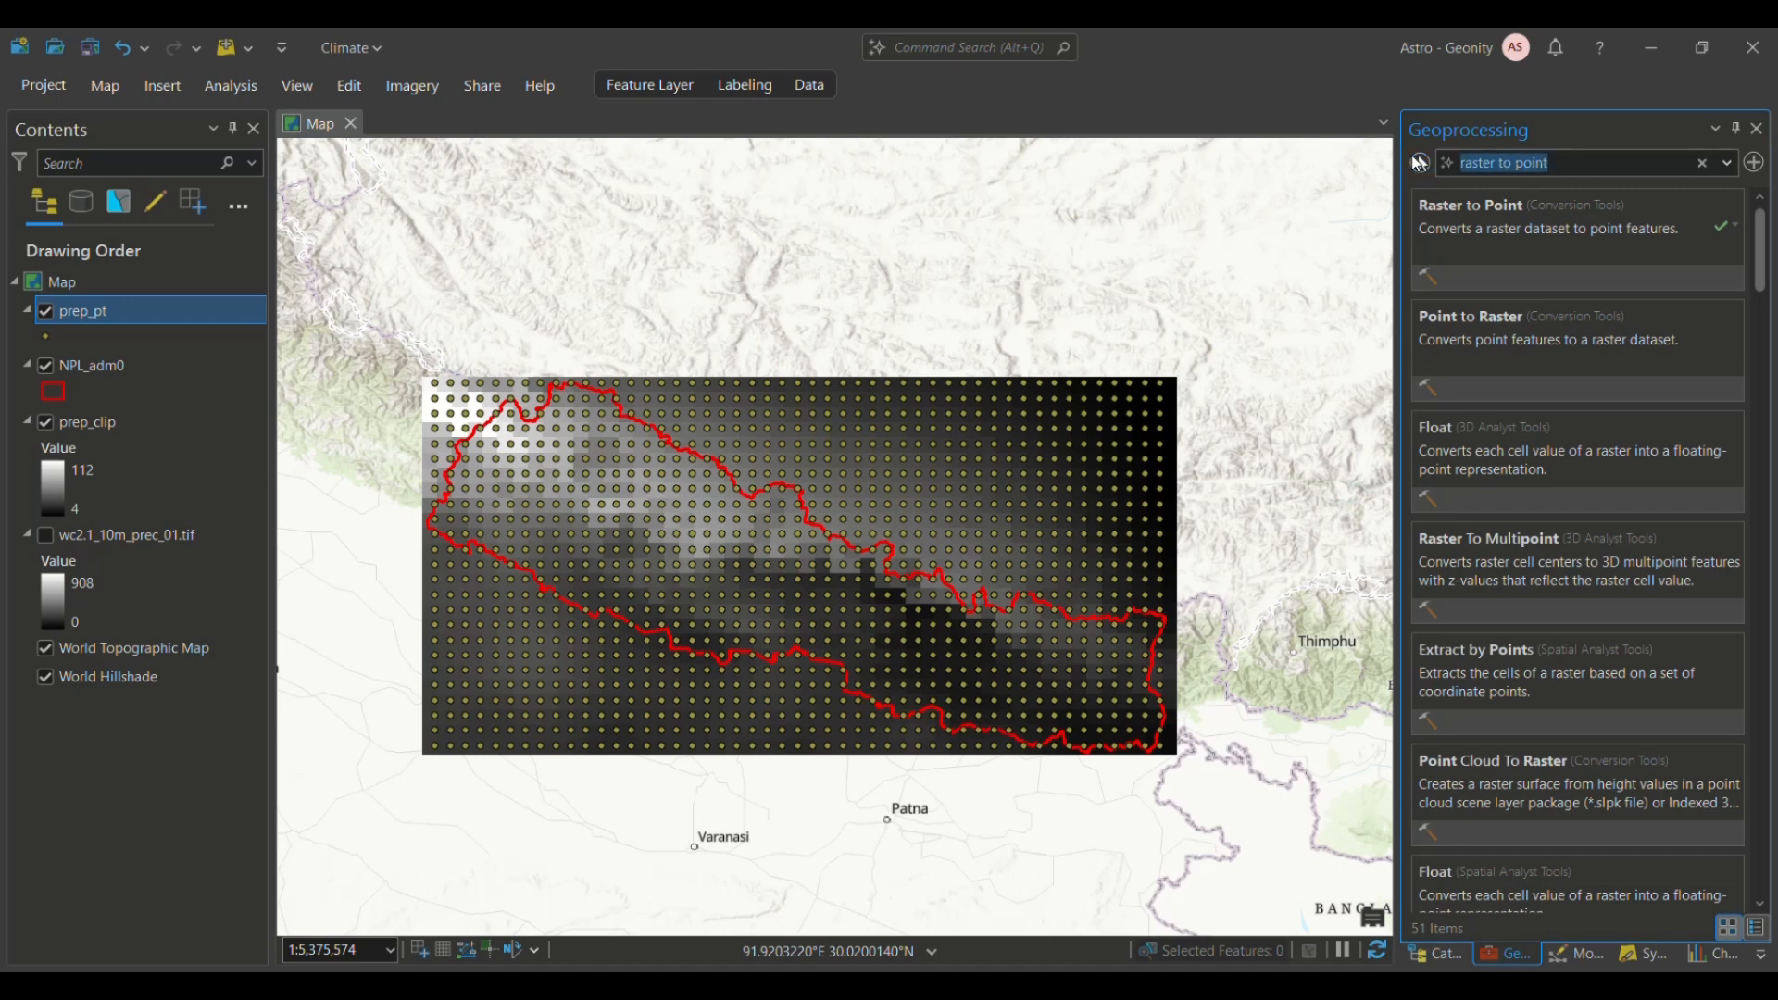
type("idw")
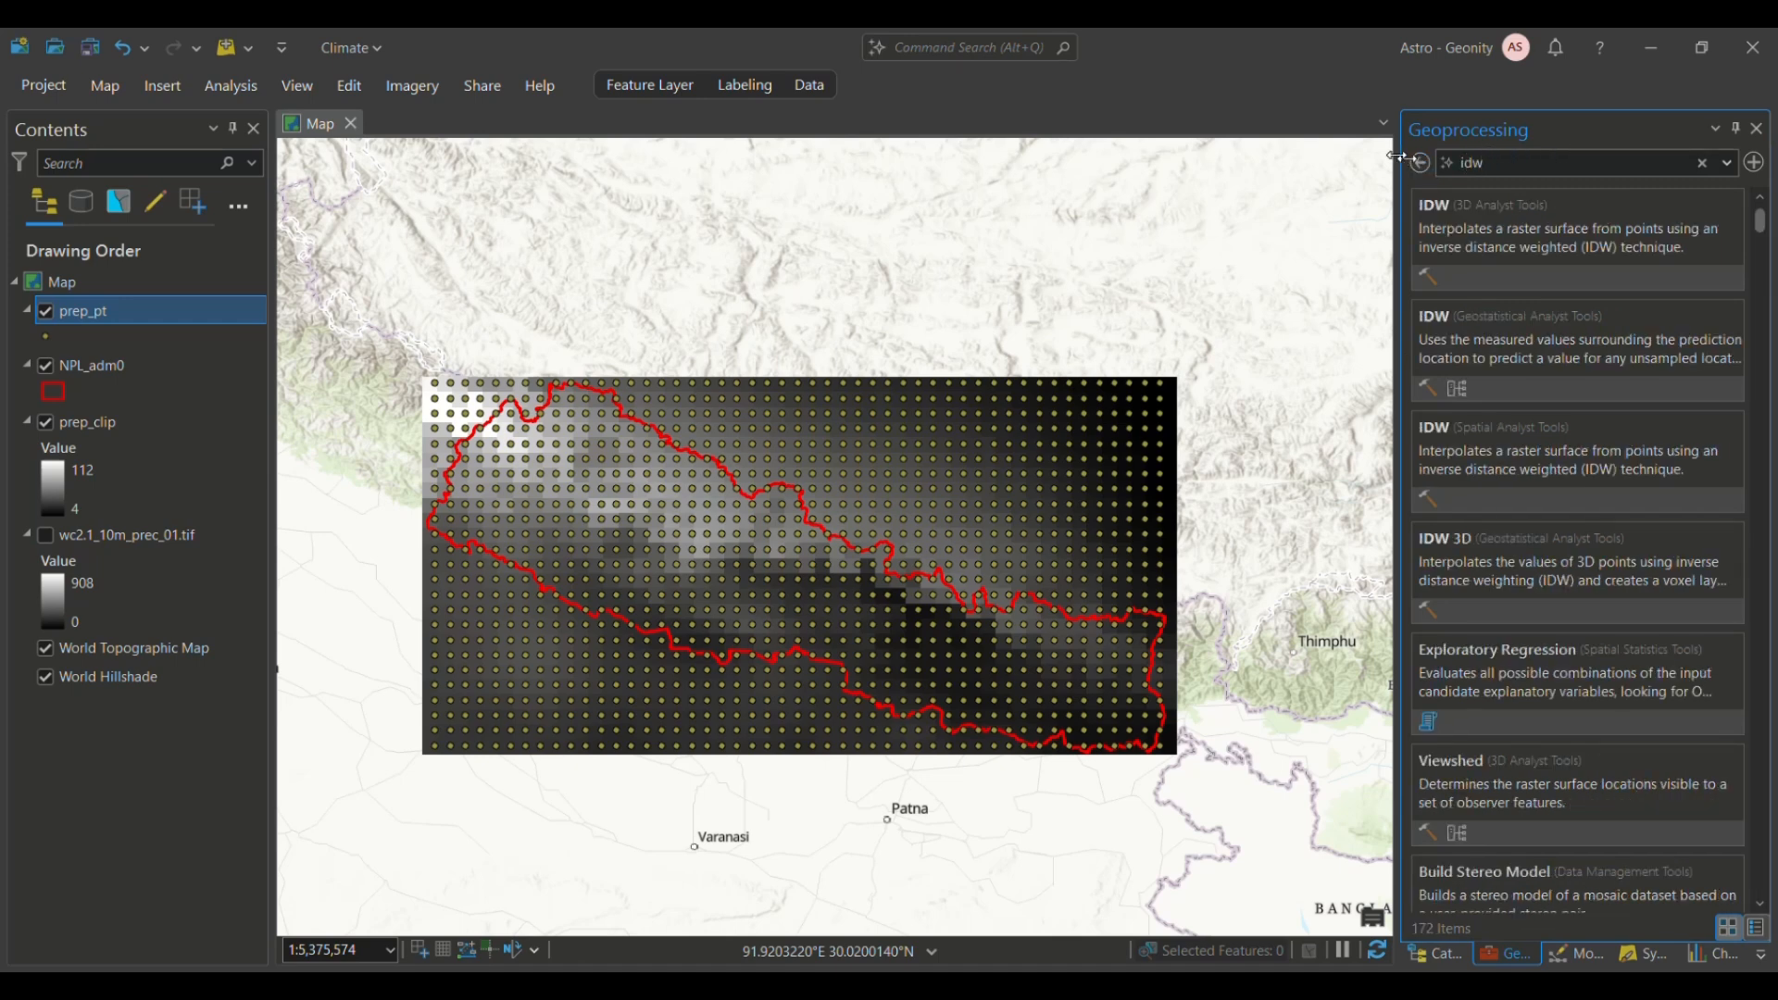
left_click(1442, 431)
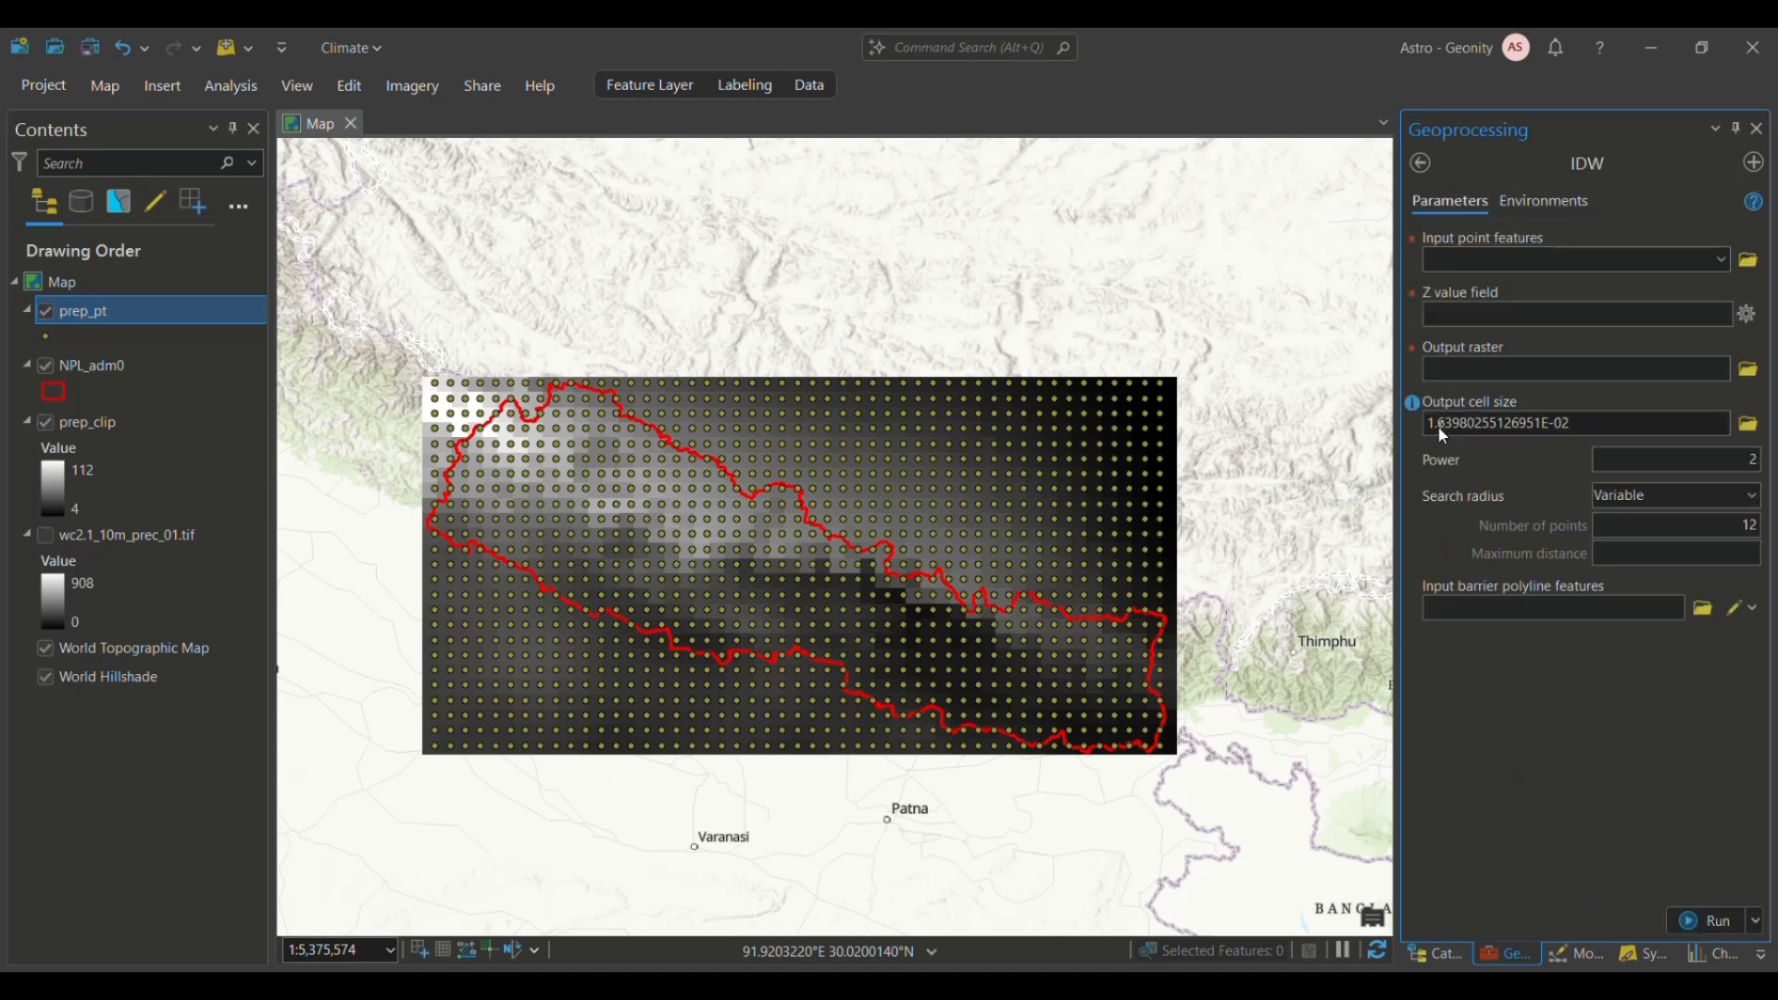
left_click(1723, 260)
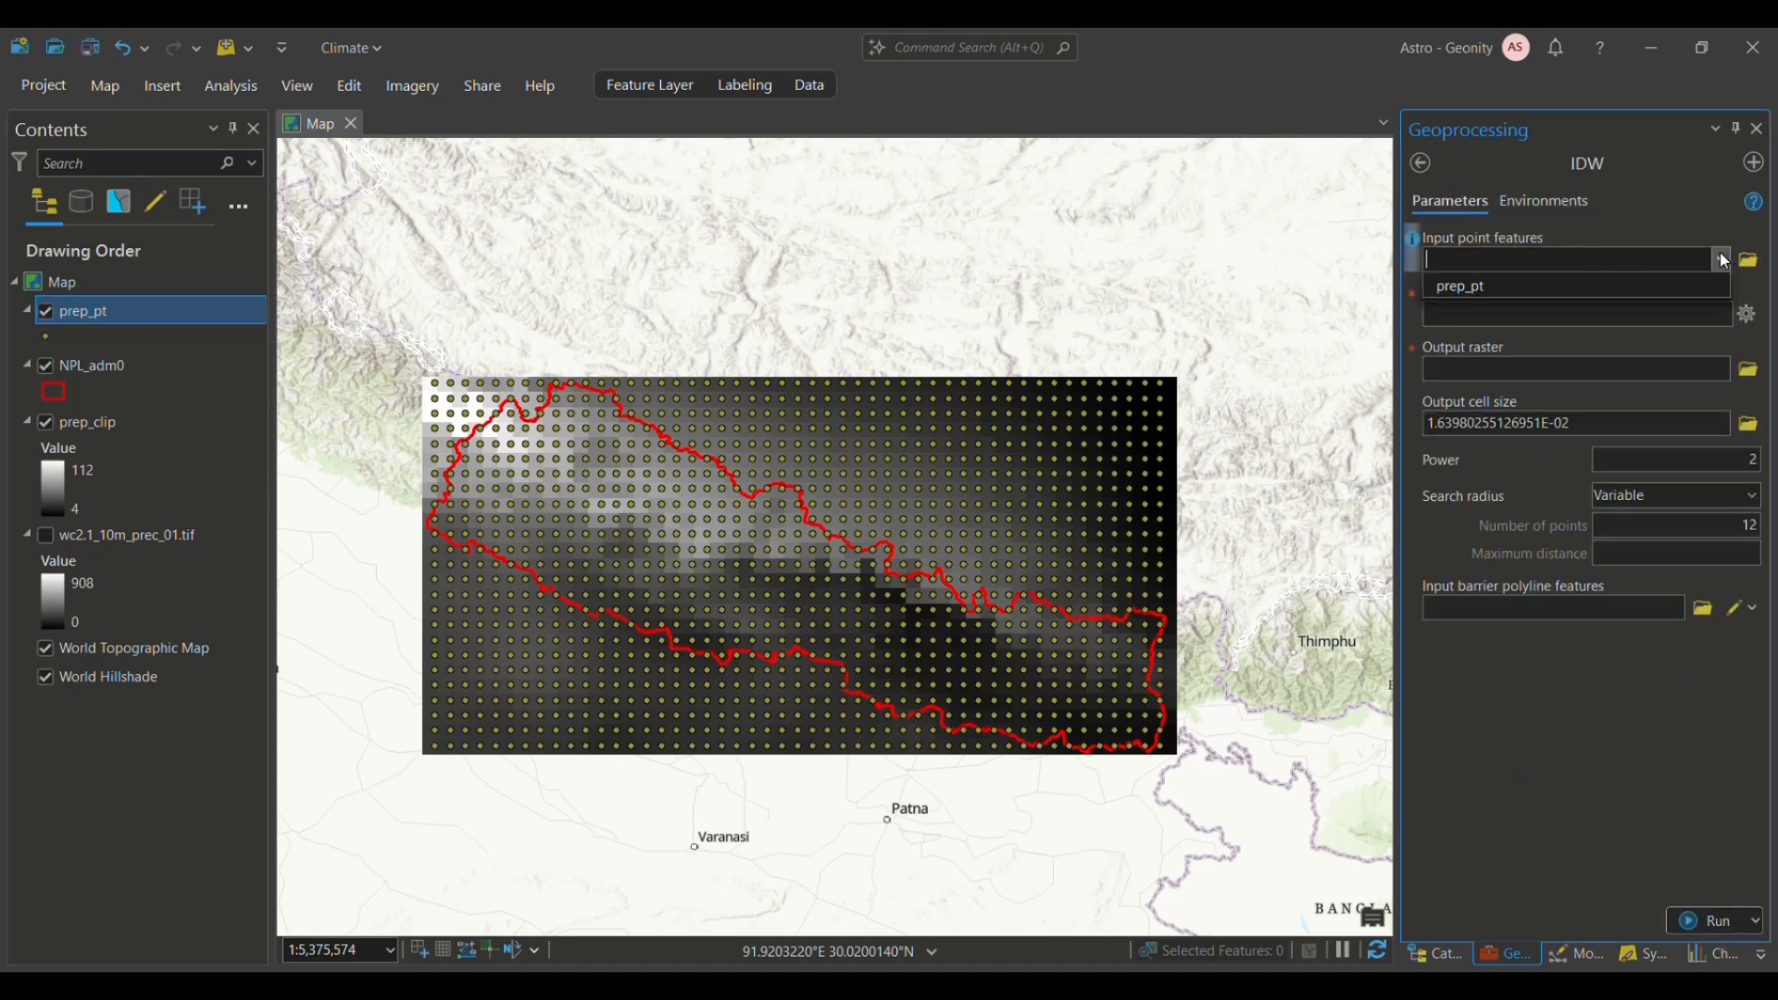
left_click(1579, 288)
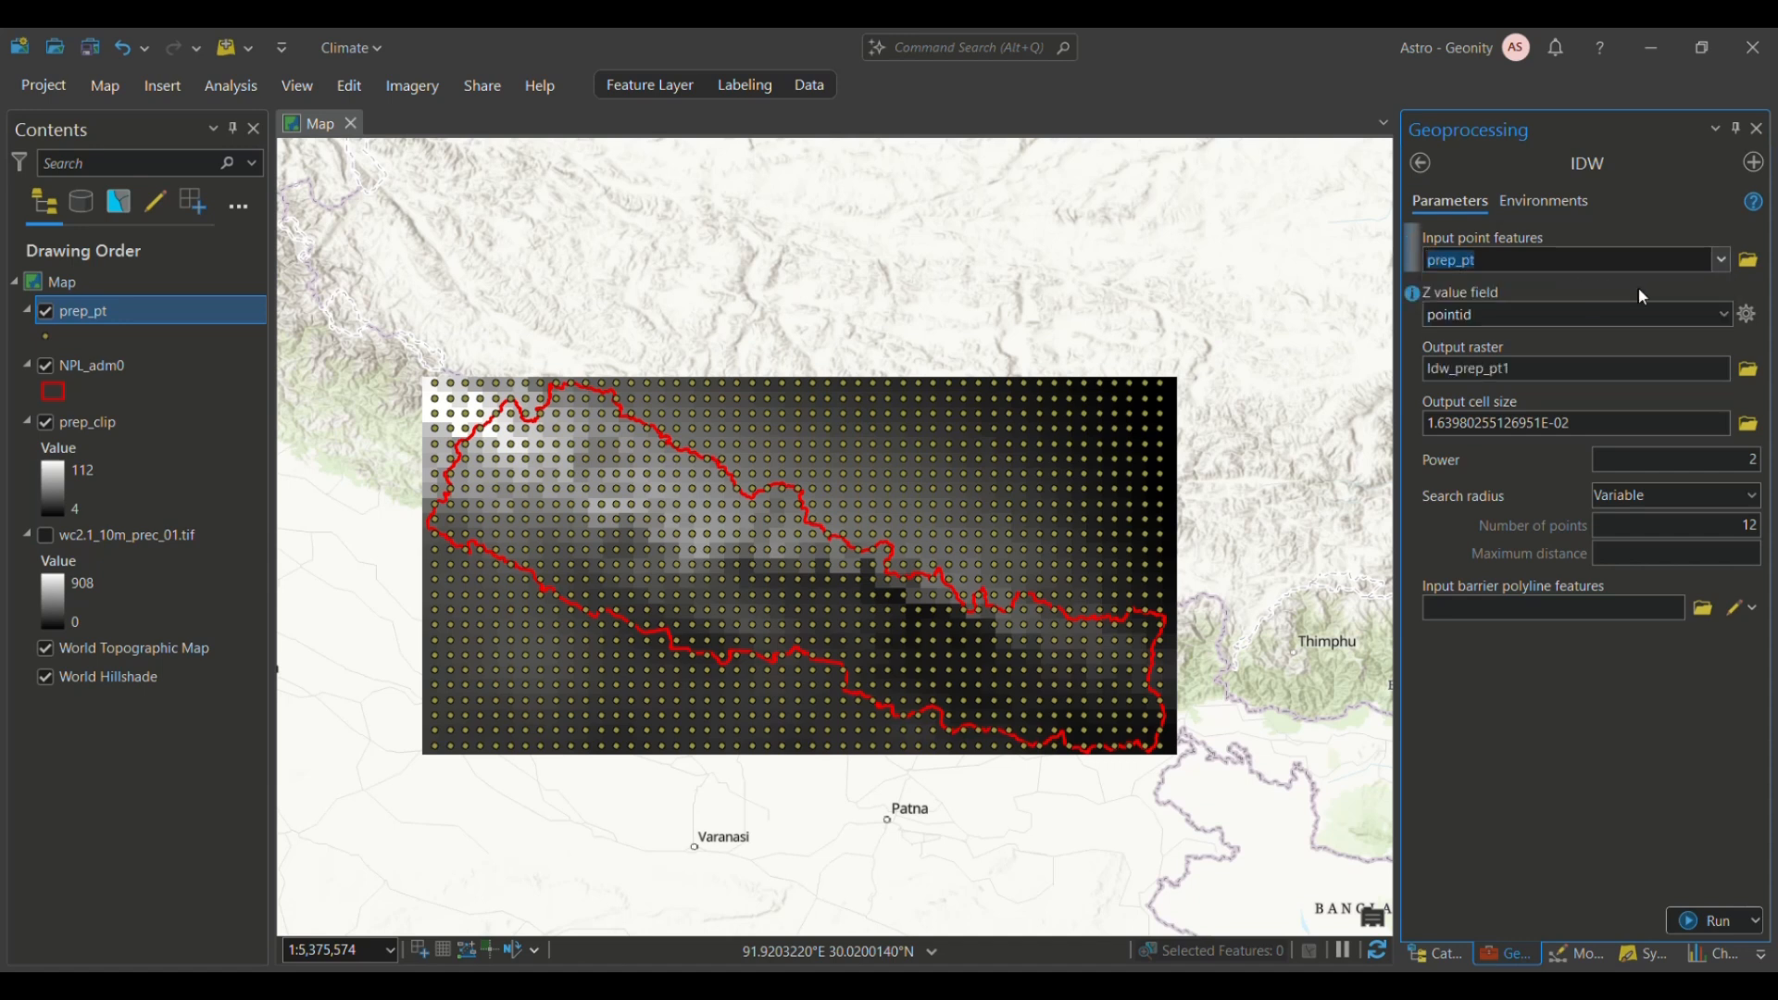
left_click(1724, 318)
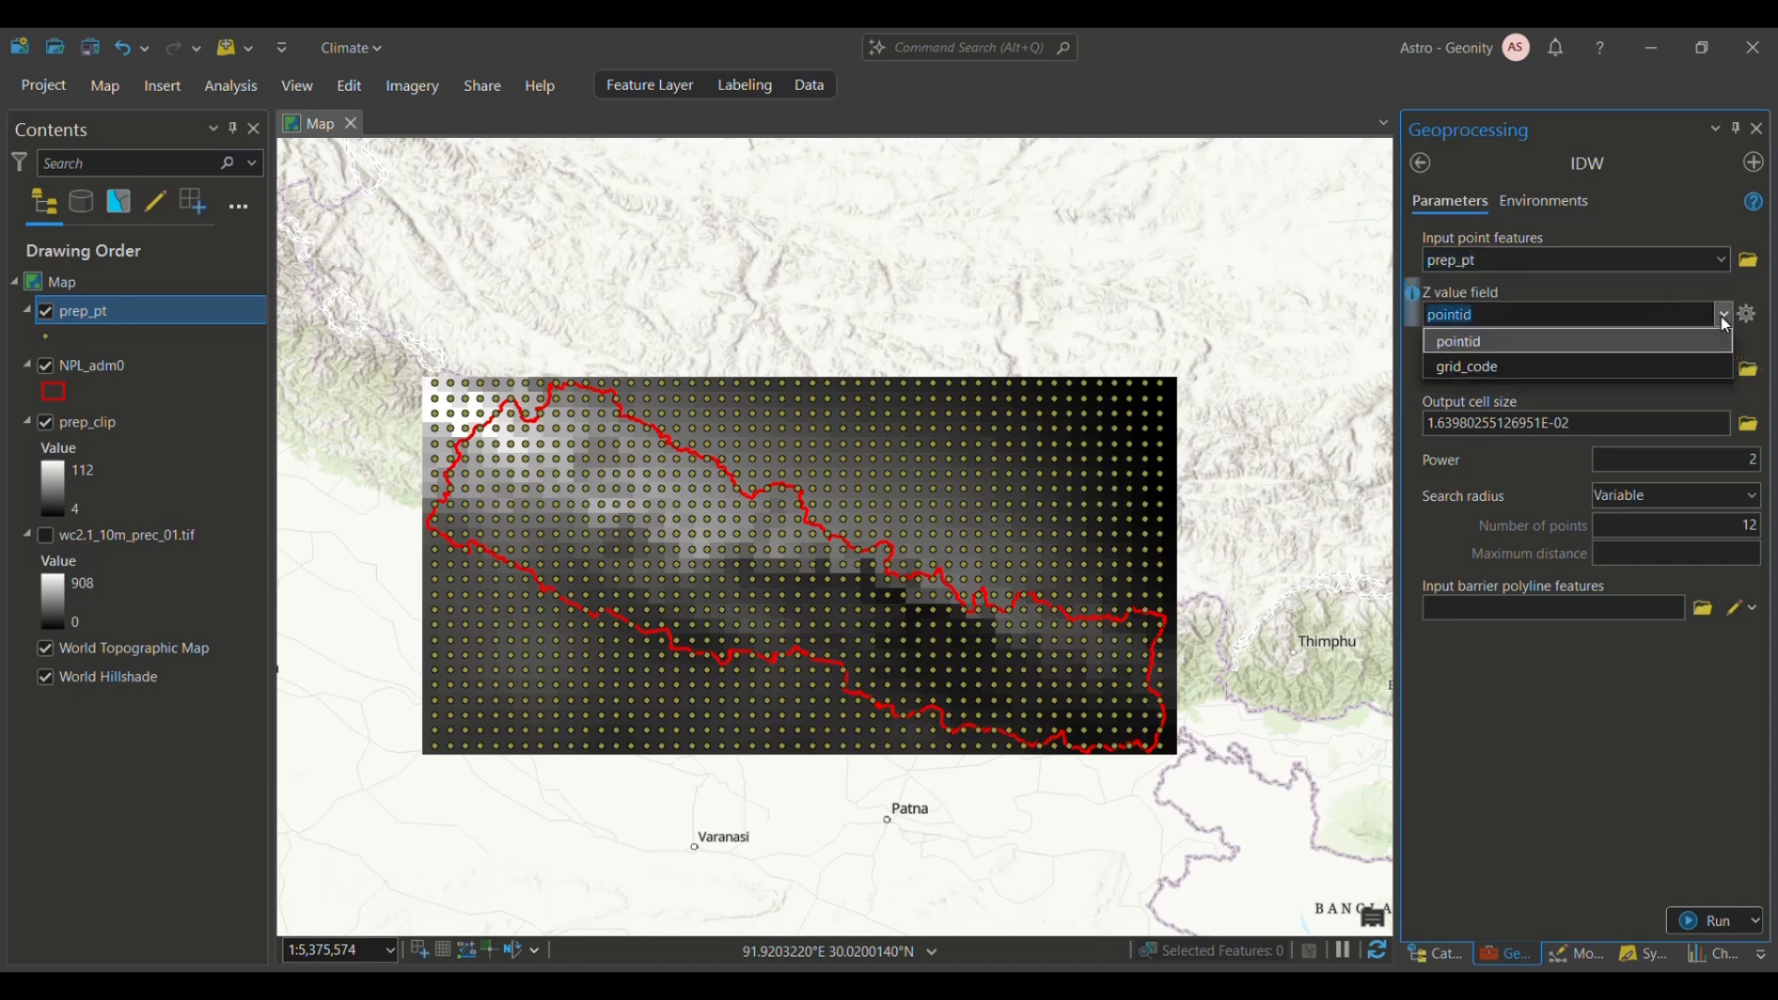
left_click(1479, 368)
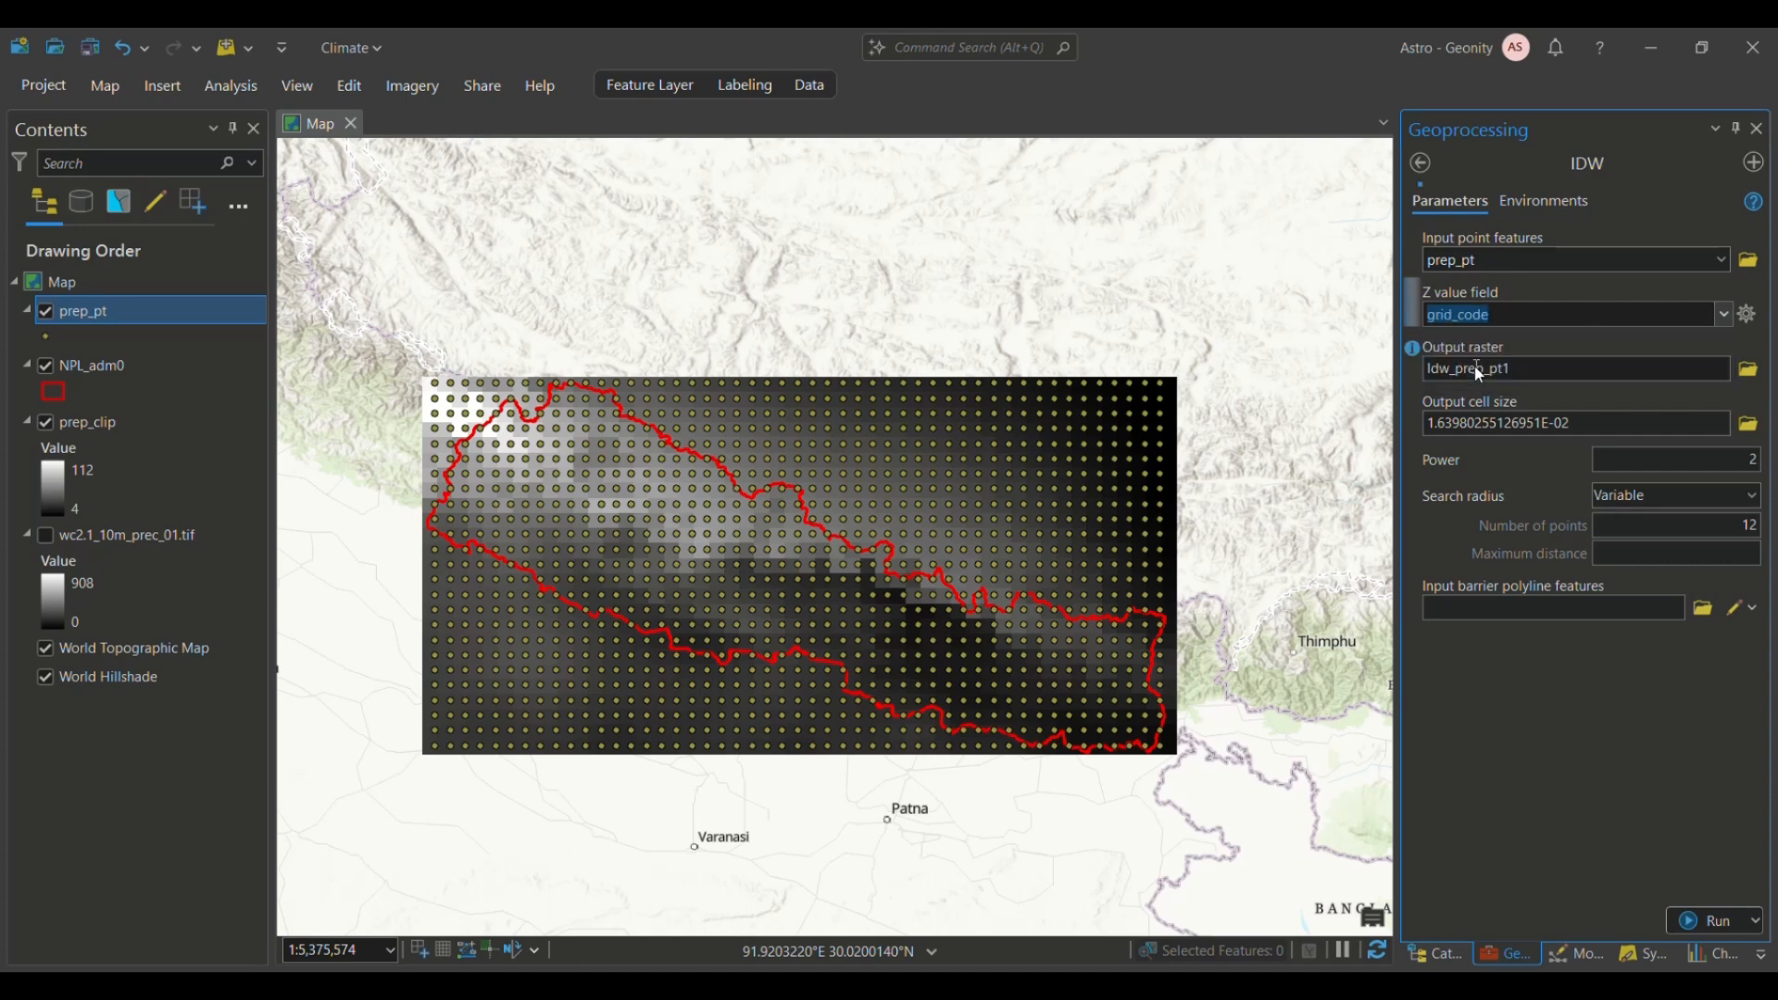
Step: Open the prep_pt attribute table and look through its grid_code values
right_click(91, 324)
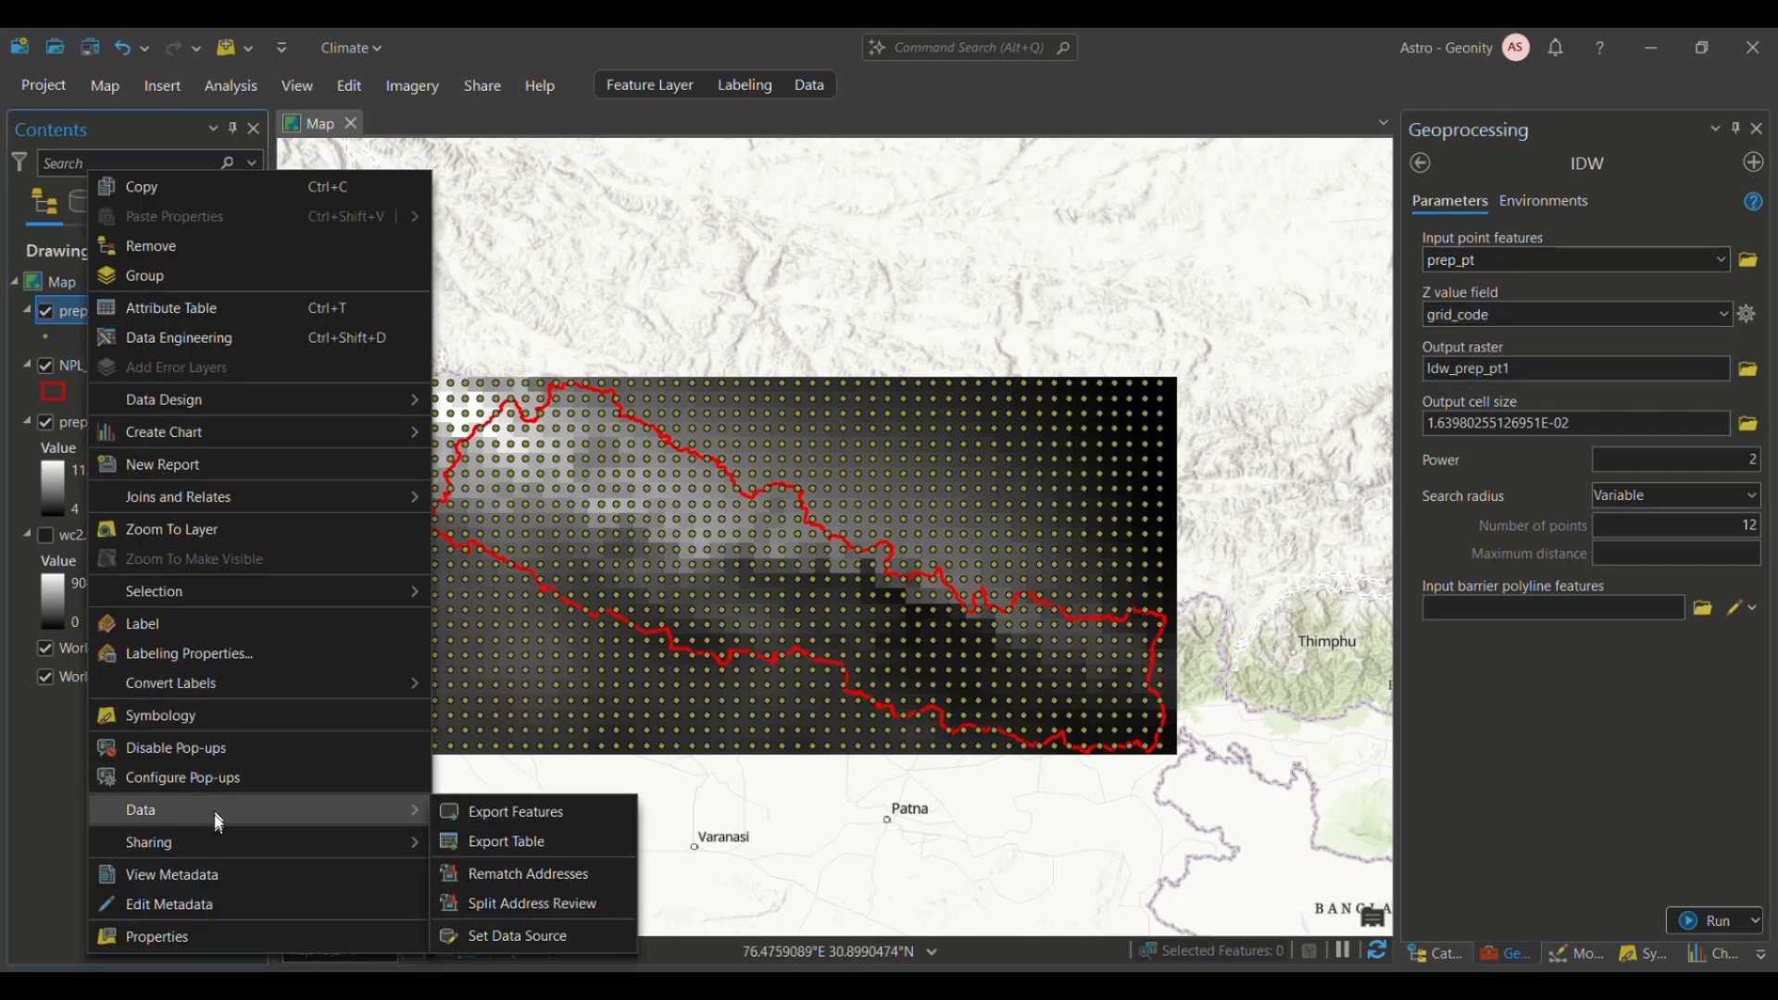
left_click(189, 306)
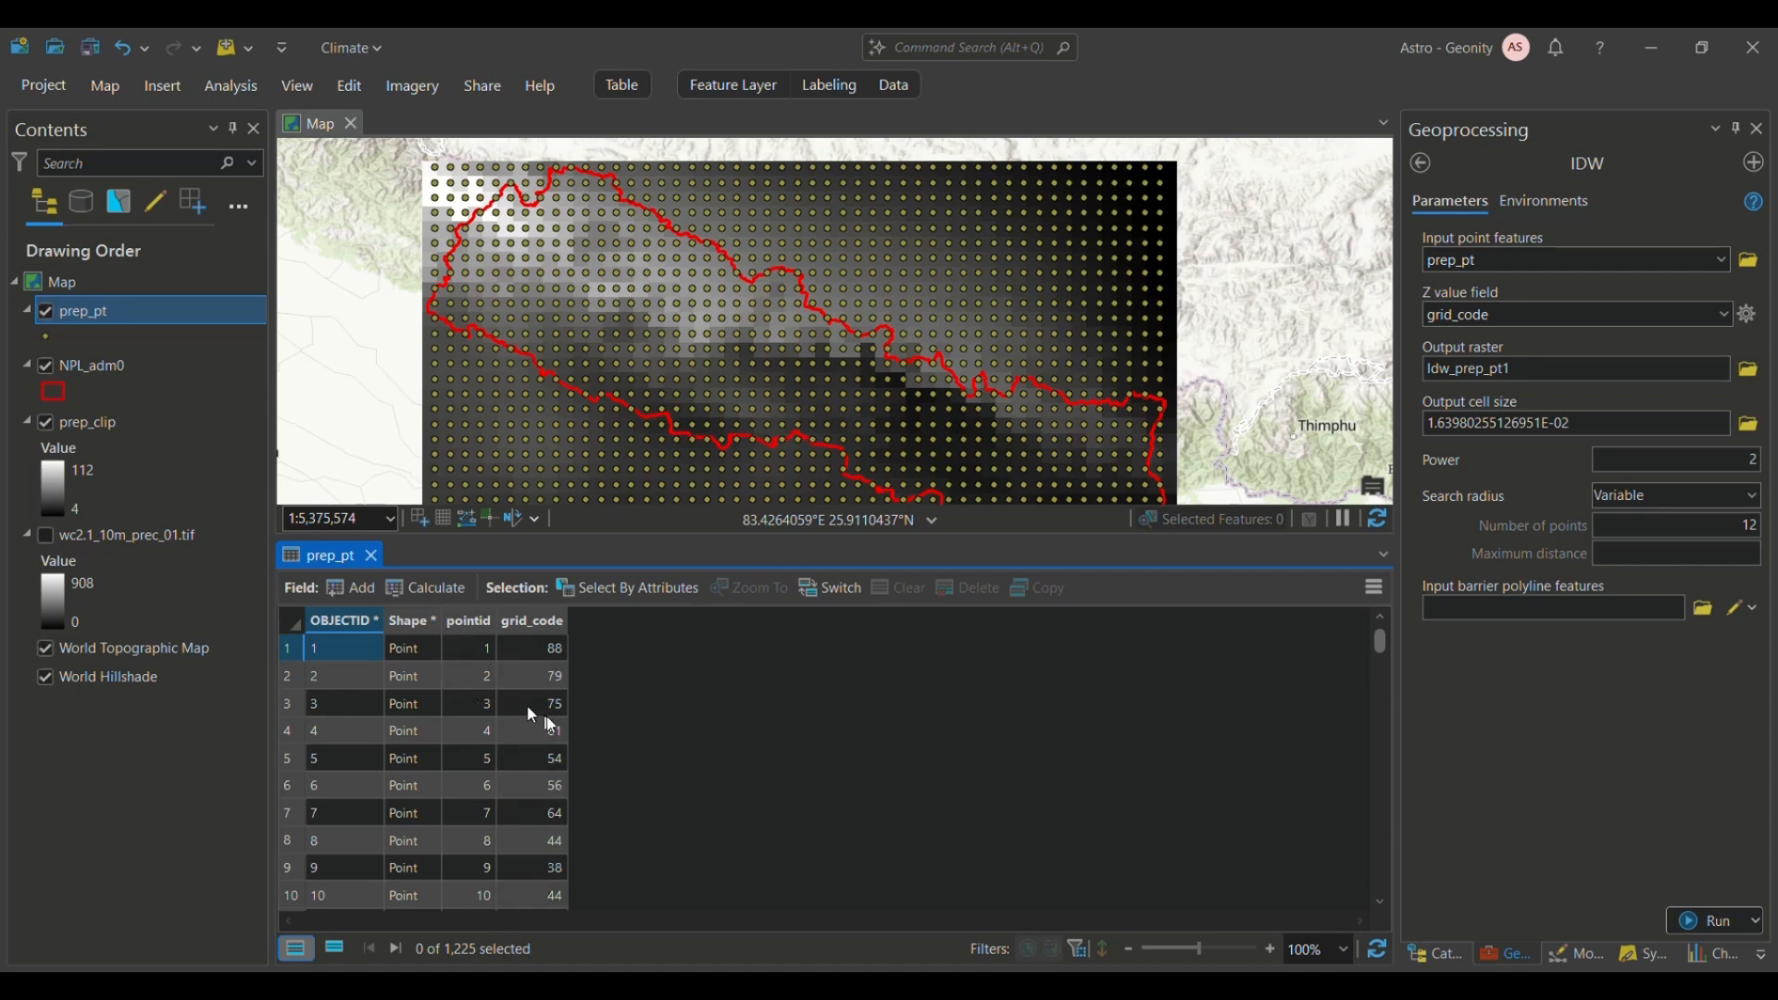
scroll(546, 724, "down", 13)
scroll(554, 724, "down", 20)
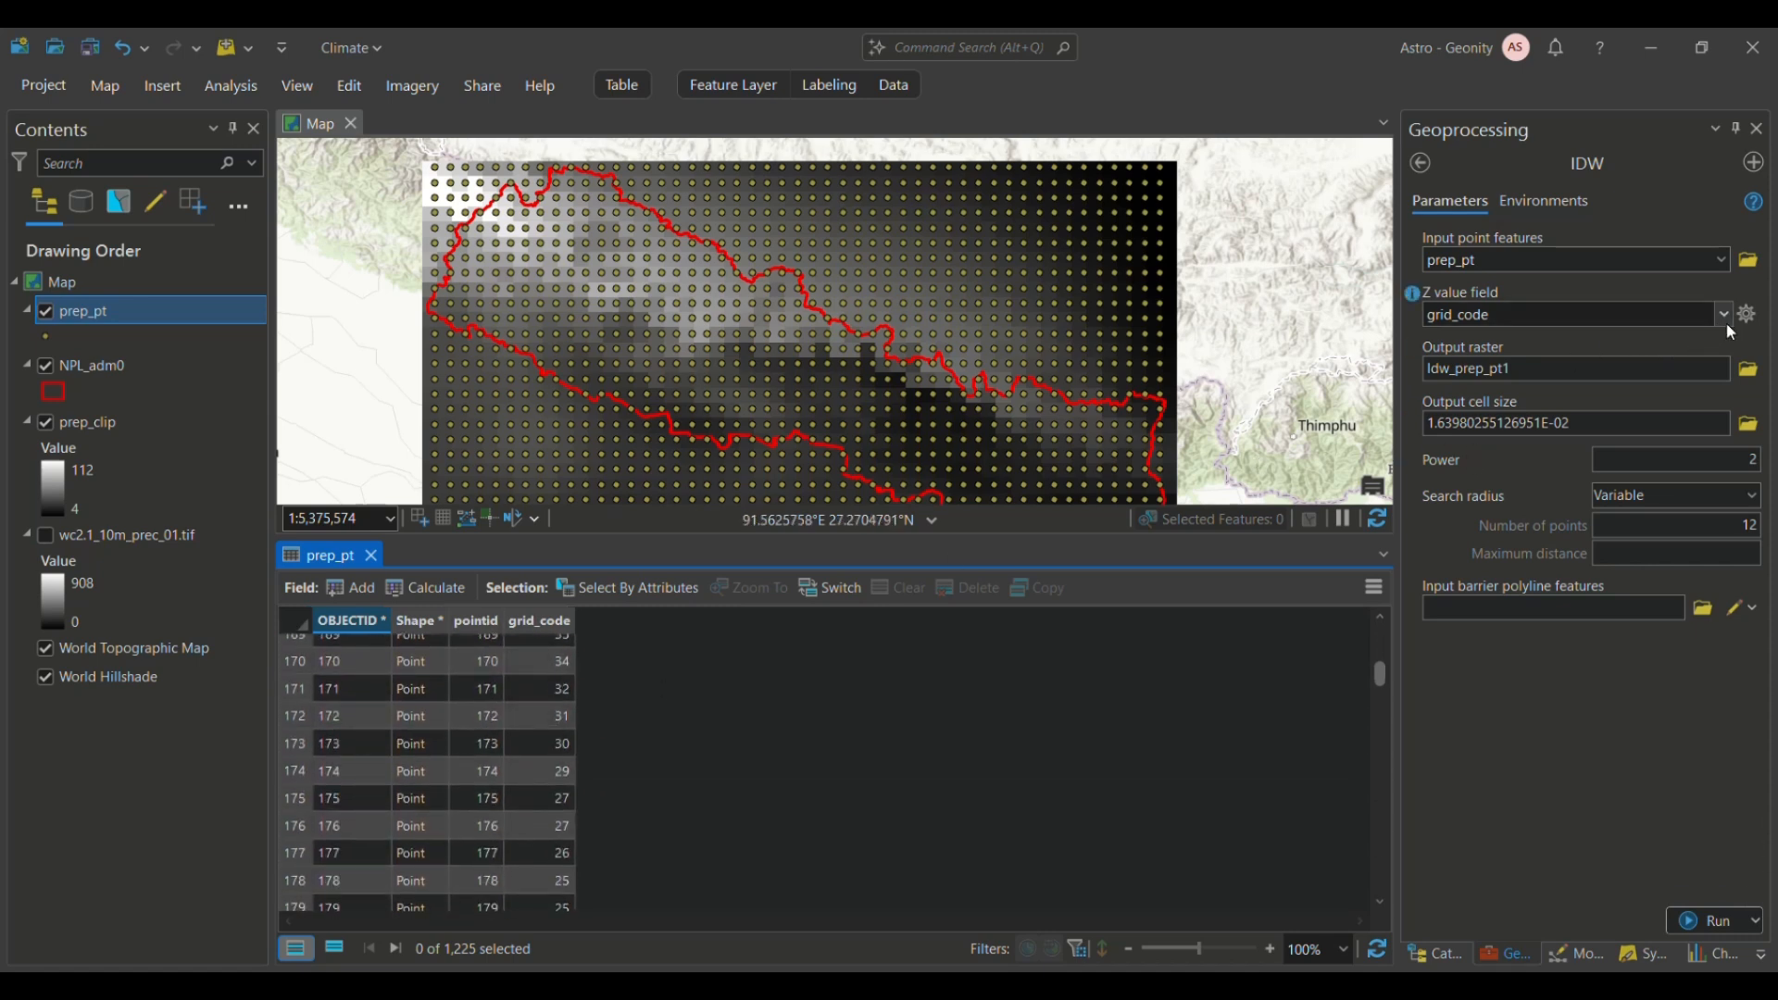
Step: Name the IDW output raster prep_idw in Climate.gdb
left_click(1664, 373)
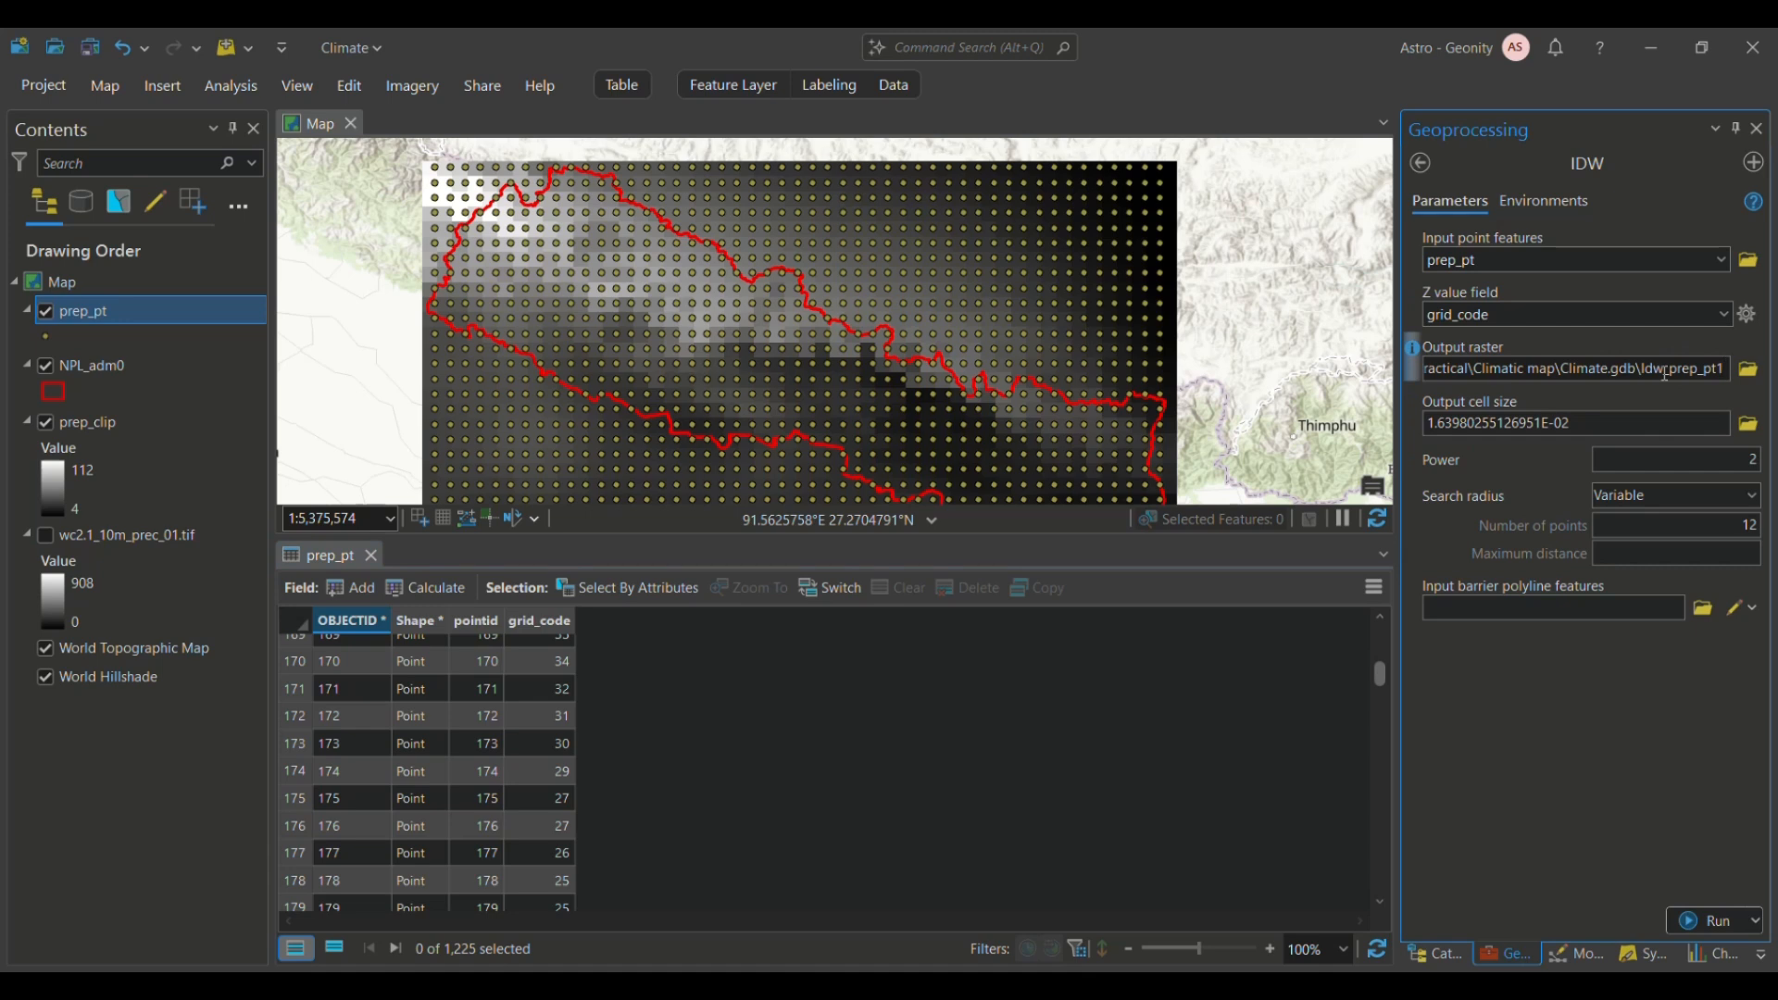
key("BackSpace")
key("BackSpace")
key("BackSpace")
key("BackSpace")
key("BackSpace")
key("BackSpace")
key("BackSpace")
key("BackSpace")
key("BackSpace")
key("BackSpace")
key("BackSpace")
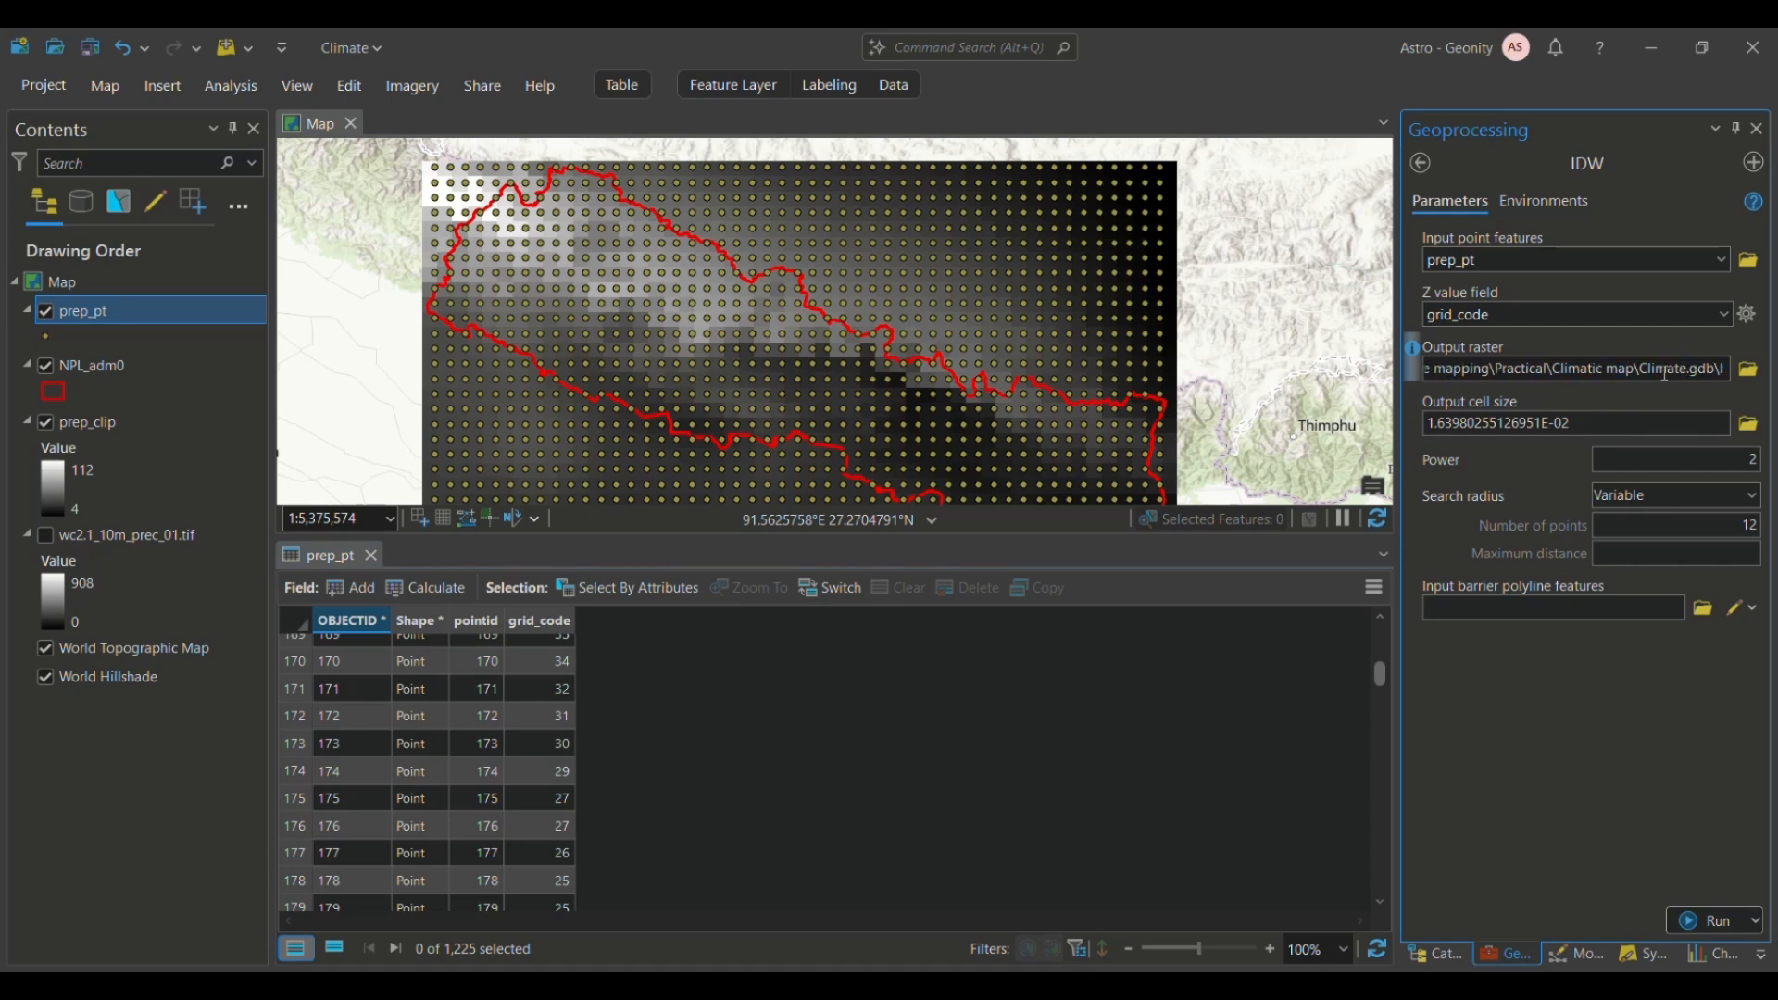
key("BackSpace")
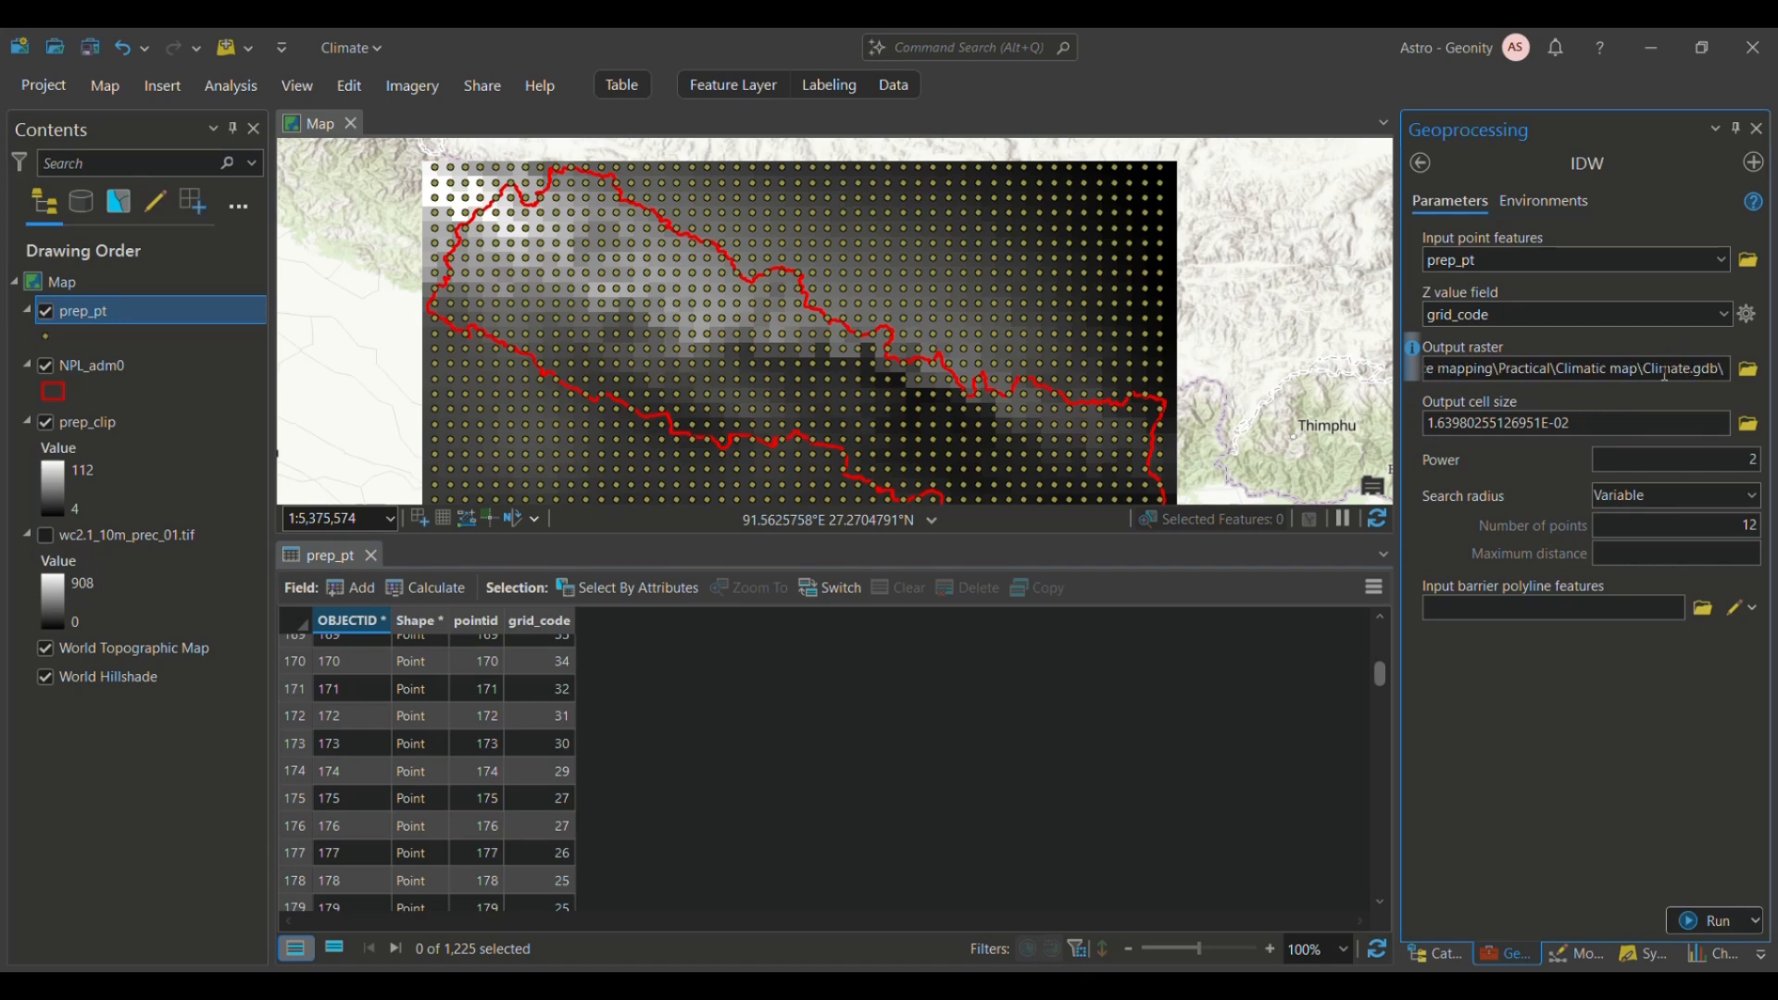
type("prep")
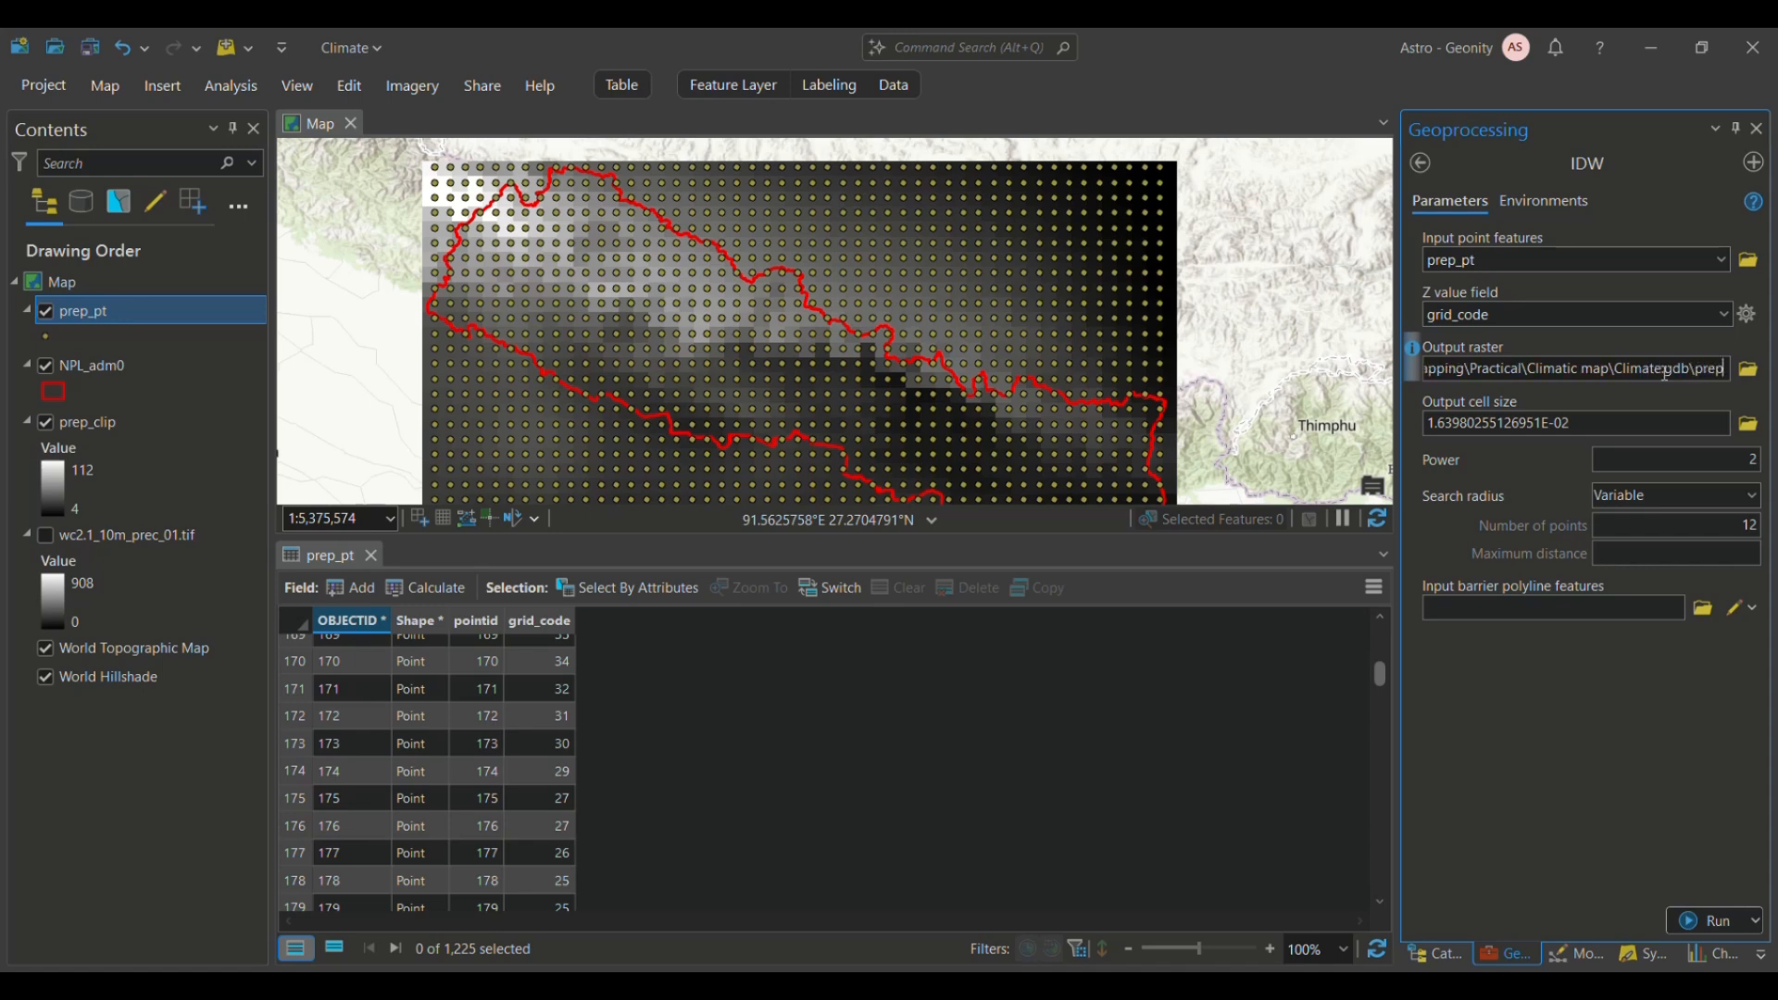
type("_idw")
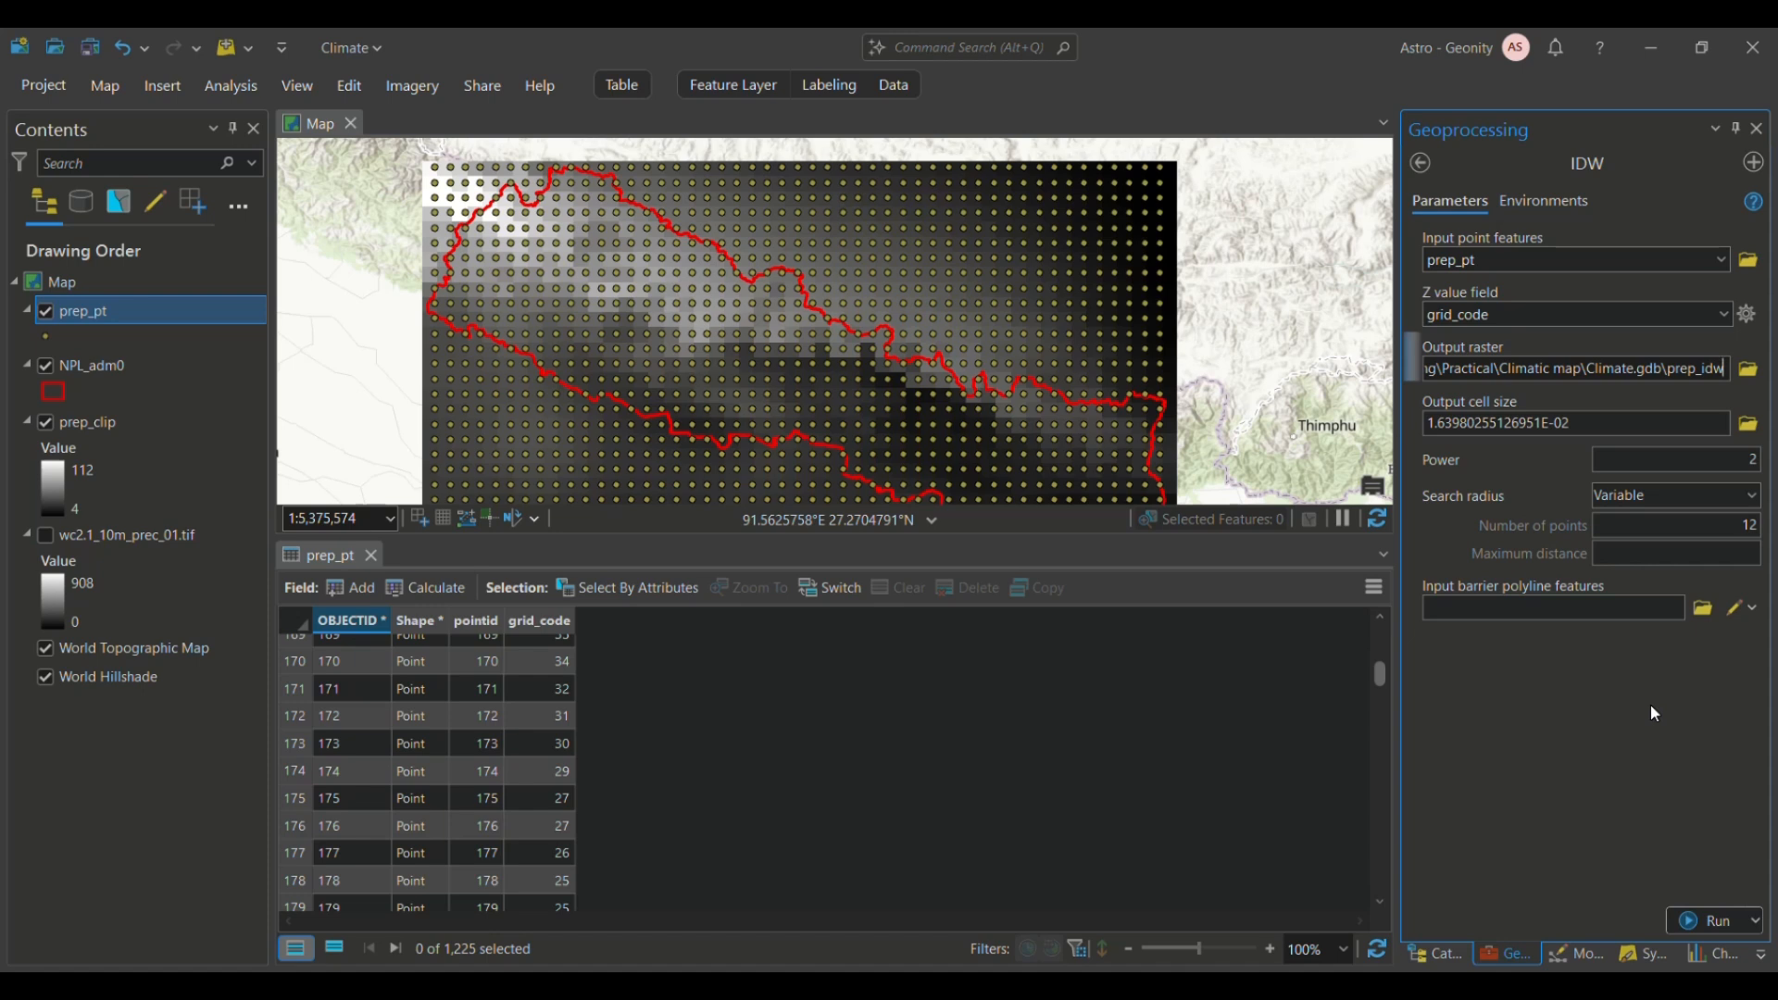
left_click(1680, 792)
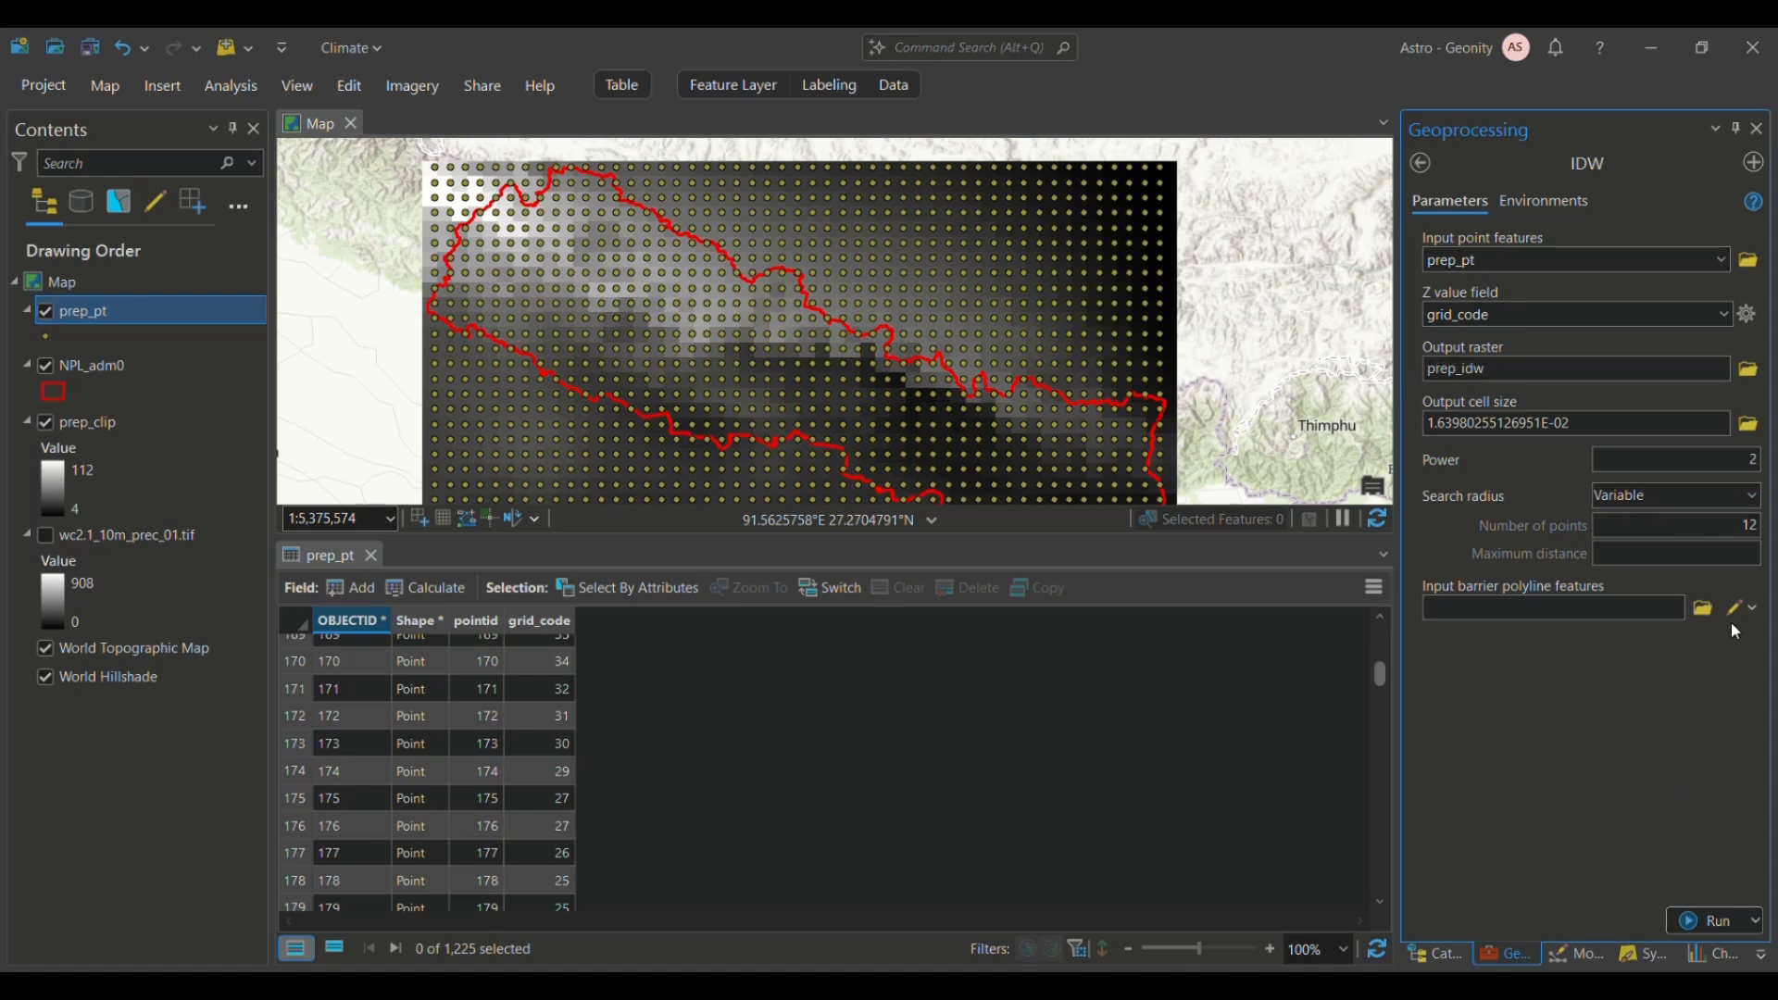
Step: Check IDW's extent and mask environment settings and run the tool, closing the prep_pt attribute table
left_click(1552, 197)
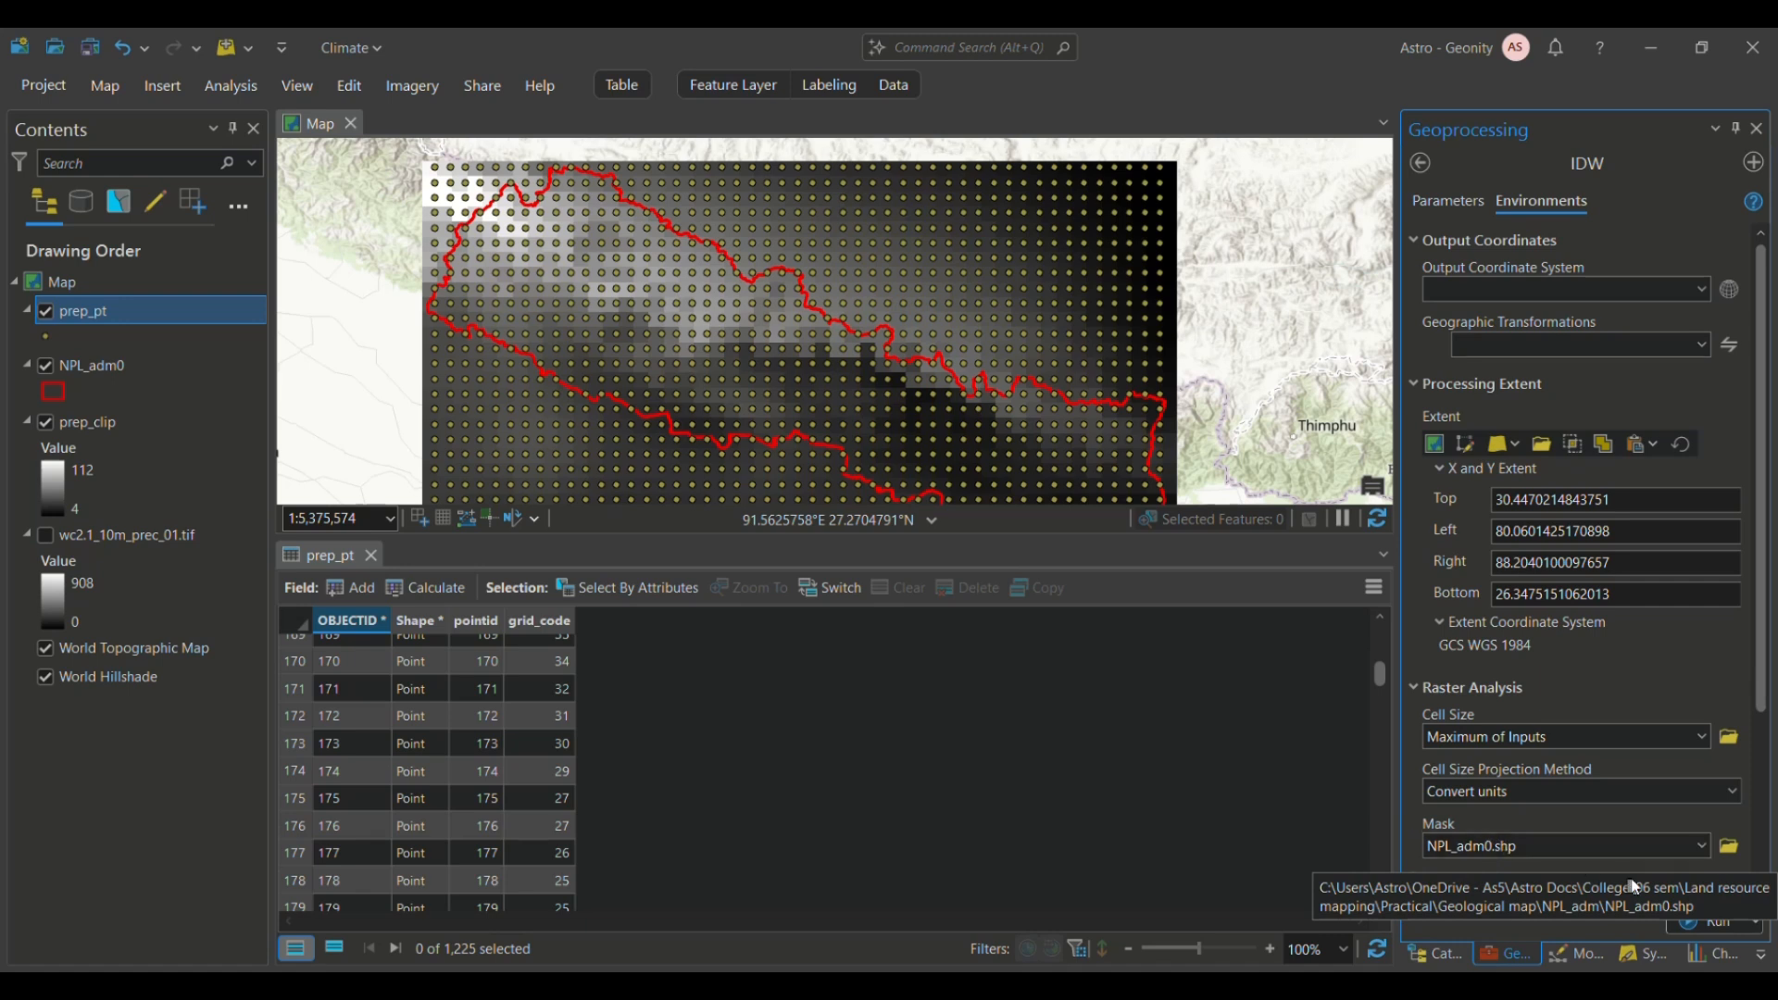
left_click(1461, 205)
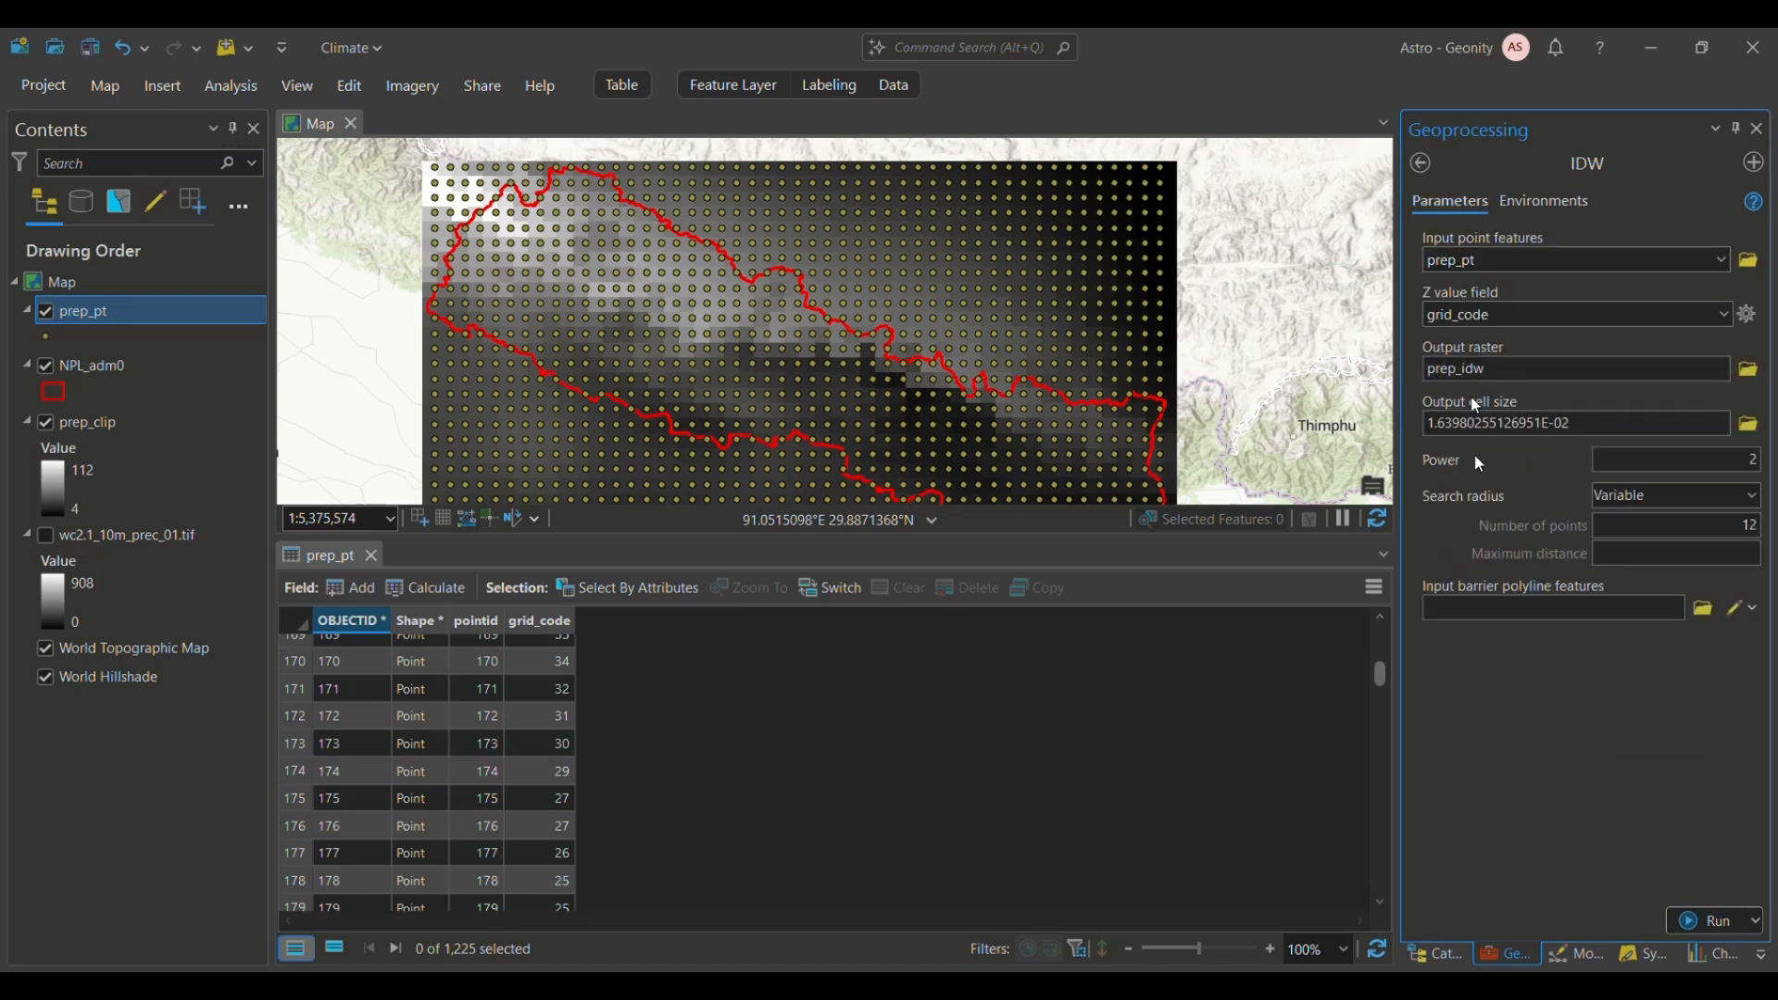
left_click(1708, 919)
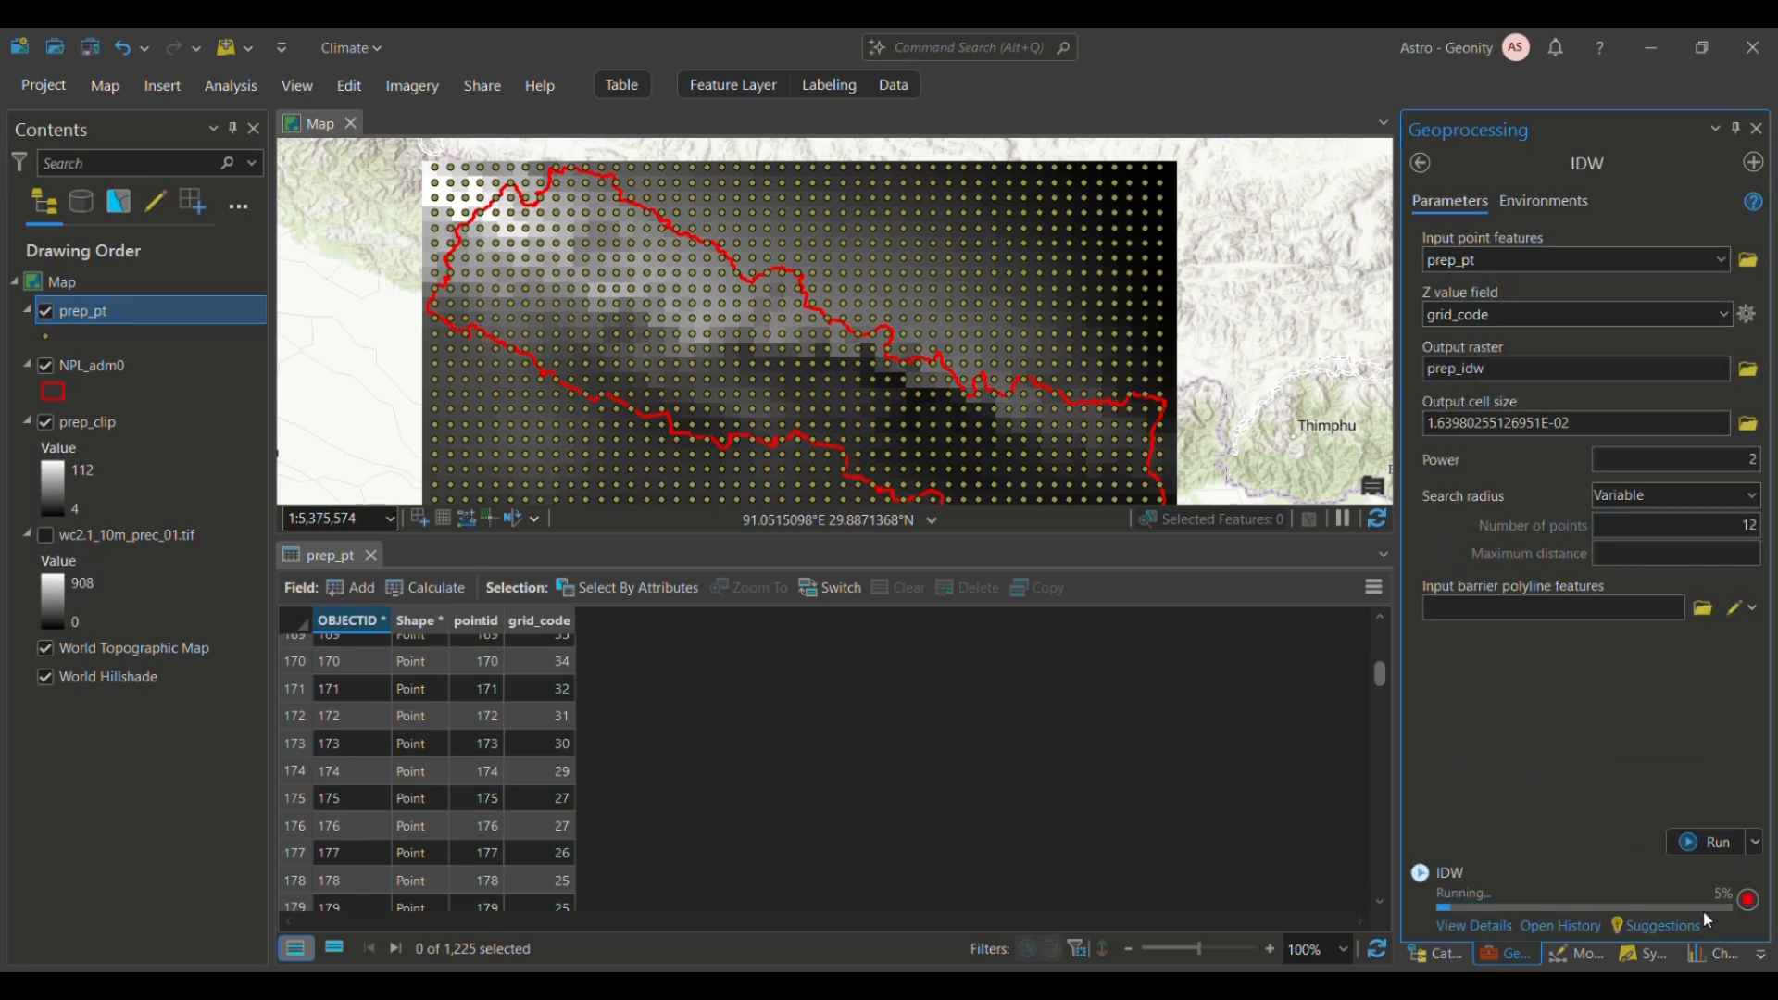
left_click(371, 555)
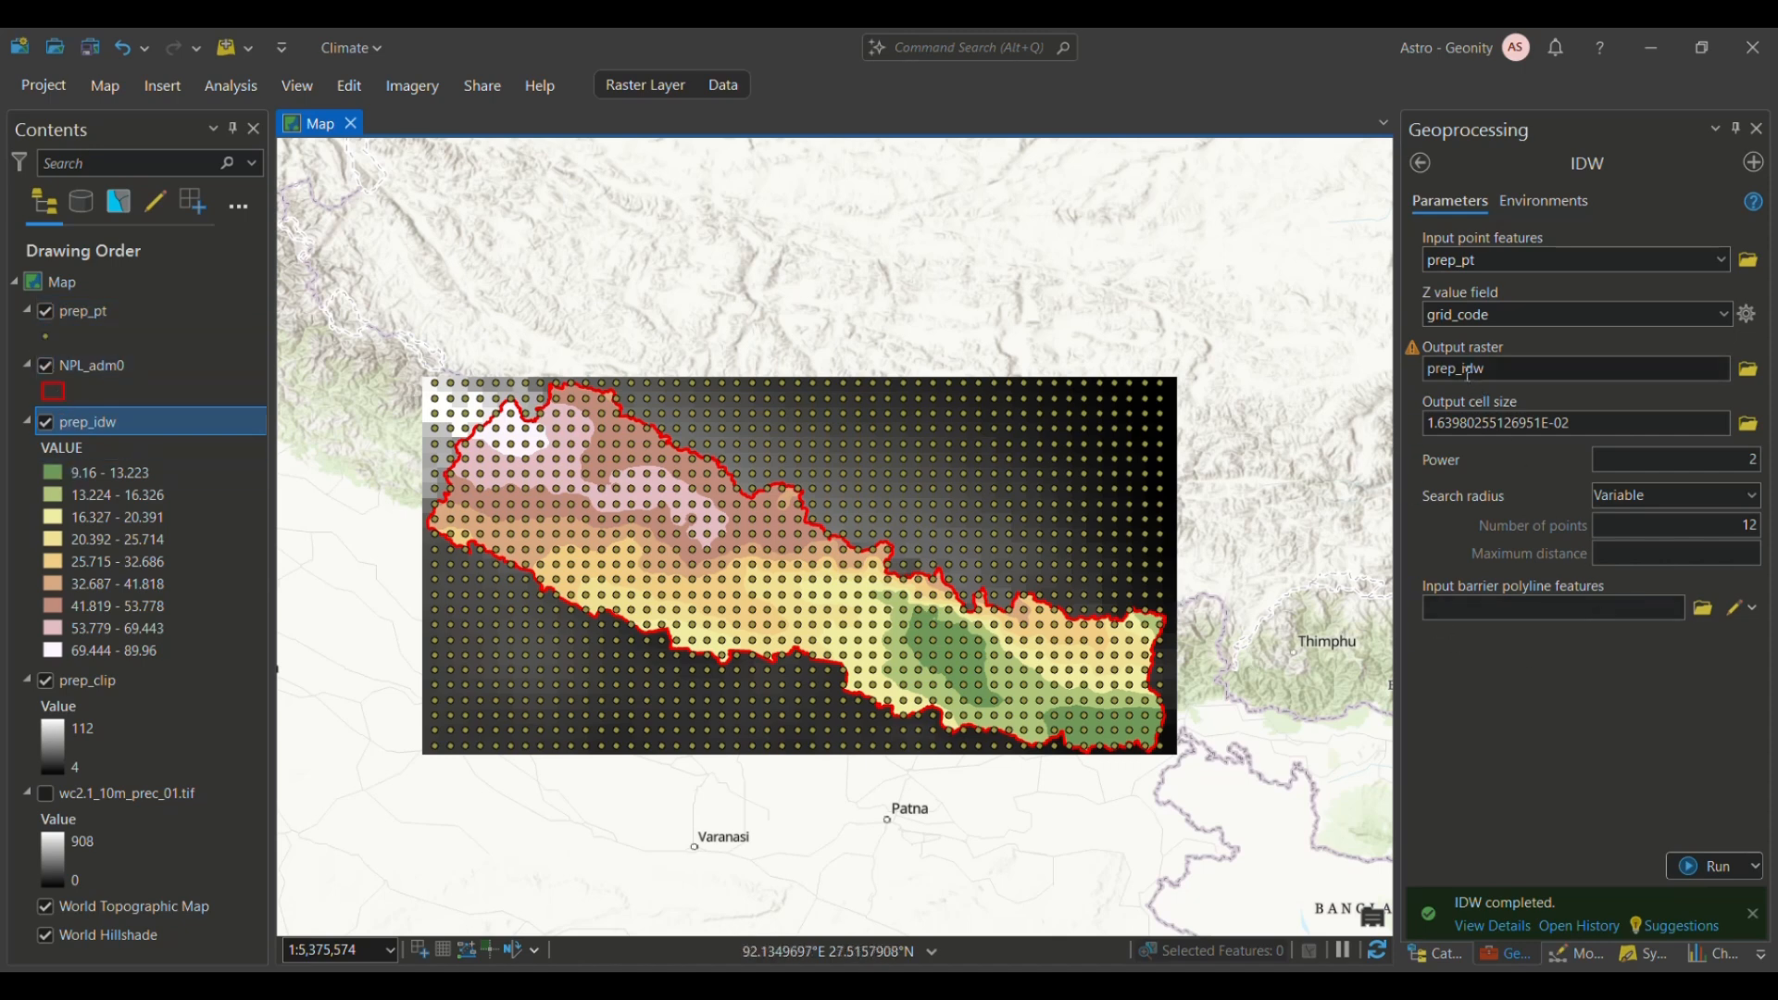
Step: Locate prep_idw in Climate.gdb within the project's Climatic map folder and add it to the map
left_click(1513, 922)
left_click(1453, 954)
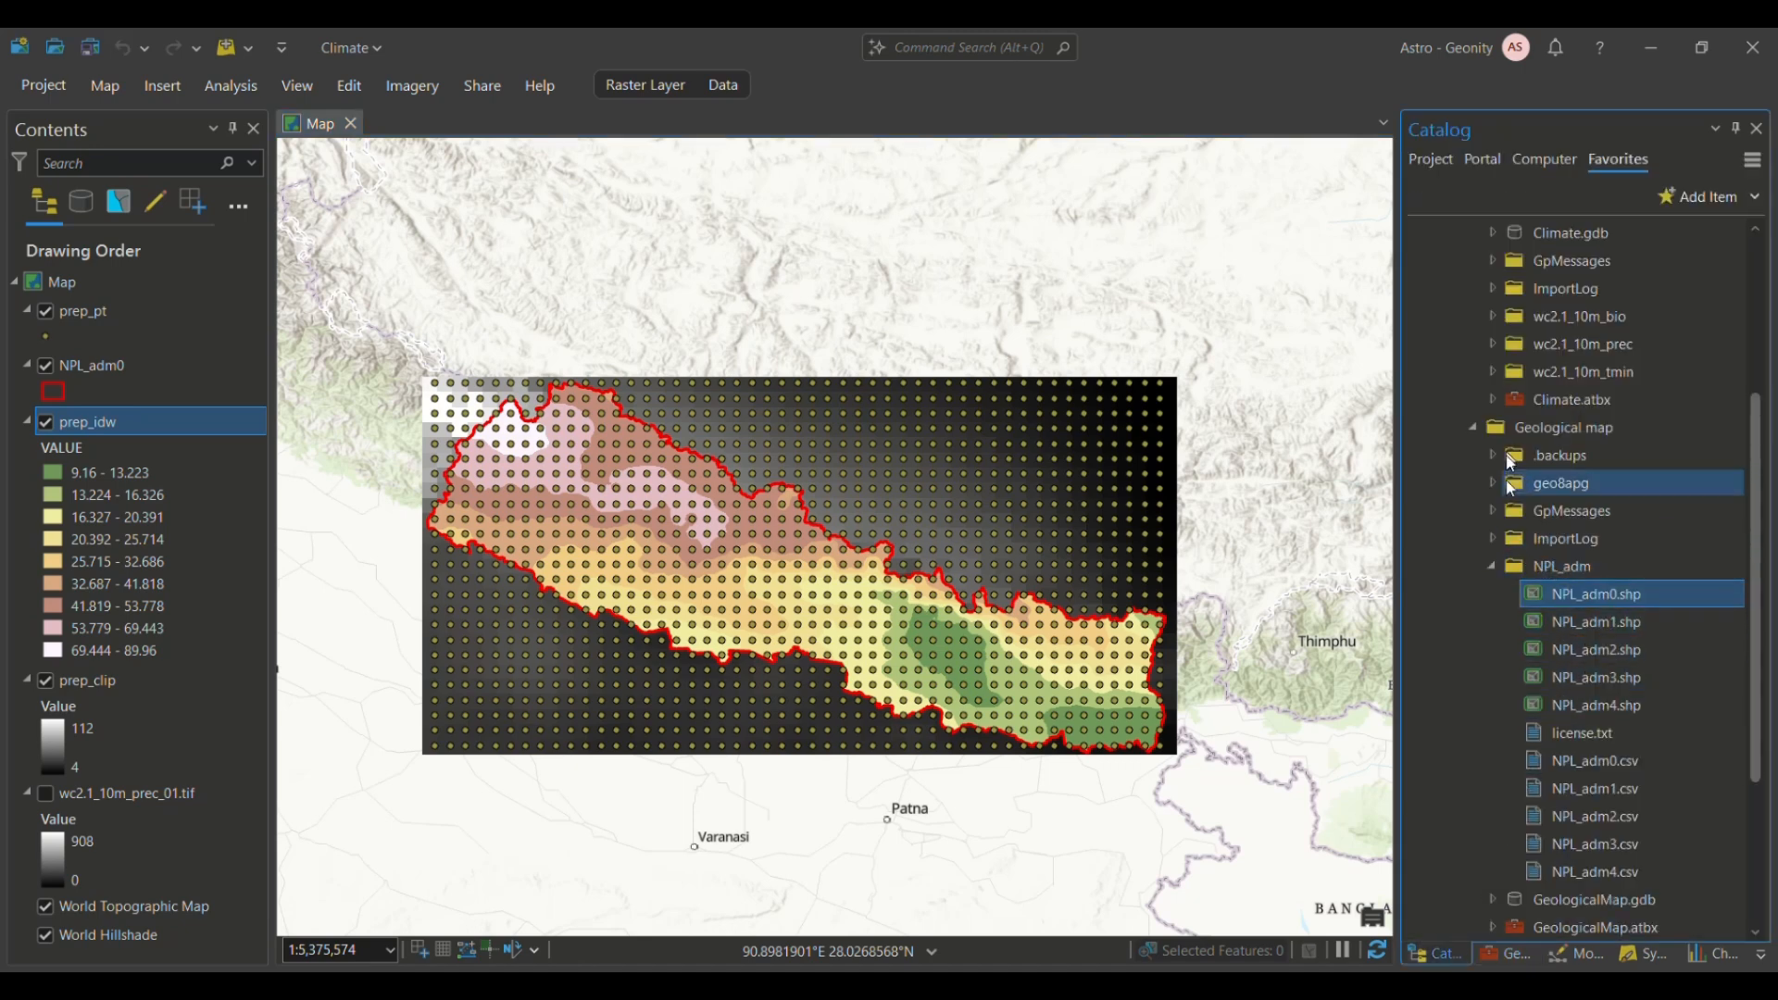
scroll(1542, 367, "up", 3)
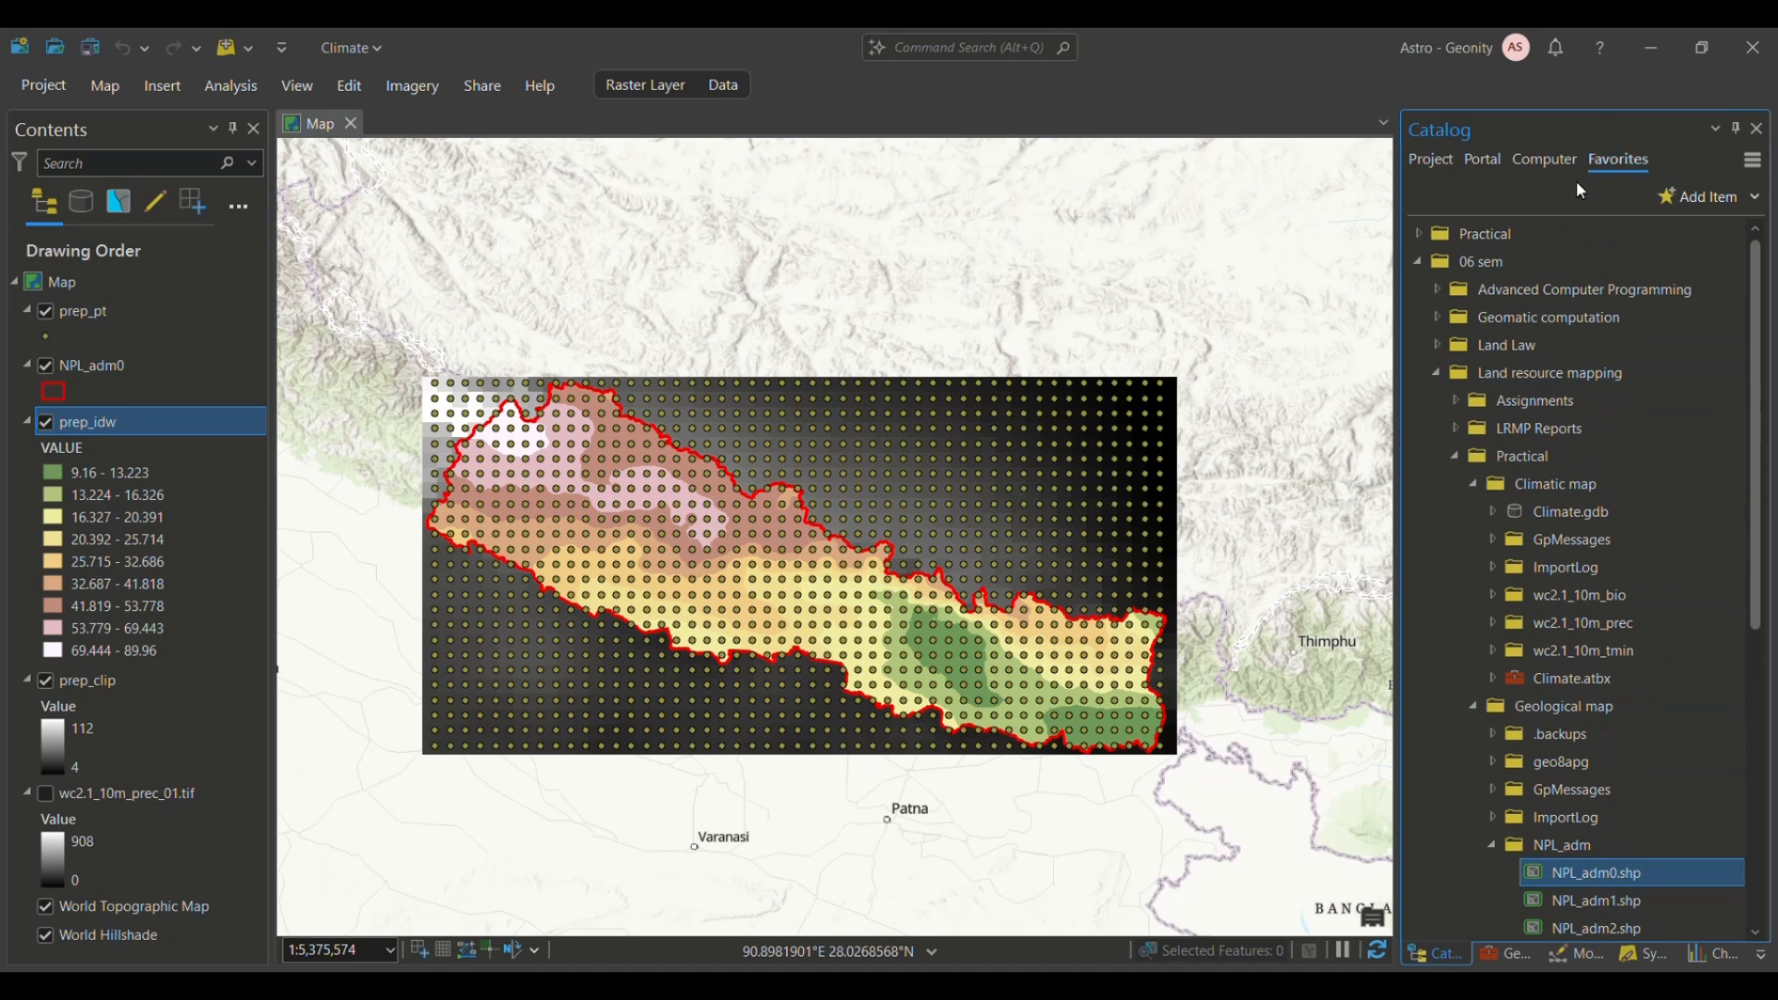
left_click(1435, 161)
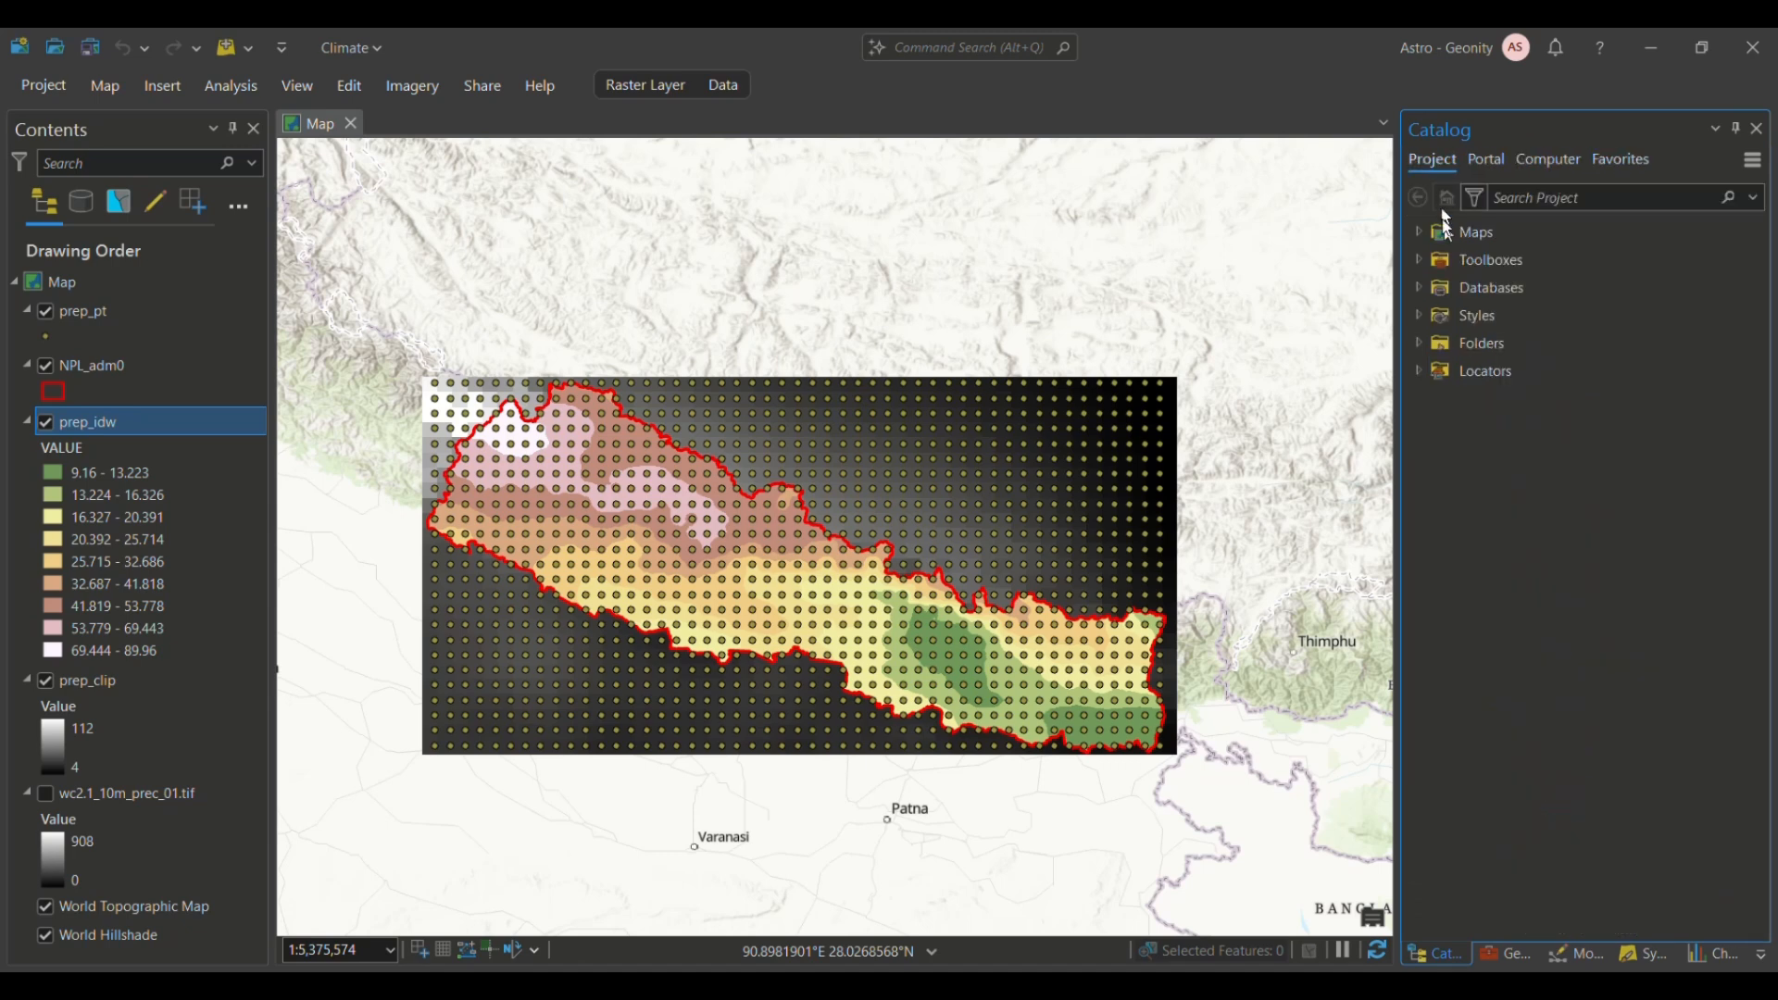
left_click(1419, 344)
left_click(1438, 371)
left_click(1512, 404)
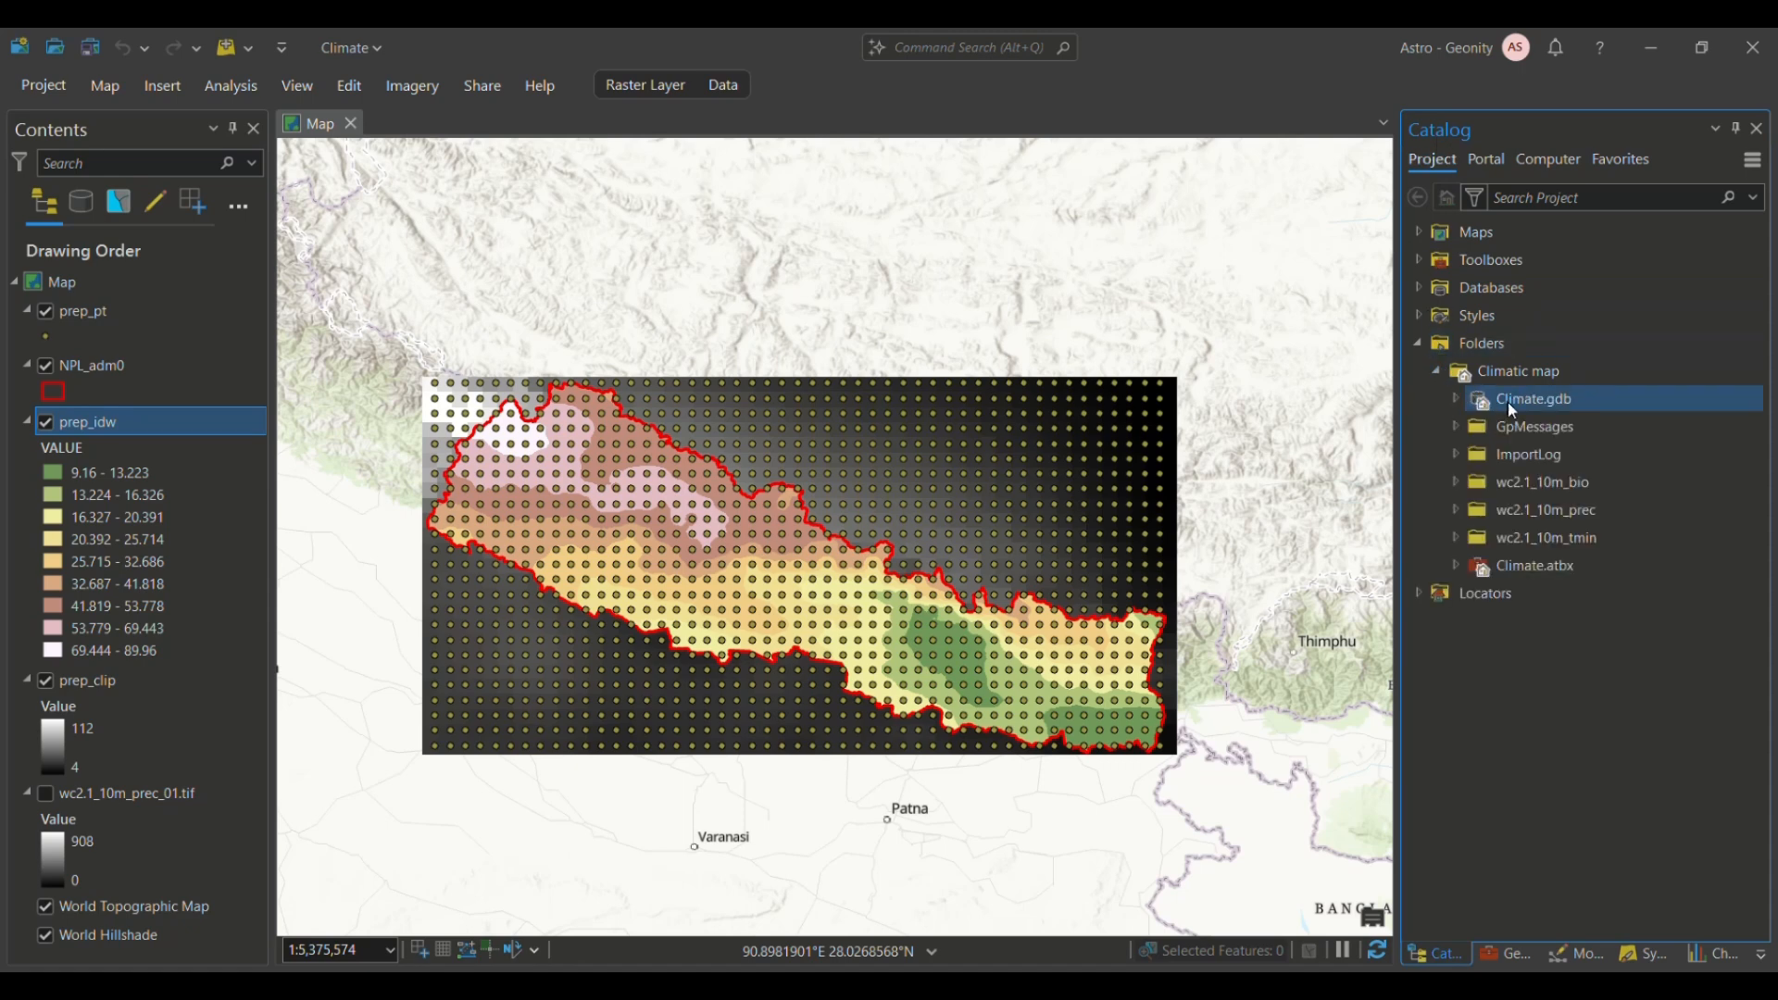
left_click(1457, 400)
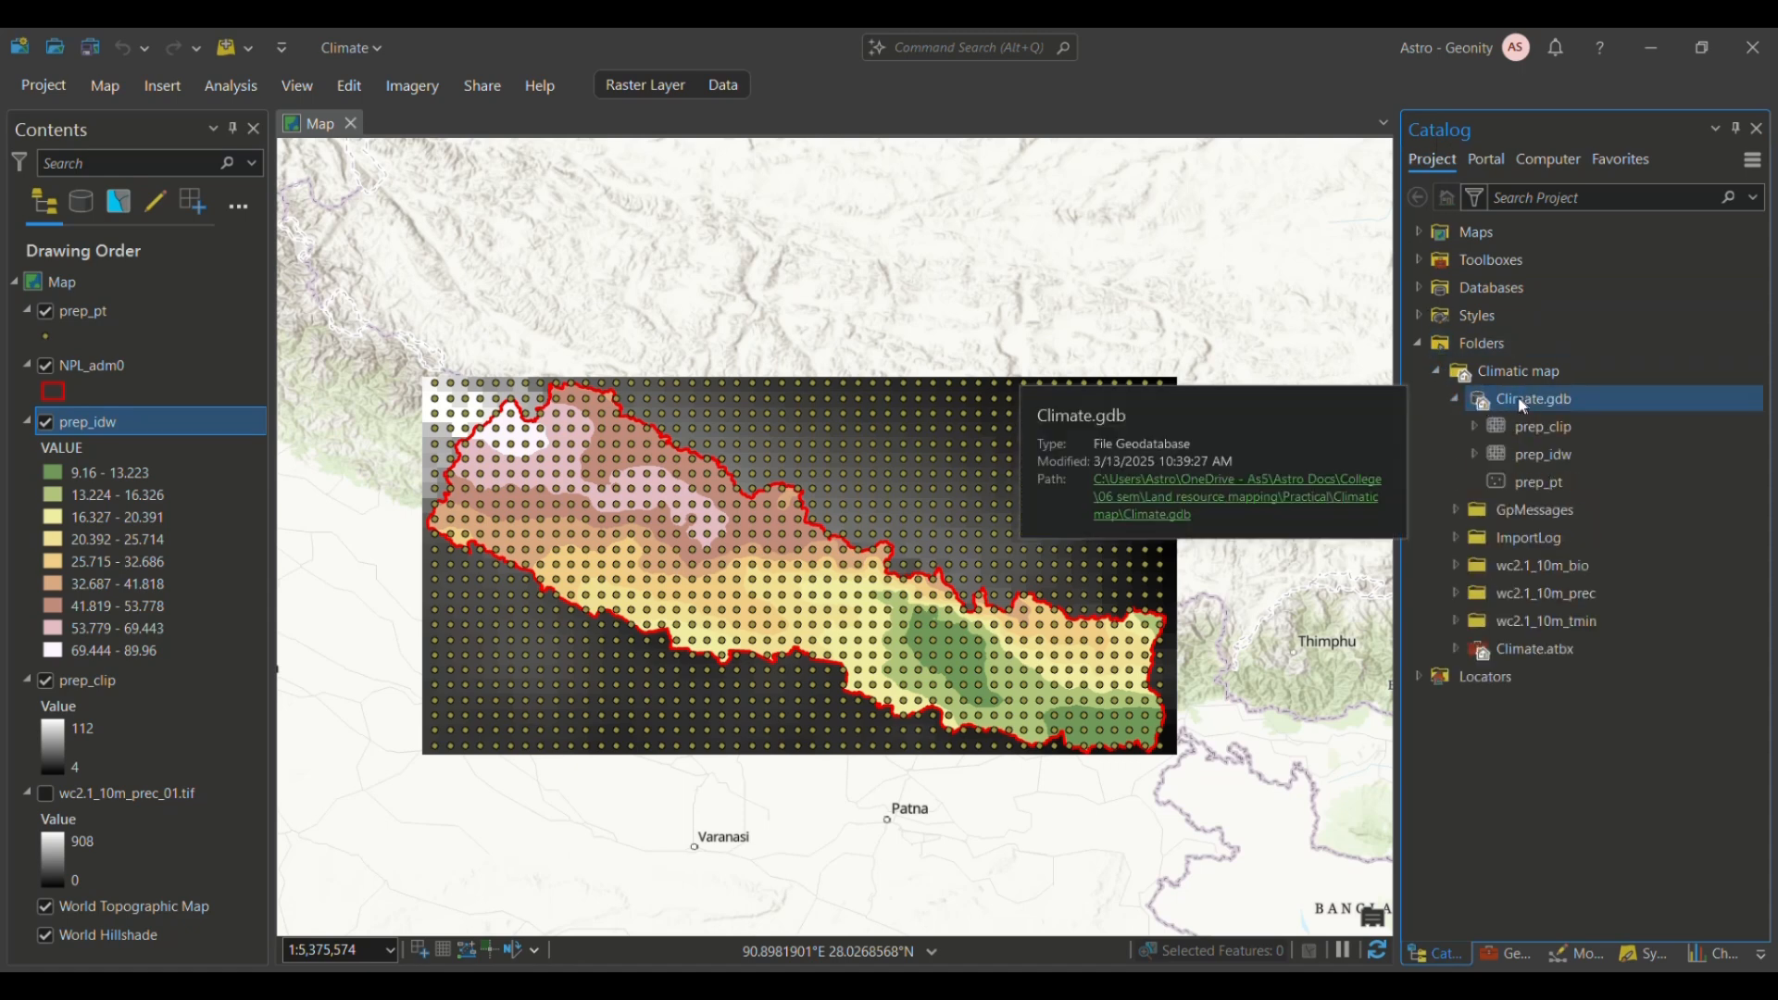
left_click(1552, 454)
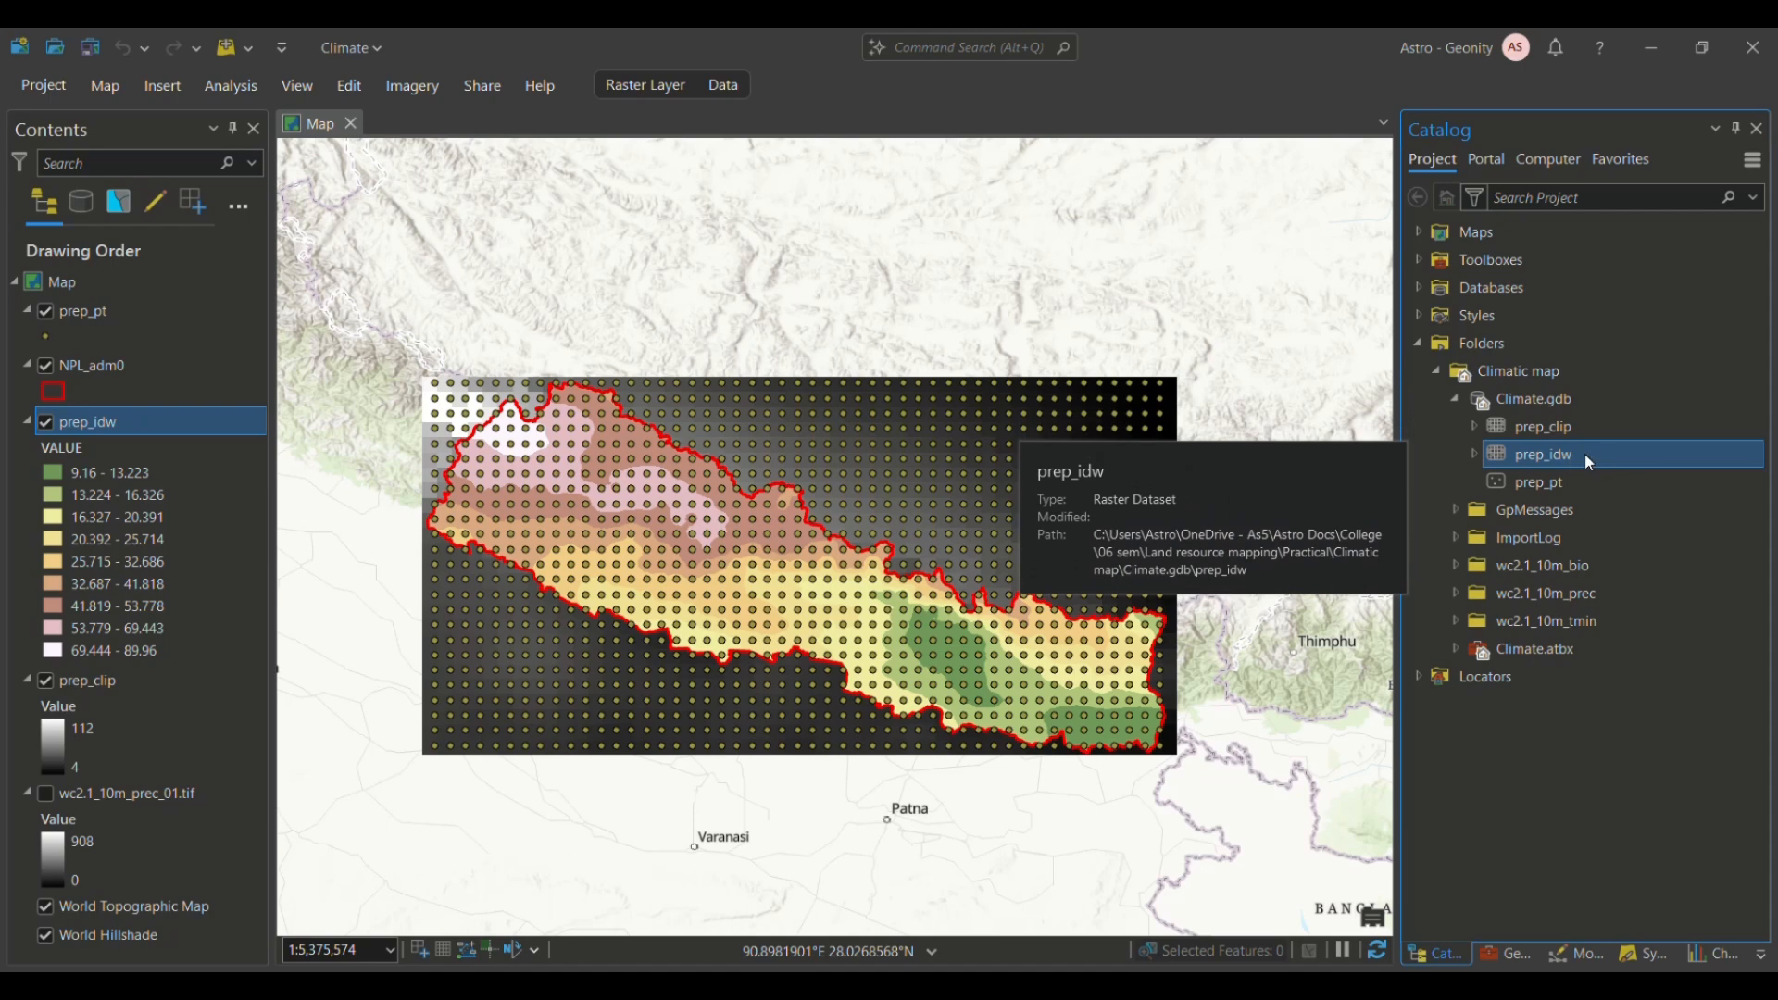
left_click_drag(1568, 452, 1088, 406)
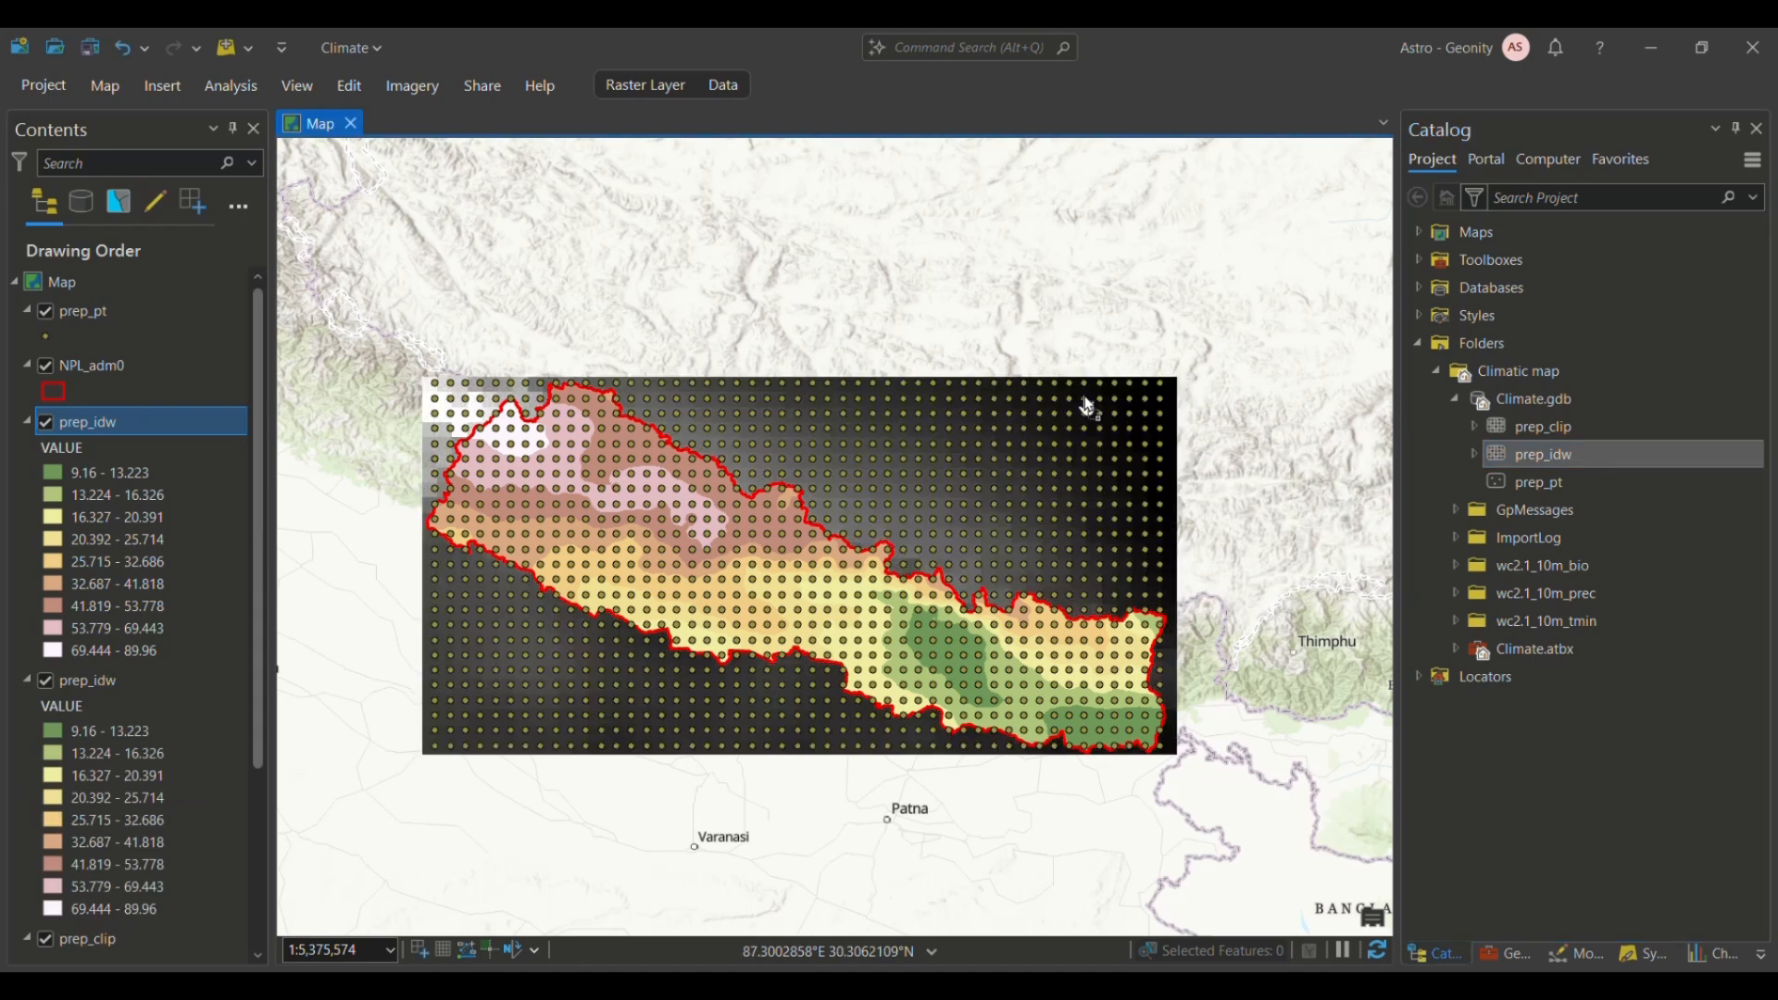
Step: Hide the prep_pt points and the NPL_adm0 boundary layer on the map
left_click(45, 311)
left_click(44, 365)
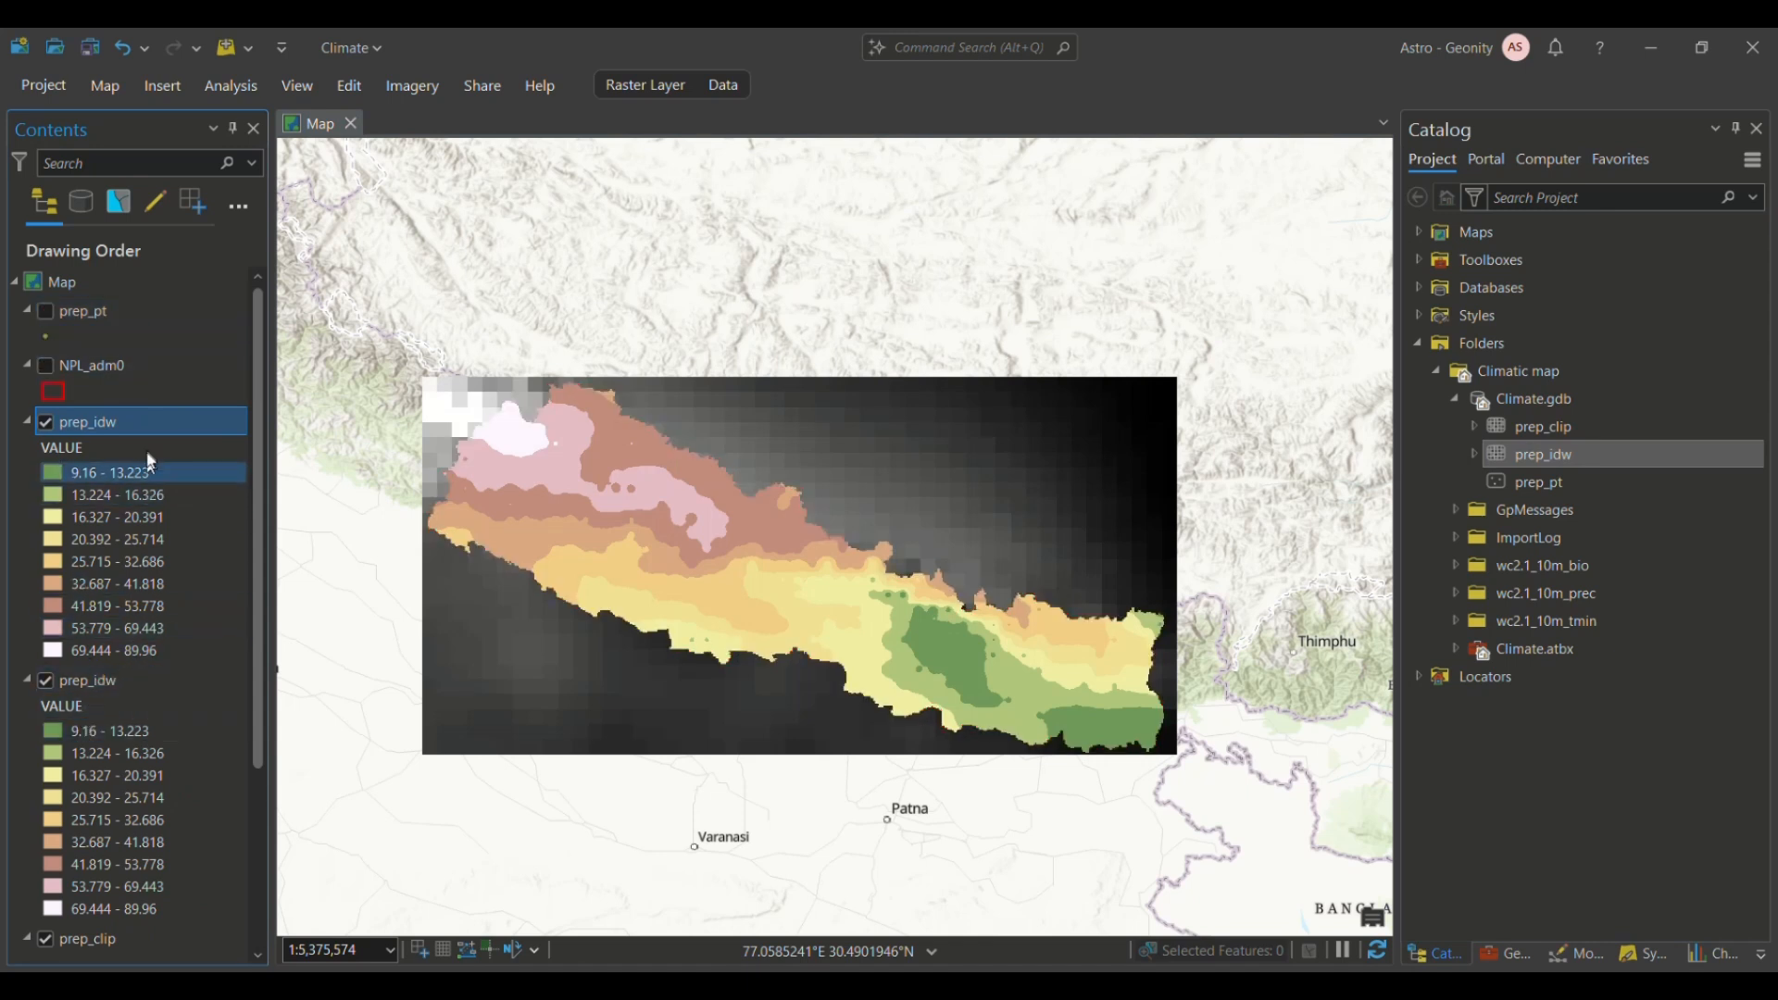
left_click(1554, 462)
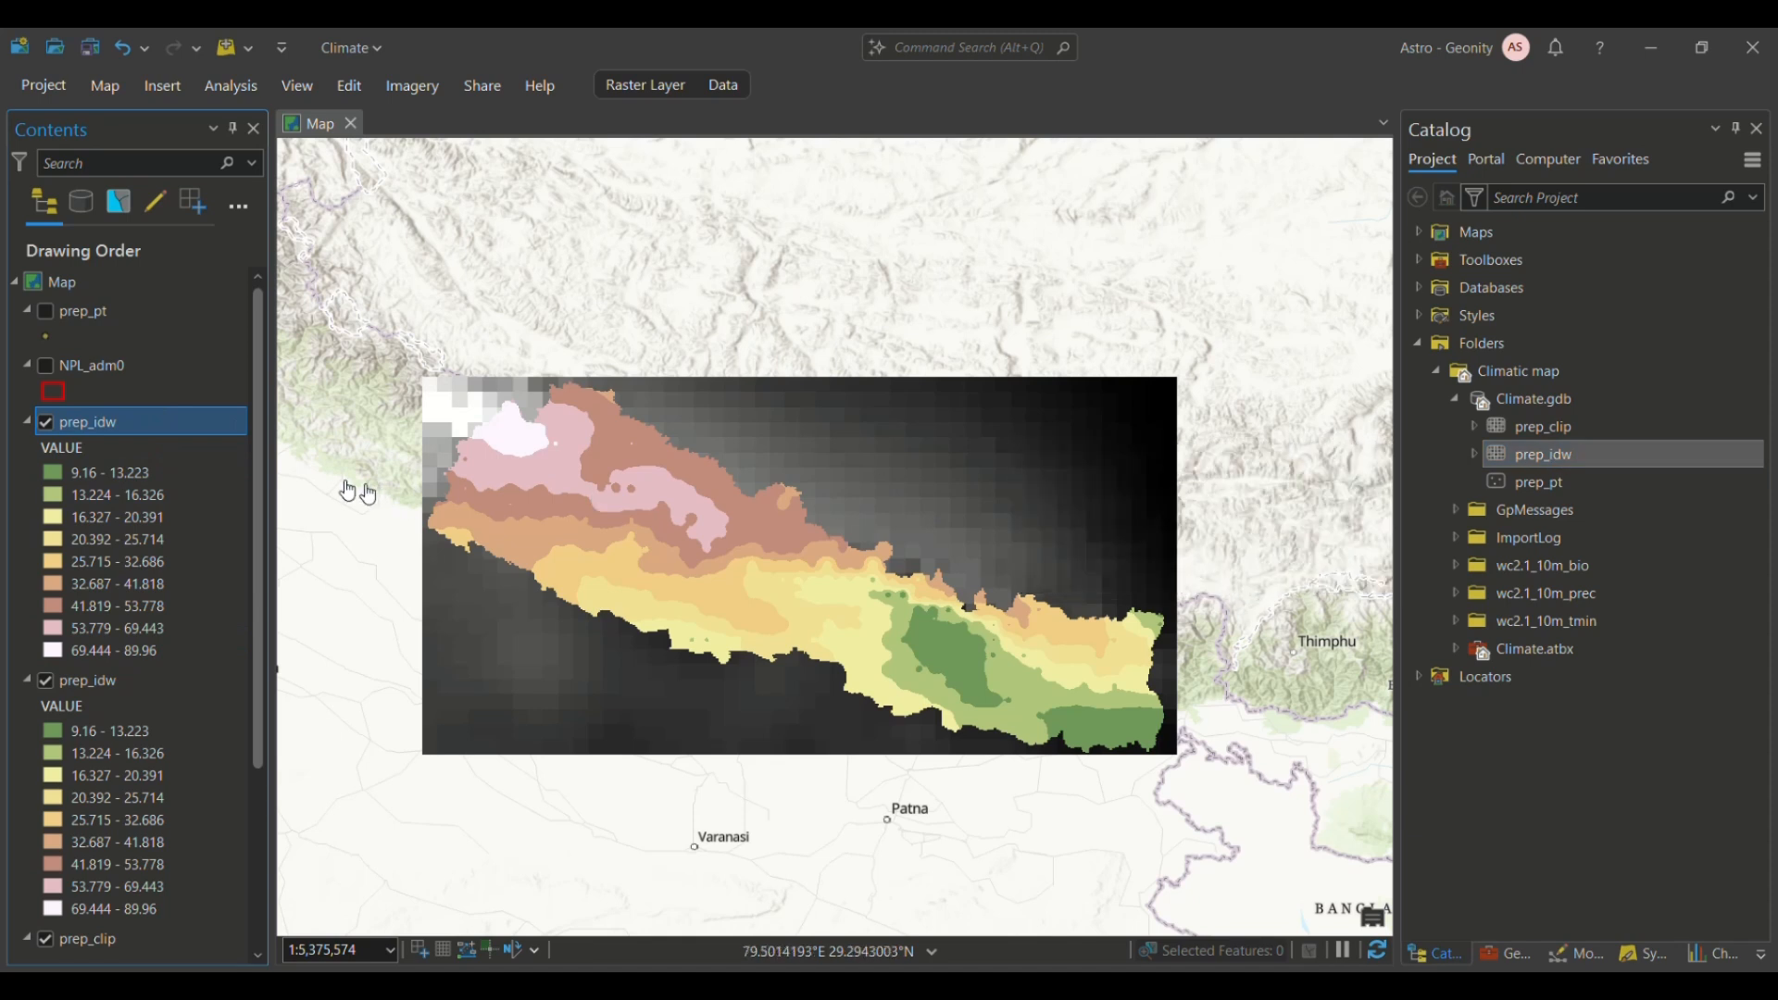
Step: Remove the duplicate prep_idw layer from the map, keeping a single copy
right_click(130, 421)
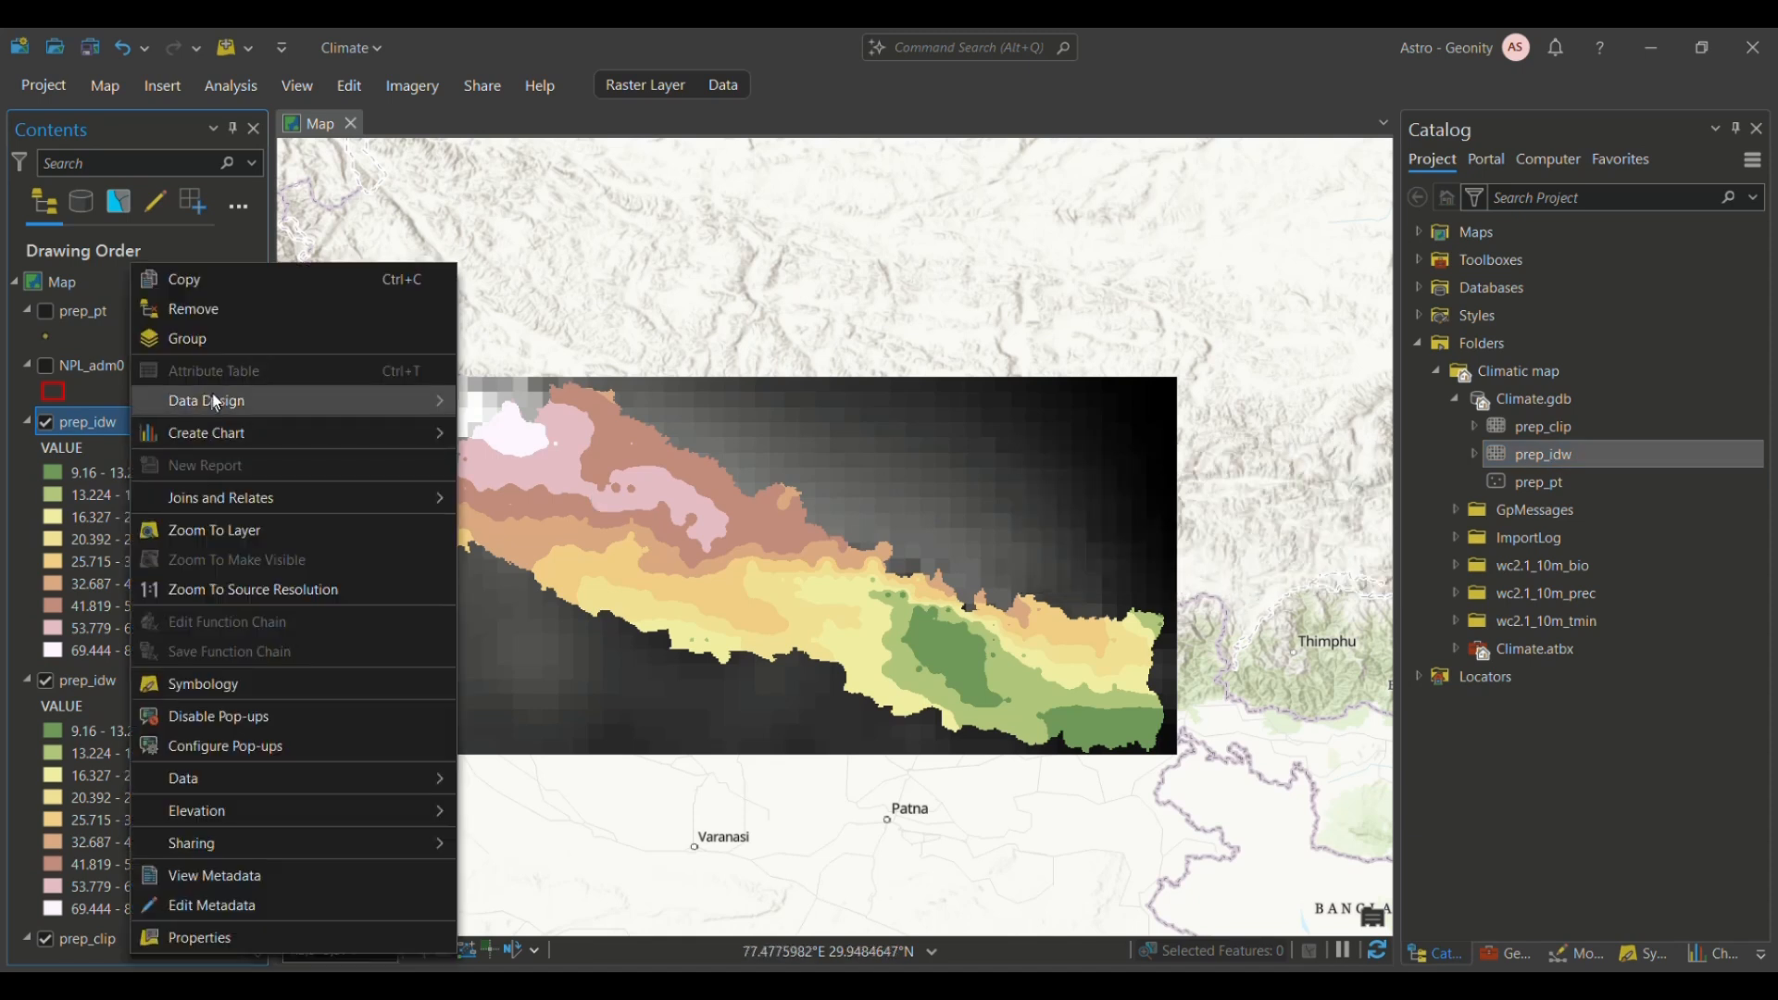
left_click(203, 314)
left_click(125, 424)
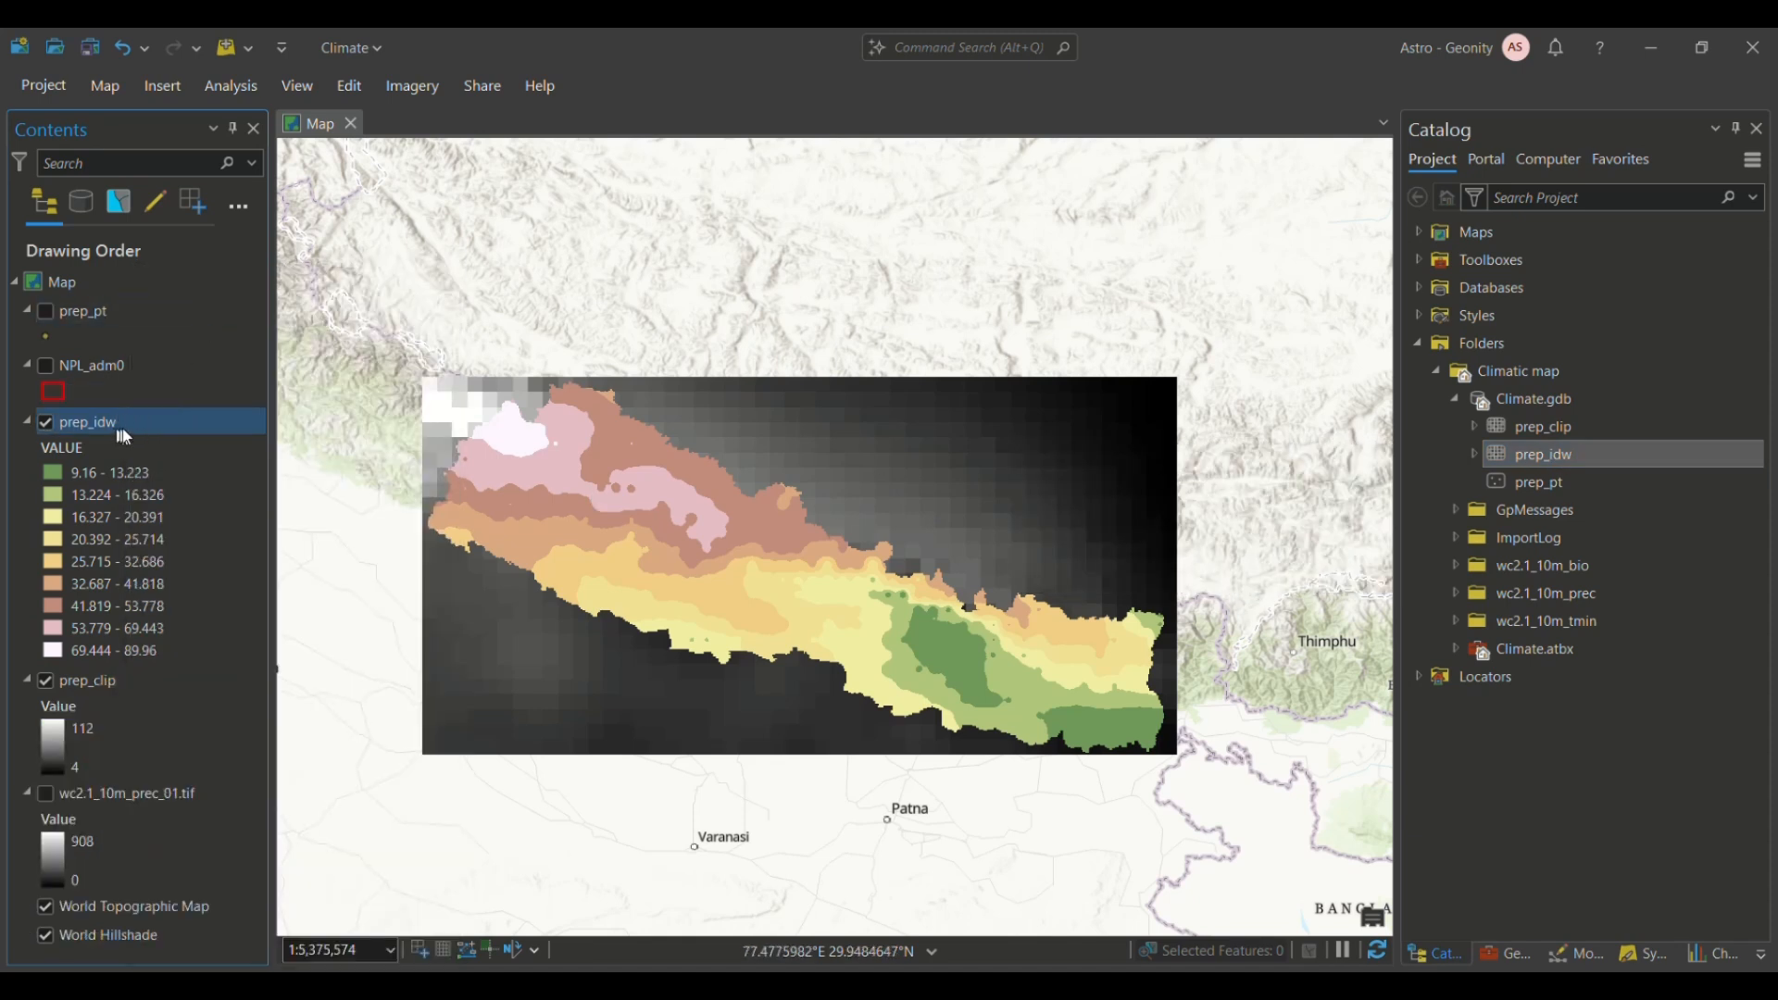
Step: Hide the prep_clip raster so that only prep_idw is drawn over the basemap
left_click(45, 687)
left_click(45, 688)
left_click(56, 790)
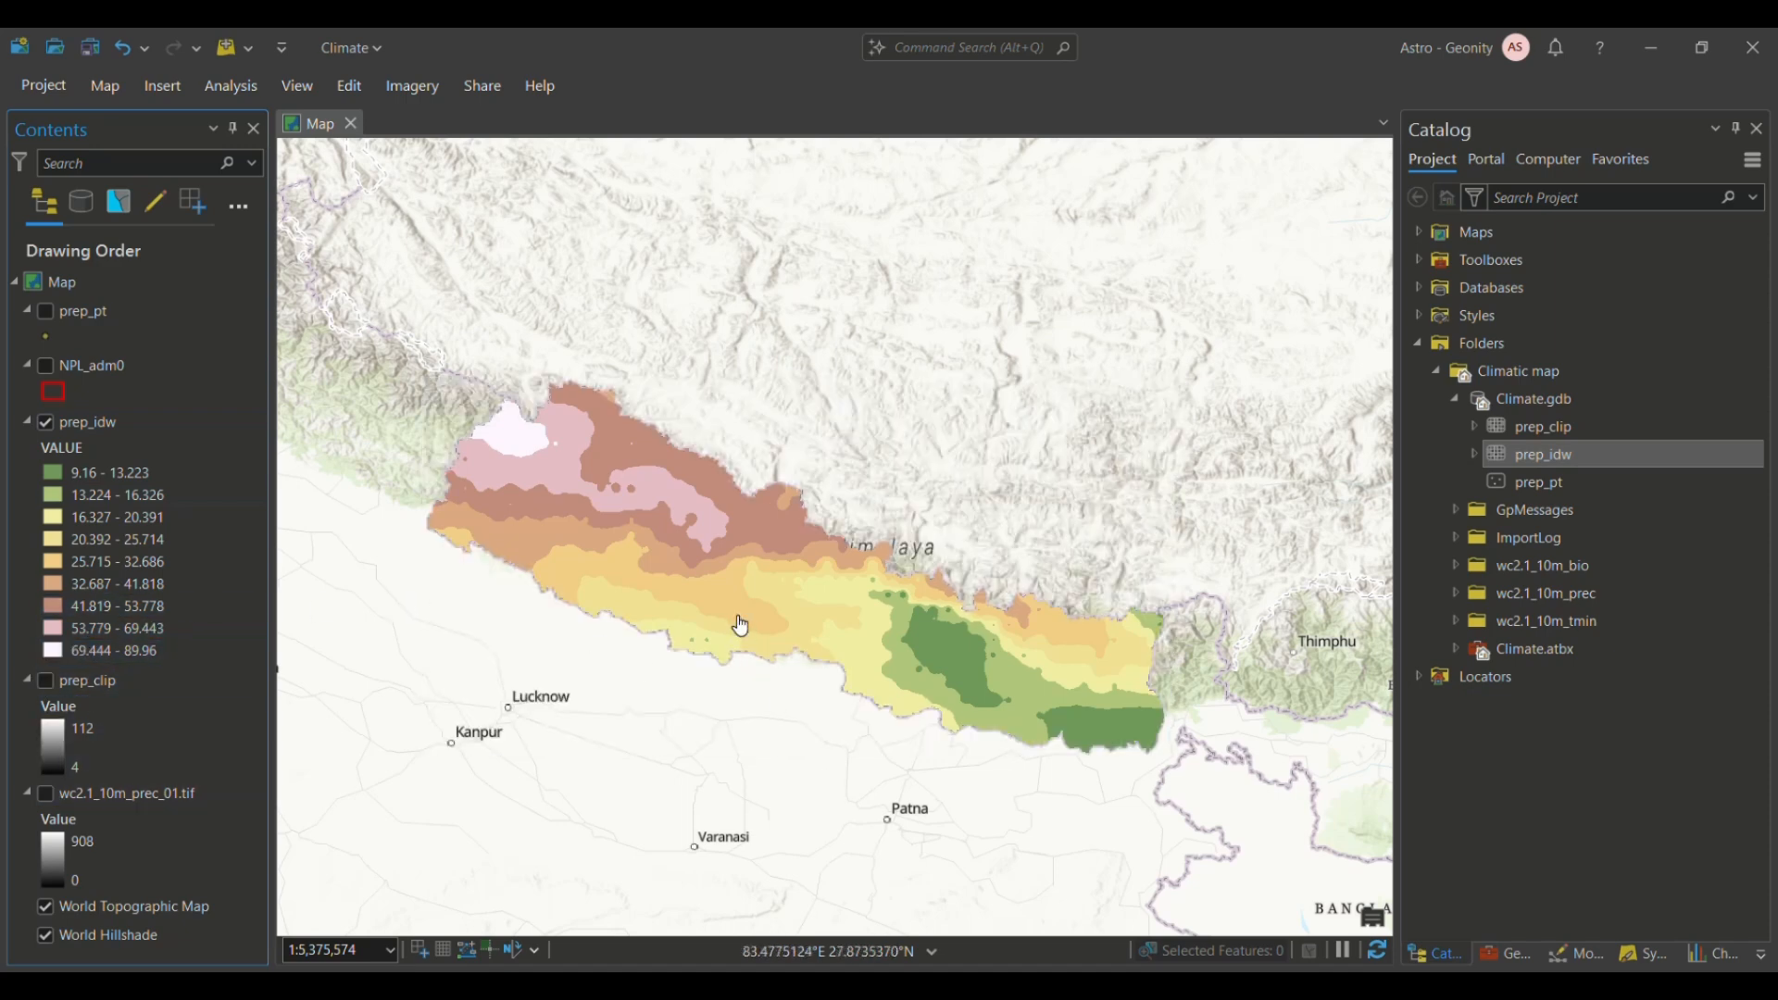
scroll(741, 626, "up", 1)
scroll(732, 620, "up", 1)
scroll(685, 583, "up", 1)
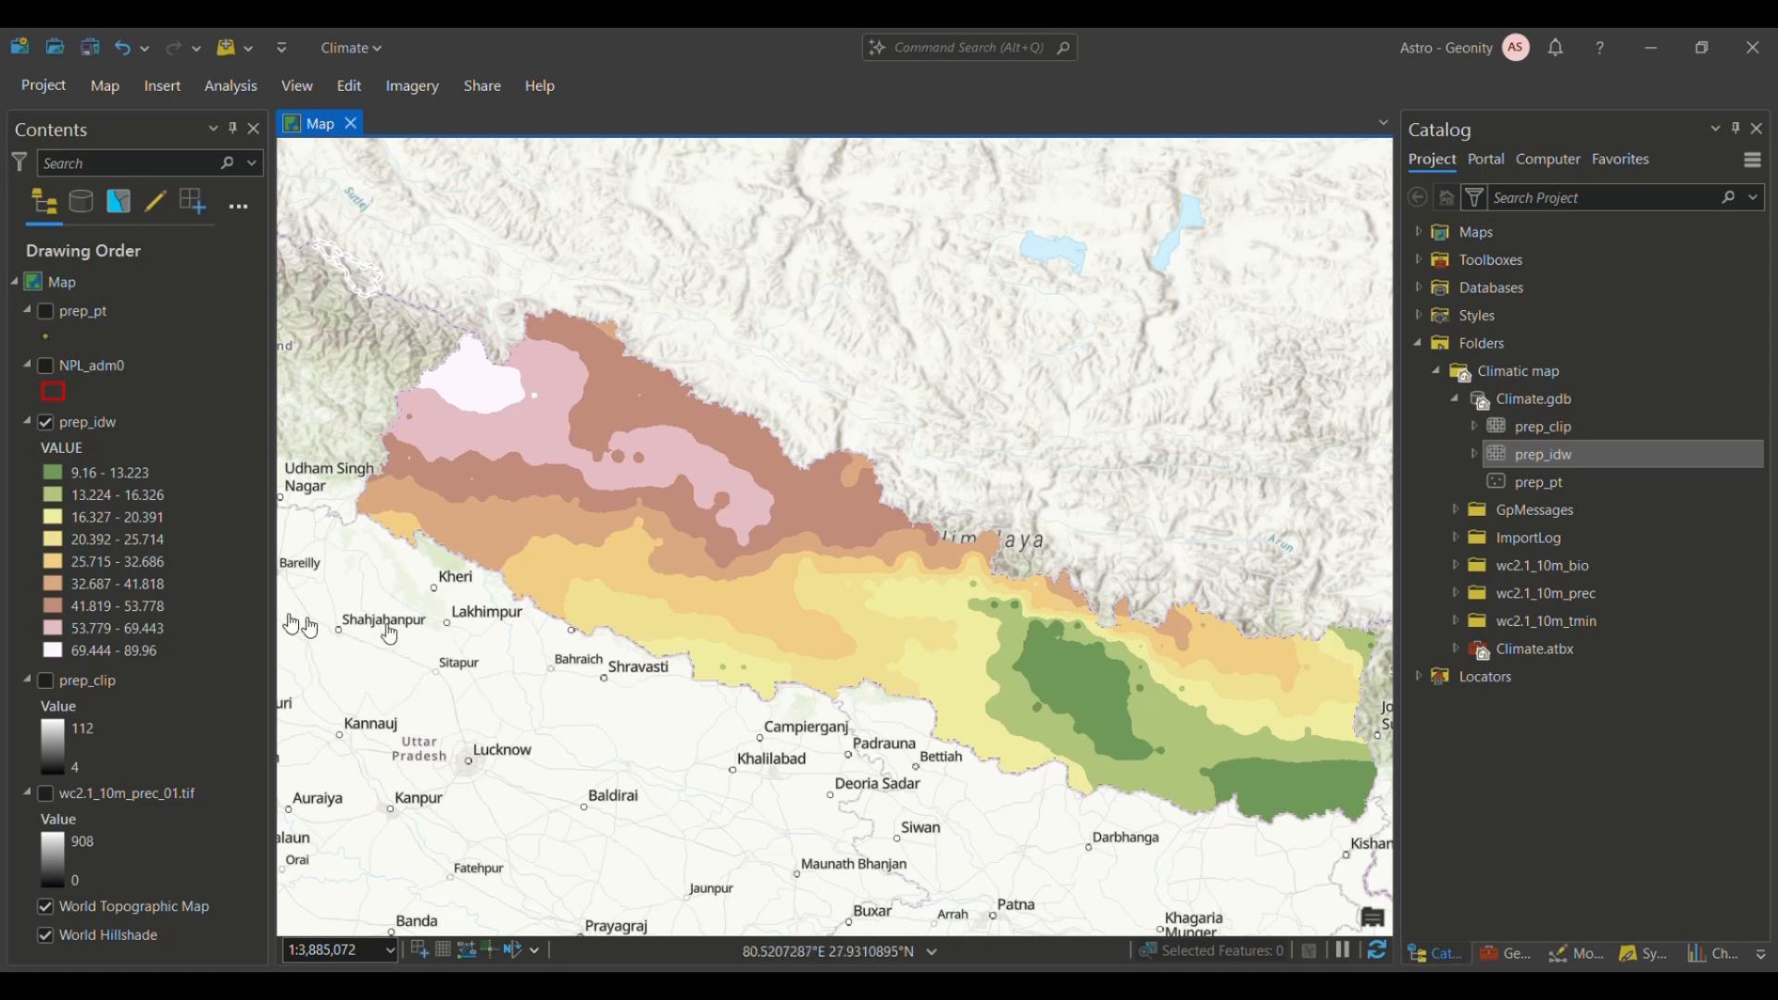
left_click(260, 449)
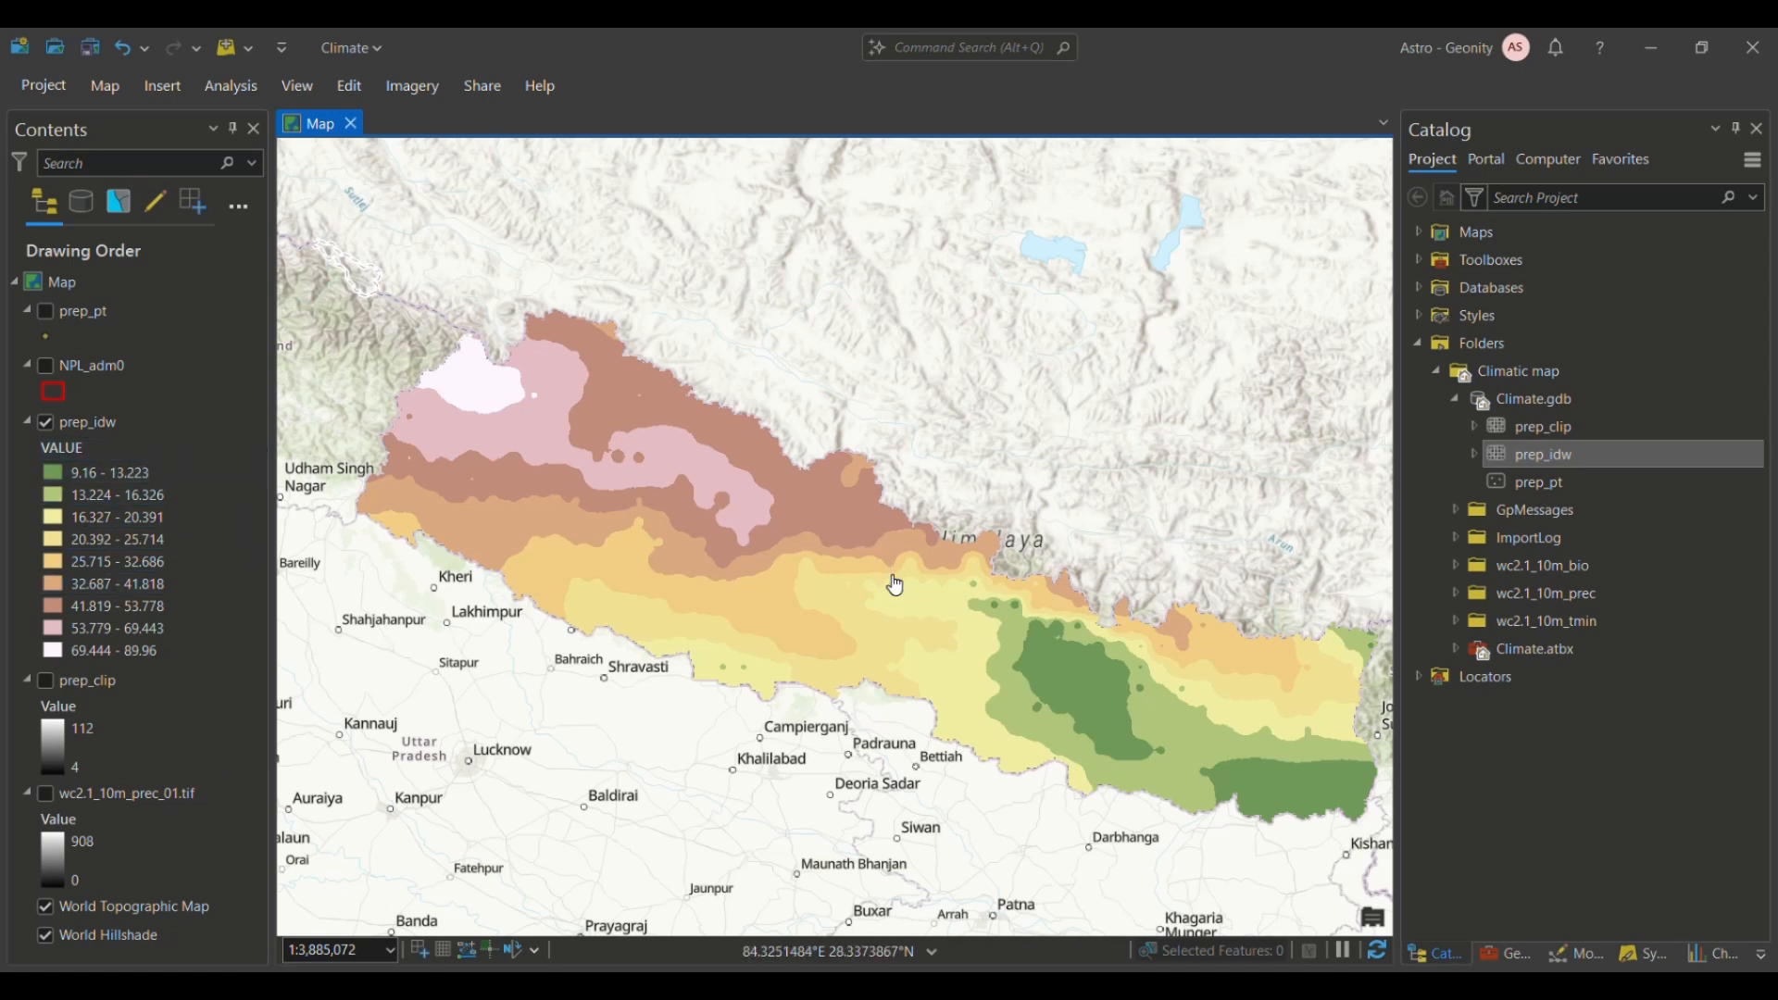
Step: Set prep_idw's classified symbology to 4 classes with the Geometric Interval method
left_click(87, 431)
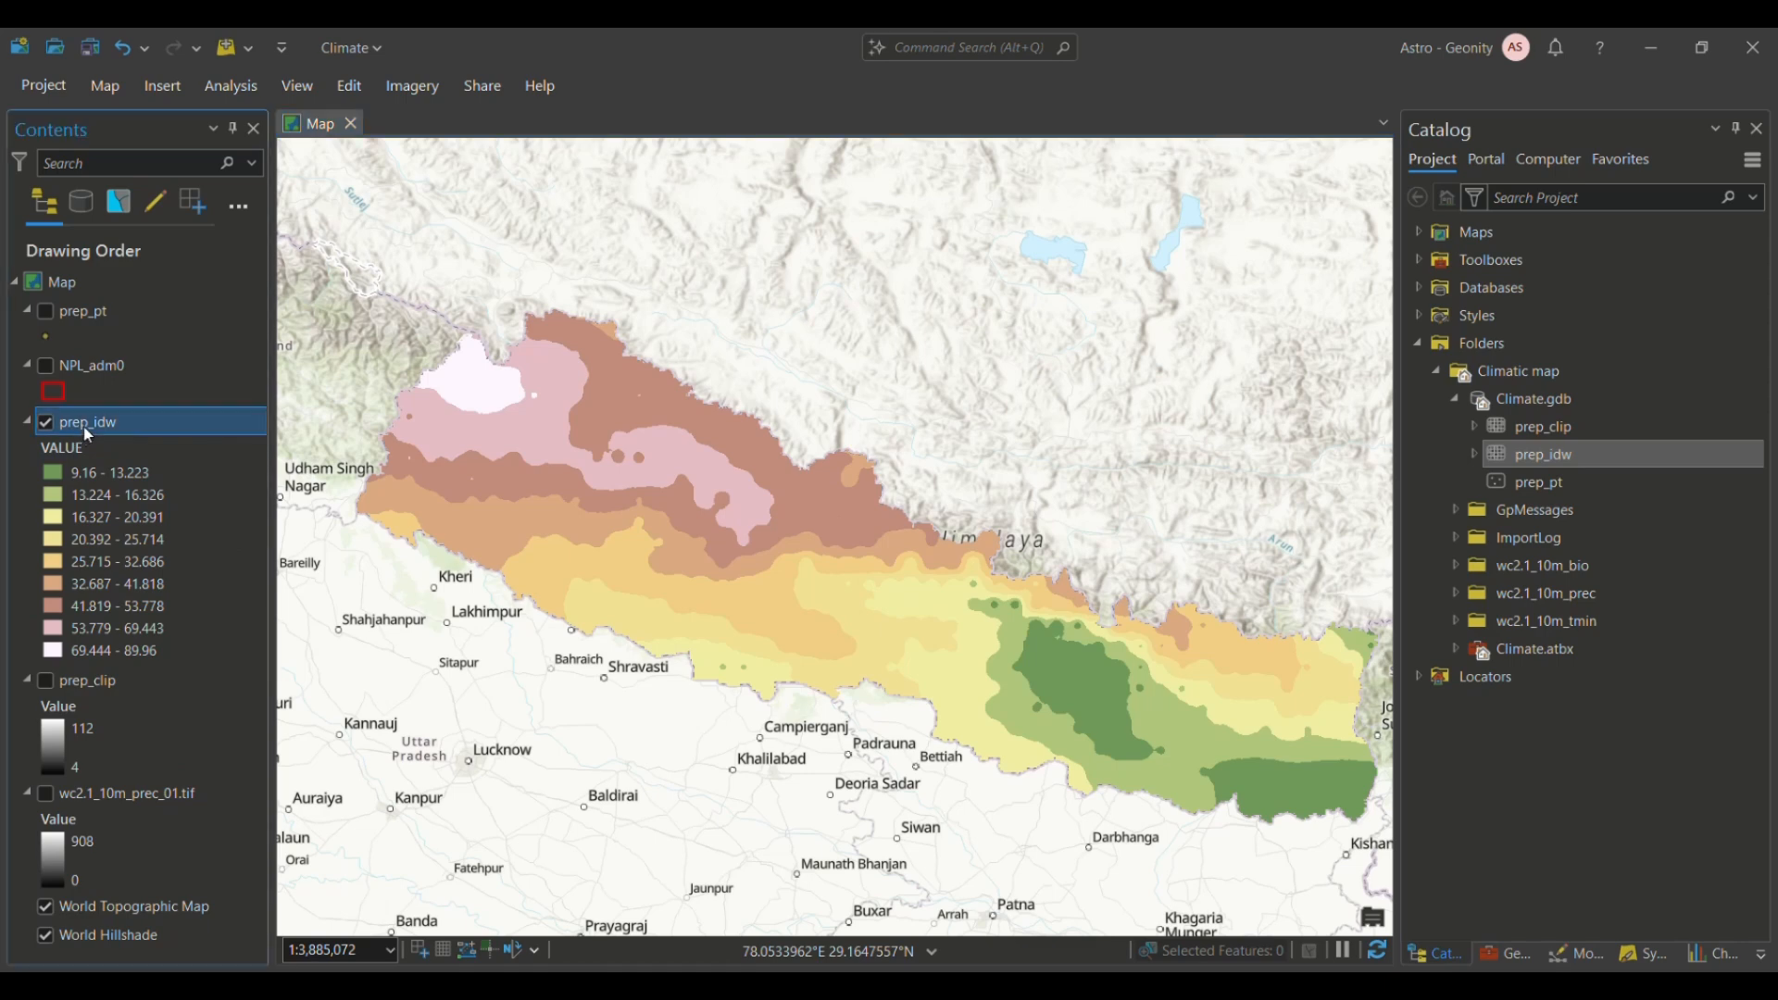
right_click(87, 432)
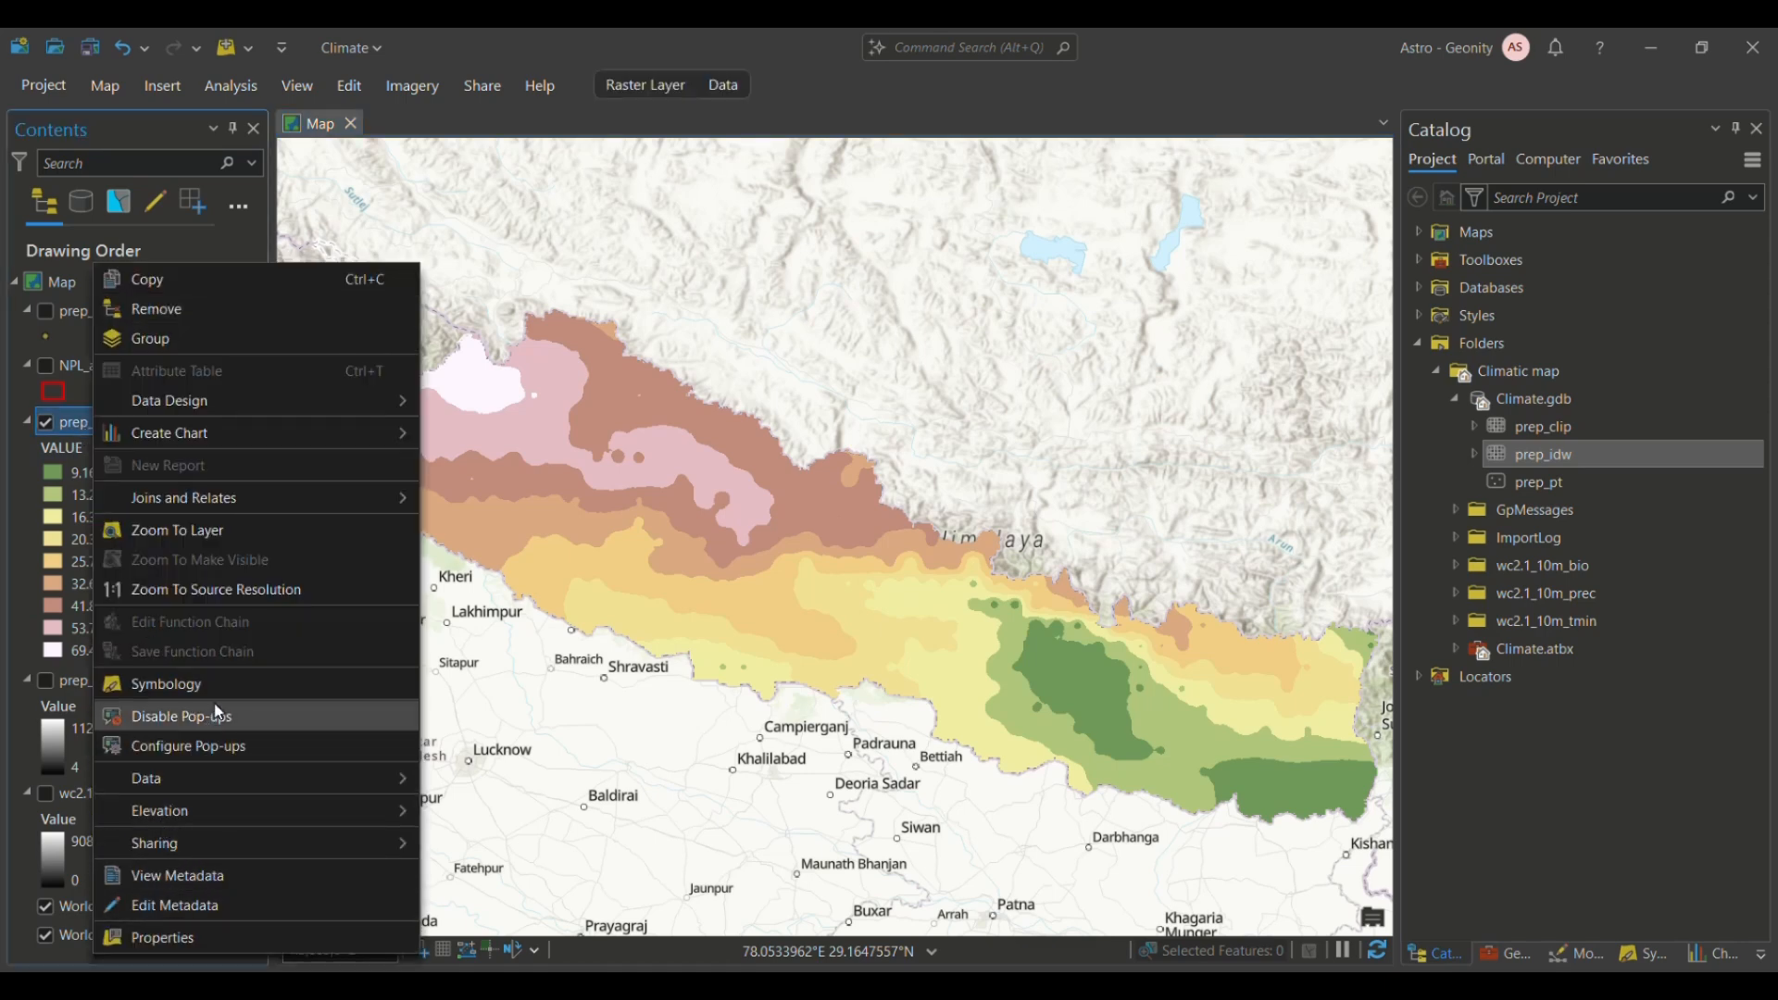
left_click(218, 690)
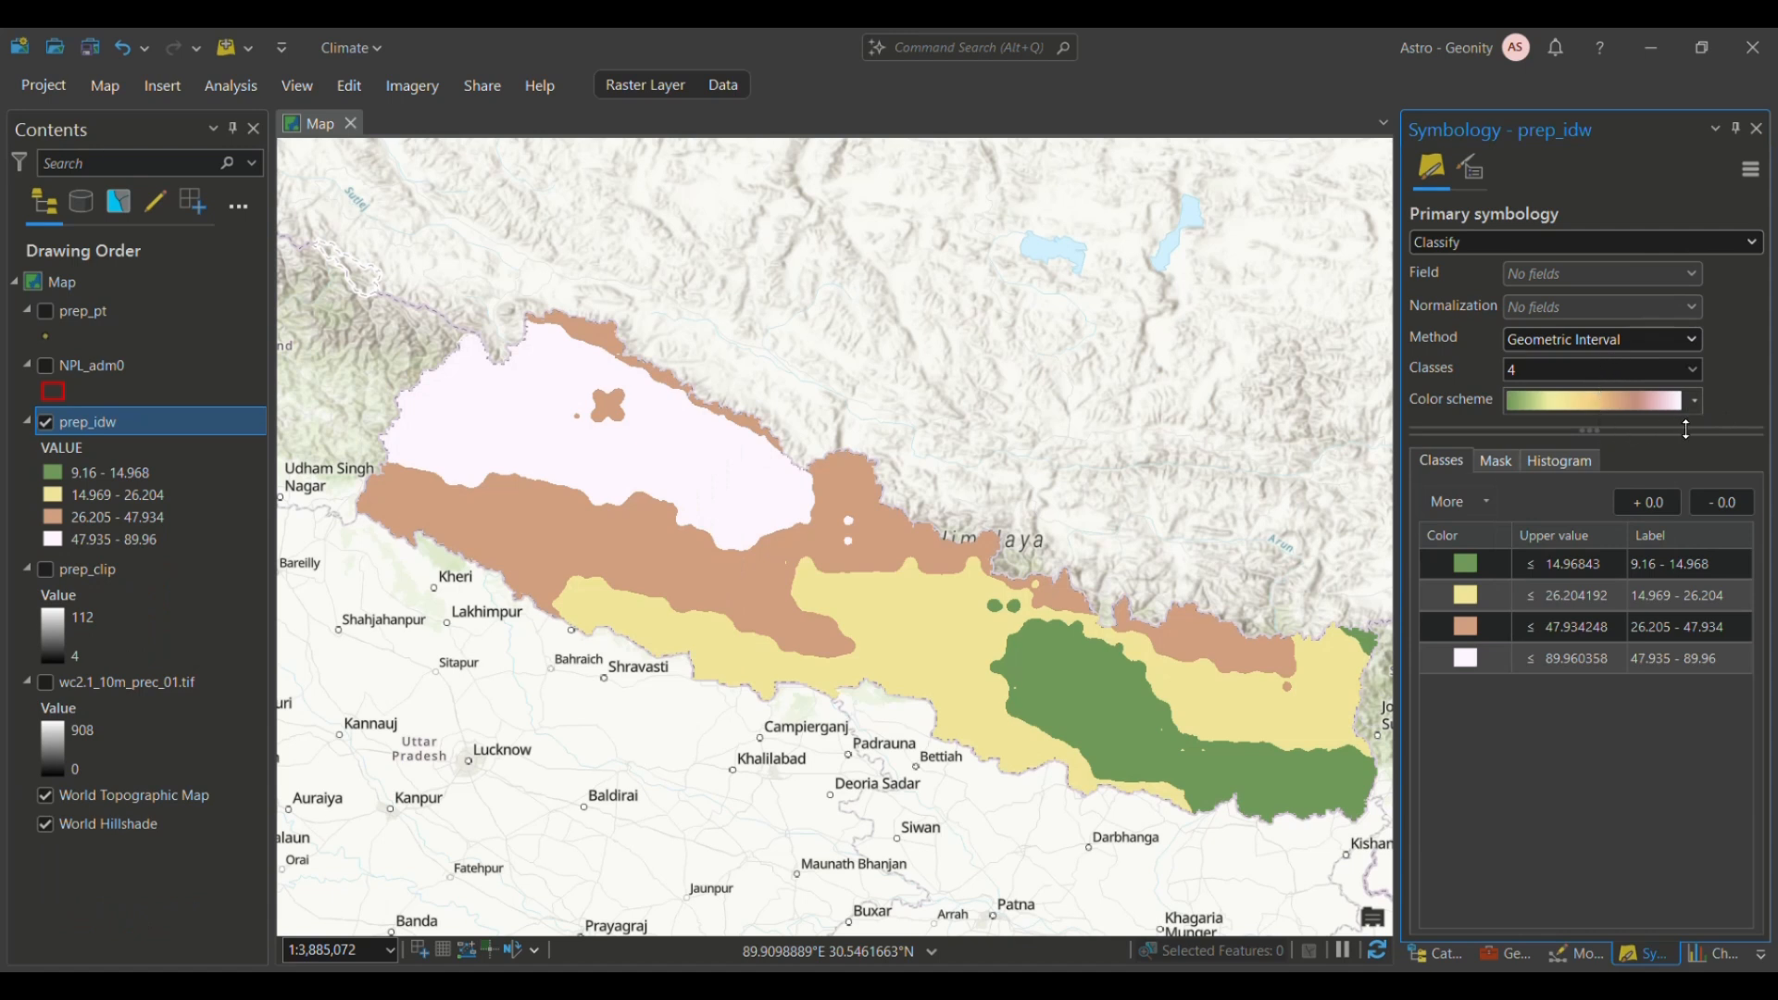
left_click(148, 539)
Step: Apply a blue color scheme to prep_idw and reverse its symbol order so the darkest blue marks the highest values
left_click(1699, 398)
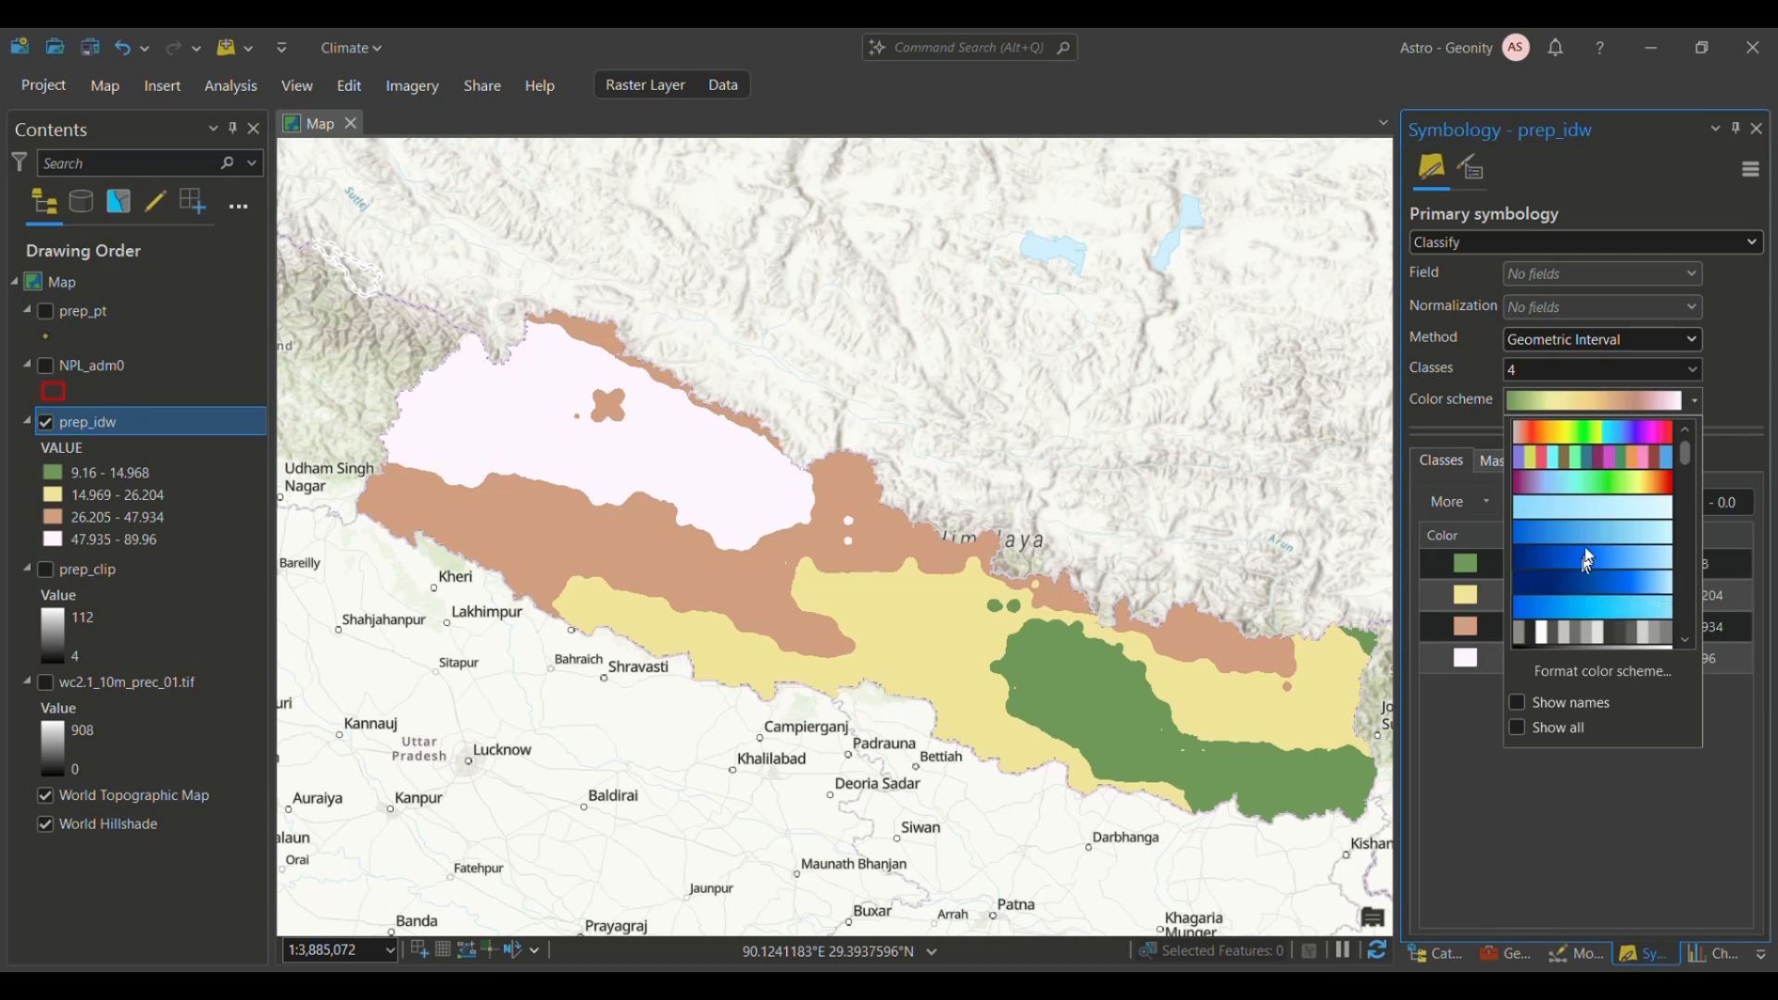
left_click(1558, 534)
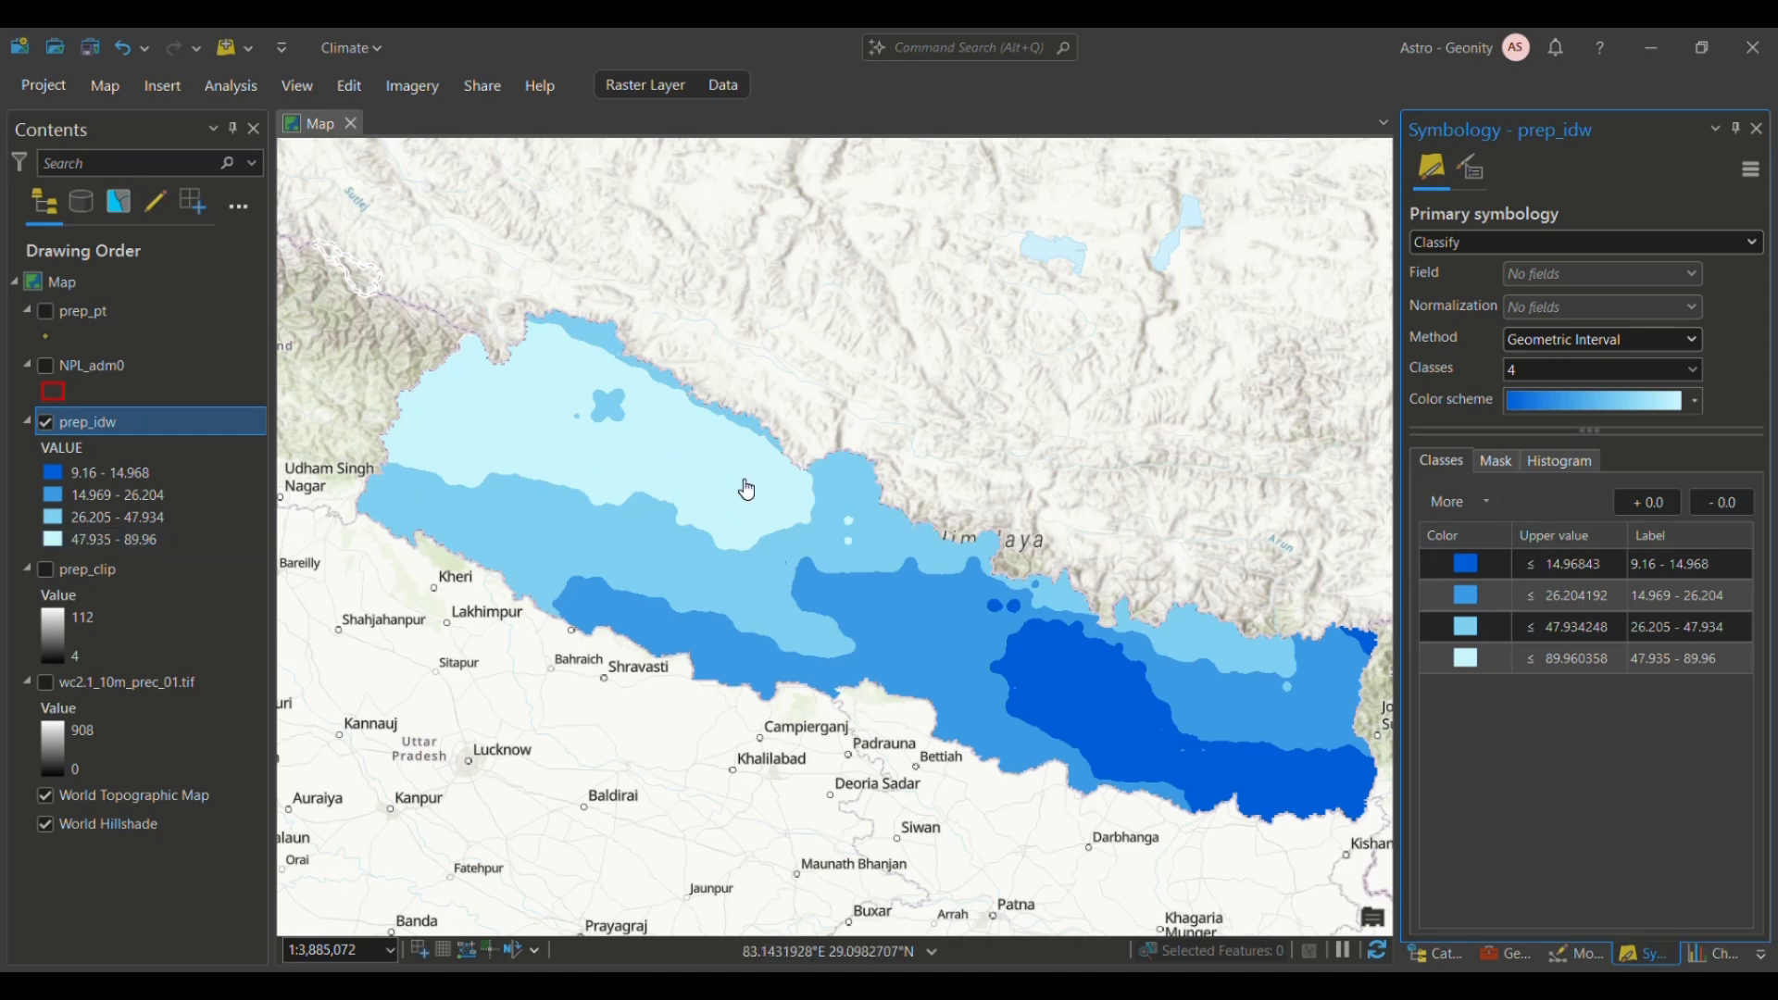
left_click(1471, 668)
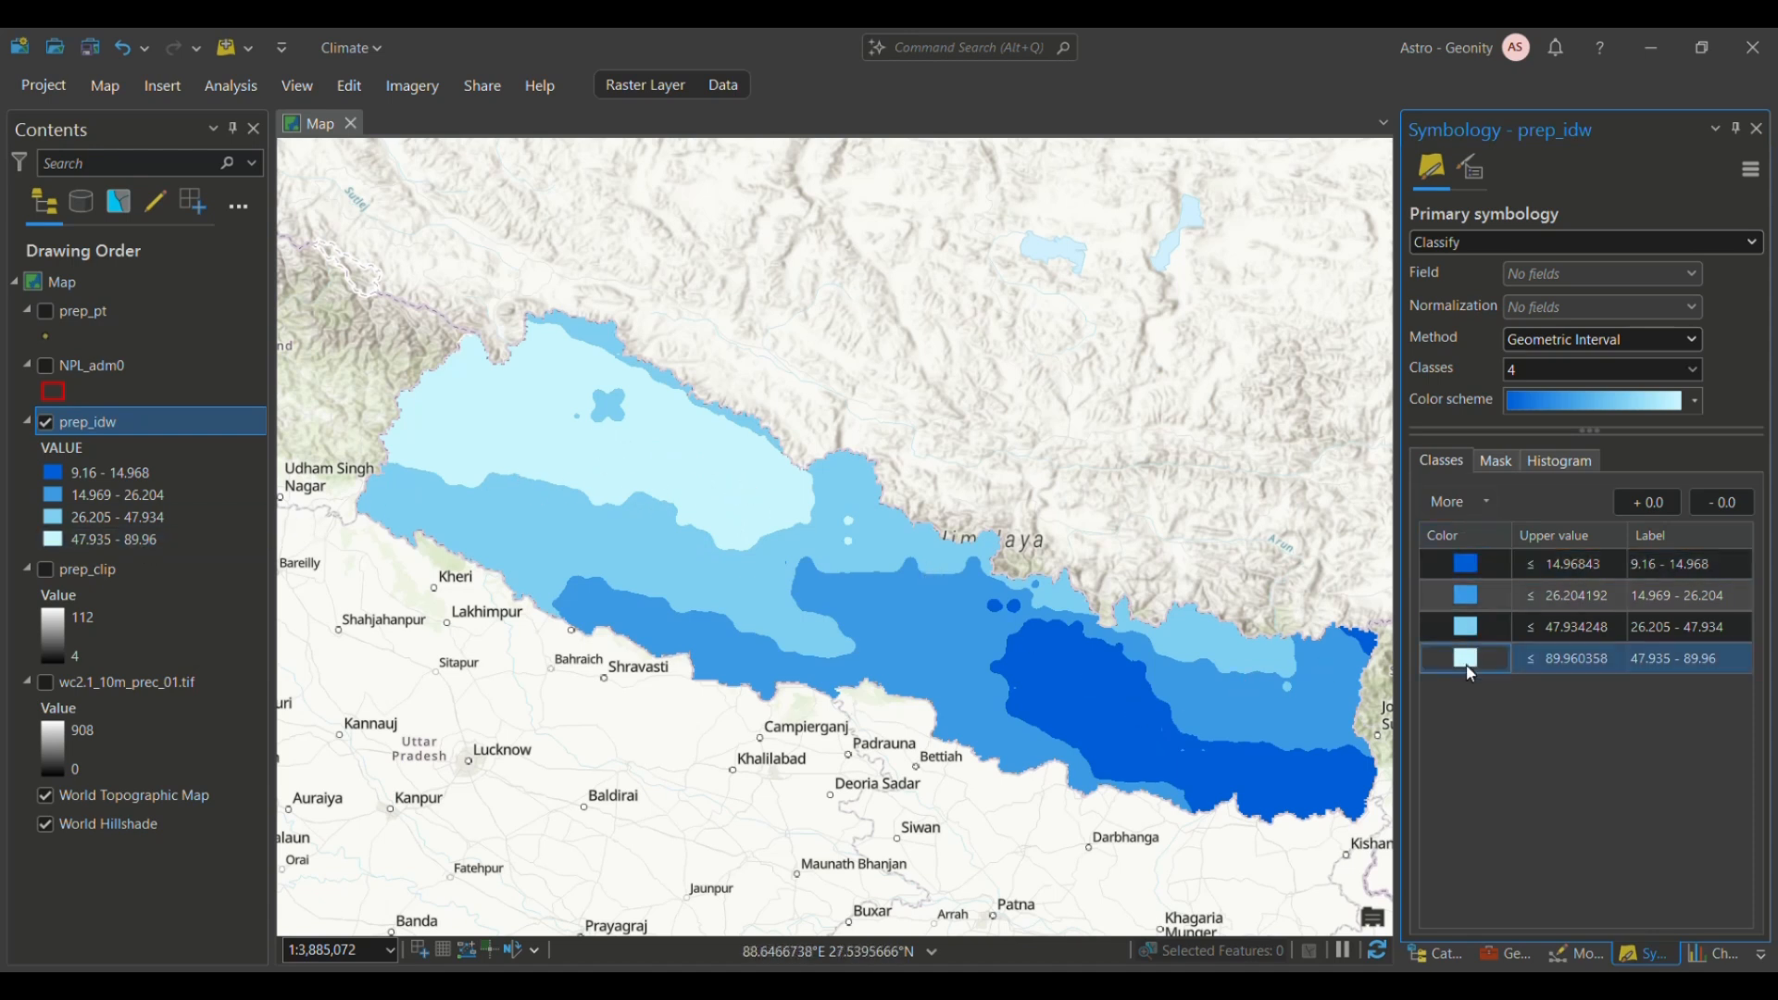
left_click(1486, 508)
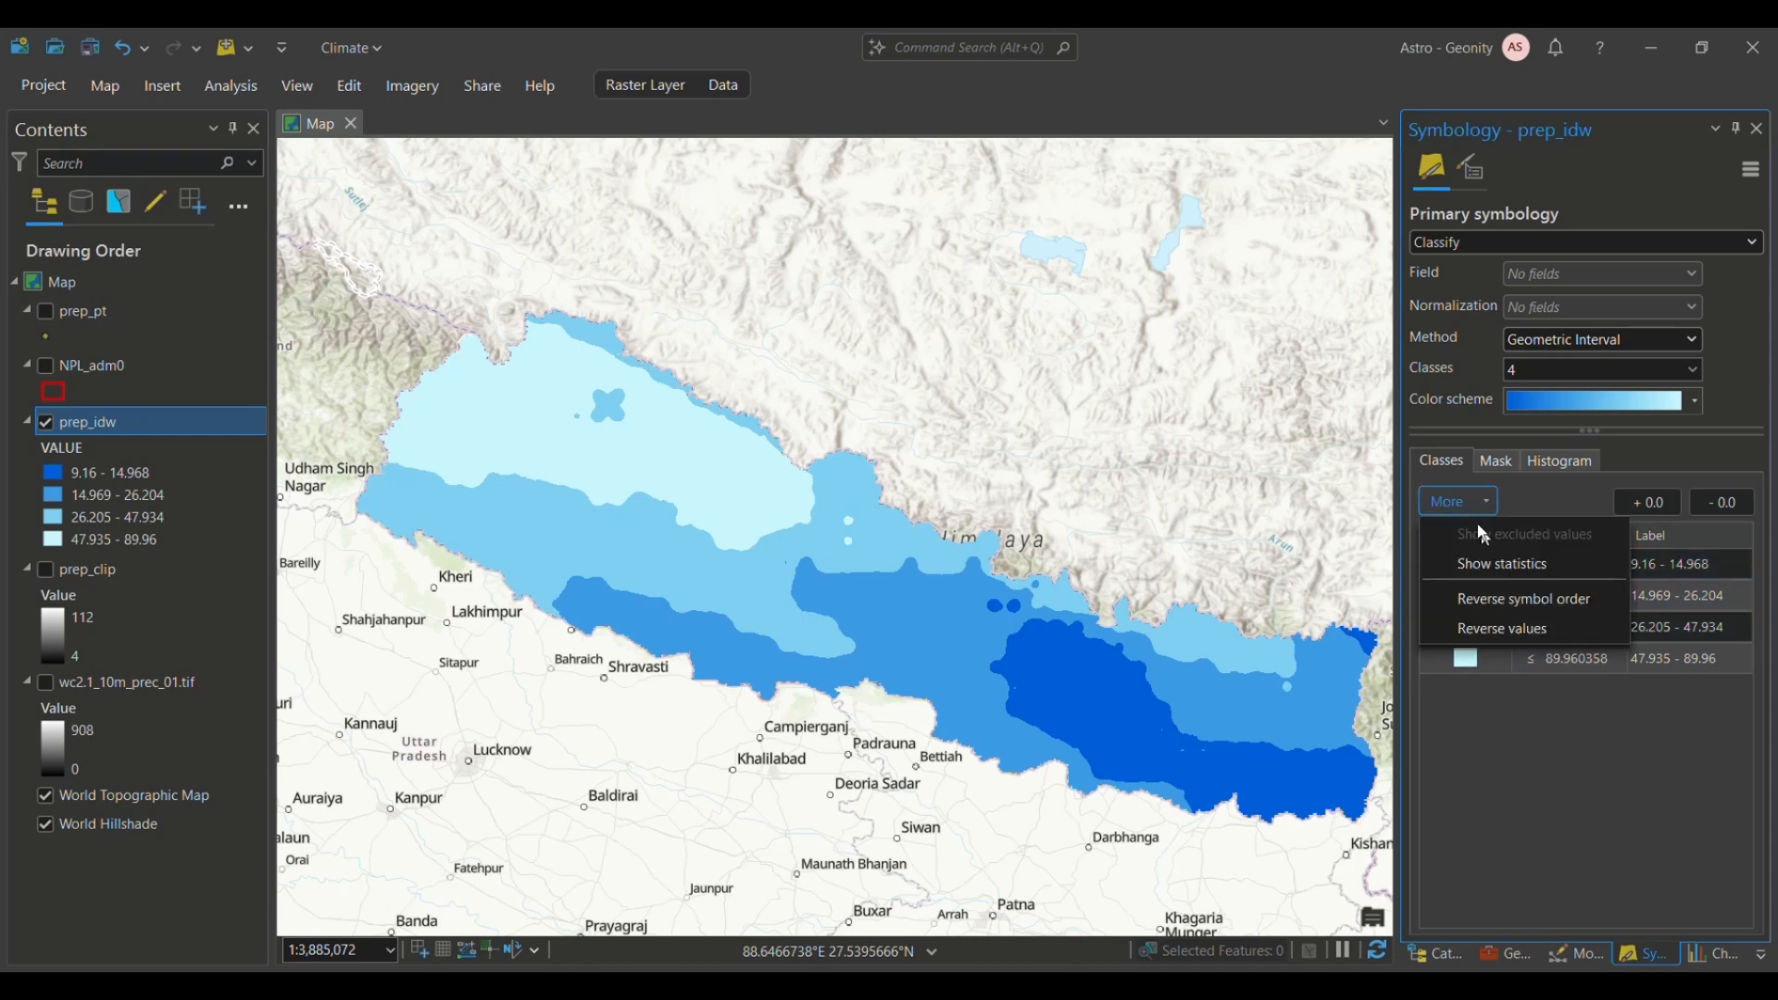
left_click(1533, 606)
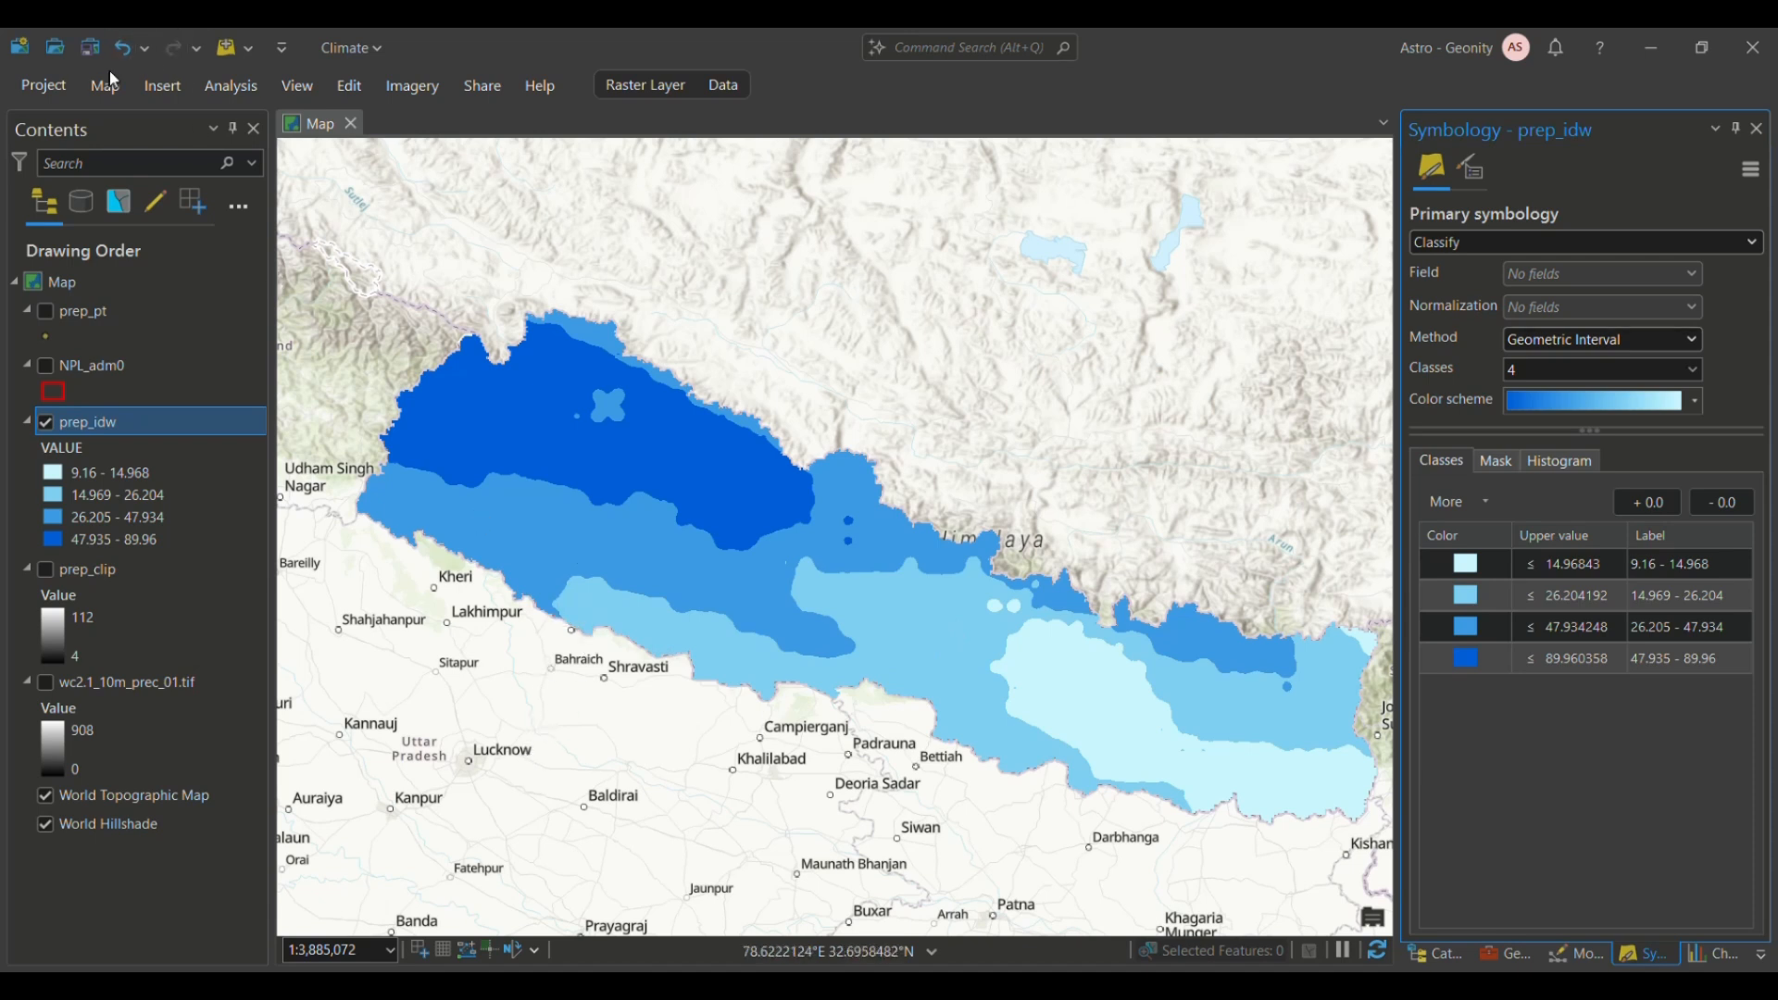
Step: Create a new layout with the ISO landscape A3 page size, 297 mm x 420 mm
left_click(158, 89)
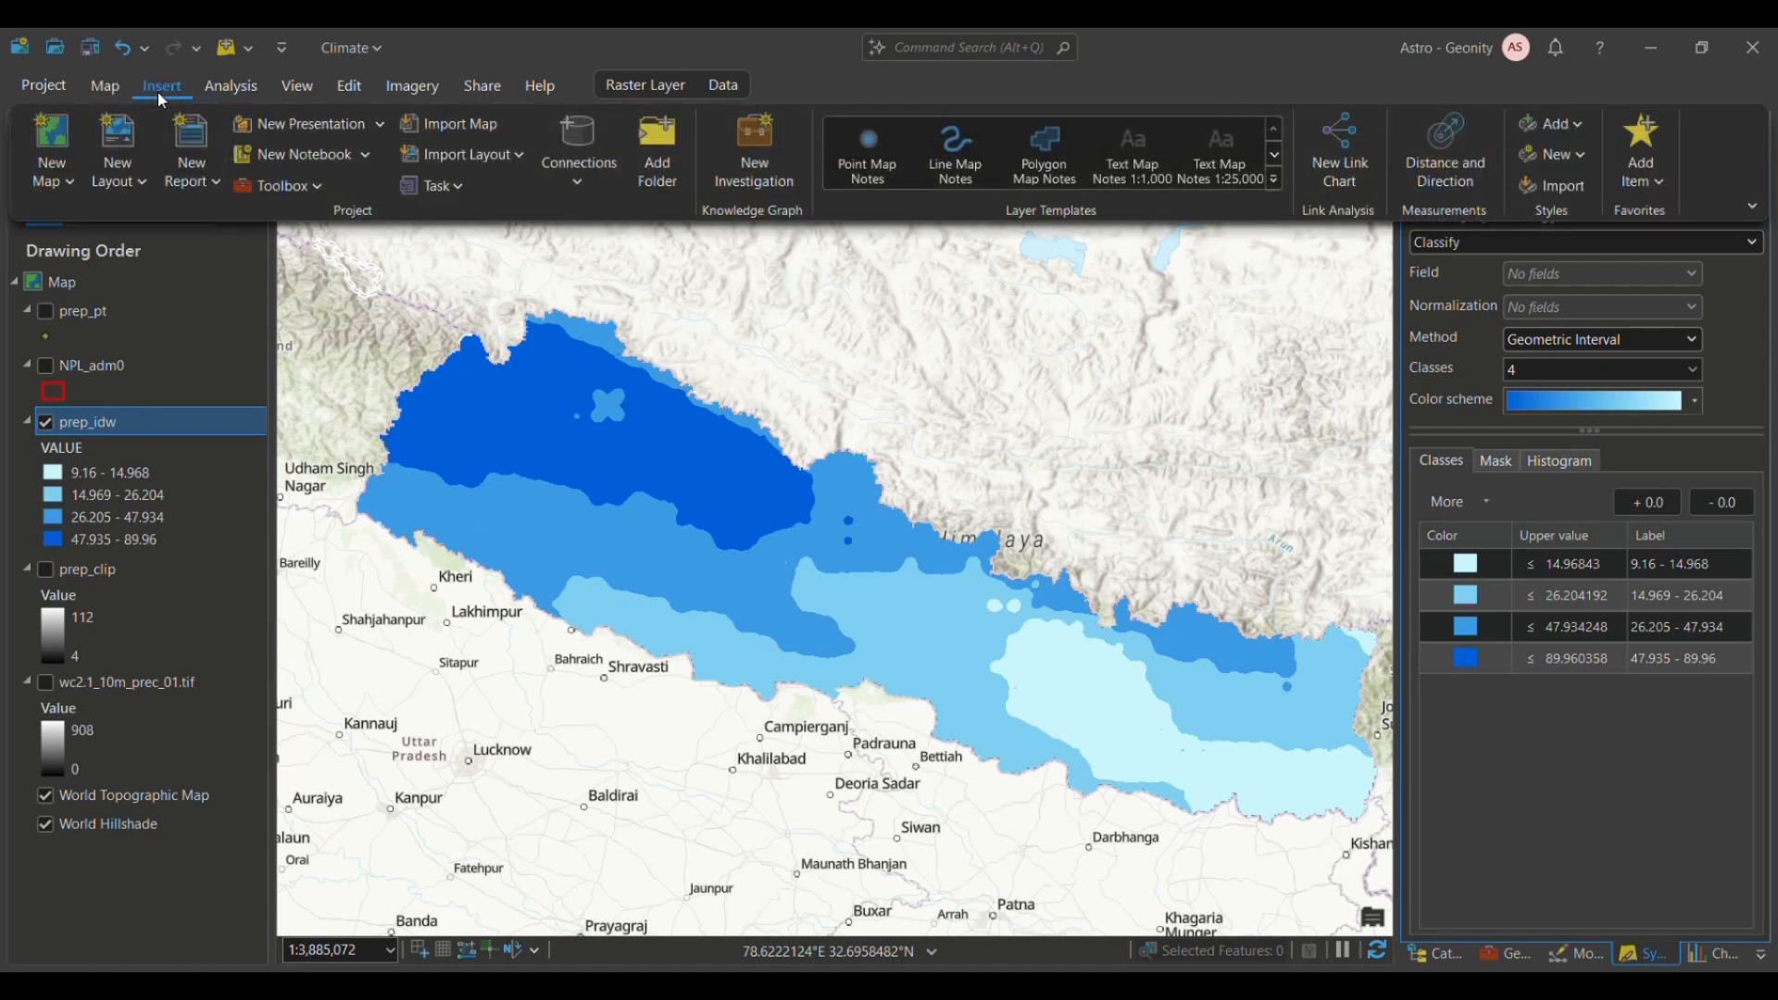
left_click(130, 174)
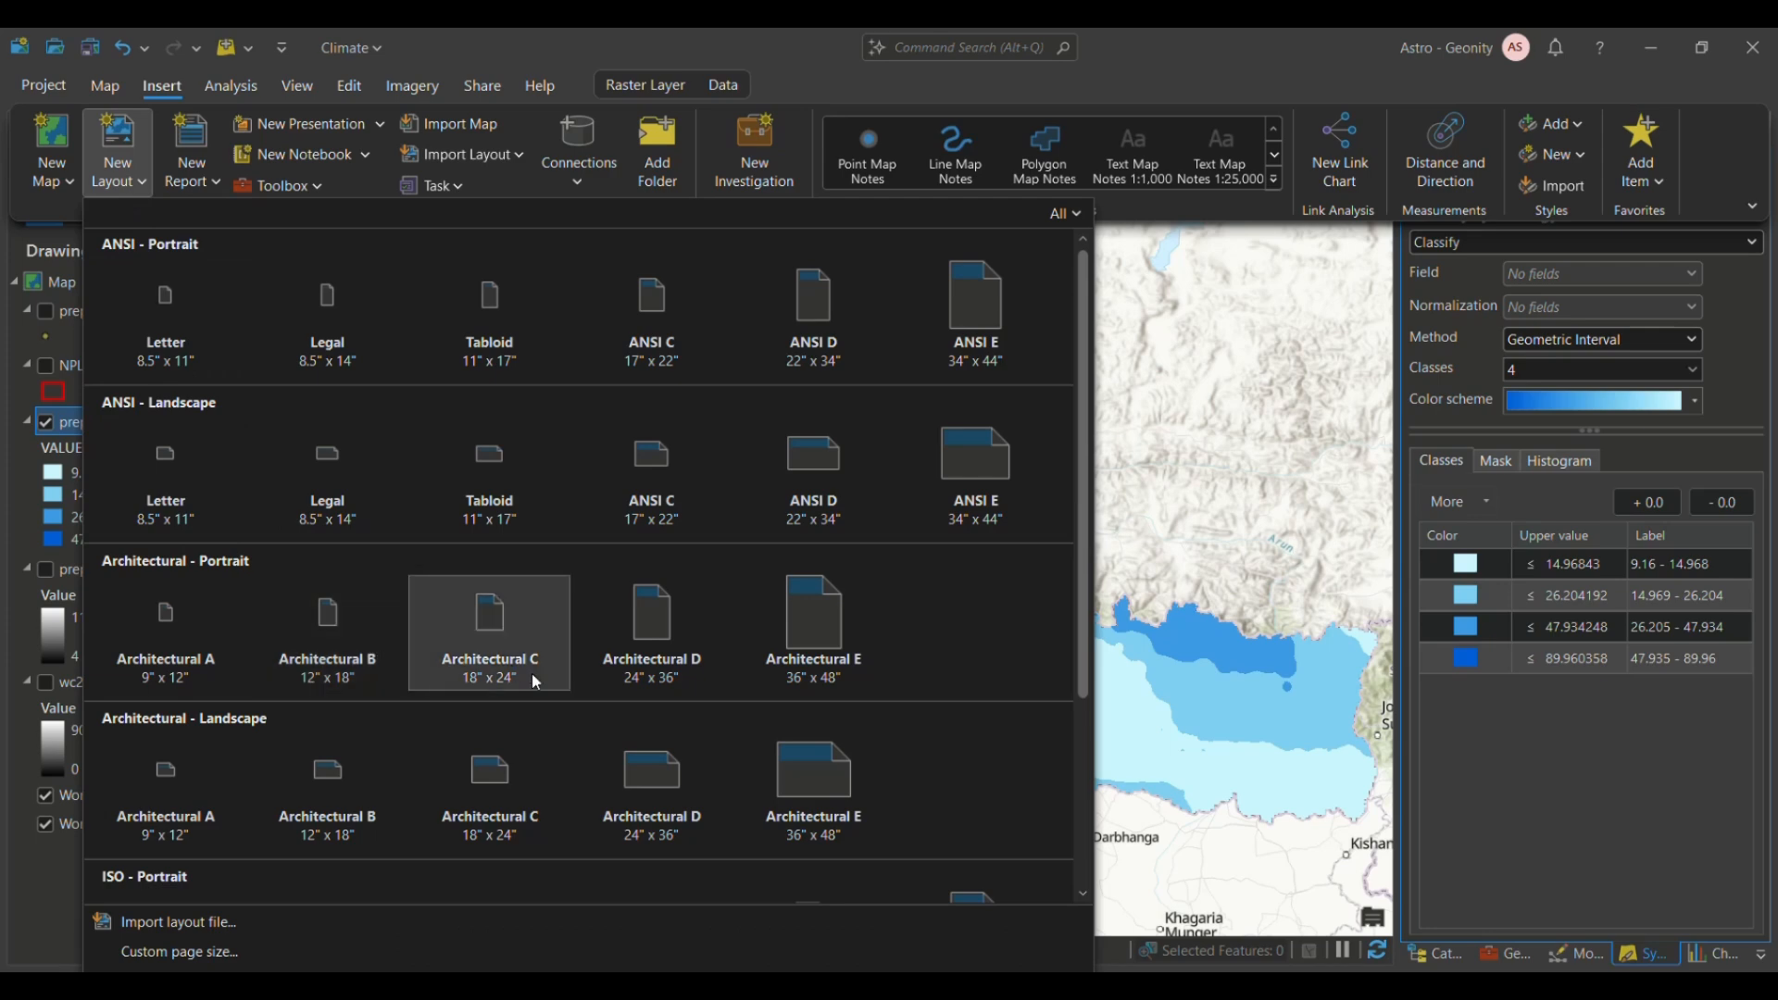
scroll(533, 677, "down", 3)
scroll(532, 674, "up", 5)
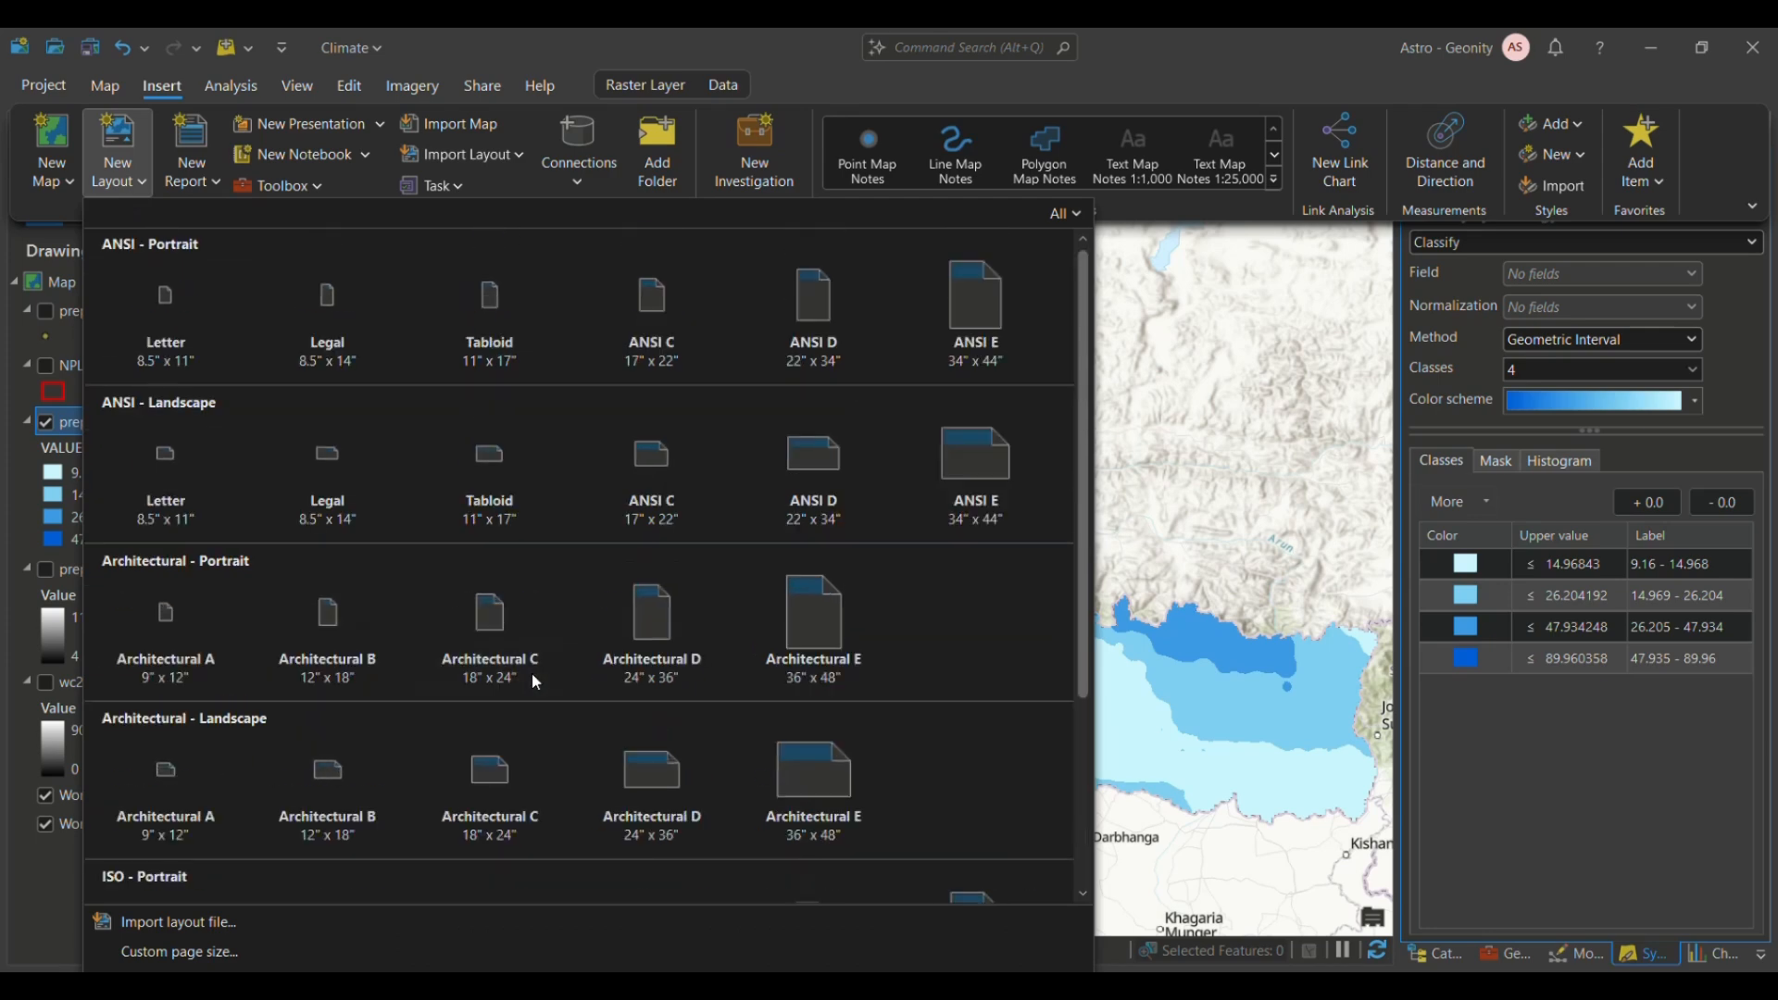
scroll(531, 674, "down", 5)
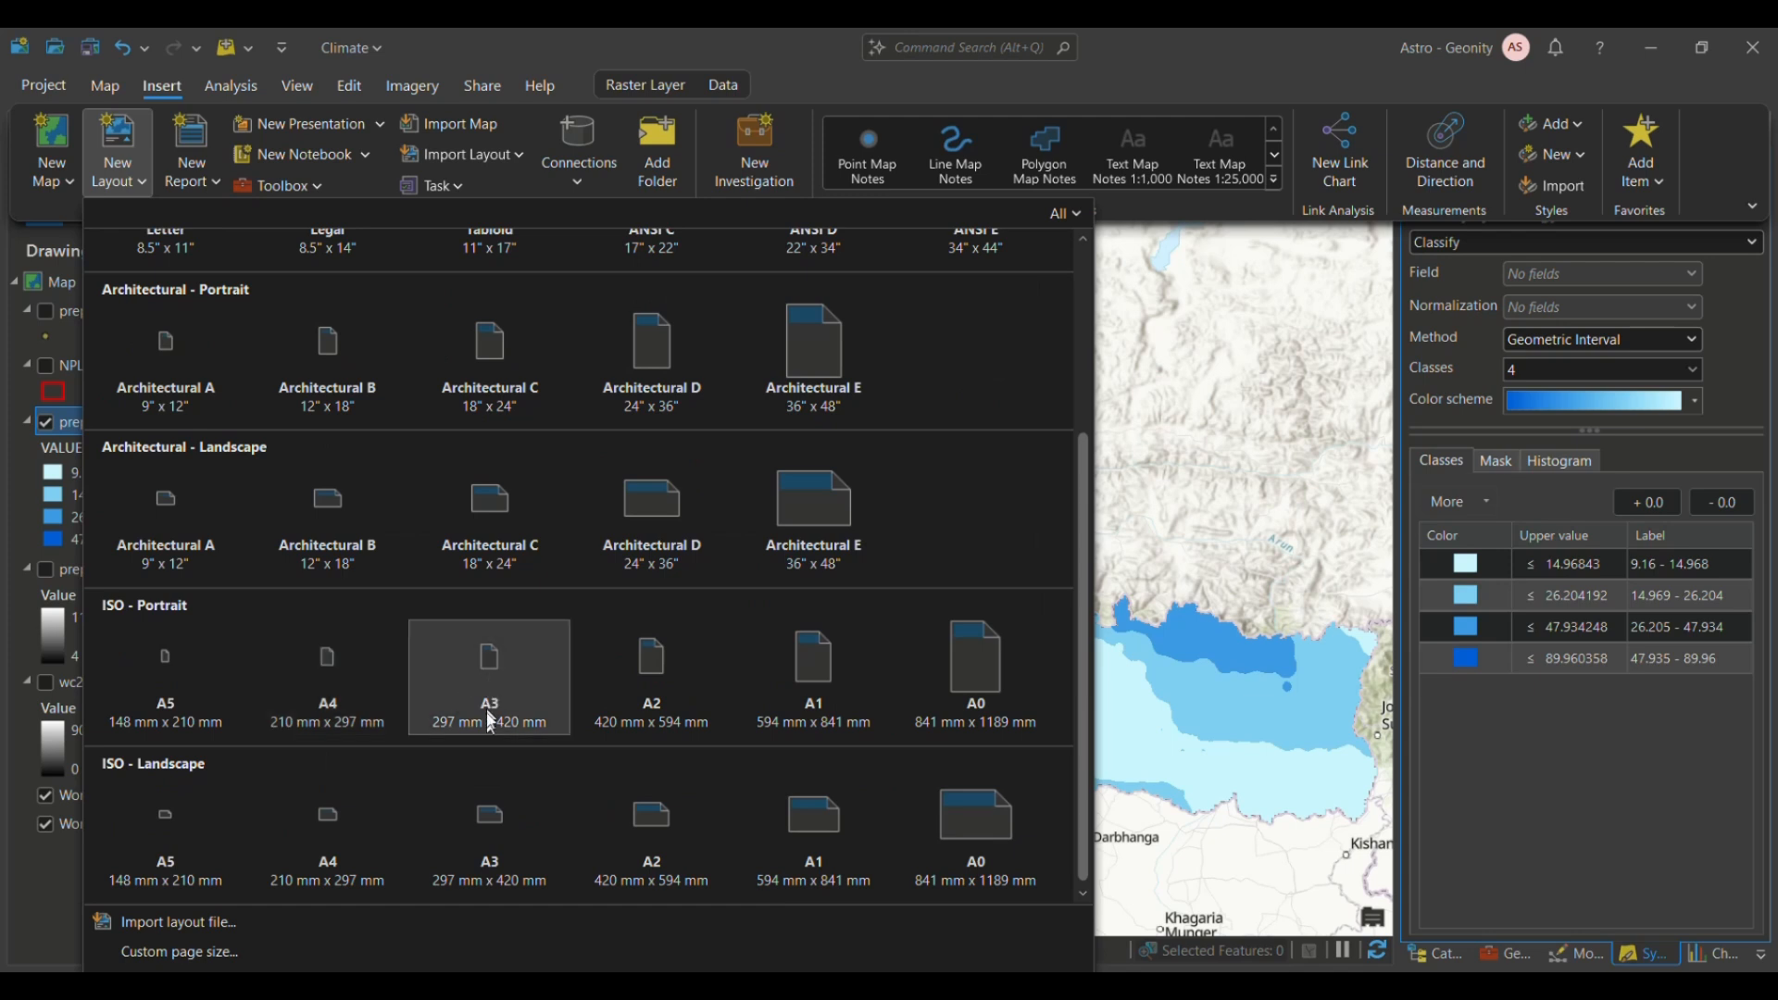
left_click(500, 829)
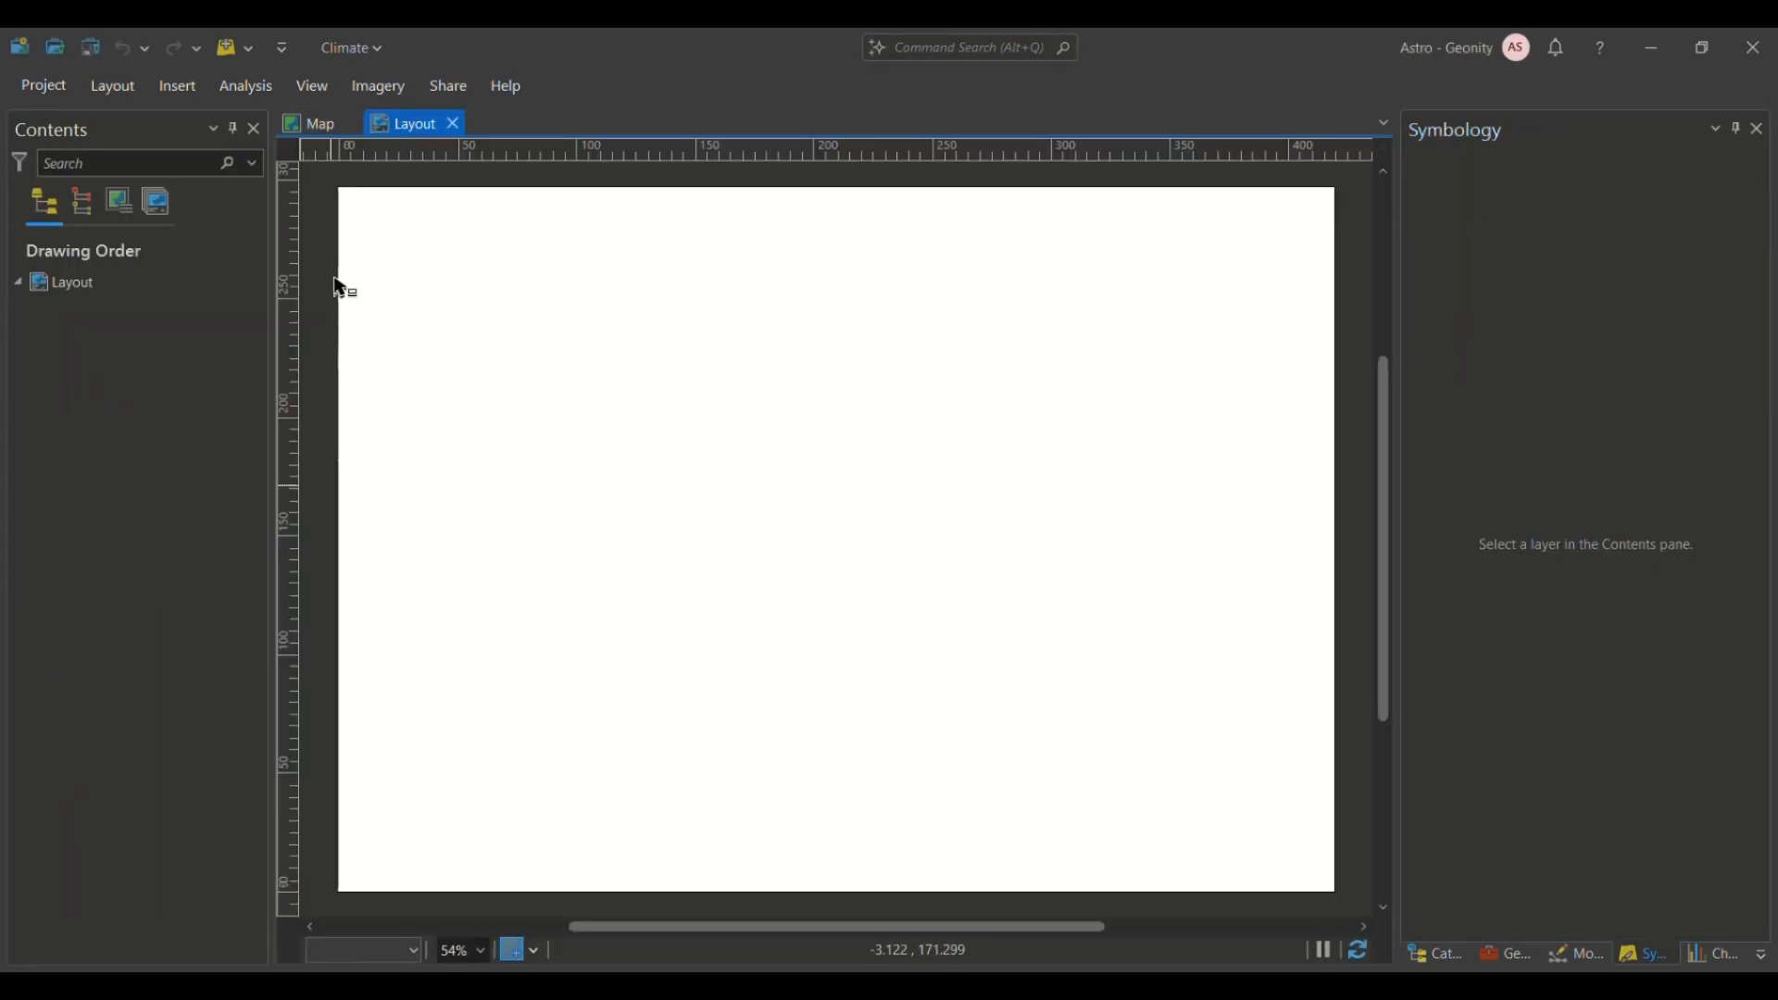
Step: Insert a map frame of the map at its default extent, covering most of the page and leaving space above it
double_click(125, 90)
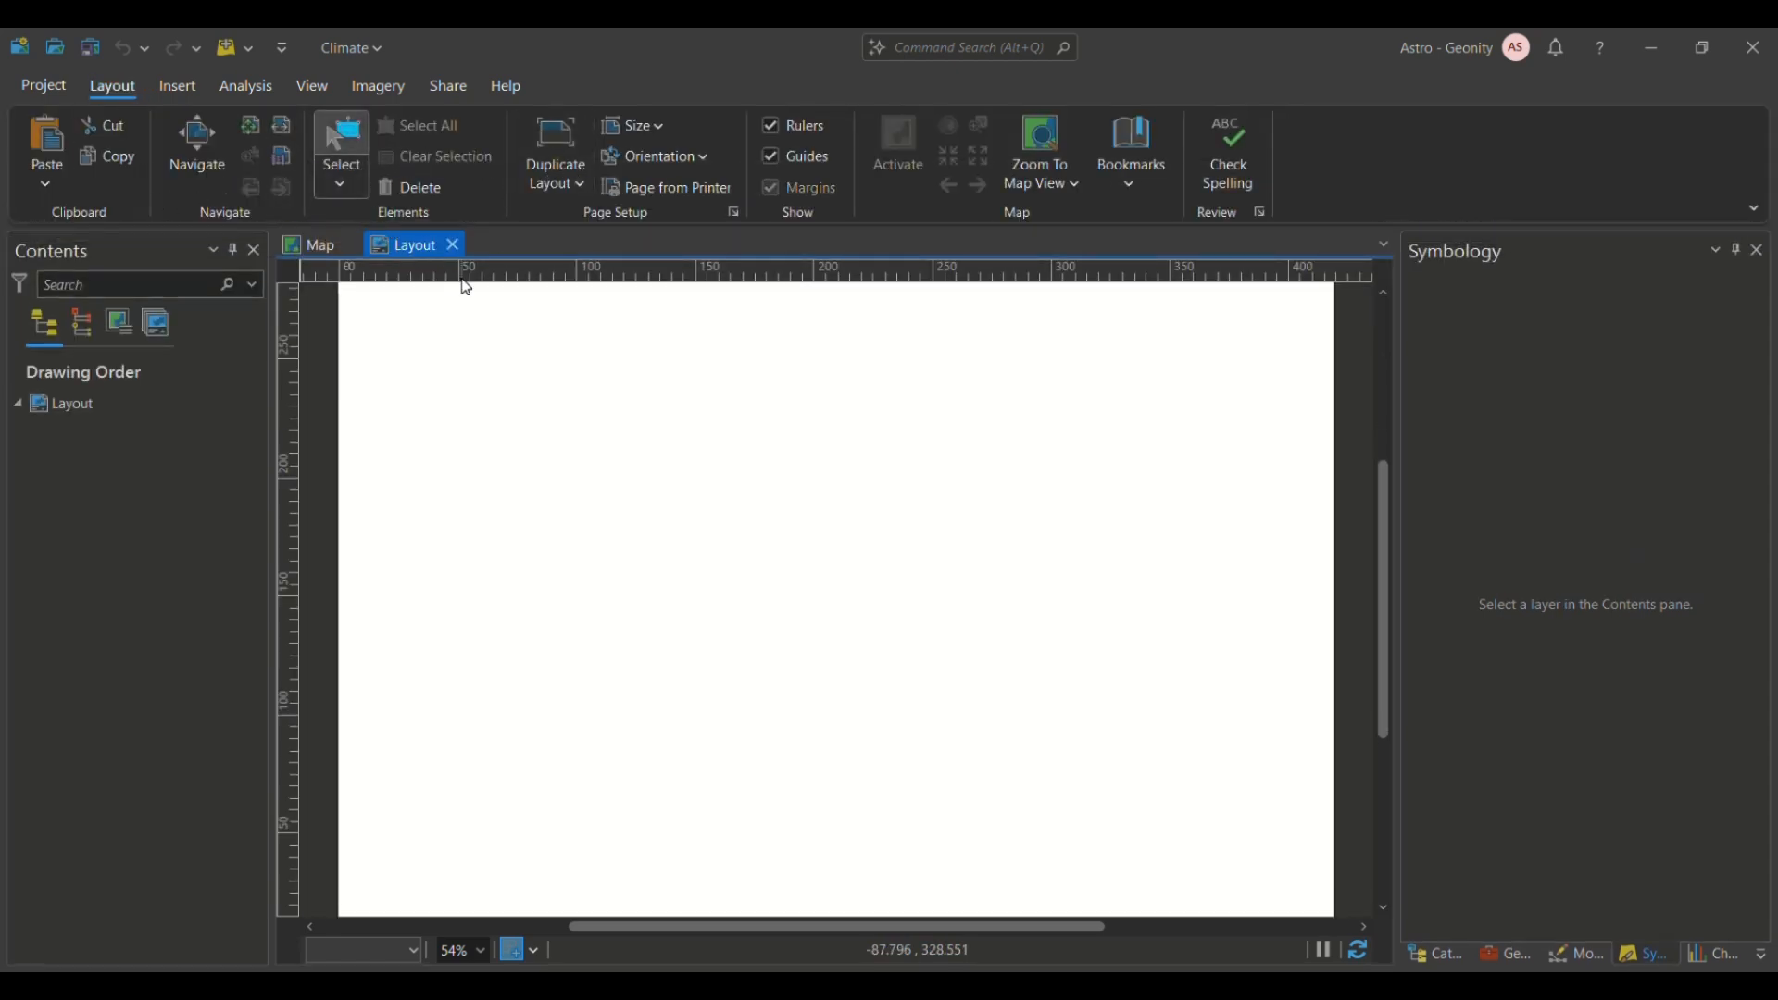
left_click(173, 86)
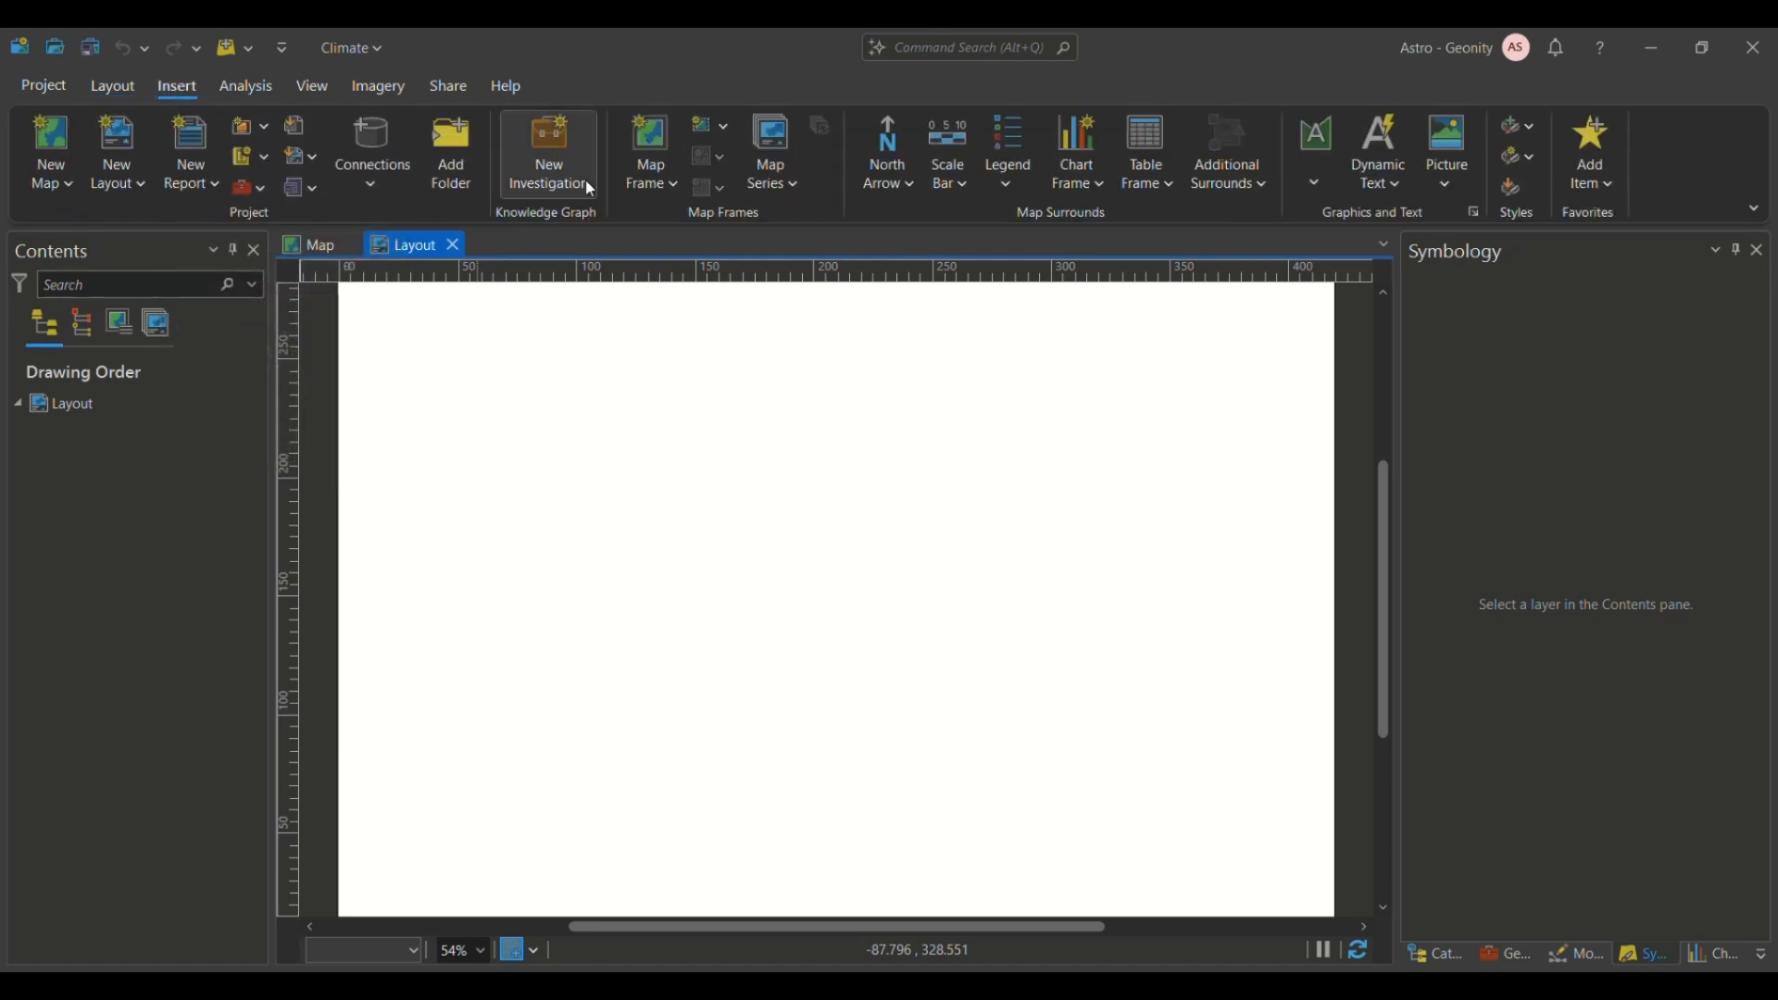
left_click(657, 183)
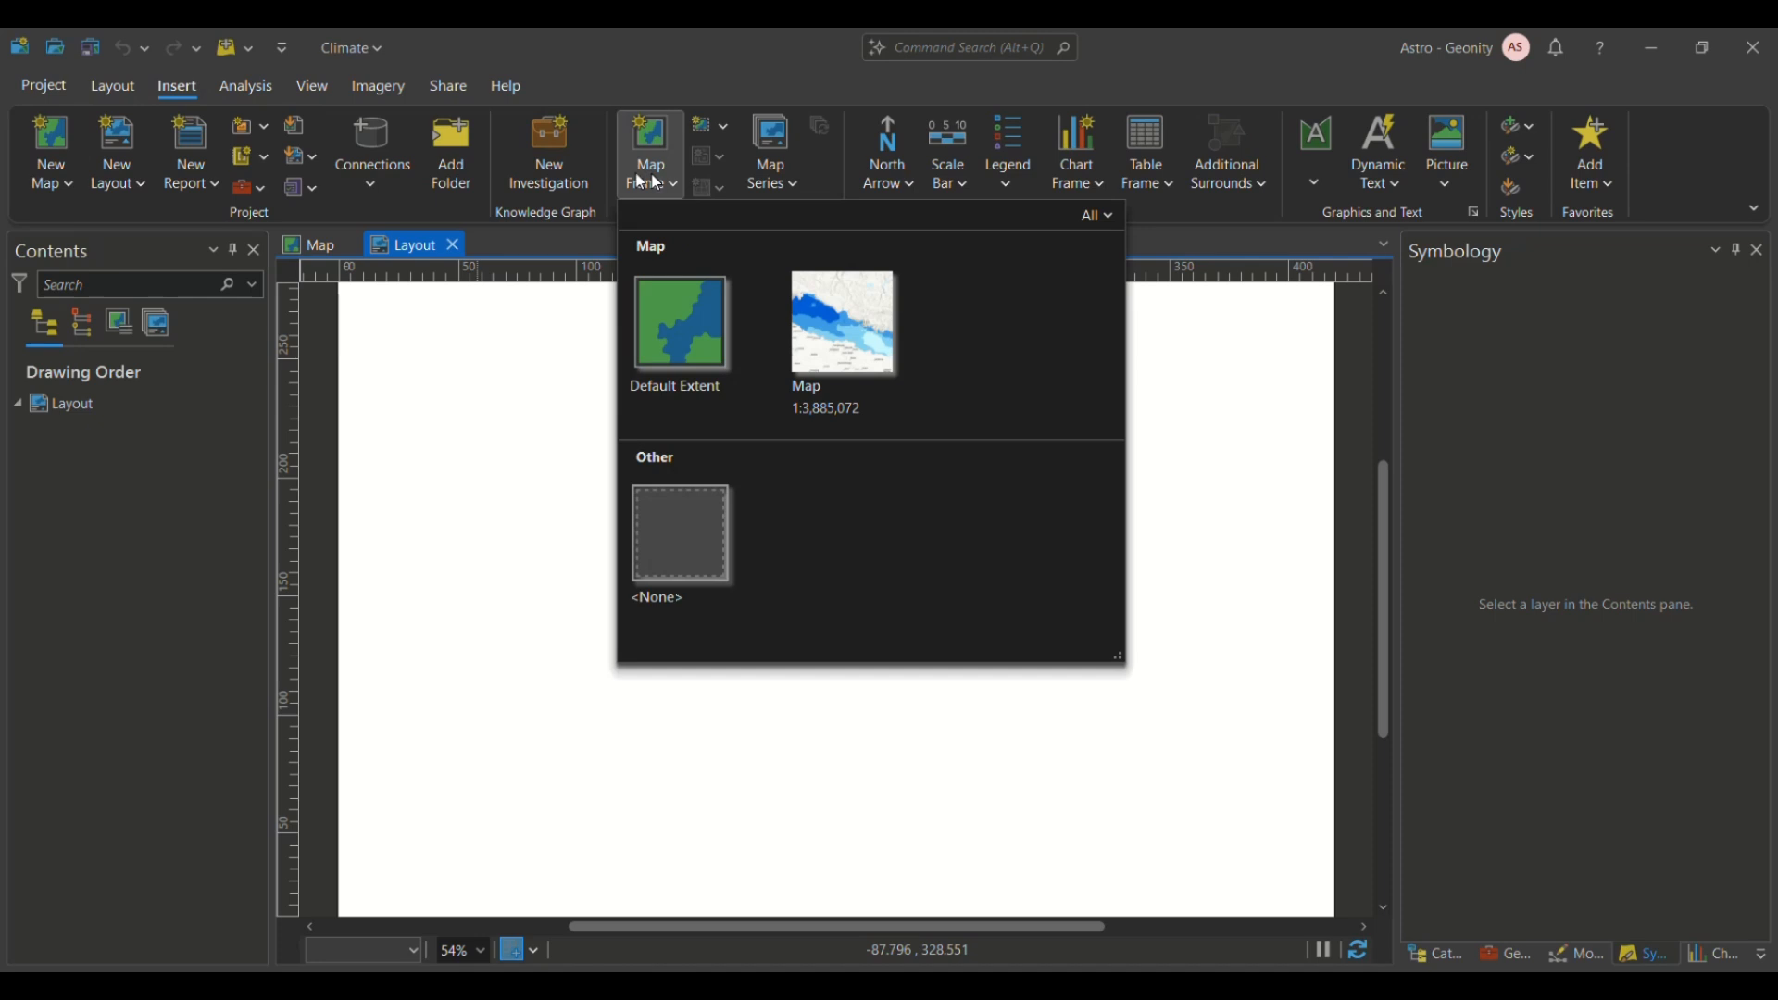
left_click(706, 341)
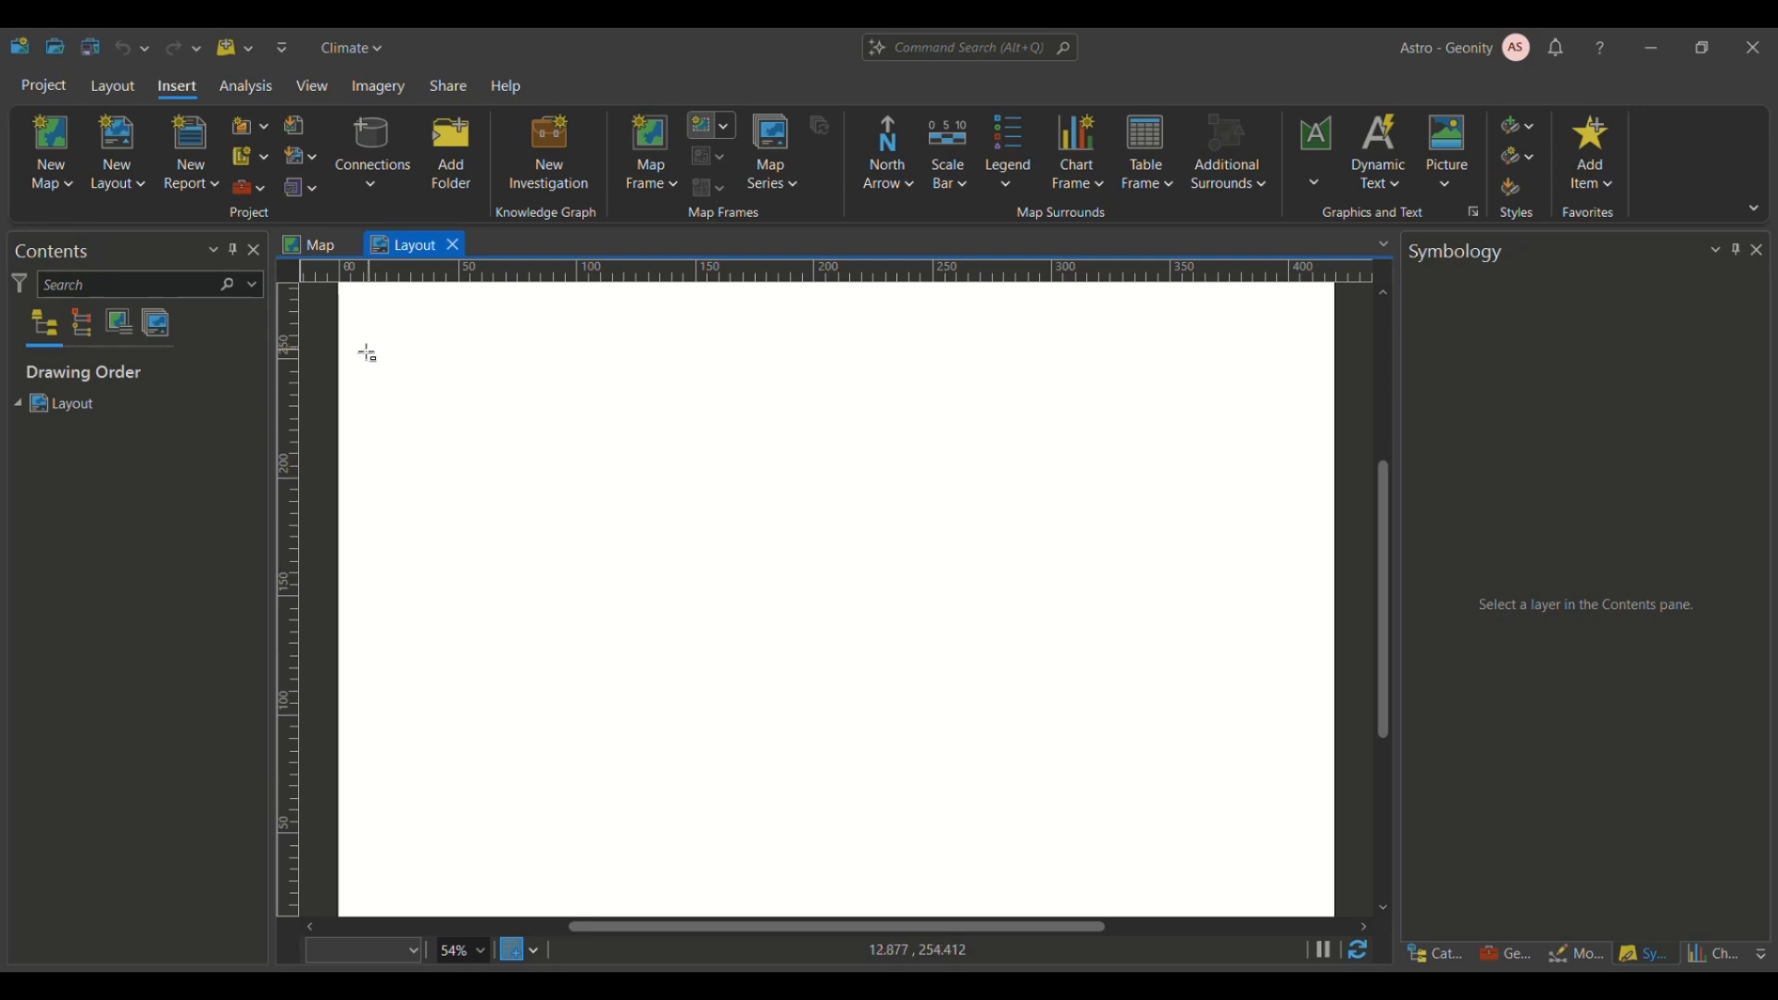
mouse_move(365, 351)
left_mouse_down()
mouse_move(579, 682)
mouse_move(1170, 754)
mouse_move(1349, 833)
mouse_move(1311, 839)
mouse_move(1297, 790)
mouse_move(1309, 905)
mouse_move(1302, 891)
left_mouse_up()
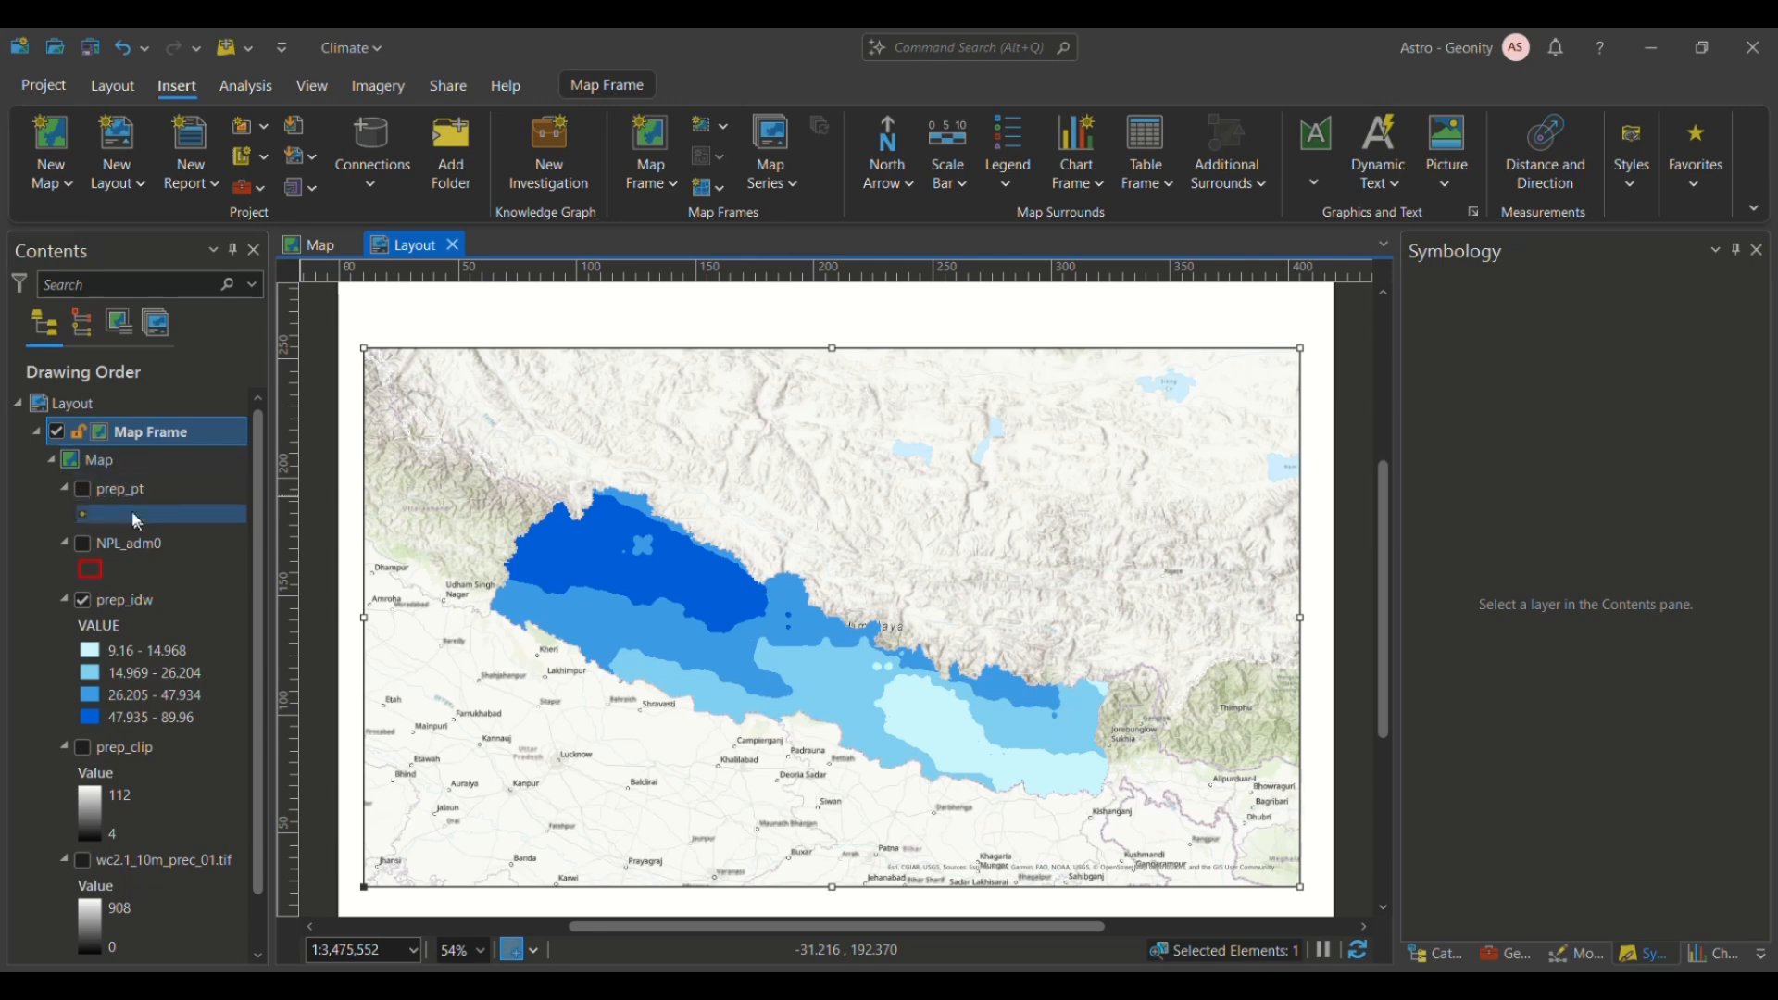
Step: Fit the map frame's extent to the prep_idw layer
left_click(111, 600)
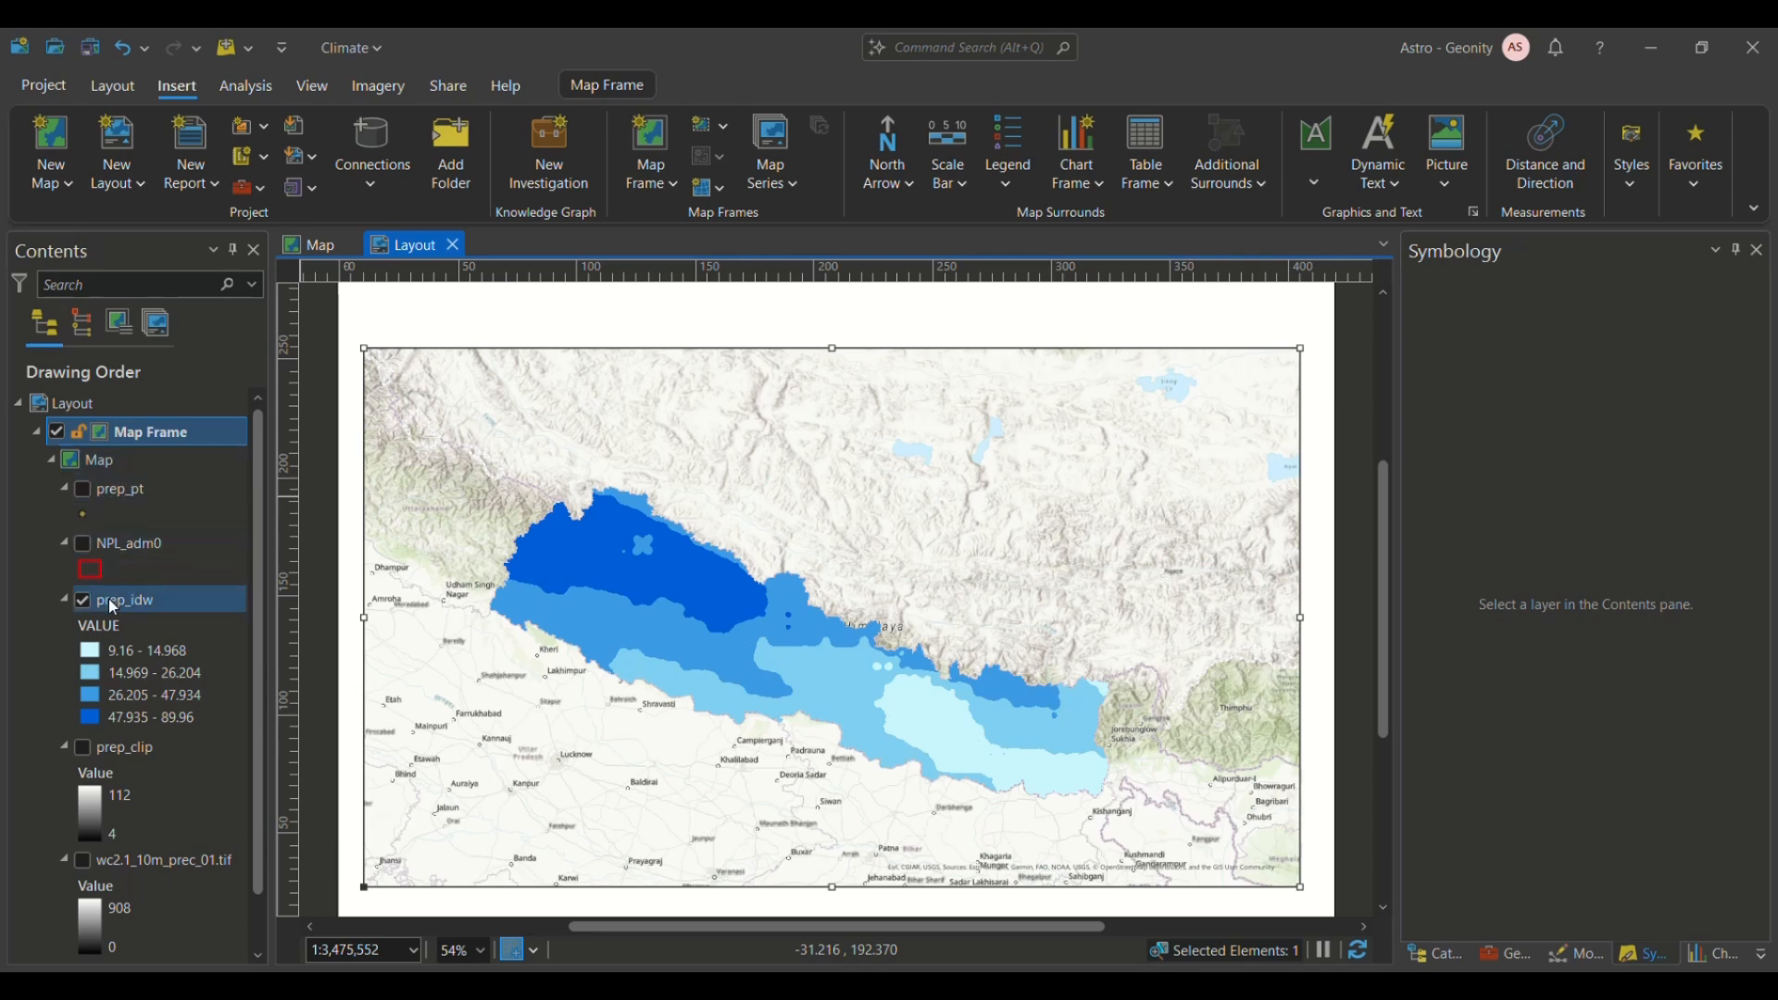
right_click(110, 602)
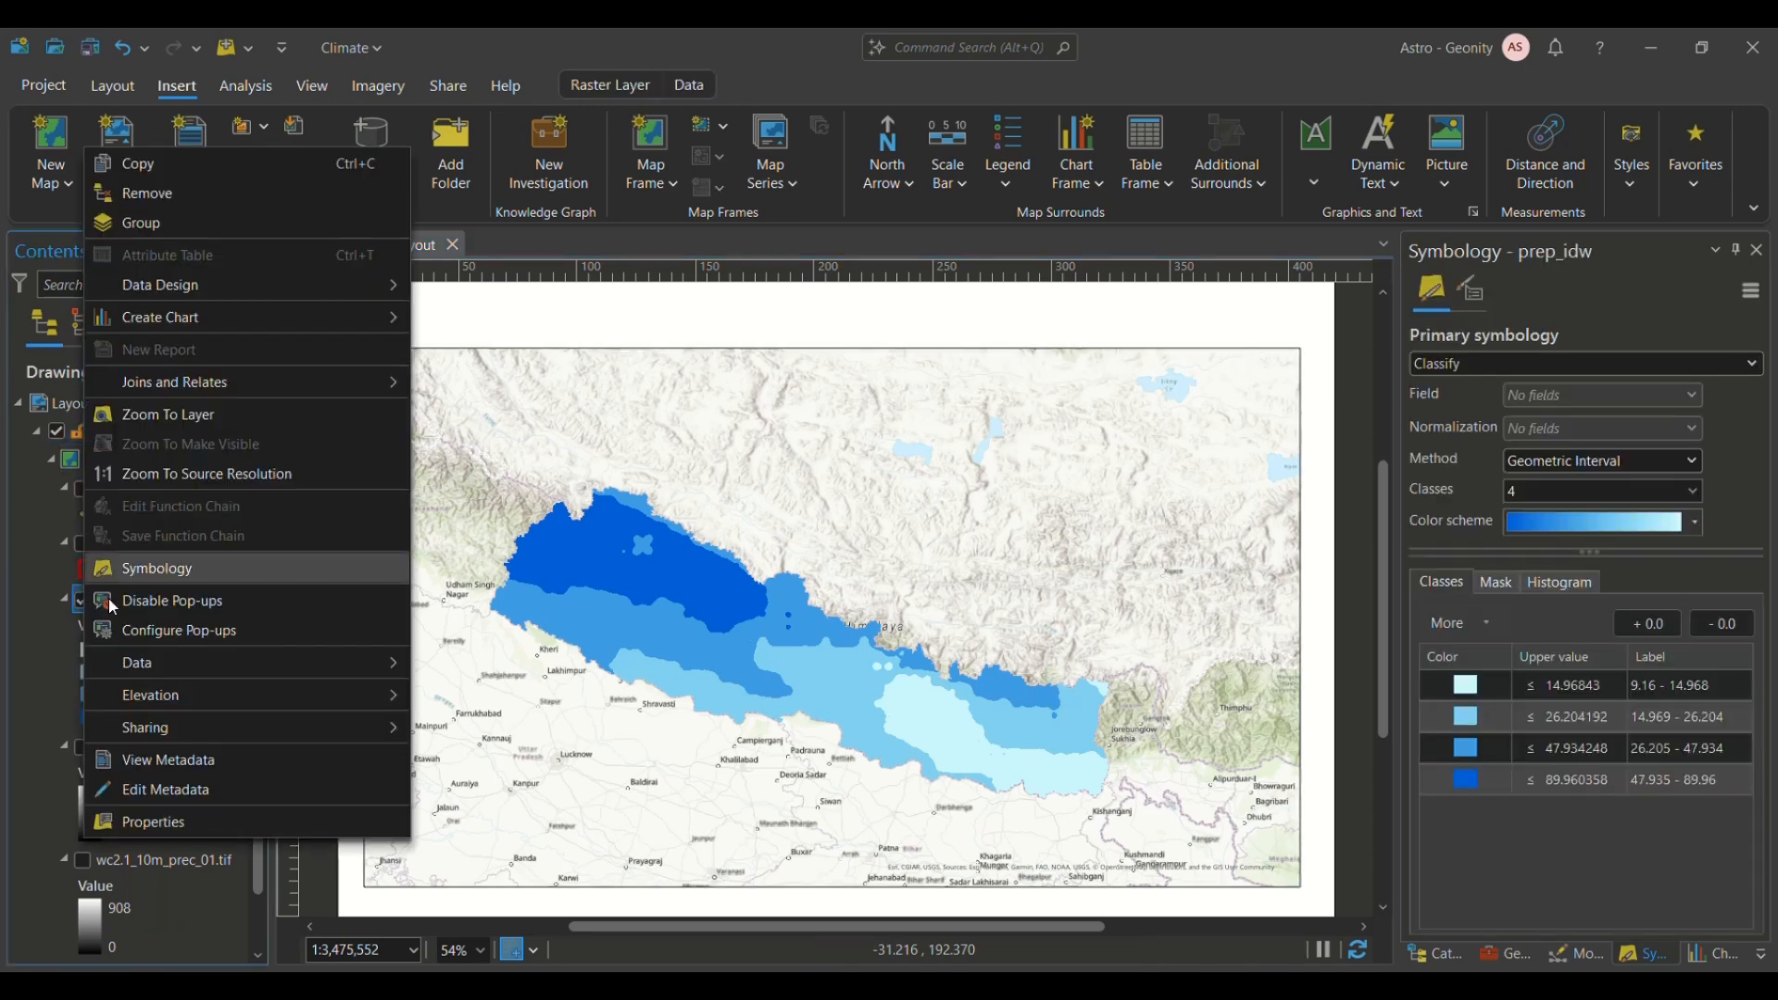
left_click(243, 408)
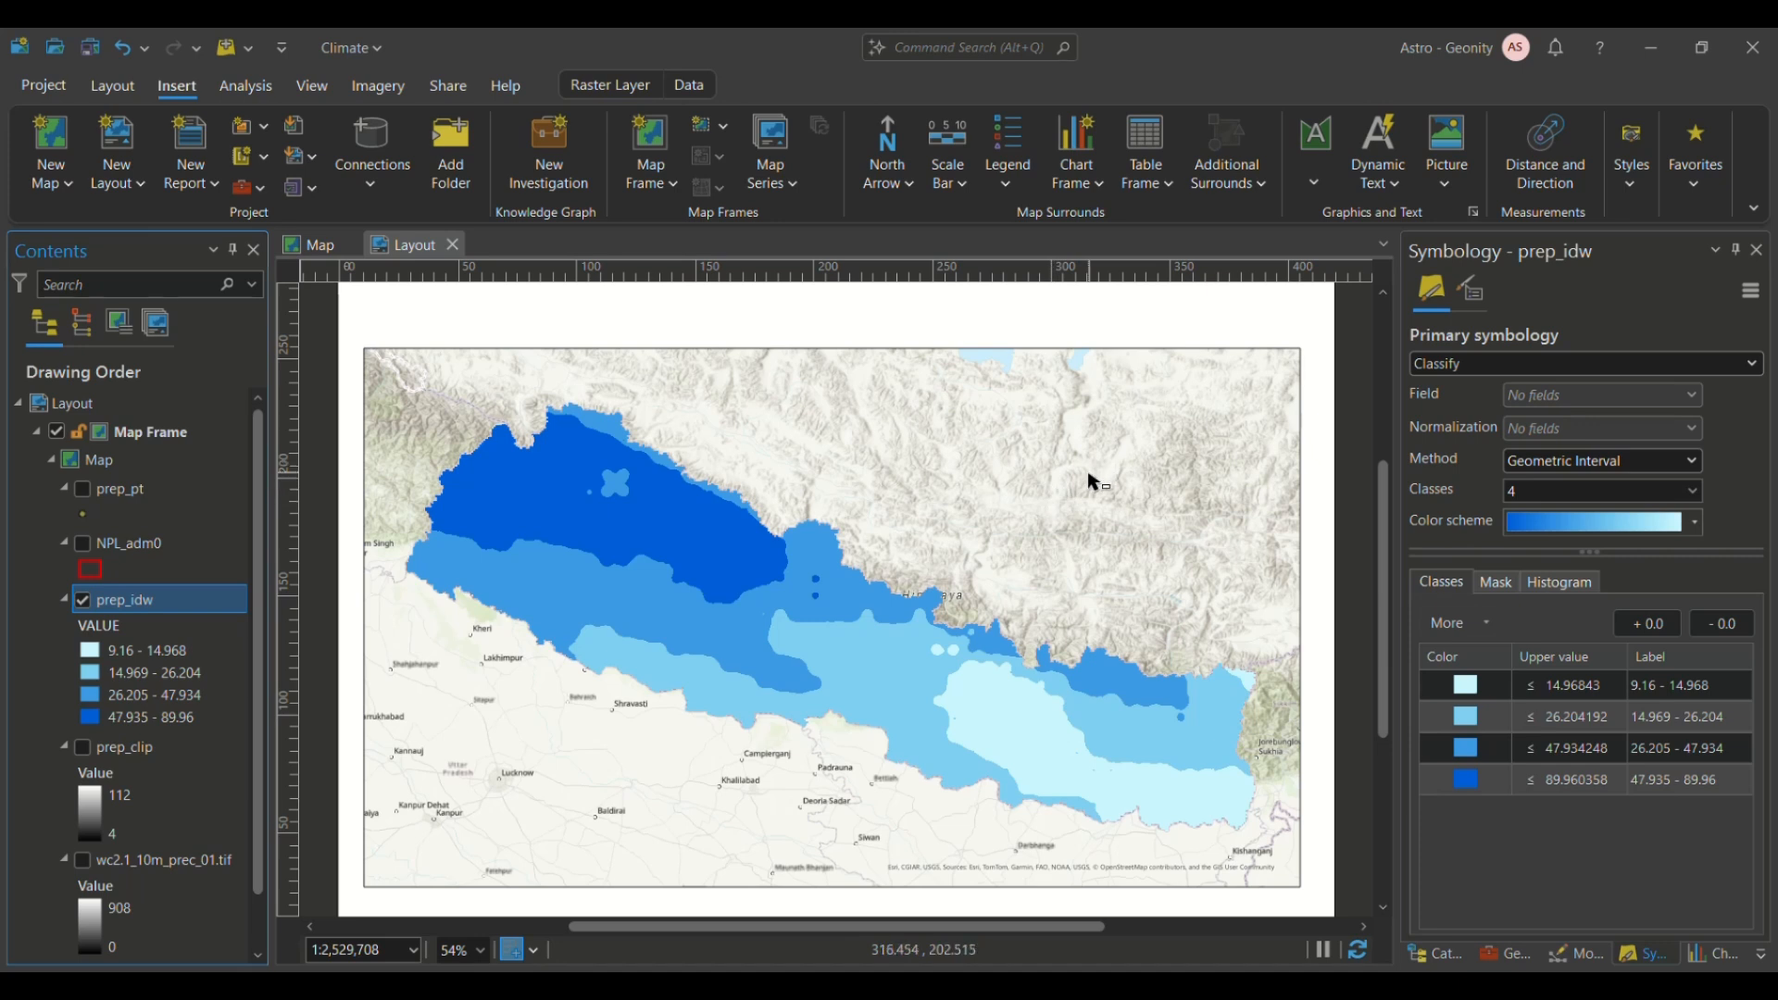
Step: Hide the World Topographic Map and World Hillshade basemaps, and toggle prep_idw off and back on
scroll(224, 645, "down", 1)
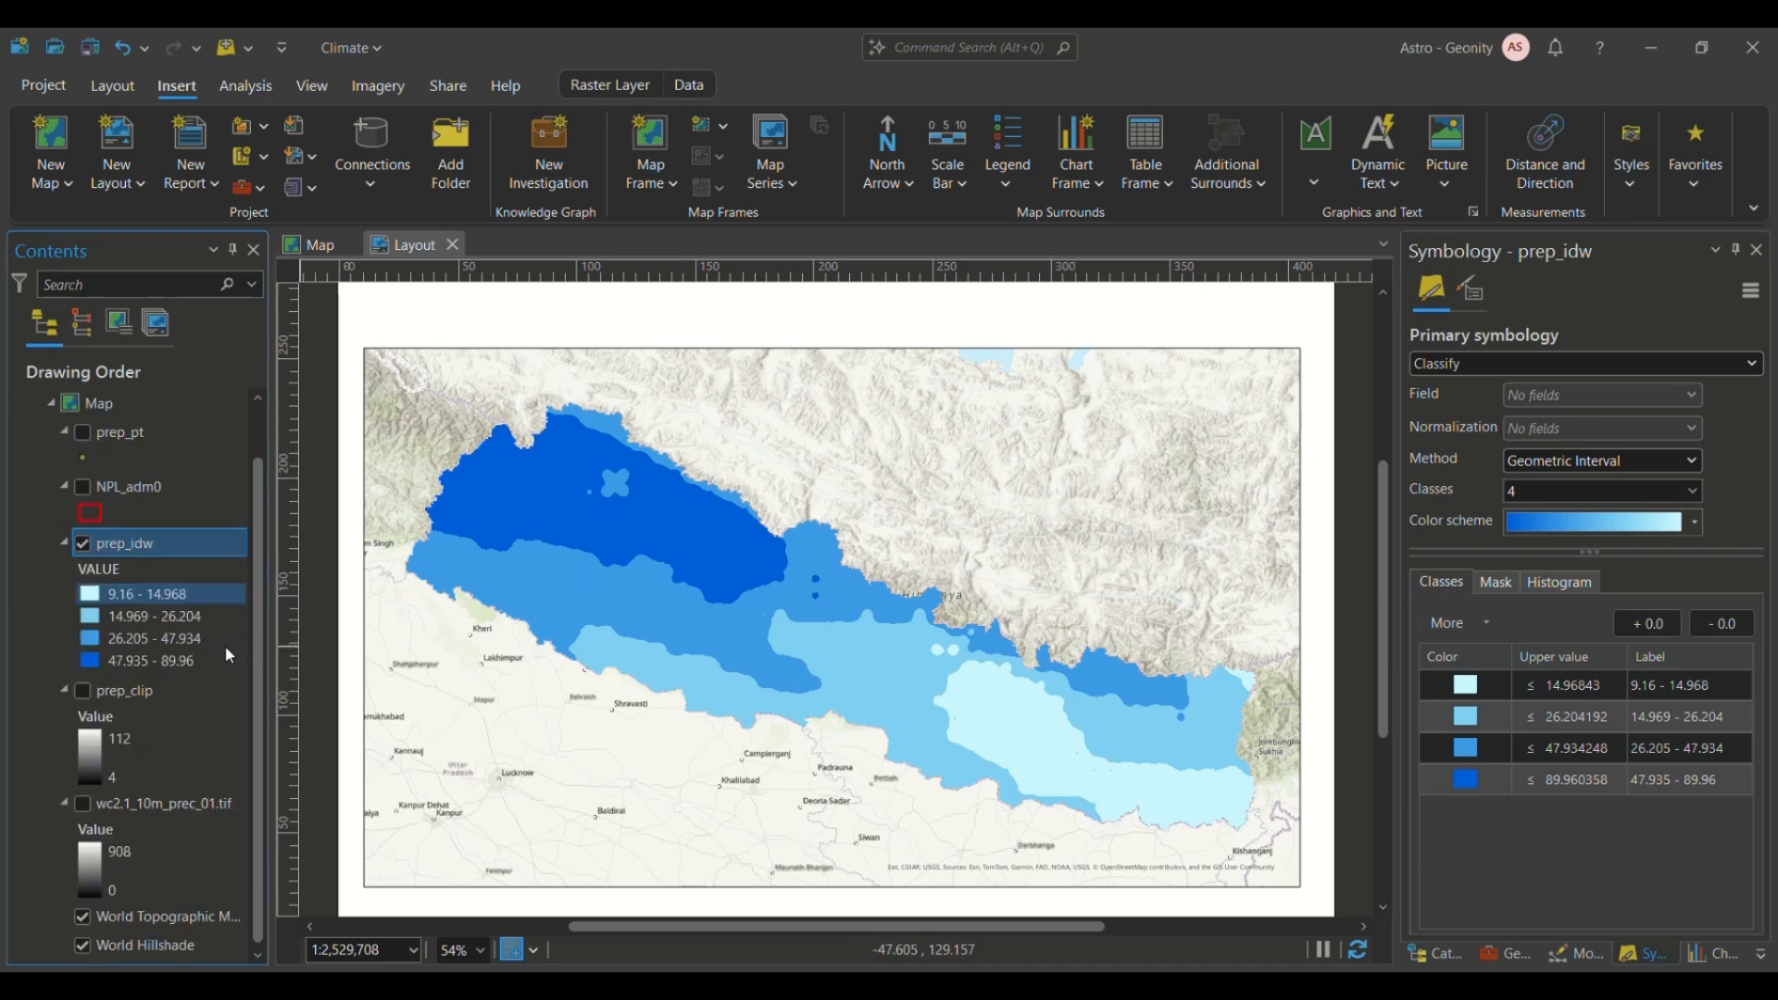
left_click(82, 917)
left_click(83, 946)
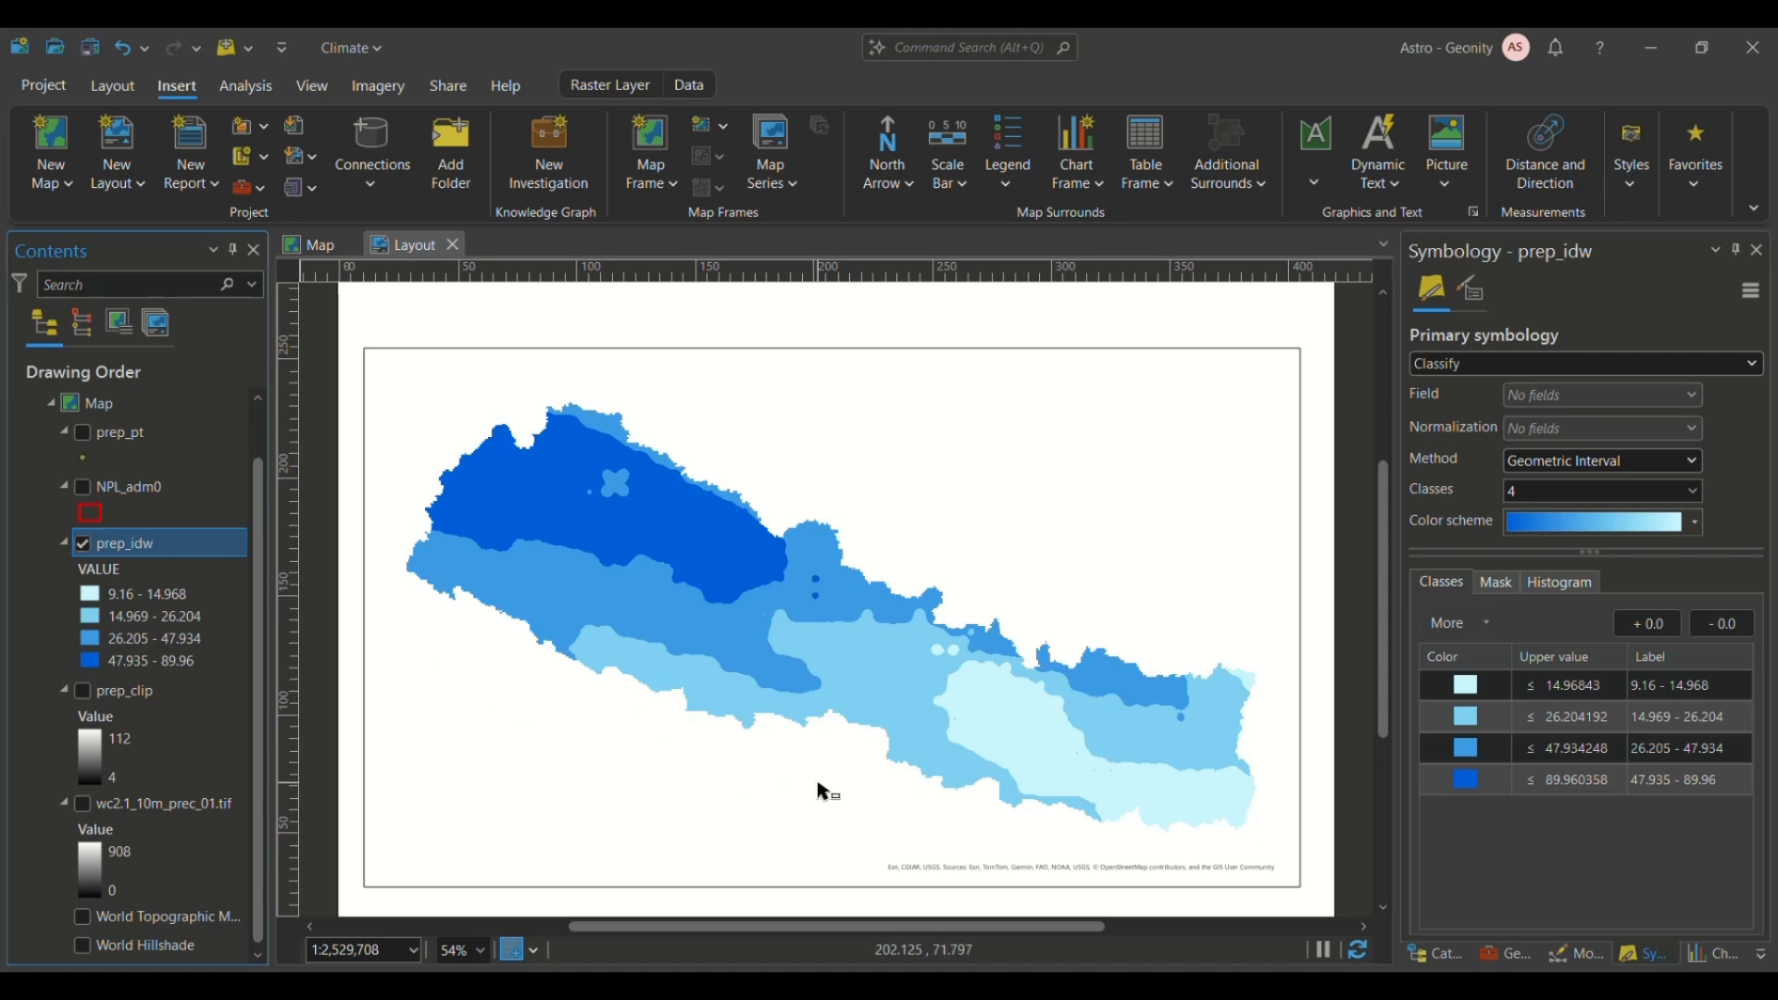
left_click(82, 543)
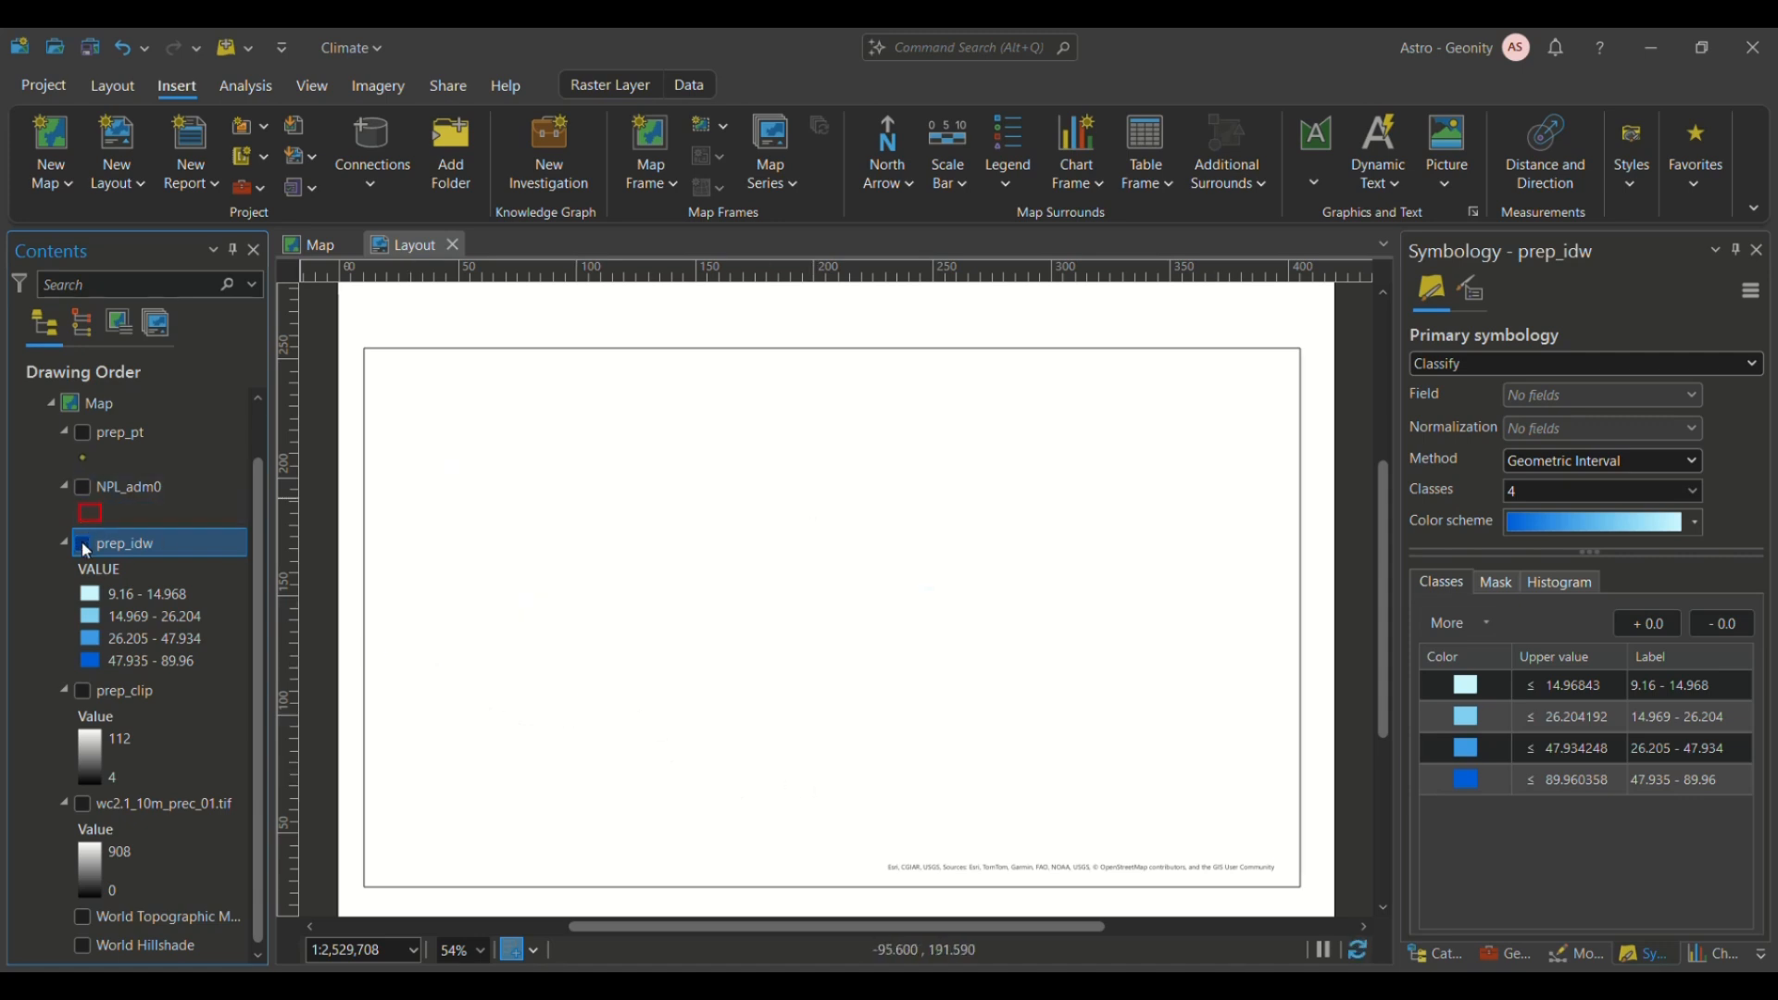
left_click(83, 543)
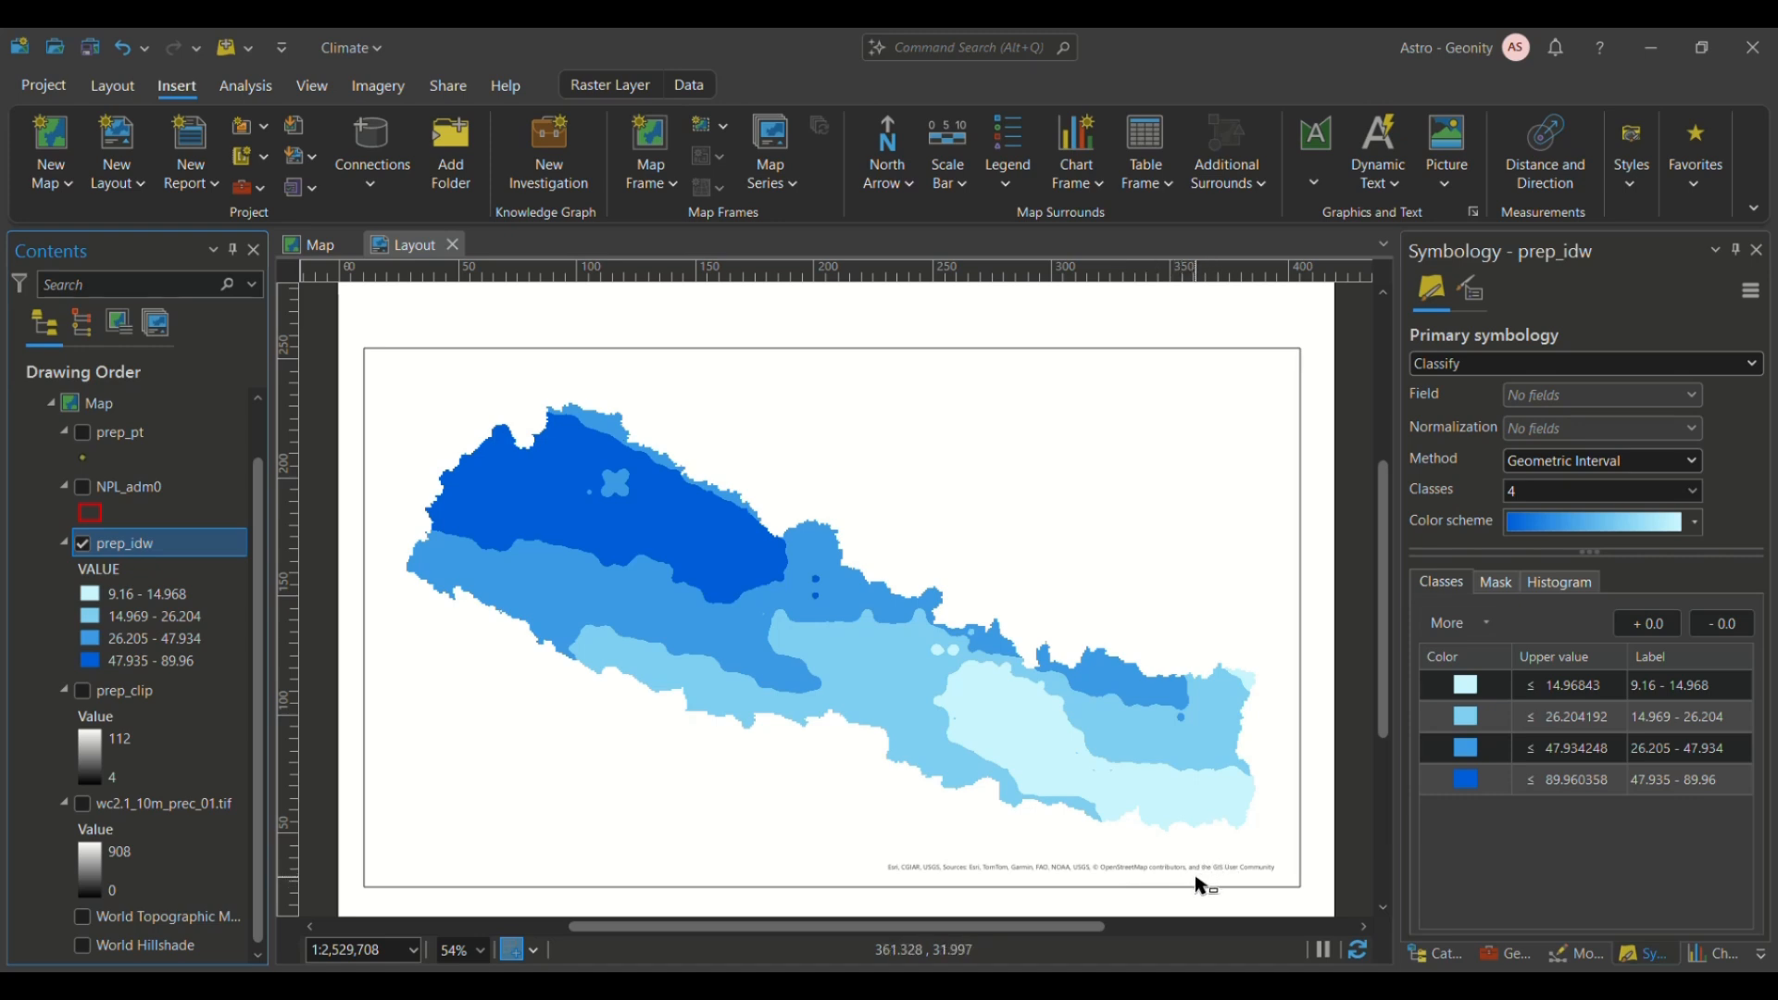
scroll(1063, 884, "up", 3)
scroll(1063, 884, "up", 3)
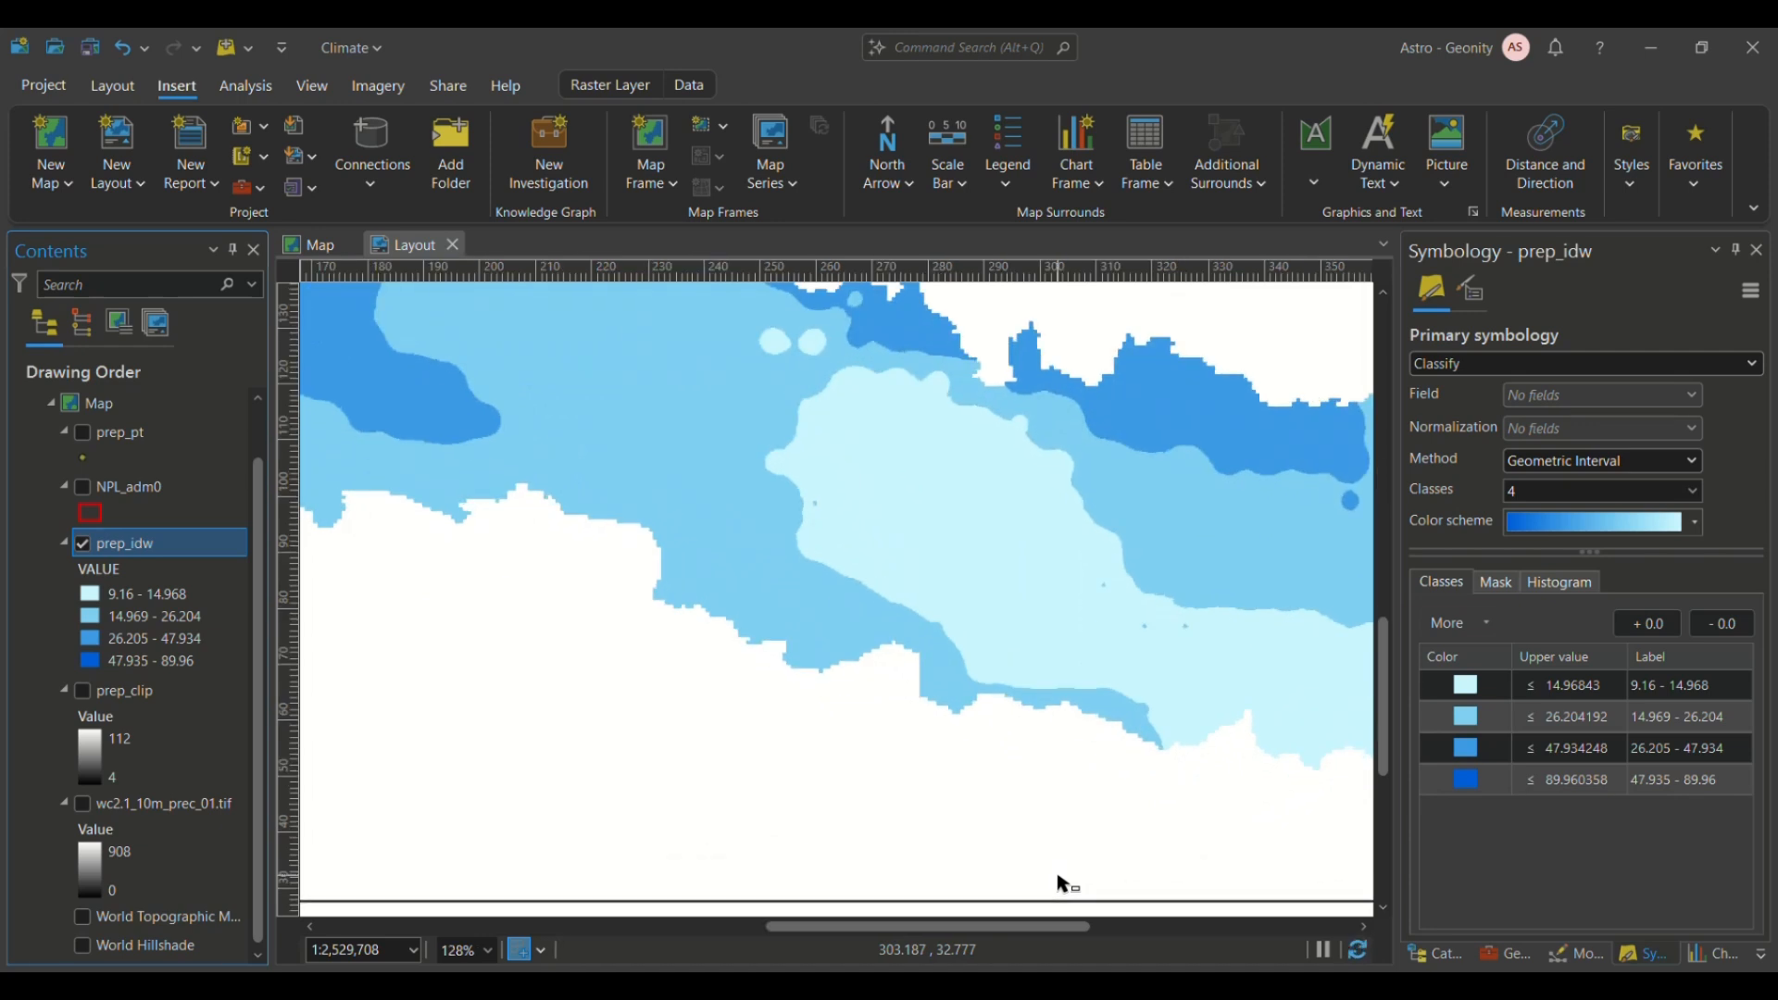
scroll(1063, 885, "down", 5)
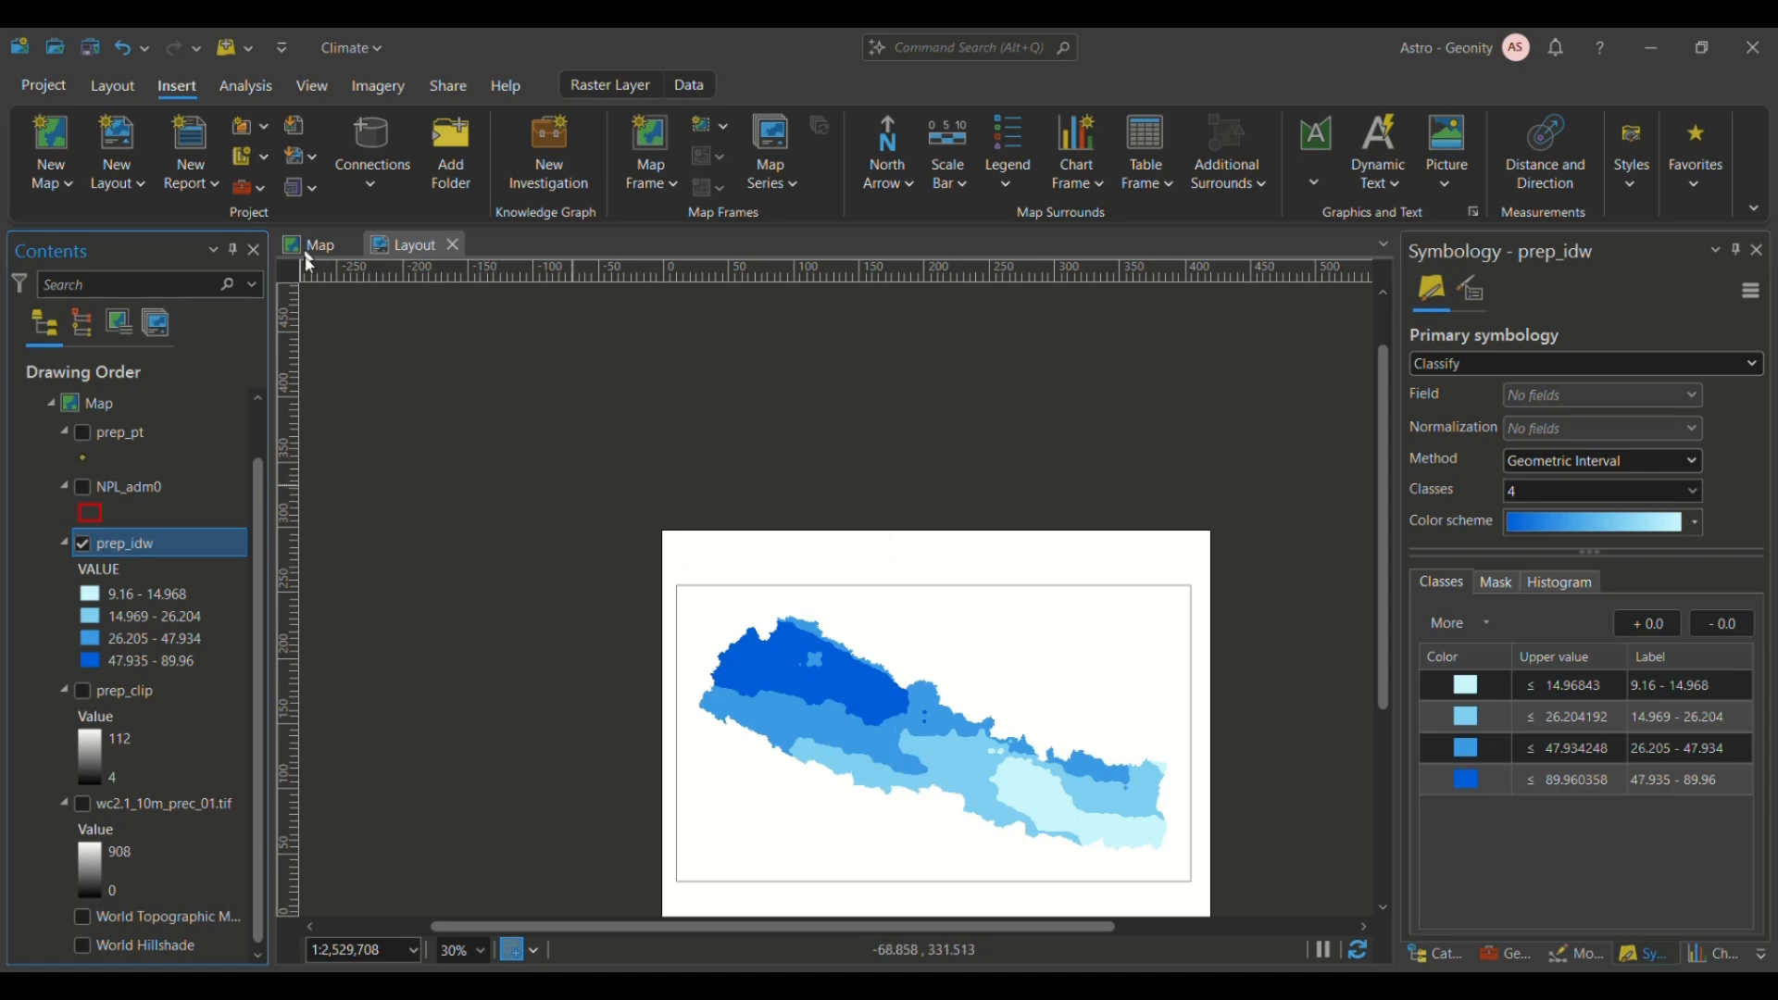
left_click(112, 88)
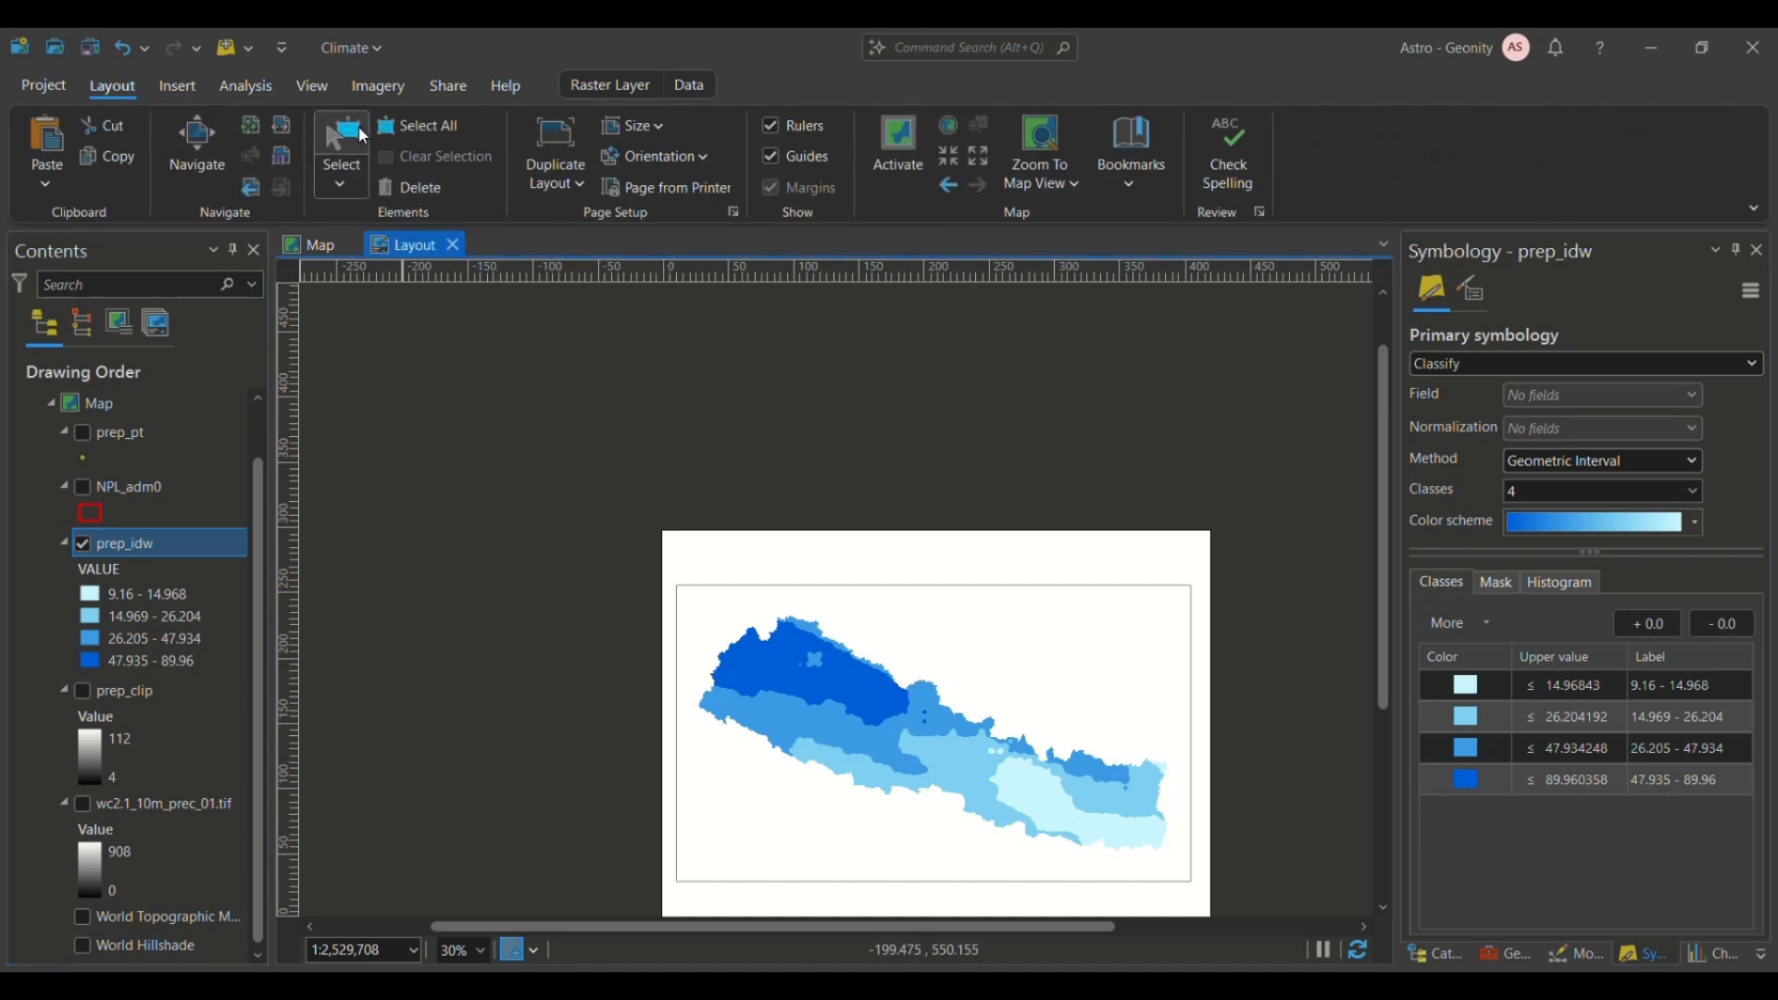
Step: Add the title text "Climatological map of Nepal" in the empty space above the map frame
left_click(197, 148)
left_click_drag(862, 530, 707, 401)
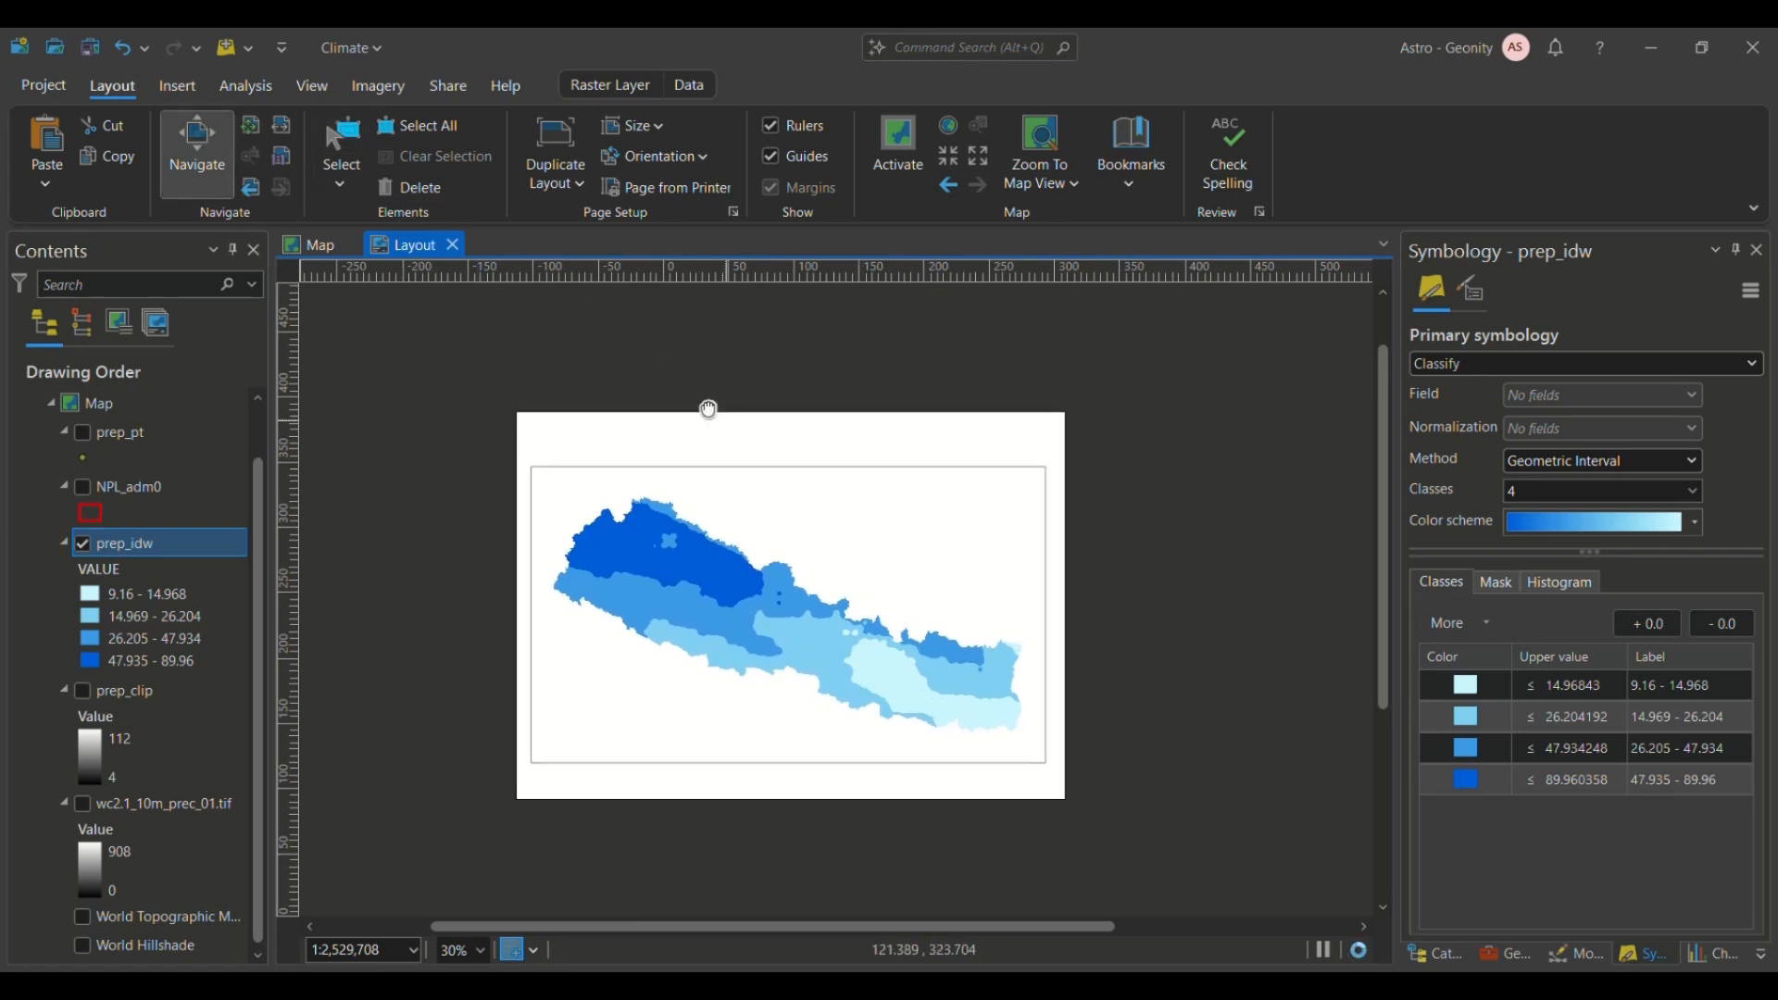
scroll(674, 531, "up", 2)
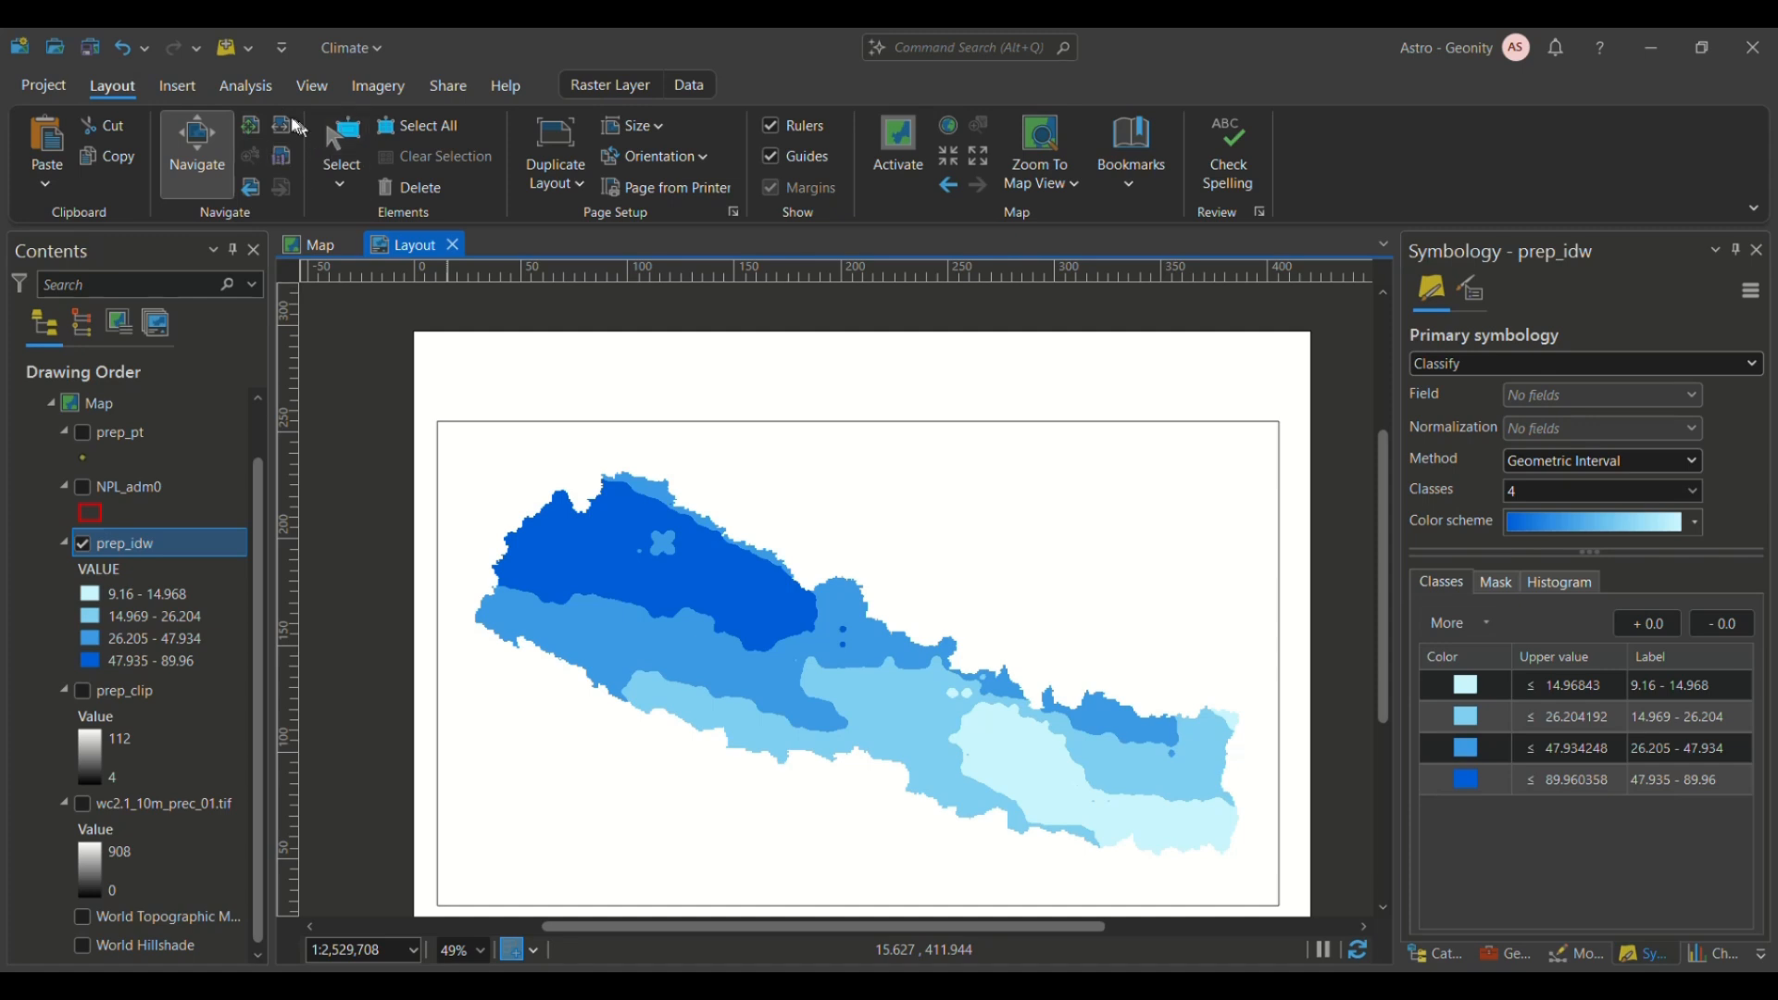
left_click(177, 85)
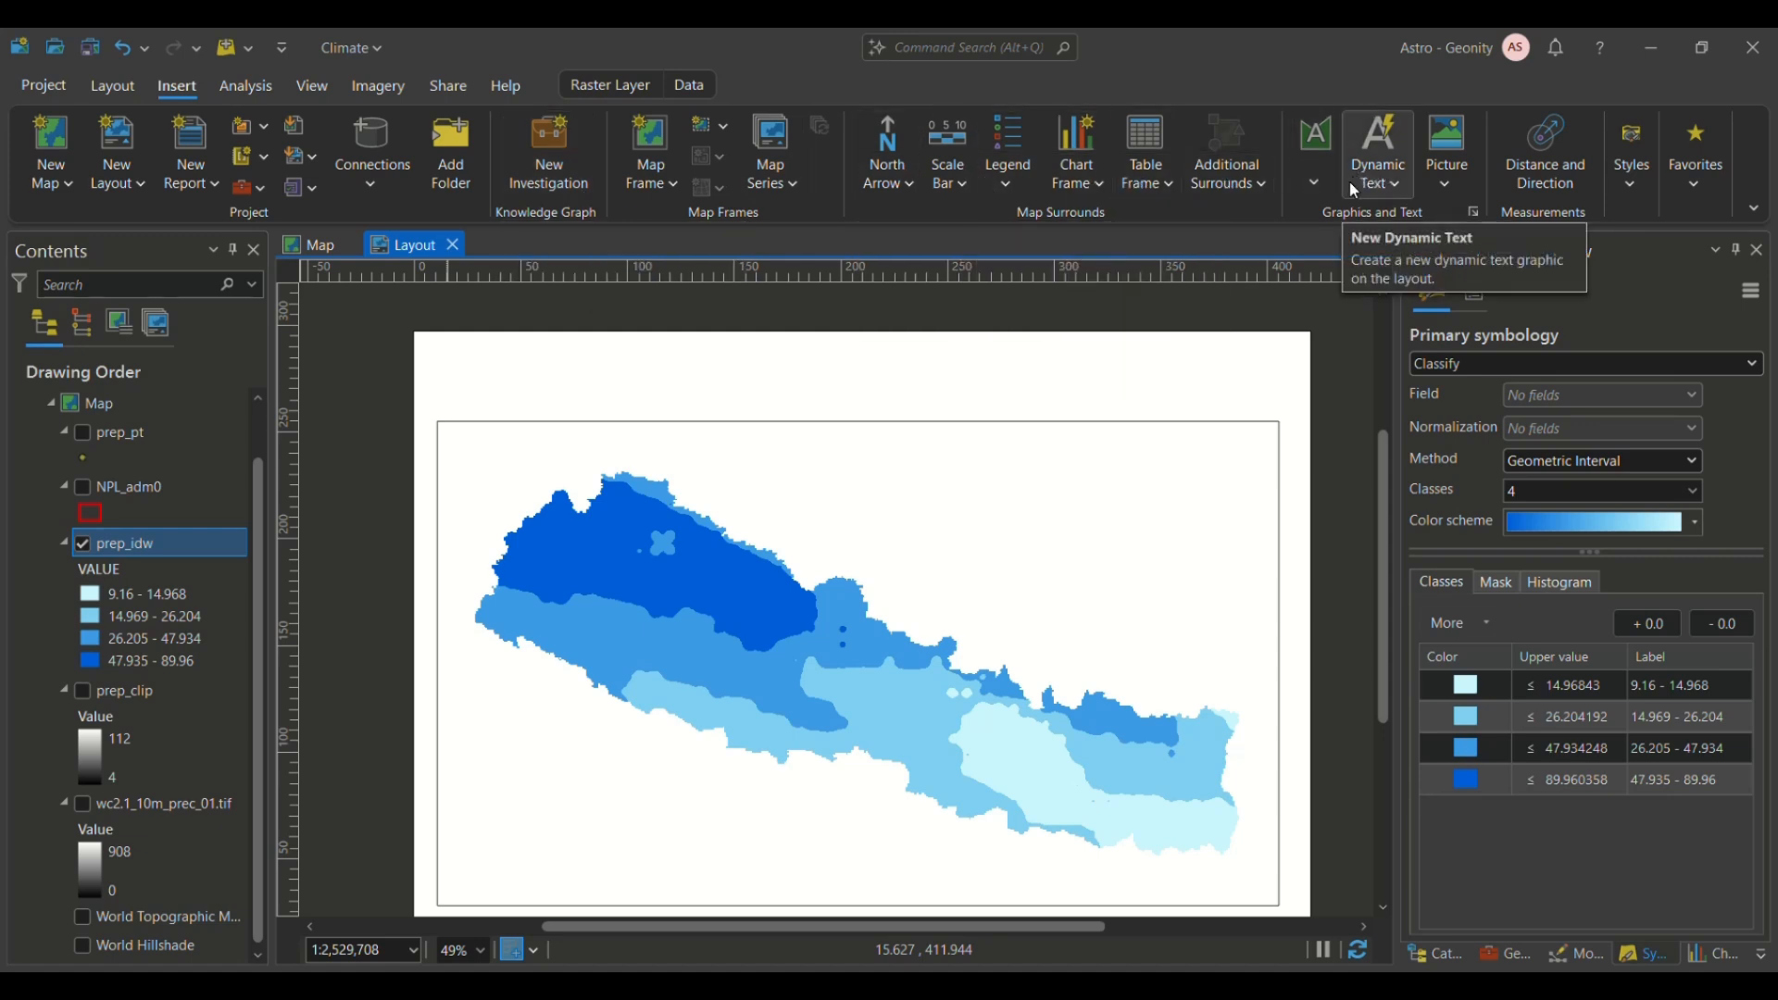
left_click(1315, 181)
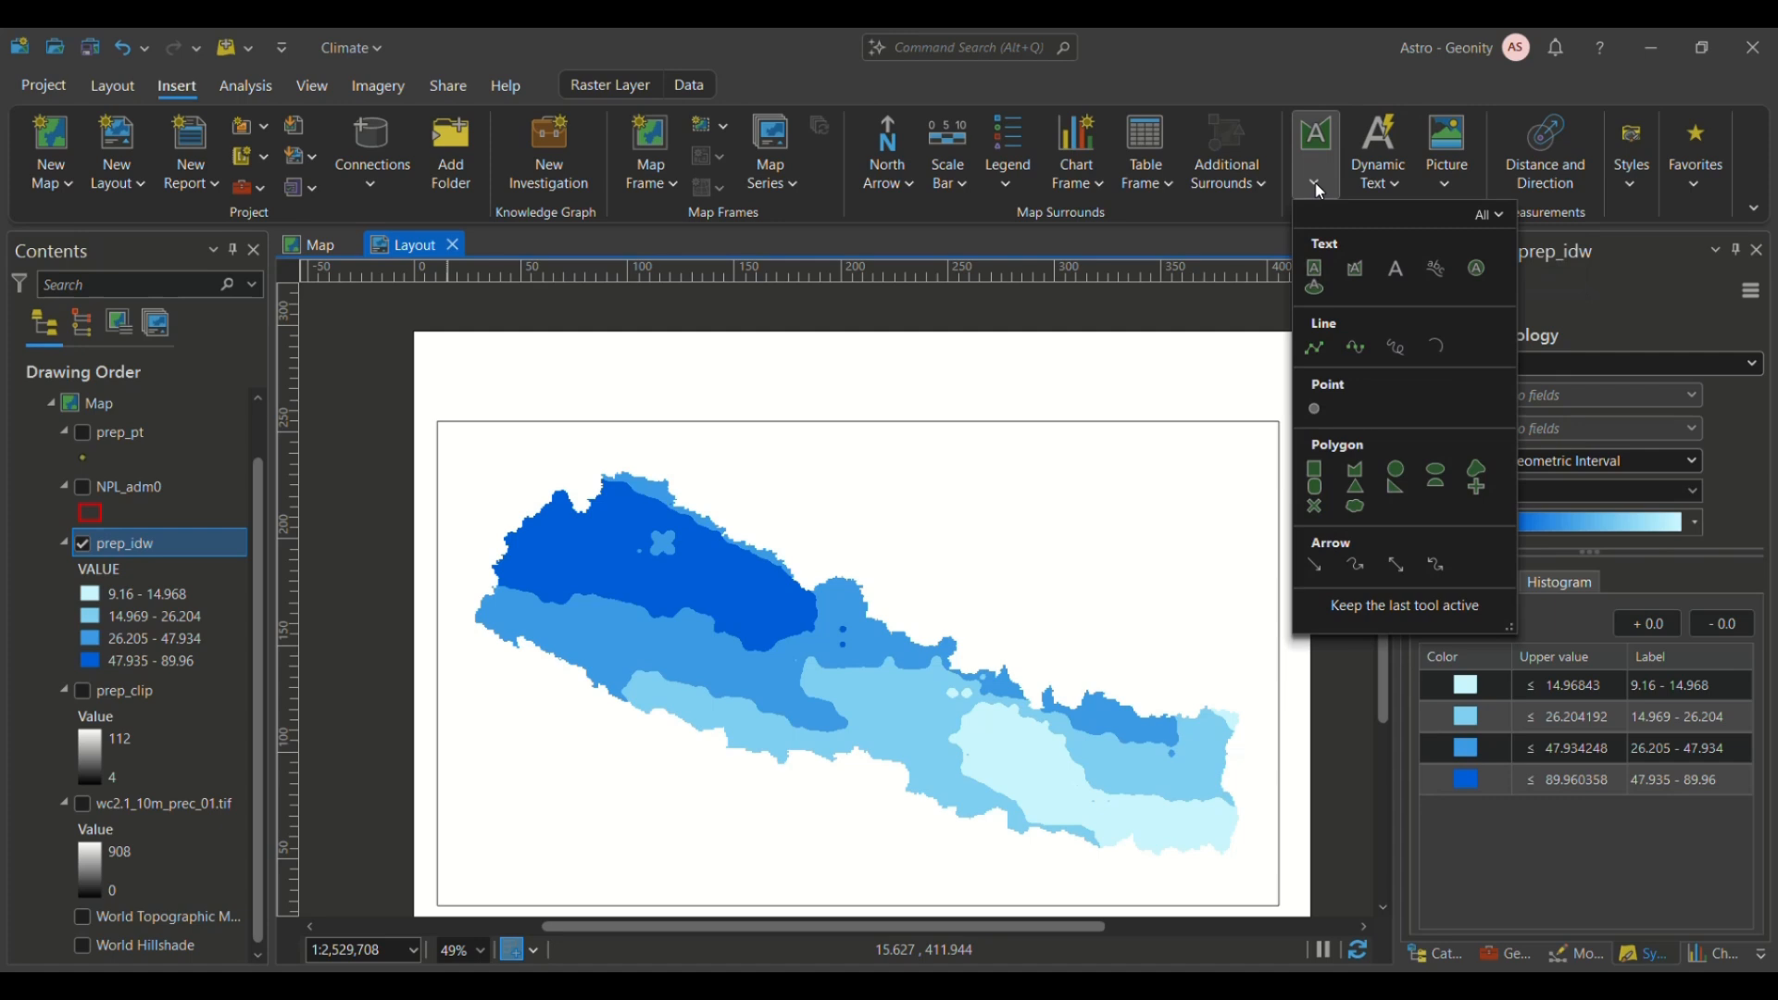
left_click(1396, 269)
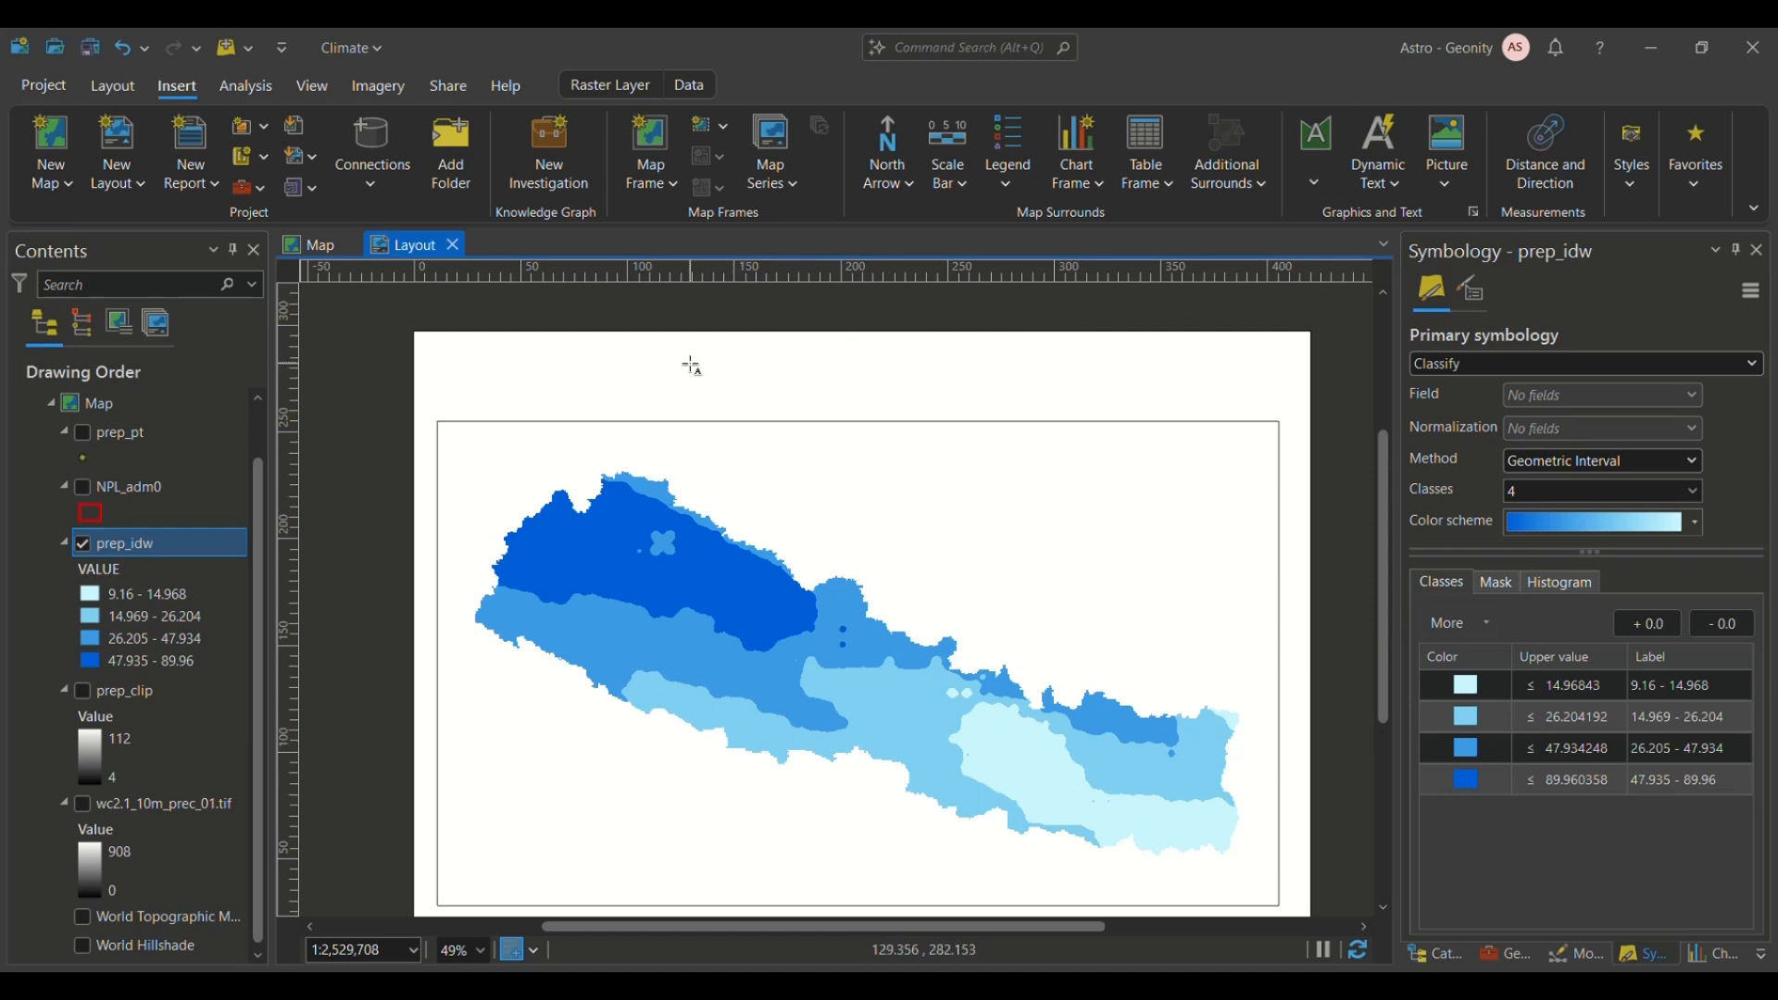
left_click_drag(681, 358, 1020, 407)
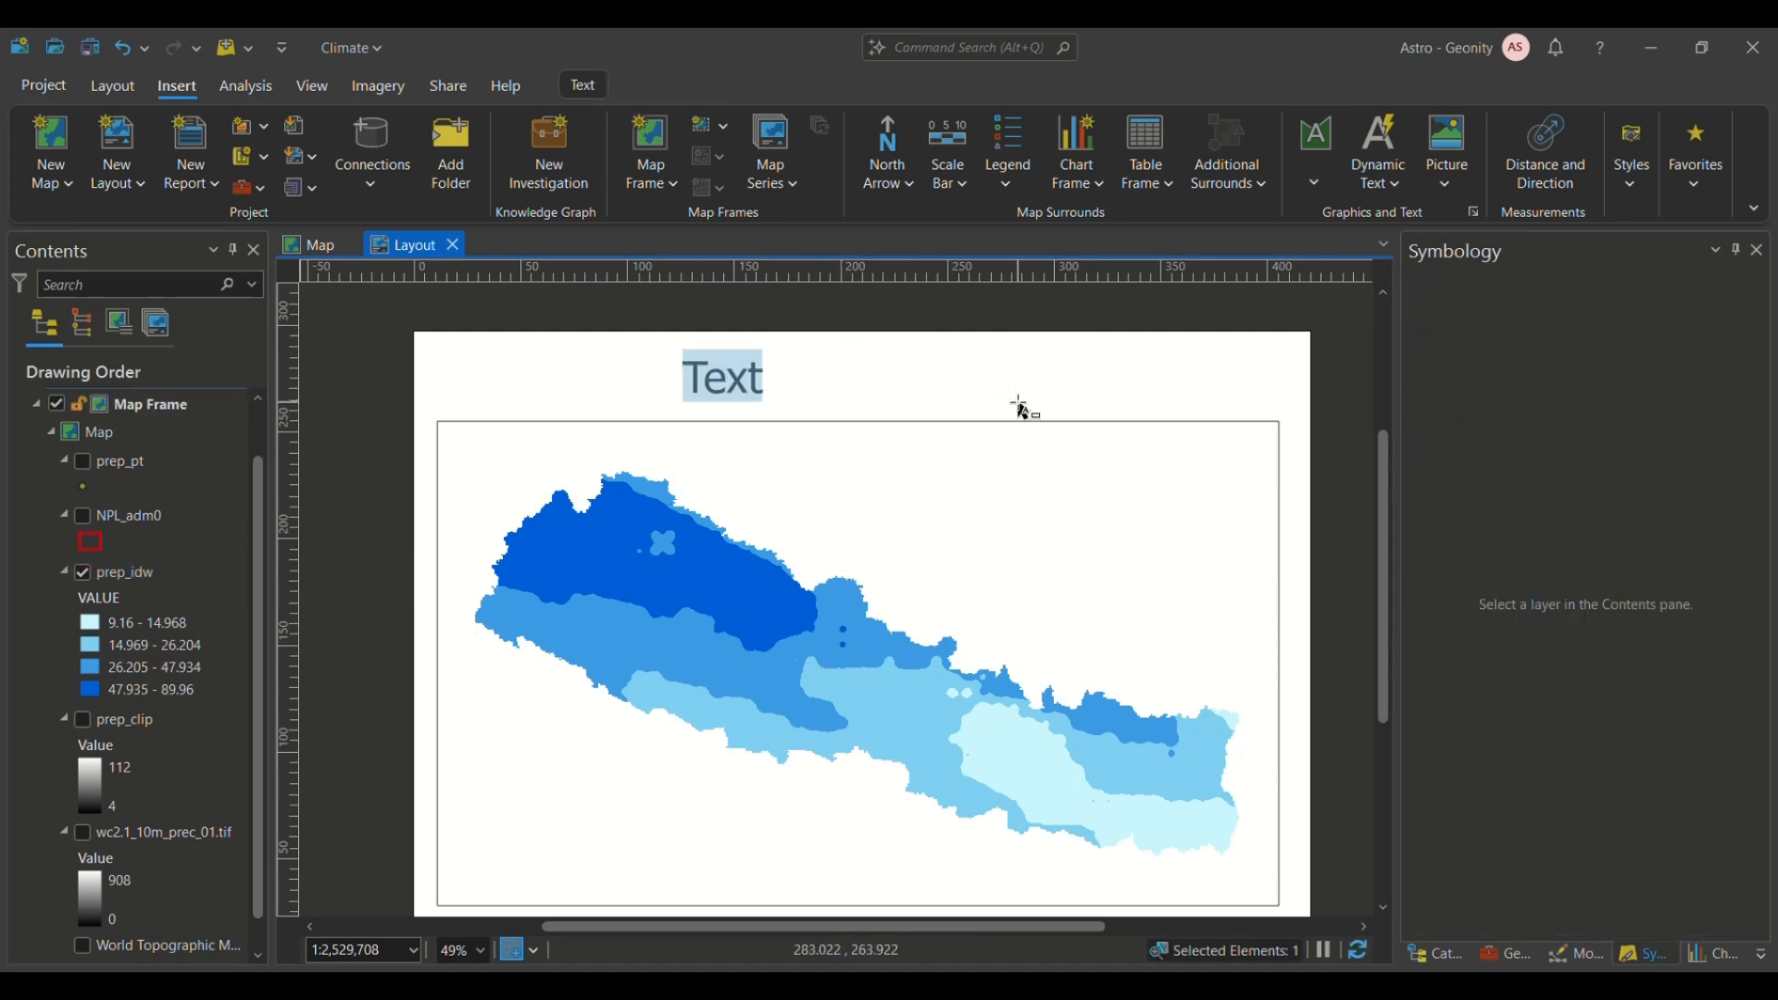
type("Precipitation")
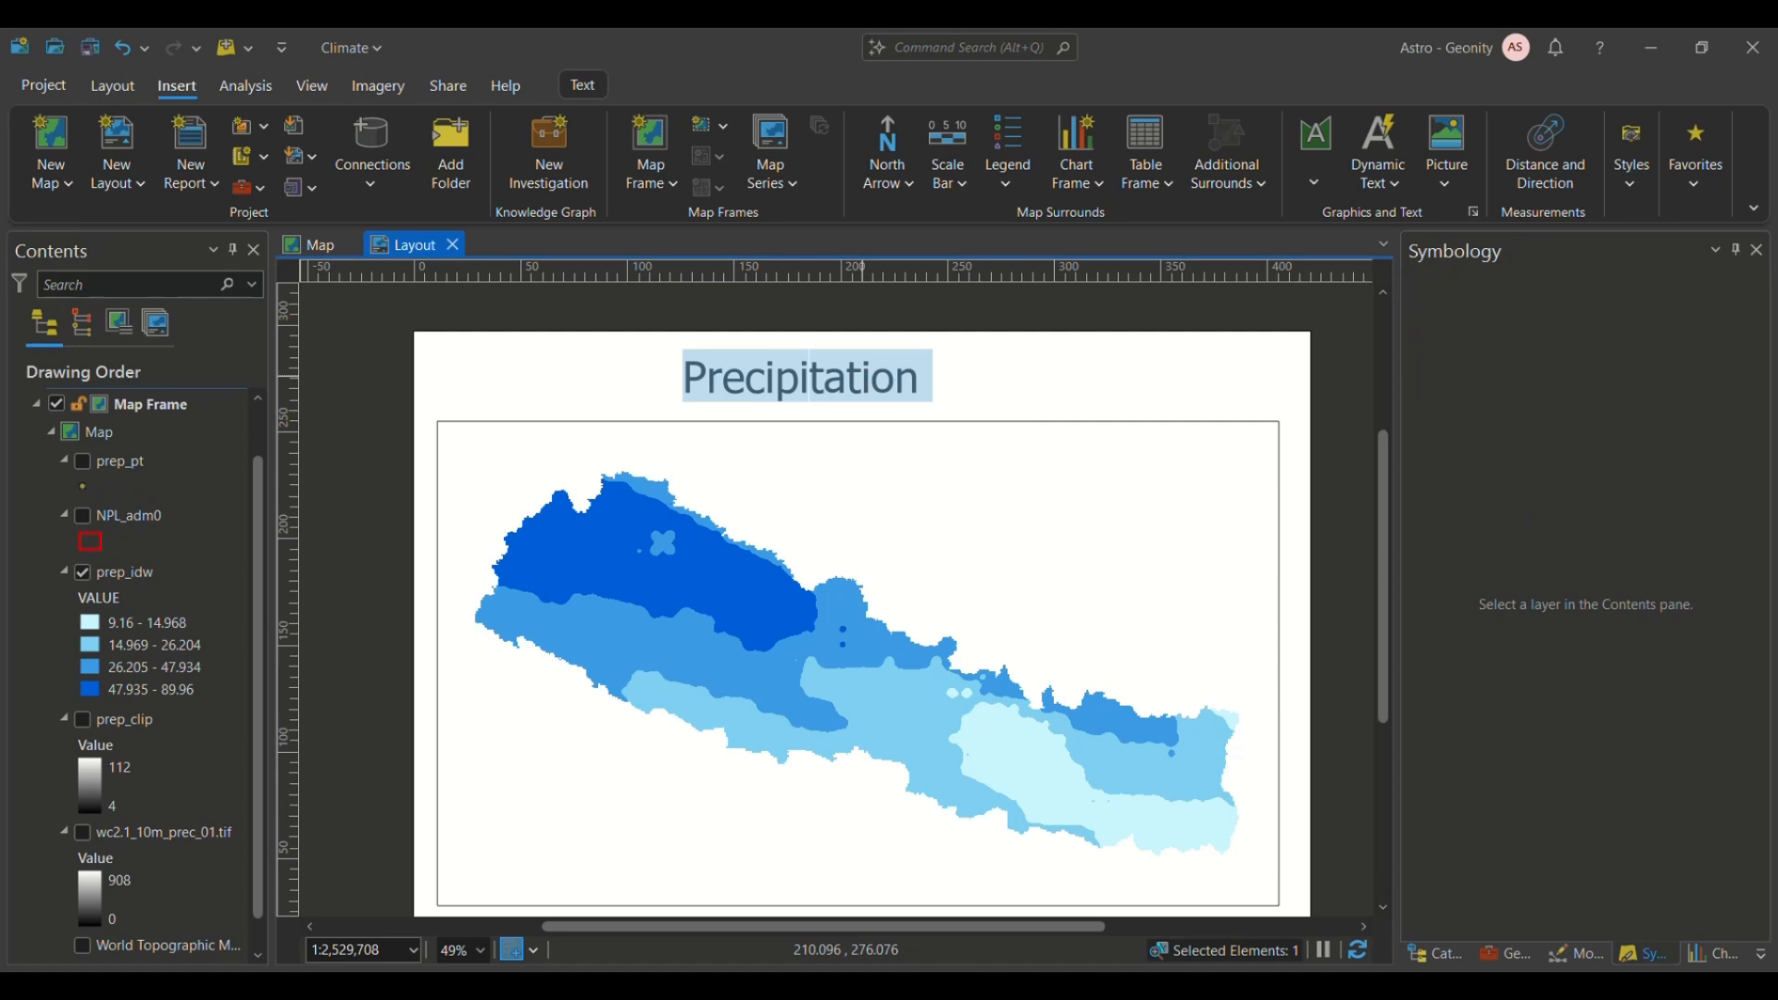
type("Climato")
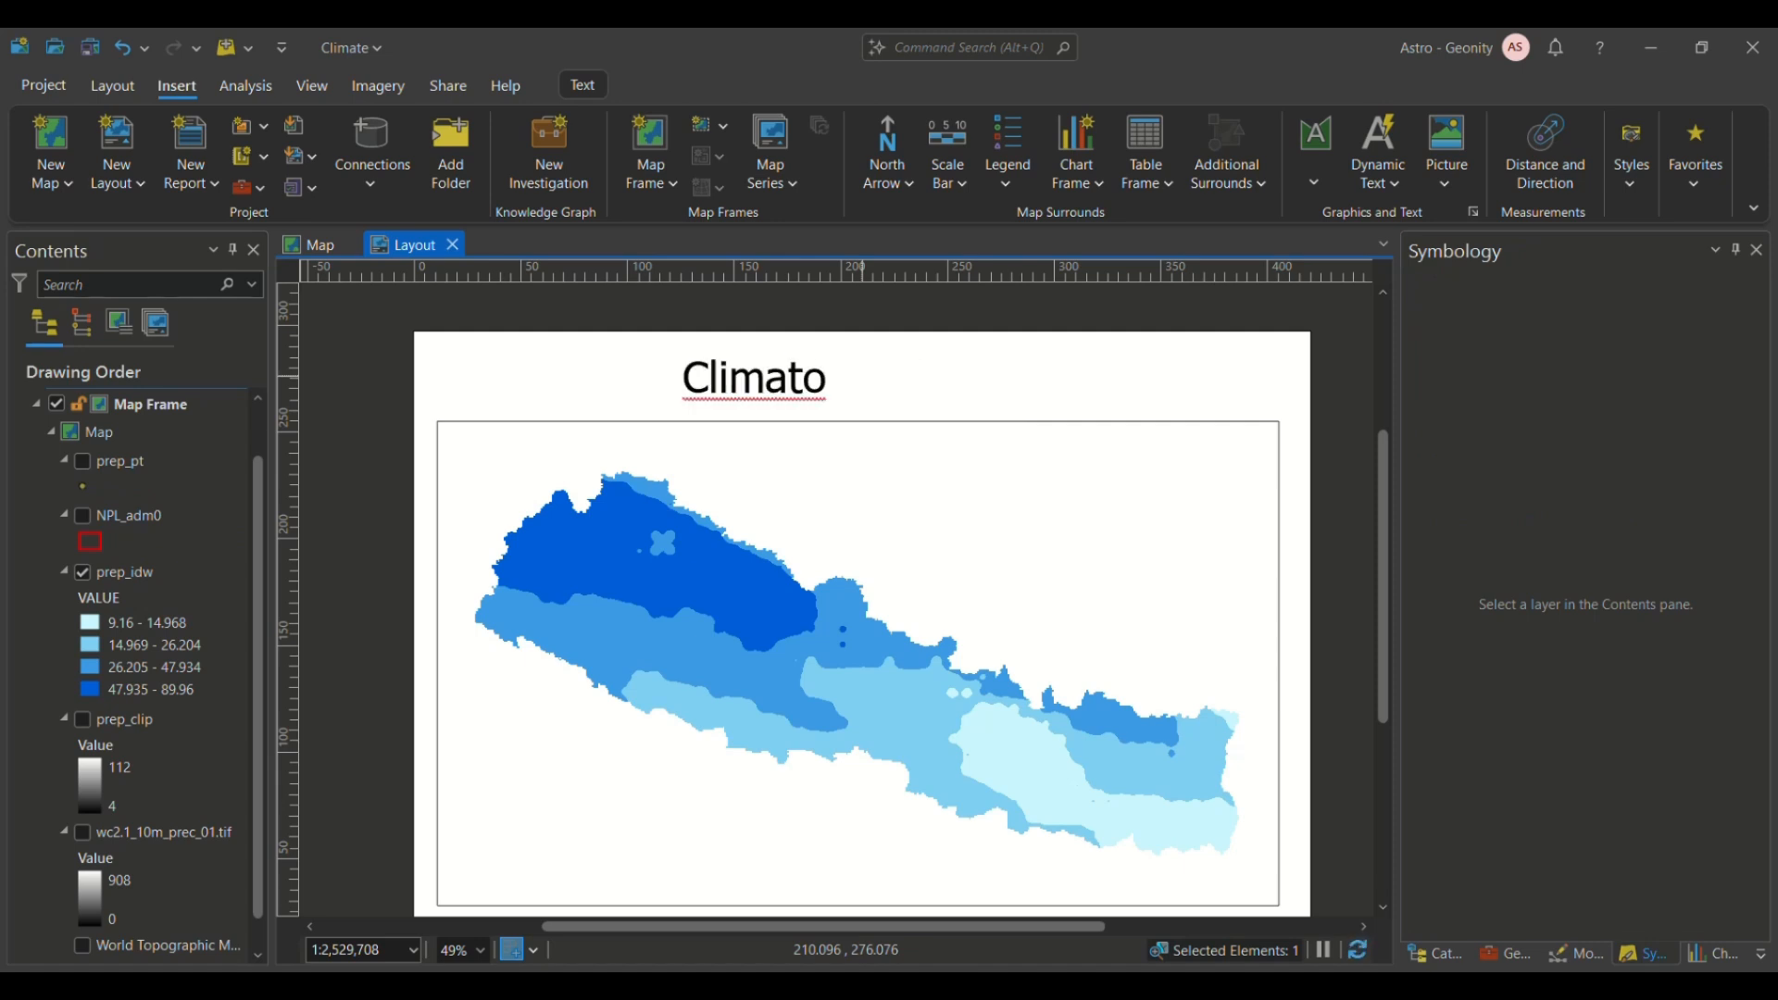
type("log")
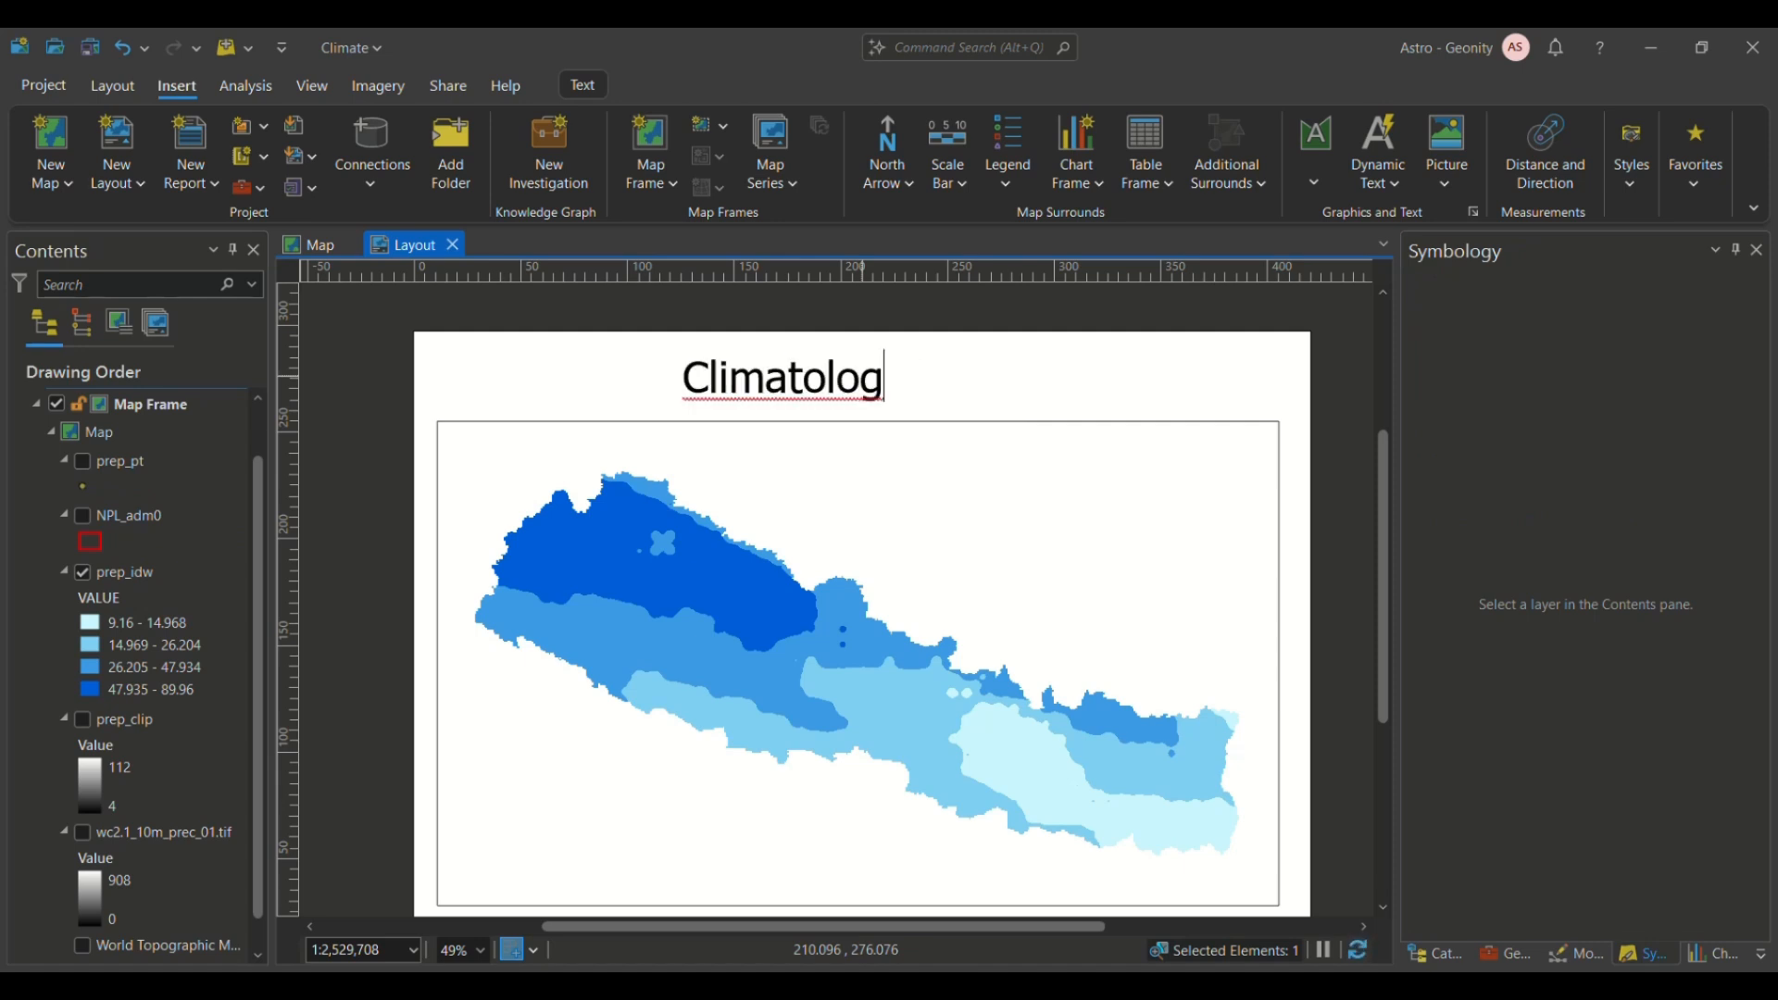
type("ical map of Nepal")
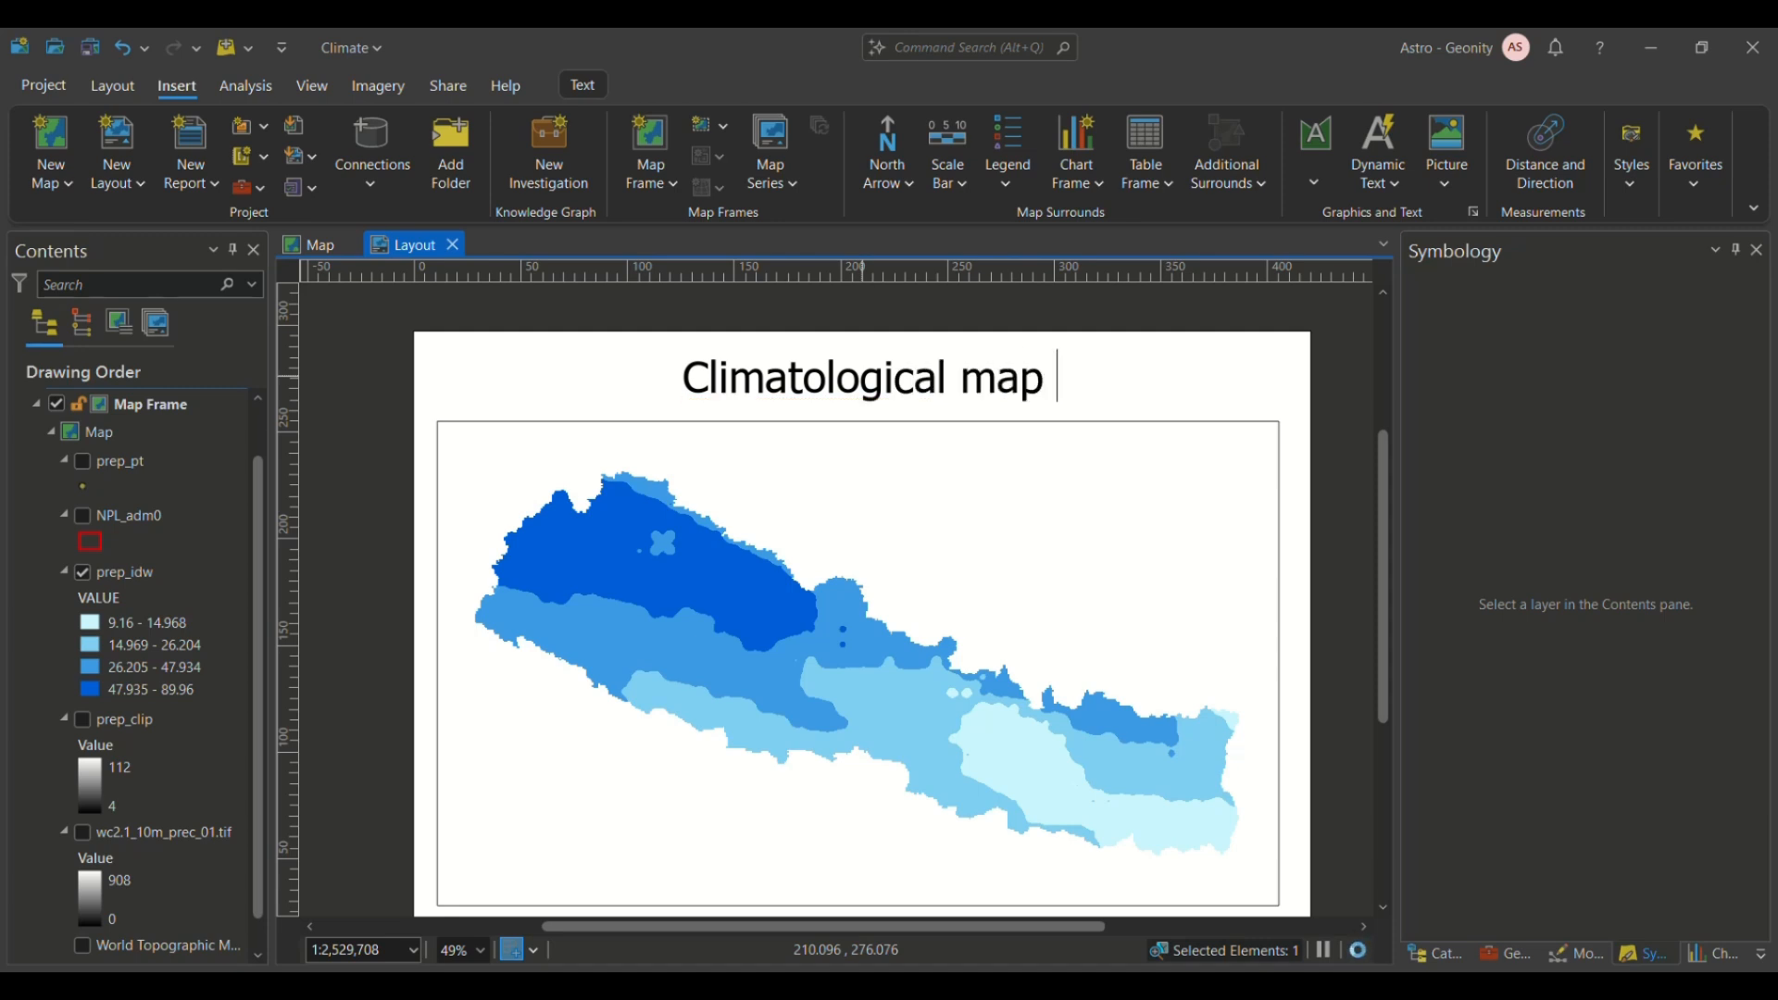
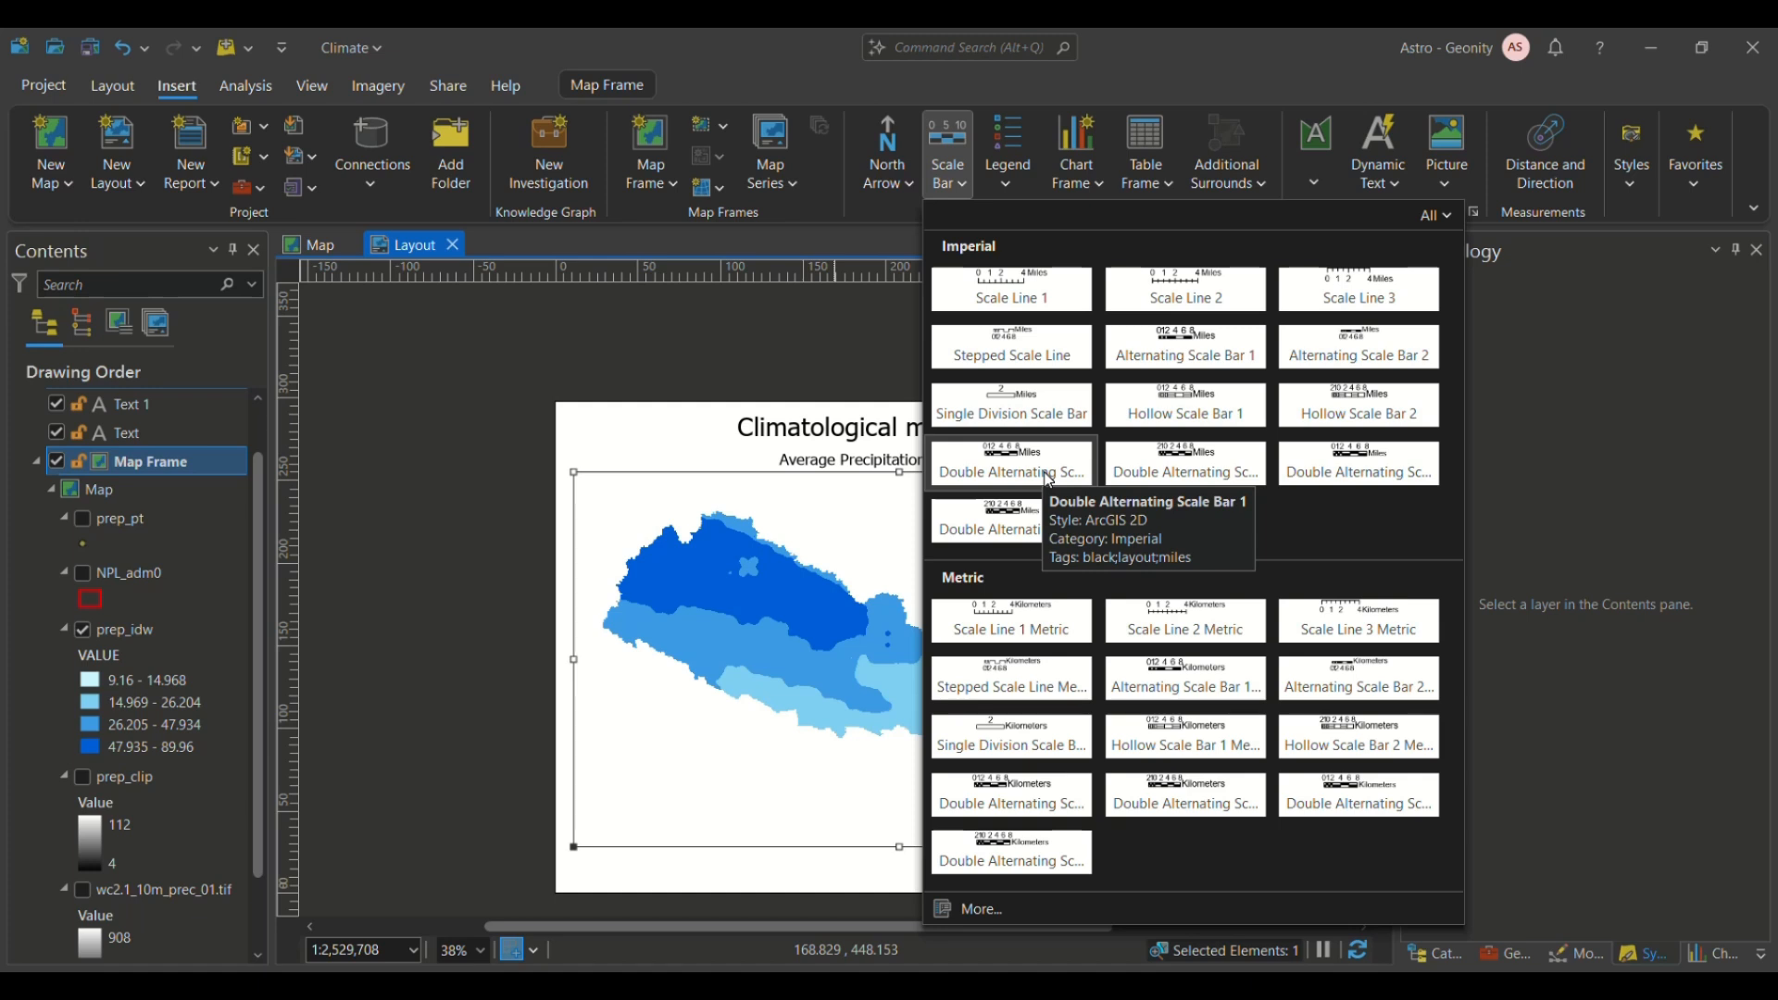
Step: Insert a Double Alternating Scale Bar 1, about 116 mm wide and 15 mm high, near the map frame's lower edge
left_click(1049, 477)
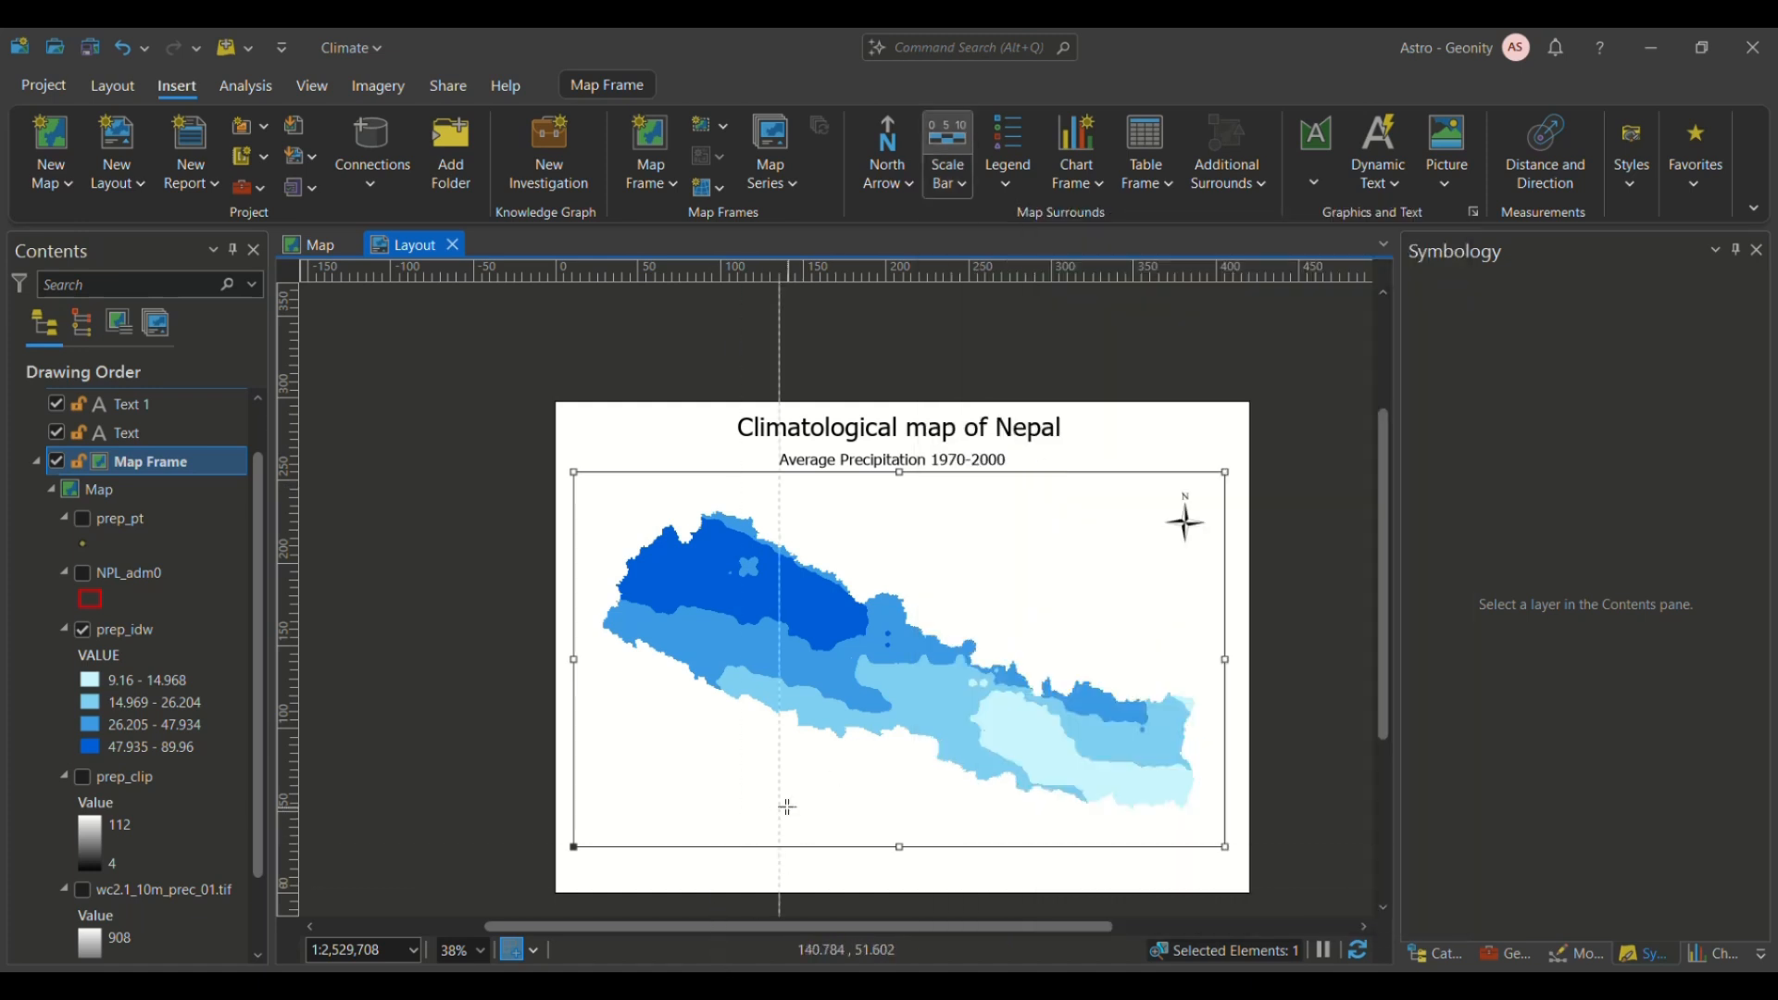
left_click_drag(826, 806, 1019, 833)
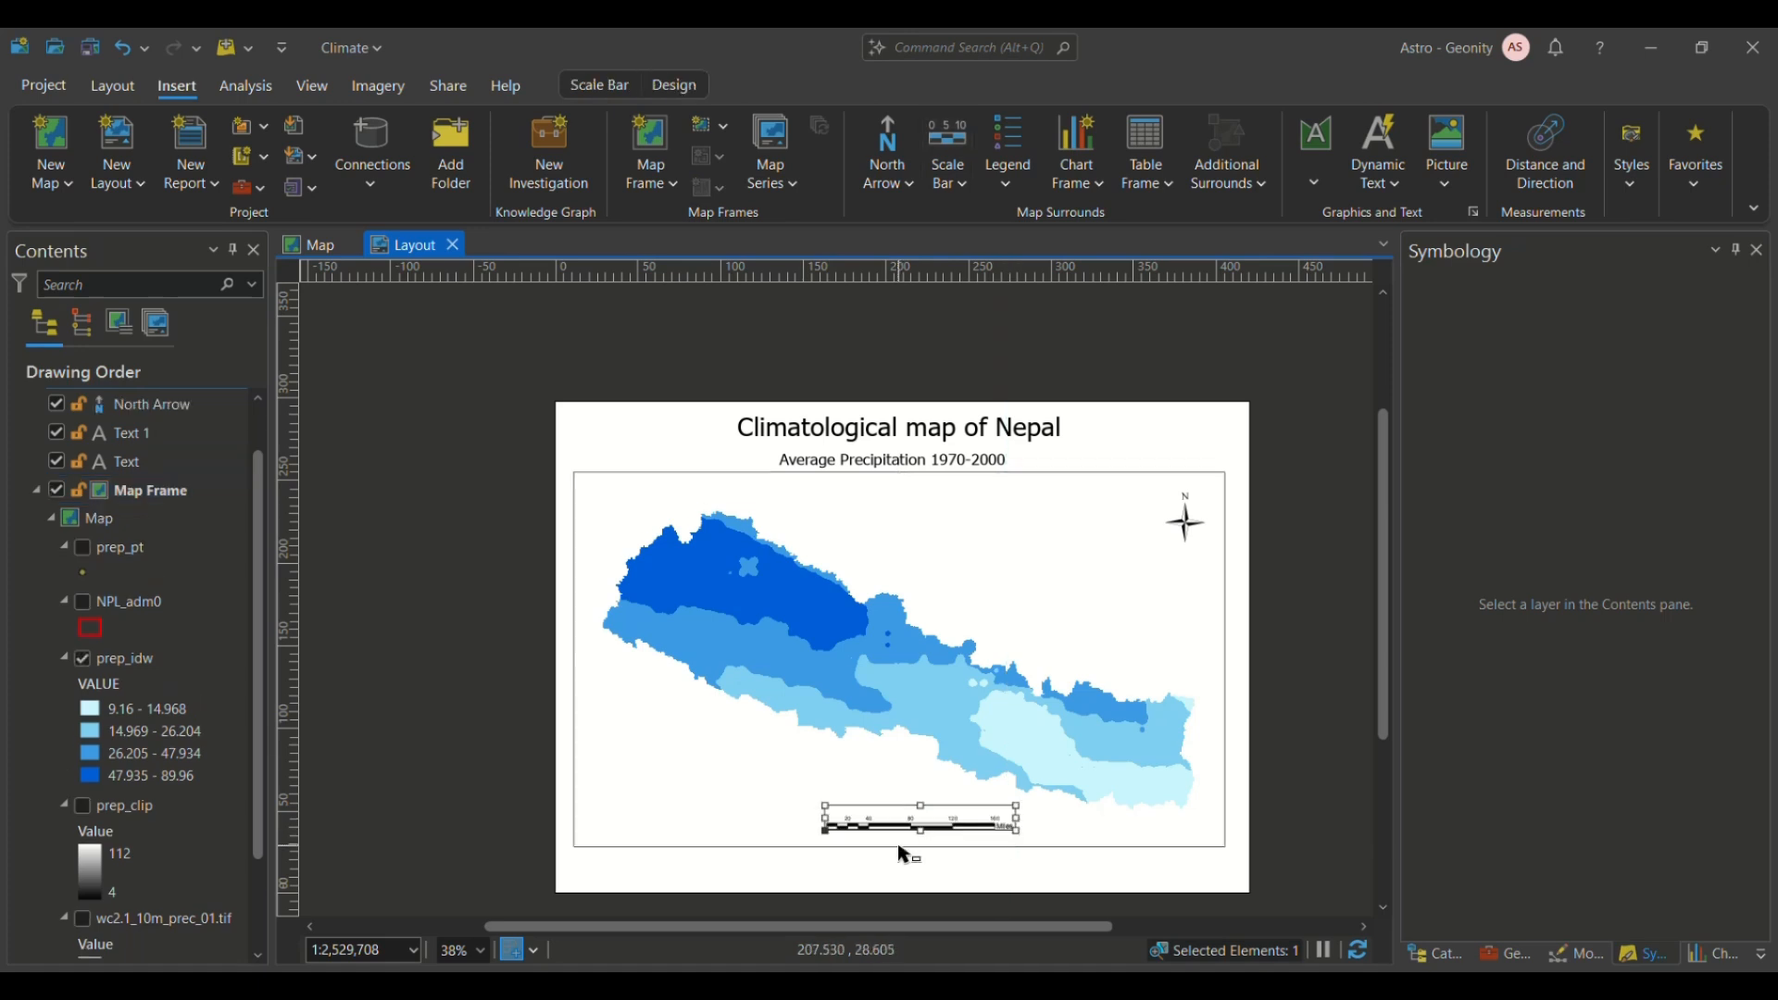
scroll(903, 854, "up", 5)
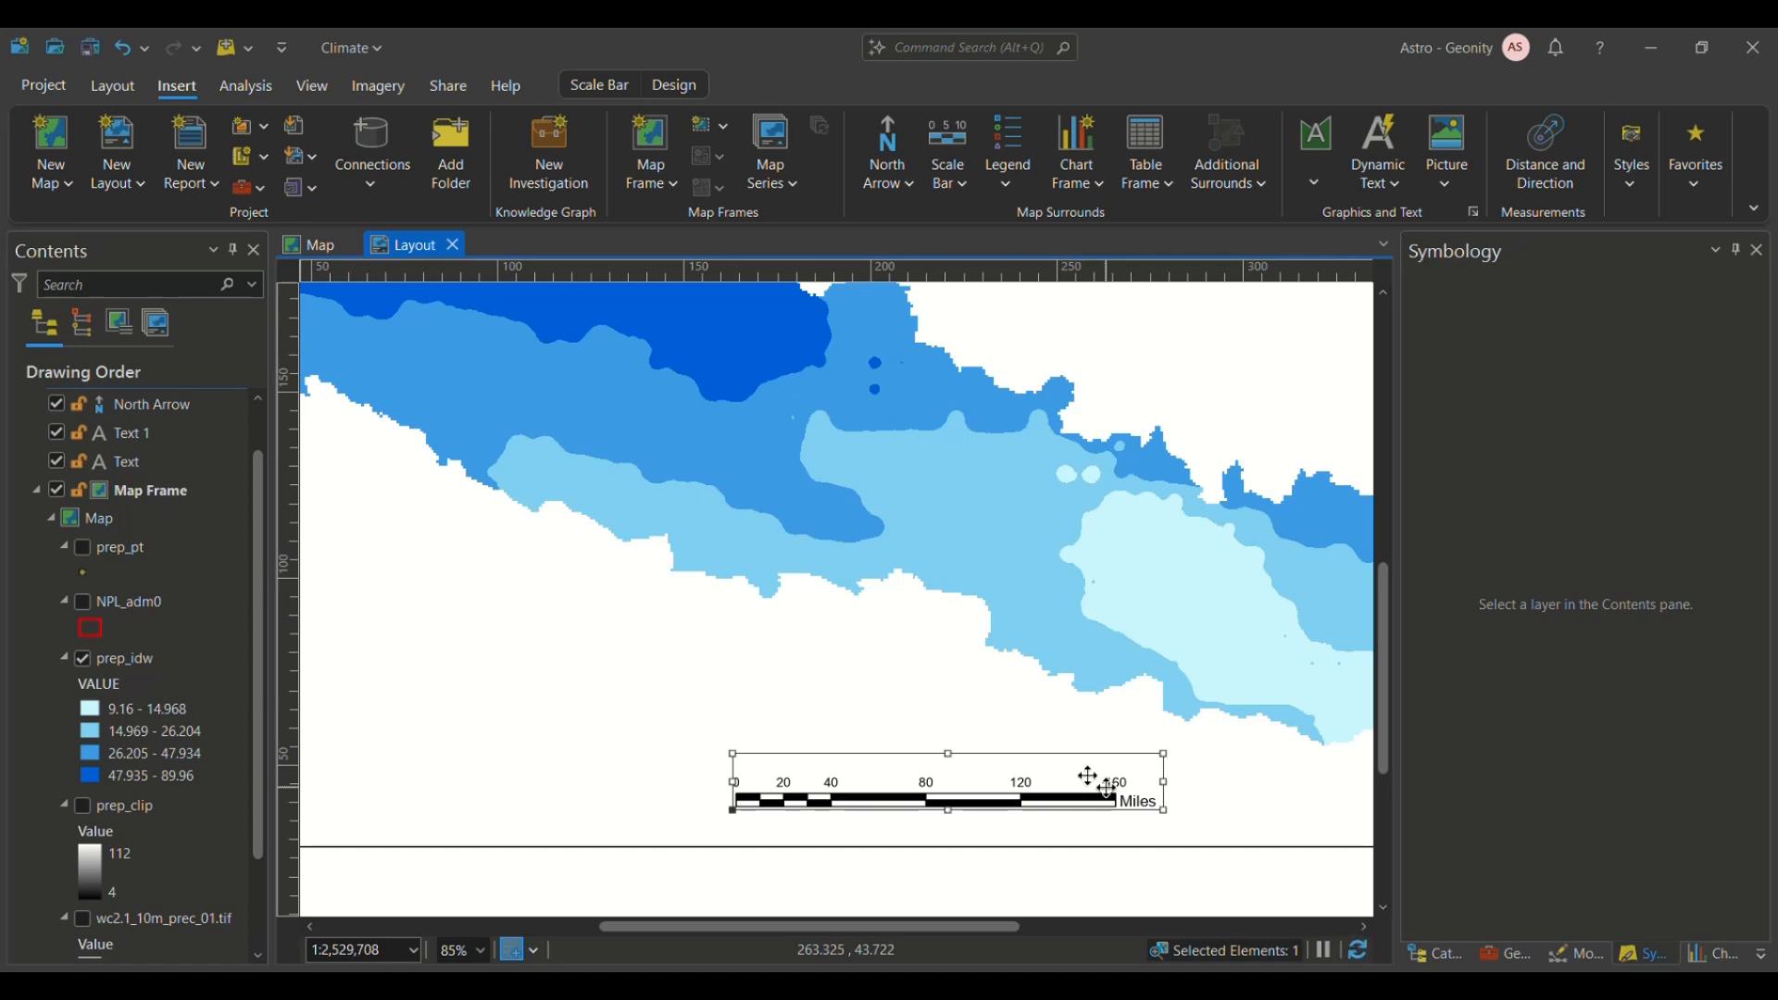
Step: Set the scale bar's units to Kilometers with the label KM, and its divisions to 5
left_click(592, 85)
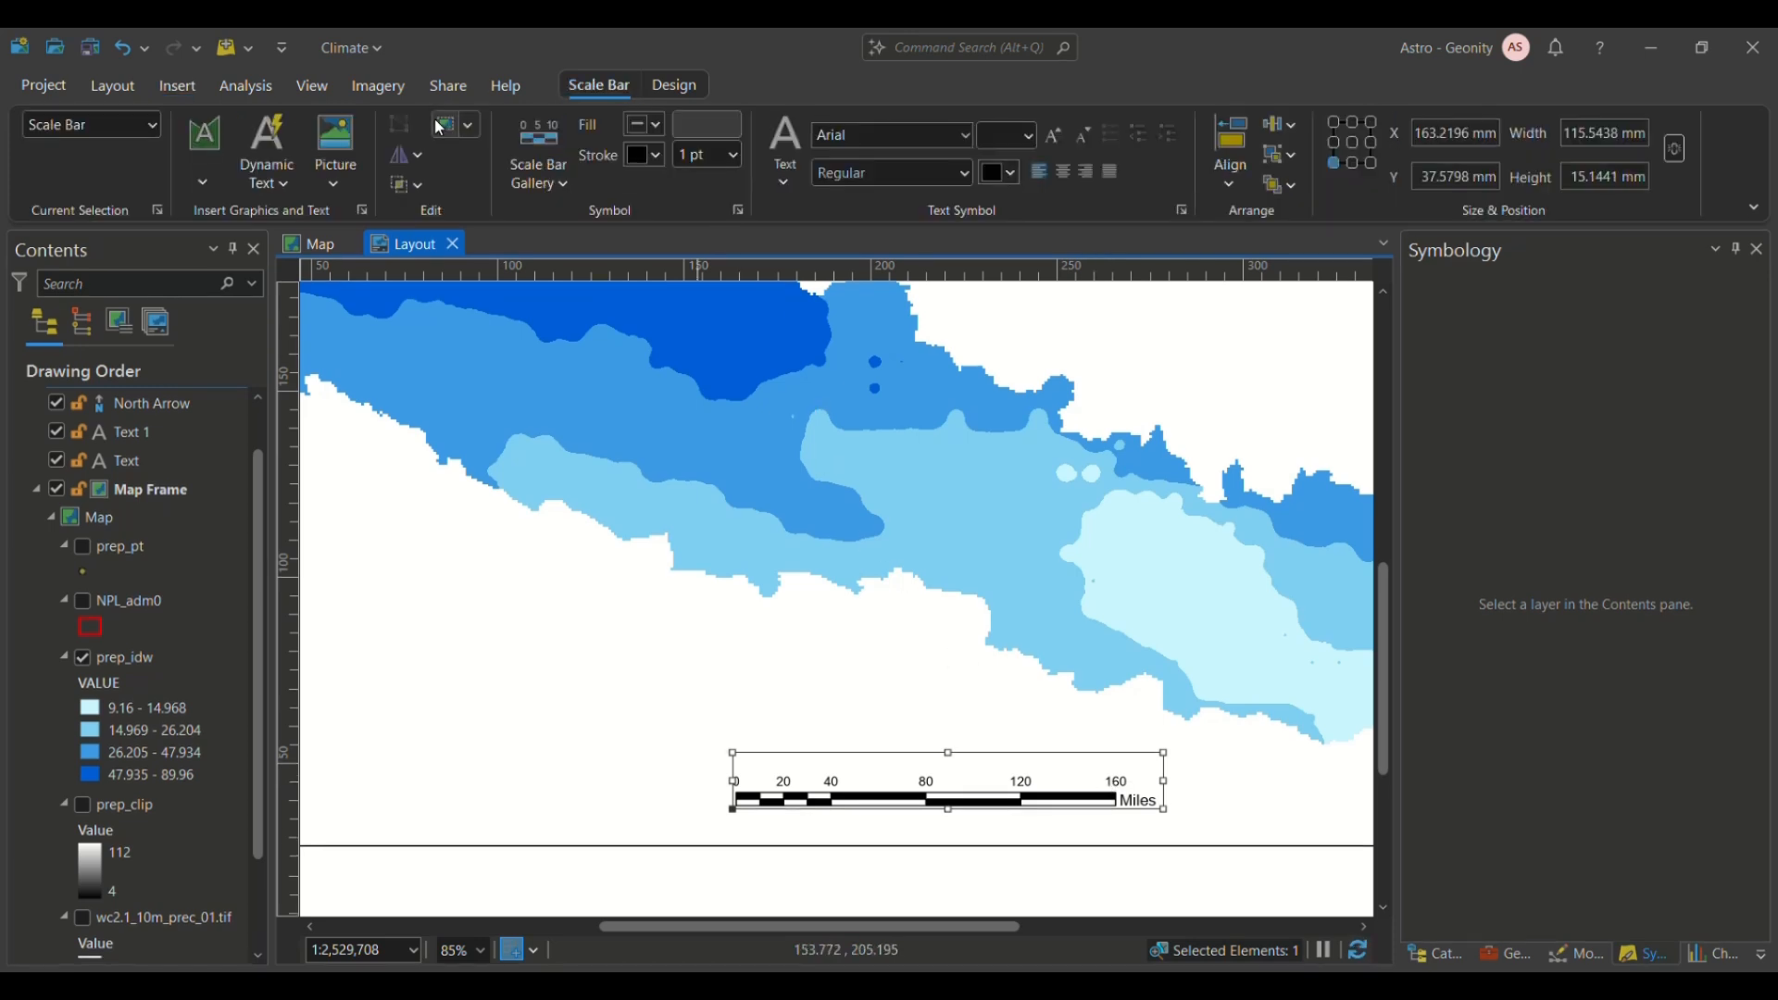
left_click(670, 90)
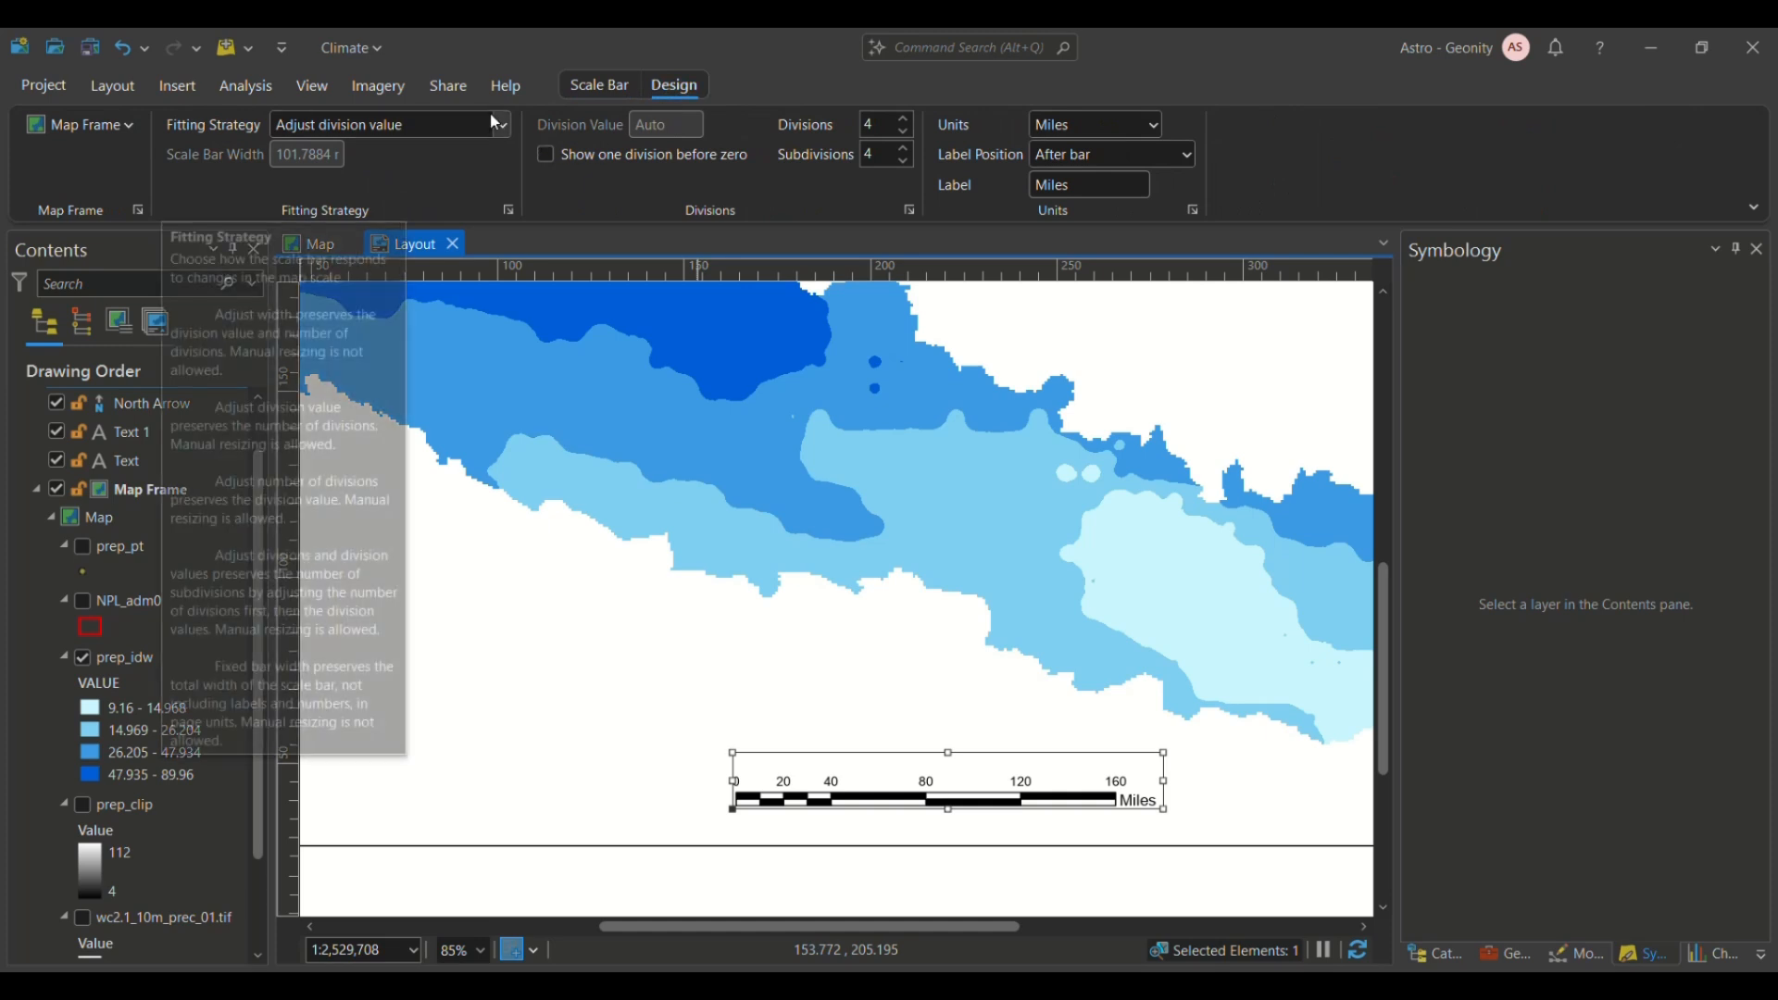
right_click(876, 793)
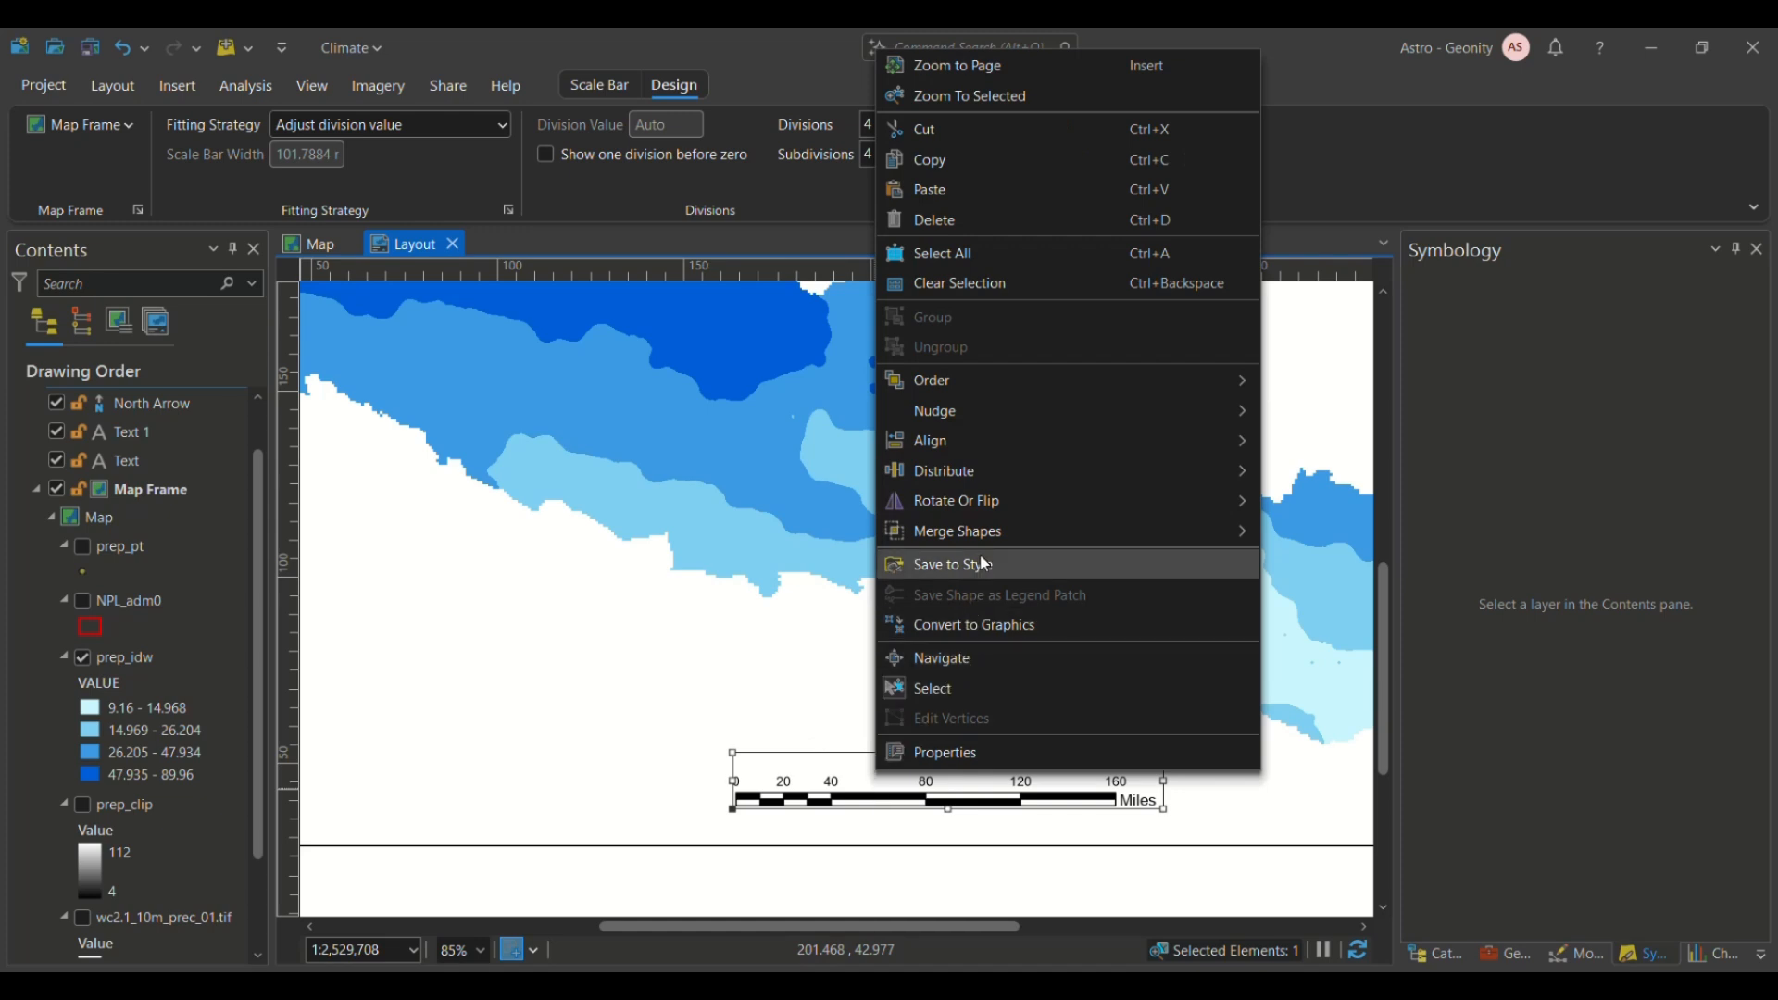
left_click(672, 93)
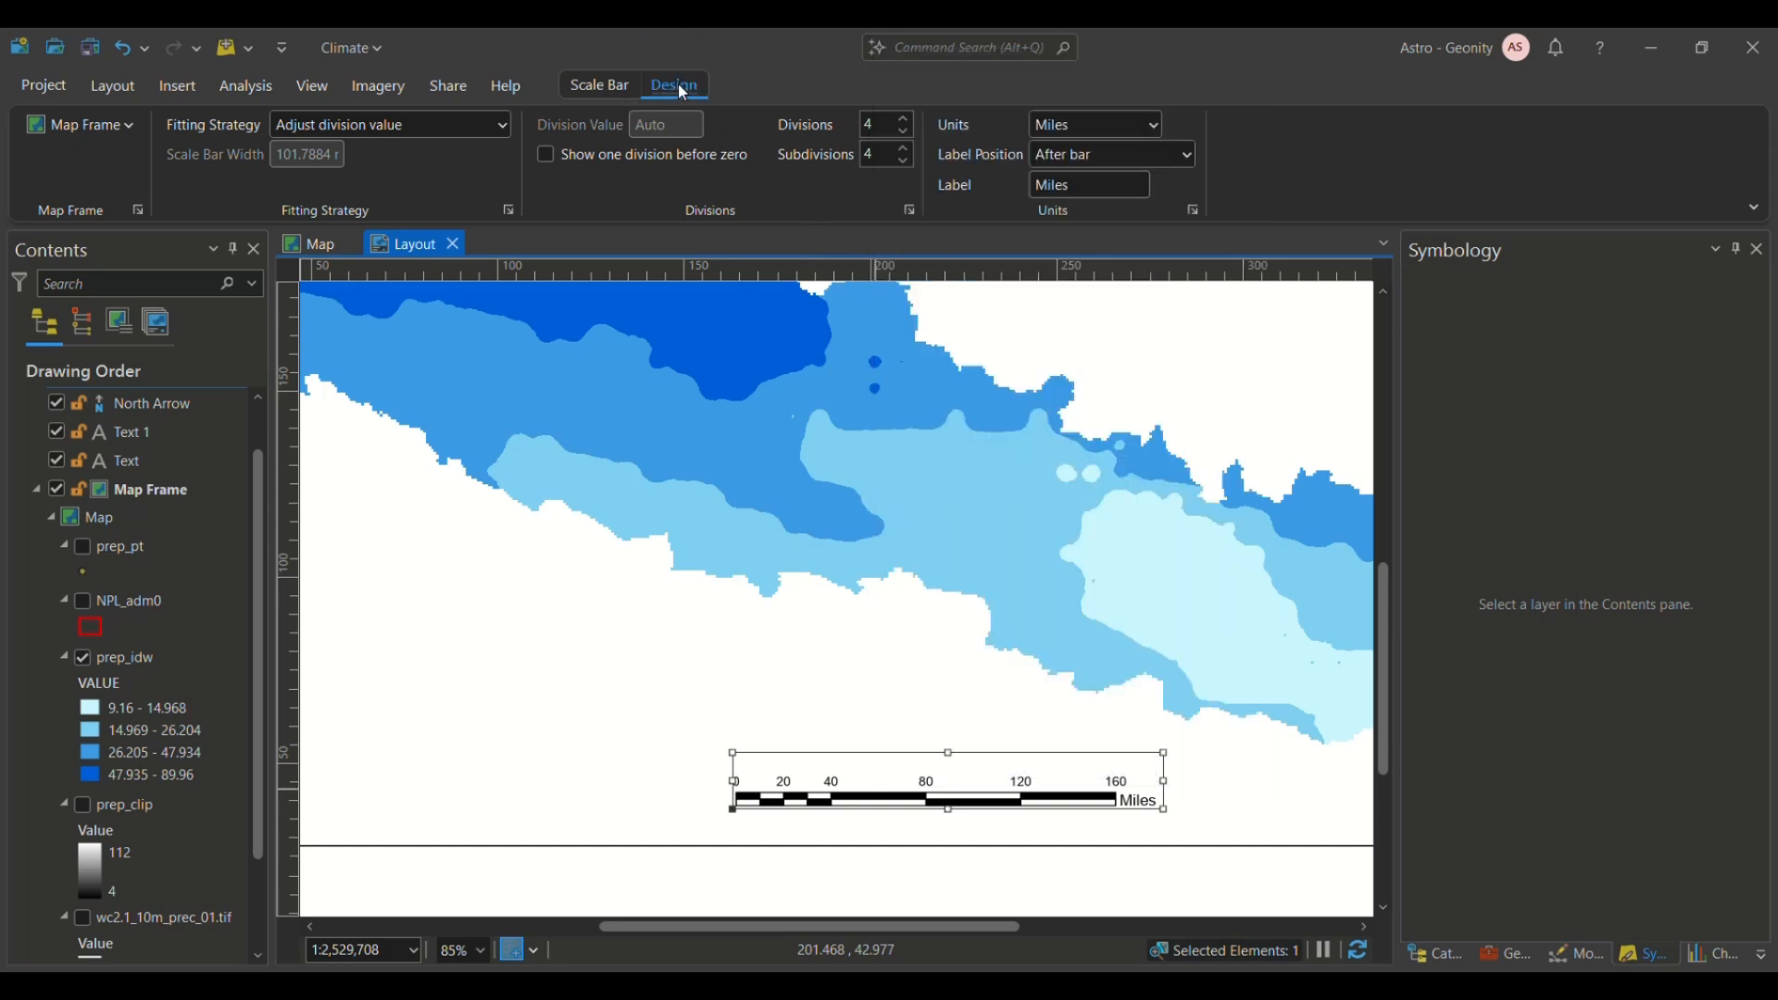
left_click(1153, 124)
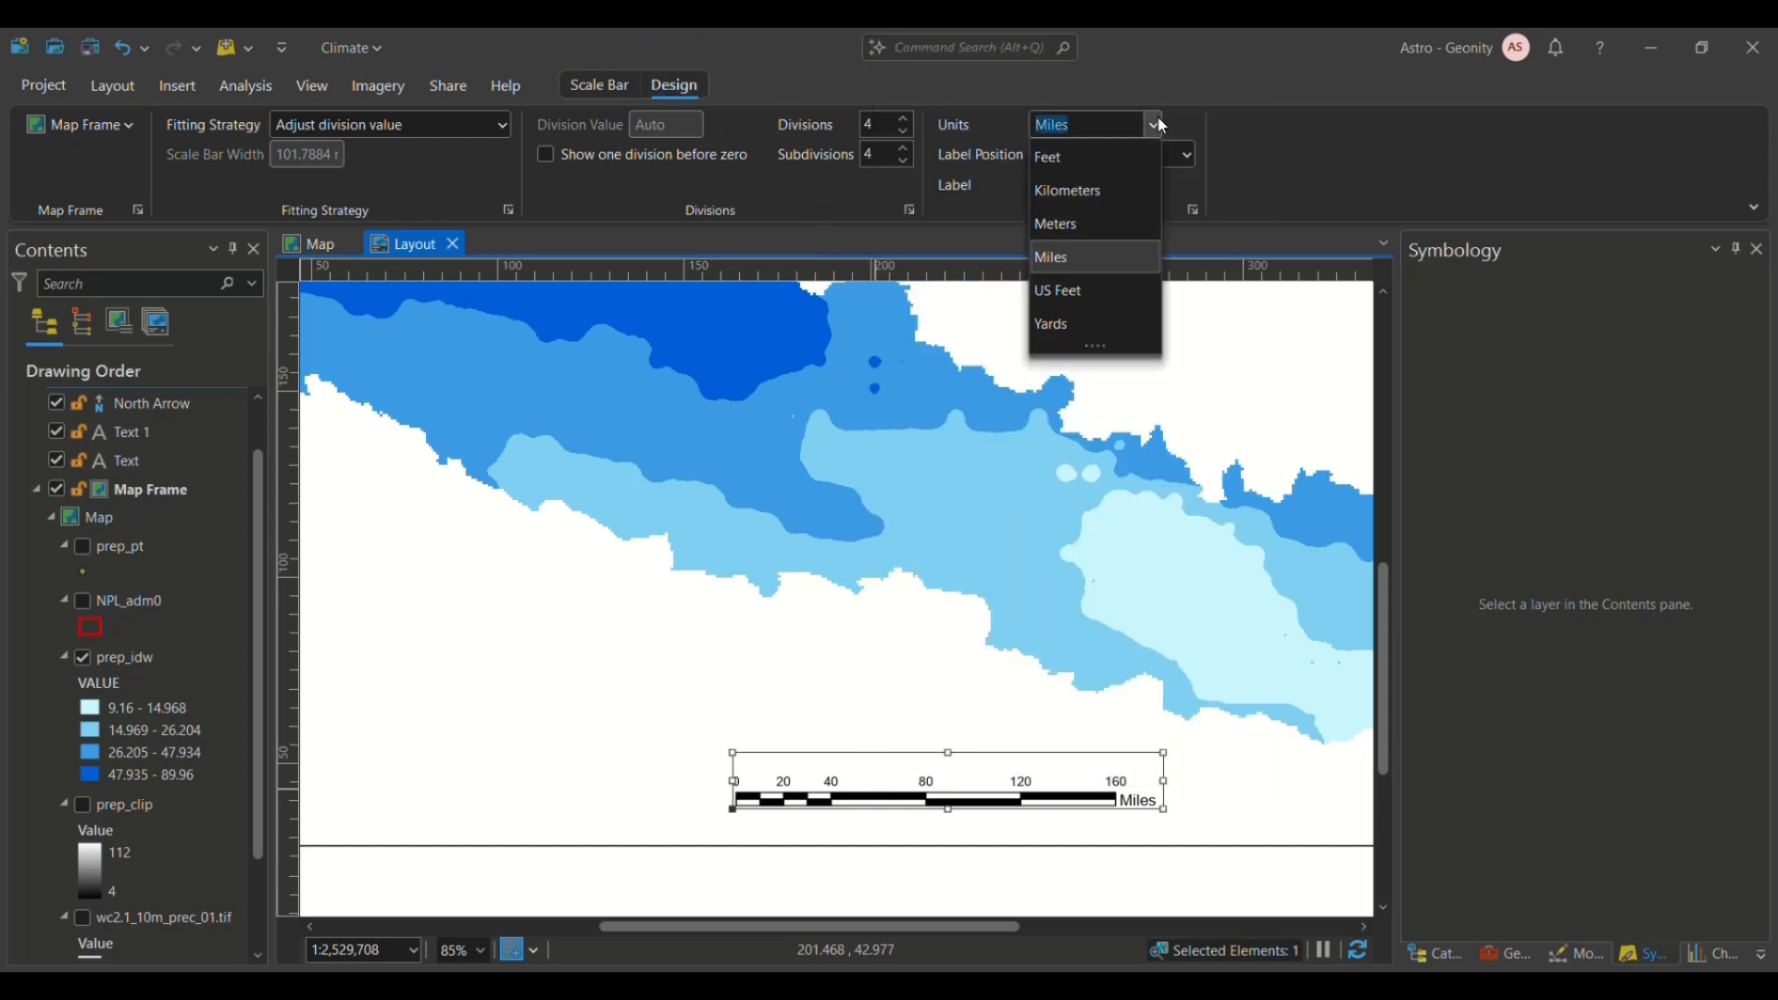
left_click(1111, 189)
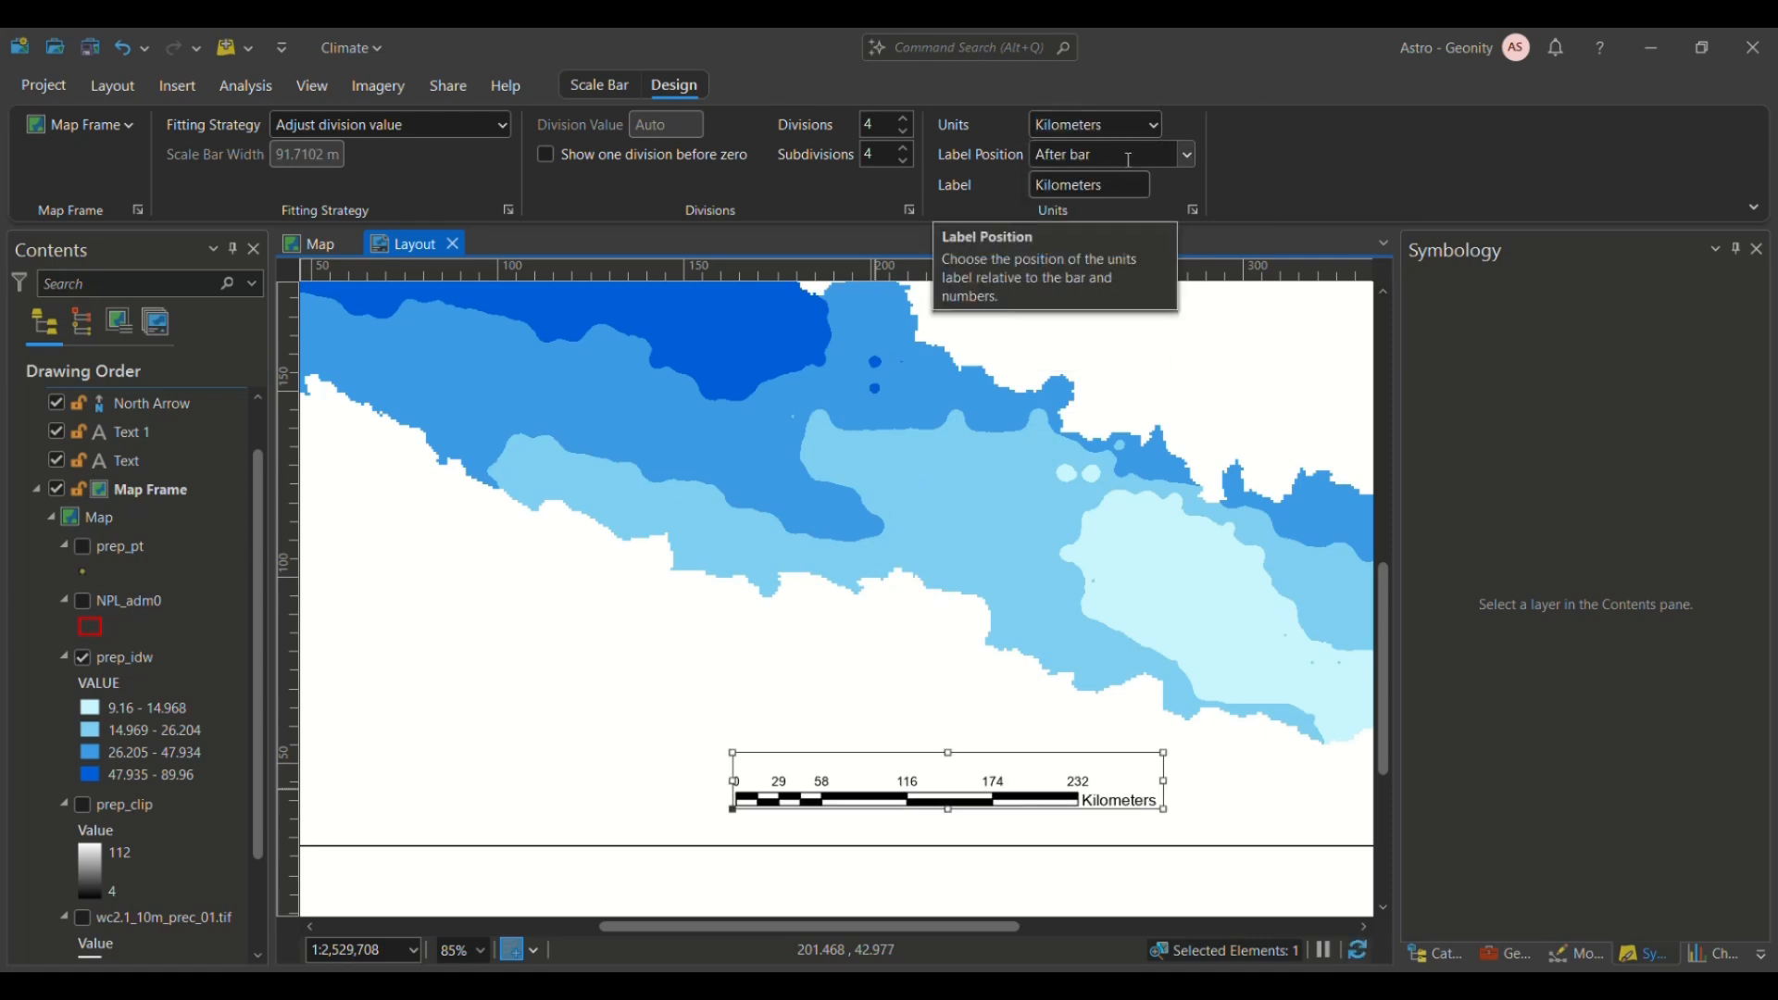
double_click(1108, 182)
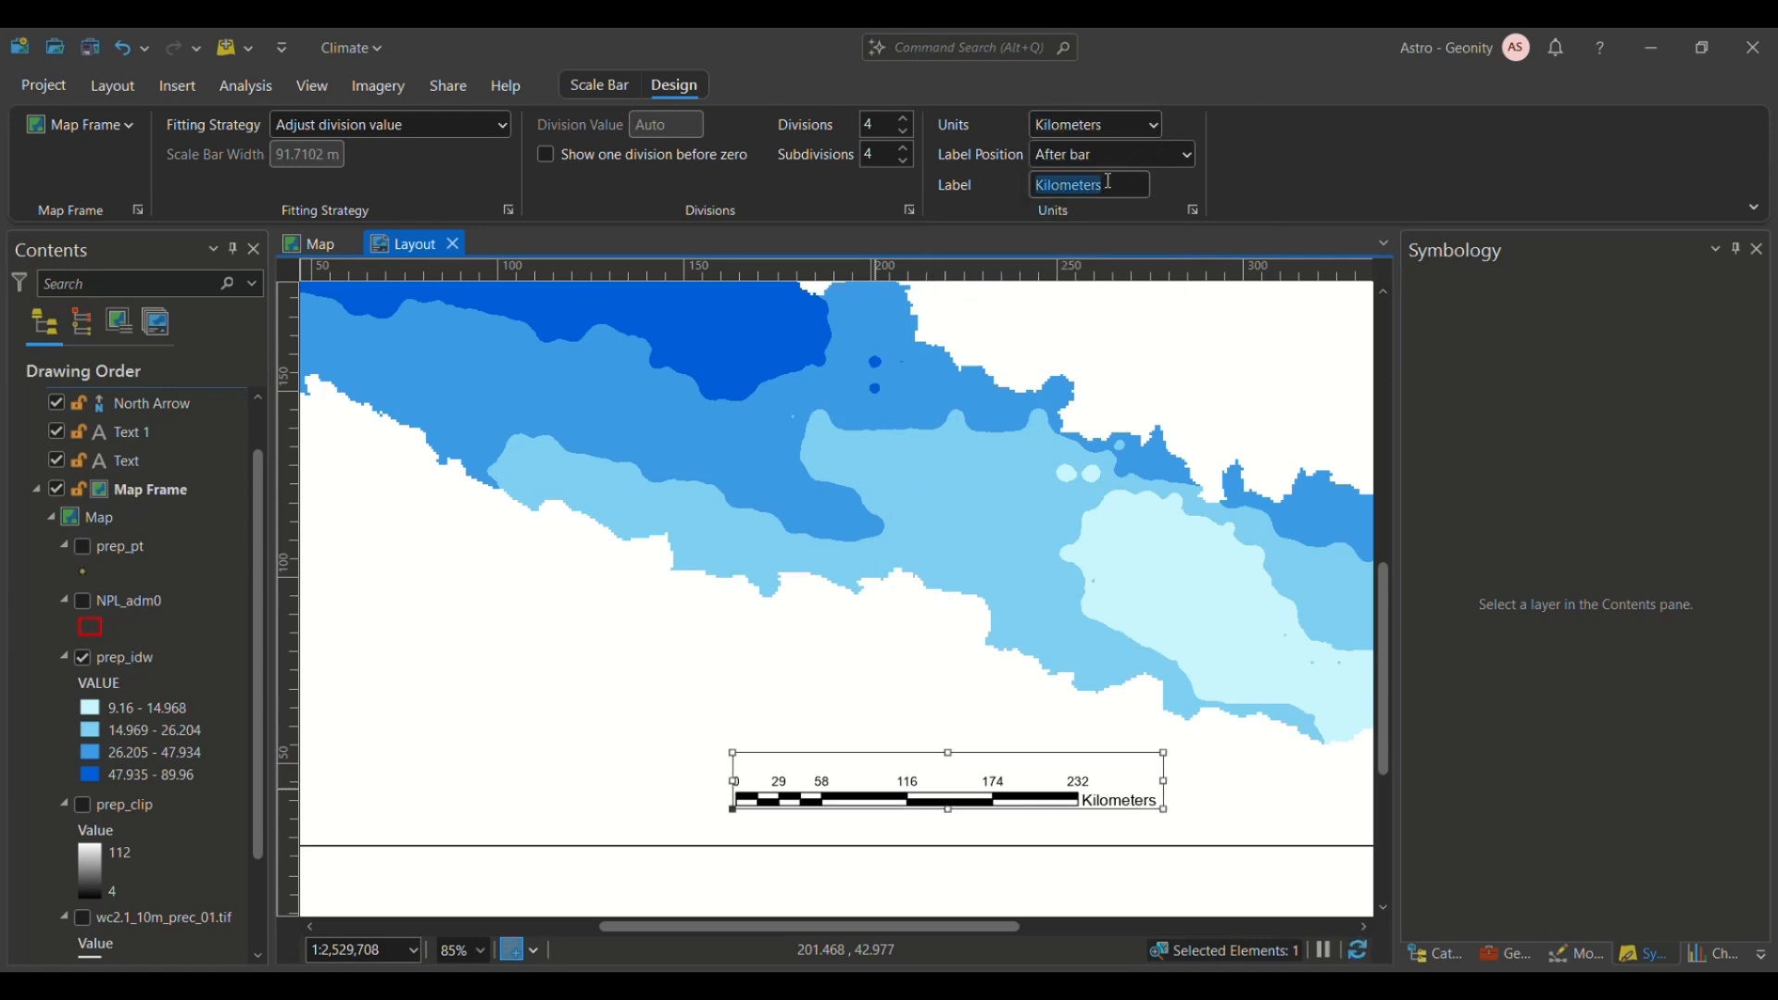
type("KM")
left_click(1169, 151)
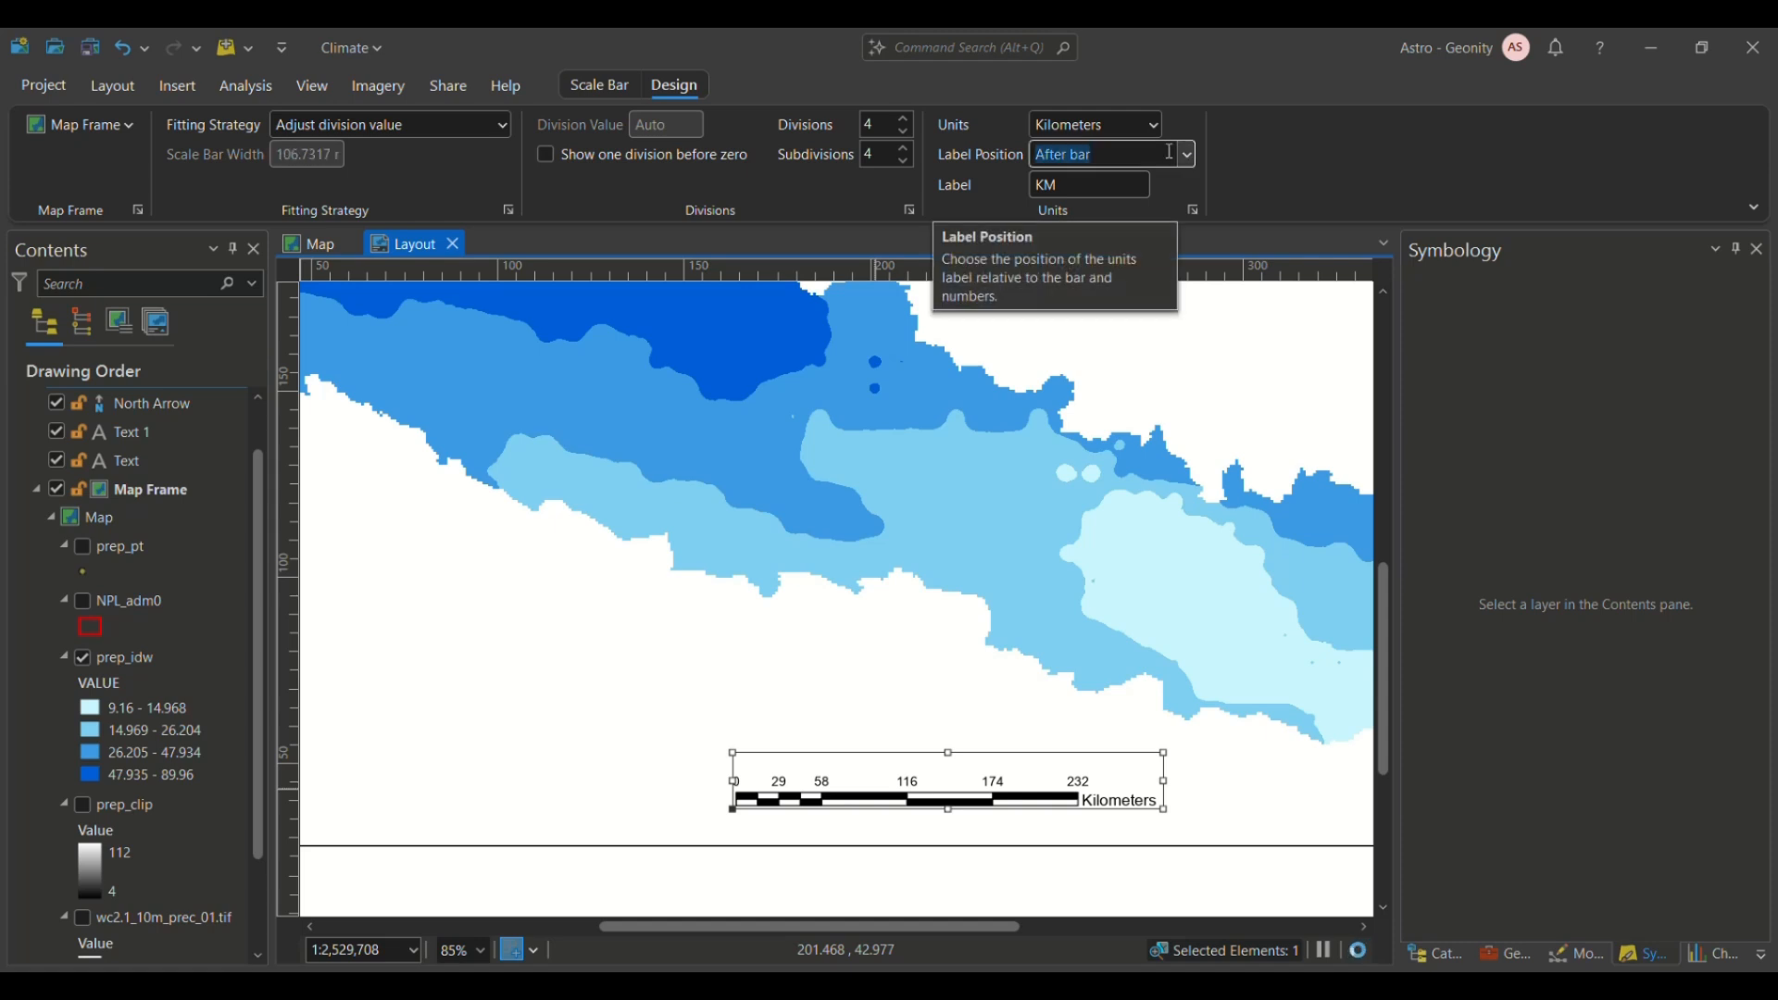
left_click(1169, 152)
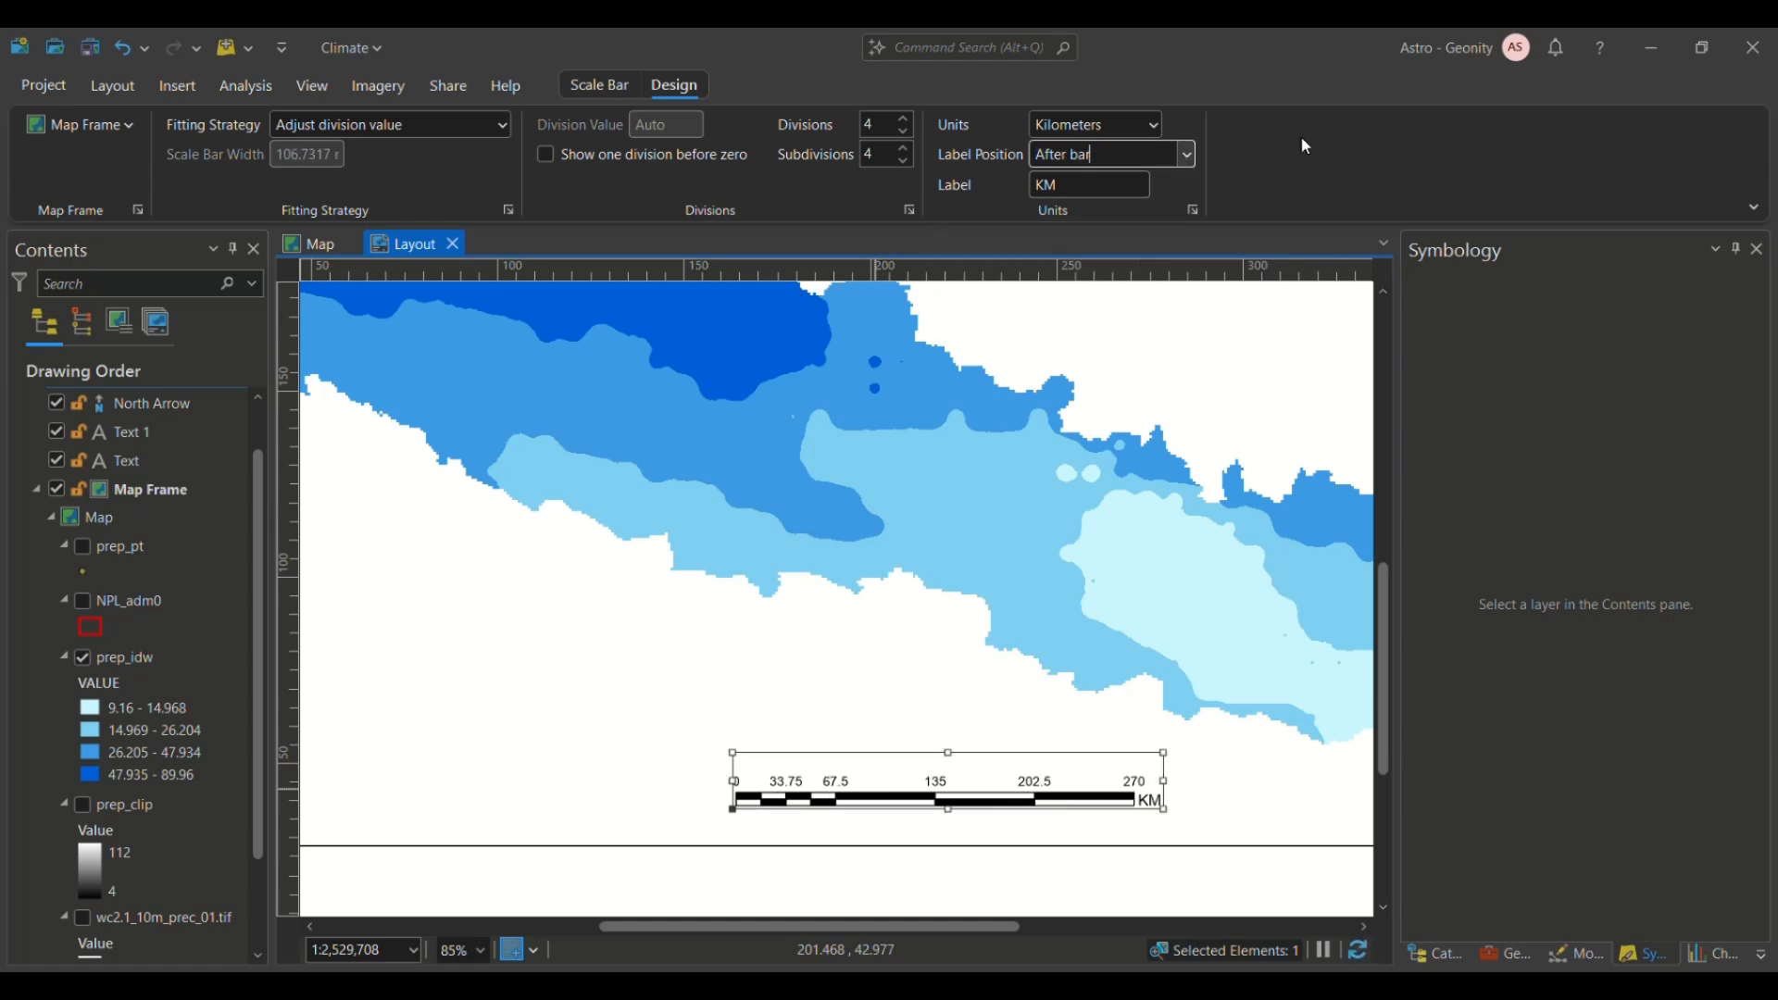
left_click(904, 120)
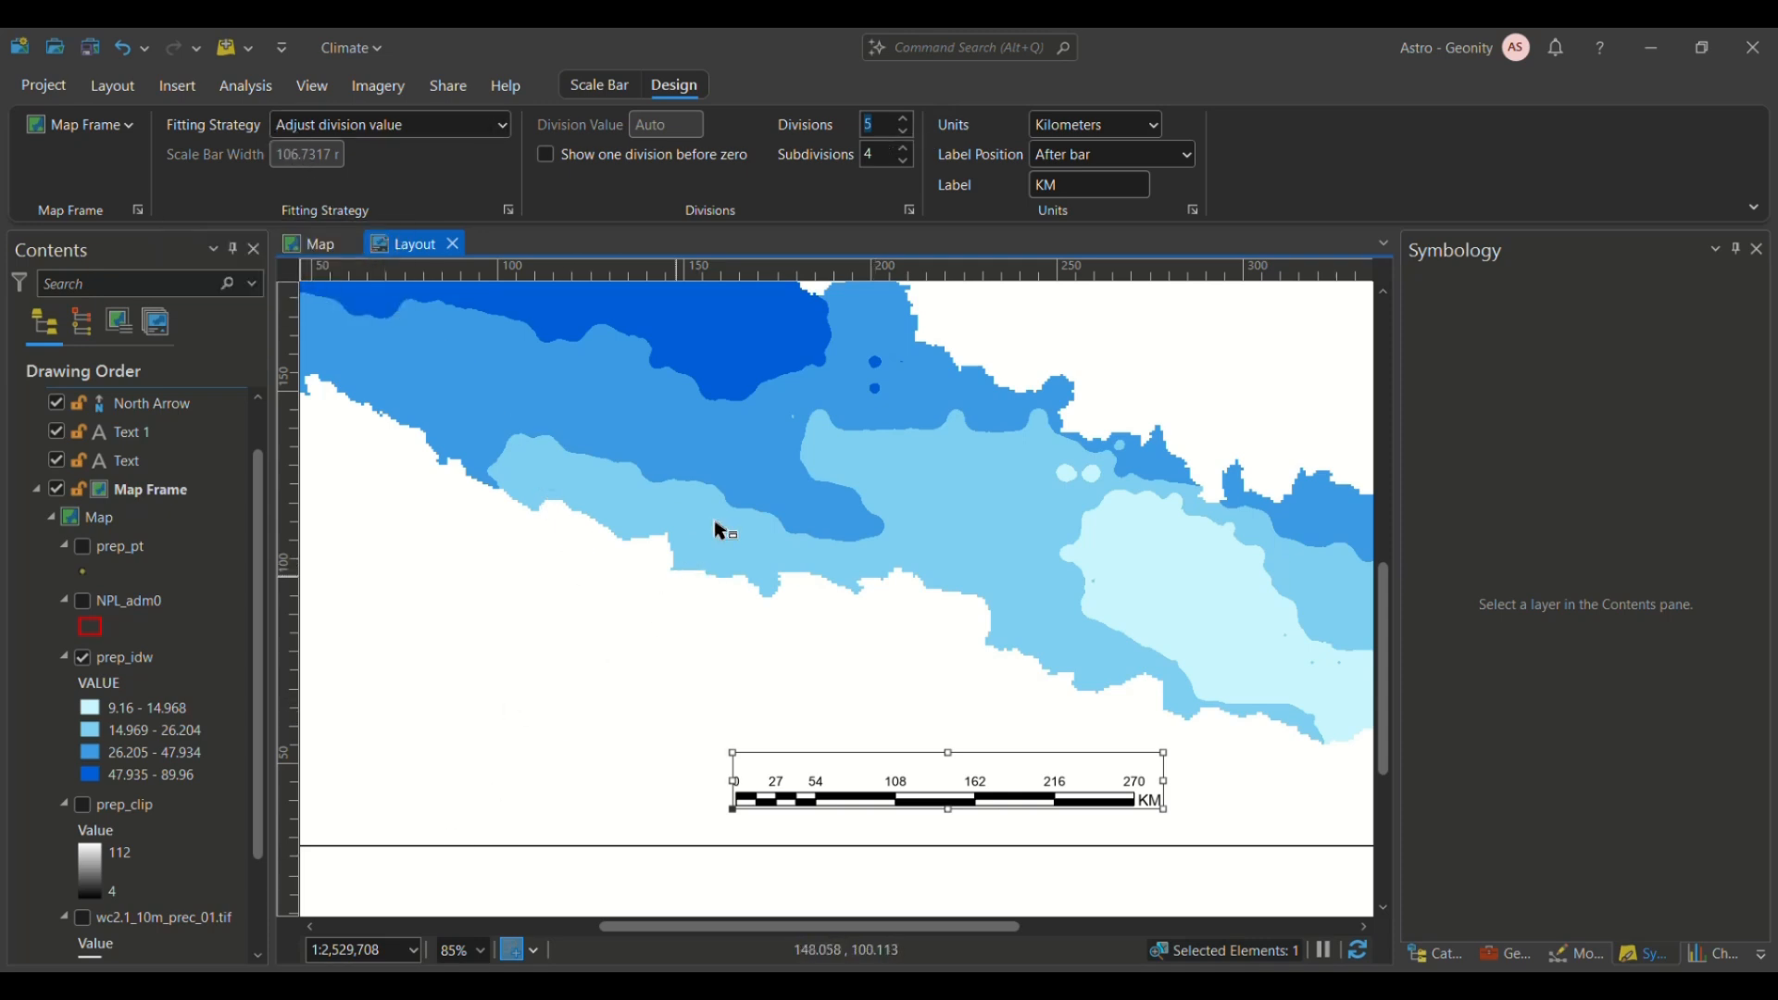
Step: Set the map frame's scale to 1:2,500,000
left_click(332, 953)
key("BackSpace")
key("BackSpace")
key("Return")
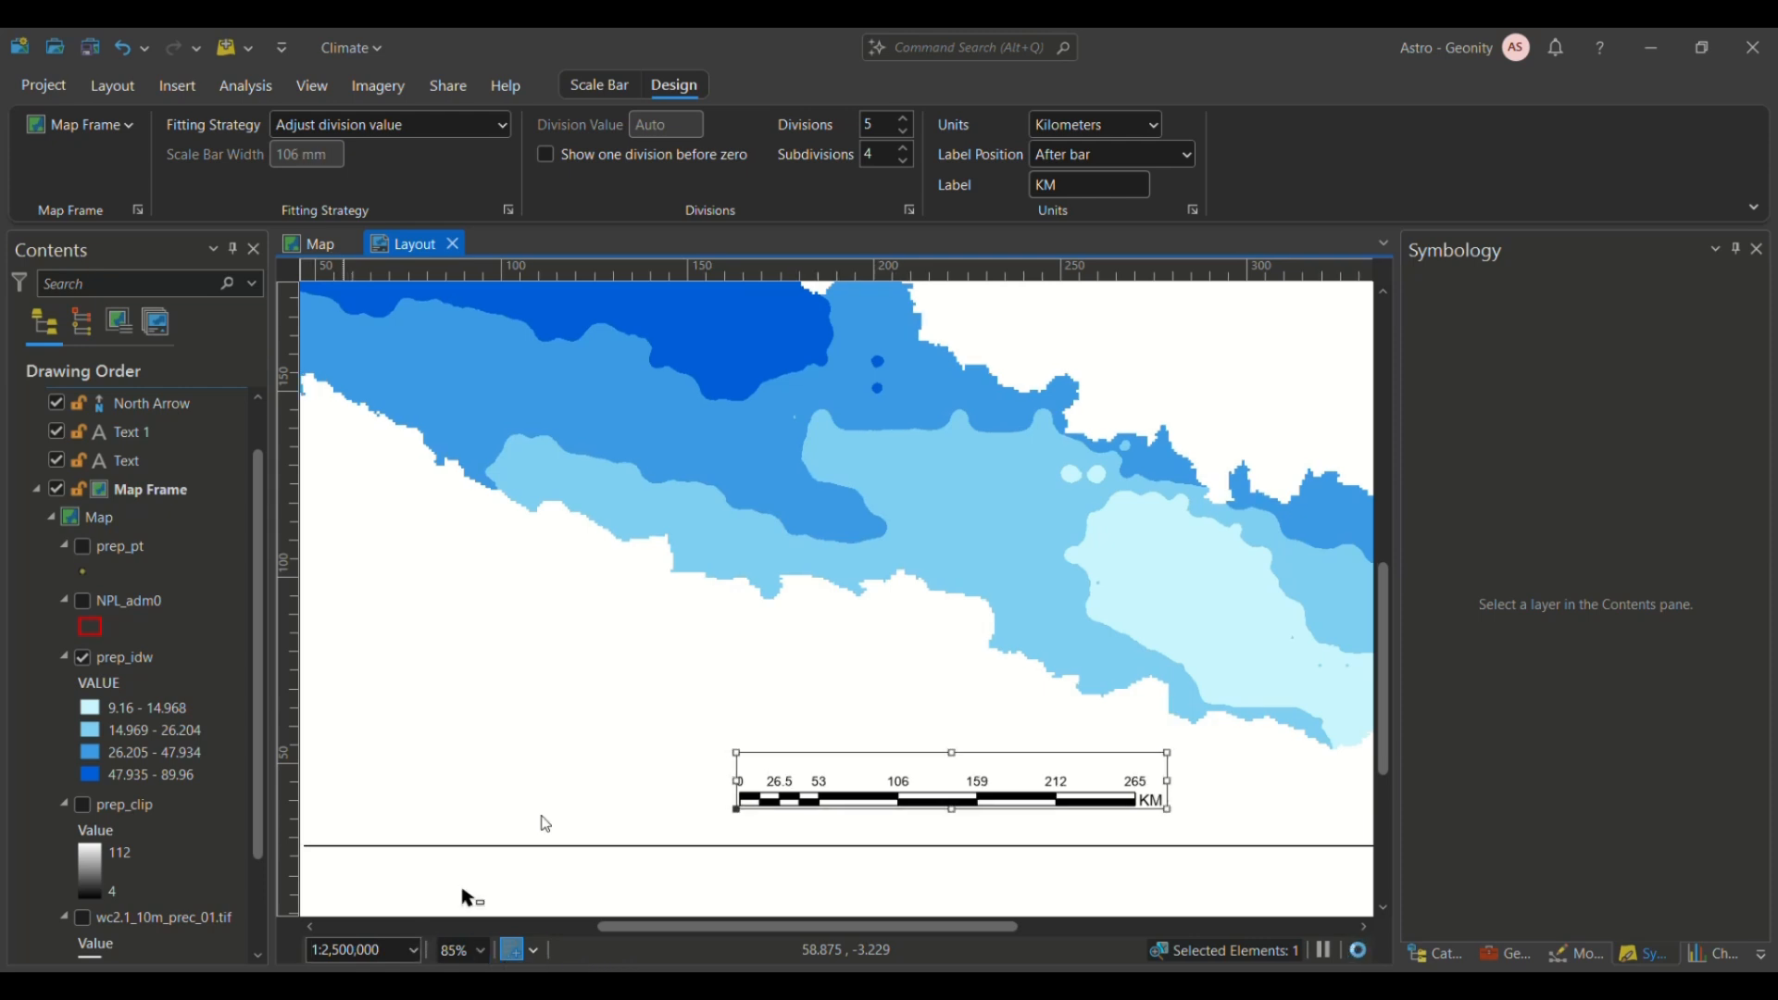
scroll(811, 590, "down", 3)
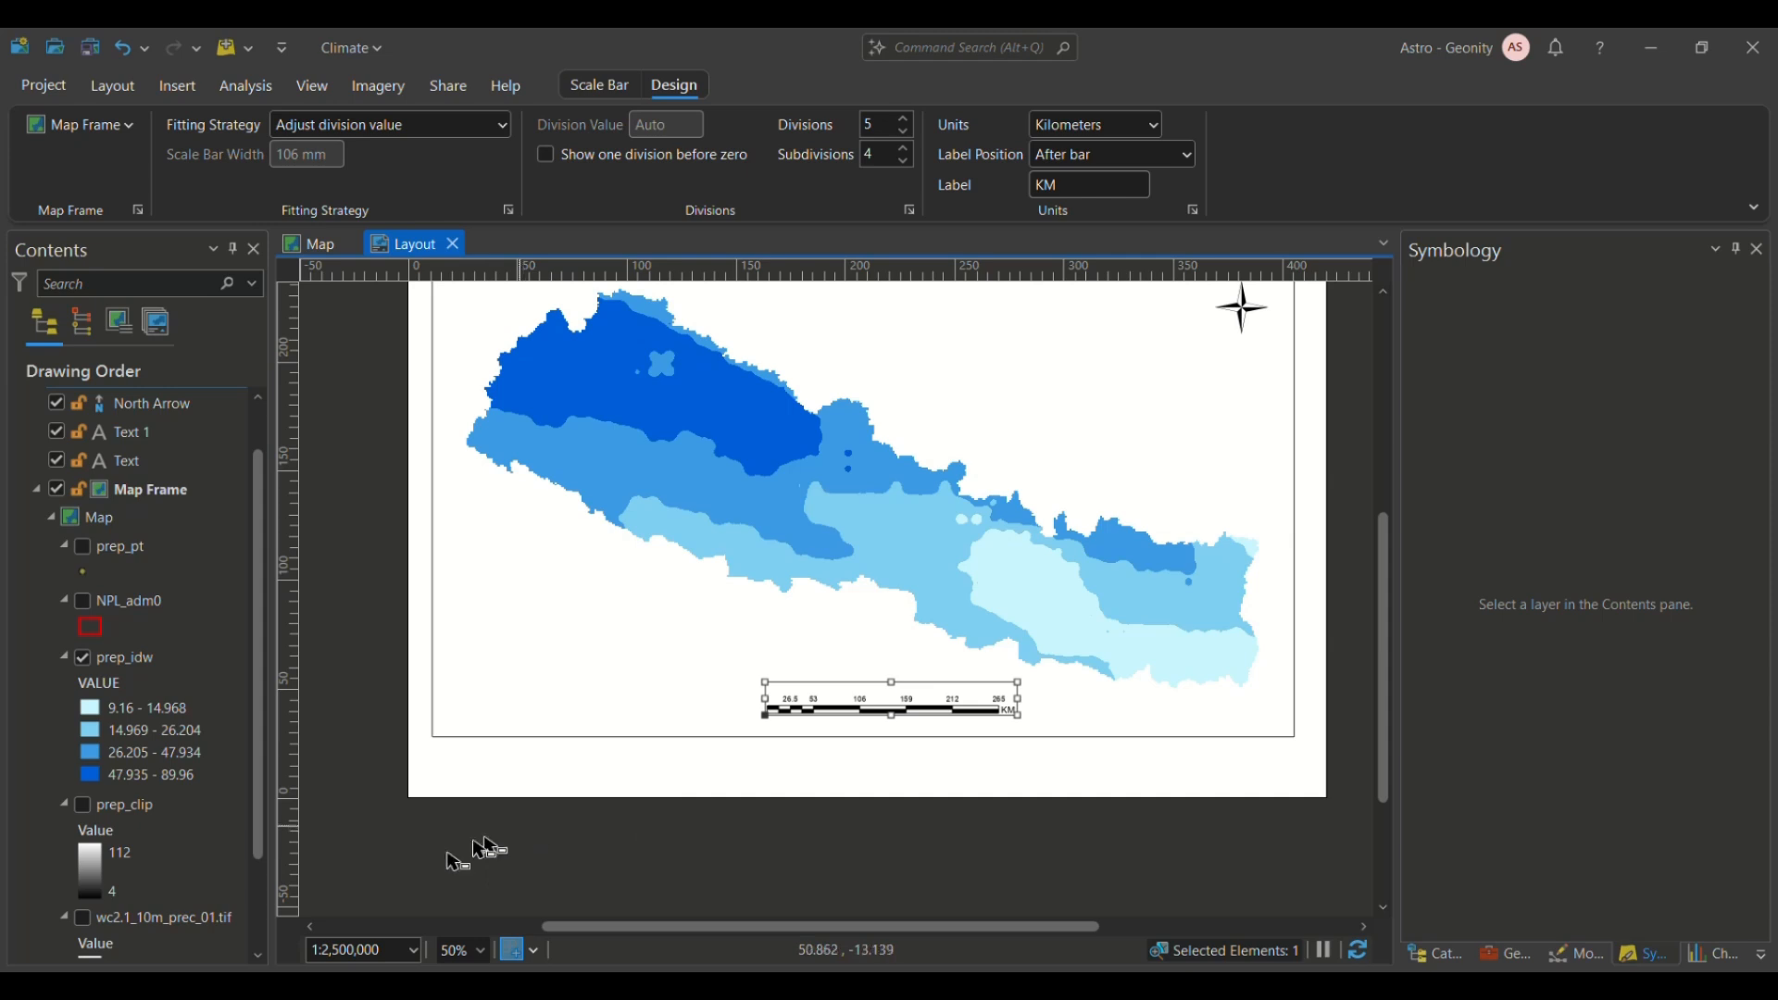
left_click(314, 243)
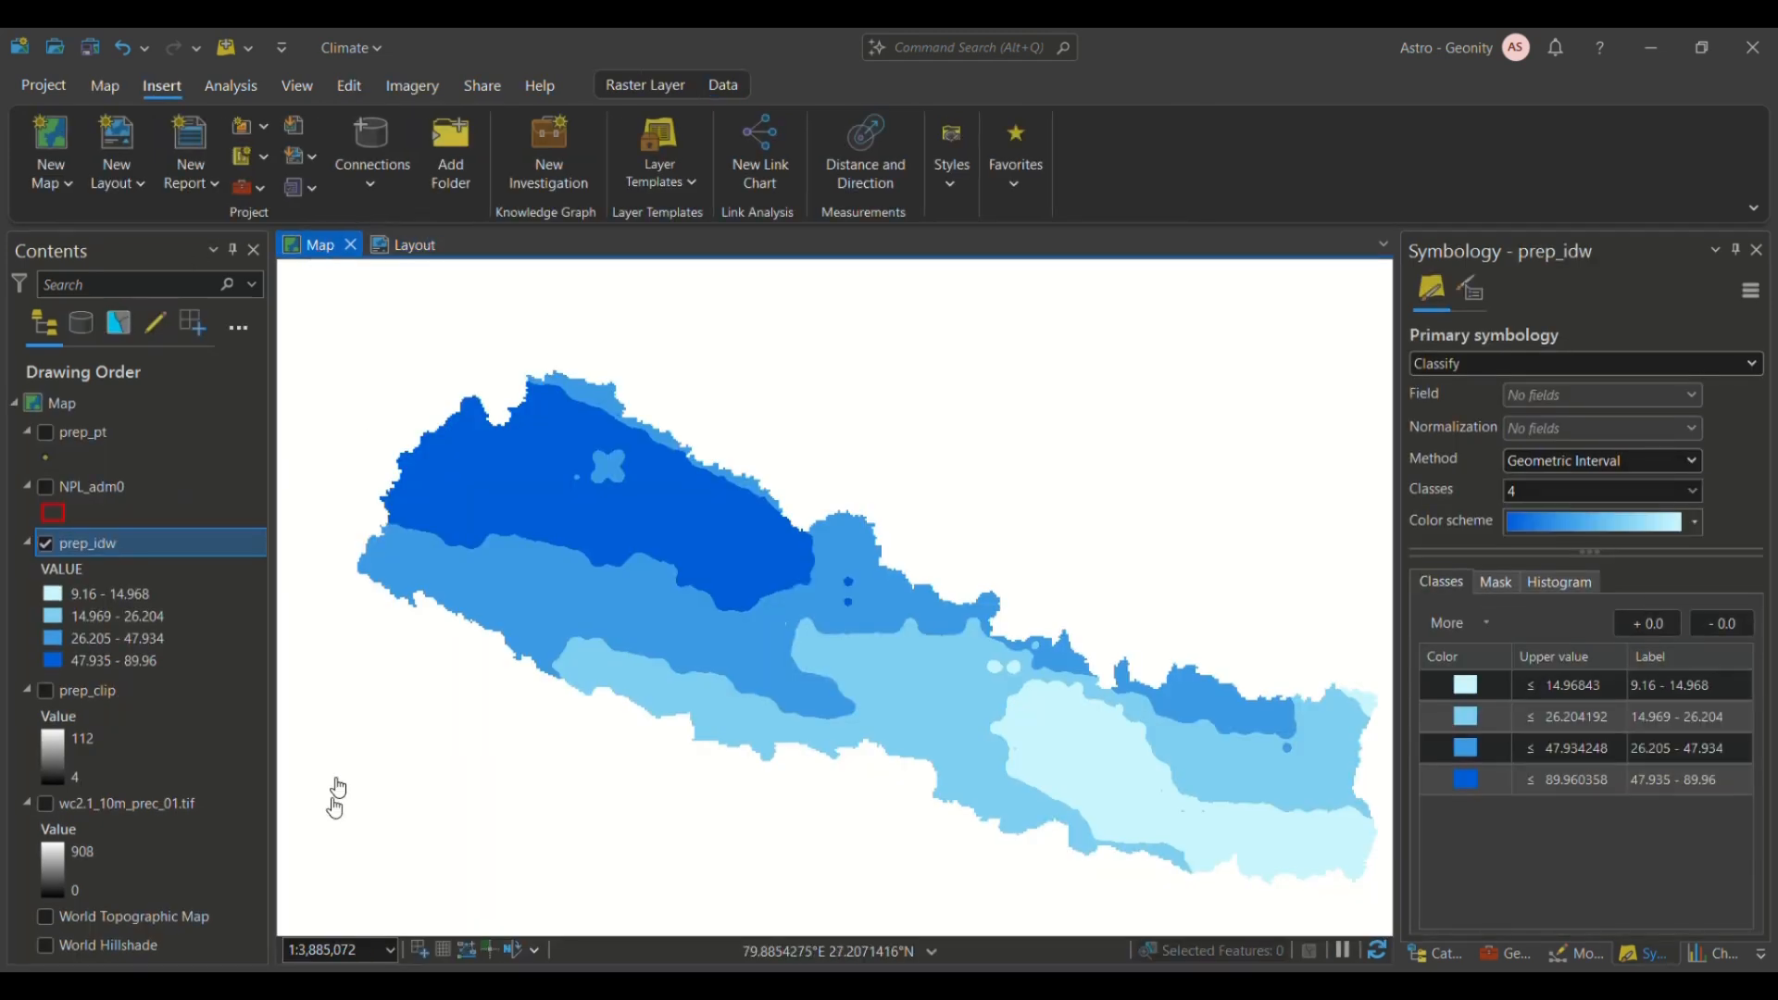
left_click(408, 248)
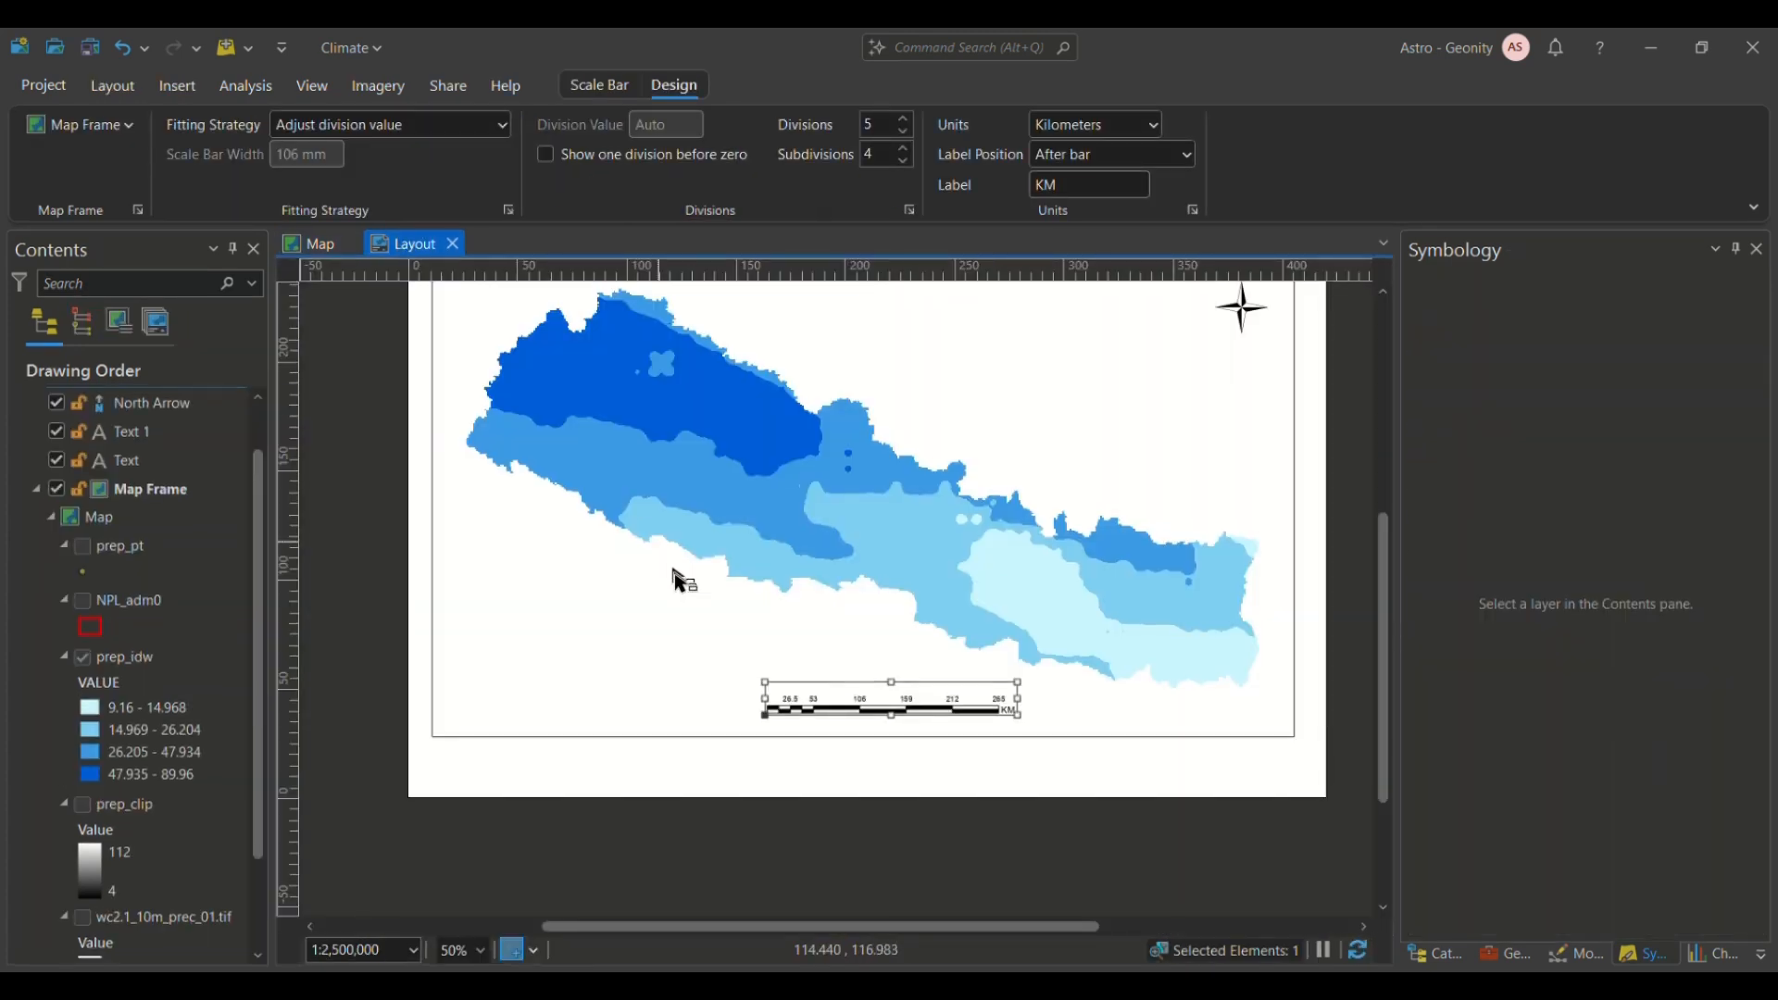
Step: Set the scale bar's fitting strategy to Adjust number of divisions and widen the bar to fit six divisions
scroll(861, 458, "up", 2)
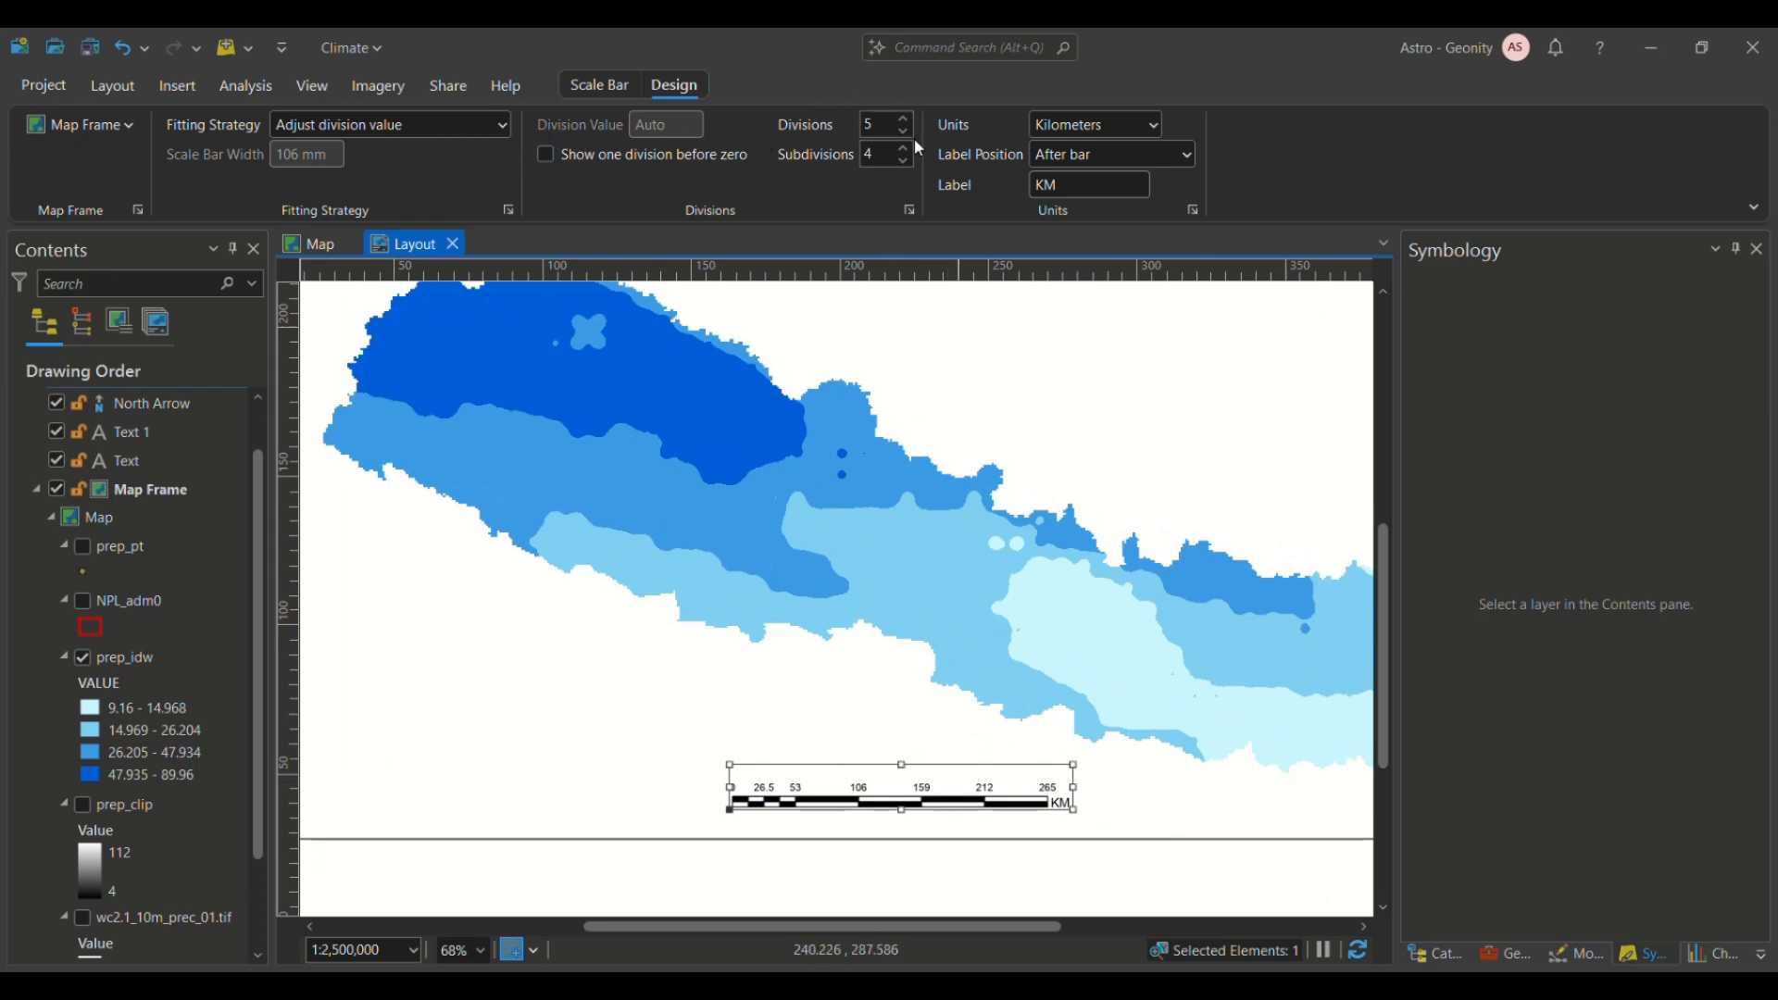
left_click(501, 125)
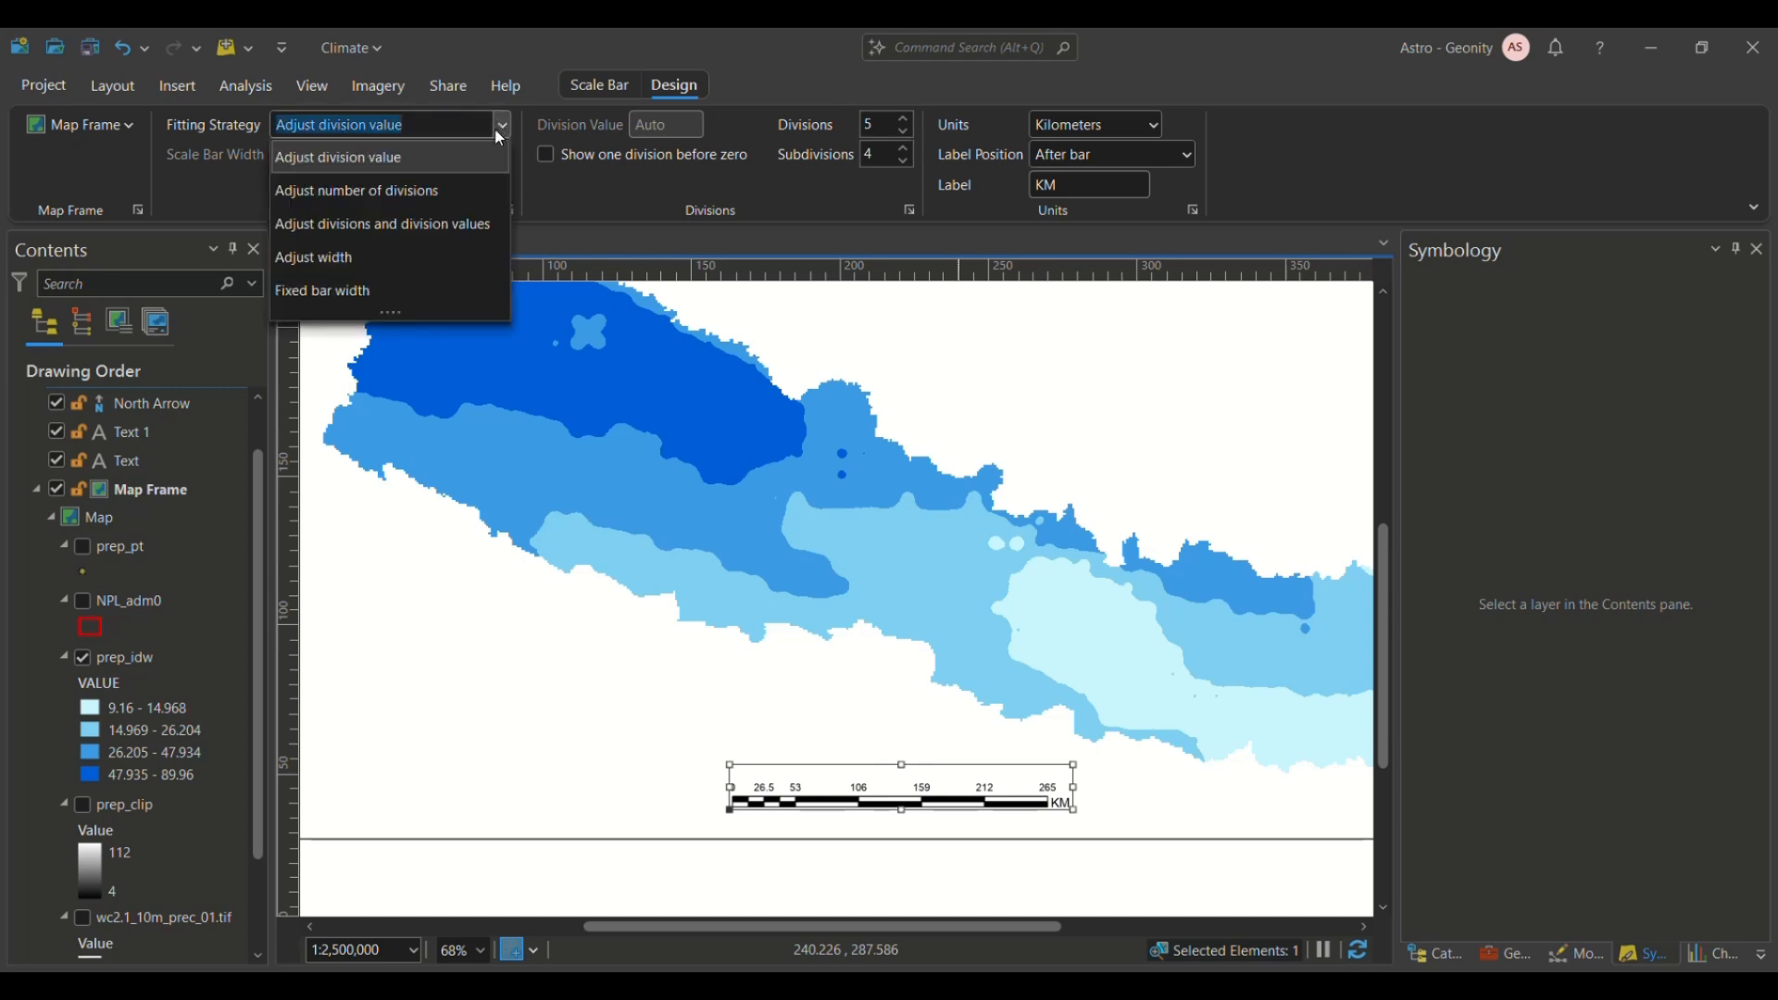
left_click(404, 189)
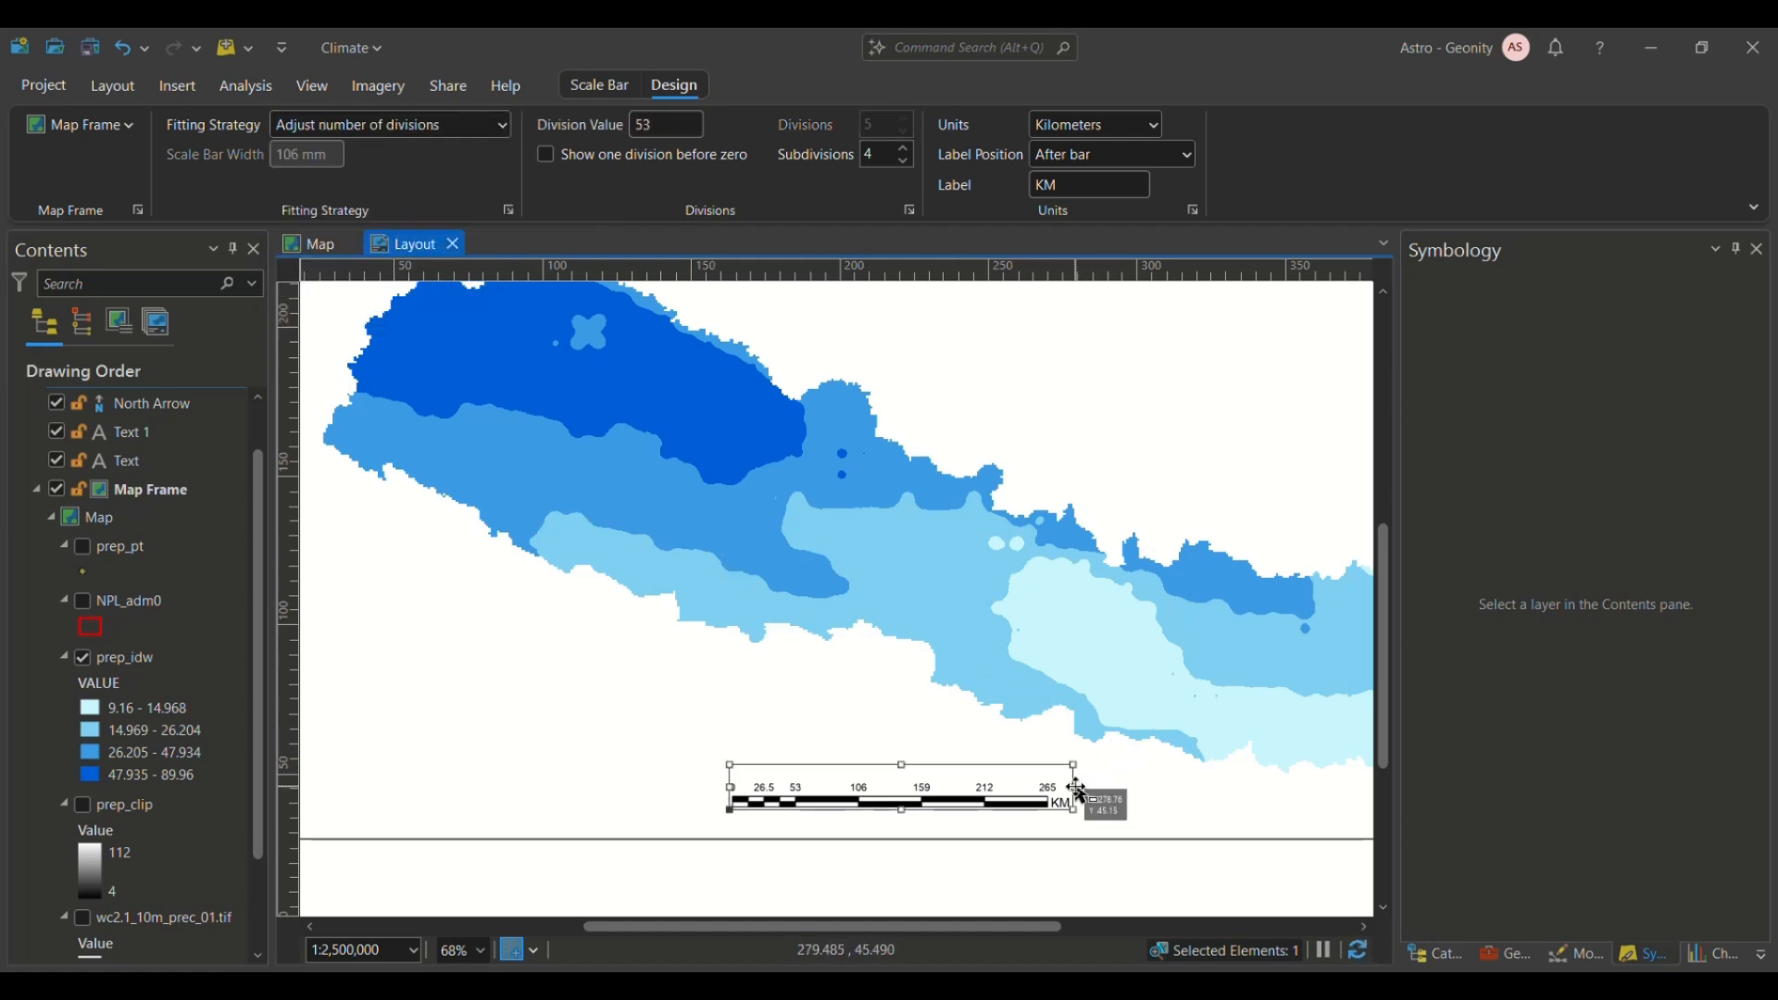
left_click_drag(1077, 790, 1097, 788)
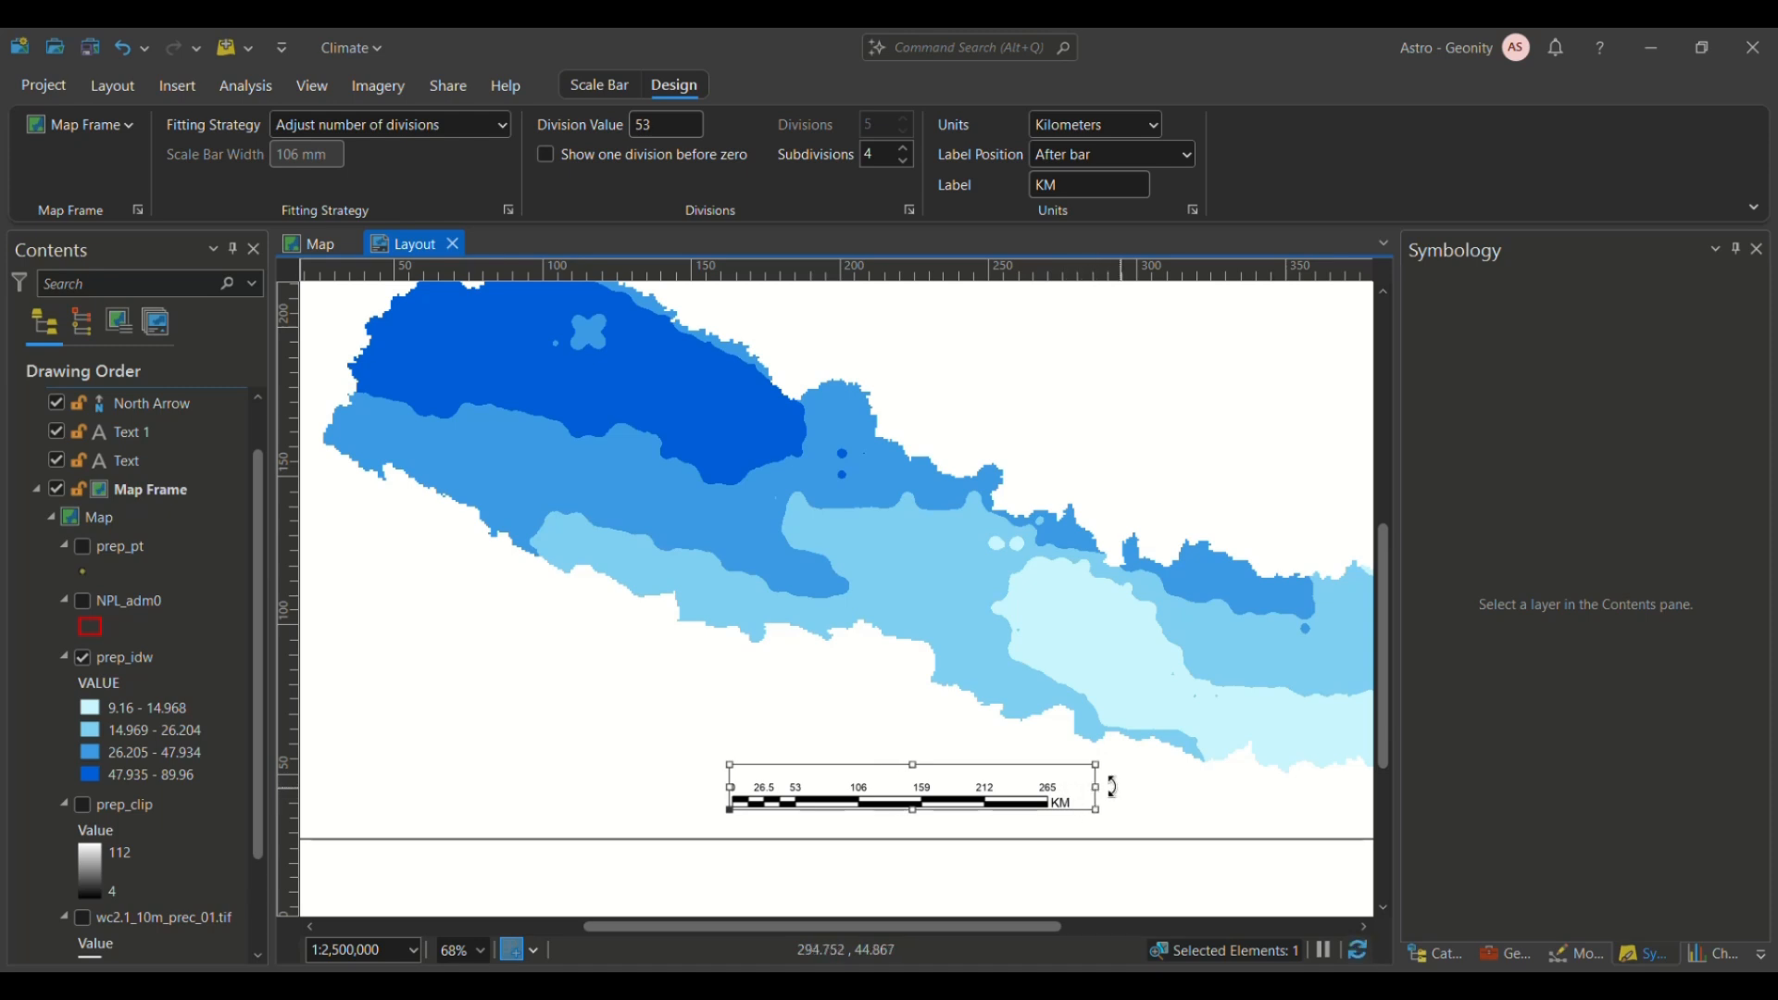
left_click_drag(1096, 788, 1182, 781)
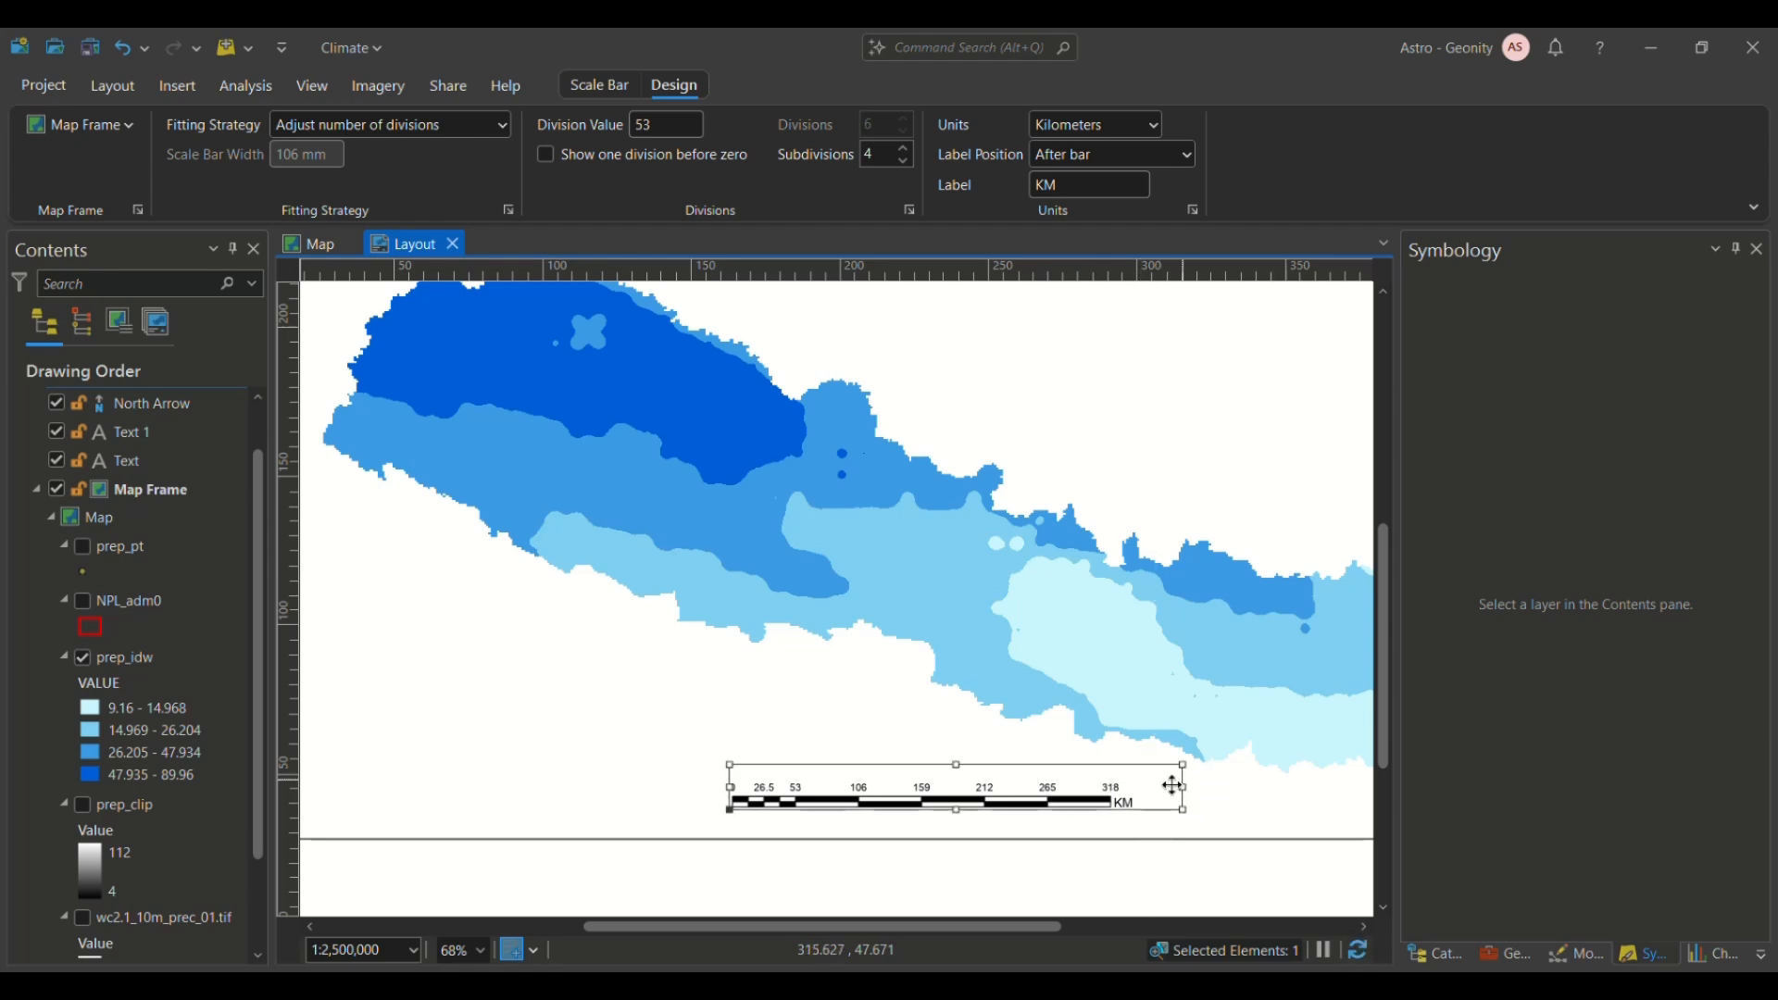
Step: Set the scale bar's fitting strategy to Adjust division value
left_click(503, 127)
left_click(505, 132)
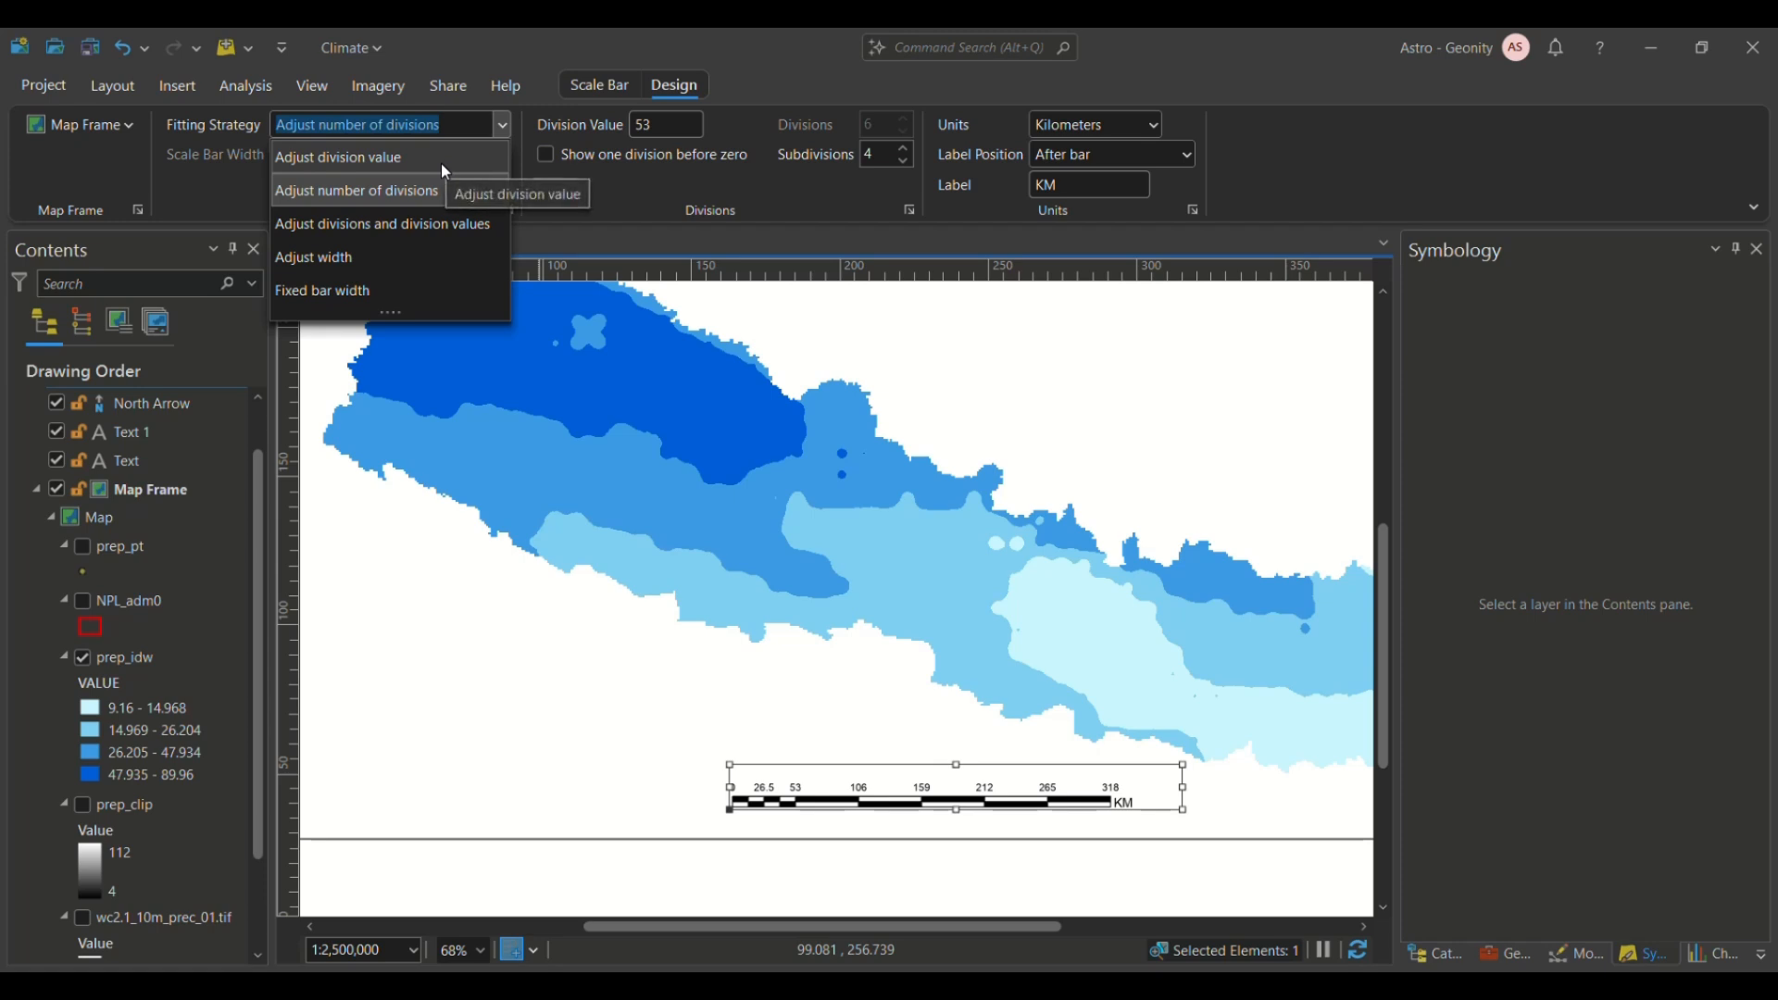
left_click(441, 163)
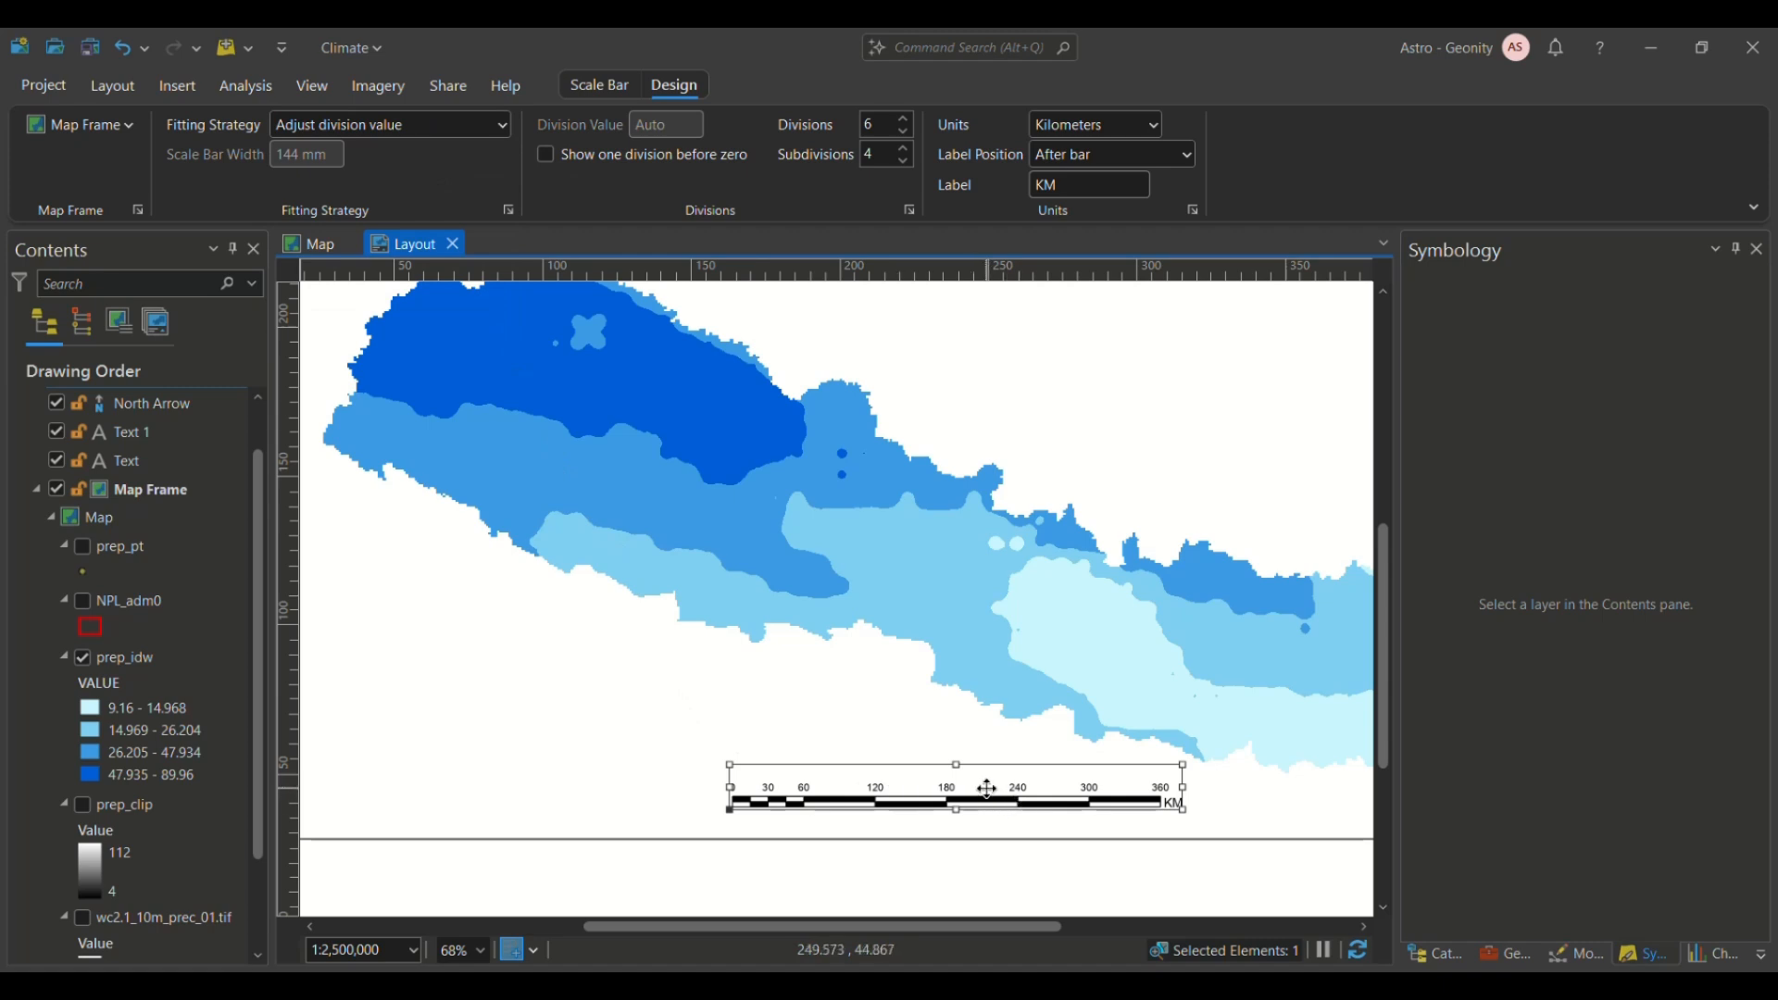
Step: Move the scale bar to the bottom centre of the map frame, just inside its lower border
left_click_drag(986, 788, 895, 802)
scroll(896, 802, "down", 3)
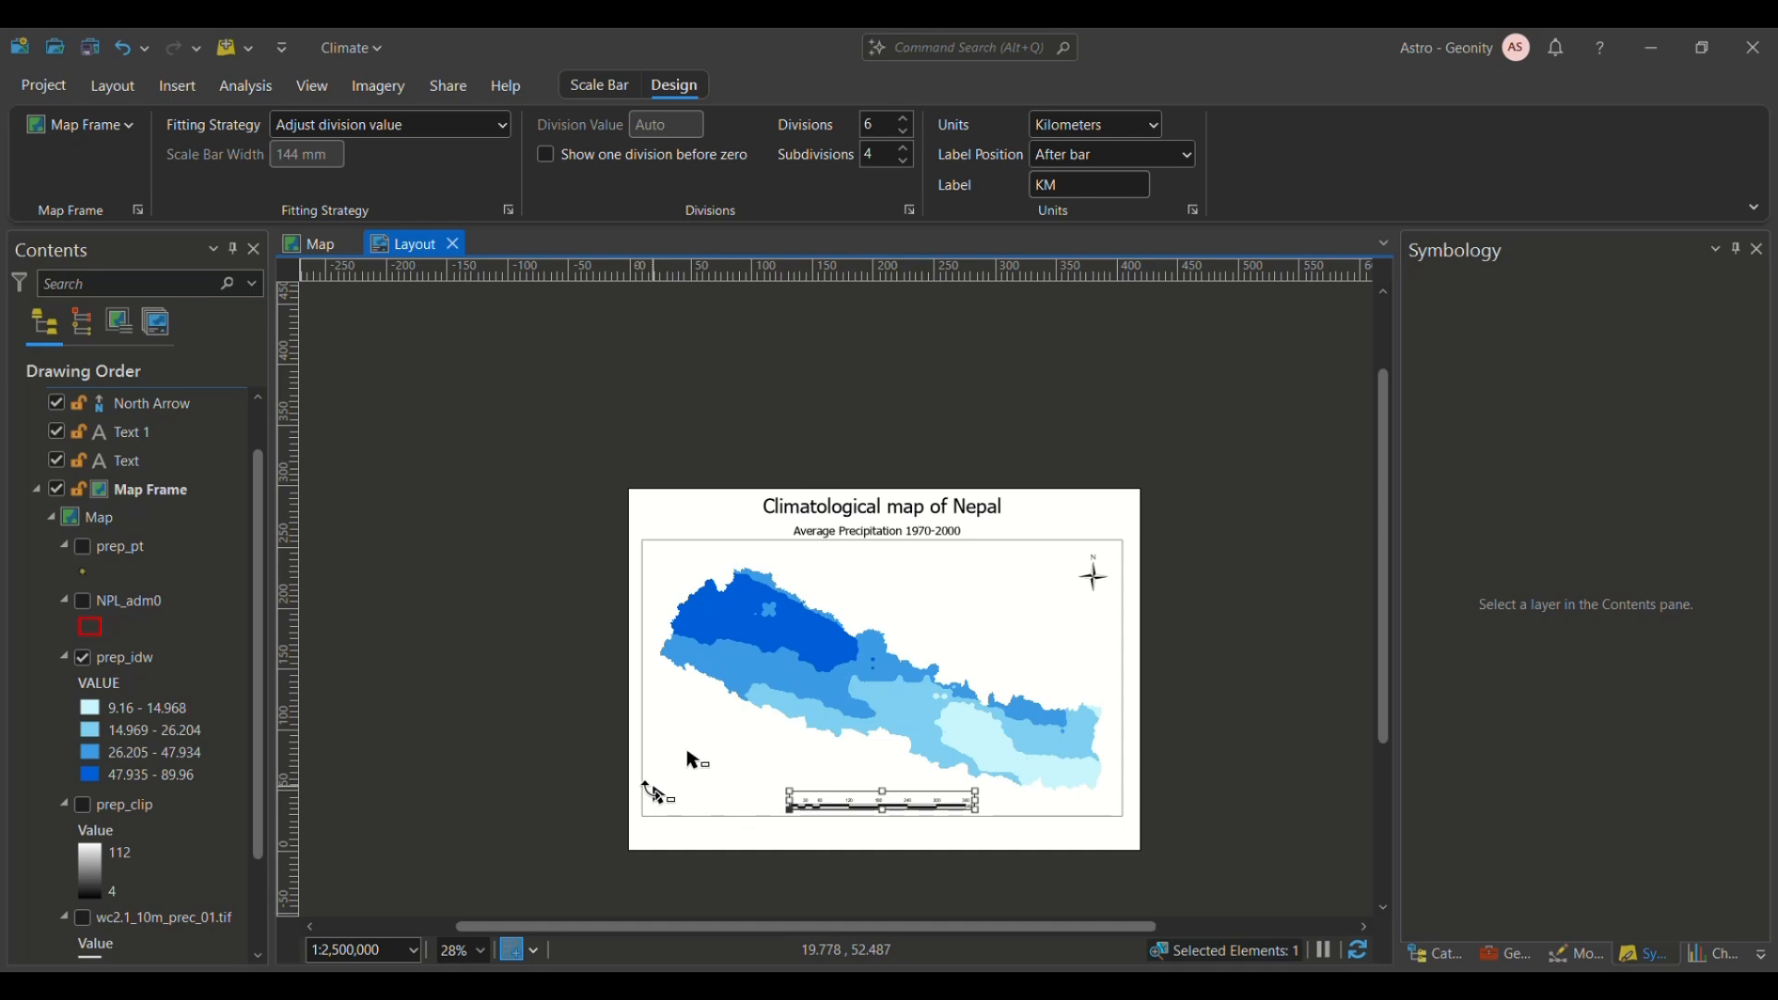
Step: Insert a legend in the Legend 1 style, about 64 mm wide and 88 mm high, in the map frame's empty lower-left area
scroll(671, 837, "up", 3)
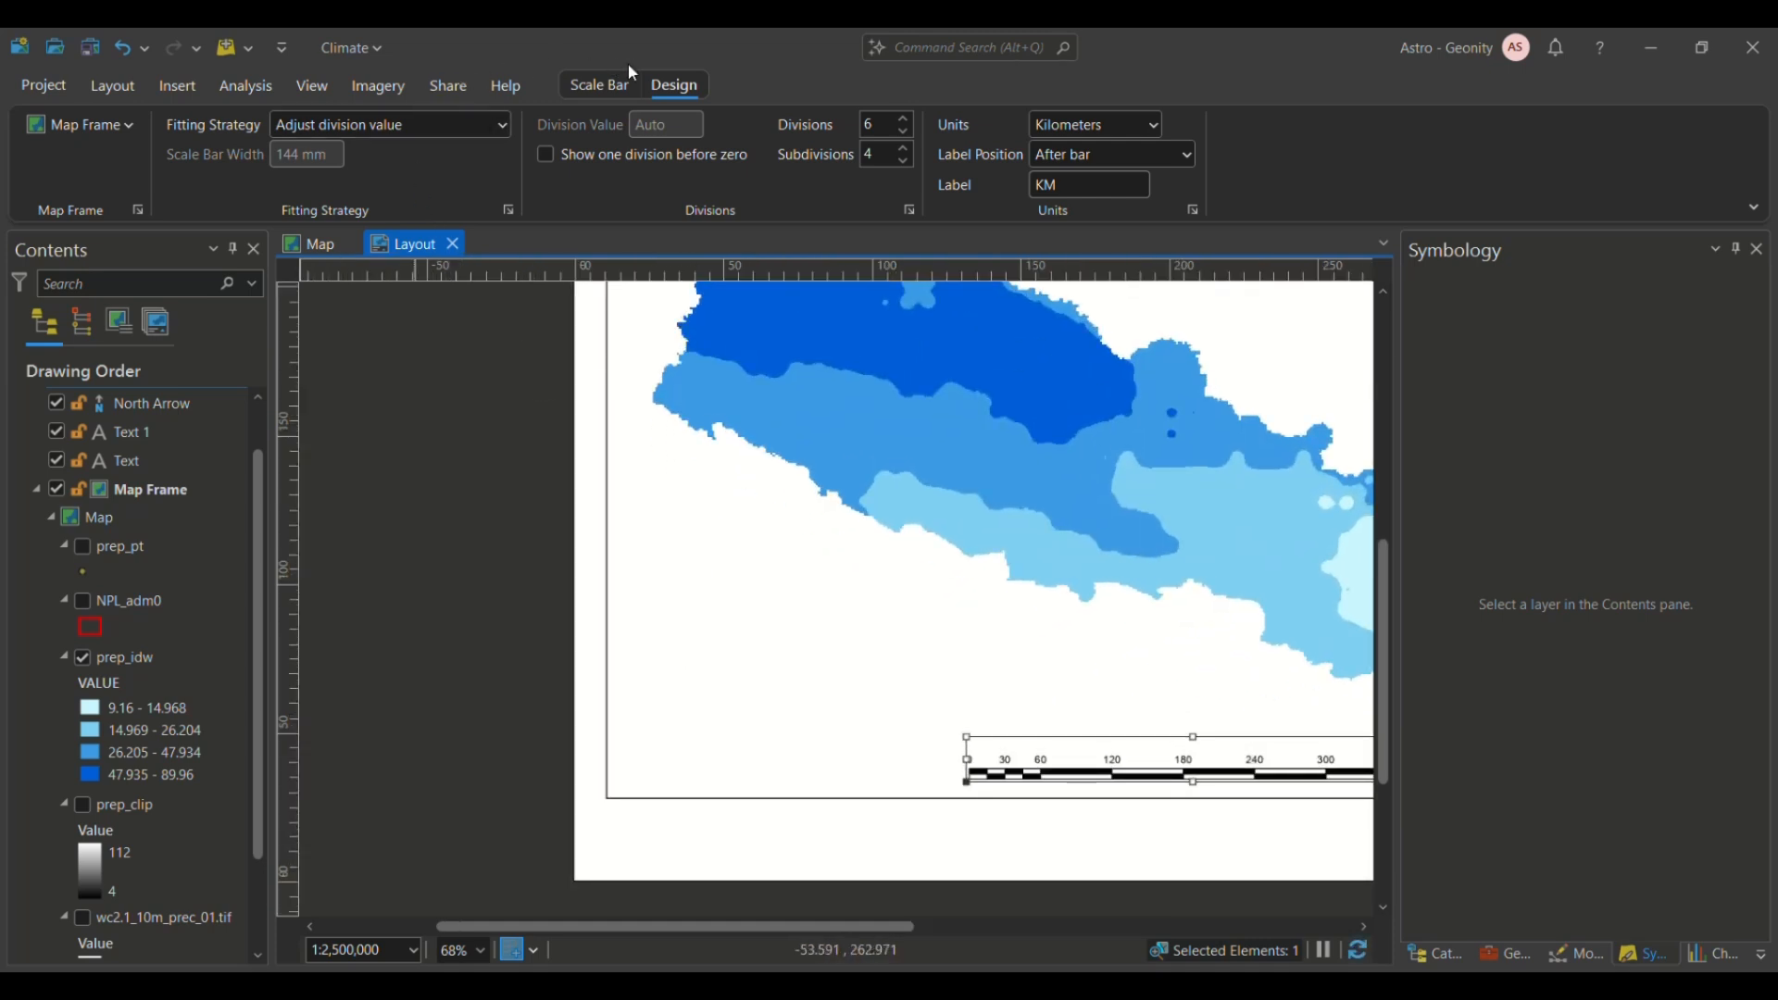
left_click(410, 85)
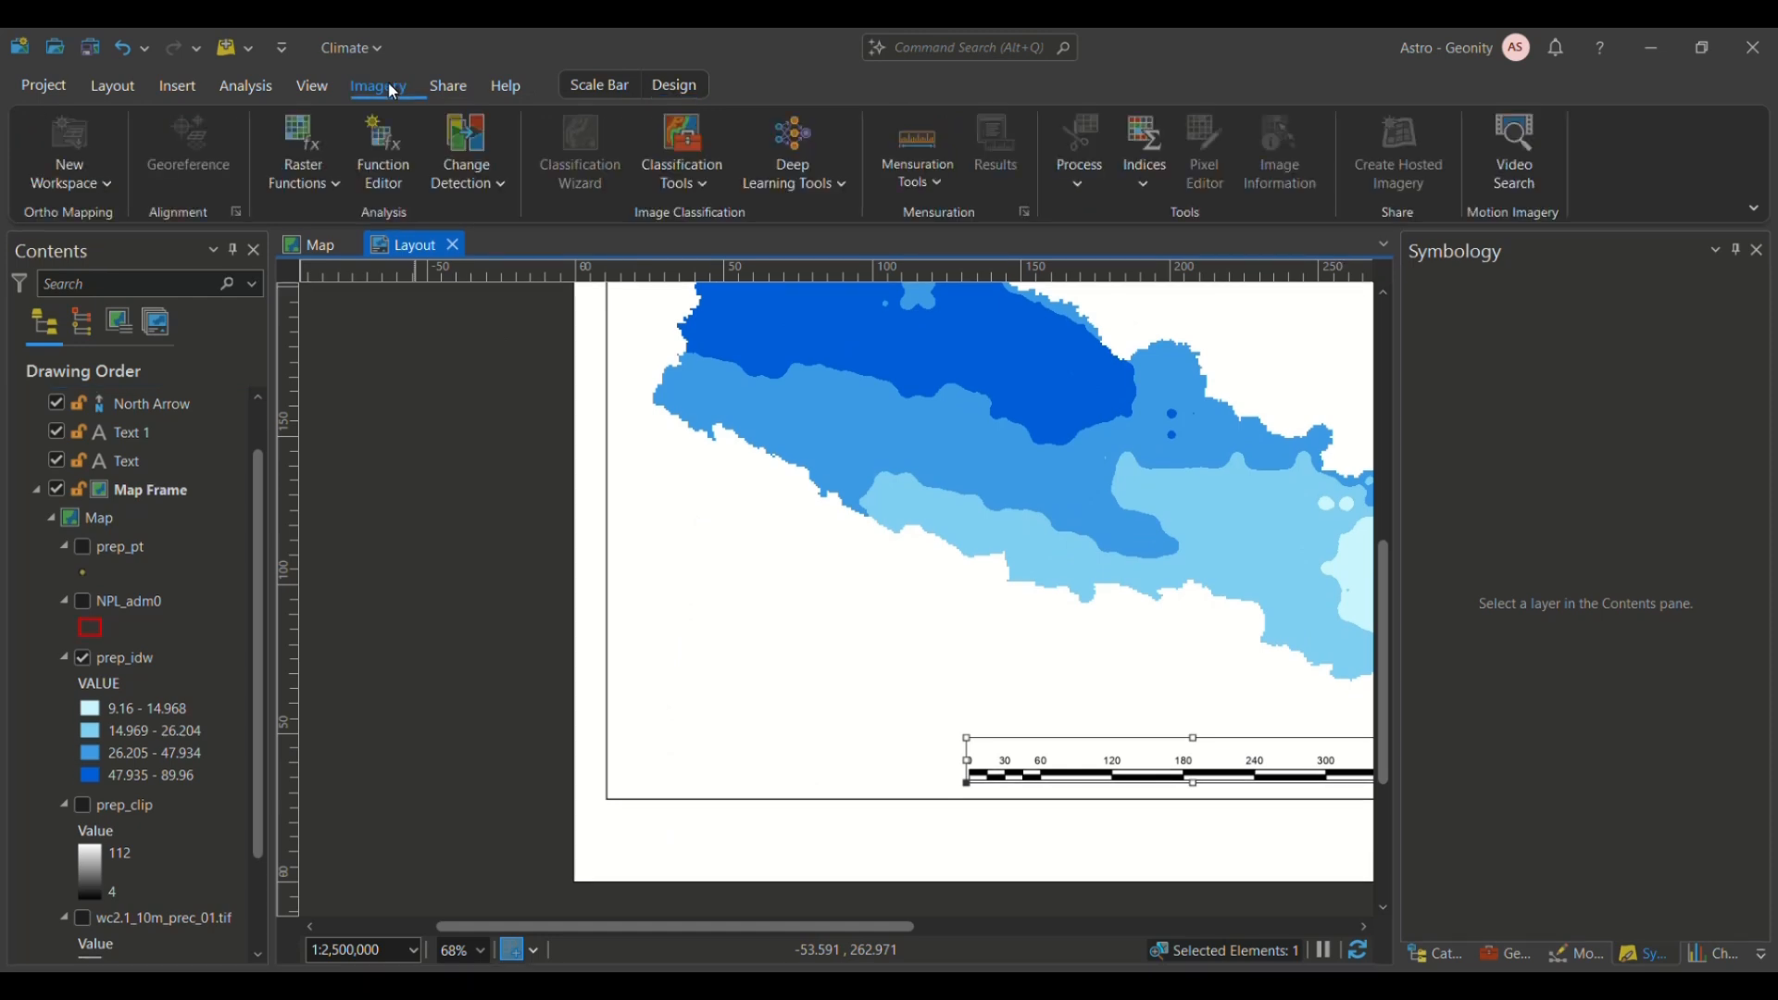
left_click(233, 93)
left_click(181, 85)
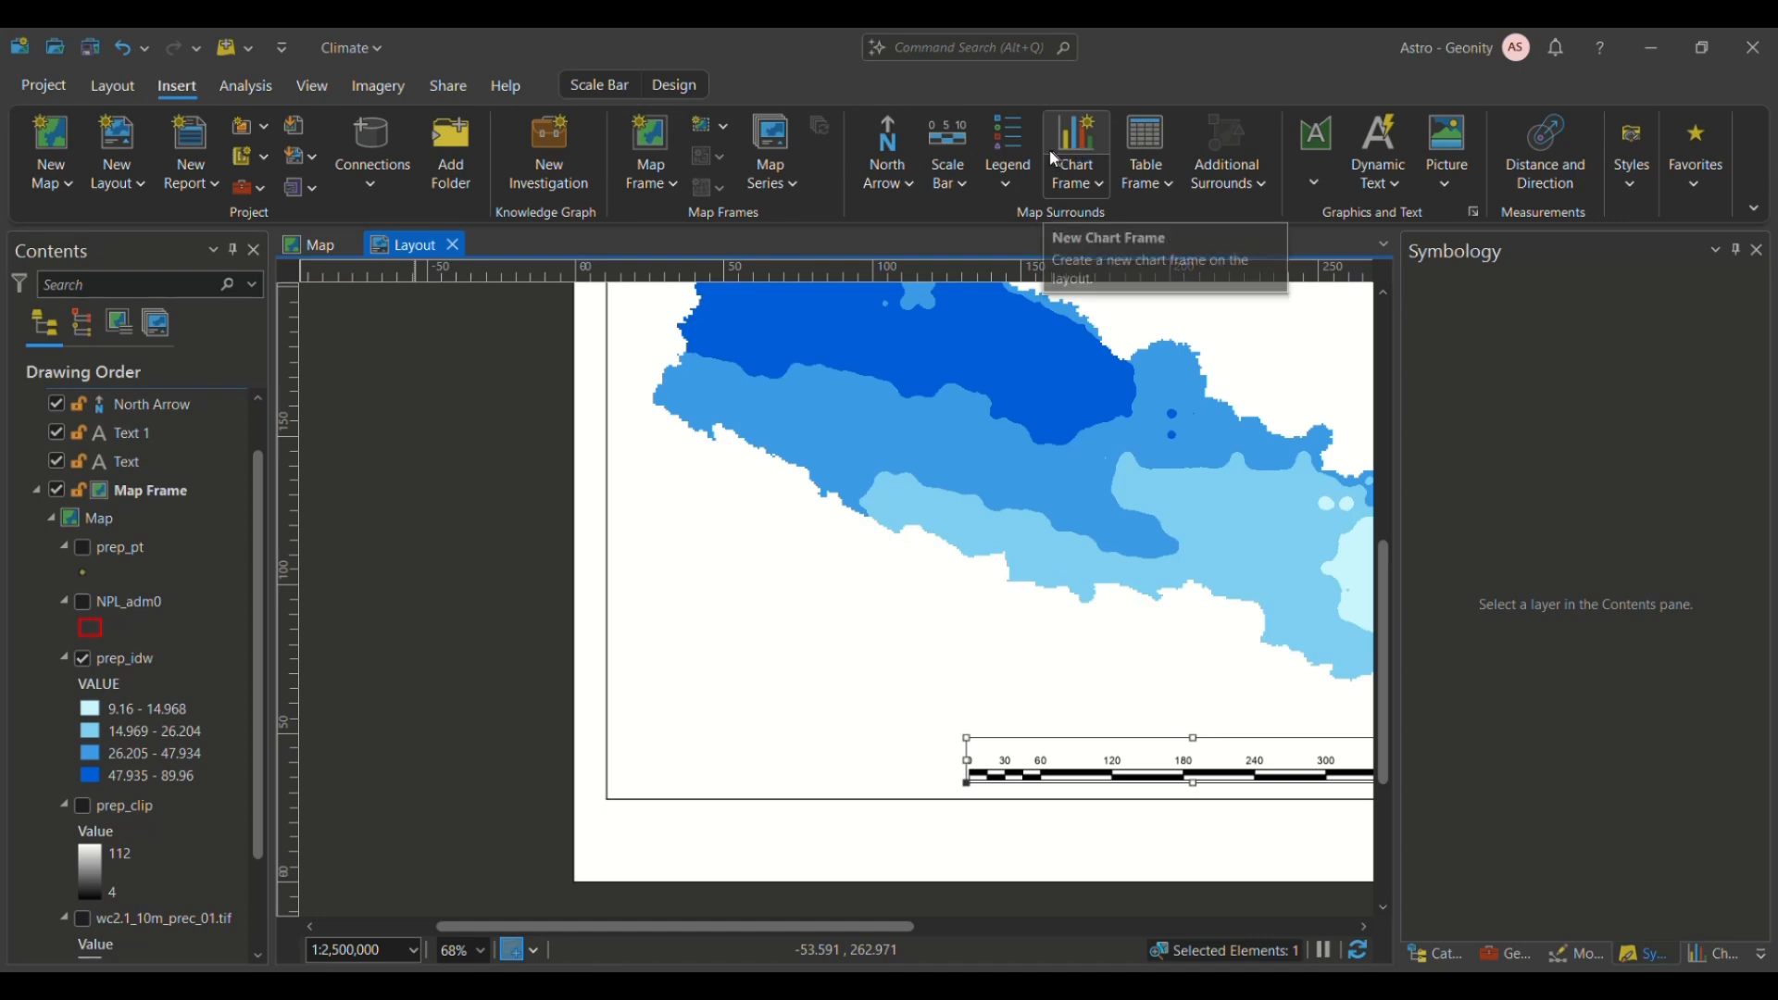
left_click(1017, 166)
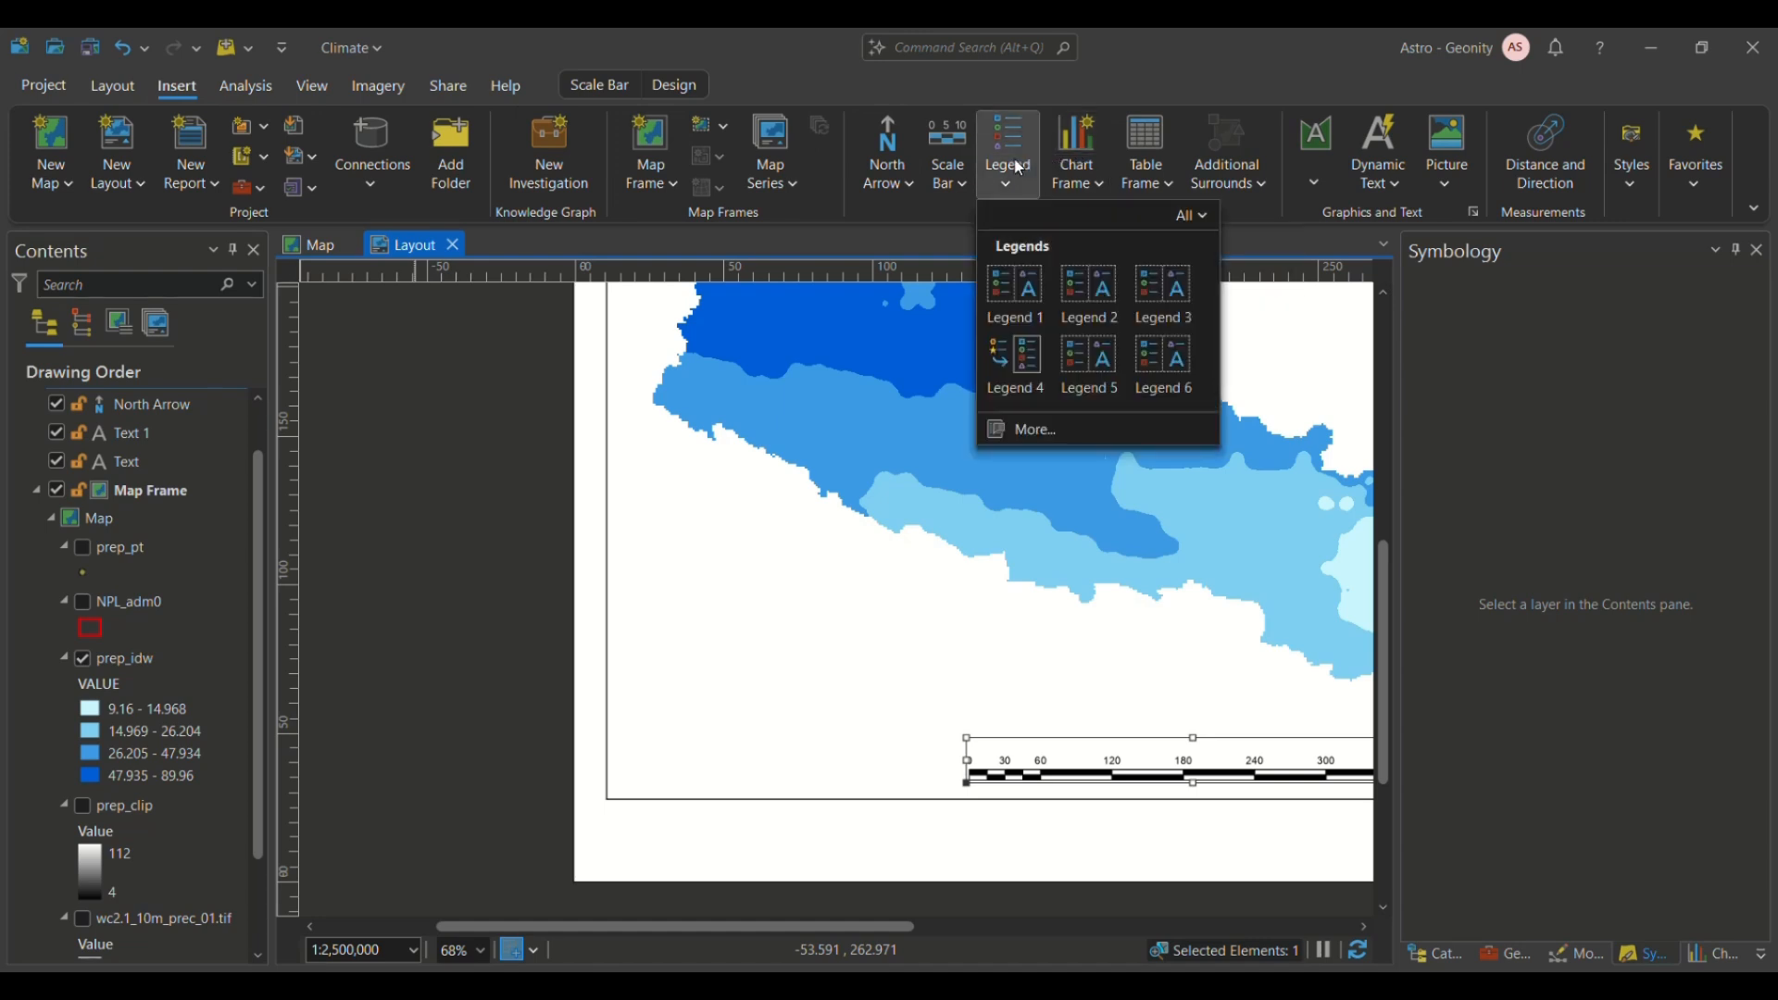
left_click(1035, 282)
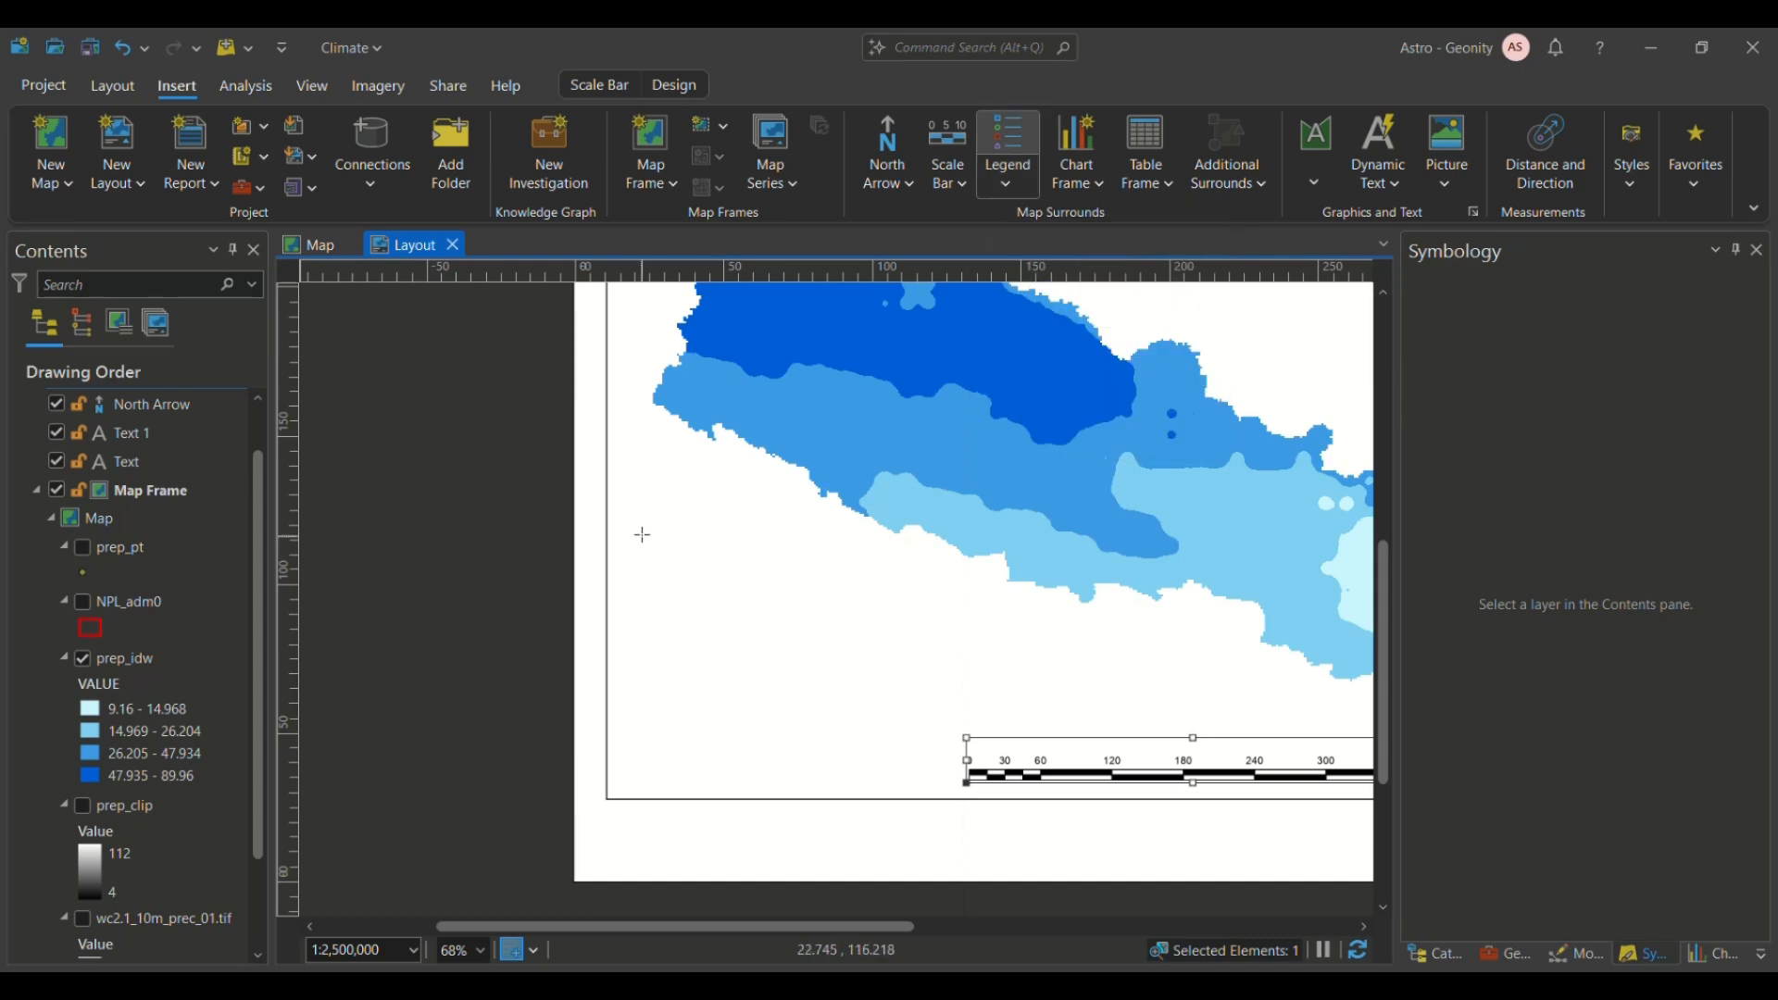
left_click_drag(641, 506, 830, 769)
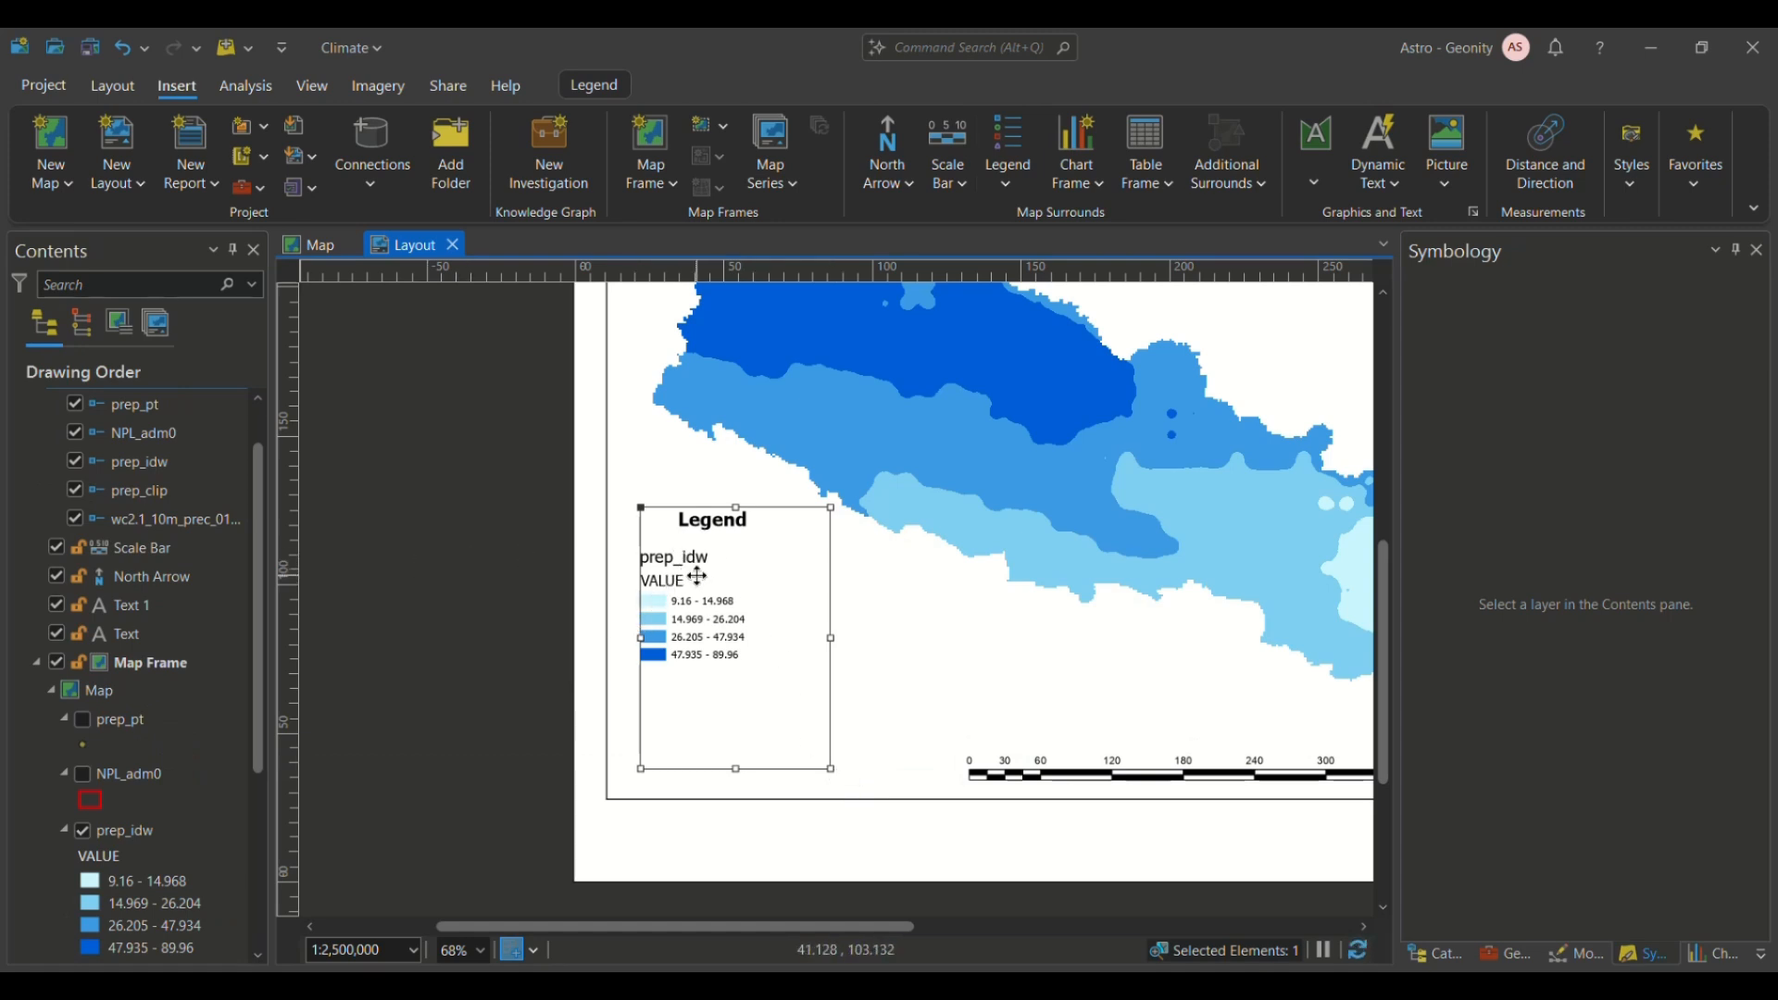
Step: Turn on the NPL_adm0 layer and rename it Nepal Boundary so it appears in the legend
scroll(97, 620, "up", 1)
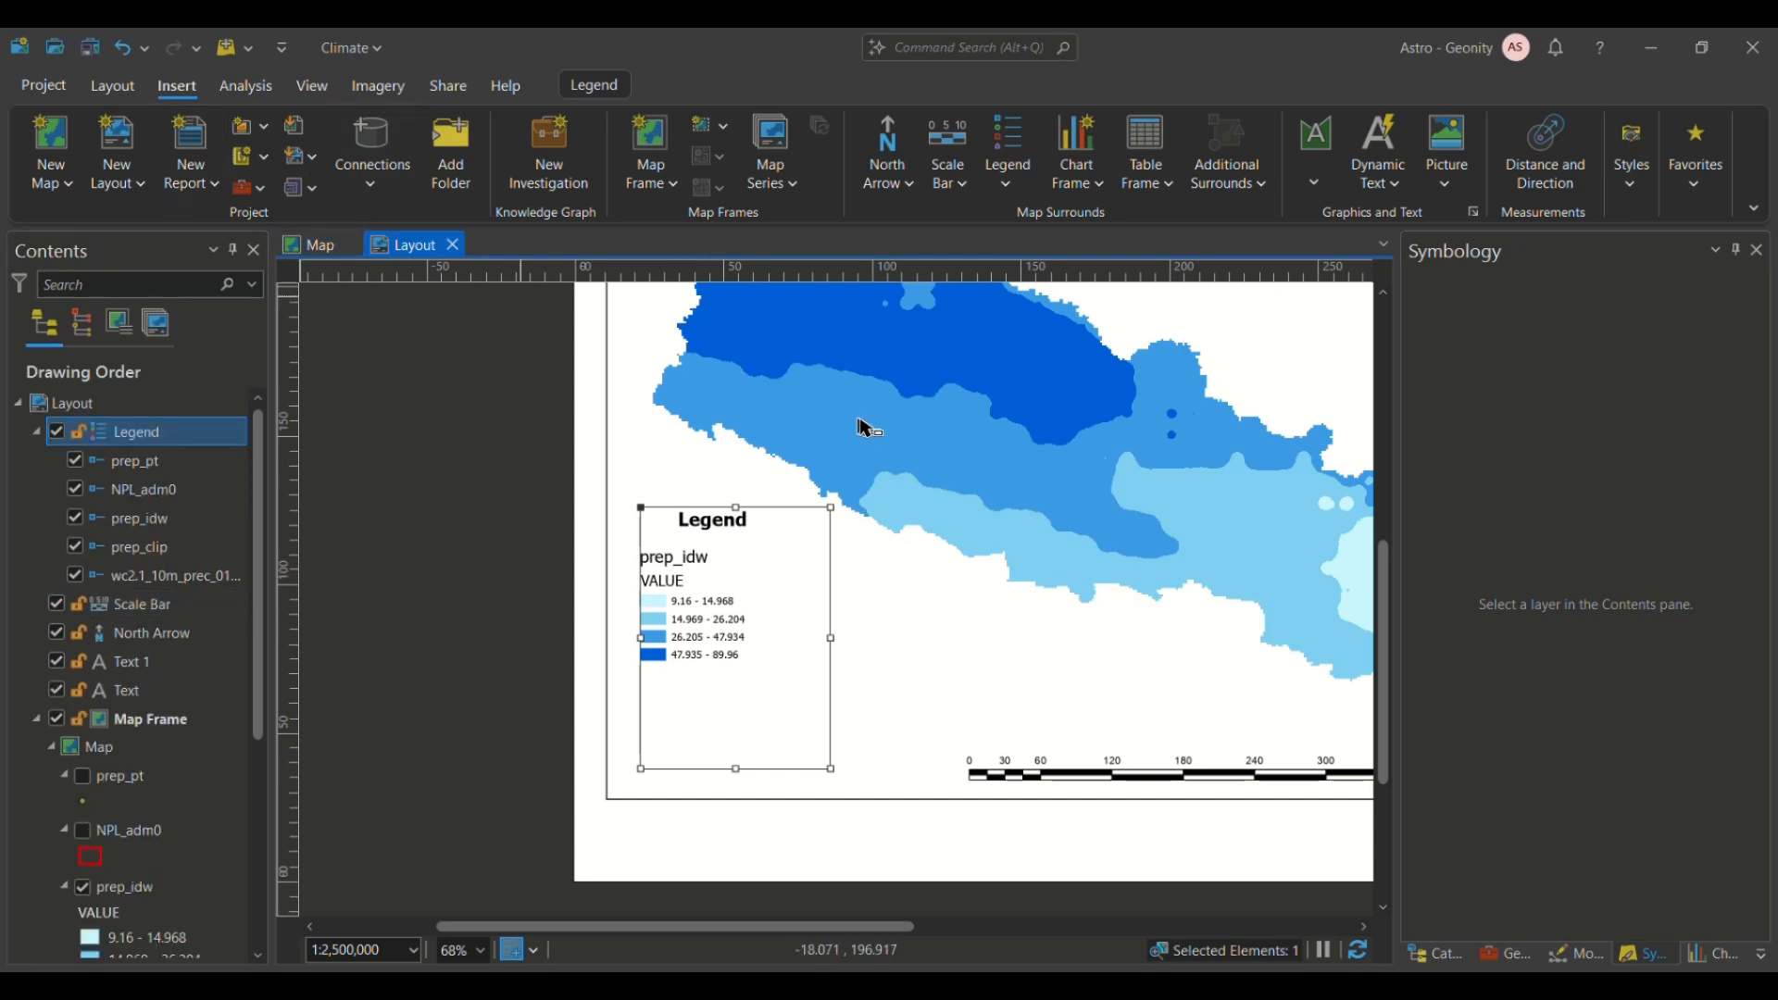
scroll(181, 666, "down", 3)
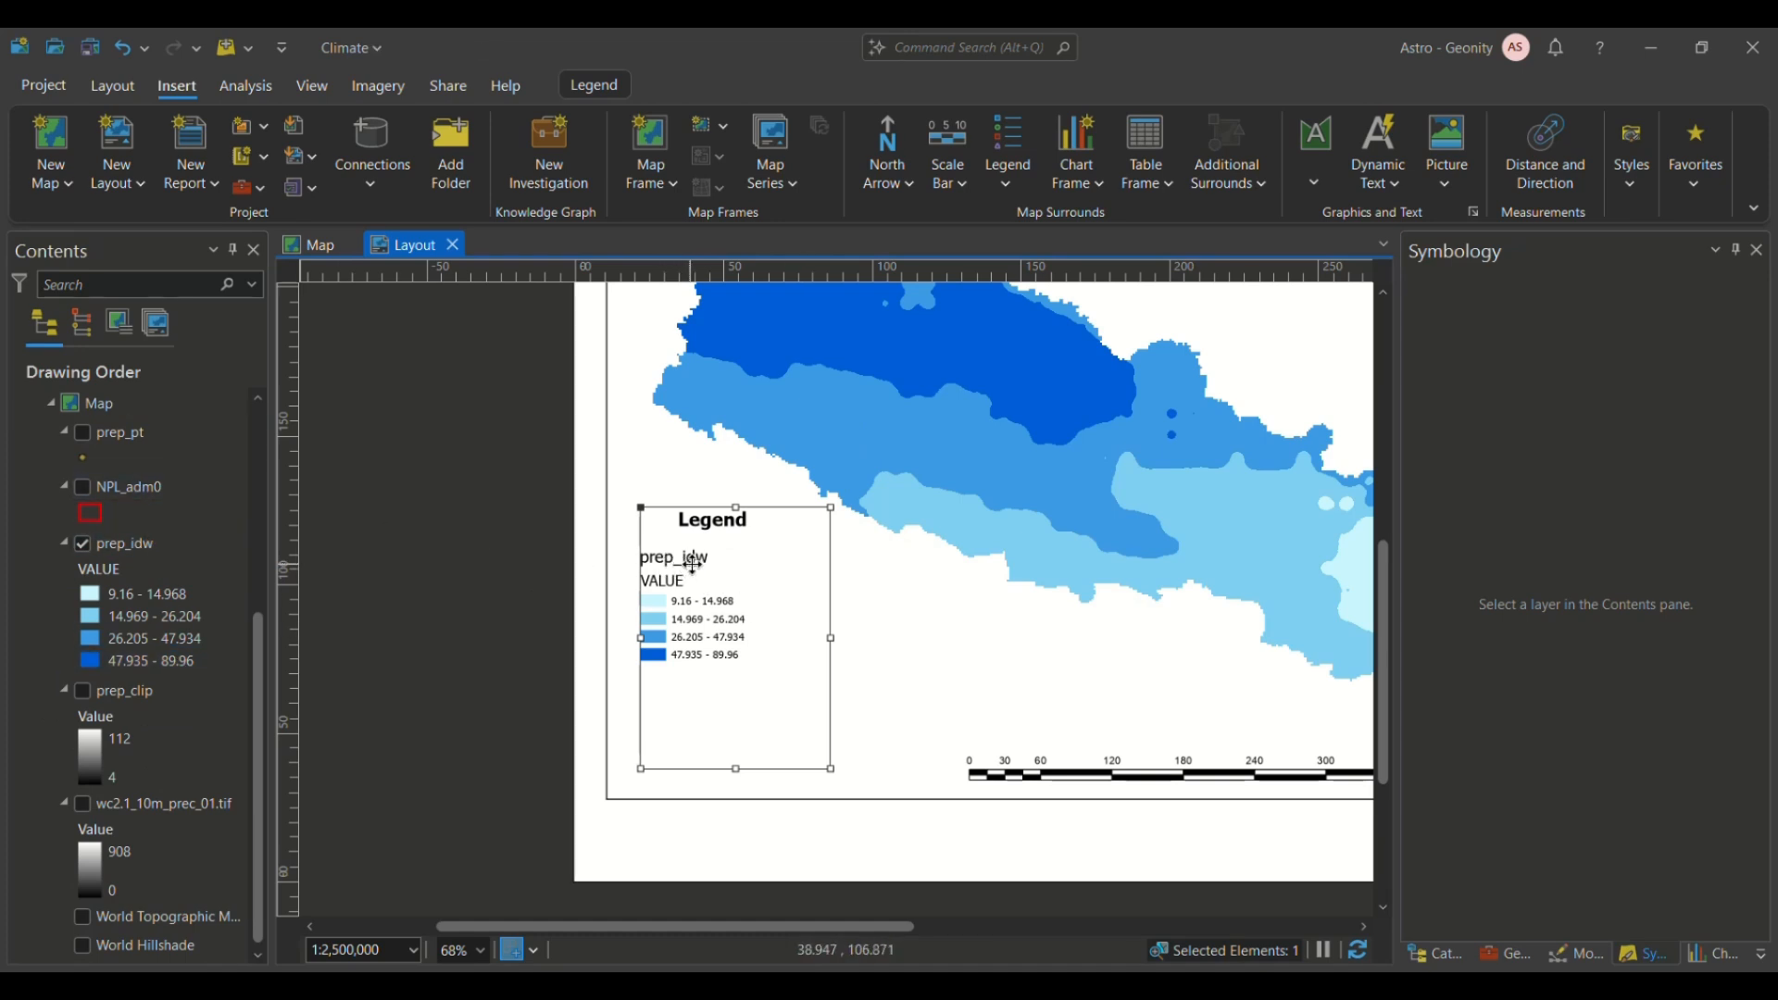
left_click(83, 486)
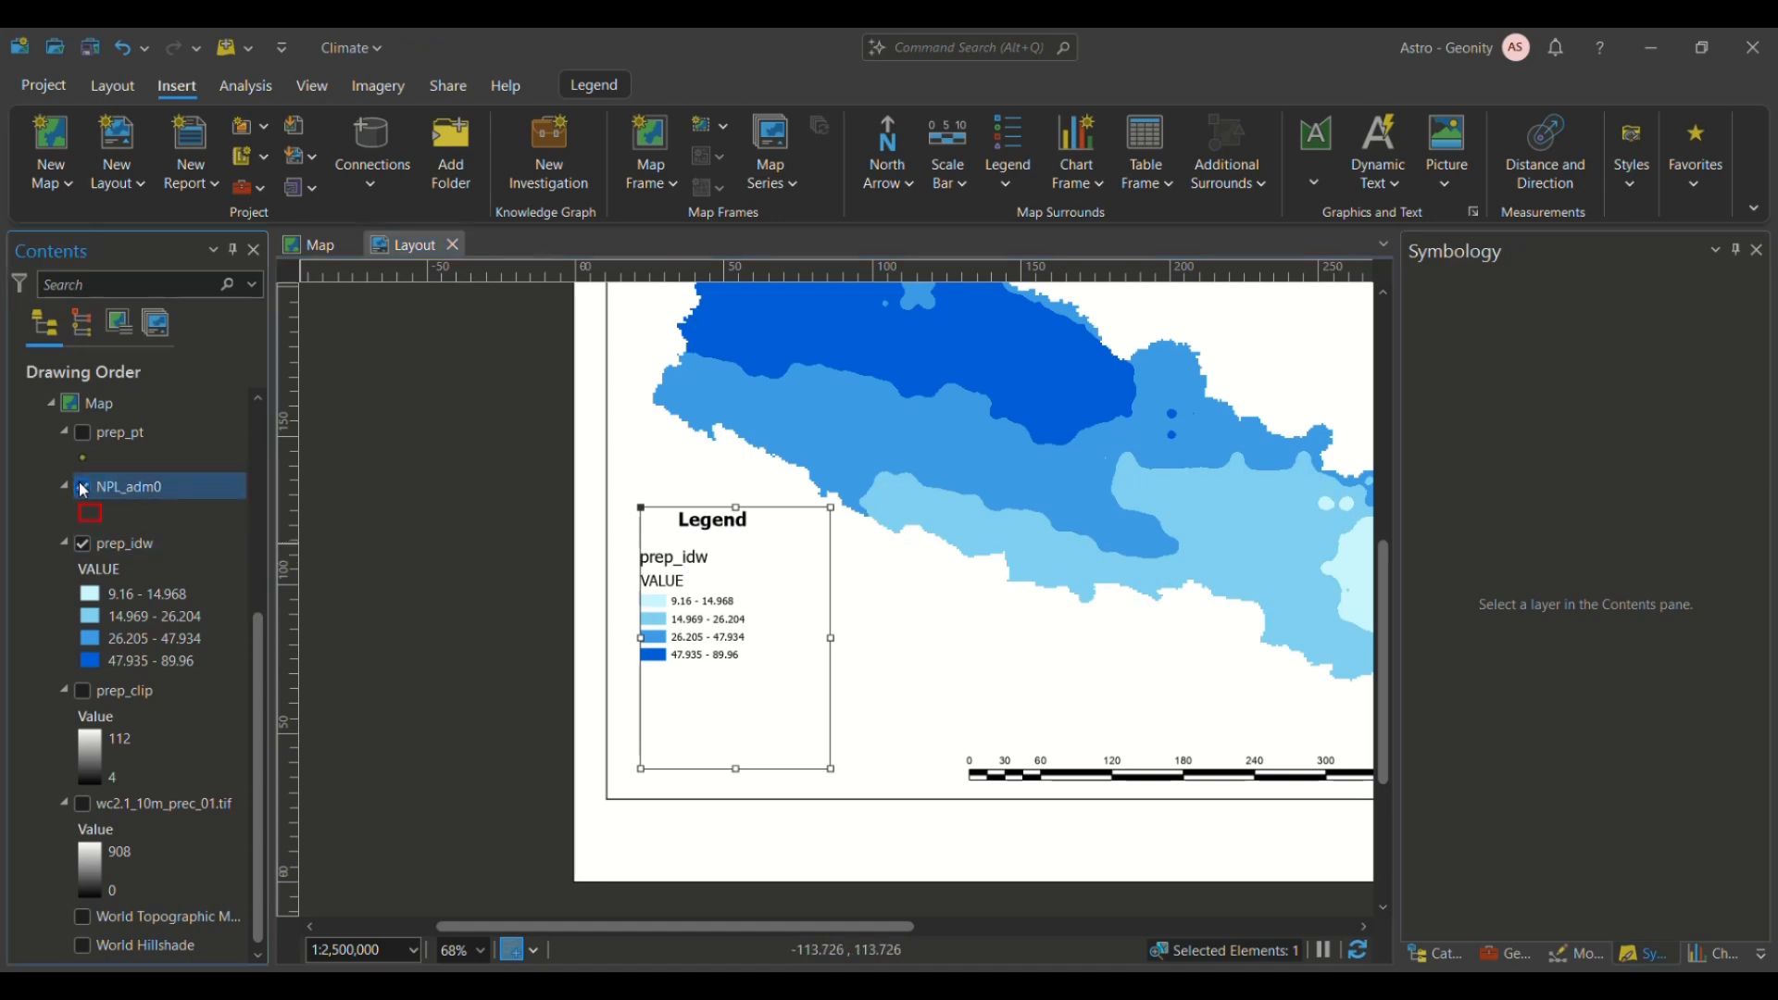
right_click(141, 499)
left_click(129, 497)
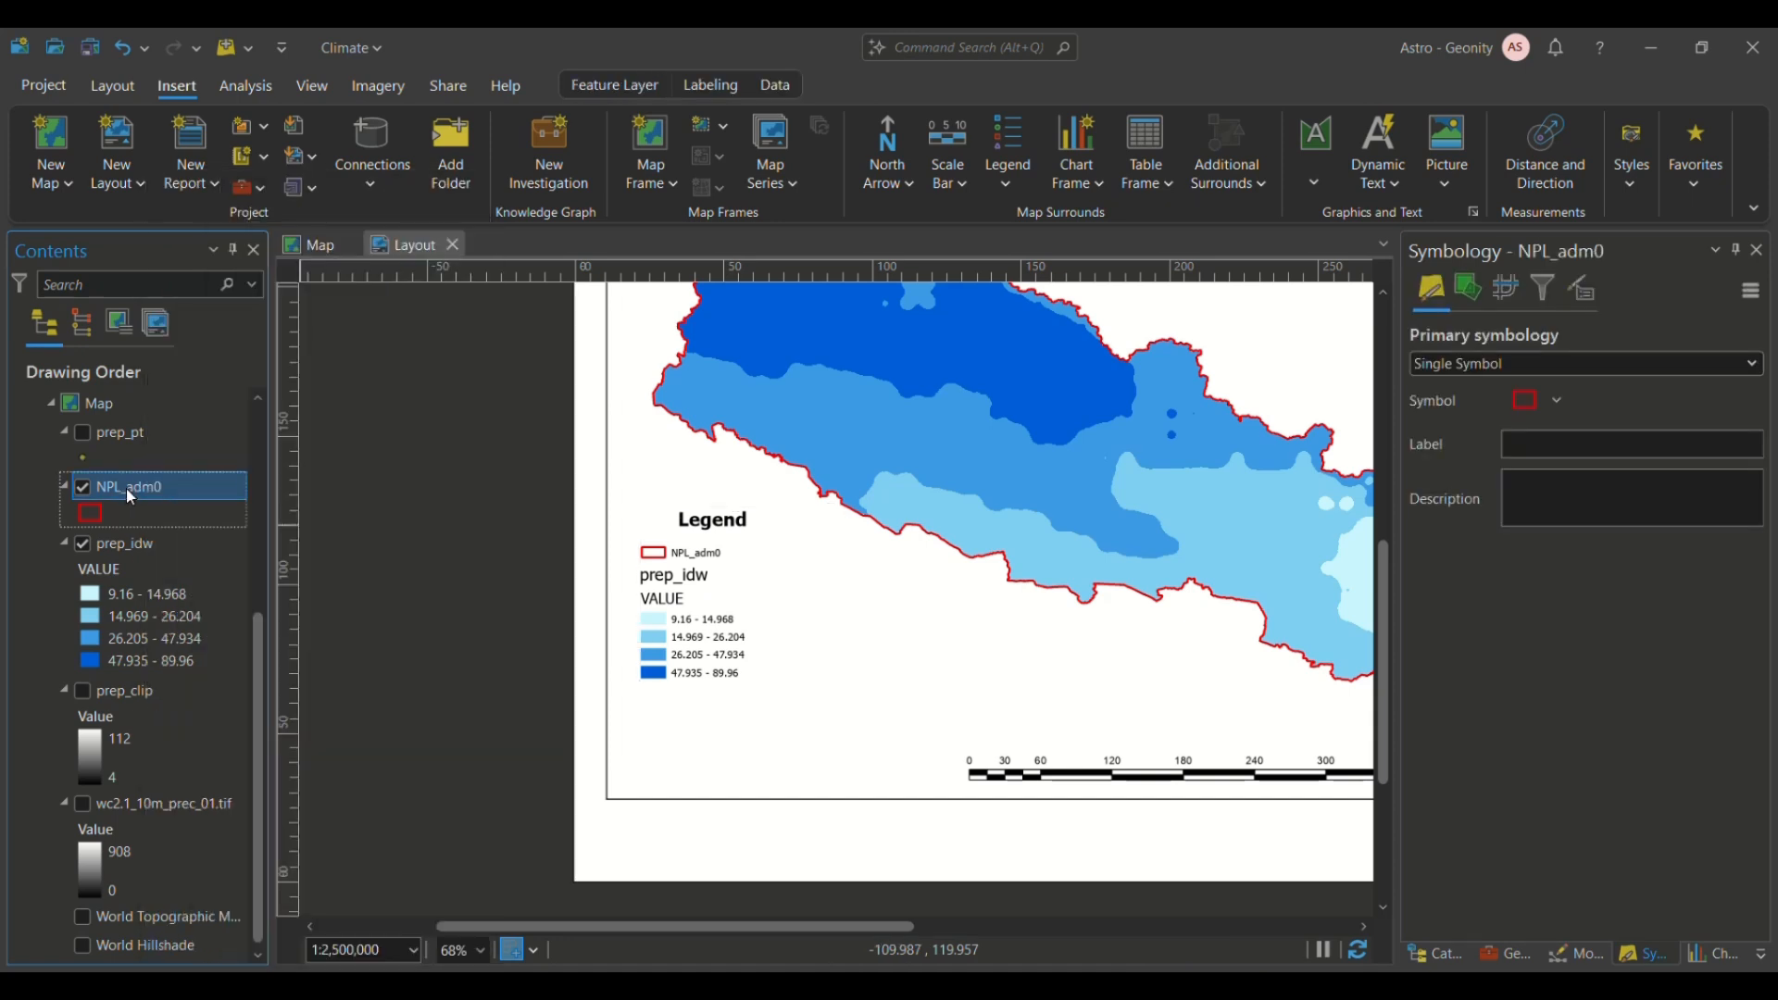
left_click(130, 497)
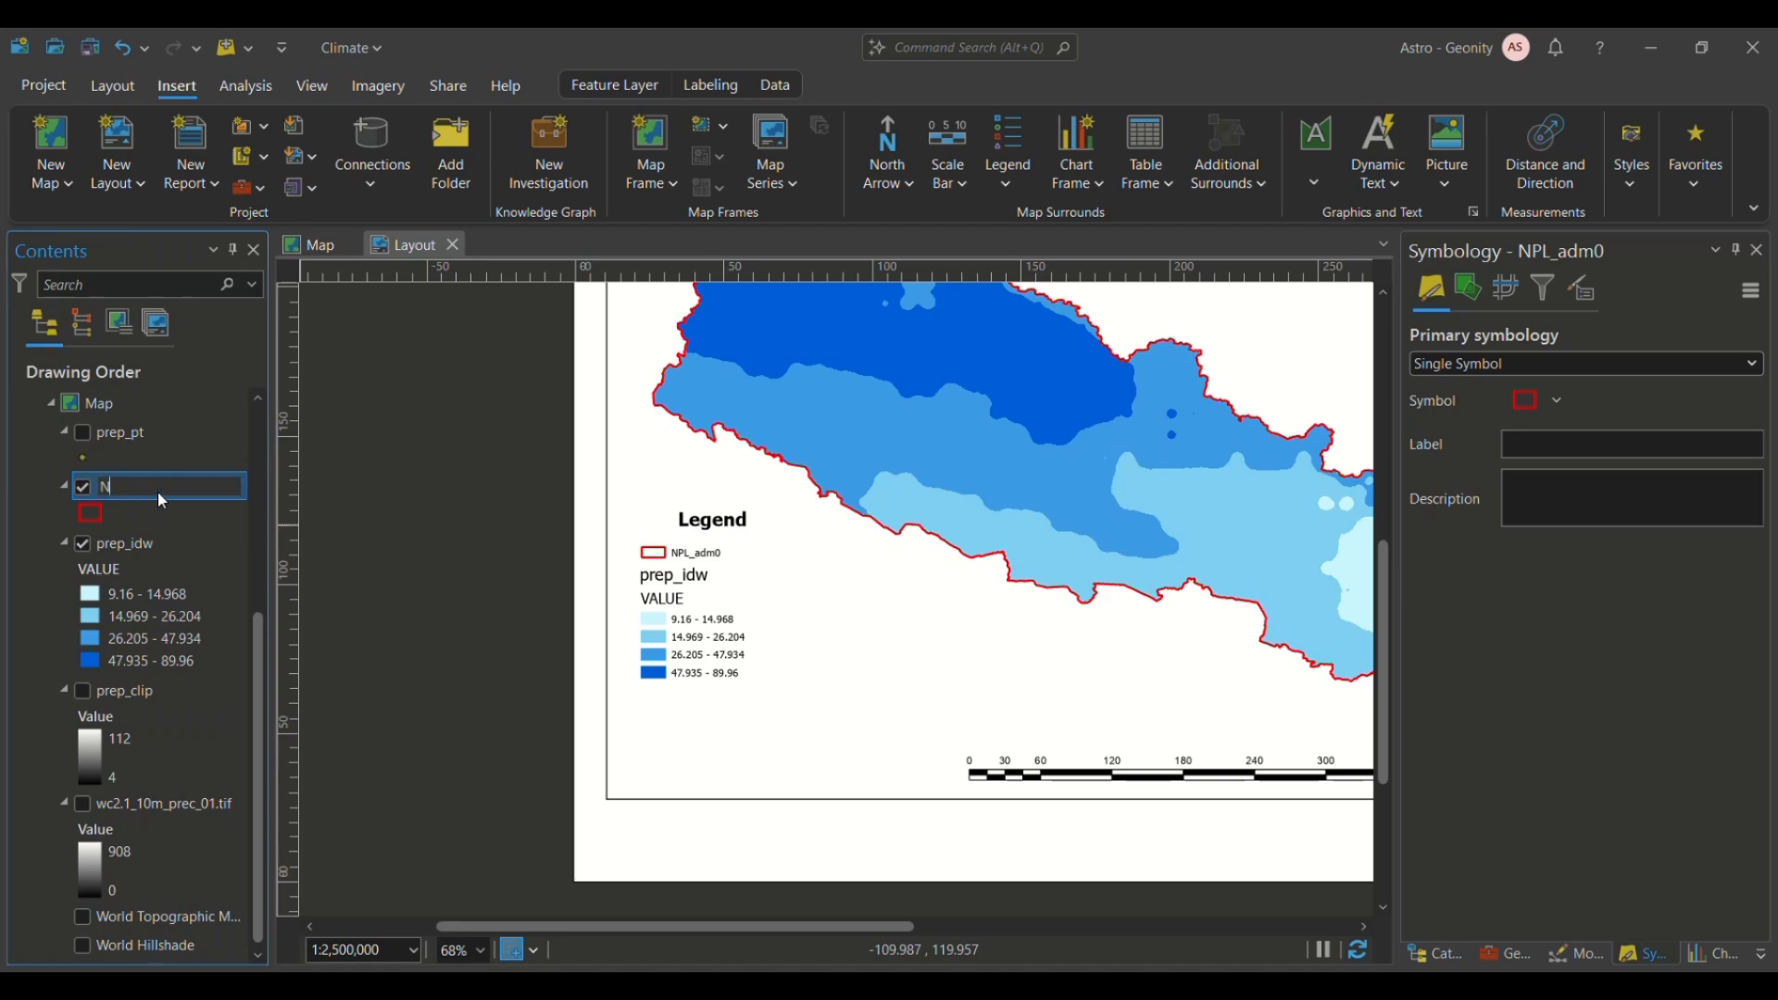
type("Nepal Boundary")
key("Return")
left_click(380, 574)
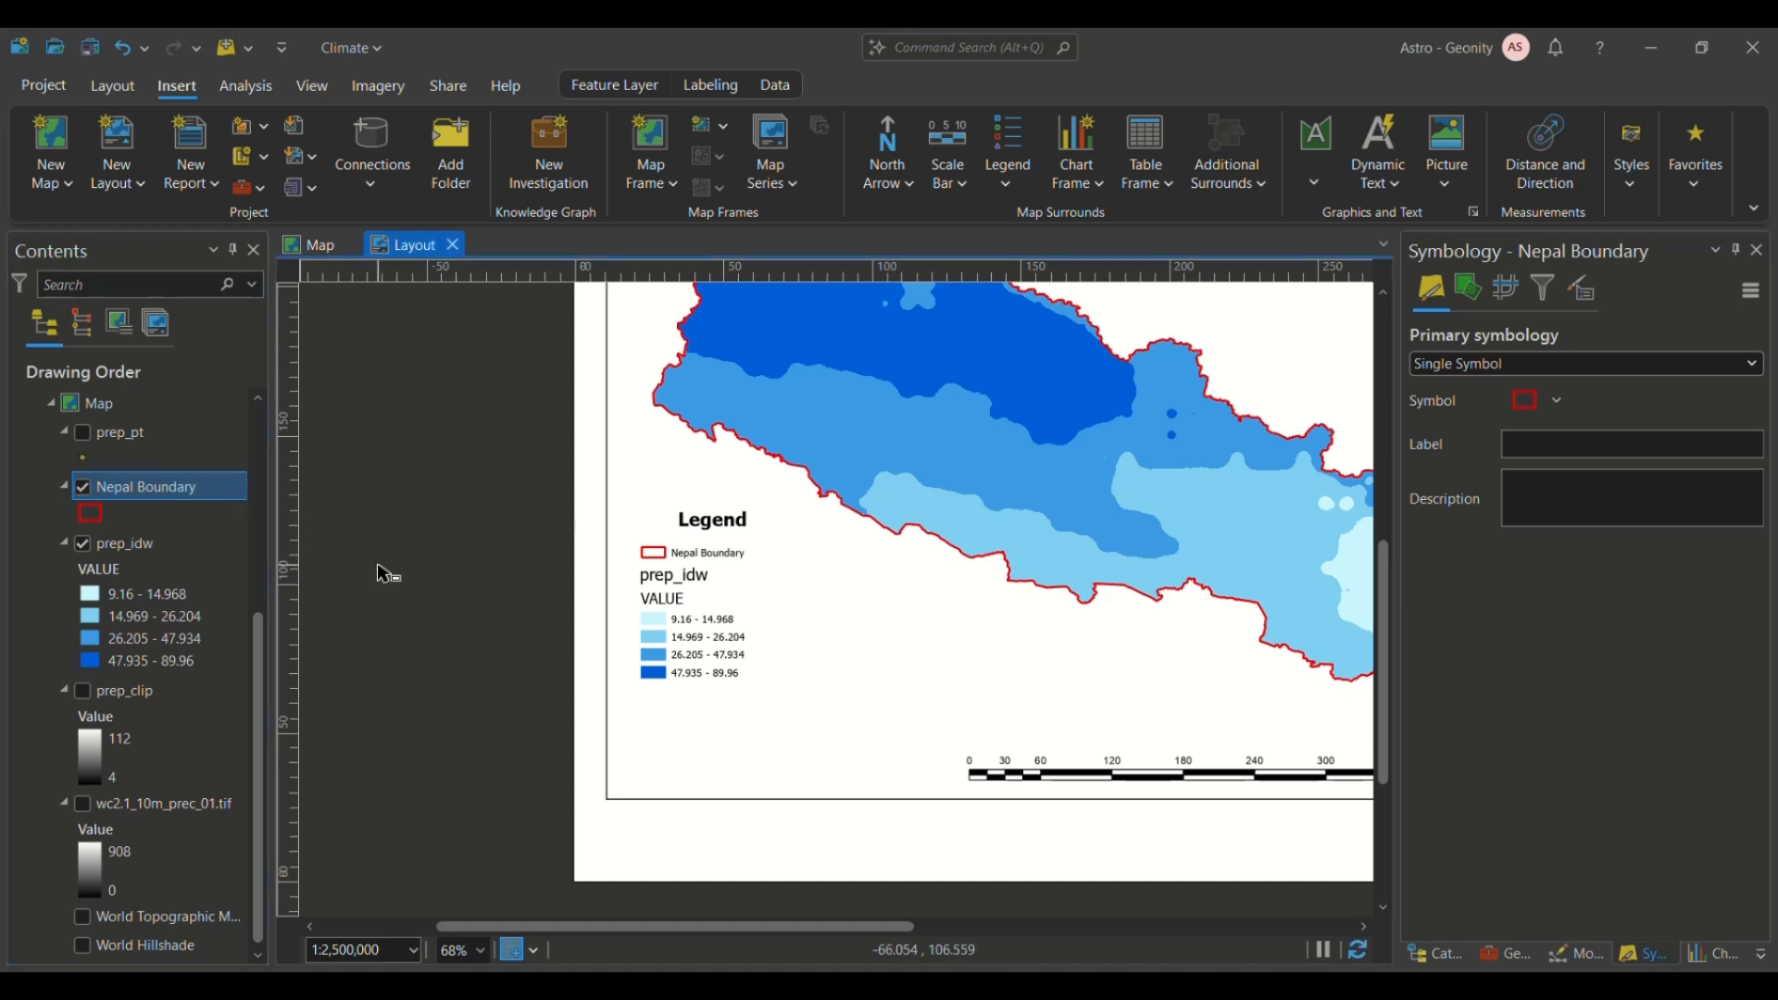
Step: Rename the prep_idw layer as Precipitation
left_click(150, 551)
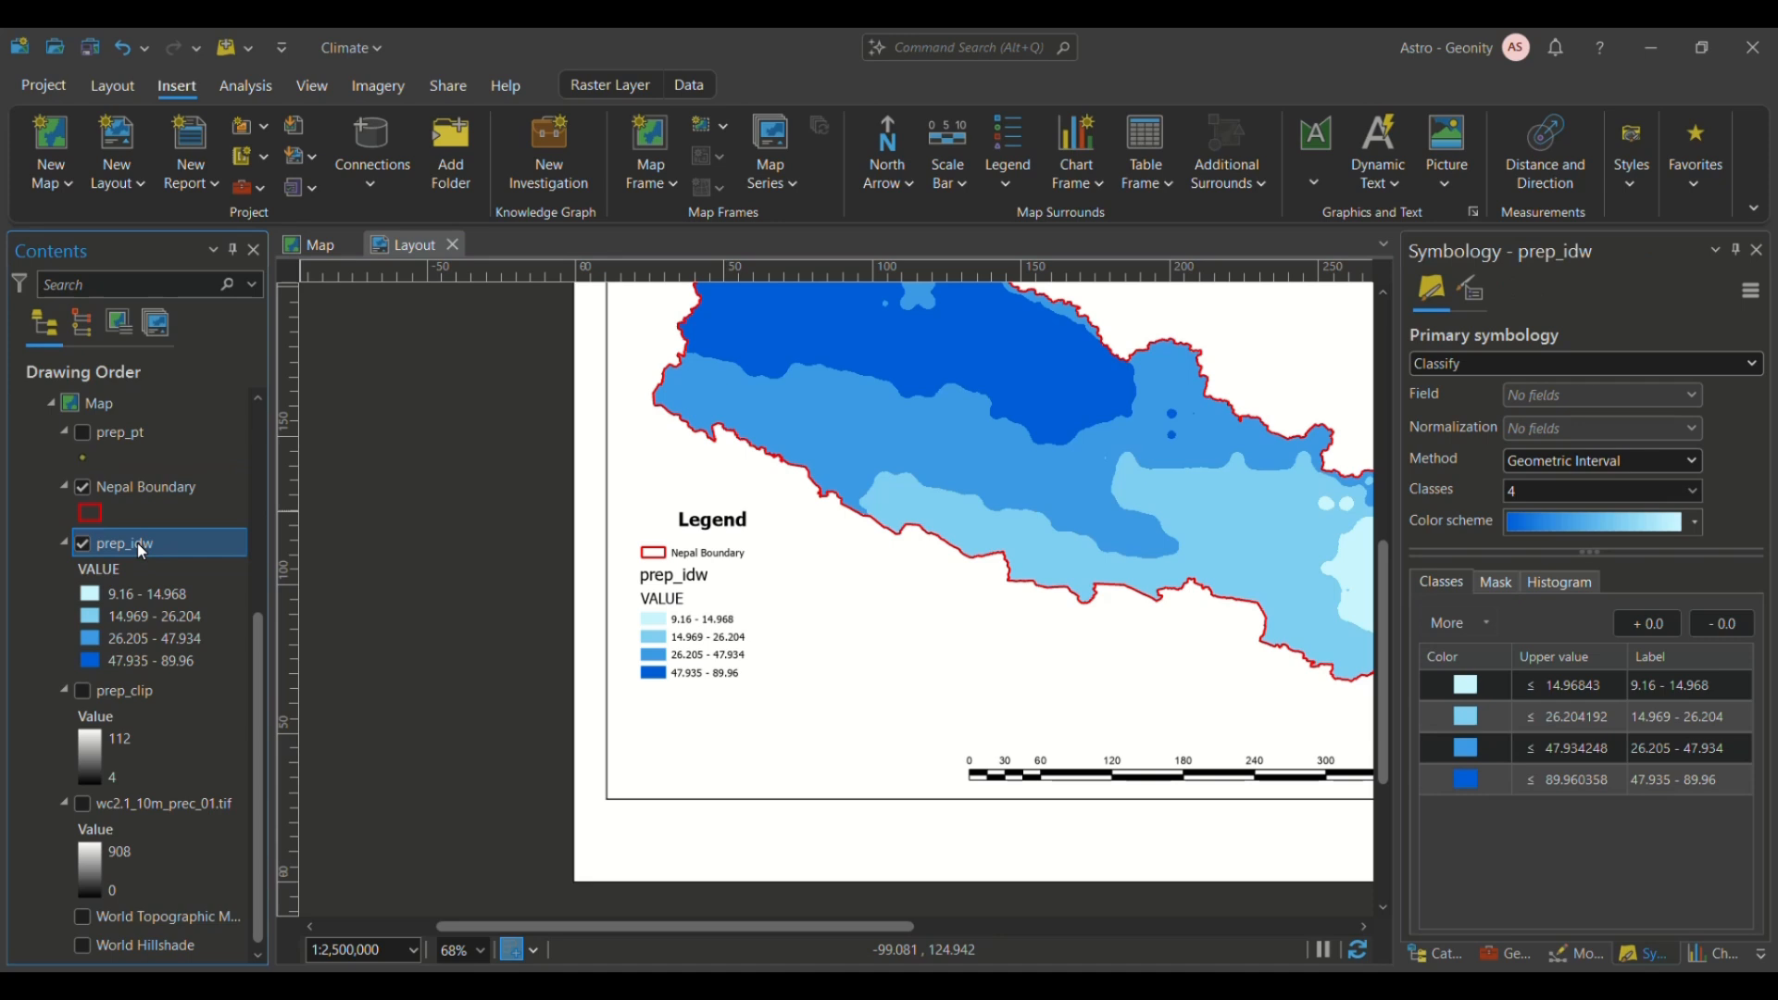
double_click(137, 543)
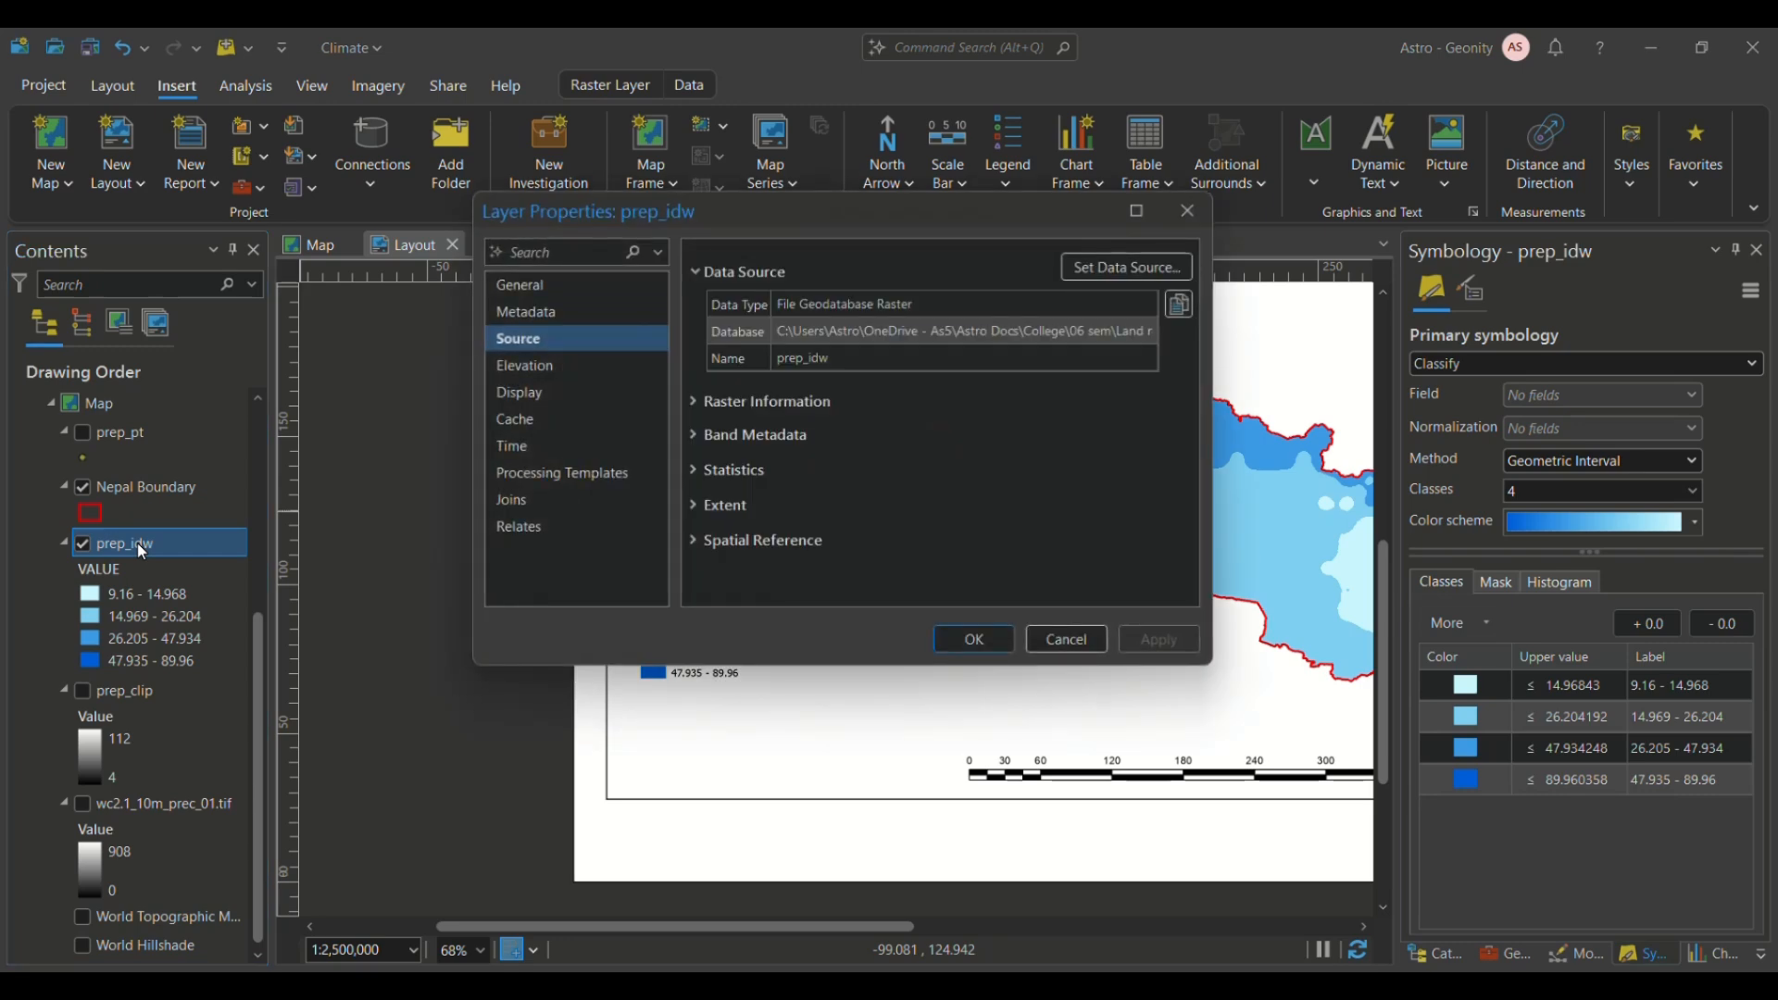
key("Escape")
left_click(137, 542)
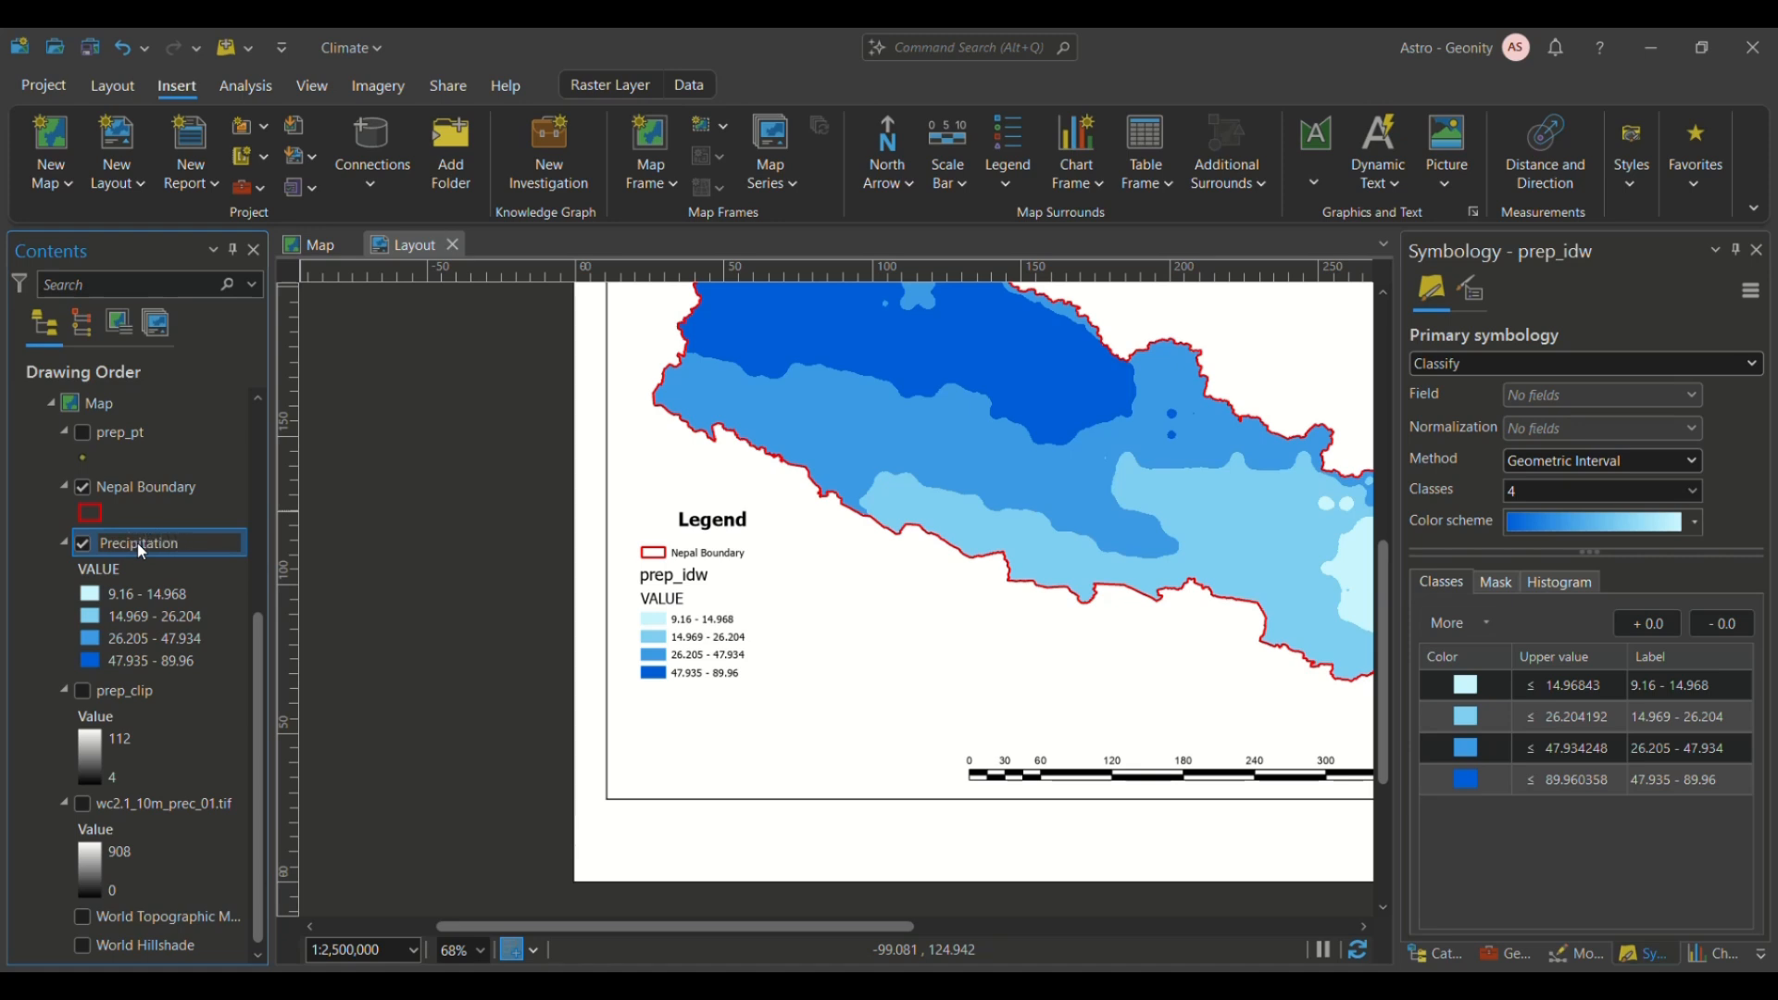
type("Precipitation")
key("Return")
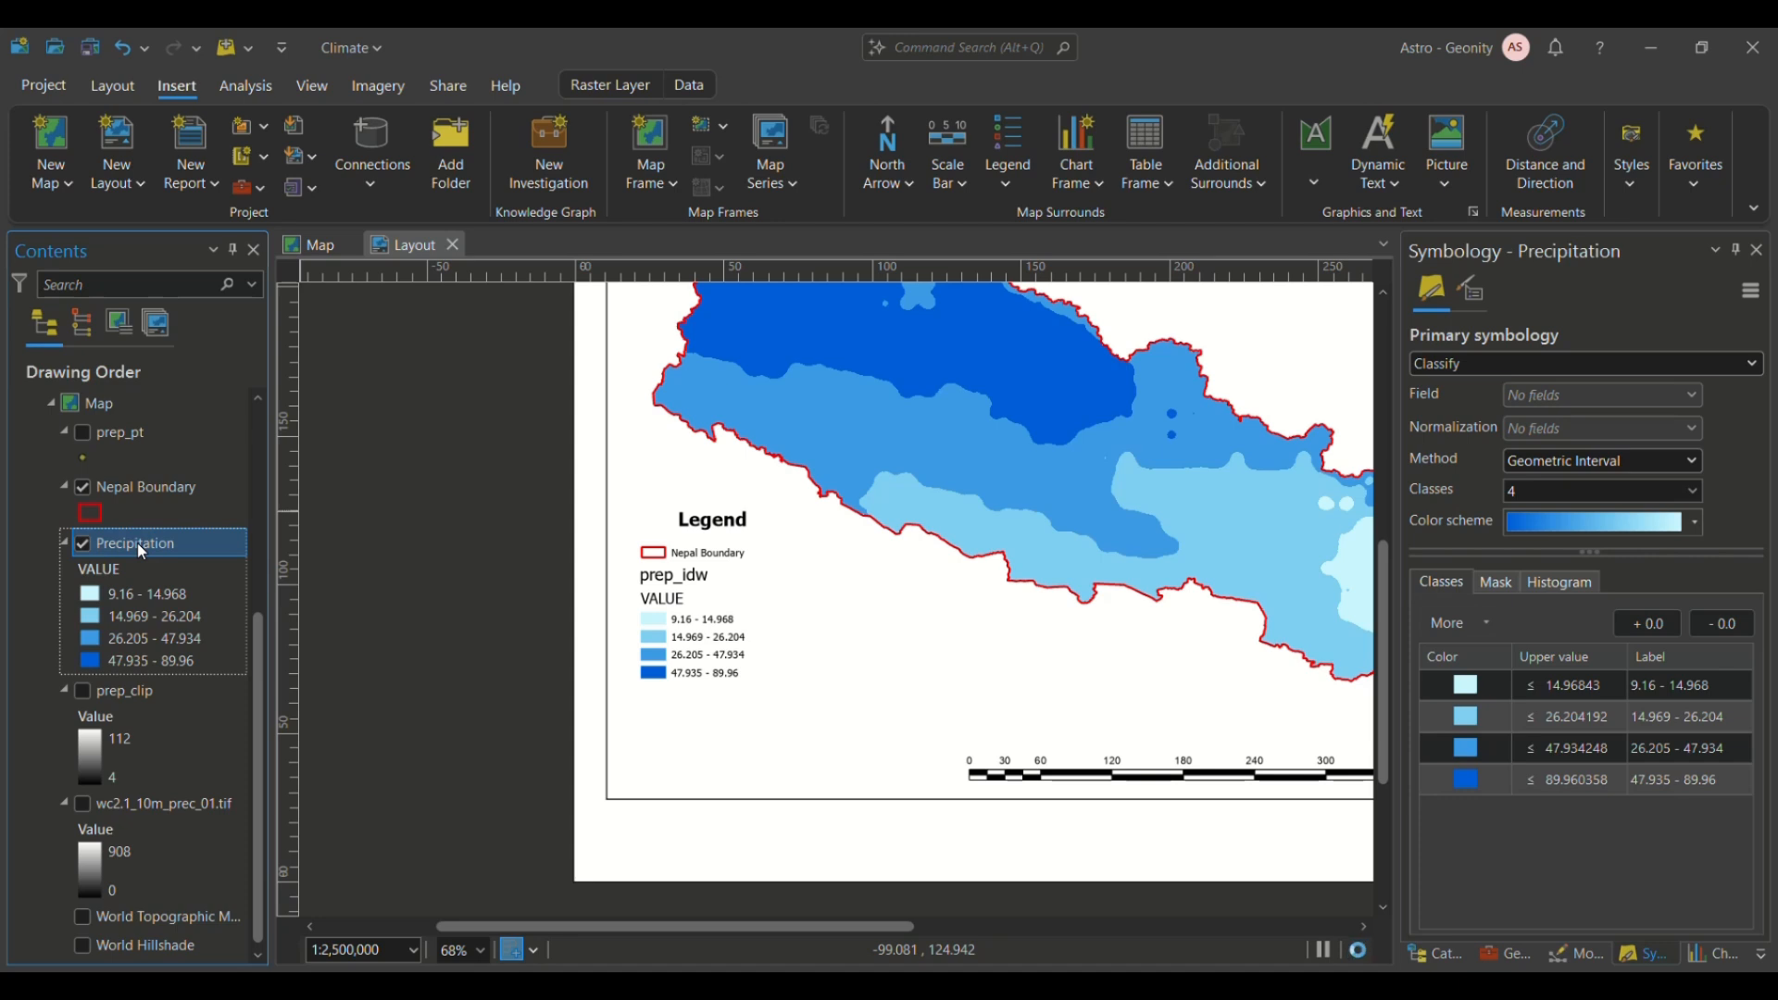
Step: Hide the headings of the legend items so that VALUE is left out of the legend
left_click(669, 618)
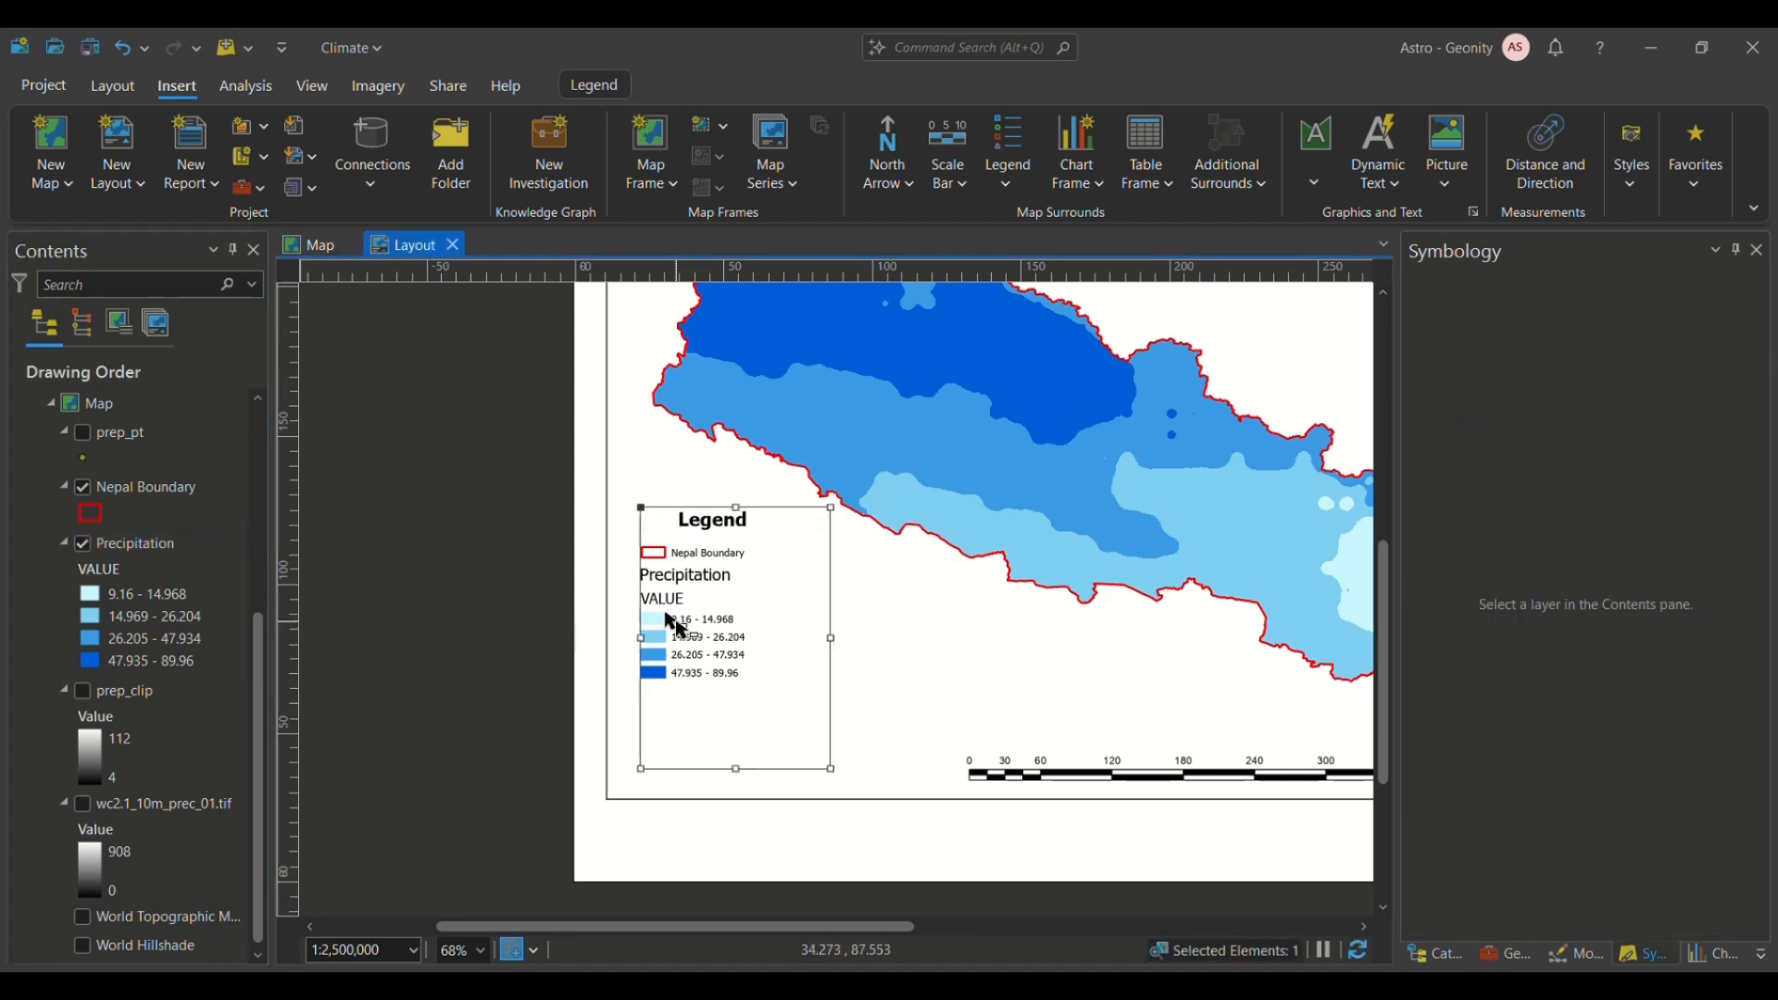
left_click(600, 93)
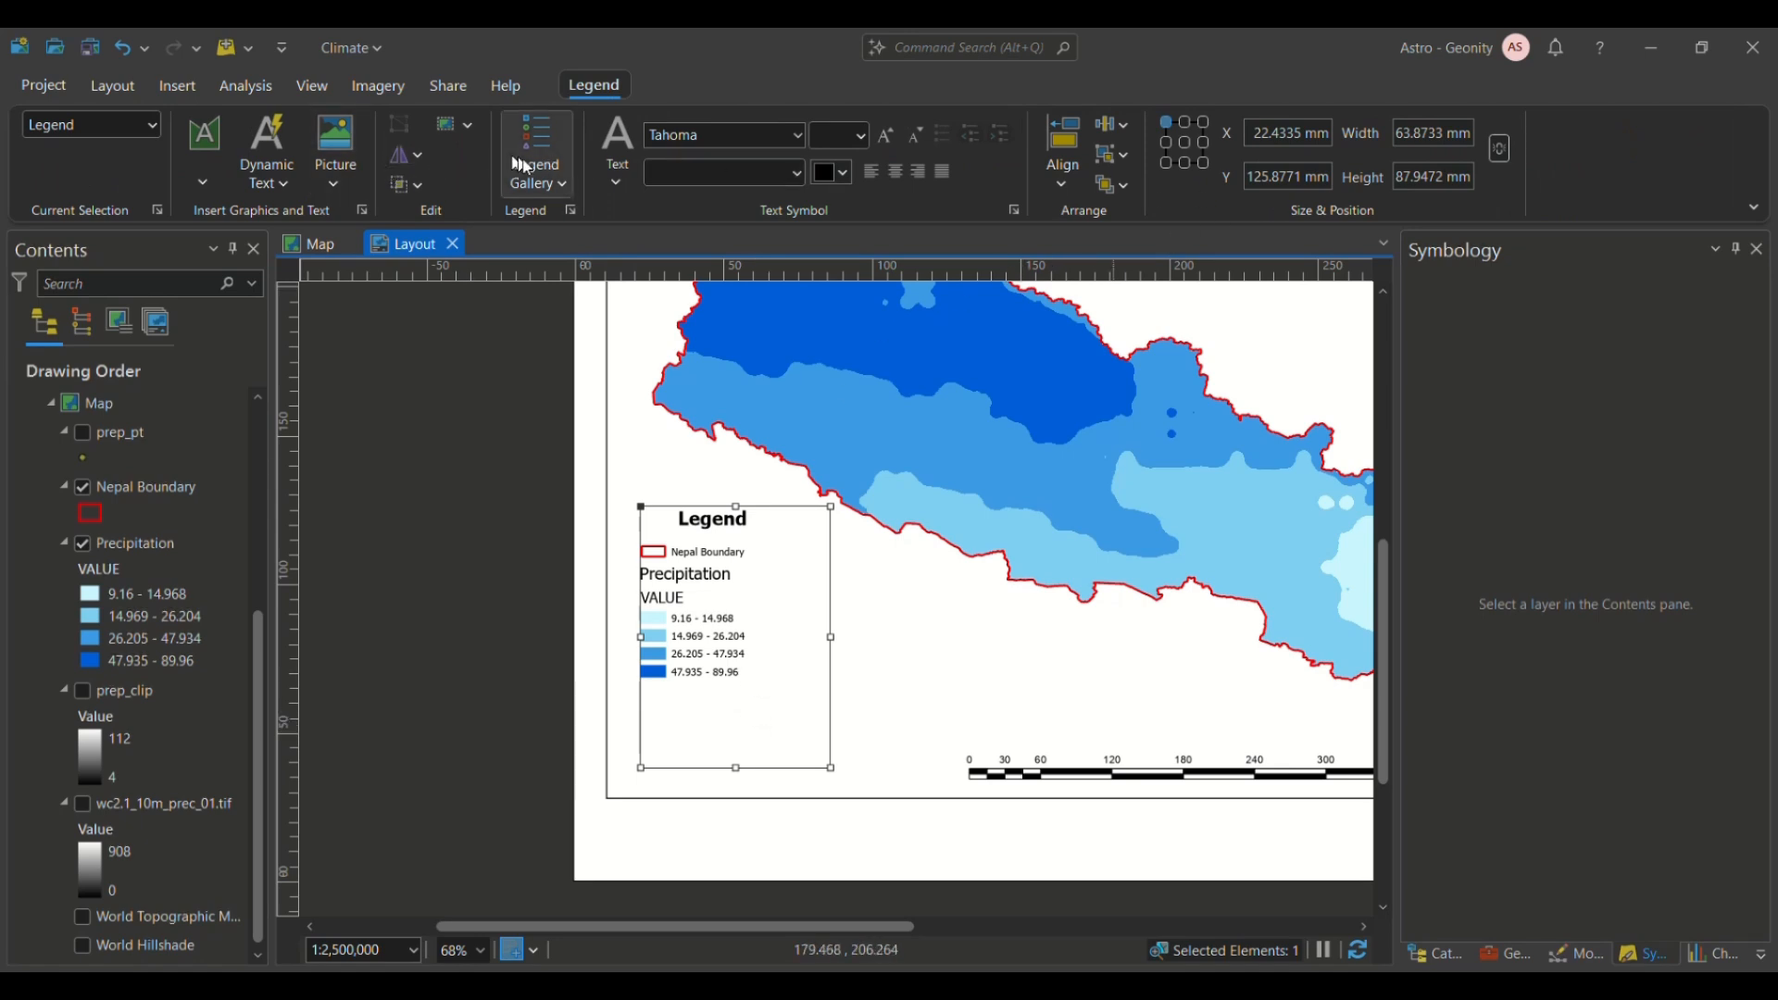
double_click(695, 597)
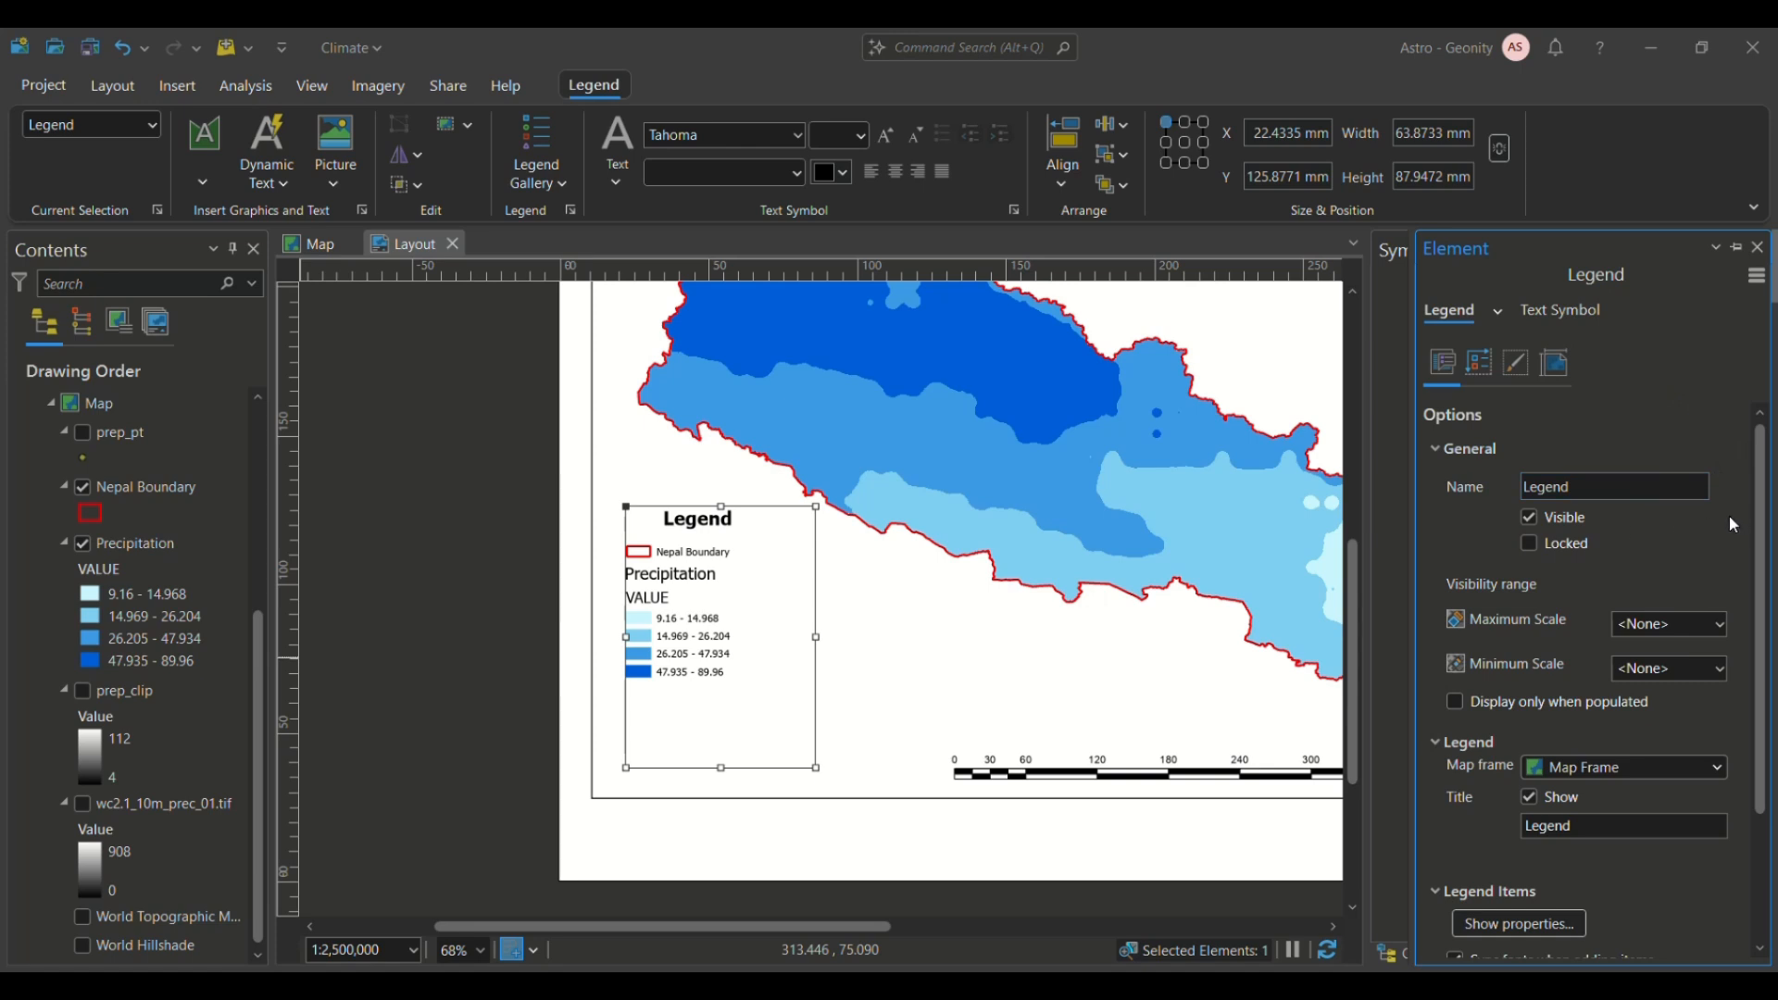
scroll(1599, 910, "down", 2)
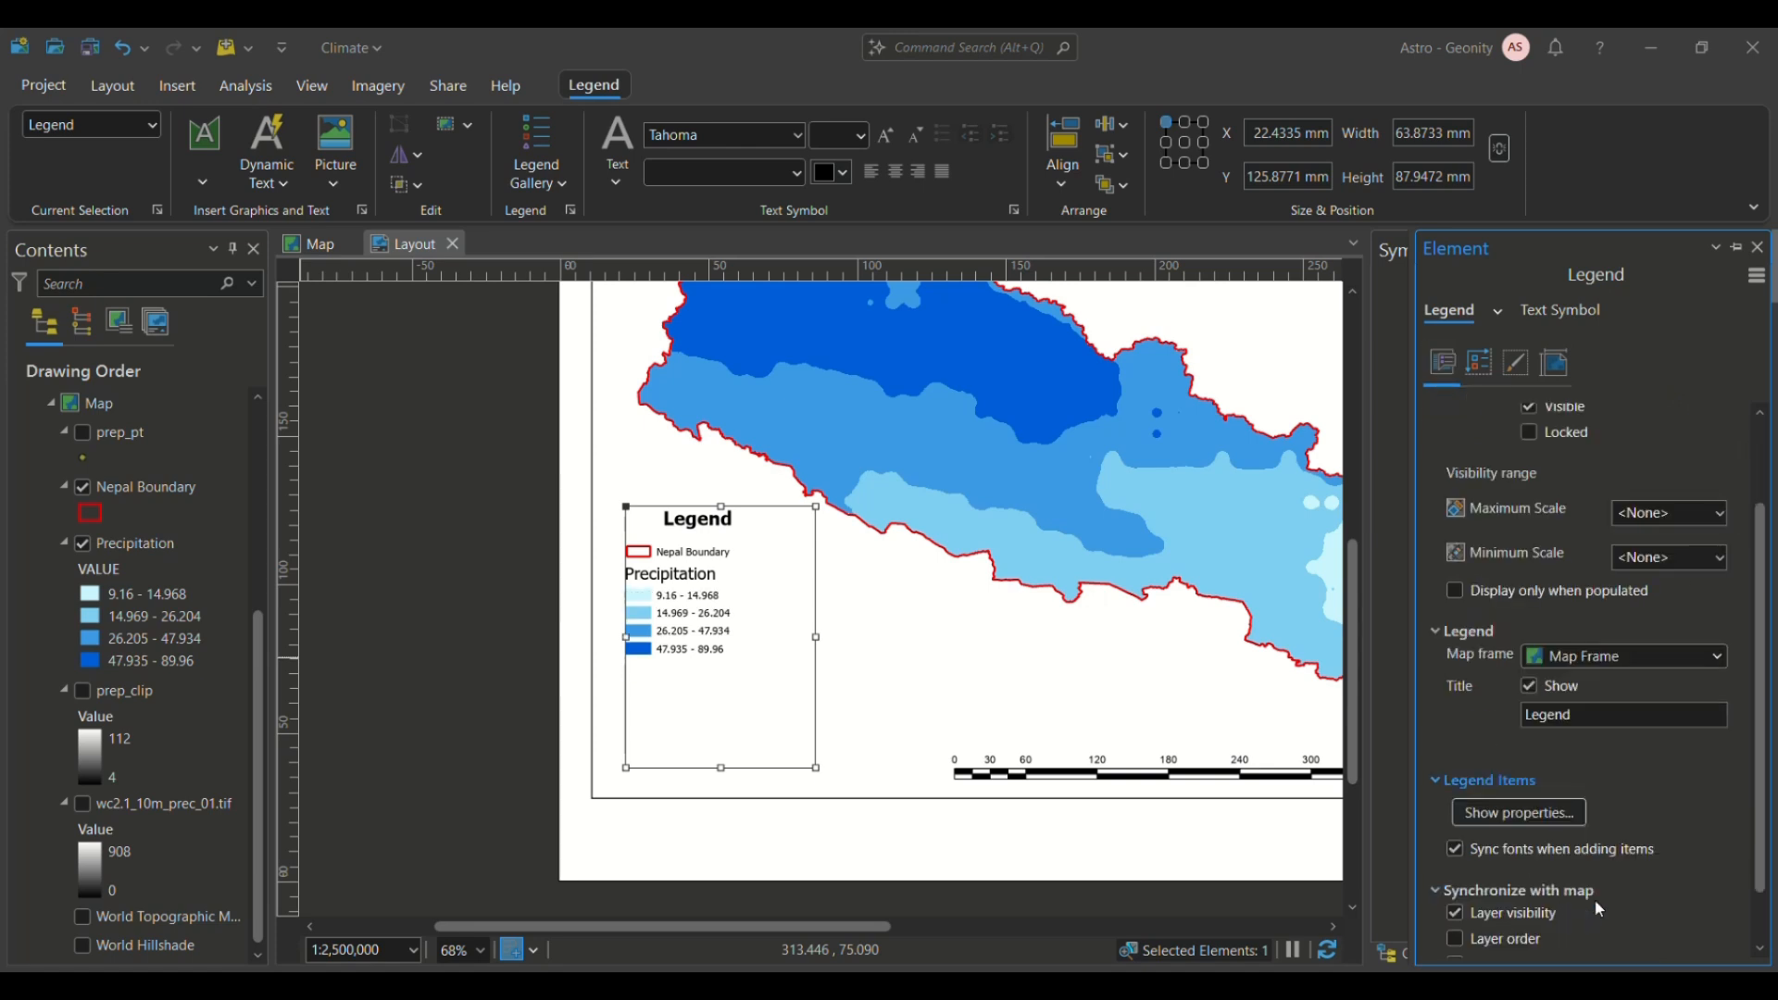
scroll(1599, 911, "down", 1)
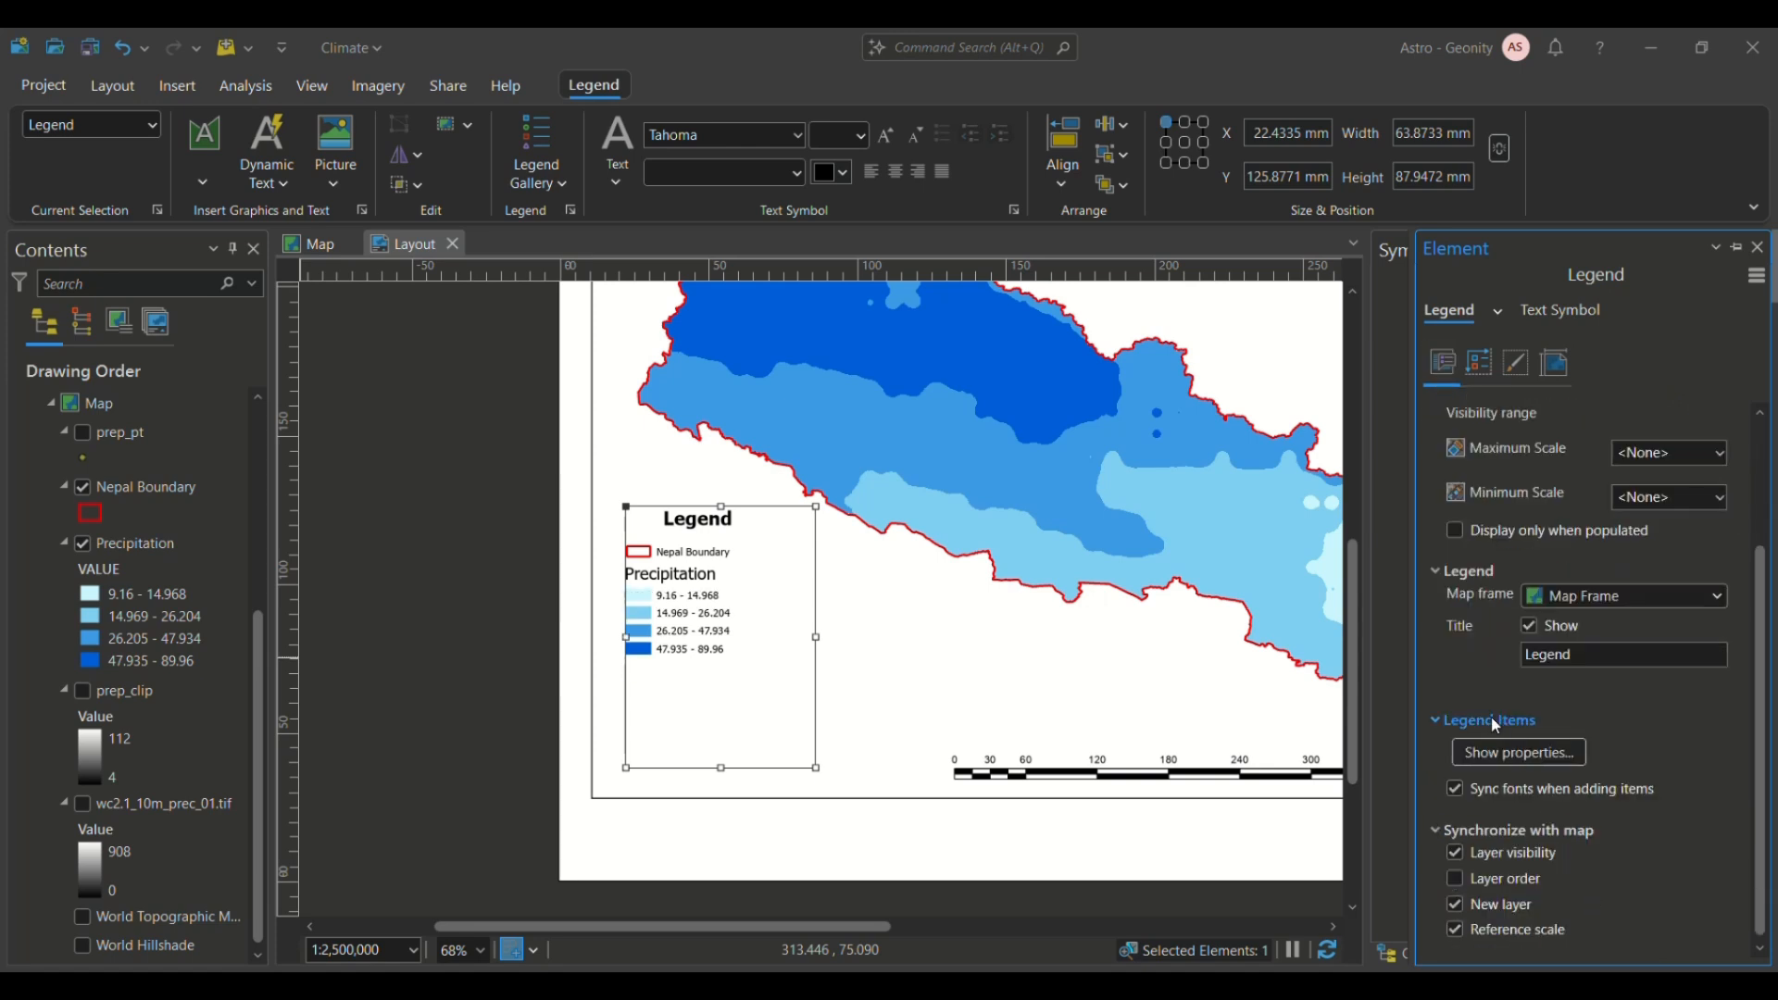
left_click(1512, 761)
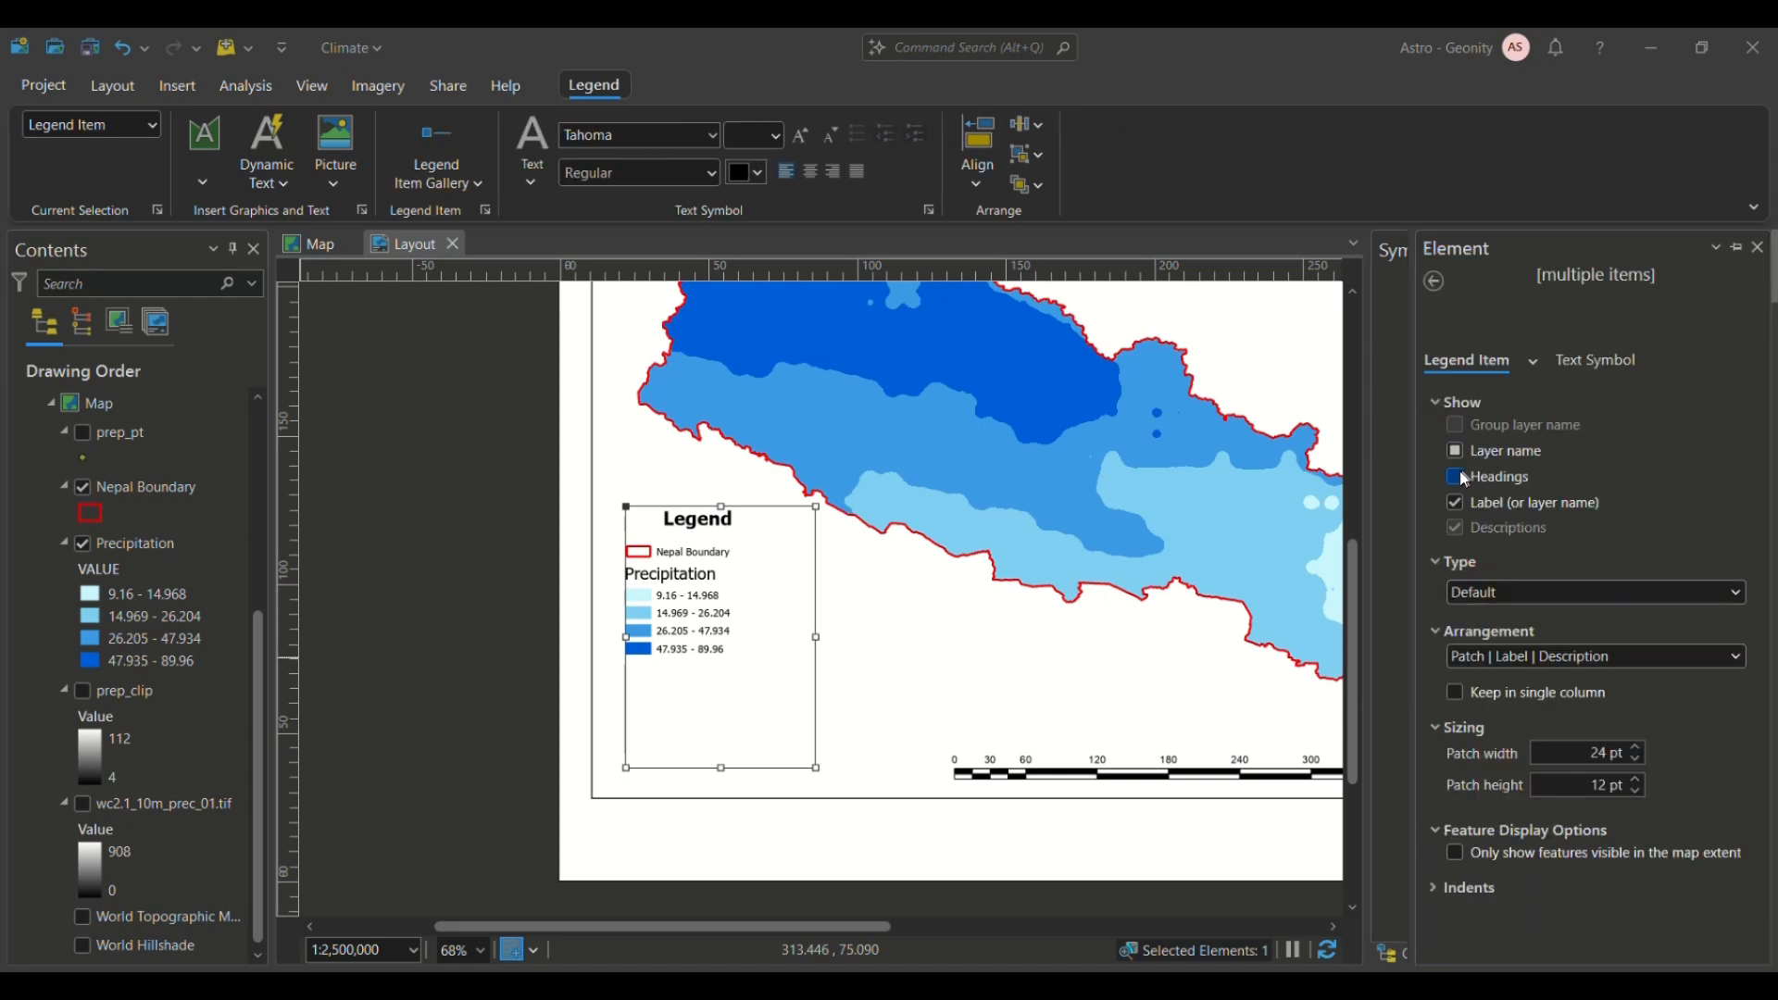
left_click(653, 585)
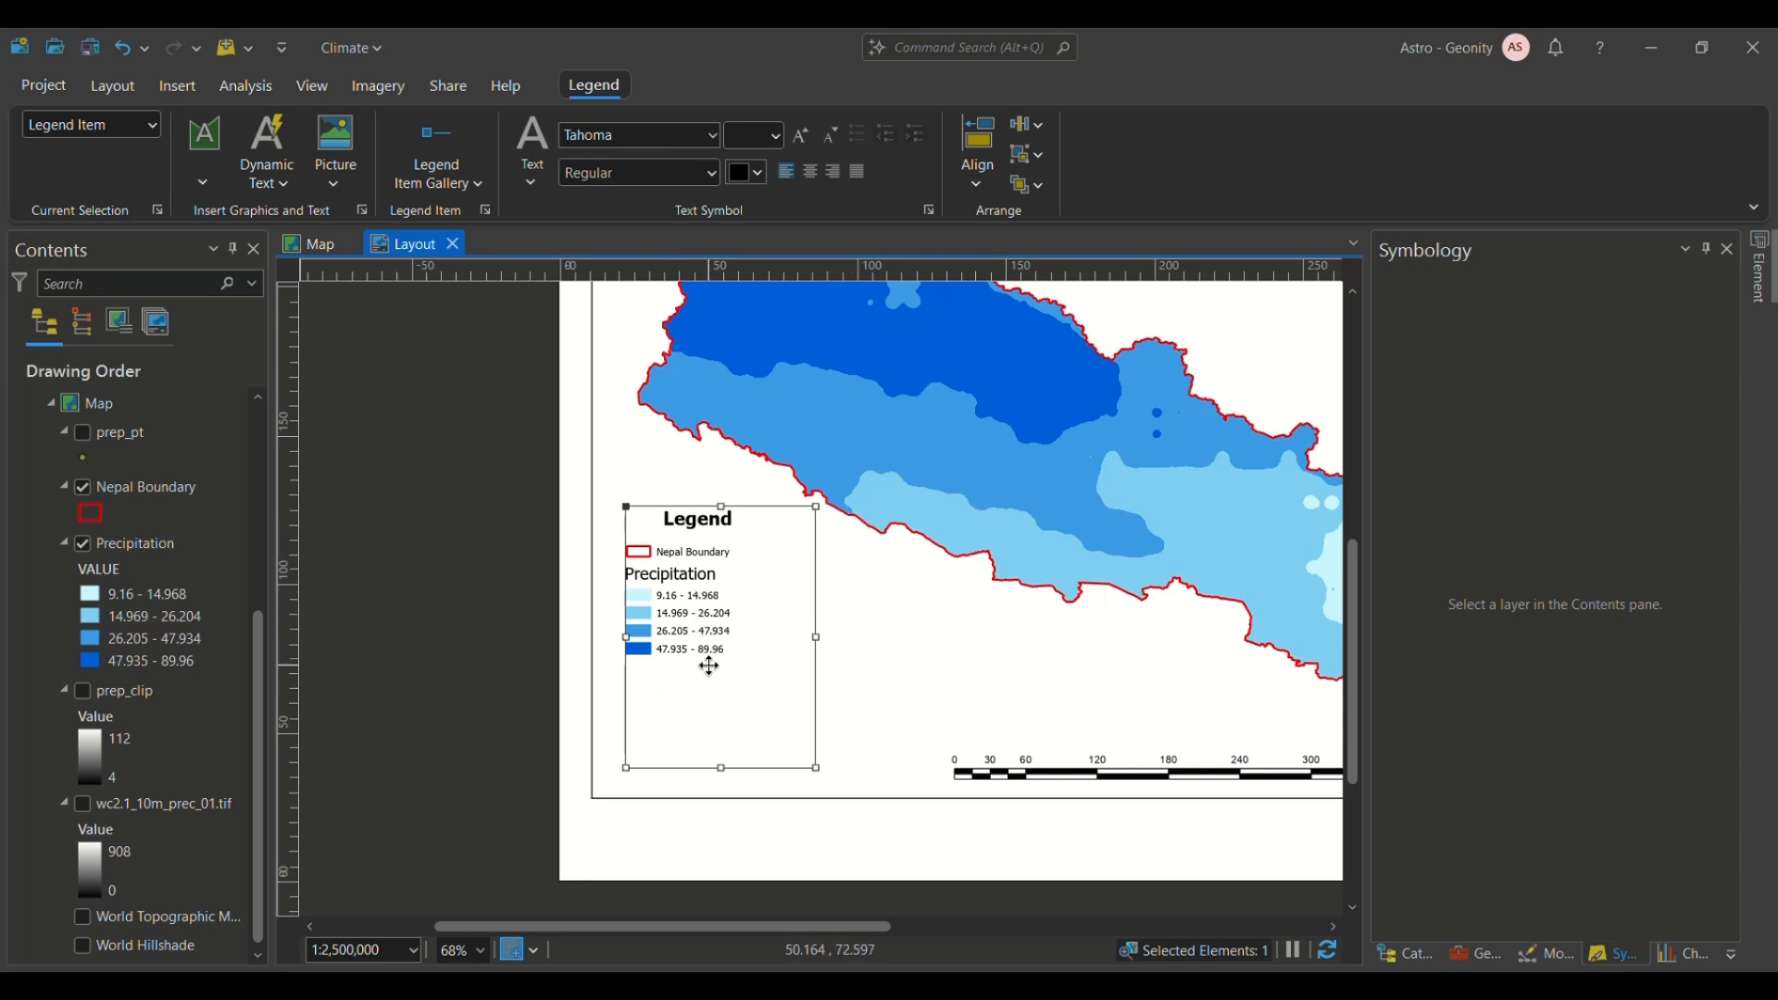
Step: Enlarge the legend frame slightly from its lower-right corner and deselect it
left_click_drag(816, 767, 857, 783)
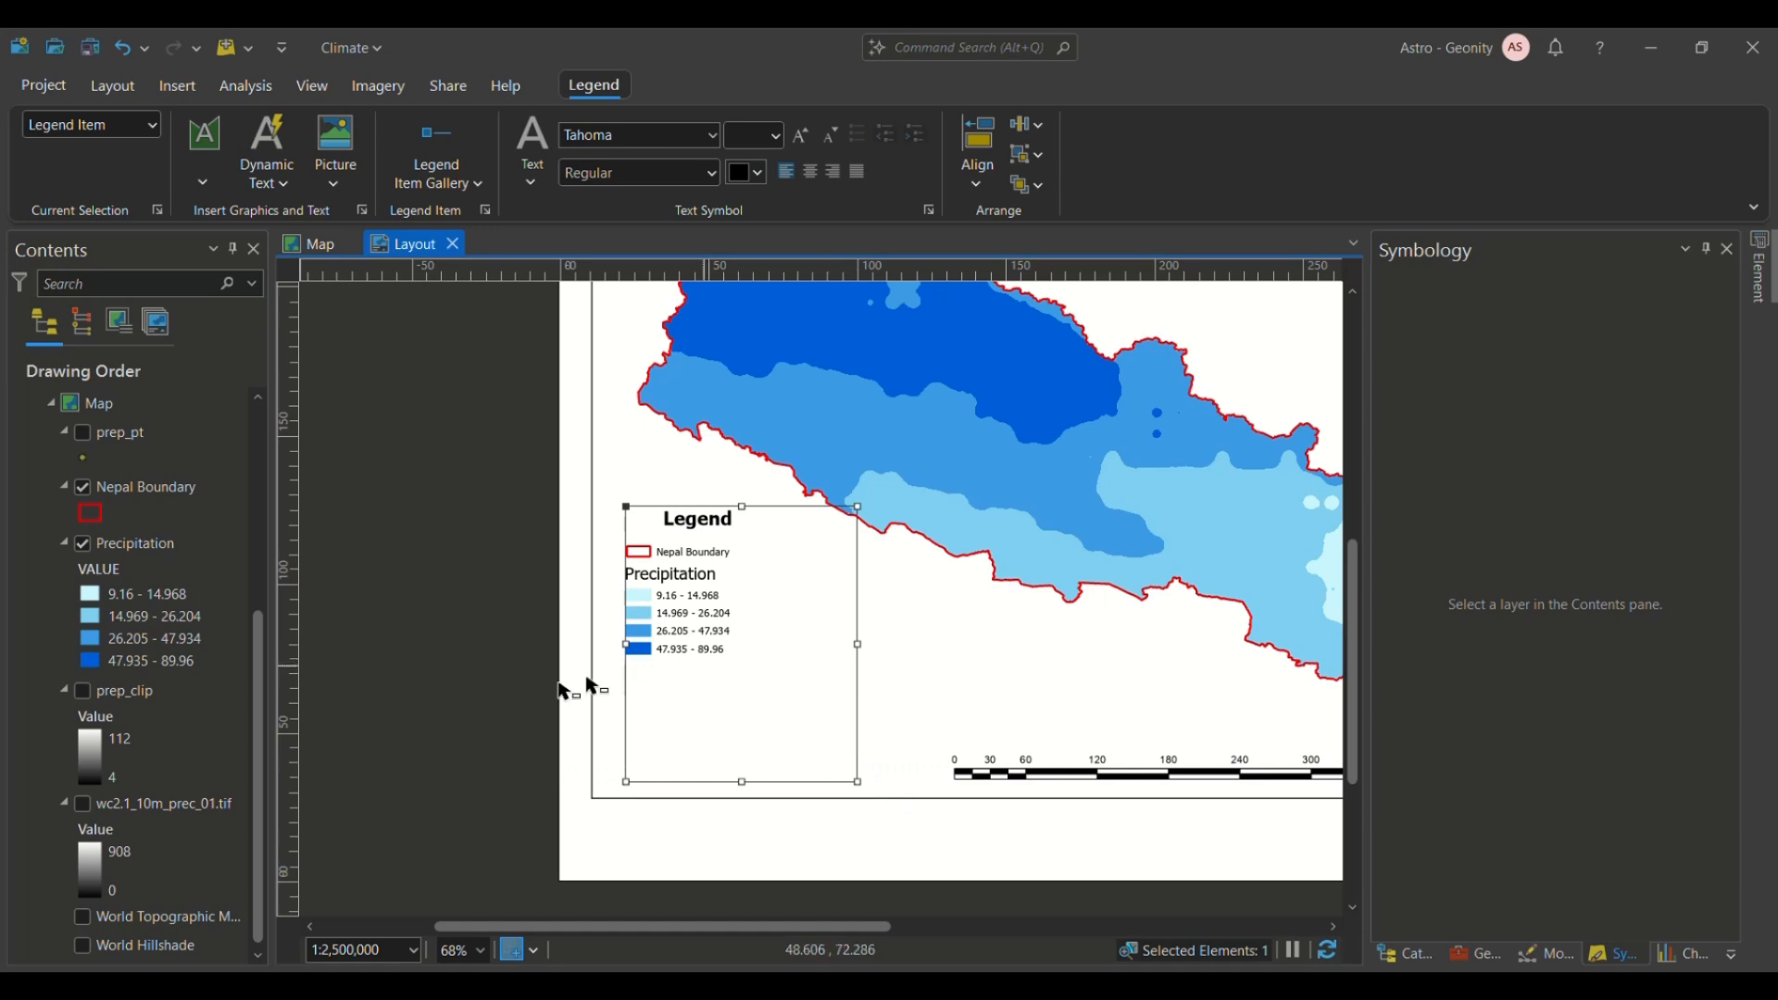
left_click(530, 691)
left_click(693, 654)
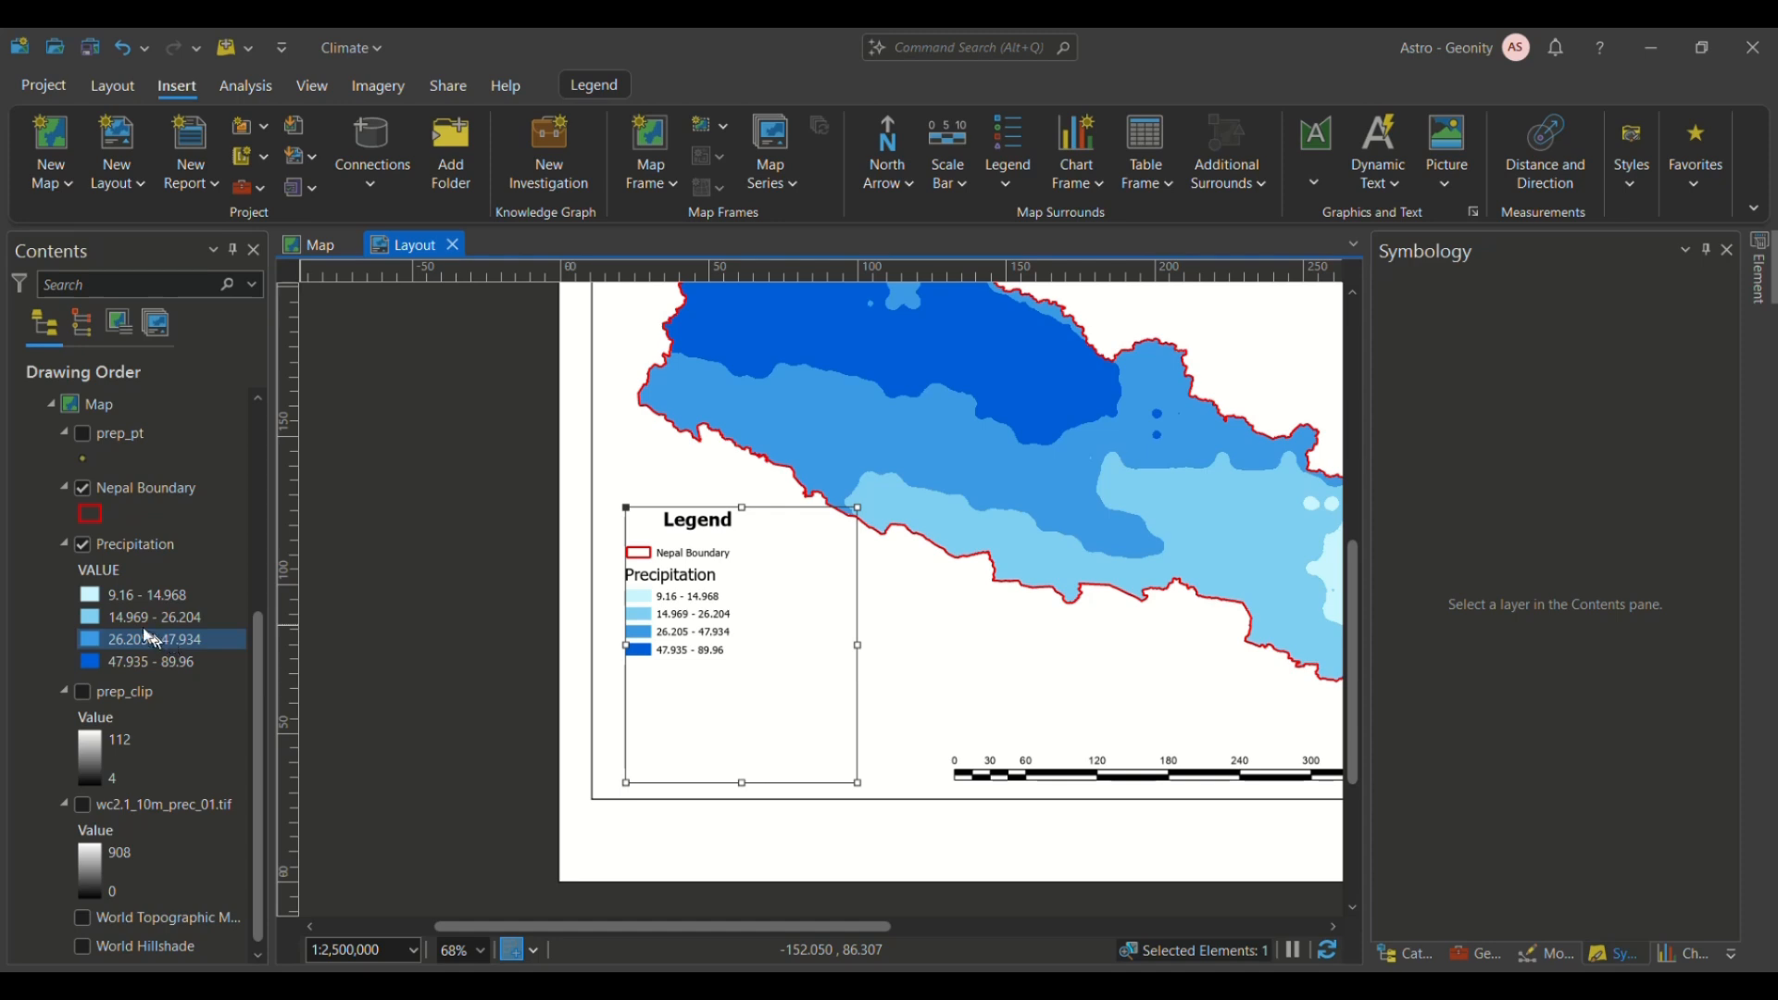
left_click(546, 716)
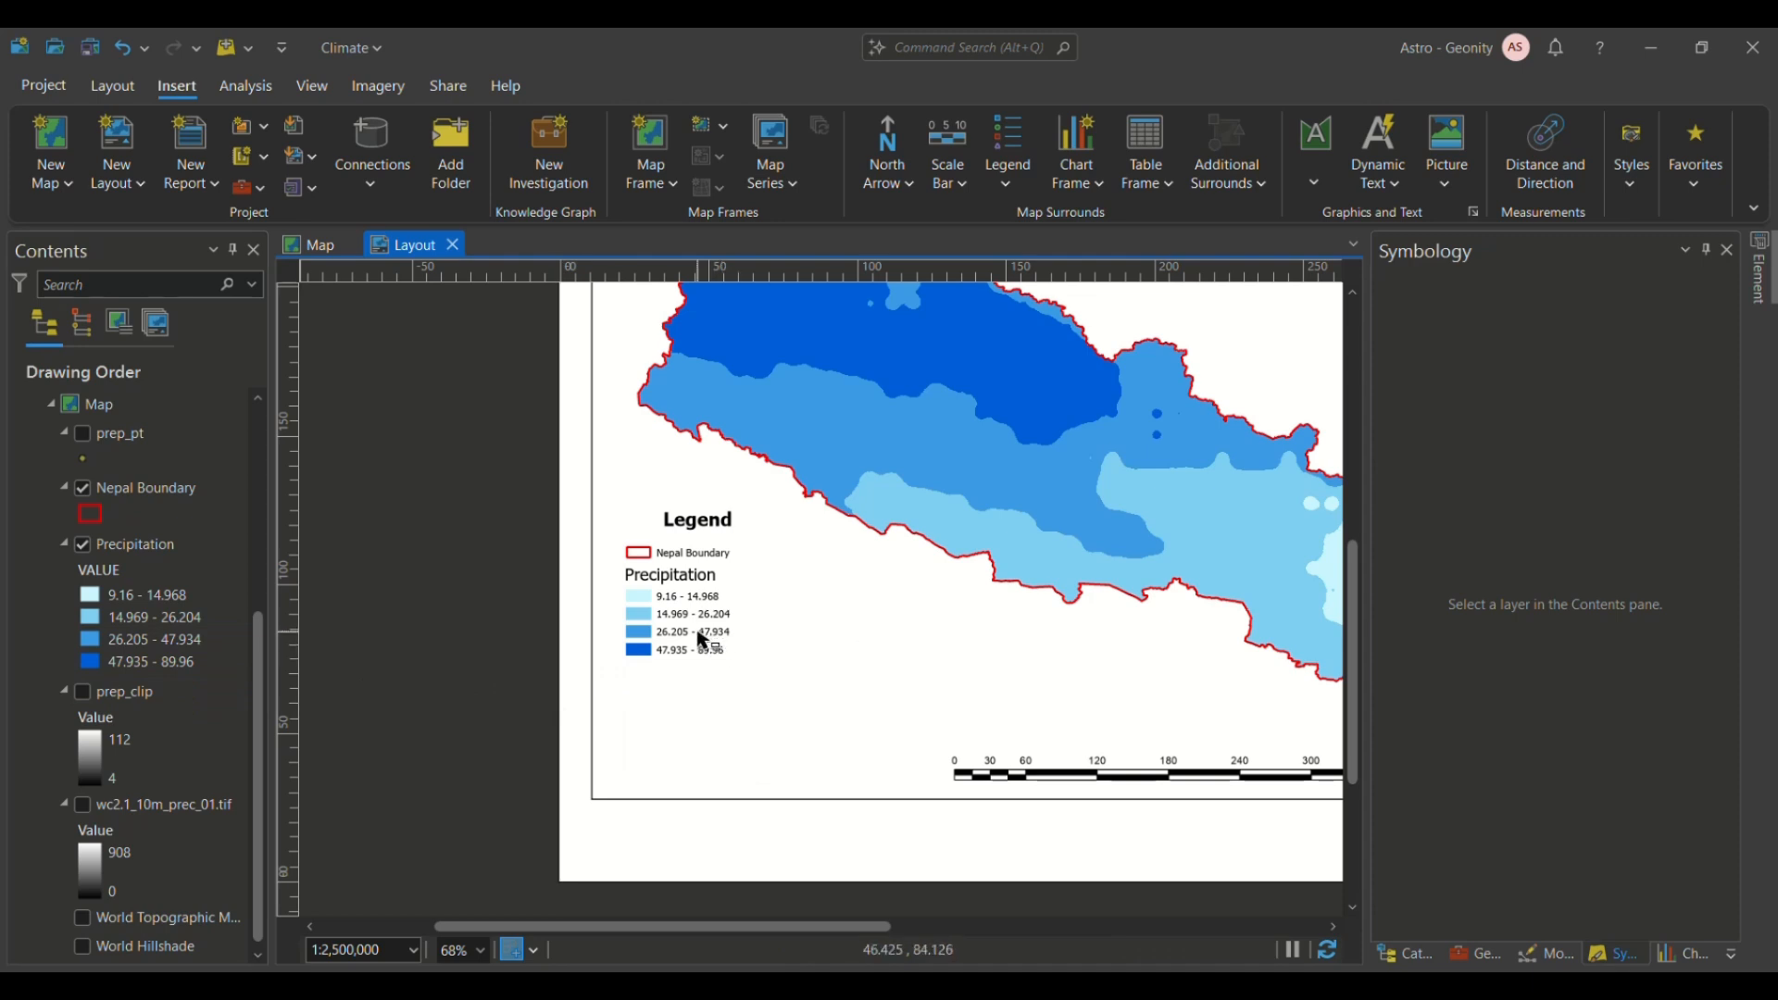
Step: Open the export settings for the layout and keep JPEG as the file type
scroll(702, 639, "down", 5)
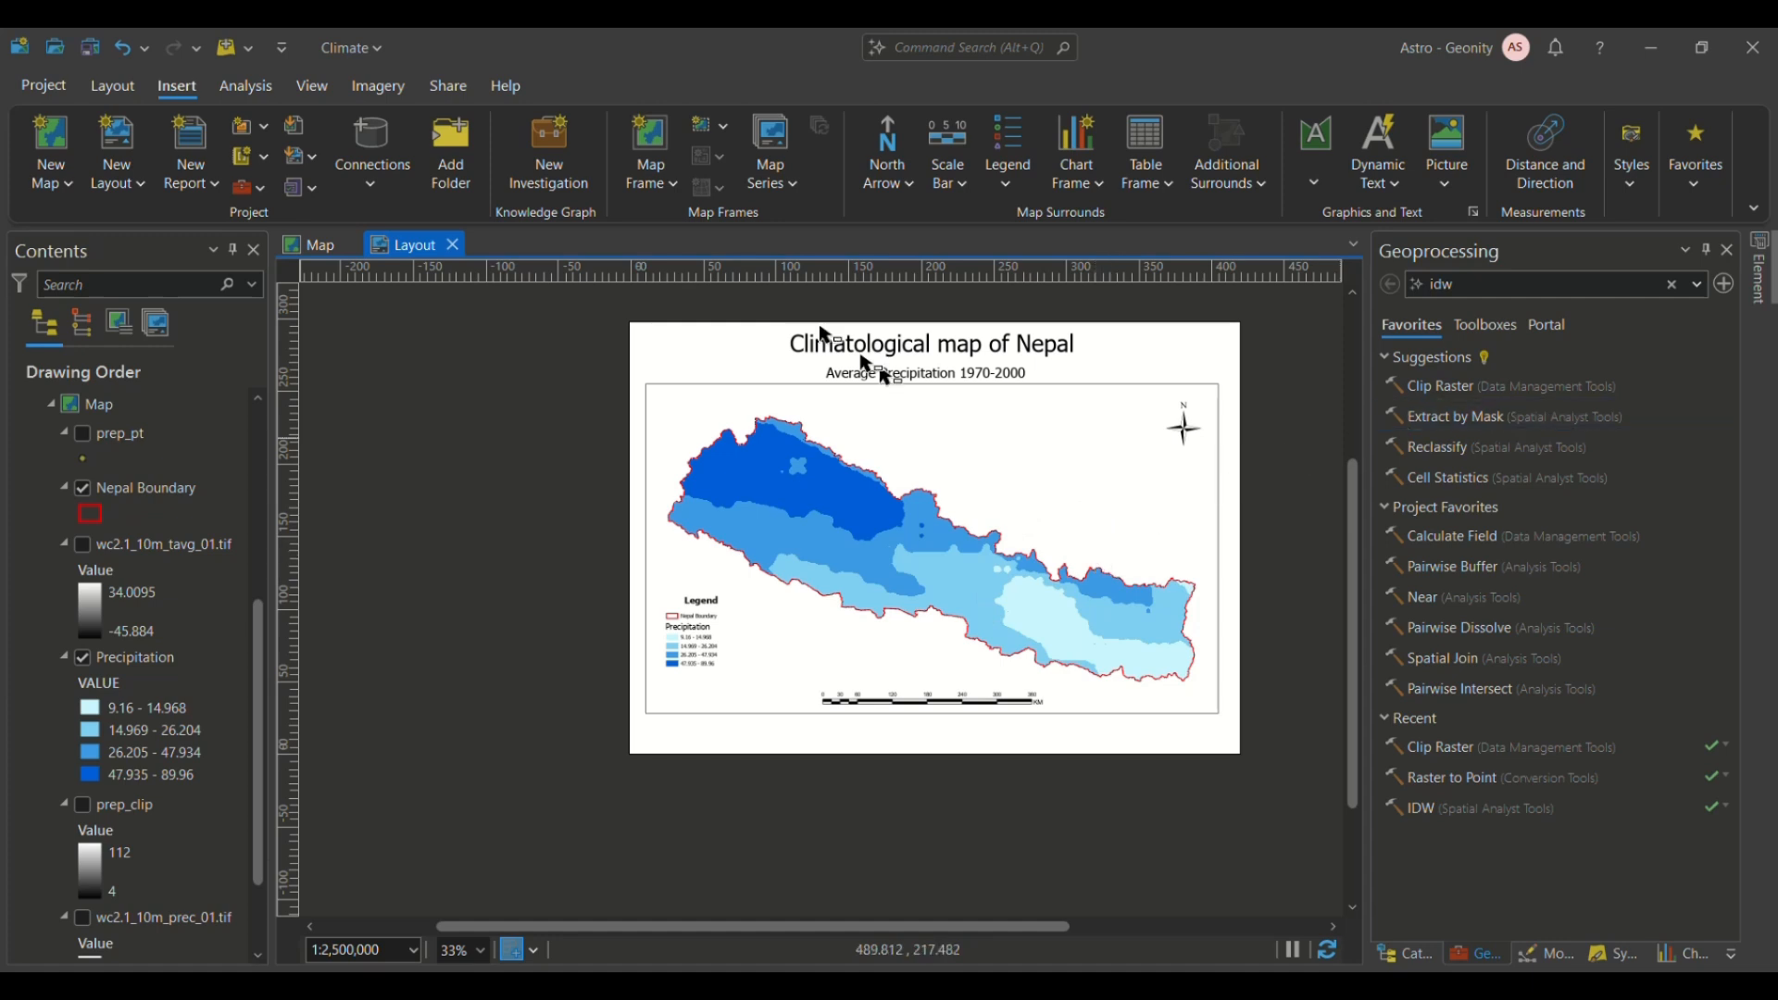
left_click(439, 82)
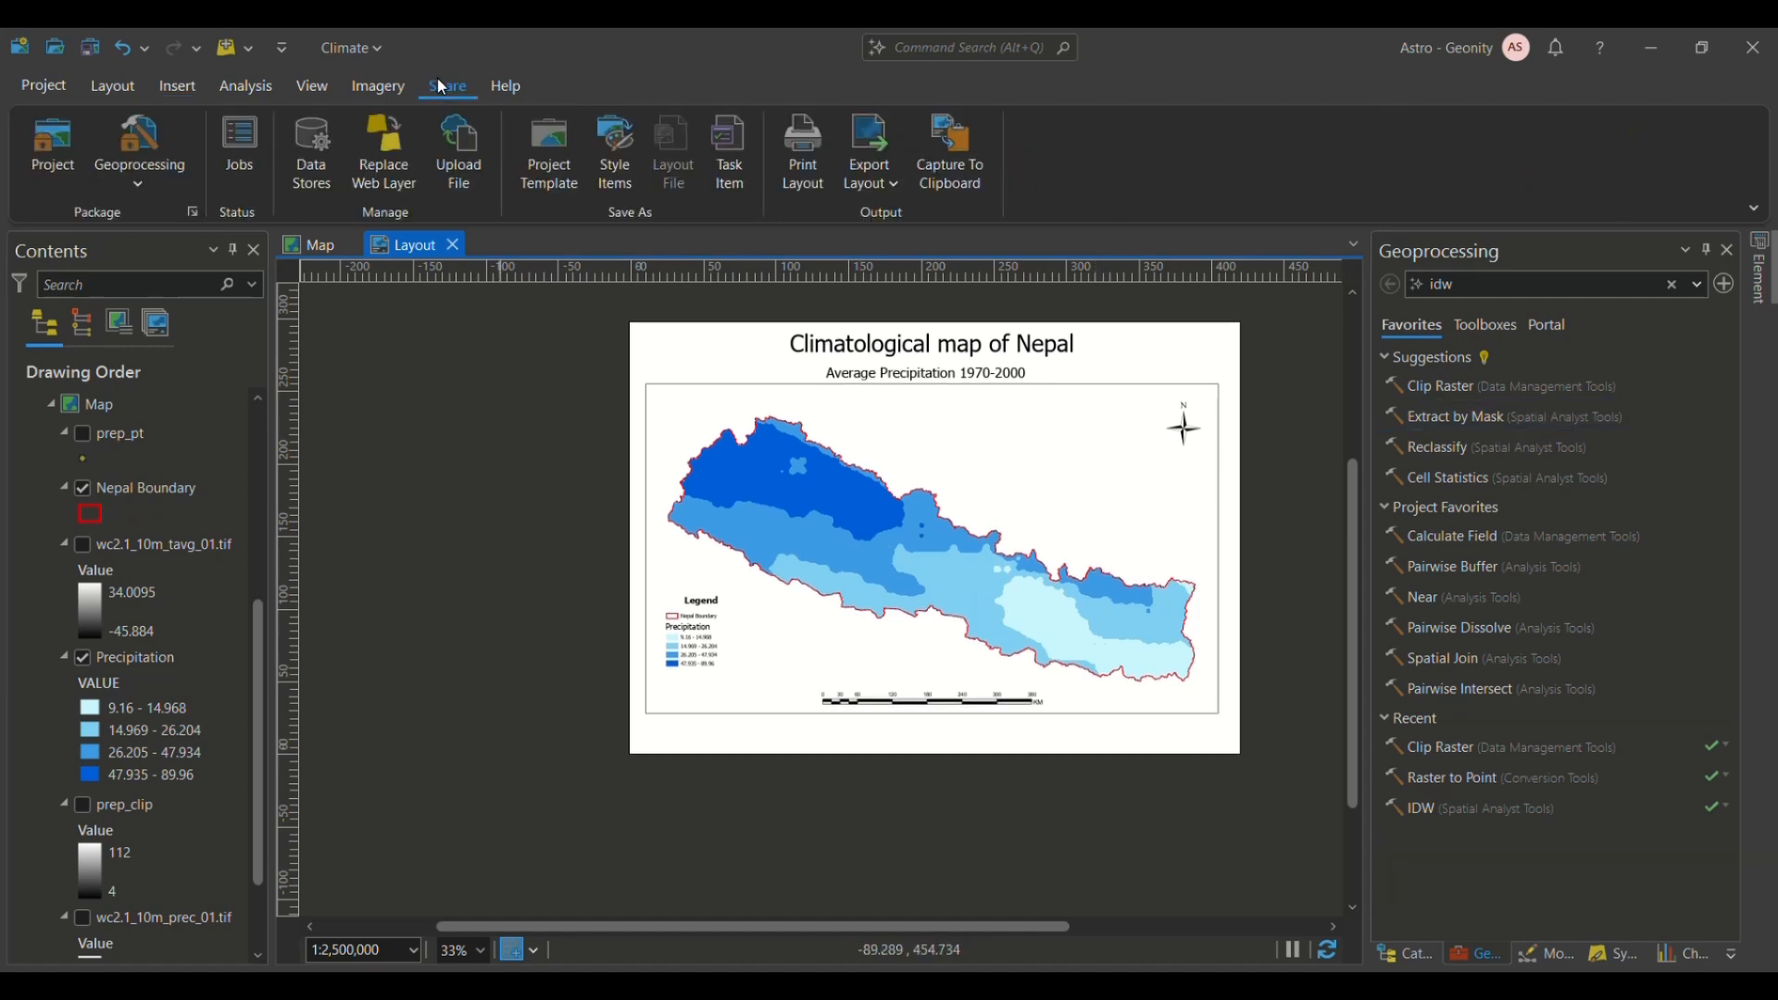
left_click(903, 173)
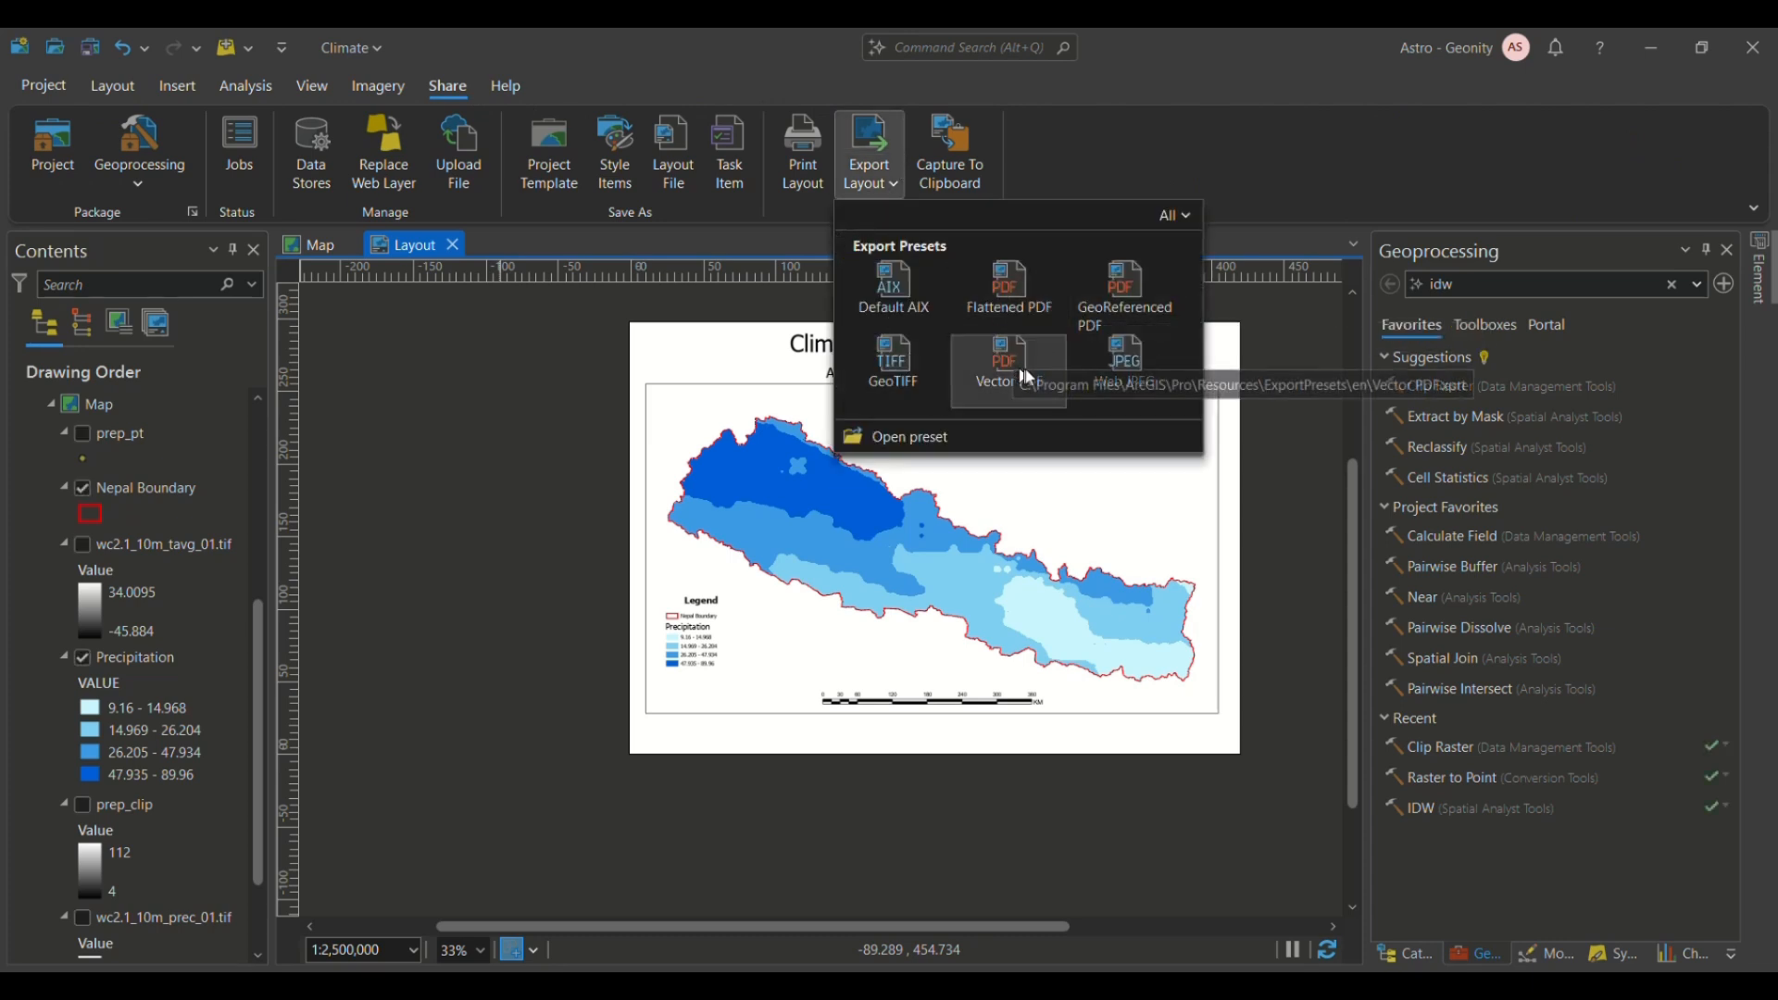
left_click(877, 139)
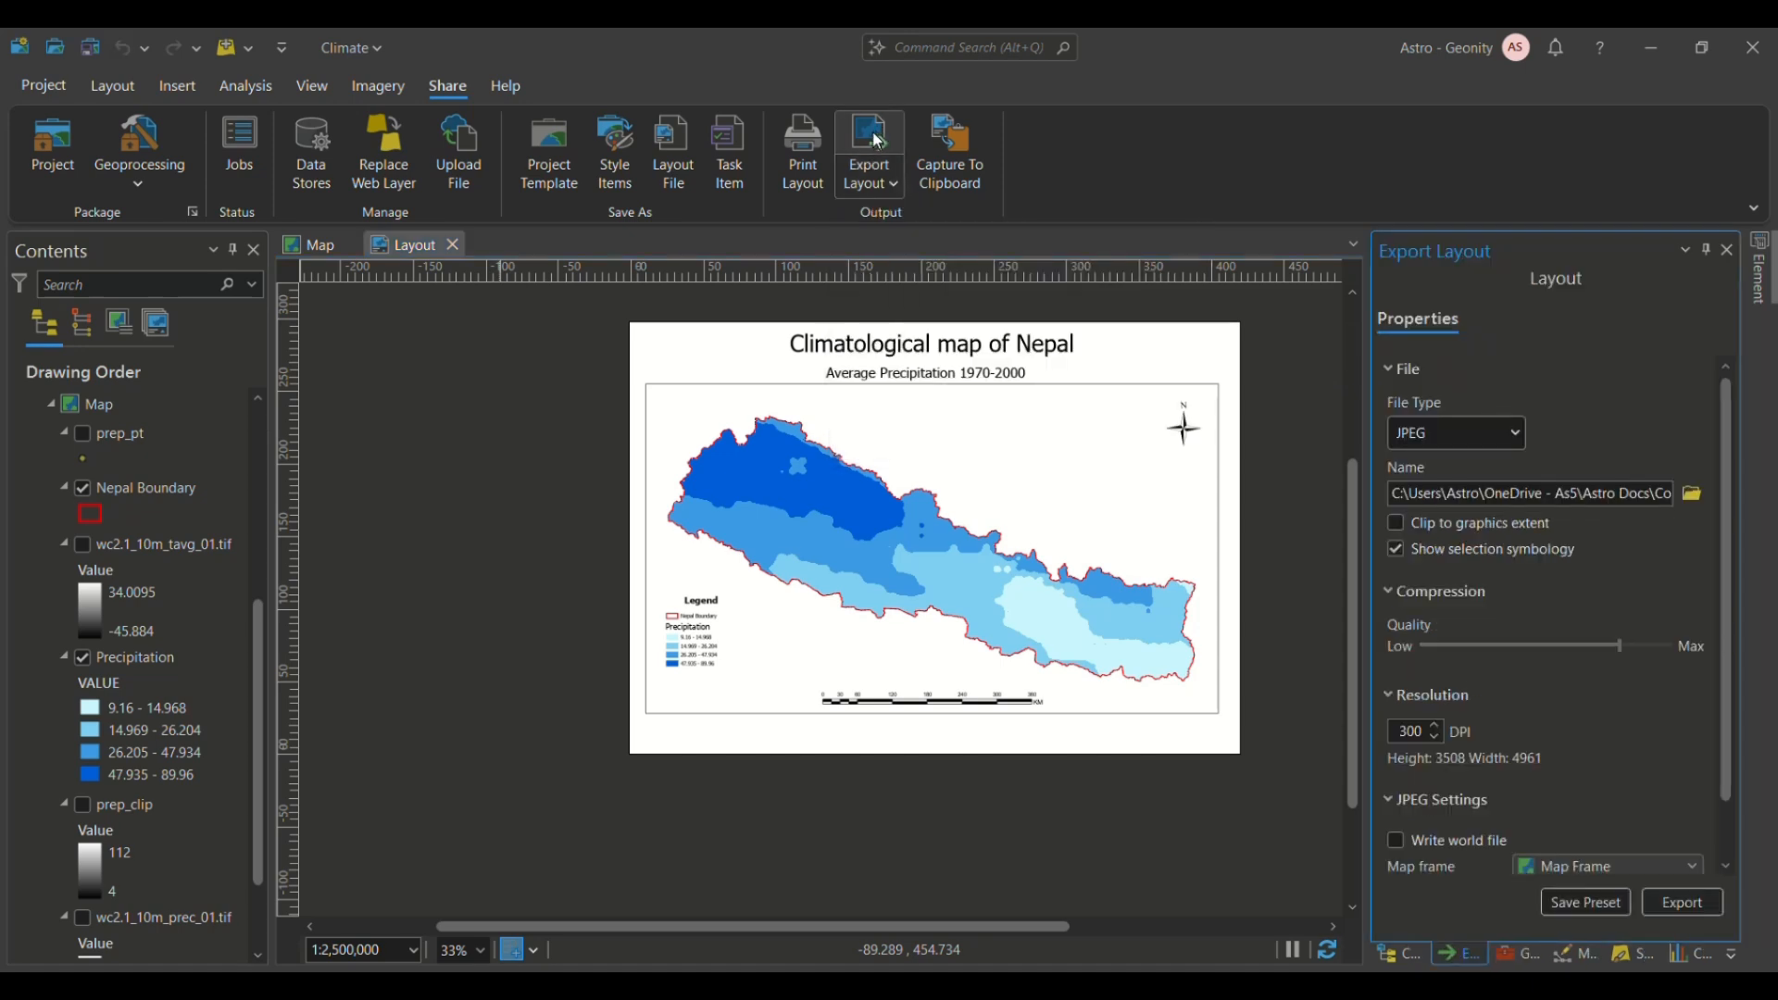
left_click(1516, 433)
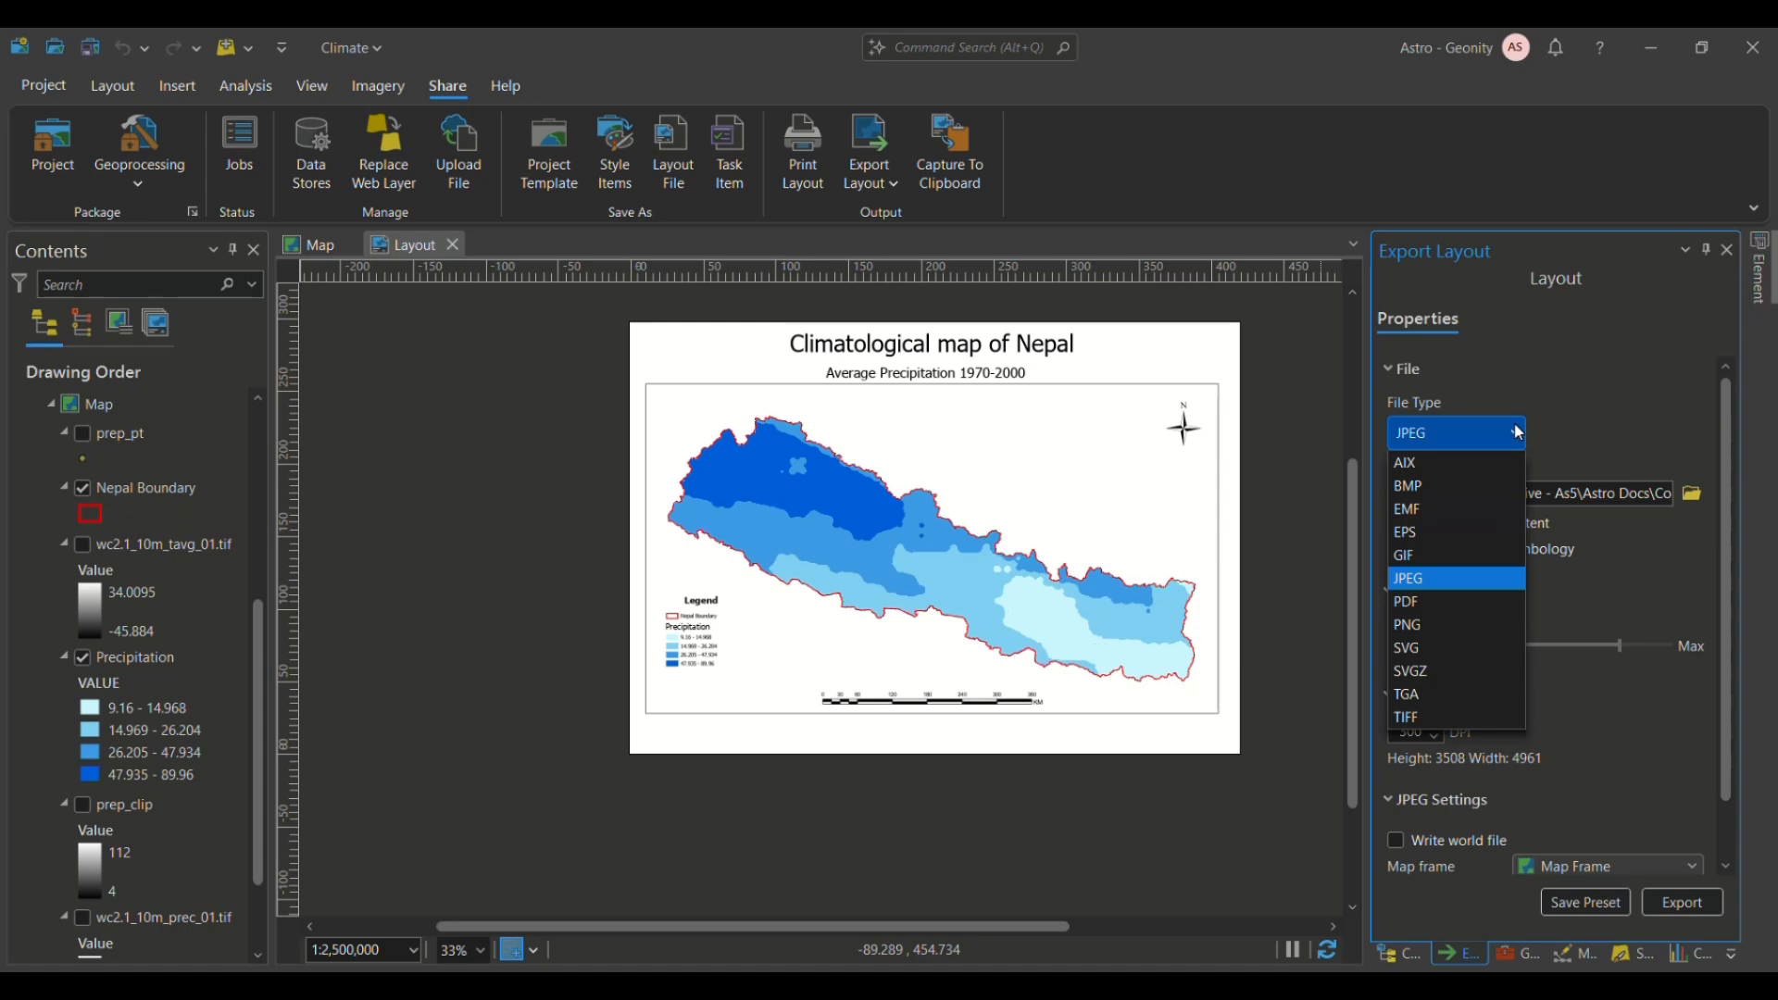
left_click(1516, 433)
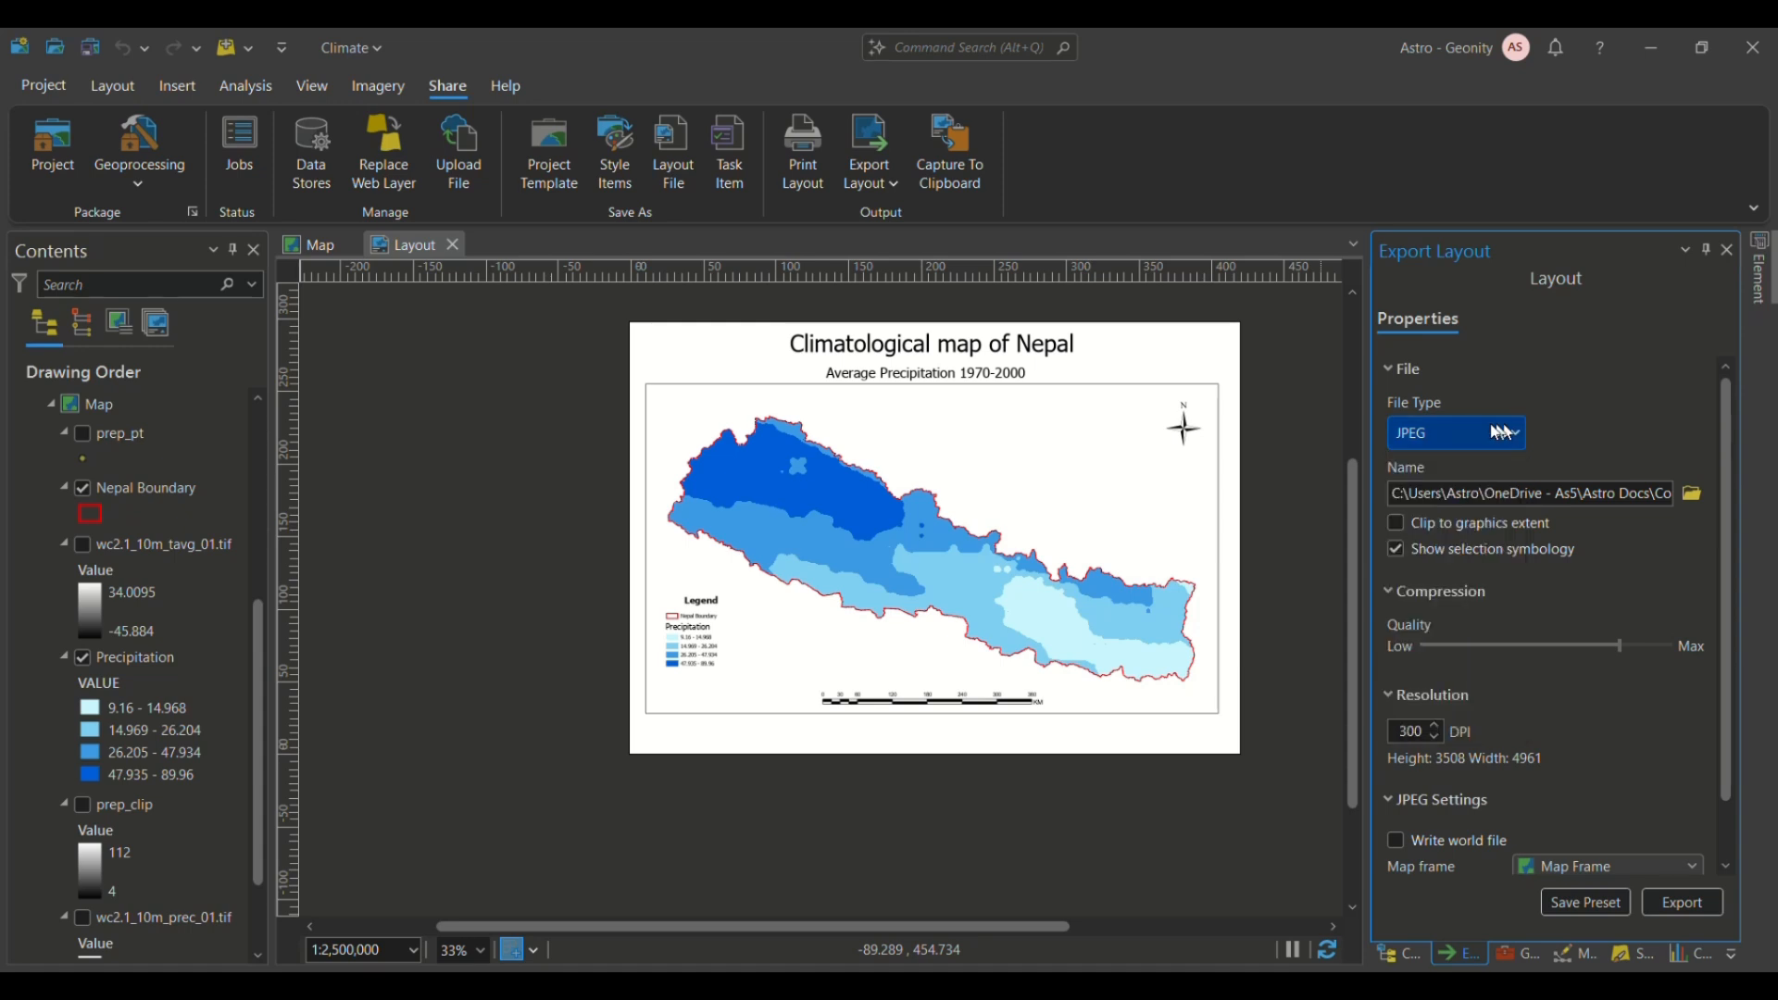
left_click(1694, 495)
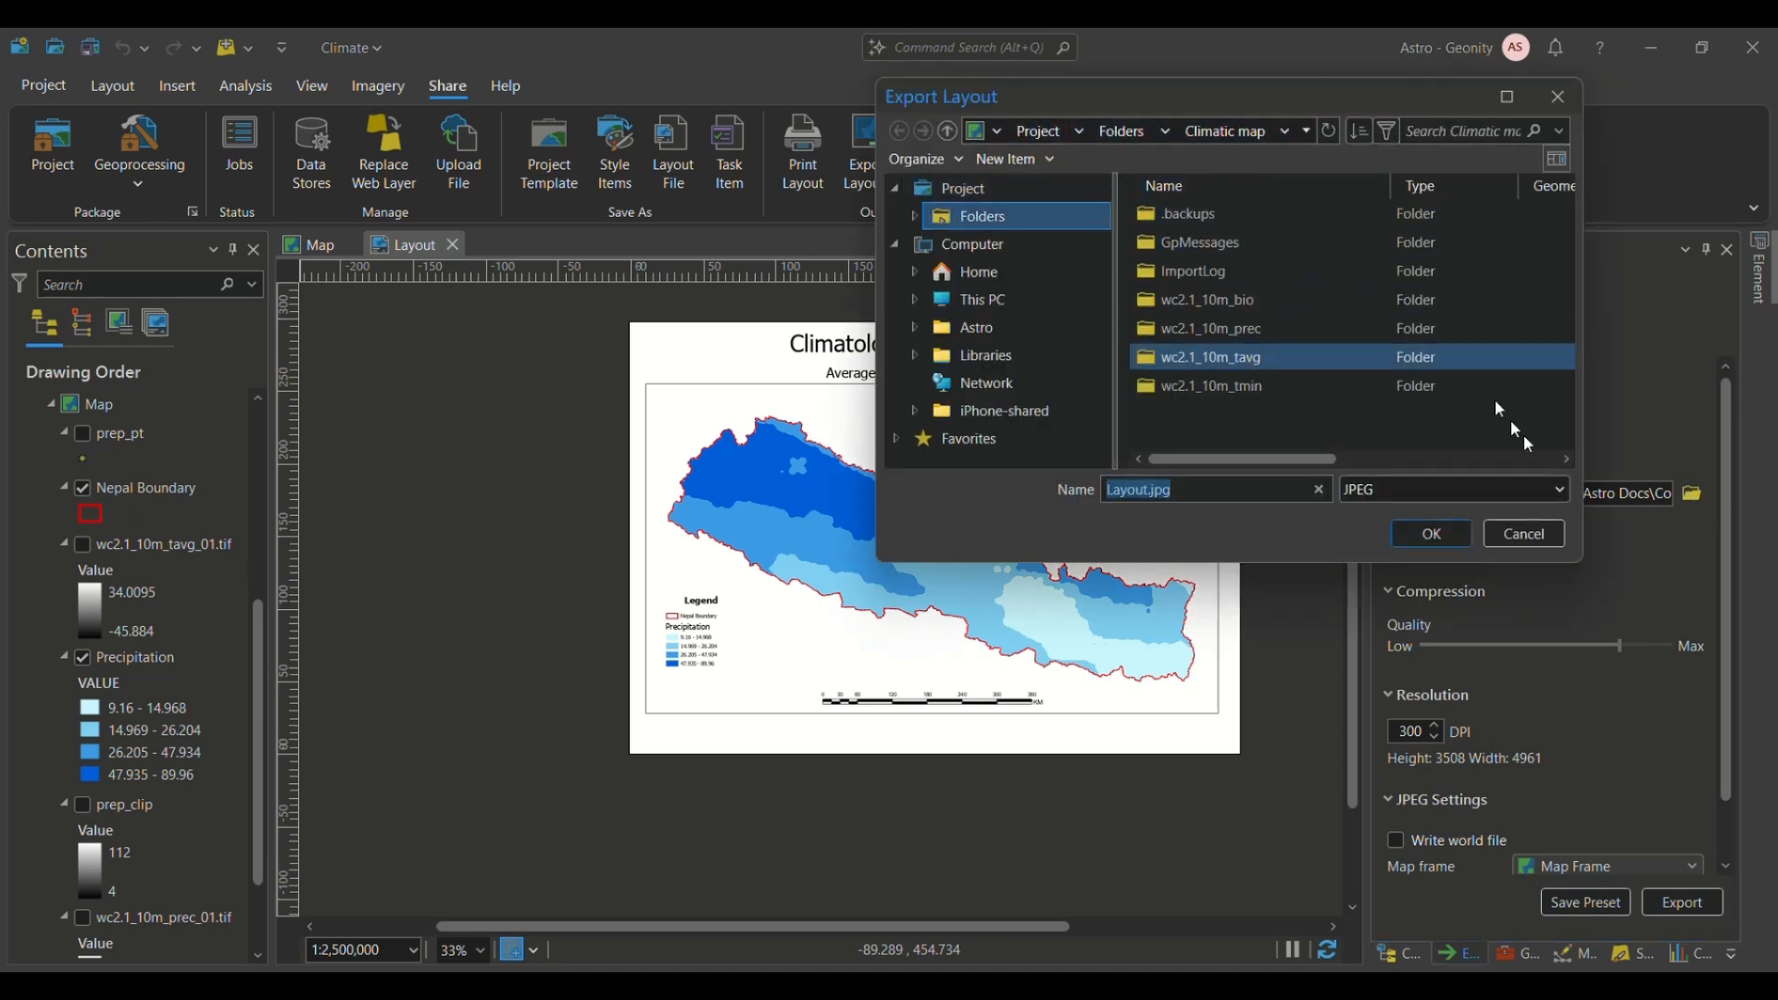
left_click(1527, 533)
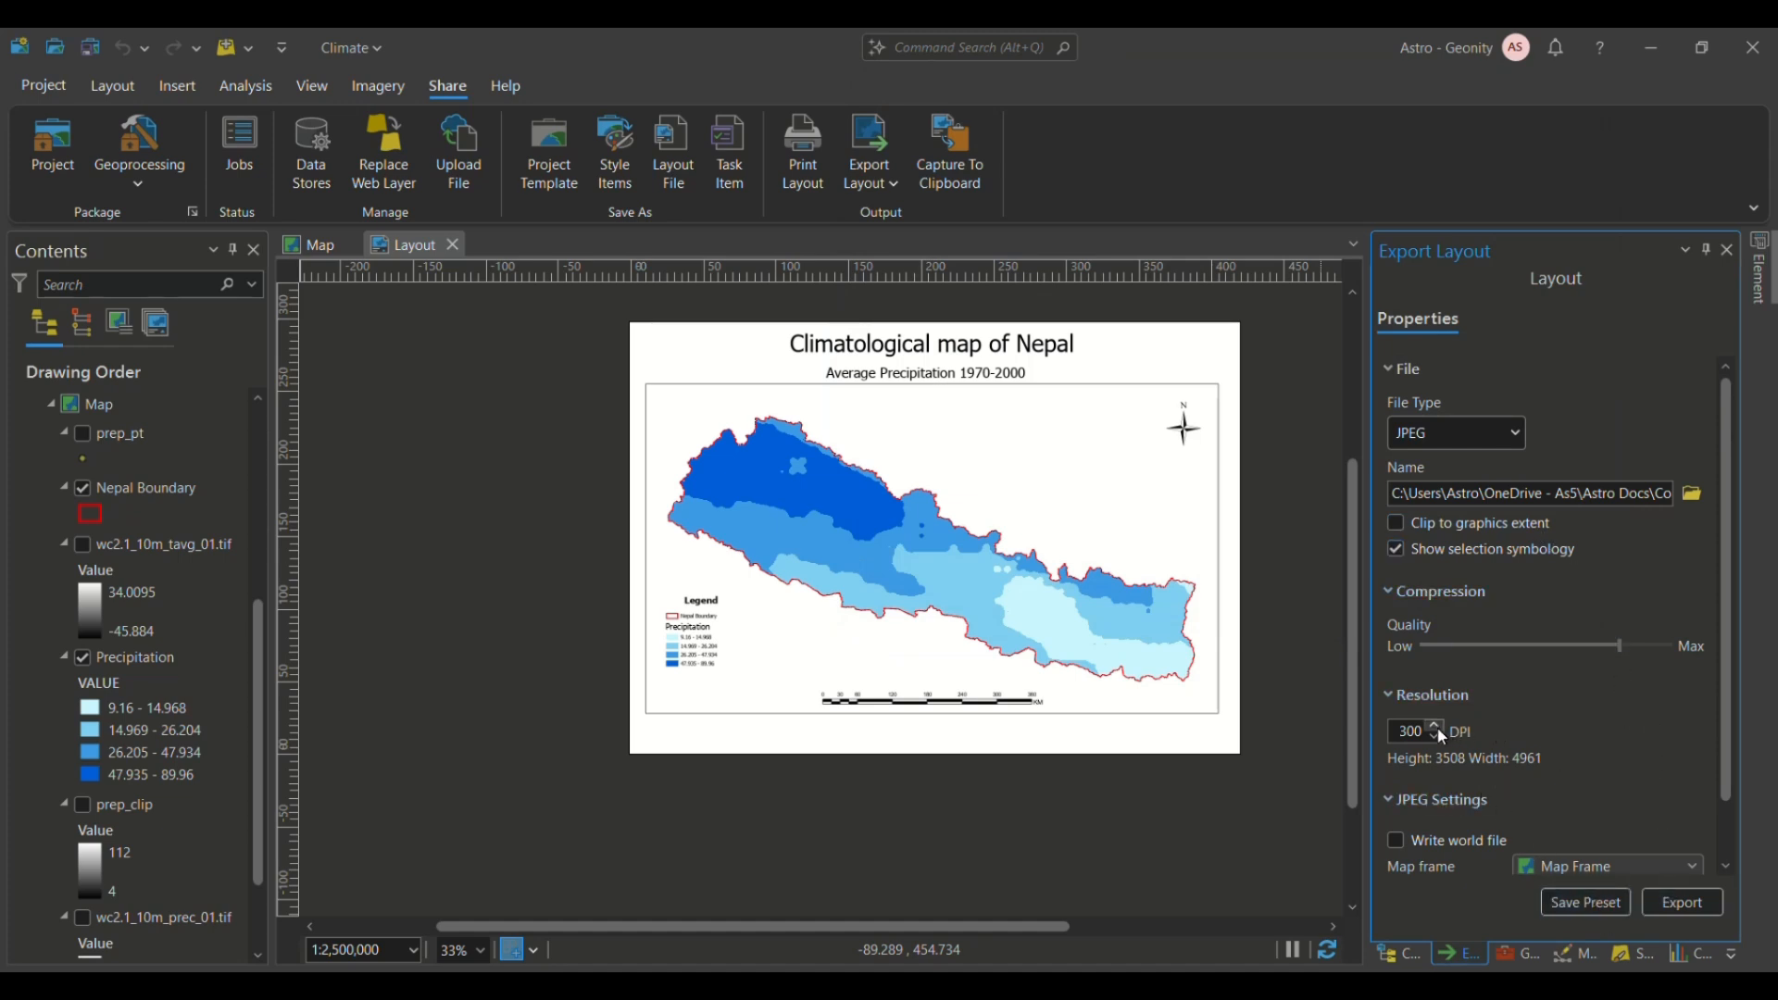
scroll(1585, 762, "down", 1)
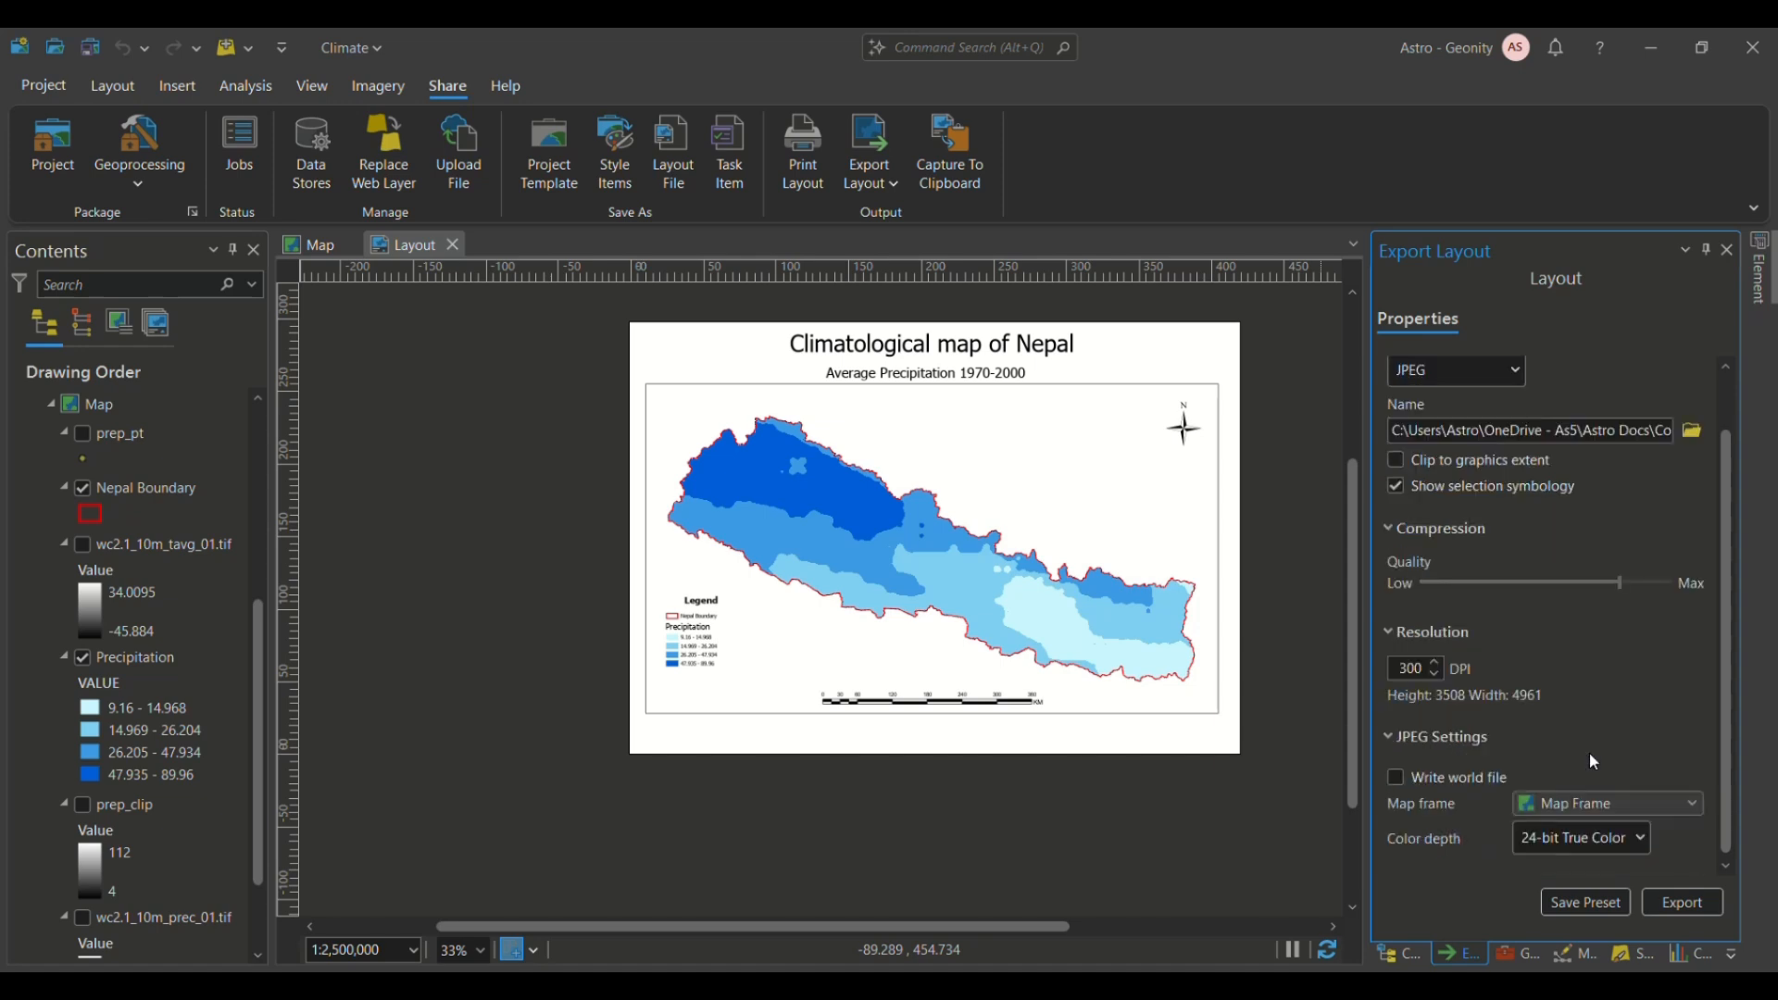
left_click(1585, 903)
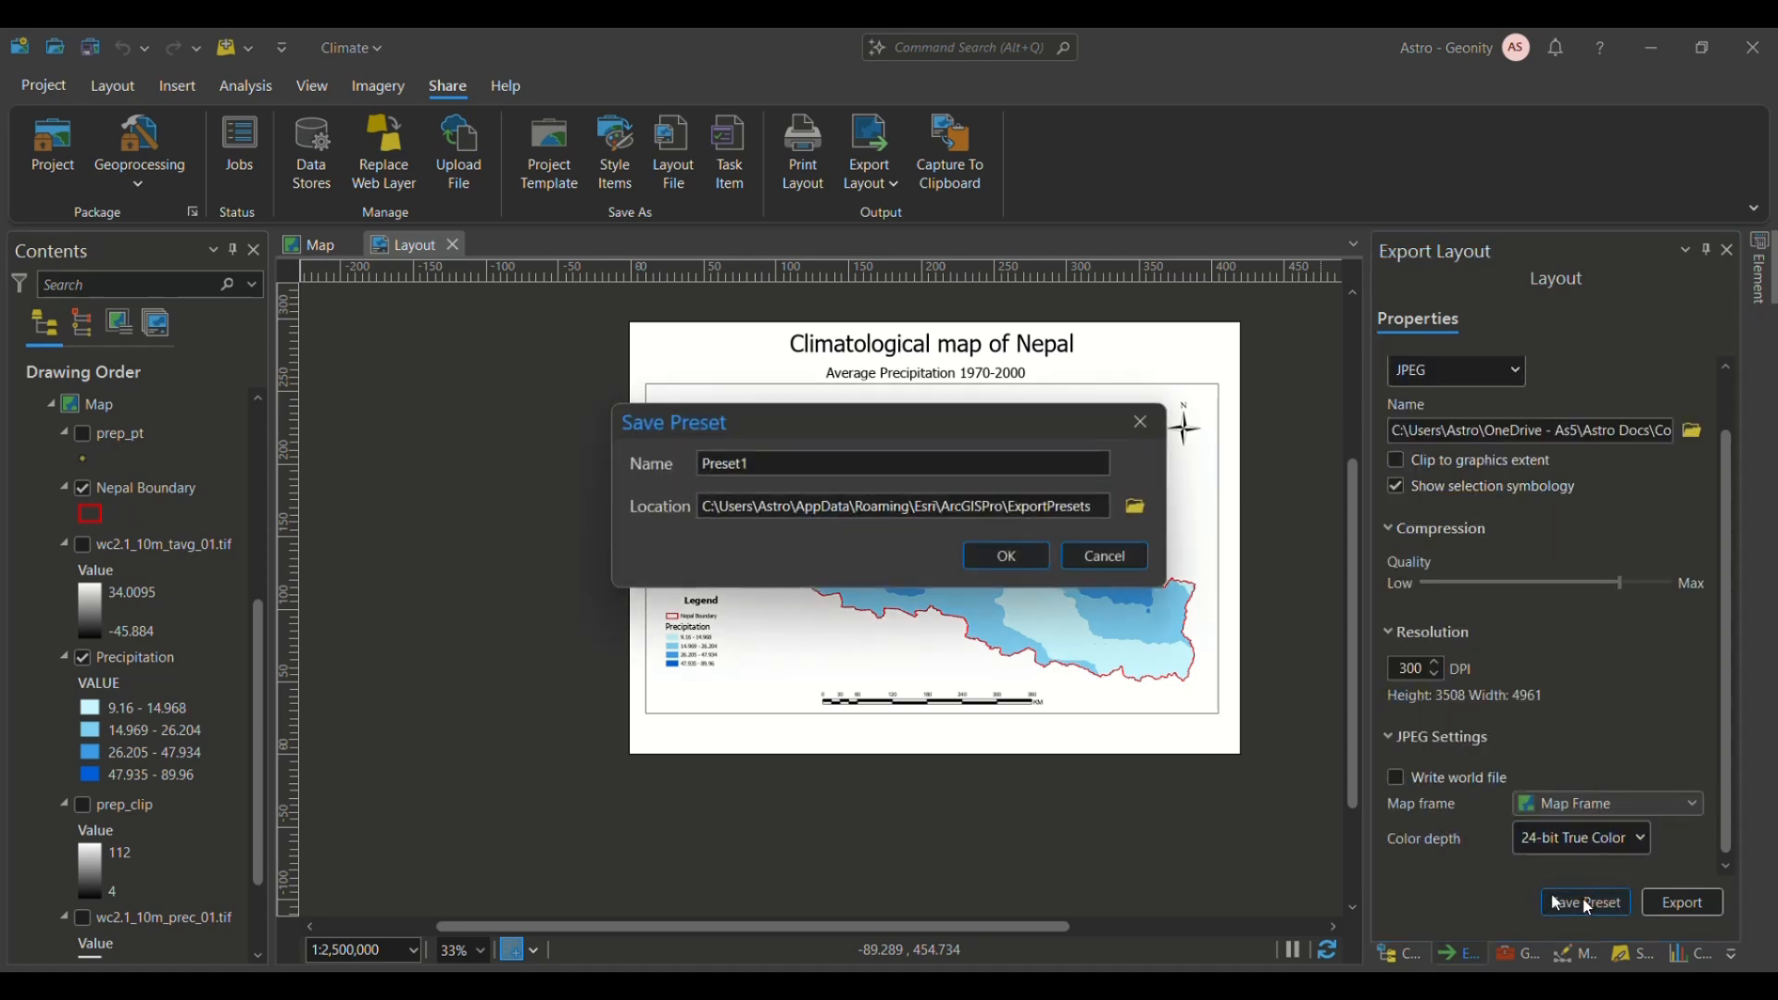
left_click(1123, 559)
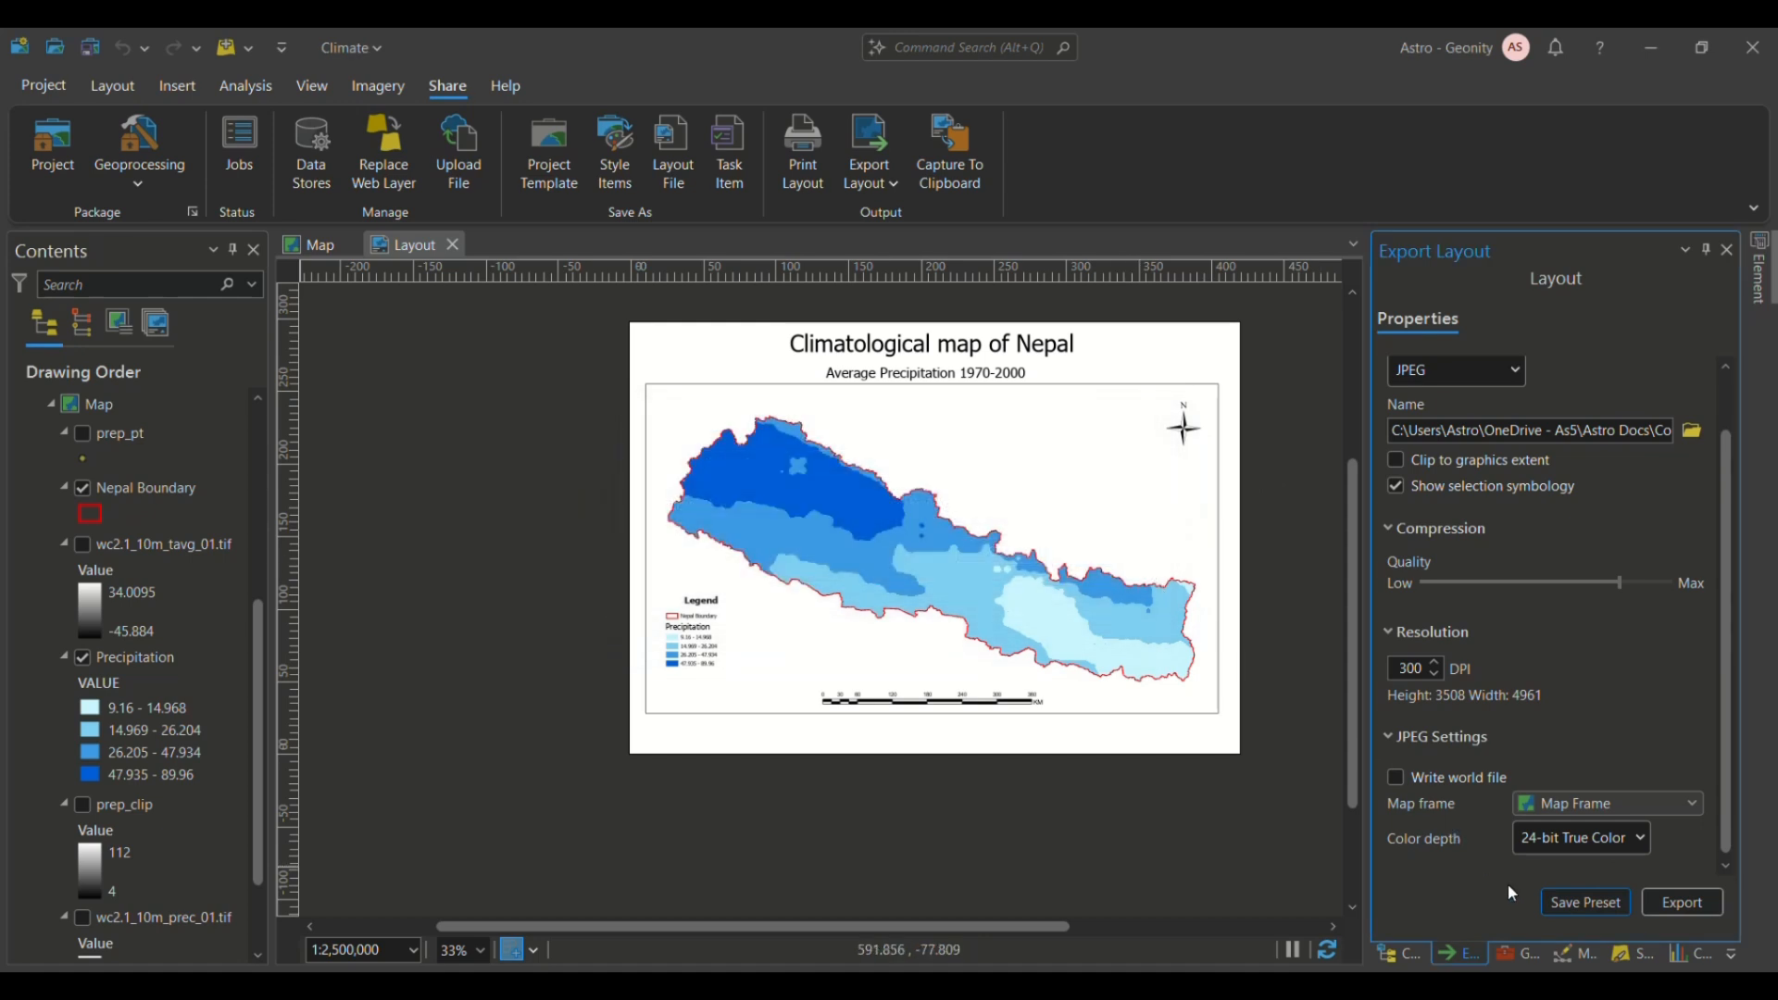
Step: Export the layout as a 300 DPI JPEG and view the exported Layout.jpg in a maximized window
left_click(1683, 904)
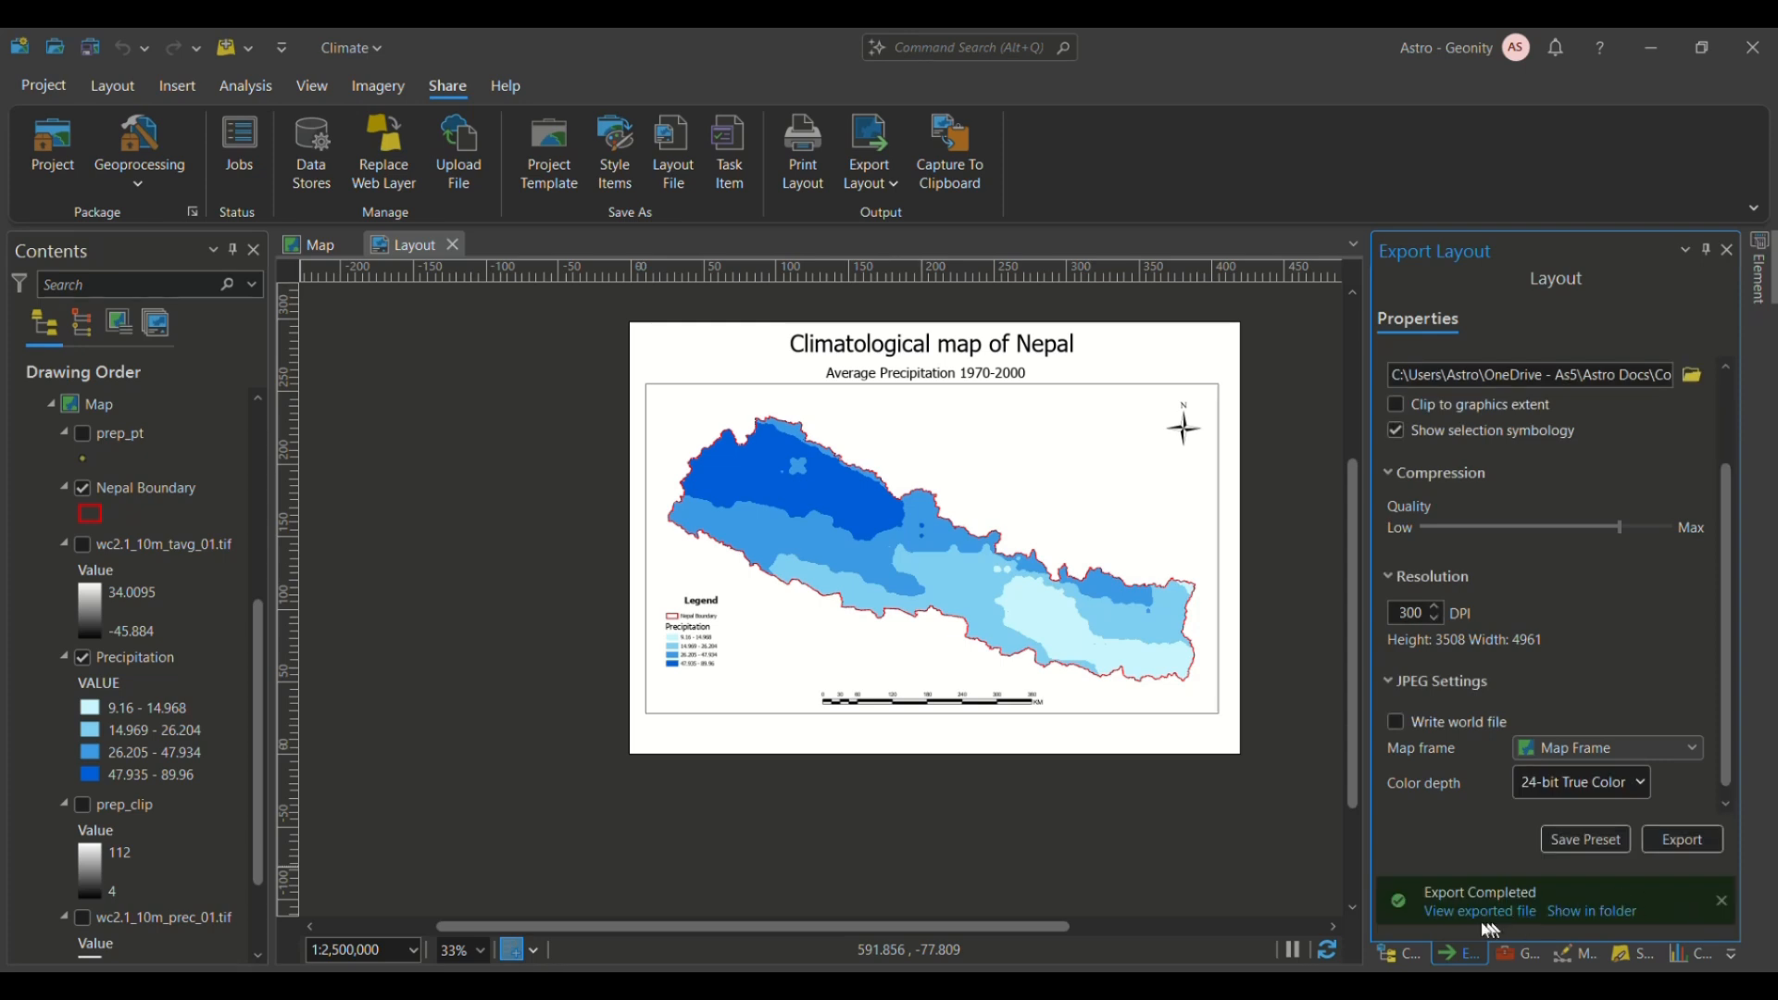
left_click(1471, 913)
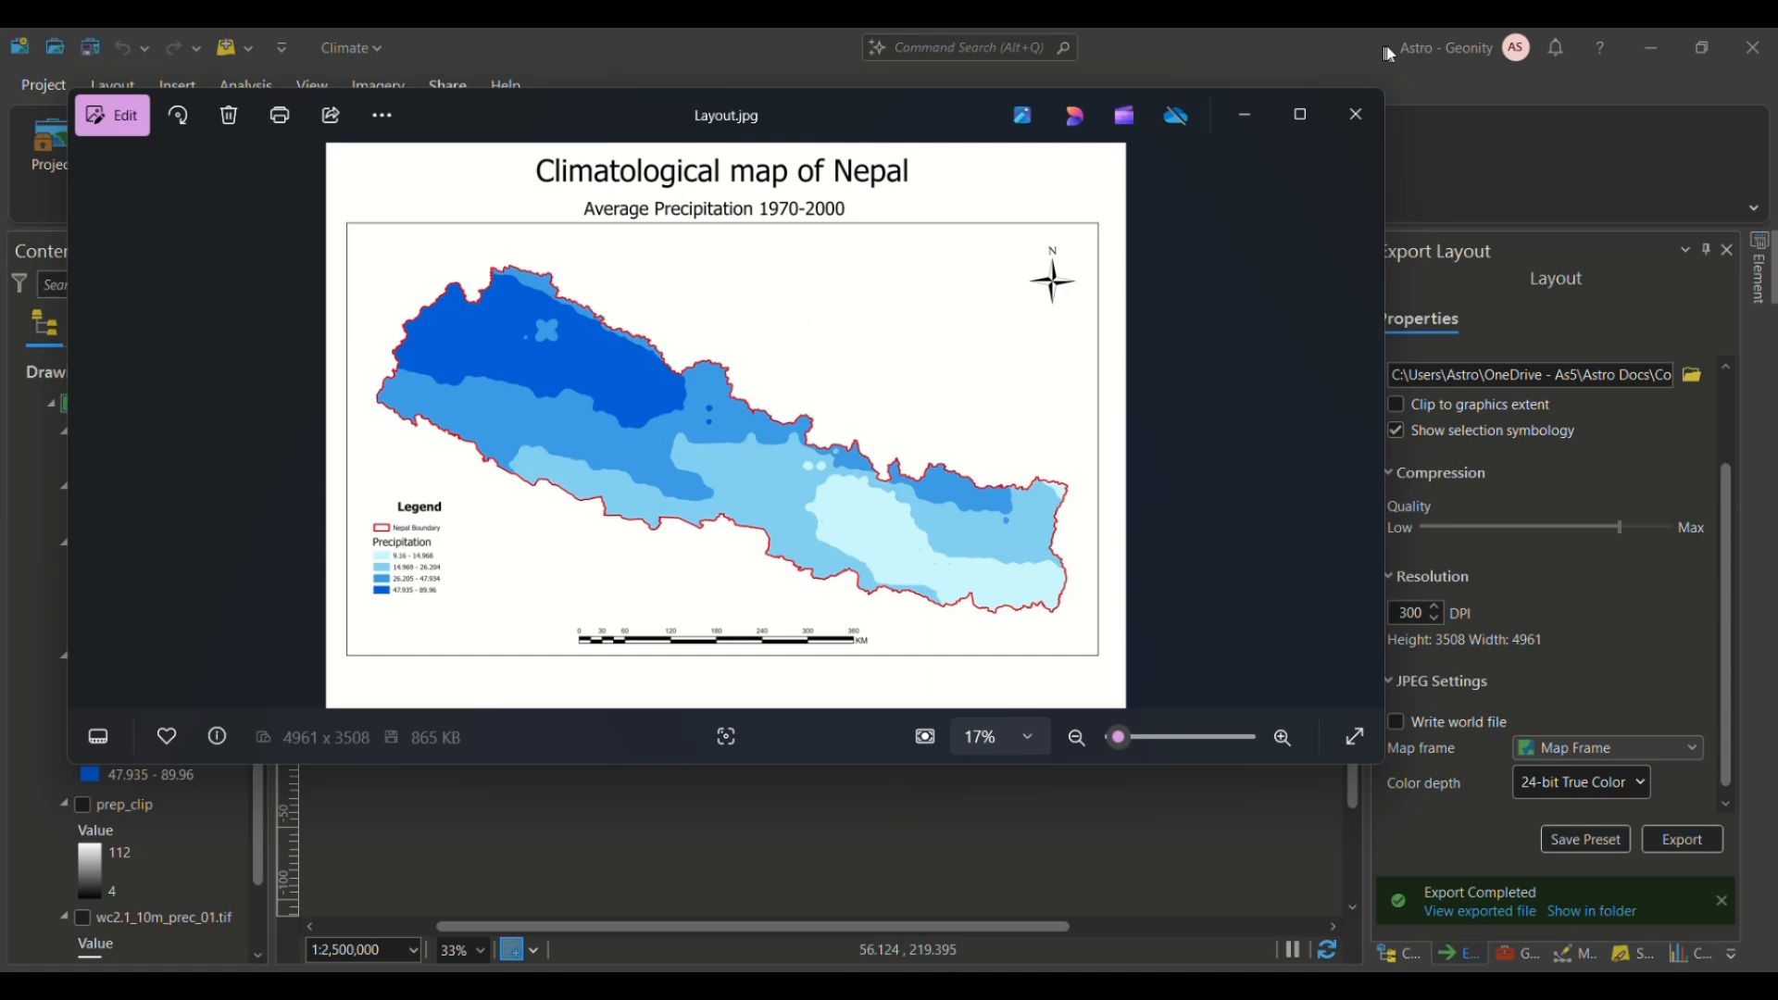
left_click(1299, 113)
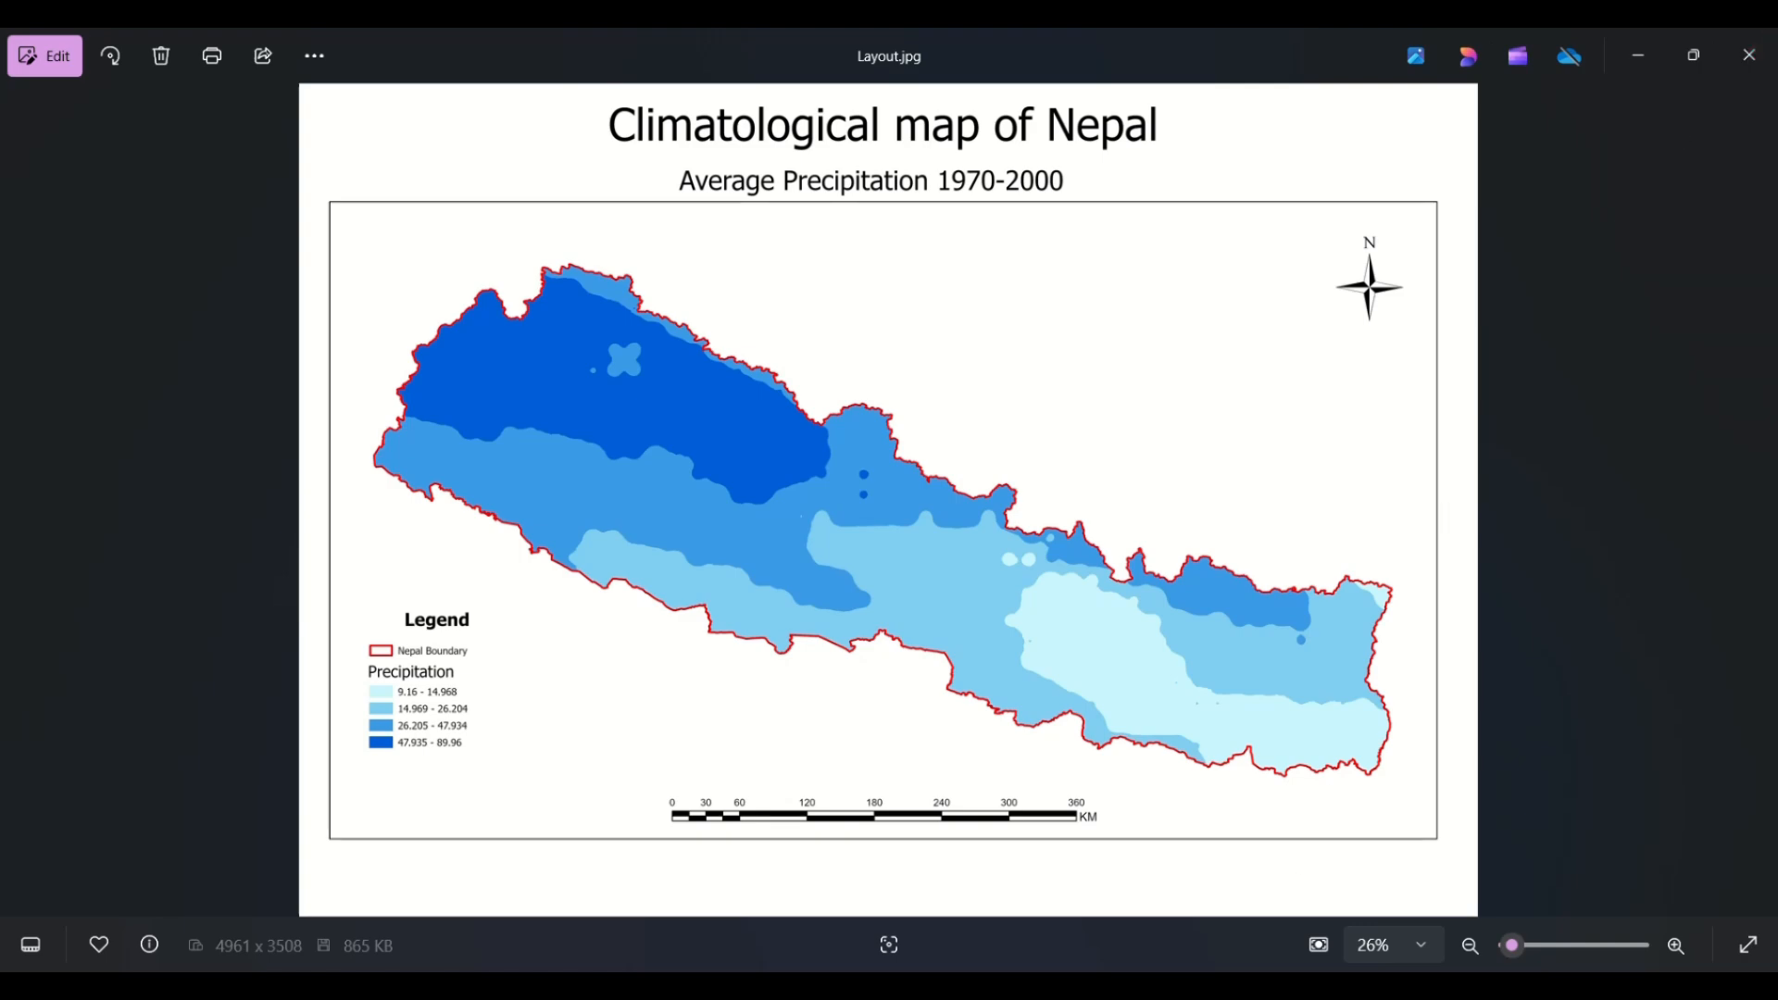
Step: Switch to the browser to review the WorldClim 2.1 climate data page, and return to the Climate project in ArcGIS Pro
key("alt+Tab")
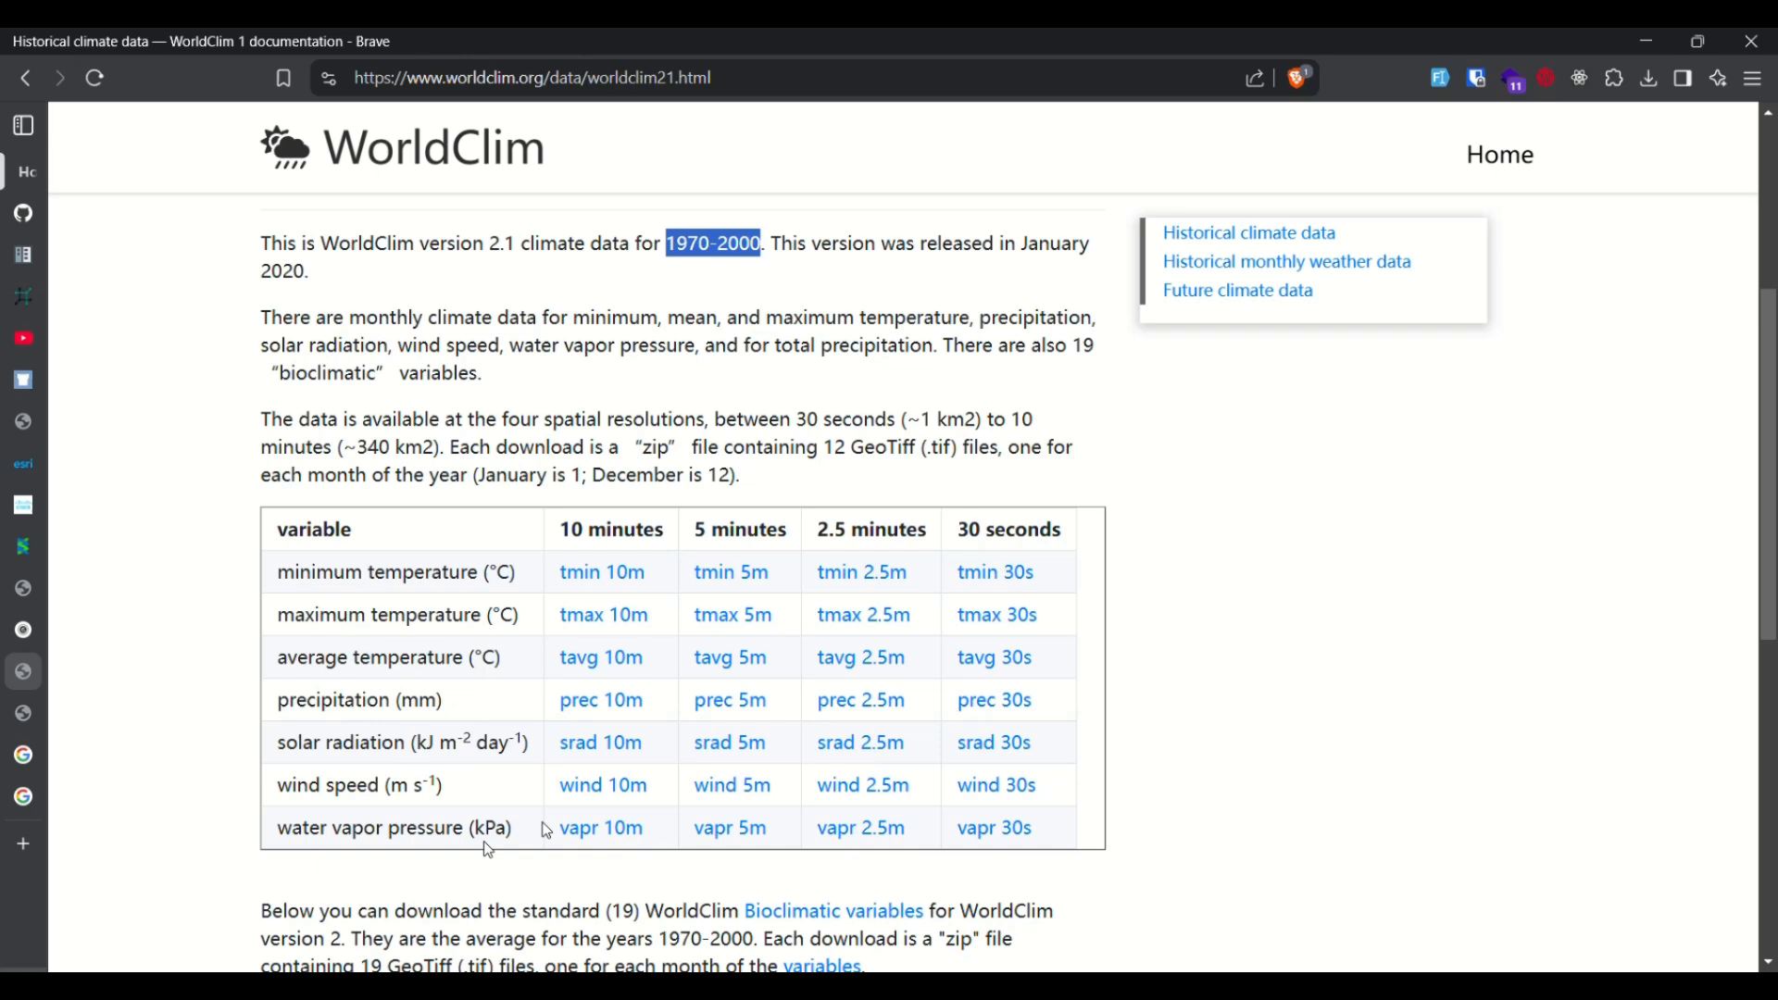
mouse_move(940, 985)
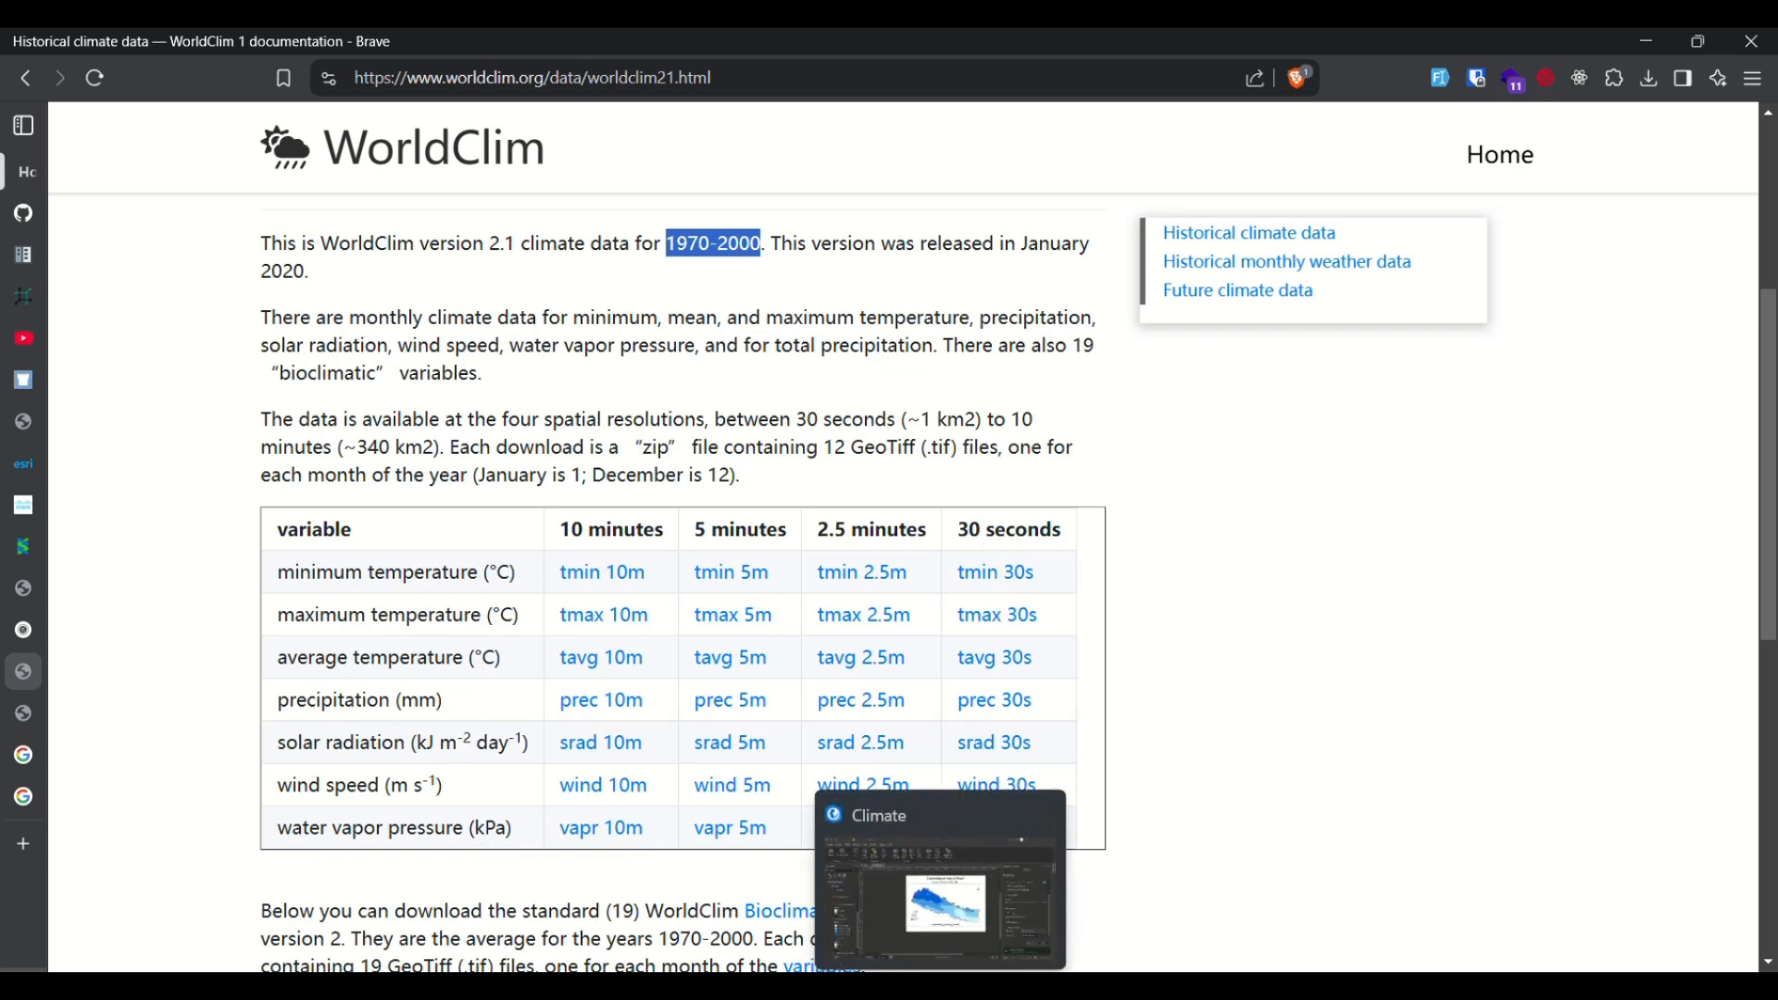